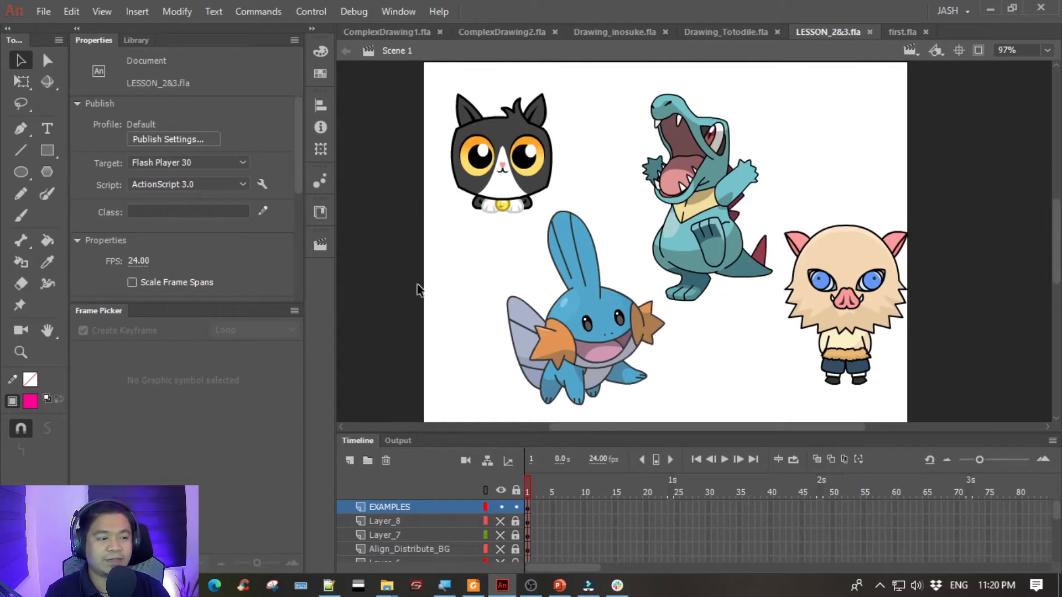
- Open the cat symbol and enter its nested groups to examine the eye's pupil and white highlight
left_click(525, 167)
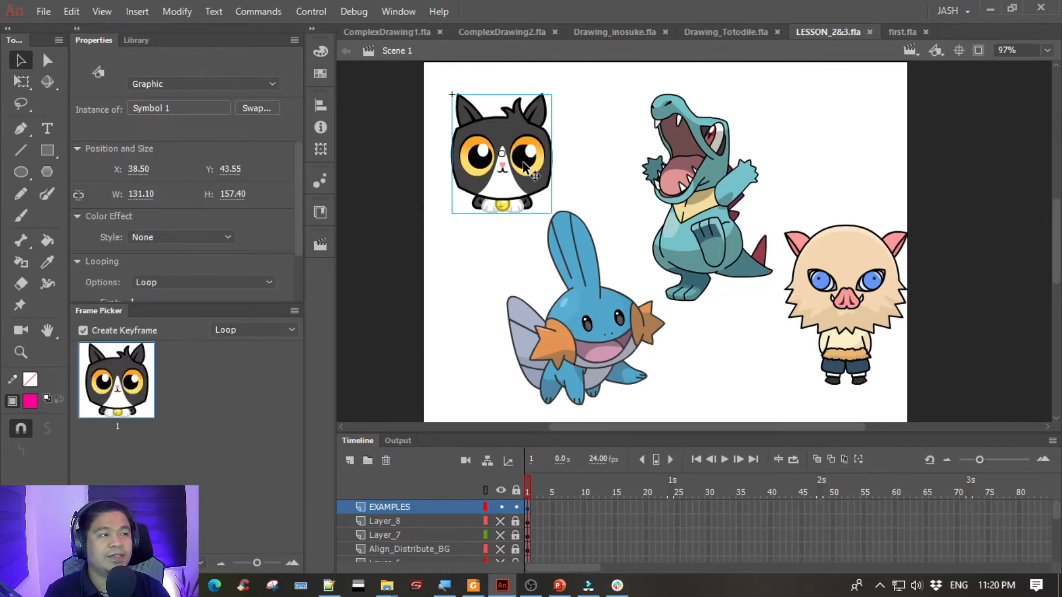
double_click(525, 168)
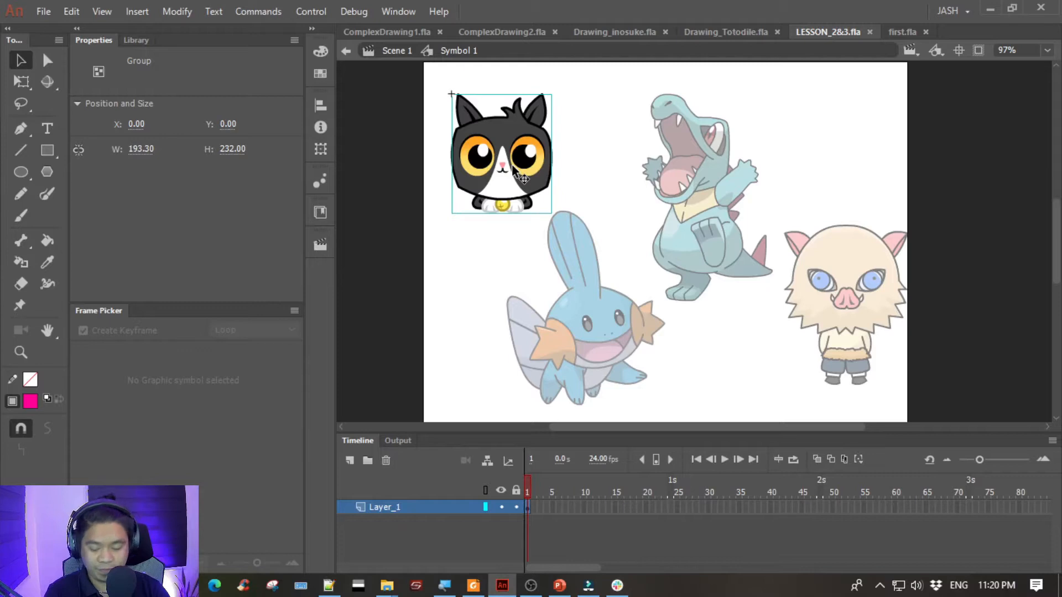
key("ctrl+equal")
key("ctrl+equal")
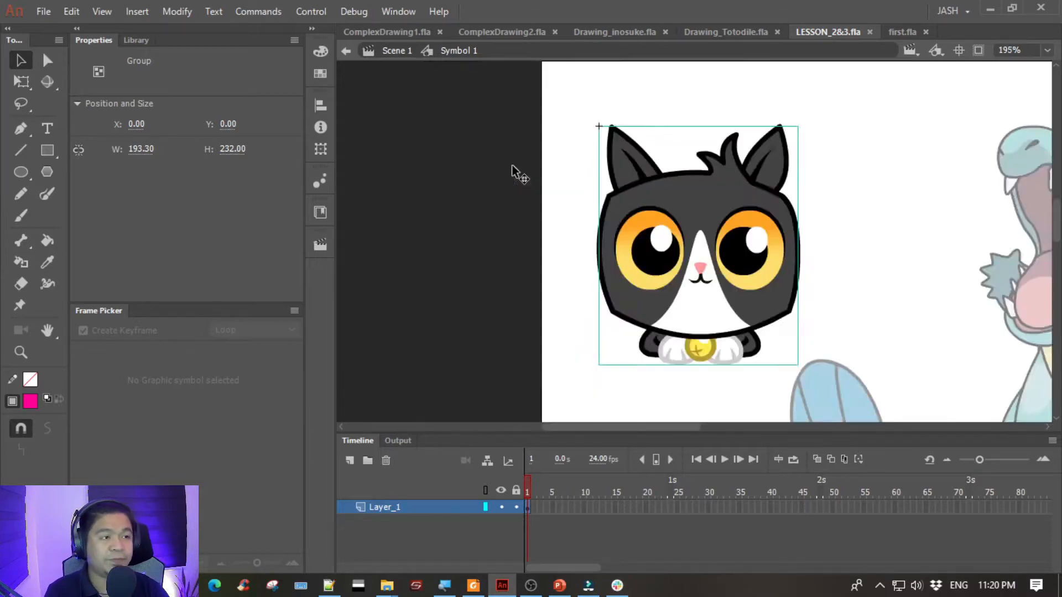
double_click(549, 198)
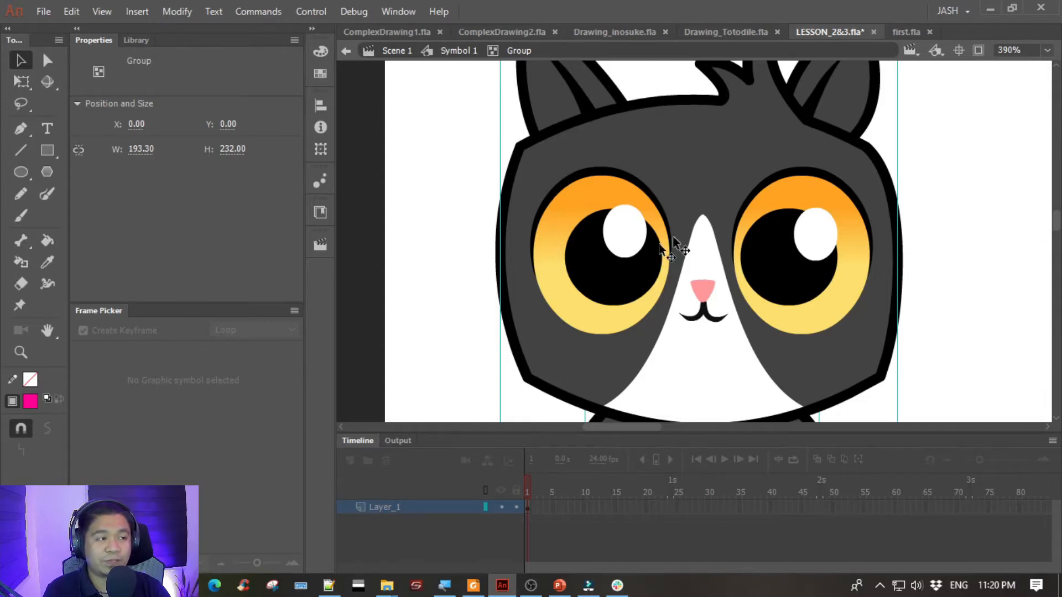
double_click(599, 171)
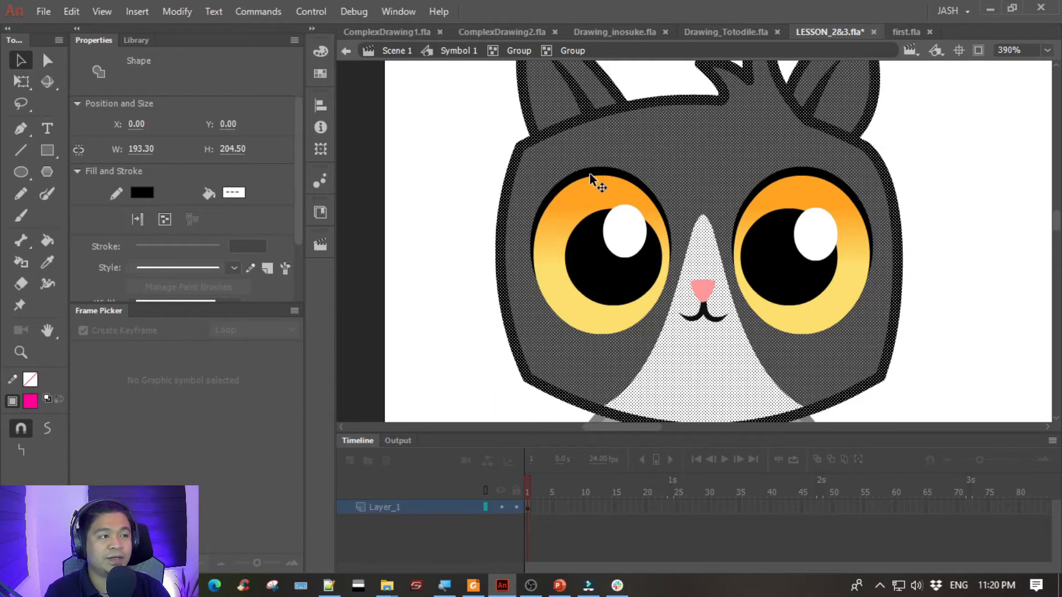
left_click(585, 174)
double_click(583, 174)
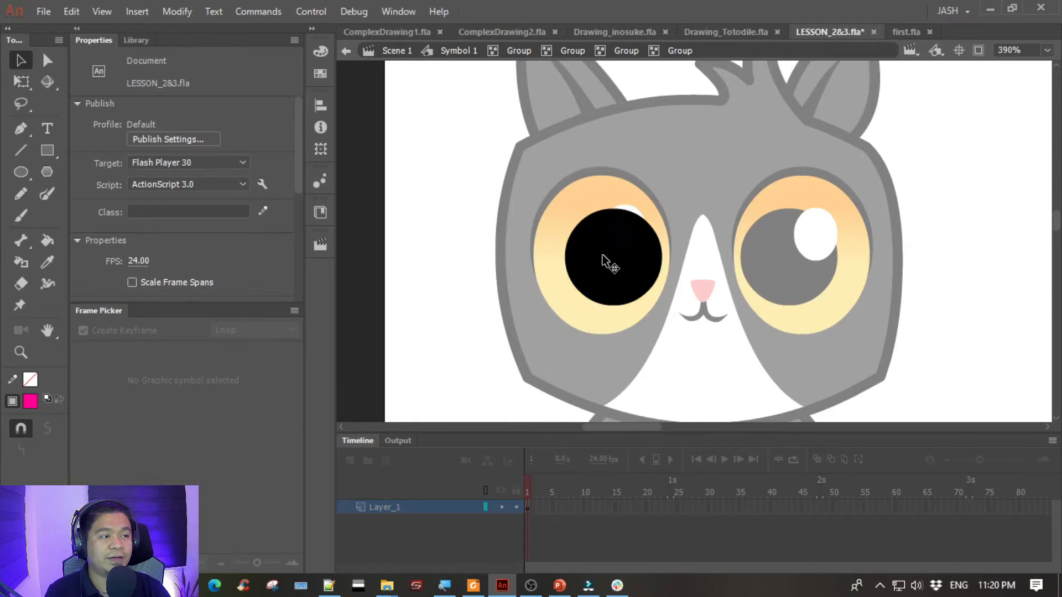
left_click(622, 236)
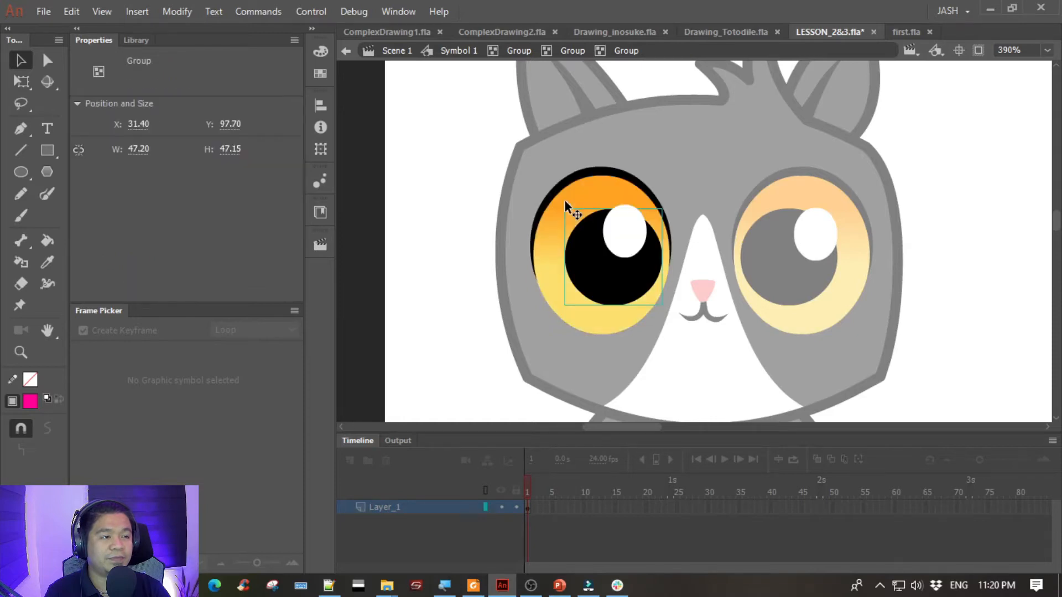
double_click(627, 223)
left_click(627, 216)
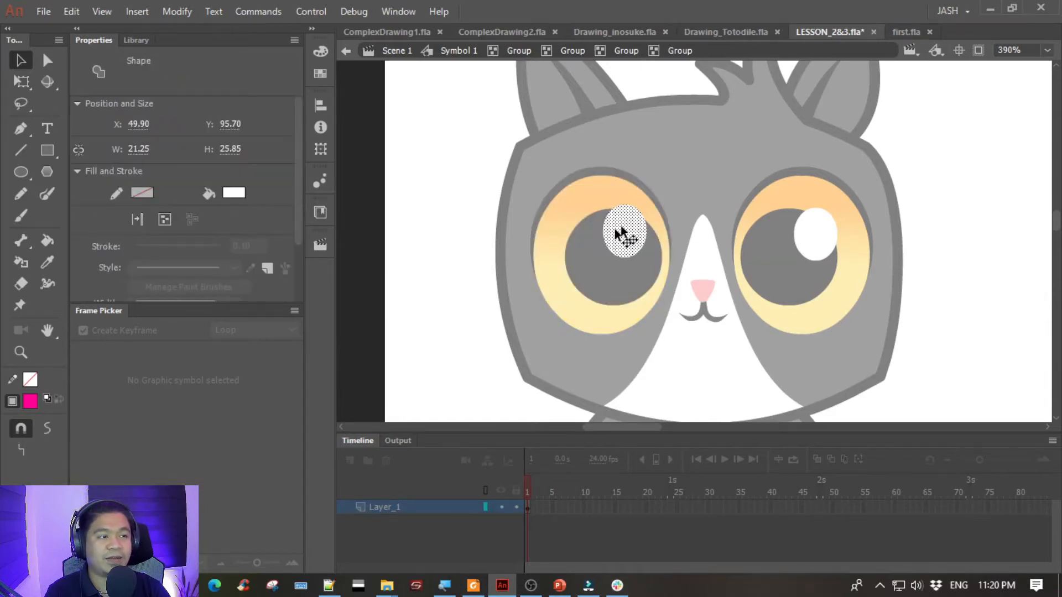
- Leave the cat's nested groups and symbol to return to the main scene
left_click(553, 222)
double_click(474, 156)
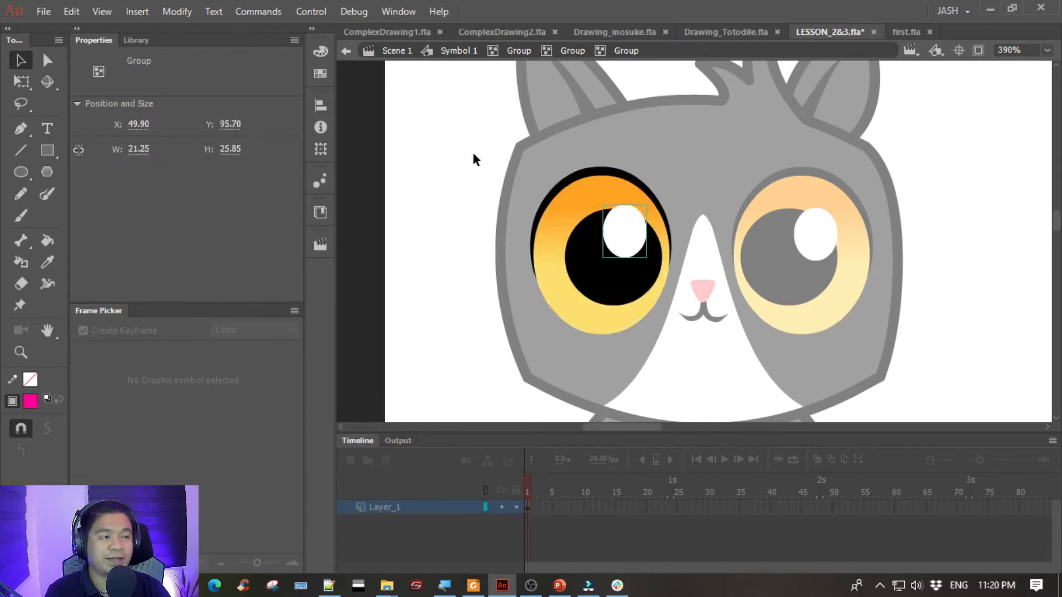
double_click(474, 157)
double_click(473, 156)
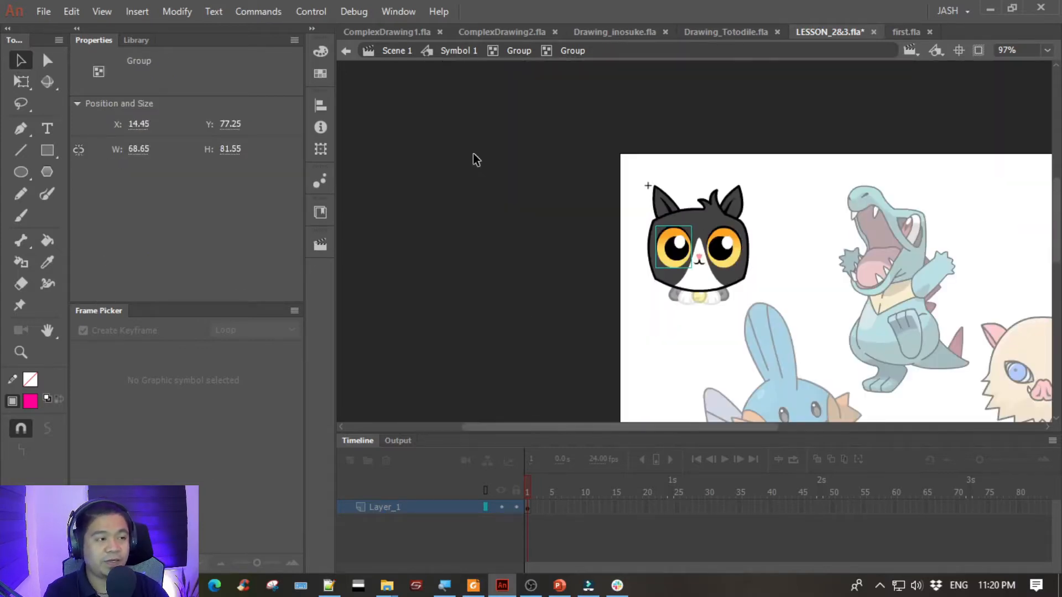
double_click(474, 160)
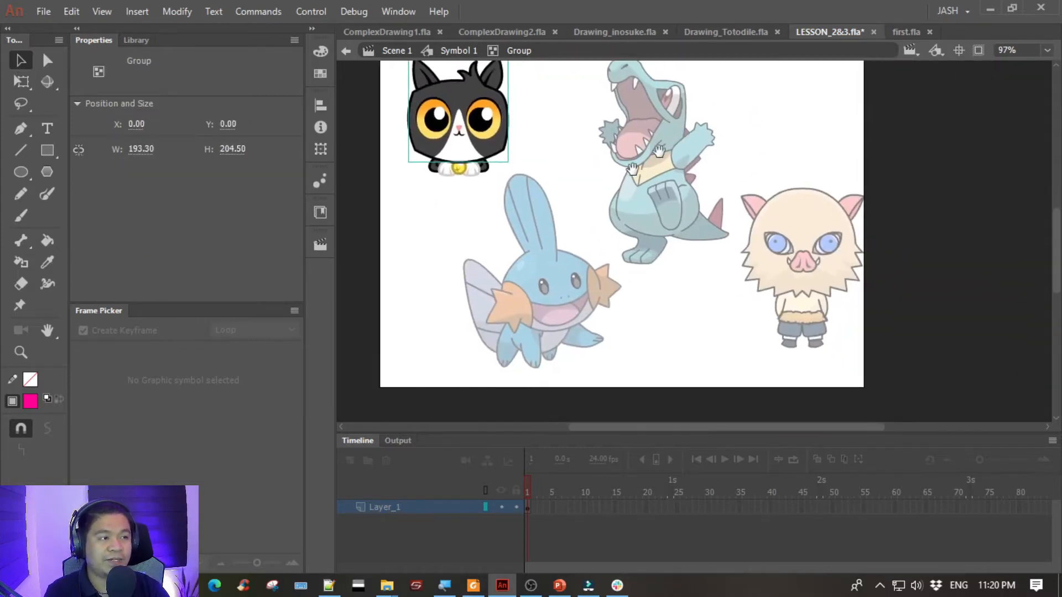
double_click(431, 255)
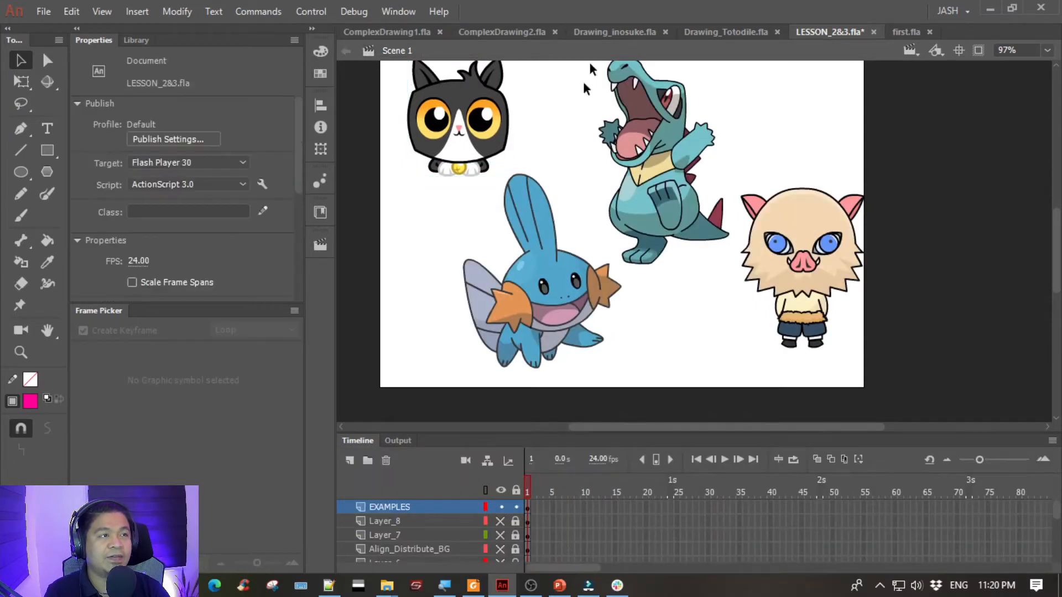
- Switch to ComplexDrawing1.fla and compare the cat reference bitmap with the vector cat drawn beside it
left_click(388, 30)
key("space")
left_click_drag(798, 187, 623, 194)
left_click_drag(491, 230, 470, 241)
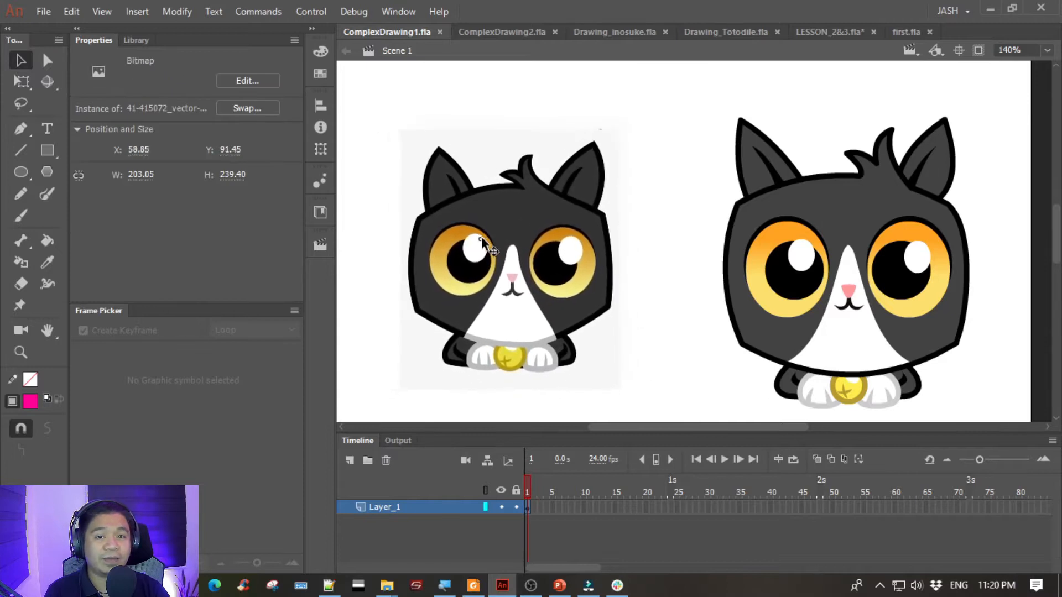
left_click(650, 160)
left_click_drag(659, 119, 575, 117)
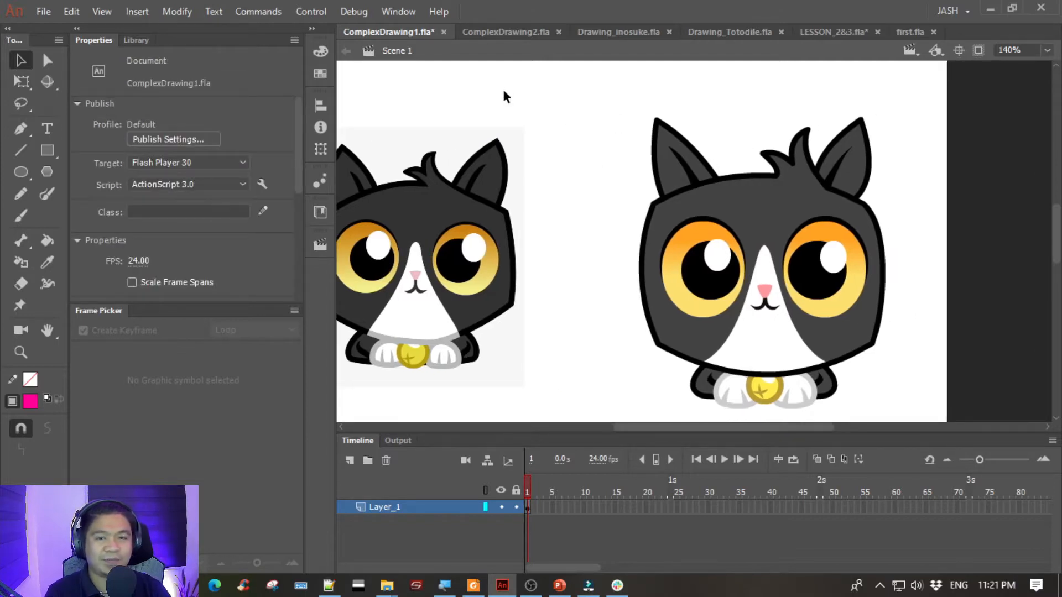
scroll(523, 102, "left", 2)
- Switch to ComplexDrawing2.fla and examine the traced Mudkip, its original reference bitmap and the written notes beside the stage
left_click(506, 29)
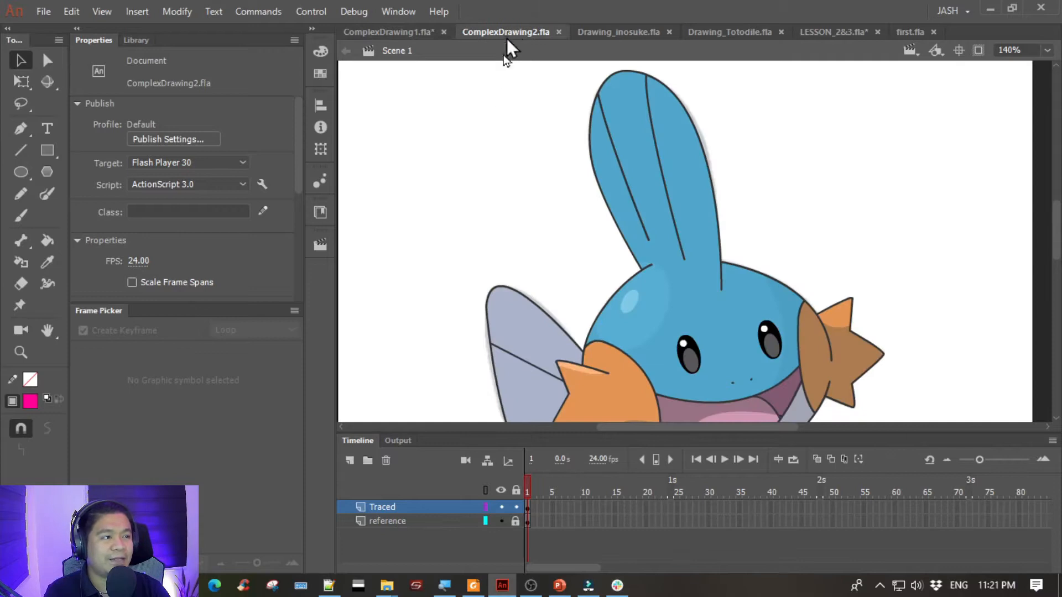
mouse_move(479, 297)
left_mouse_down()
mouse_move(474, 119)
mouse_move(419, 289)
mouse_move(419, 216)
left_mouse_up()
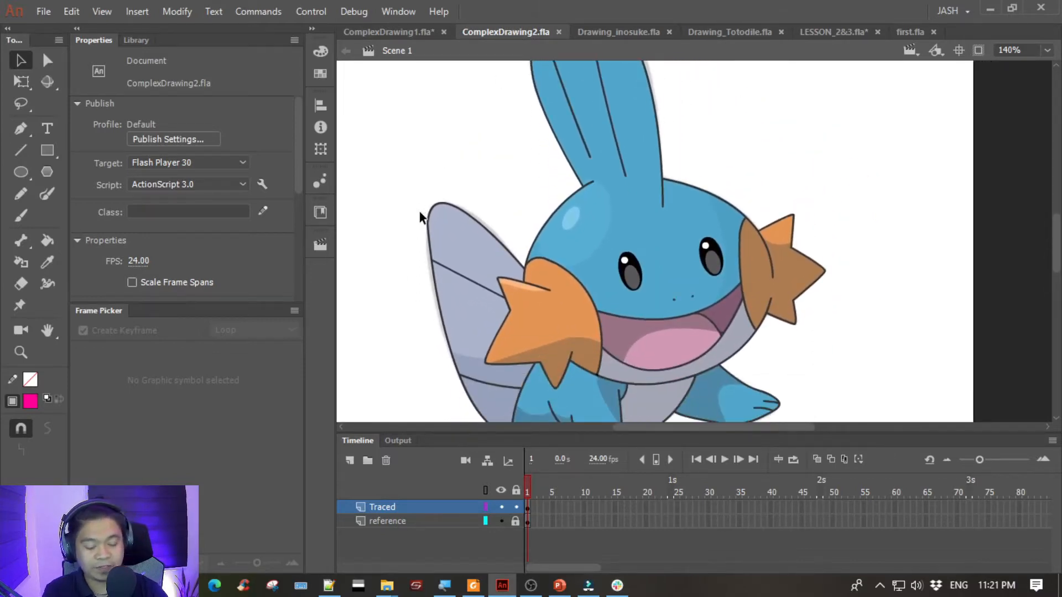
key("ctrl+minus")
left_click_drag(533, 230, 666, 230)
mouse_move(435, 207)
left_mouse_down()
mouse_move(449, 209)
mouse_move(435, 210)
left_mouse_up()
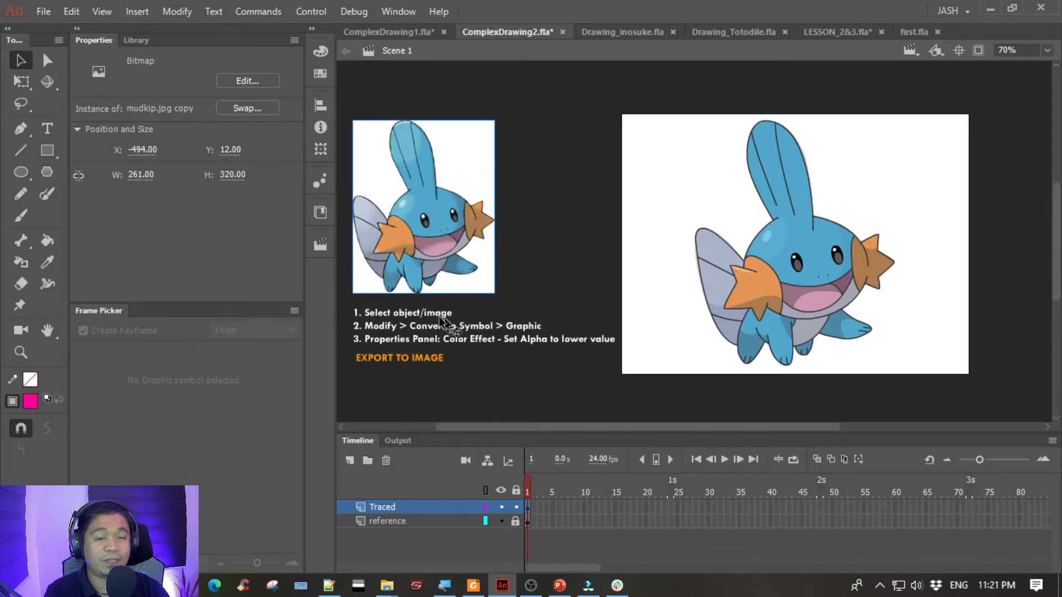
left_click(652, 255)
left_click_drag(690, 168, 482, 100)
- Hide the Traced layer to examine the faded Mudkip image on the reference layer
key("ctrl+equal")
left_click(502, 506)
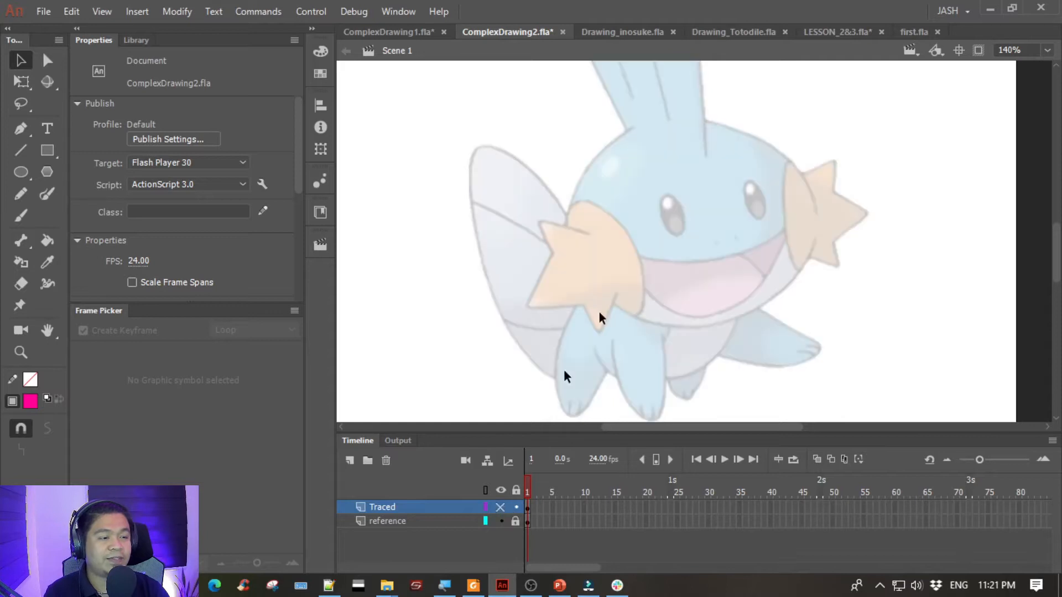
mouse_move(702, 188)
left_mouse_down()
mouse_move(677, 308)
mouse_move(661, 147)
mouse_move(654, 253)
left_mouse_up()
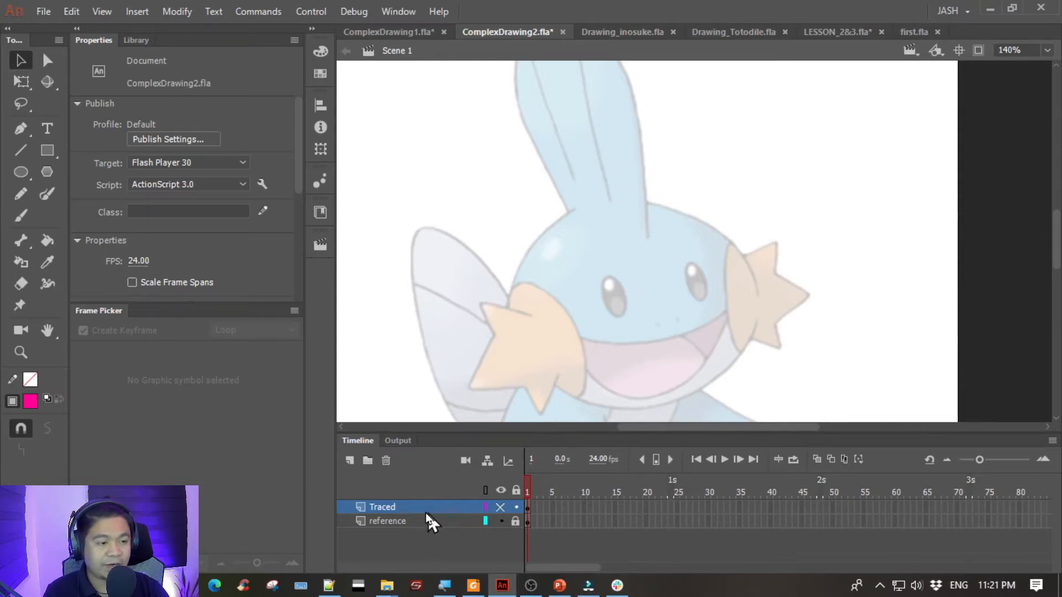
- Unlock the reference layer and try moving its faded Mudkip image, restoring both its position and the layer lock
left_click(439, 521)
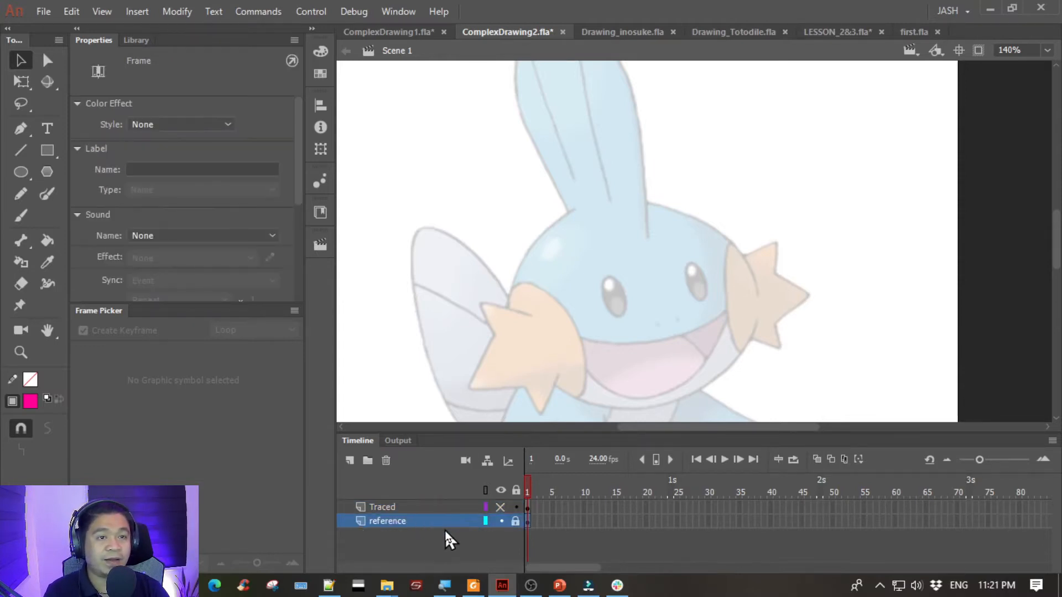
left_click(514, 521)
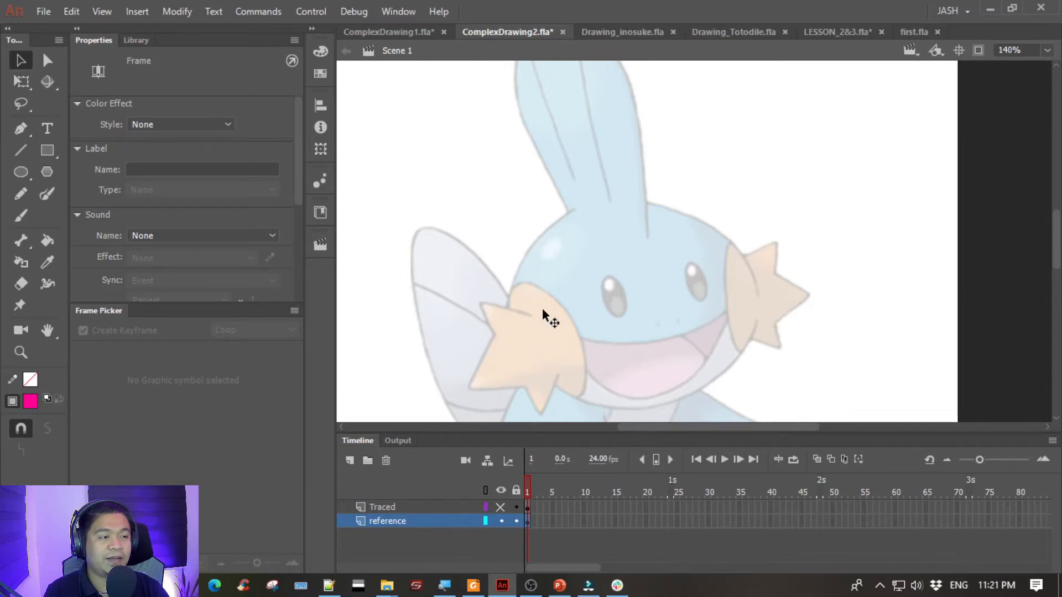
left_click(542, 308)
left_click_drag(571, 251, 653, 236)
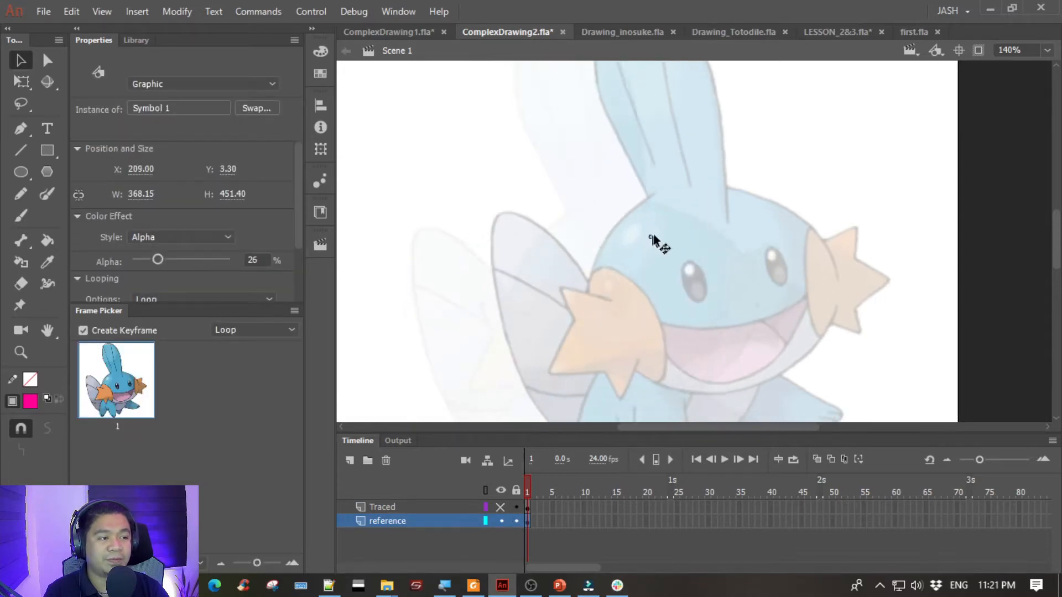
key("ctrl+z")
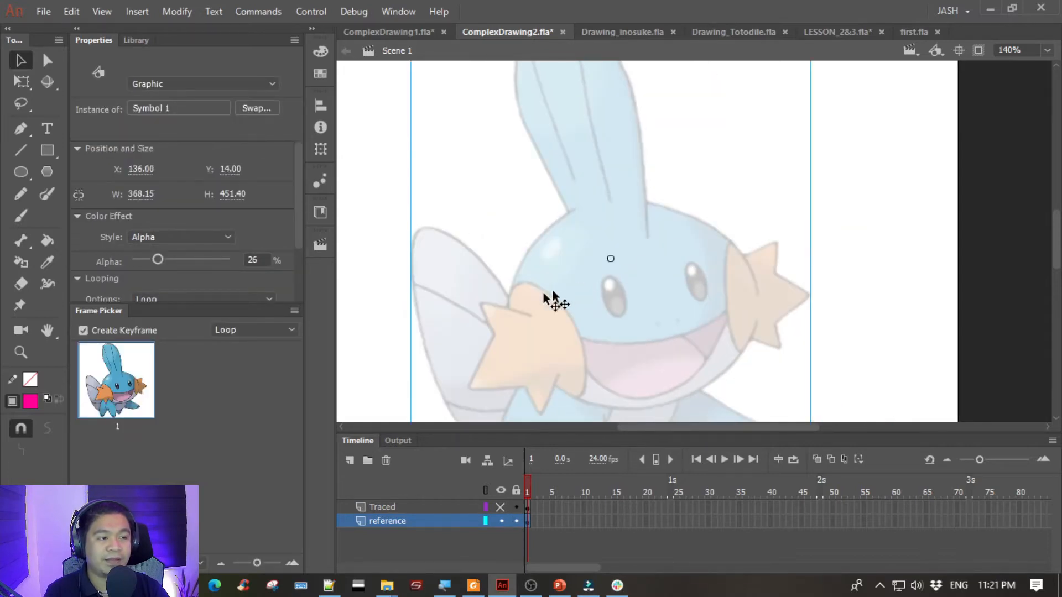
left_click(515, 521)
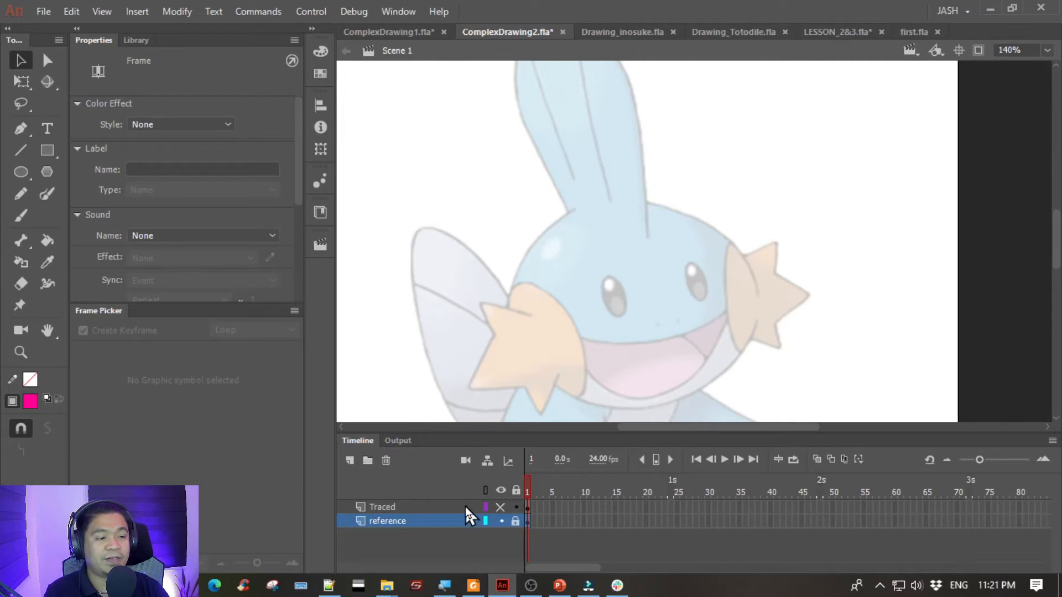
- Show the Traced layer again and select parts of the Mudkip drawing, including the head and eye, to inspect them
left_click(438, 508)
left_click(501, 507)
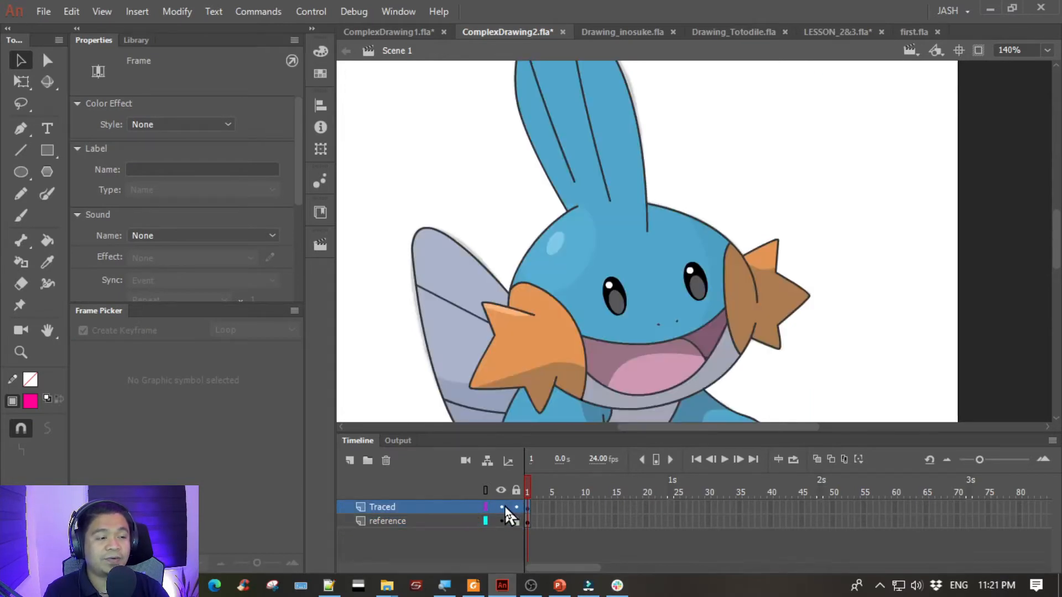
left_click(515, 308)
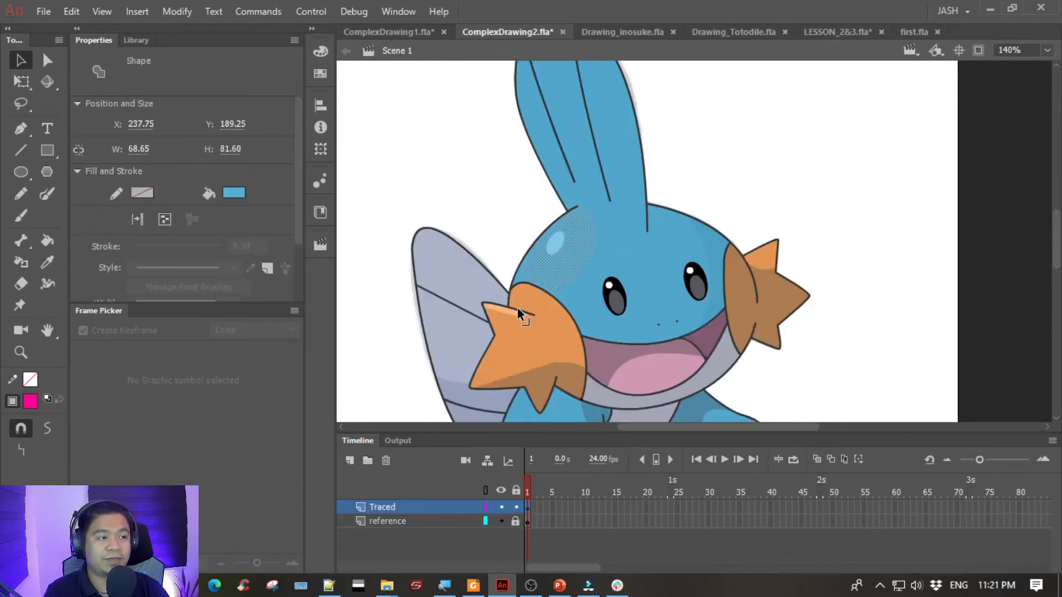
left_click(469, 275)
left_click(476, 256)
left_click(613, 289)
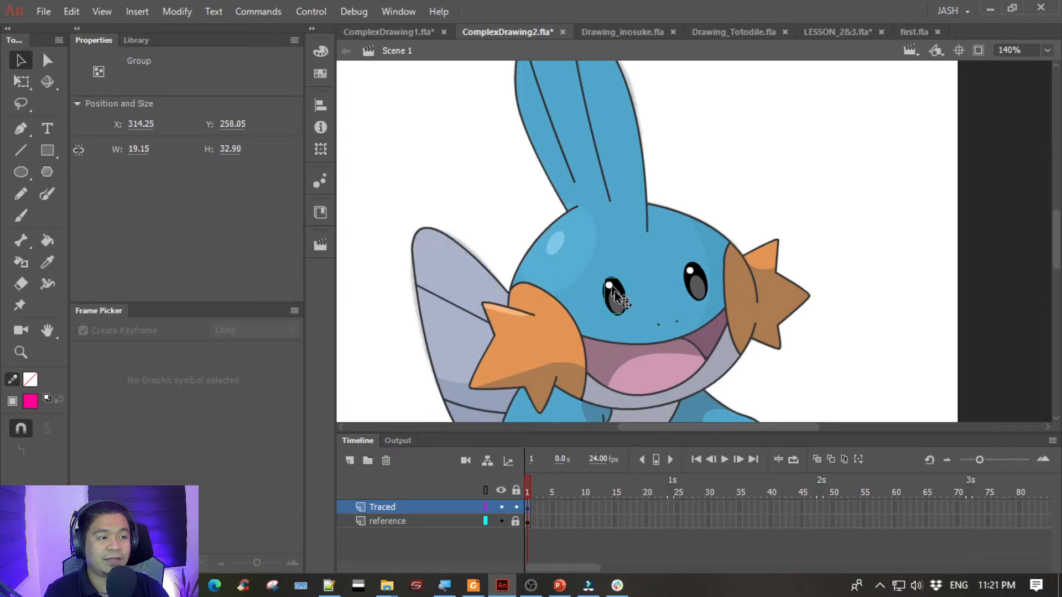
left_click(652, 338)
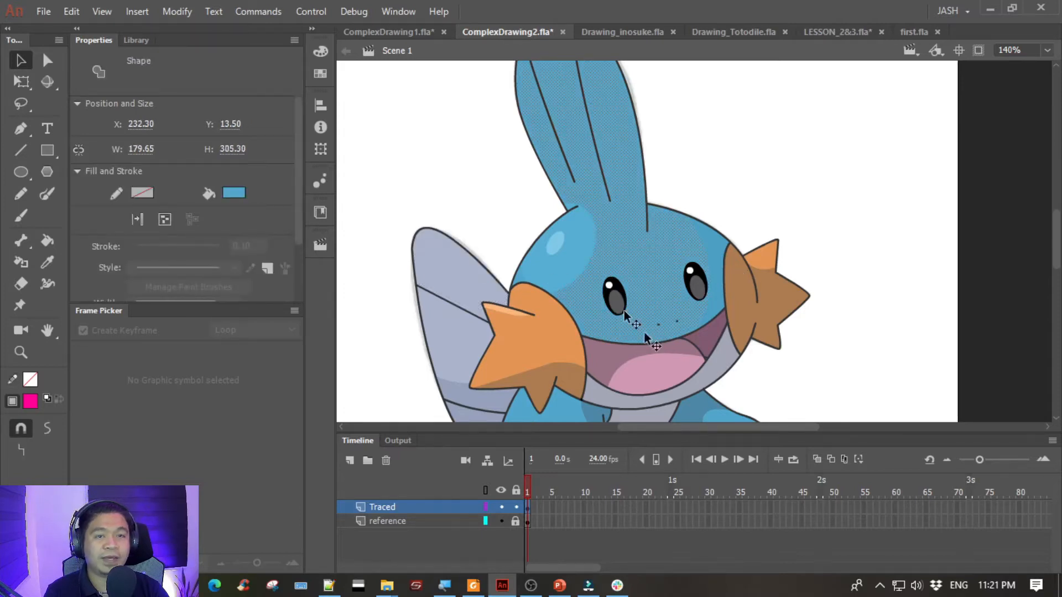
- Deselect the artwork and save ComplexDrawing2.fla
left_click(451, 155)
key("ctrl+s")
key("ctrl+minus")
key("space")
left_click_drag(457, 160, 366, 177)
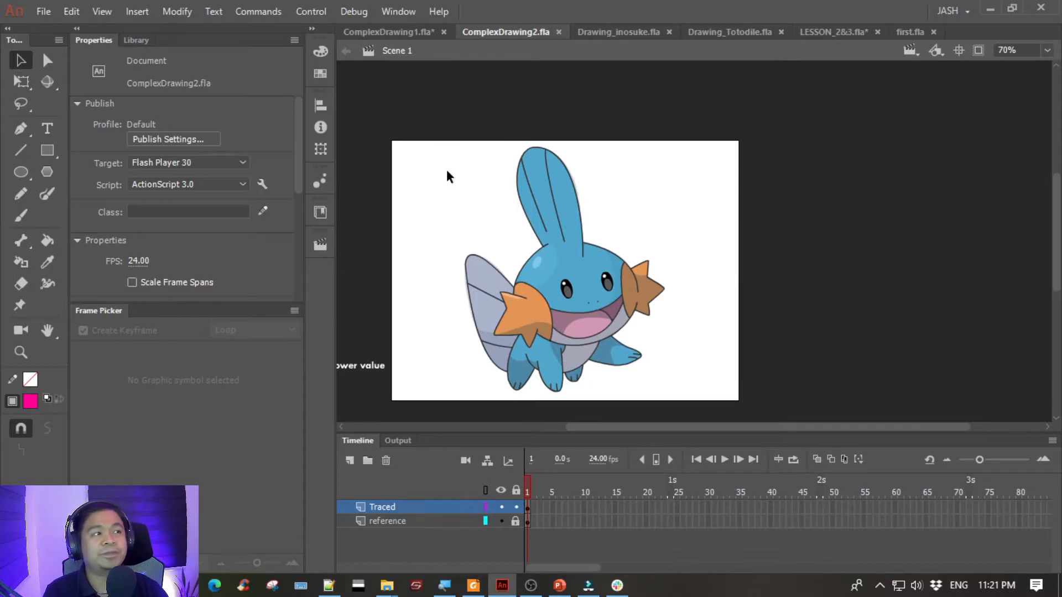
key("space")
left_click_drag(495, 151, 510, 134)
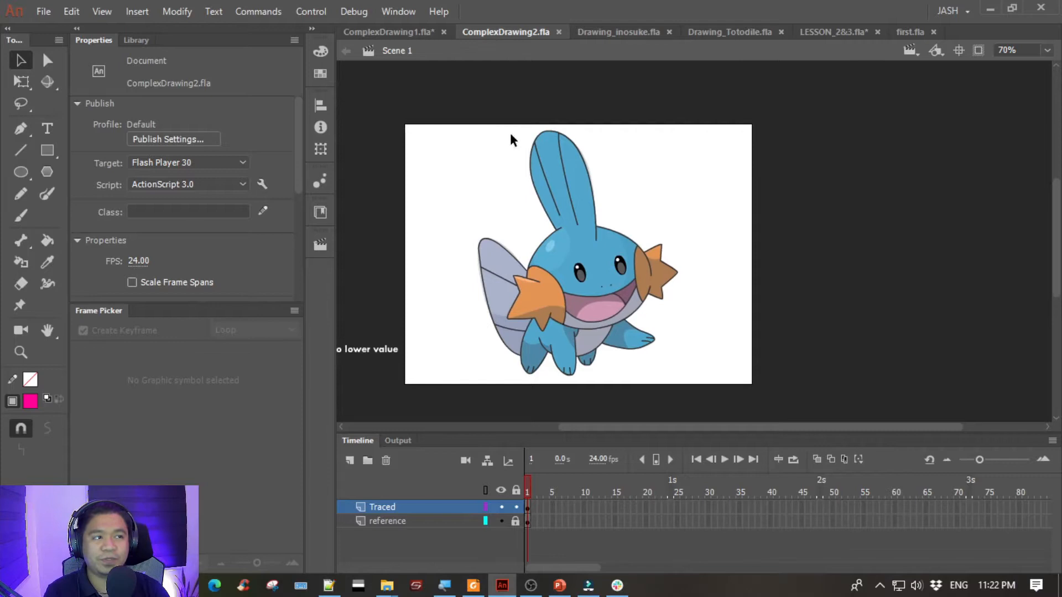
- Switch to Drawing_inosuke.fla and view the complete boar-headed character on its stage
left_click(607, 30)
key("space")
left_click_drag(494, 213, 391, 216)
key("ctrl+minus")
key("space")
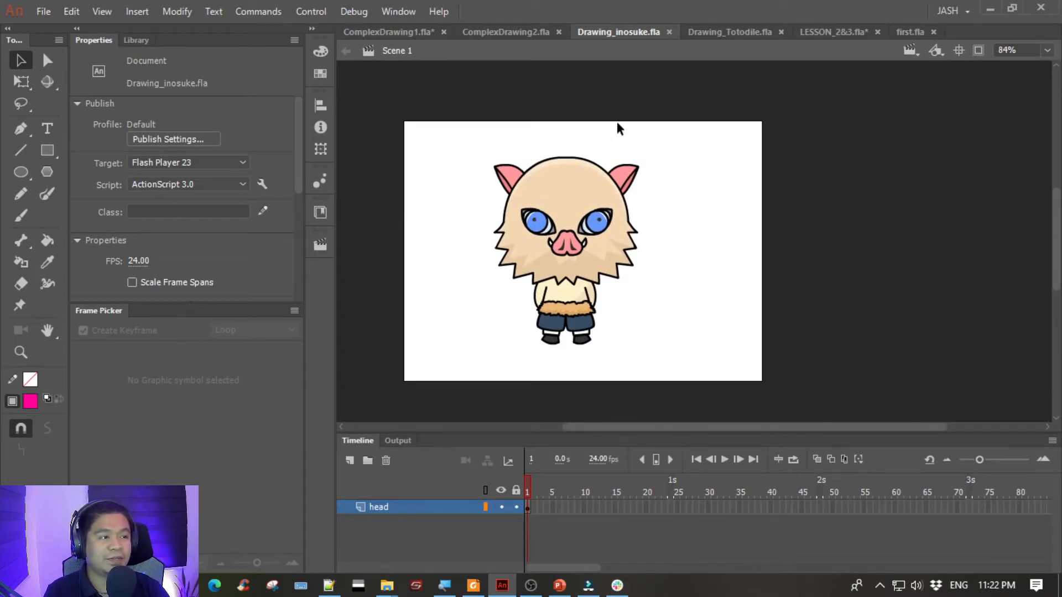
- Switch to Drawing_Totodile.fla and examine the Totodile character with its spotlight background
left_click(721, 32)
key("space")
left_click_drag(566, 314, 452, 231)
key("ctrl+minus")
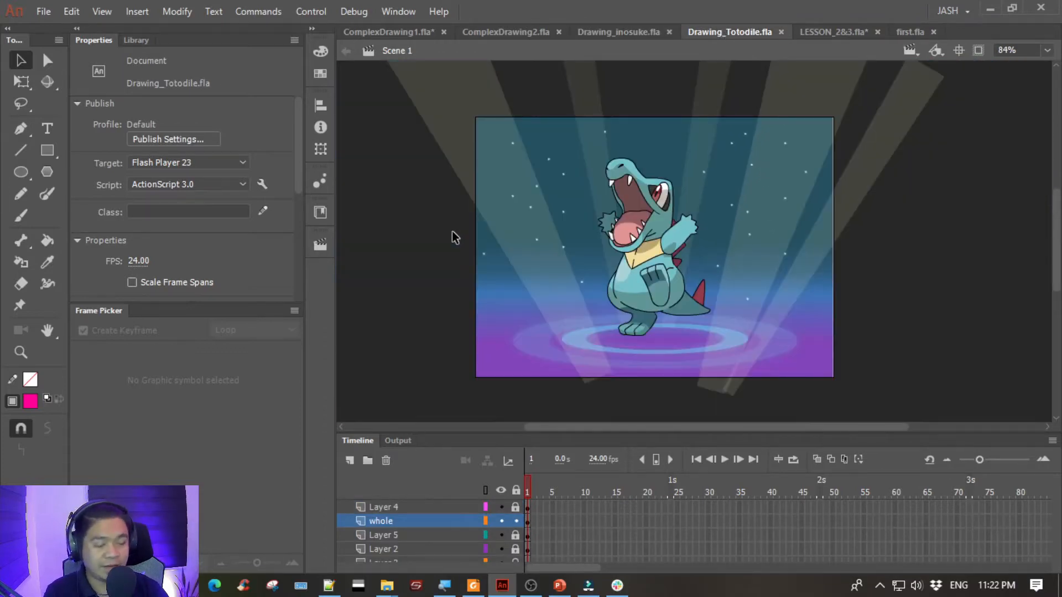
key("ctrl+equal")
key("space")
left_click_drag(450, 230, 487, 230)
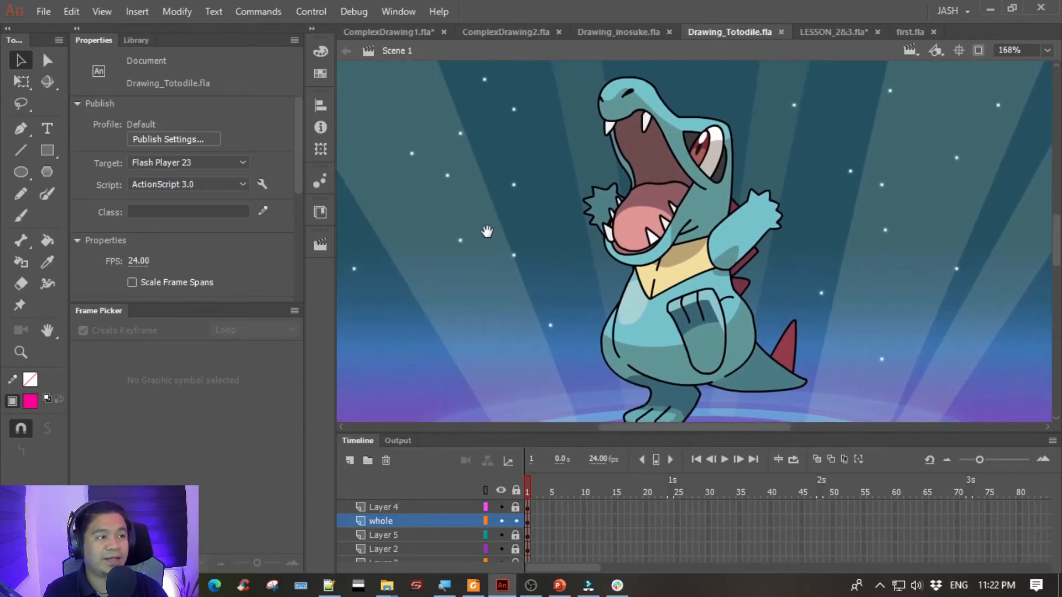
- Return to LESSON_2&3.fla and save the document
left_click(820, 34)
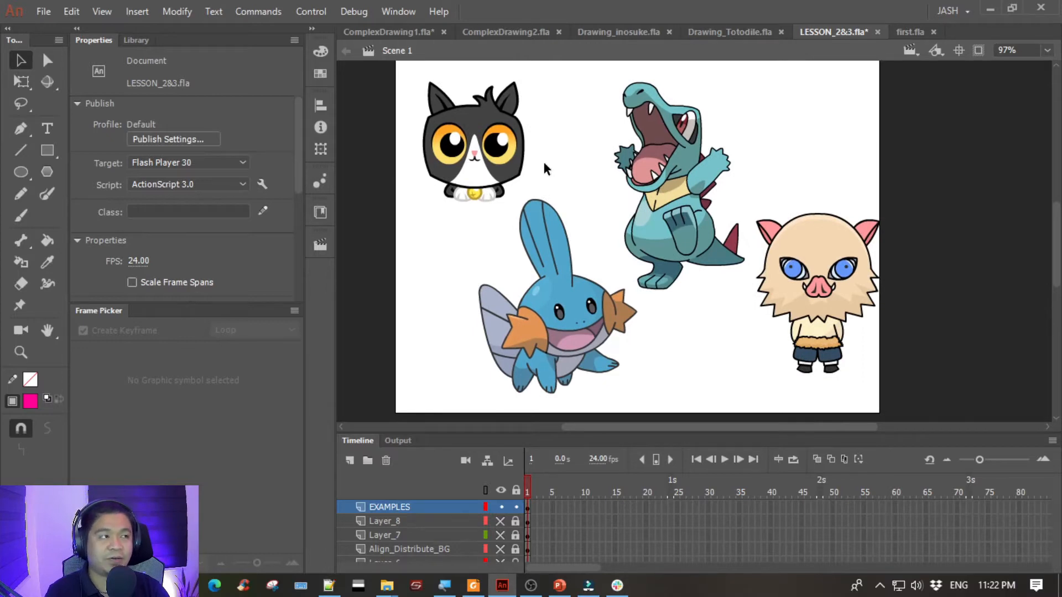
key("ctrl+s")
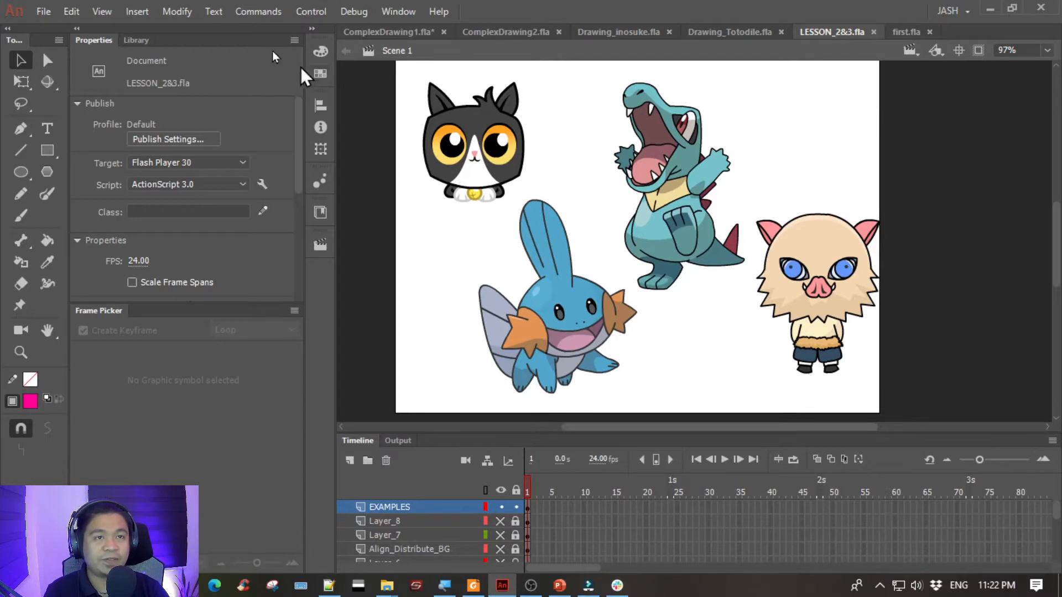
- Create a new Character Animation document with the Standard 640 x 480 preset and the ActionScript 3.0 platform
left_click(35, 9)
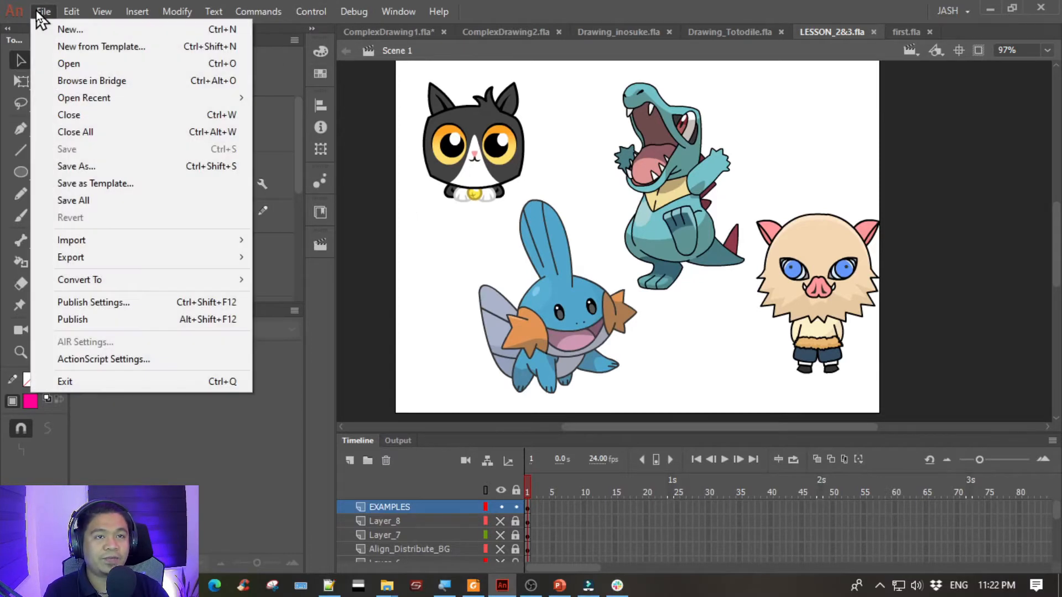
left_click(69, 33)
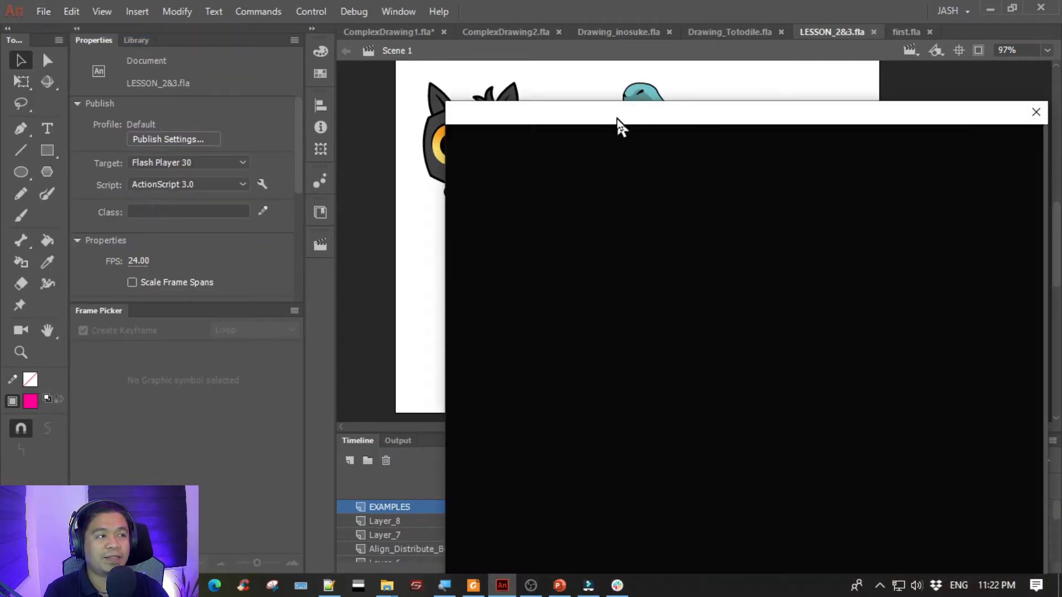
left_click_drag(616, 118, 413, 33)
left_click_drag(657, 205, 604, 213)
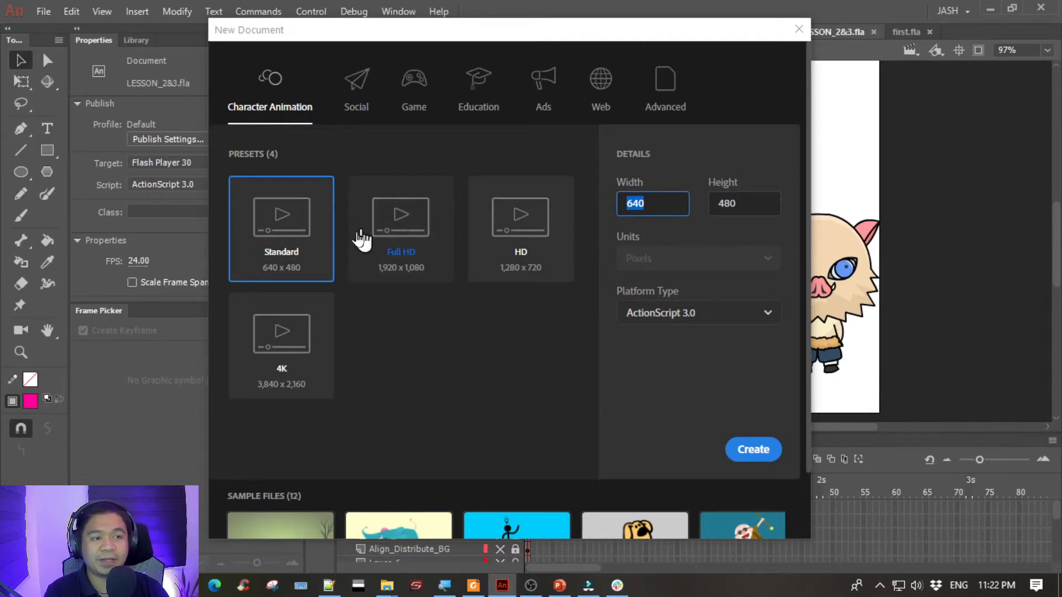
left_click(434, 351)
left_click(285, 201)
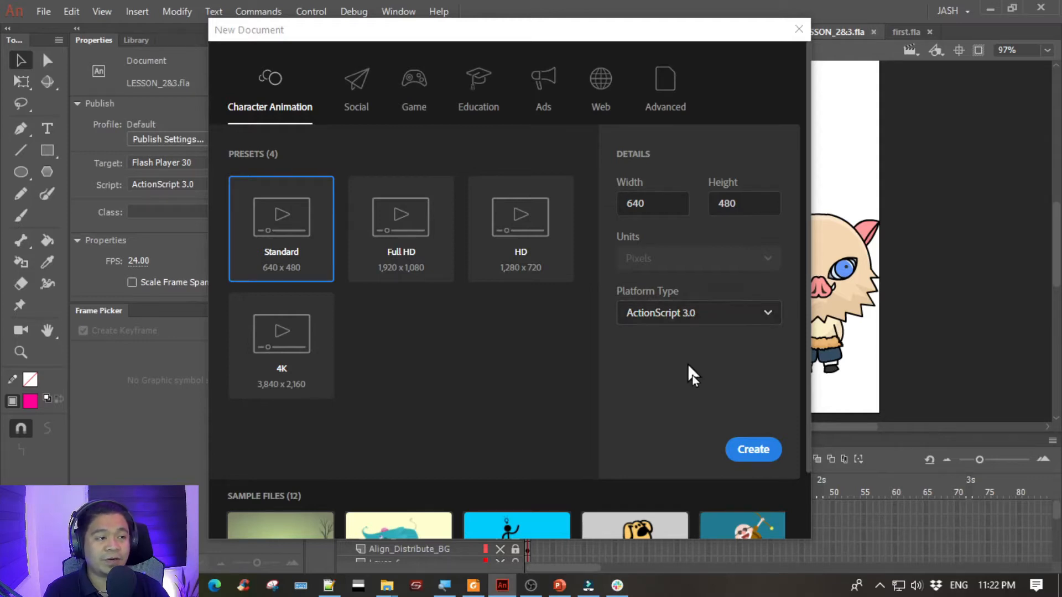
left_click(739, 453)
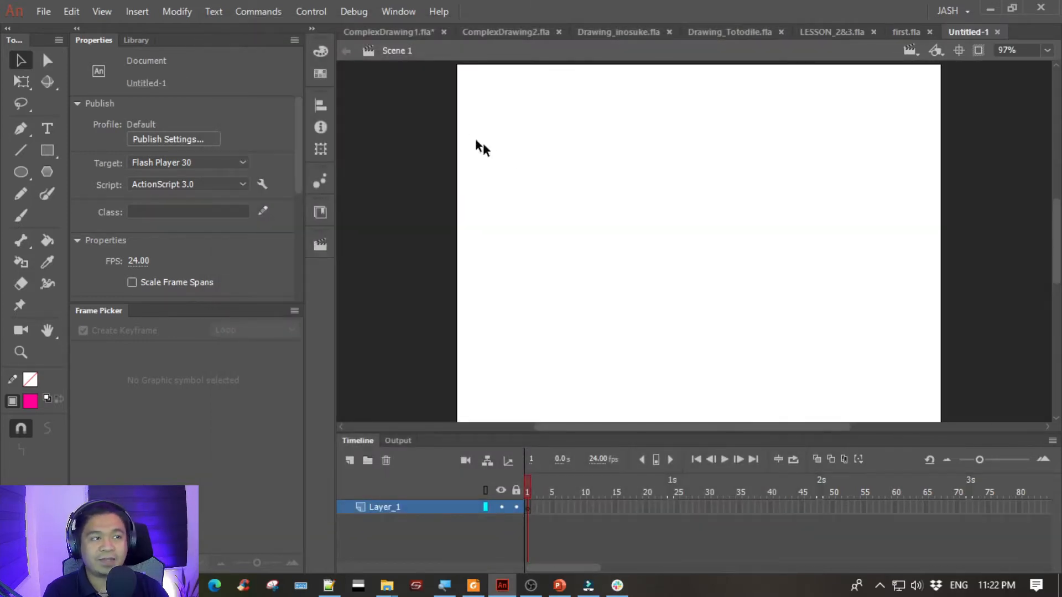
- Save the new document as Drawing1 in the Part 2 Output folder inside Lesson 2&3
left_click(45, 11)
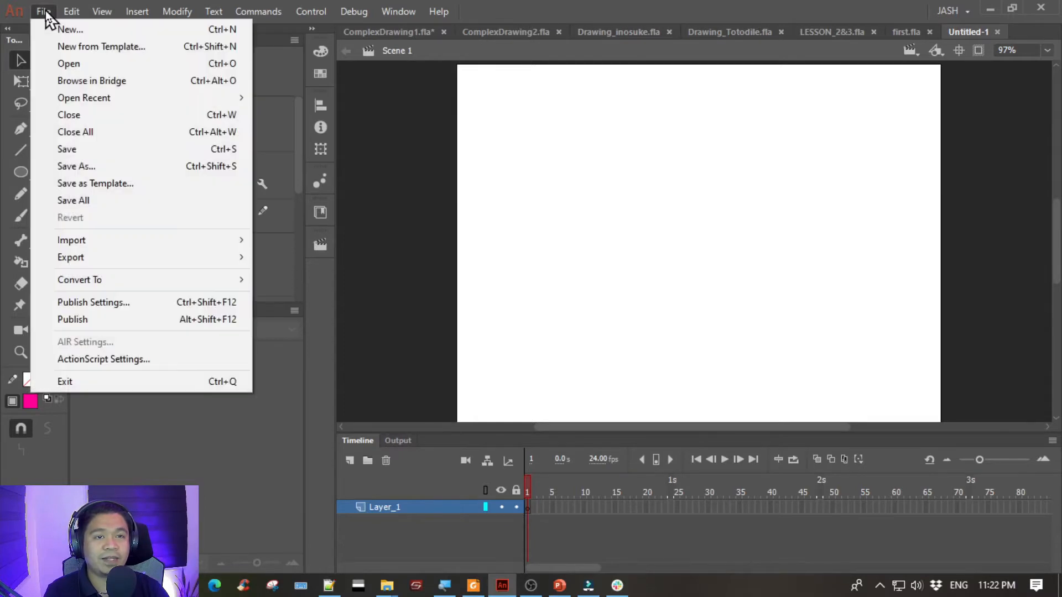
left_click(78, 164)
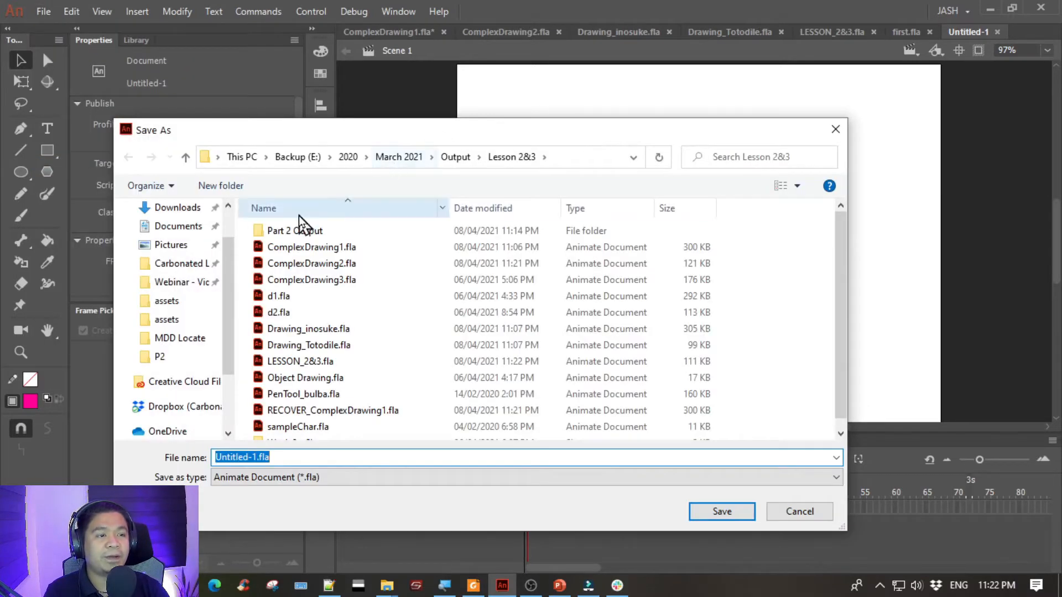
double_click(297, 231)
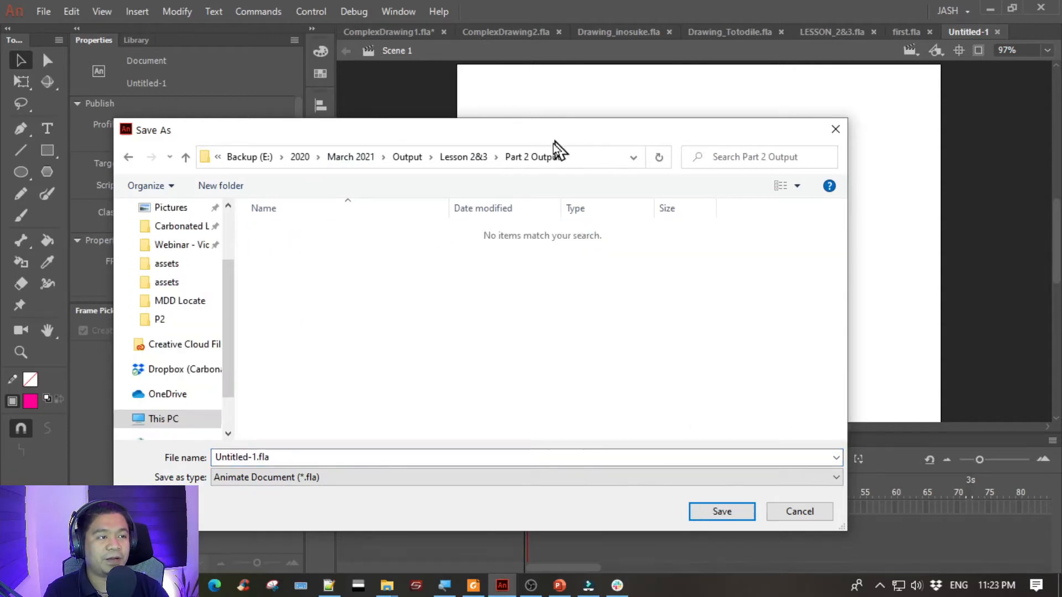
left_click(277, 458)
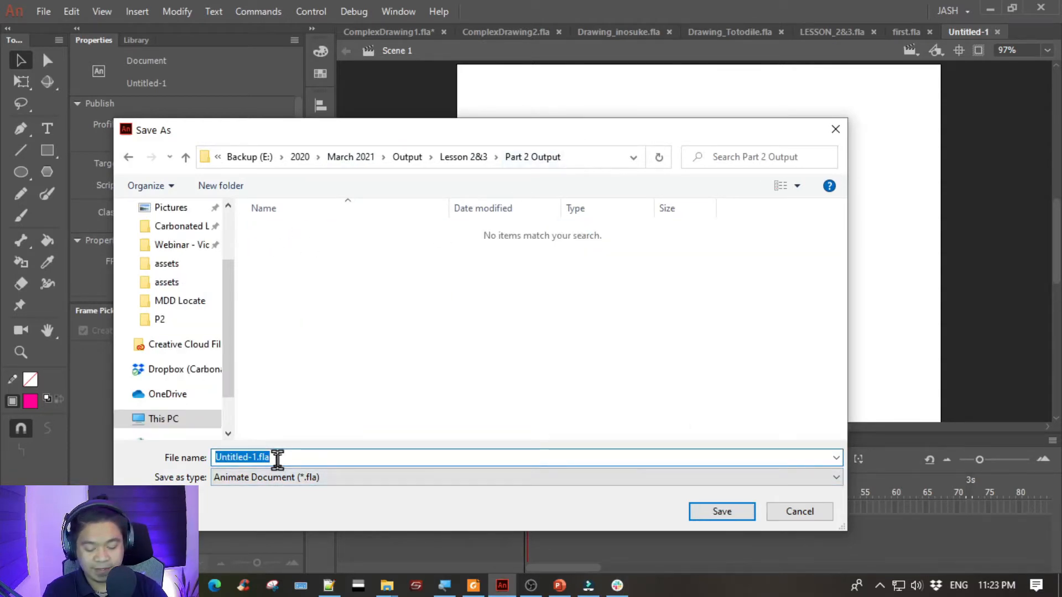
type("S")
key("BackSpace")
type("Drawing1")
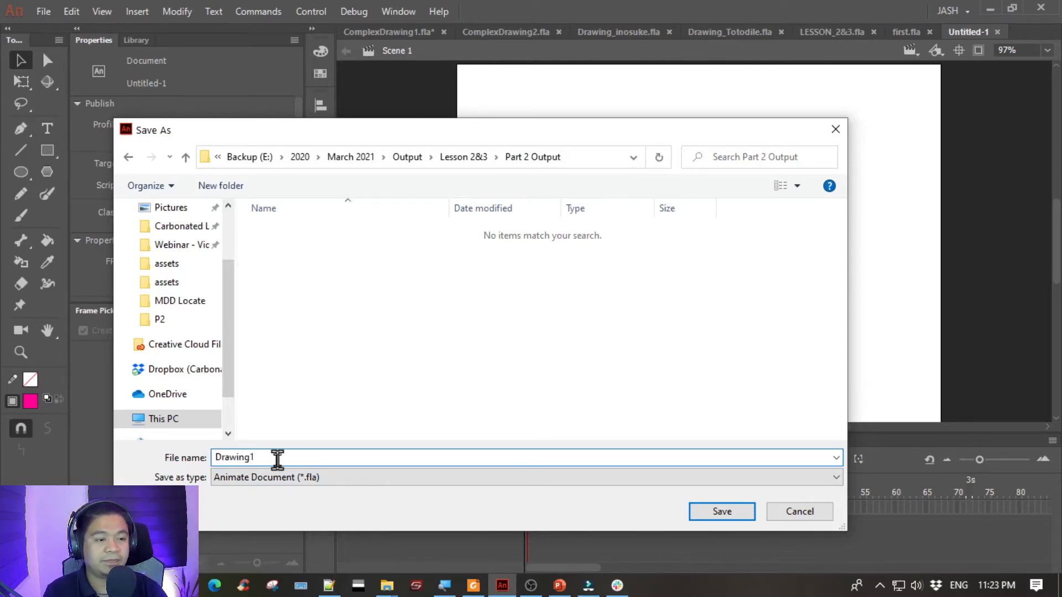
key("Return")
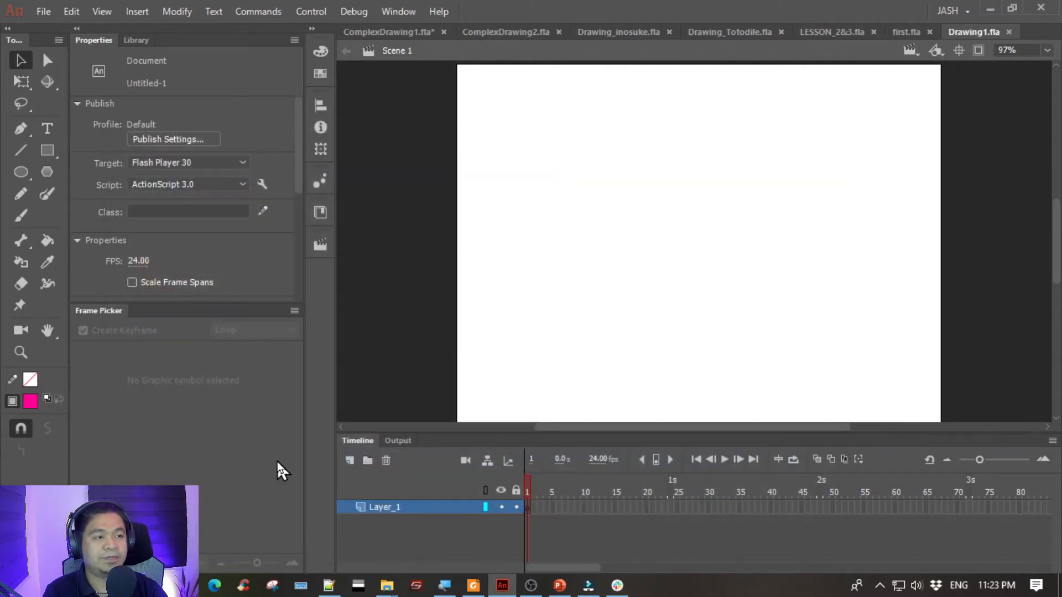
- Switch to the practice folder in File Explorer, preview the black cat image and place it on the Drawing1.fla stage
key("space")
left_click_drag(670, 171, 657, 170)
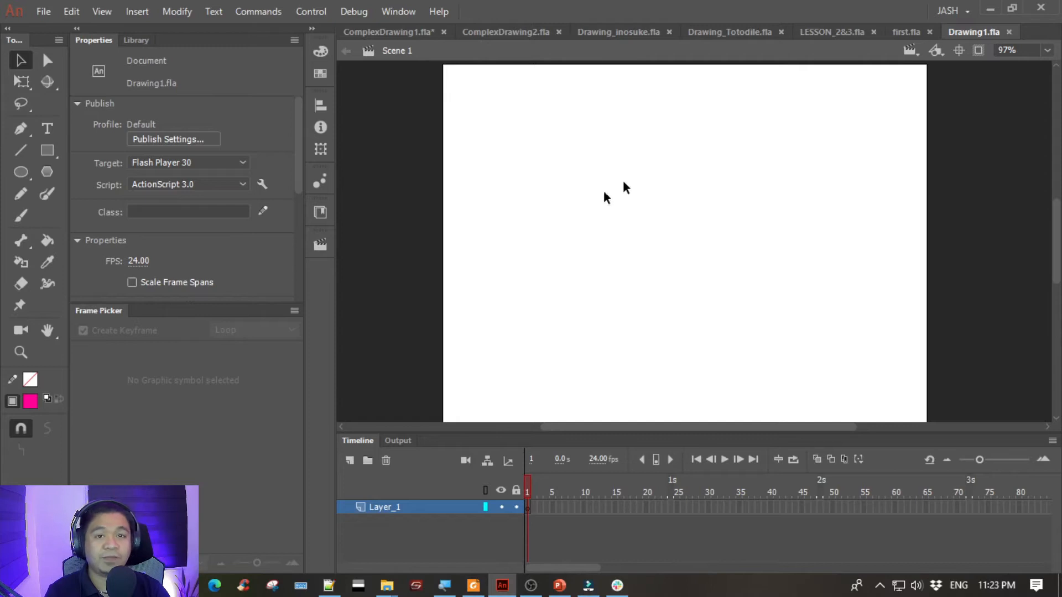
mouse_move(385, 588)
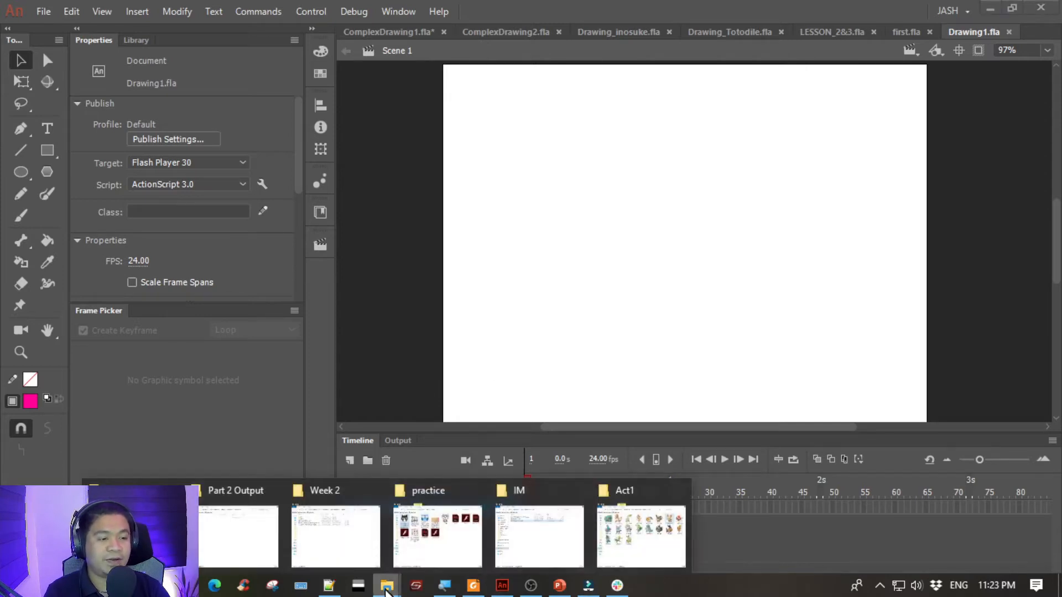
left_click(424, 526)
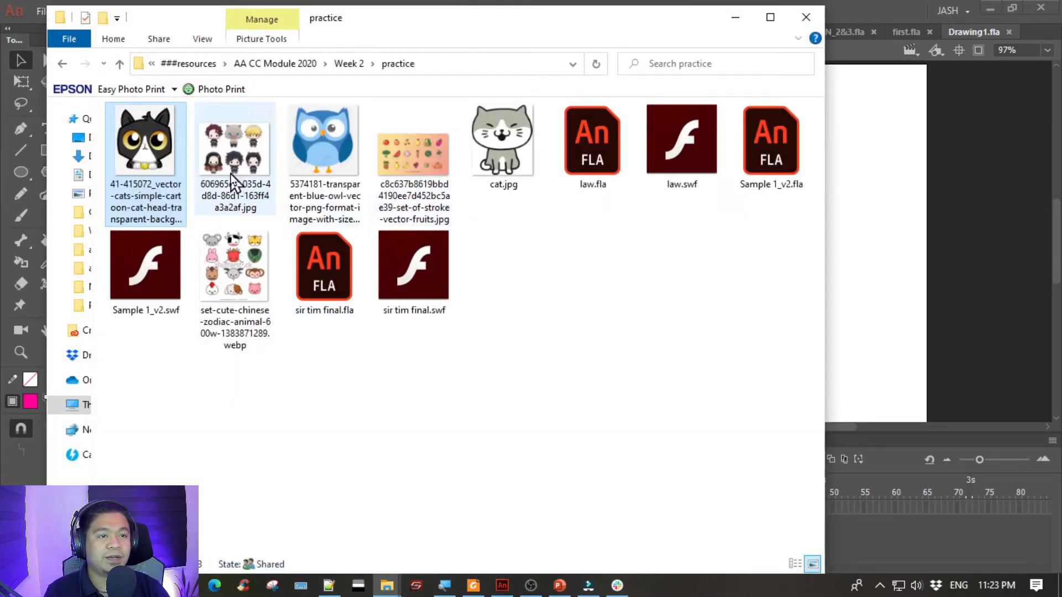
double_click(153, 134)
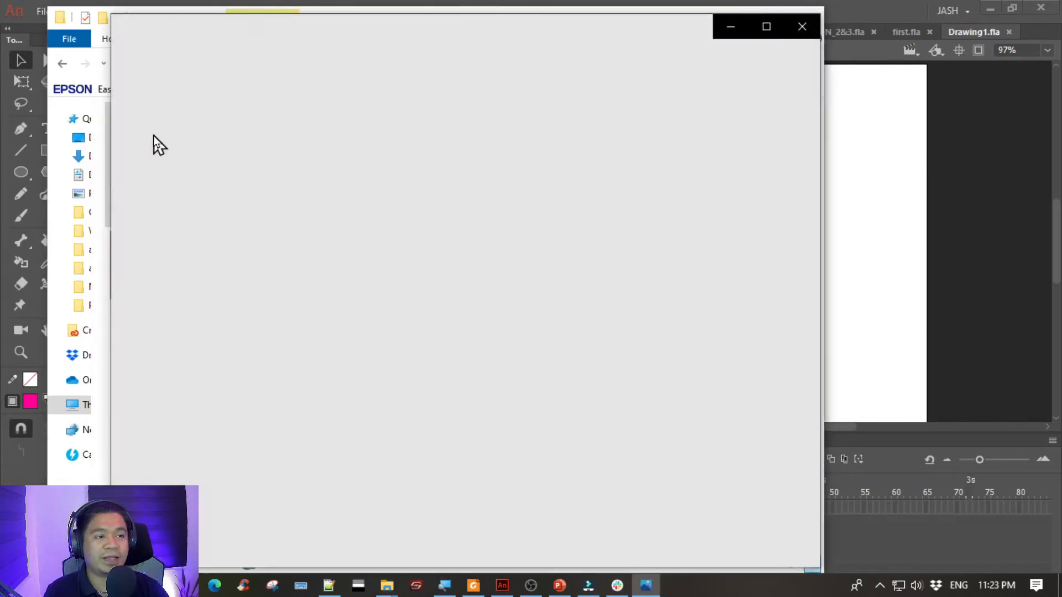
key("Right")
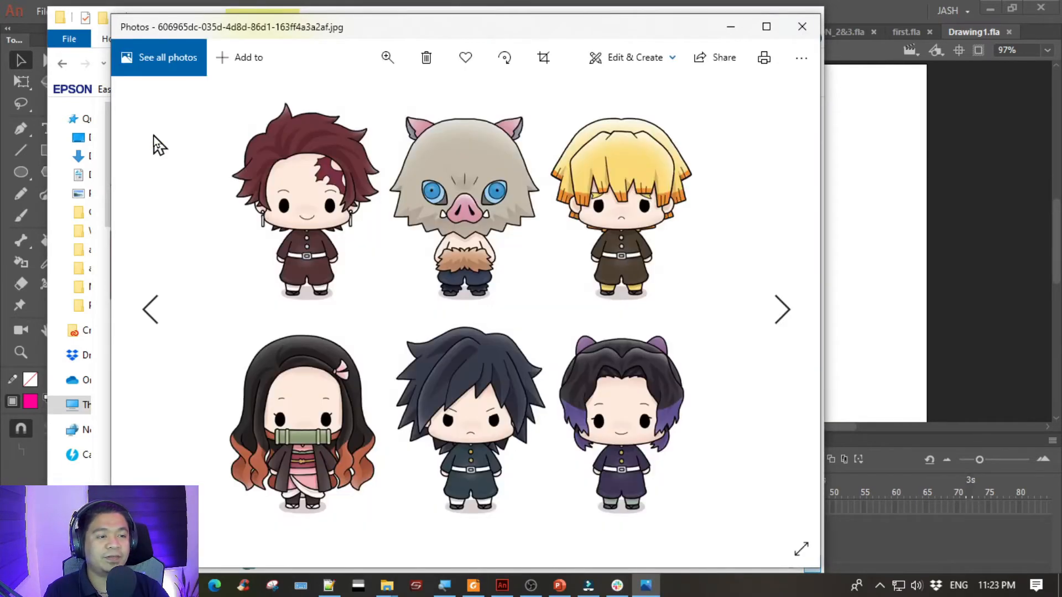
key("Left")
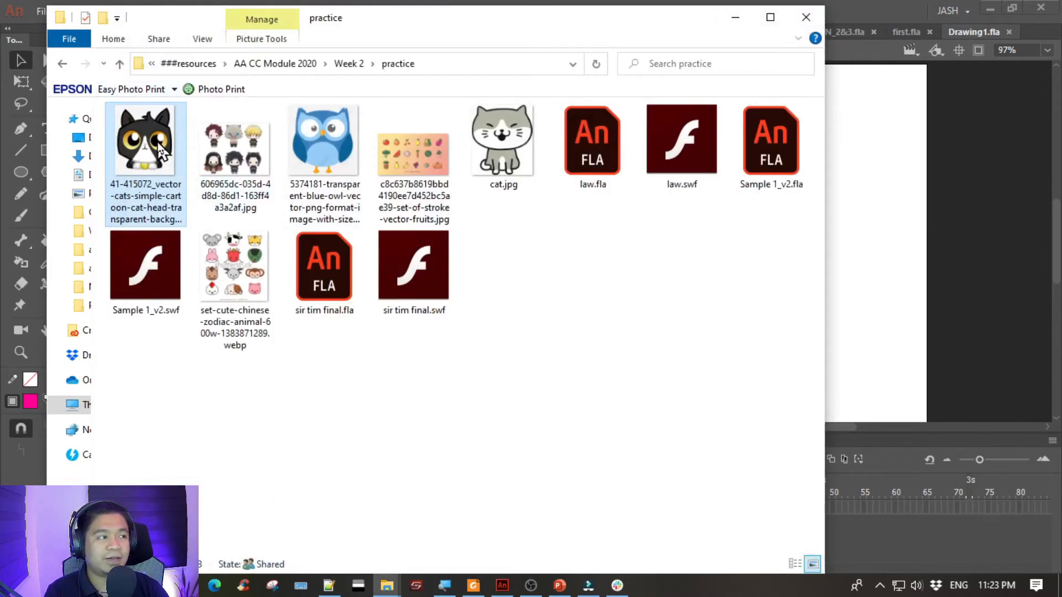
left_click_drag(143, 138, 868, 257)
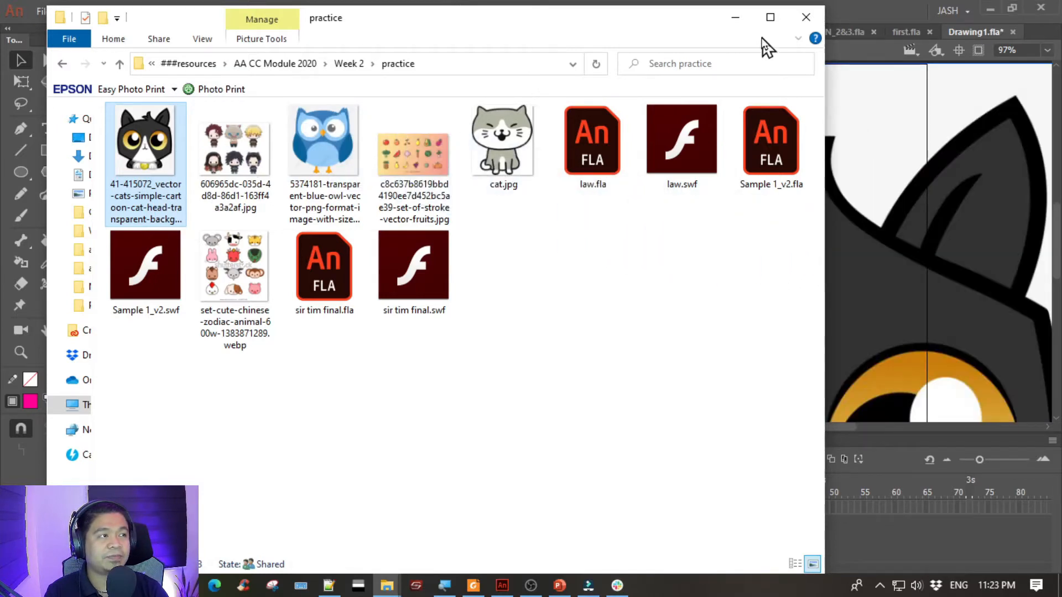
left_click(737, 18)
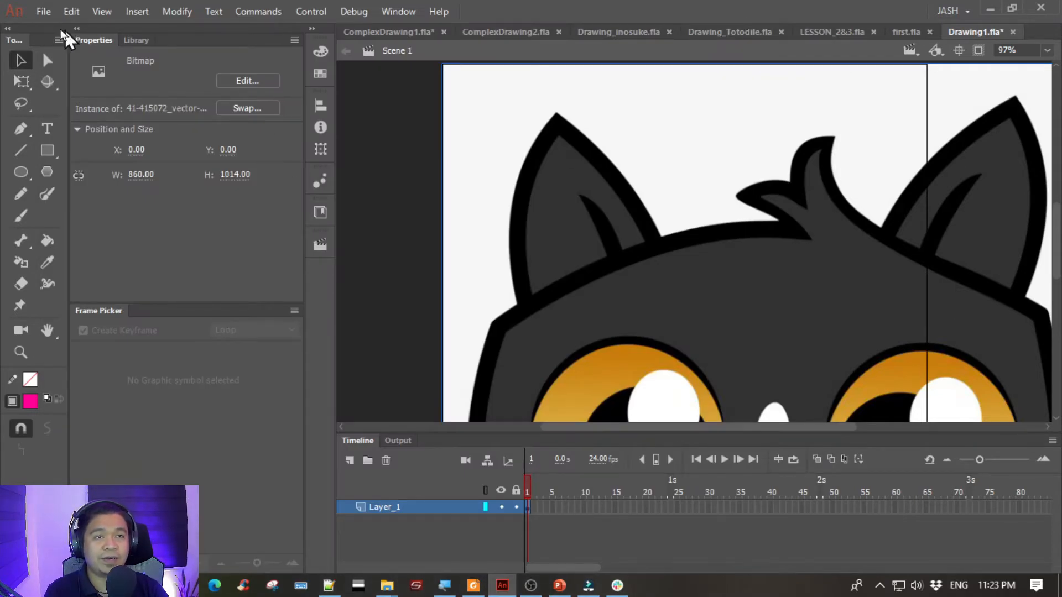
left_click(36, 9)
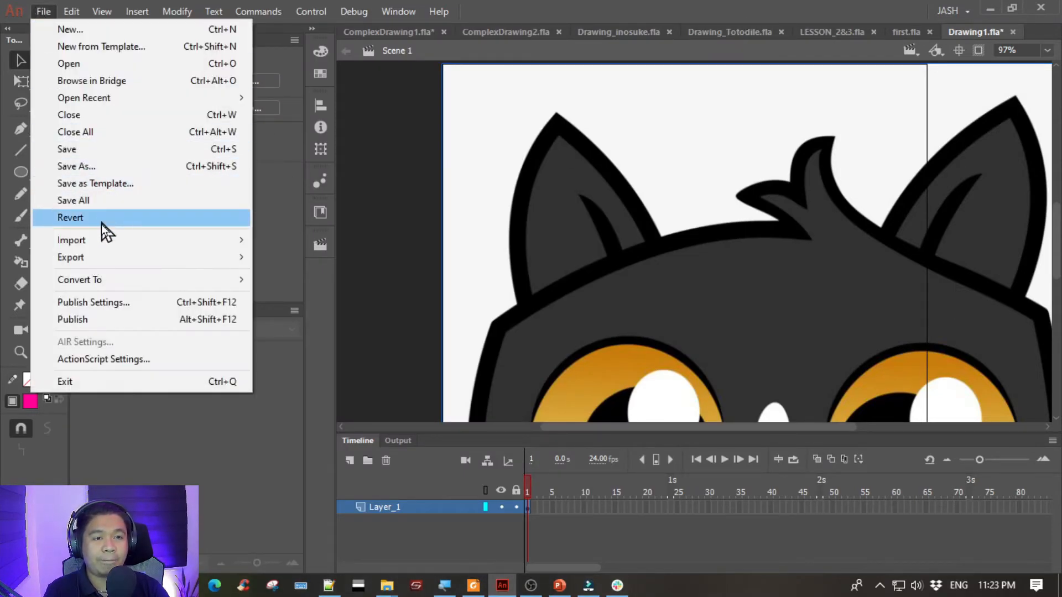
mouse_move(106, 241)
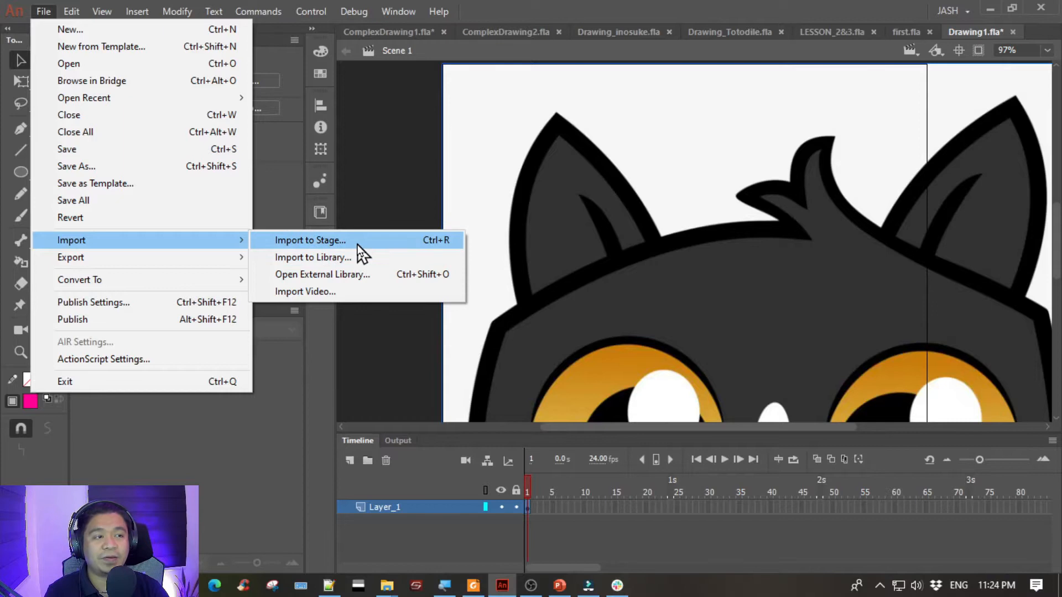
left_click(358, 246)
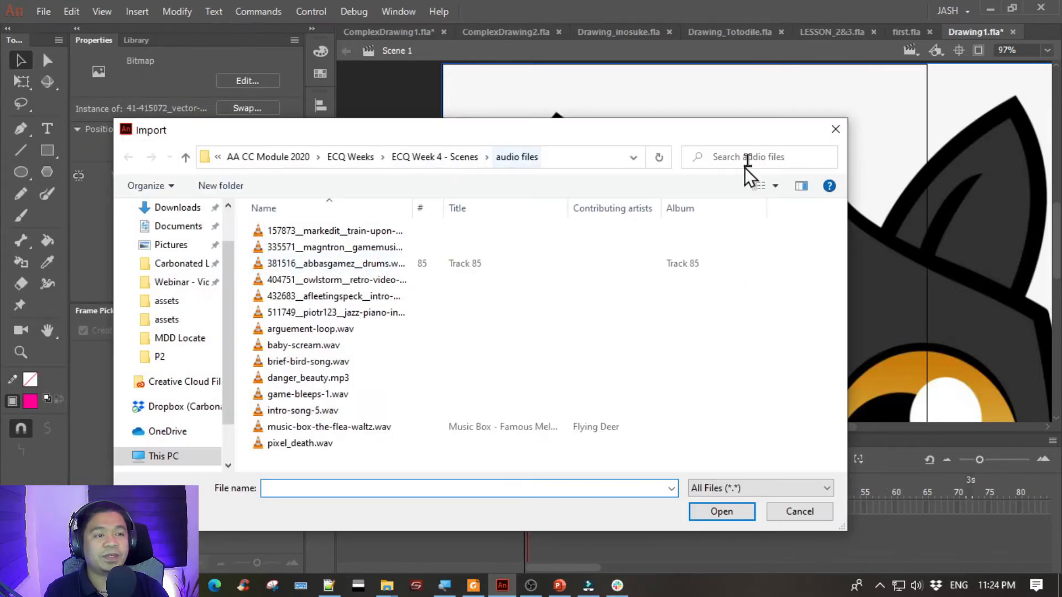
left_click(834, 131)
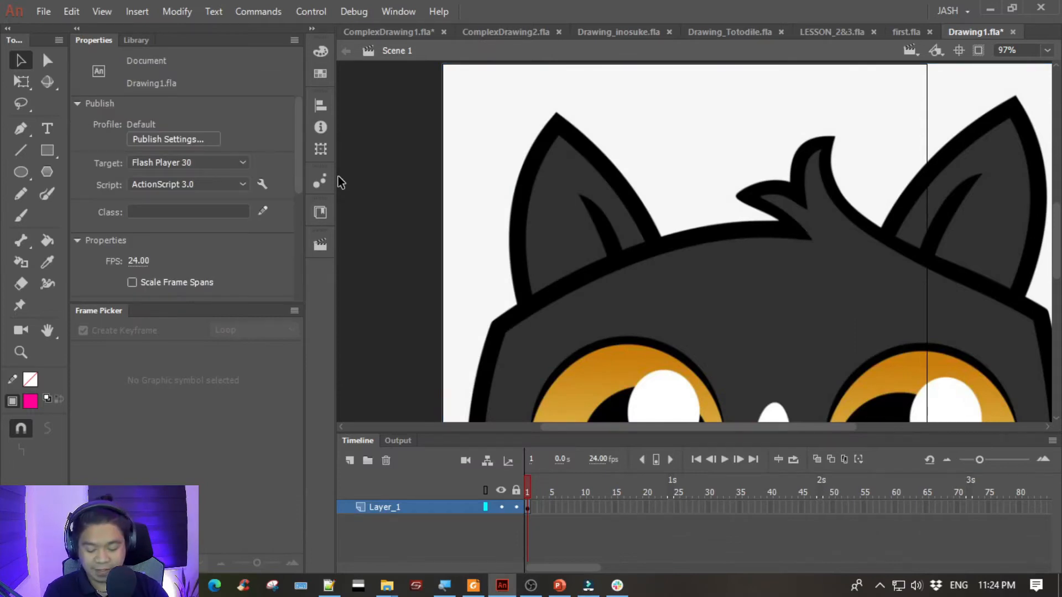
- Scale the cat bitmap down to about 343 x 404 with Free Transform, place it just outside the stage's left edge and deselect it
key("ctrl+minus")
scroll(434, 225, "down", 2)
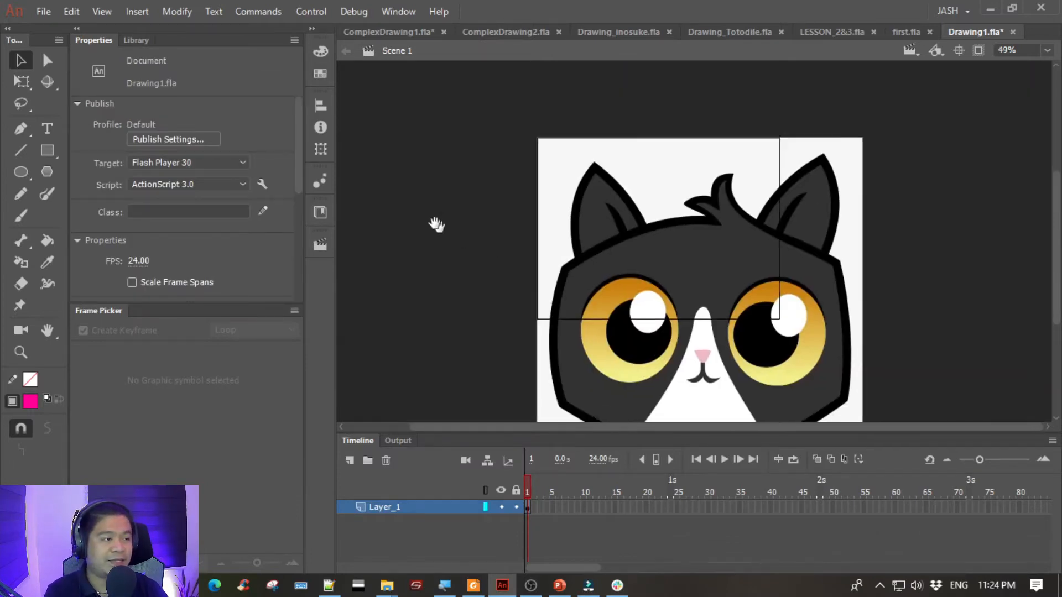
left_click(689, 224)
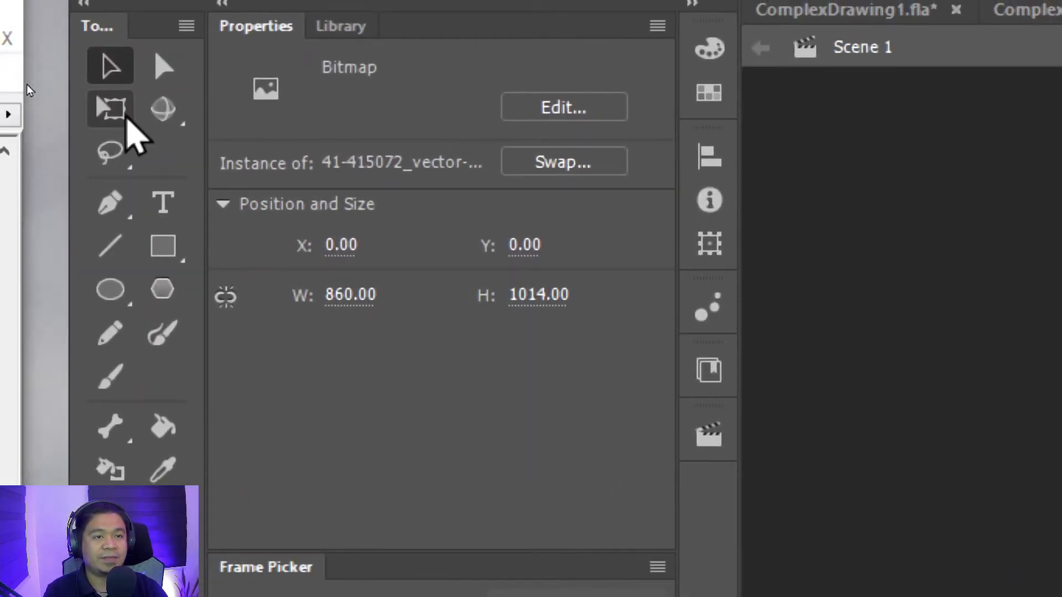
left_click(112, 109)
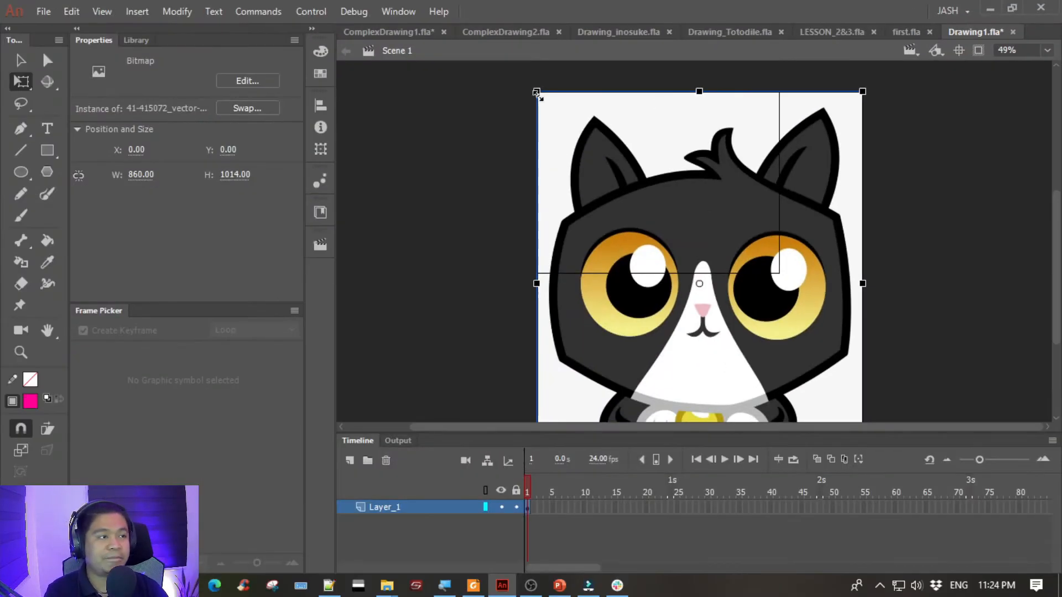
left_click_drag(537, 94, 634, 208)
left_click_drag(711, 260, 480, 155)
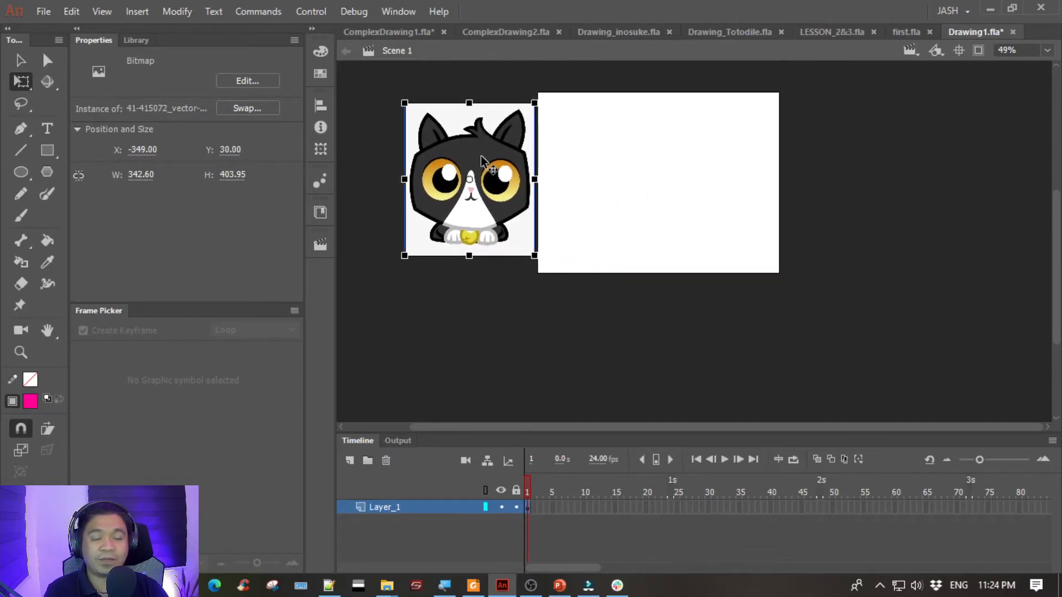
left_click(592, 158)
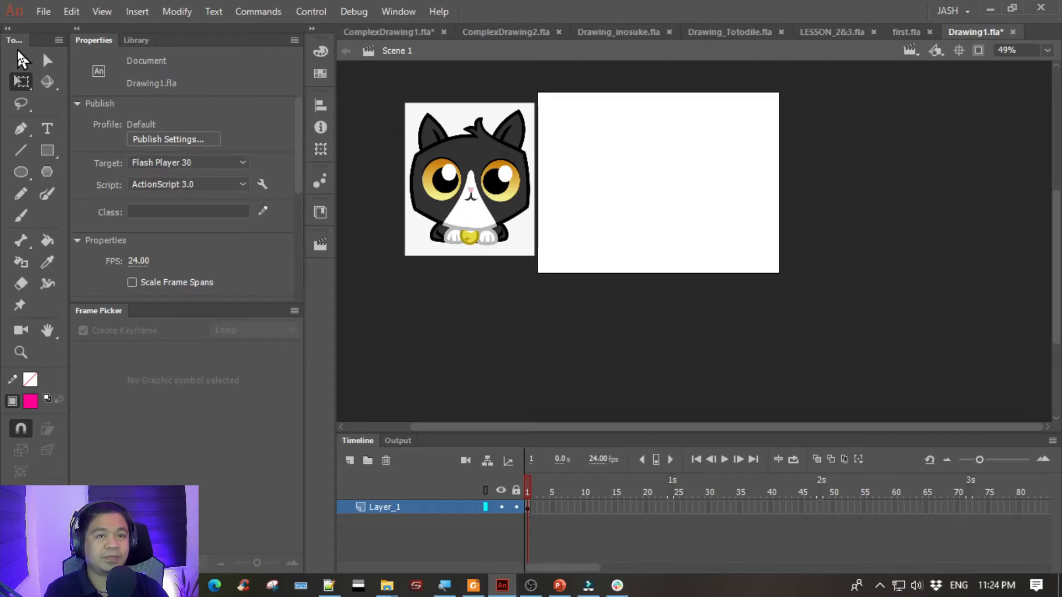
left_click(21, 60)
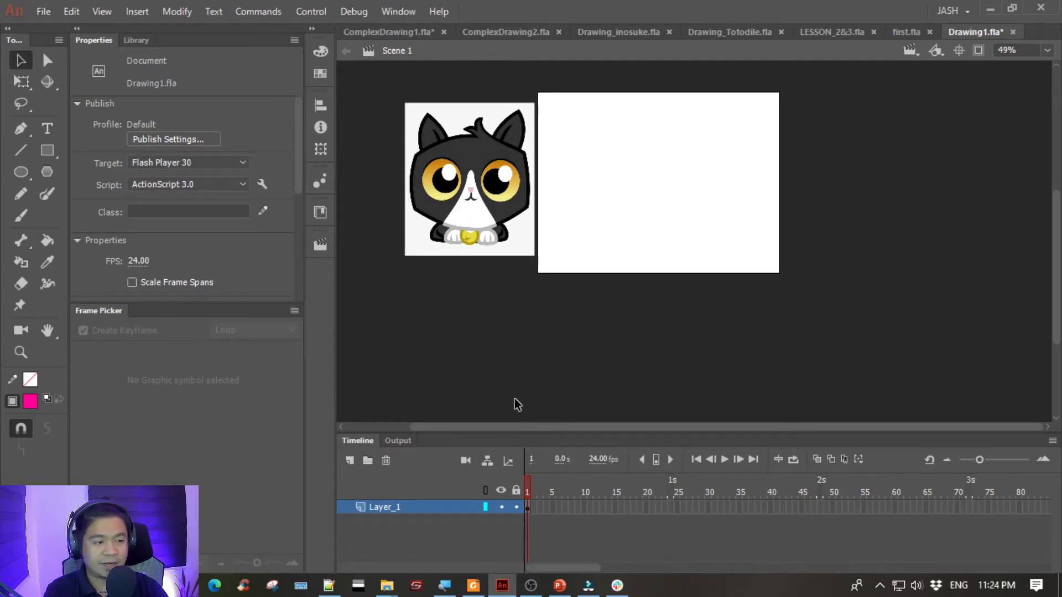
- Show the full frame beside the cat reference and set the Rectangle tool's stroke colour to black
key("ctrl+equal")
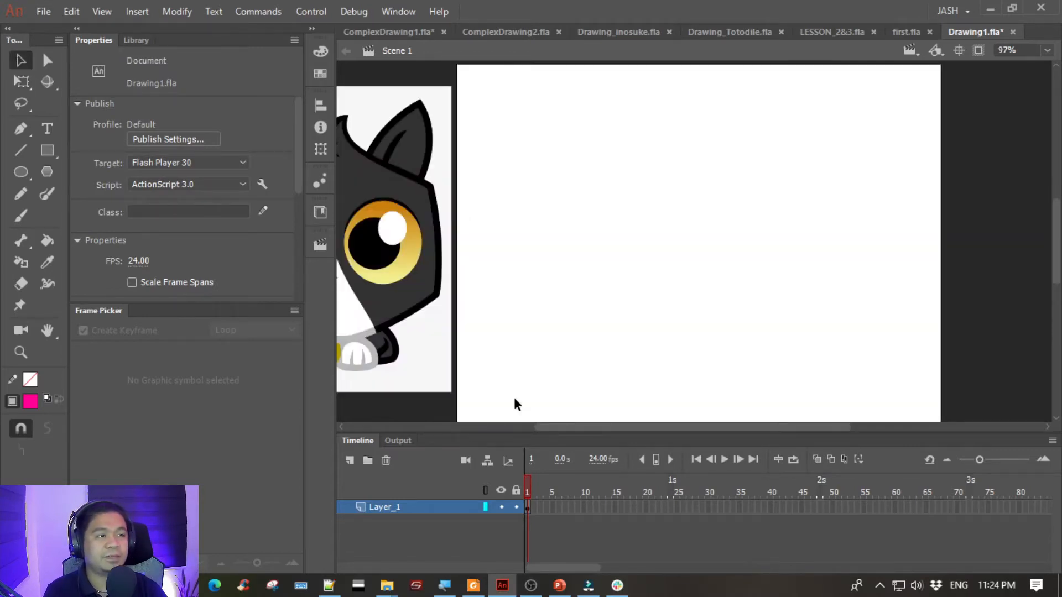
left_click_drag(573, 190, 645, 185)
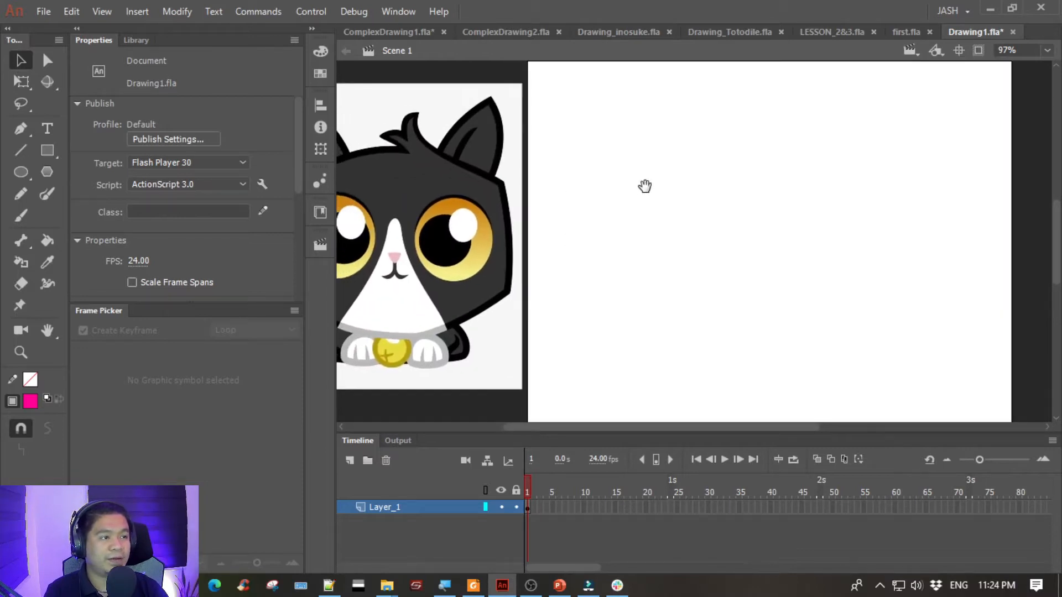
left_click(1043, 51)
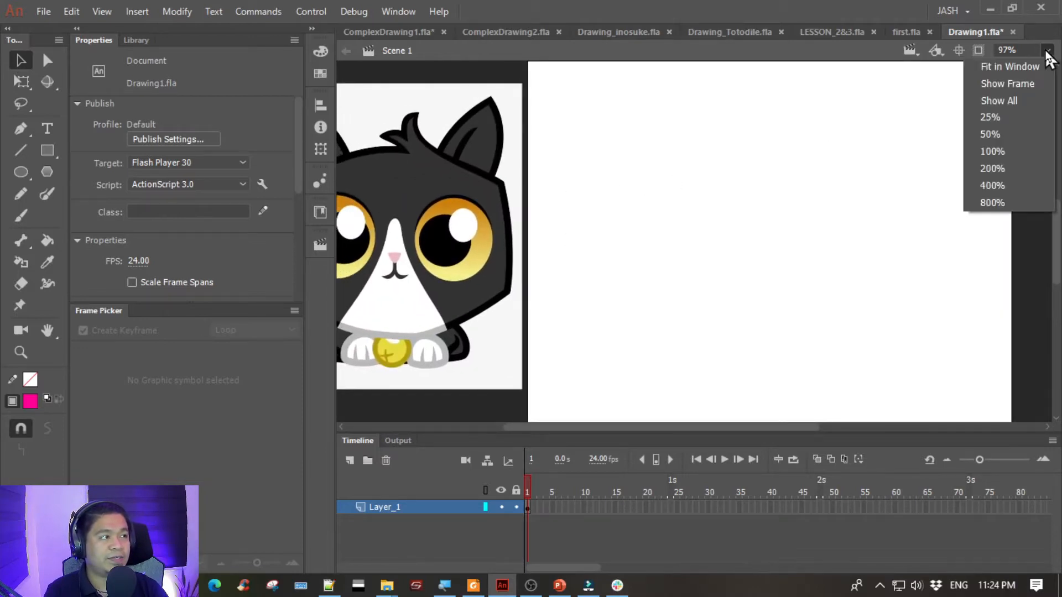
left_click(1004, 87)
mouse_move(582, 197)
left_mouse_down()
mouse_move(732, 190)
mouse_move(759, 206)
left_mouse_up()
left_click_drag(889, 249, 776, 240)
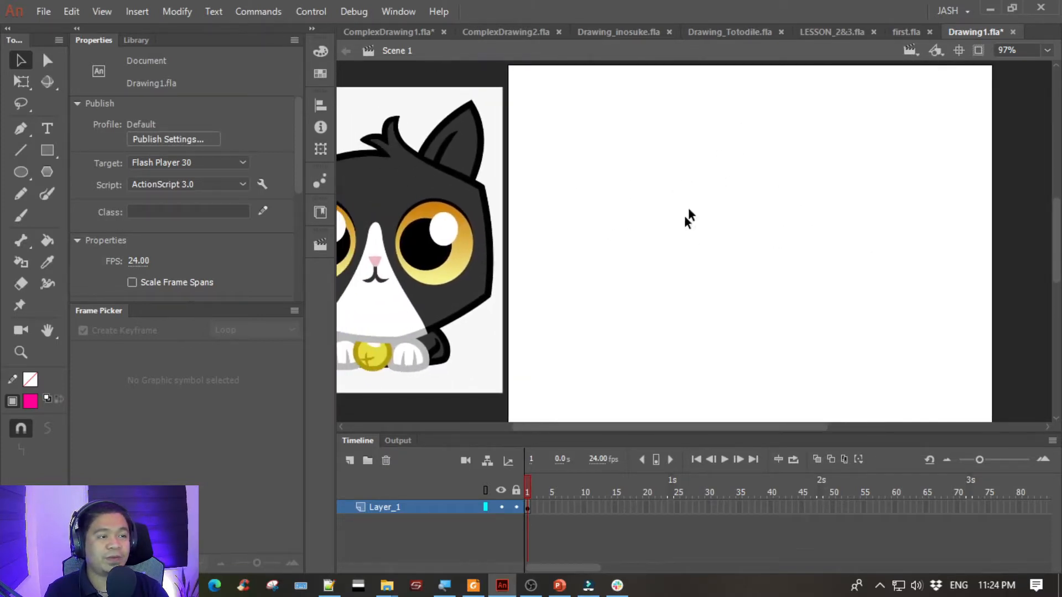
left_click(42, 154)
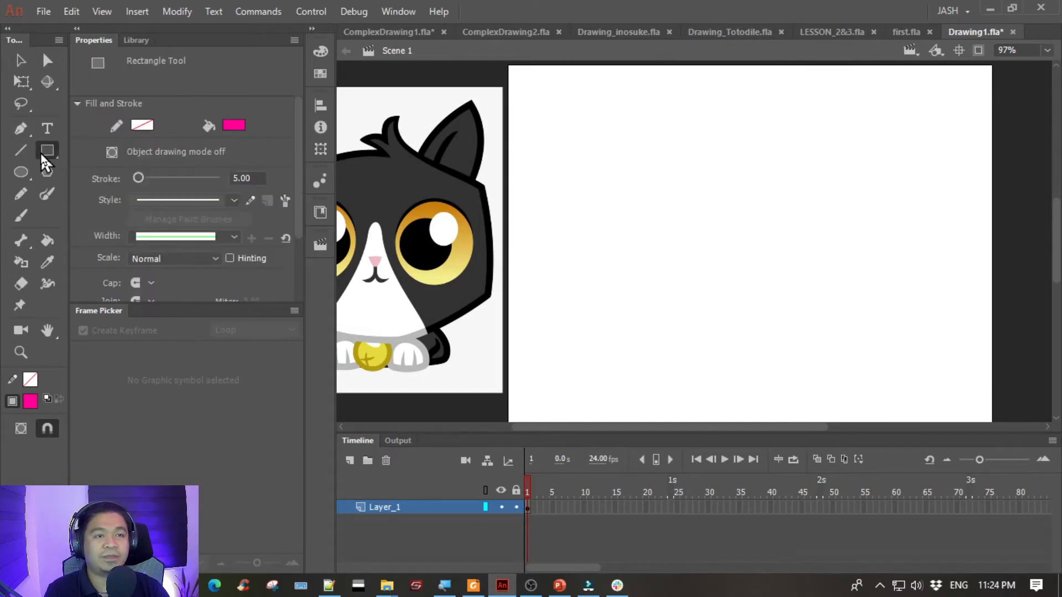
left_click(141, 125)
left_click(202, 178)
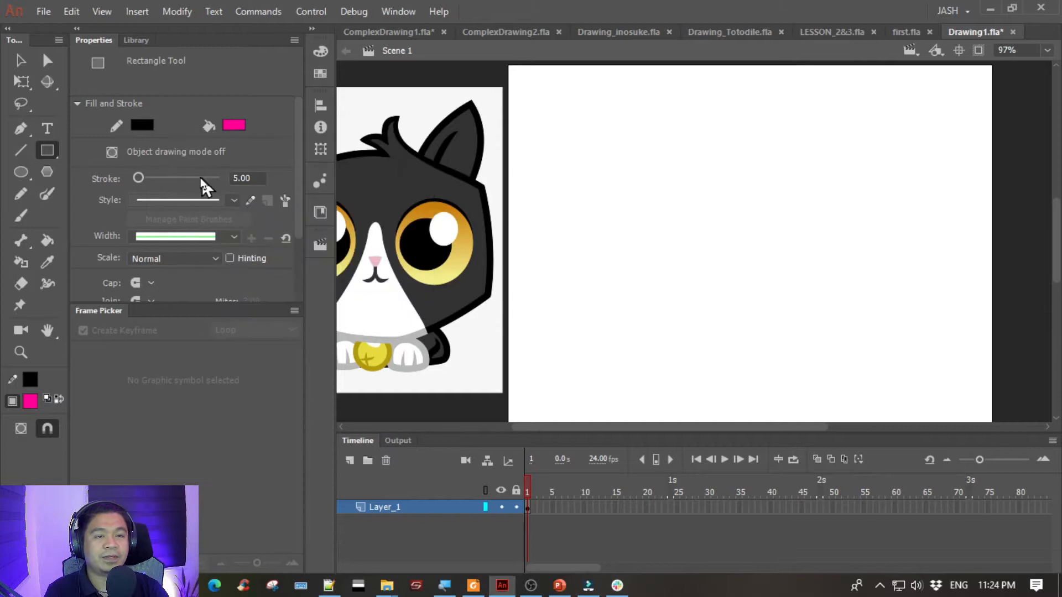
- Turn off the Rectangle tool's fill and set its stroke size to 10
left_click(233, 125)
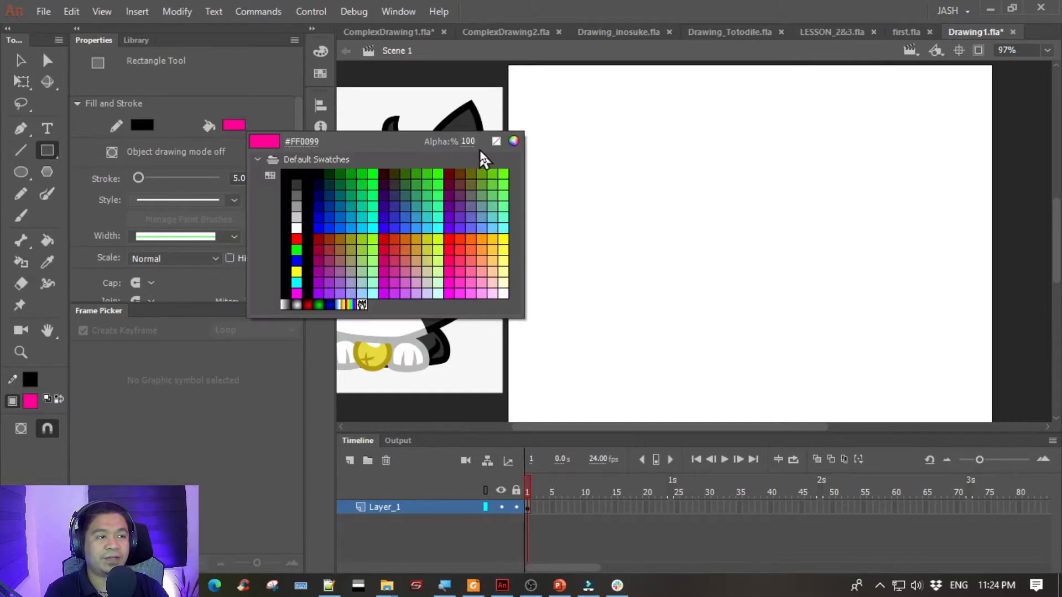
left_click(496, 141)
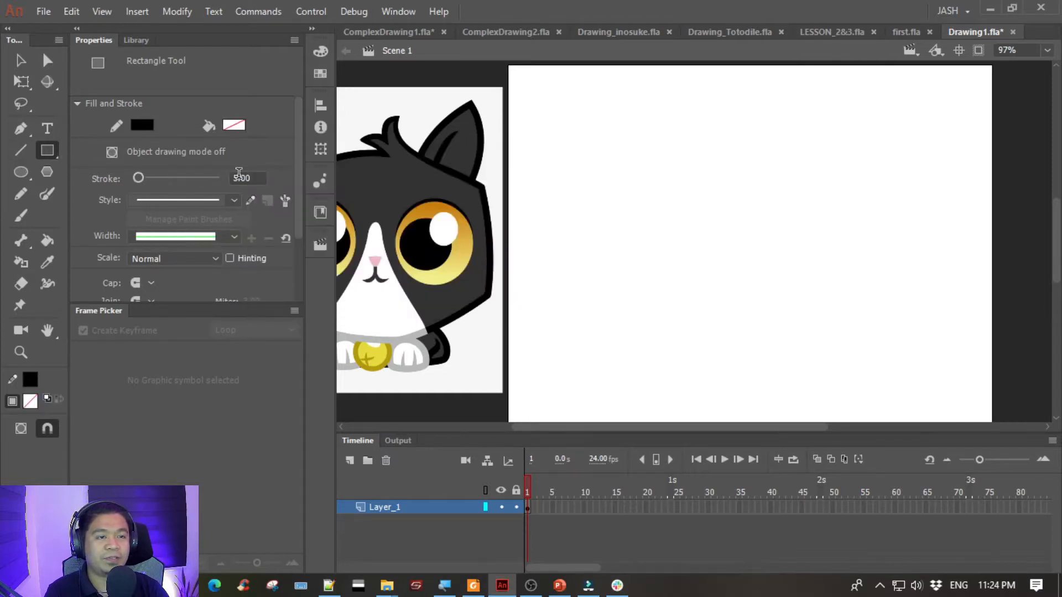
mouse_move(575, 179)
left_mouse_down()
mouse_move(583, 204)
mouse_move(660, 271)
left_mouse_up()
key("ctrl+z")
left_click(249, 176)
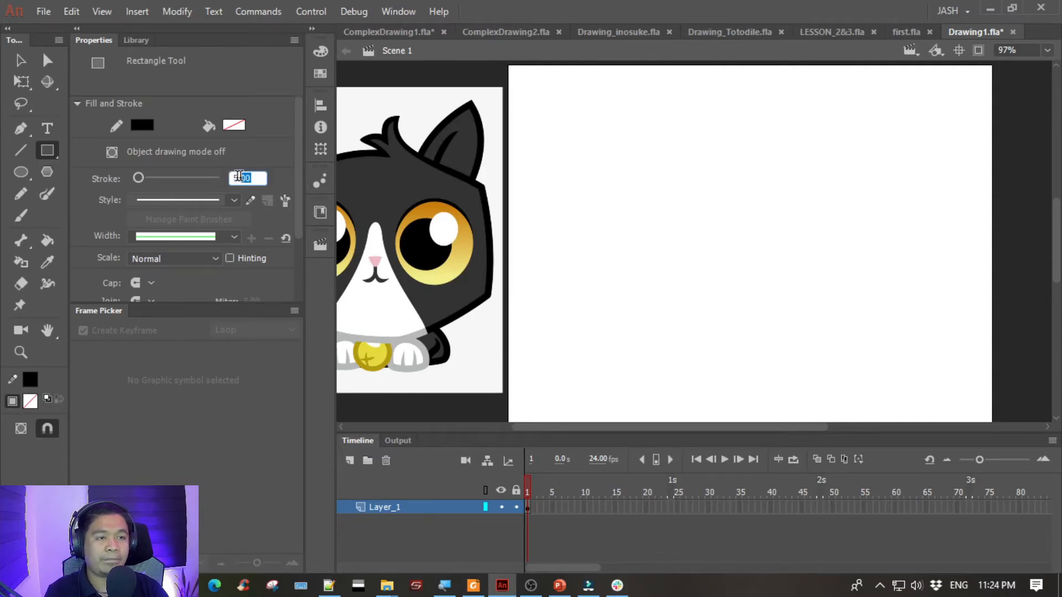
type("10")
key("Return")
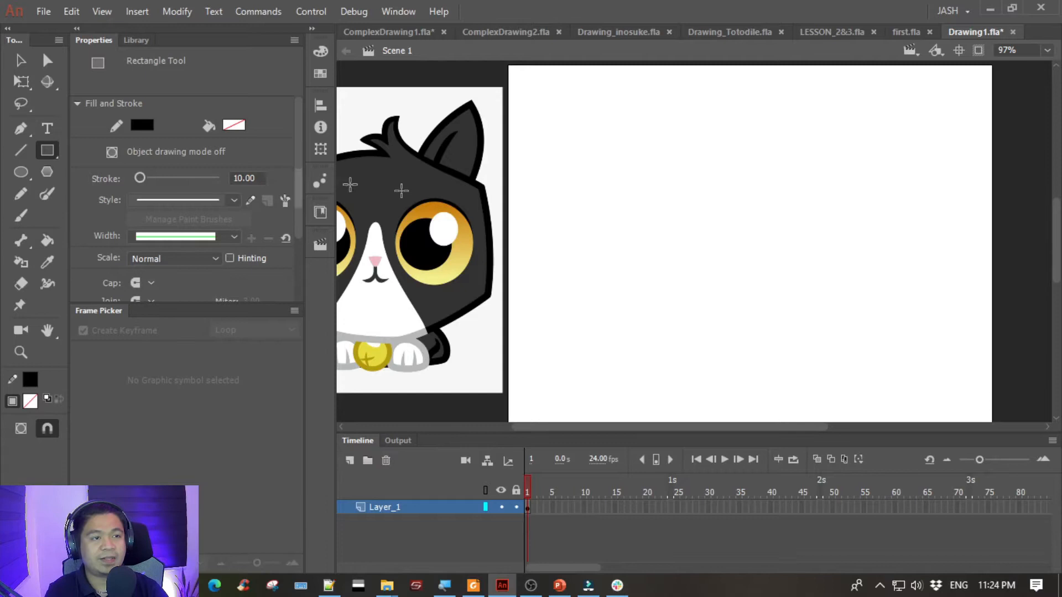
- Draw an unfilled black rectangle about 271 x 88 px on the pasteboard below the cat reference
left_click_drag(545, 175, 698, 327)
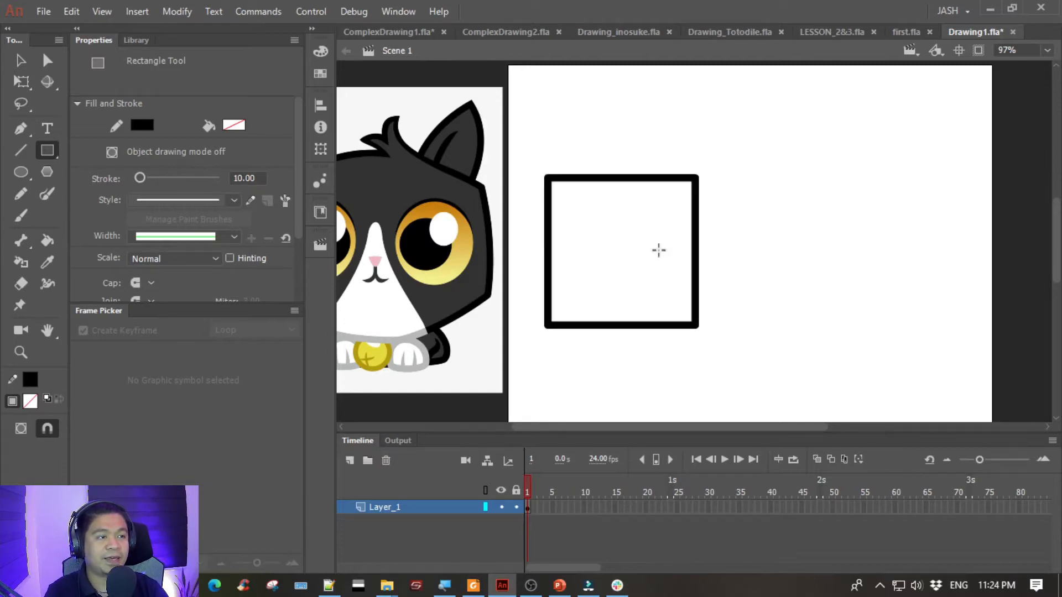
key("ctrl+z")
mouse_move(476, 210)
left_mouse_down()
mouse_move(546, 183)
mouse_move(606, 193)
left_mouse_up()
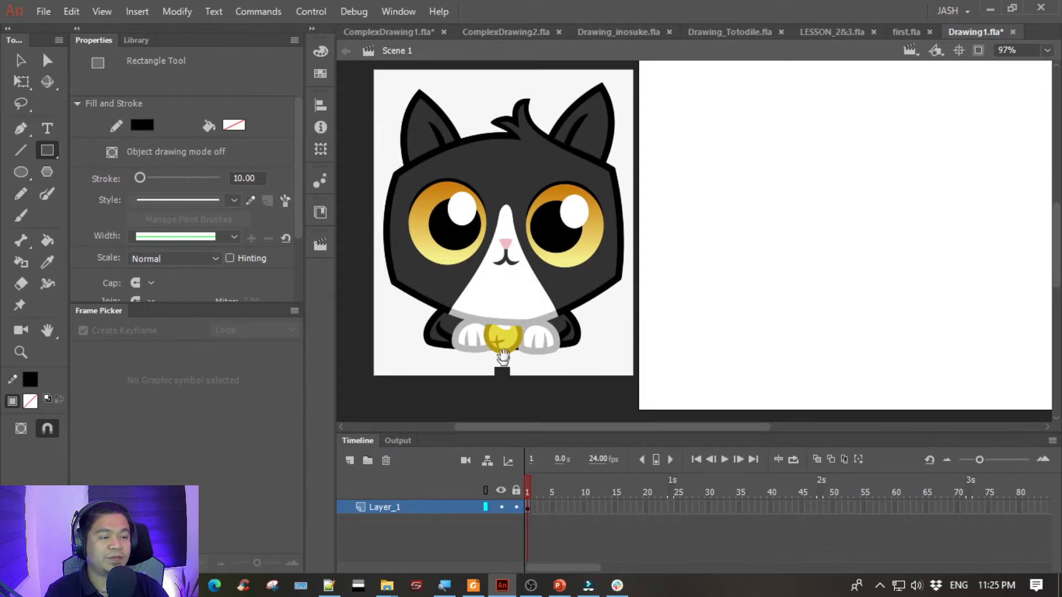
left_click_drag(503, 357, 509, 249)
left_click_drag(415, 298, 622, 365)
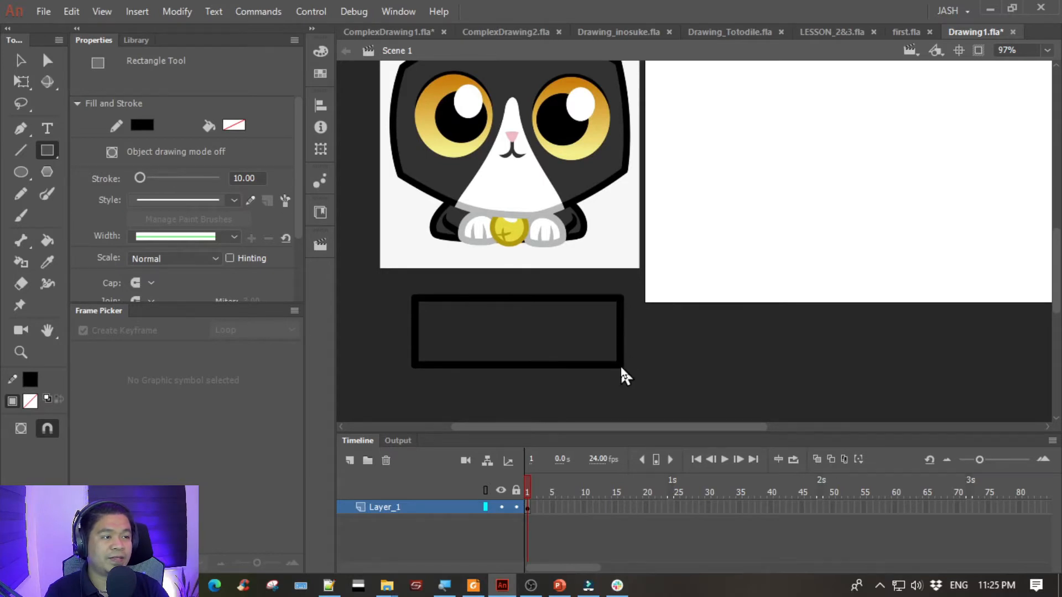
left_click_drag(755, 221, 723, 259)
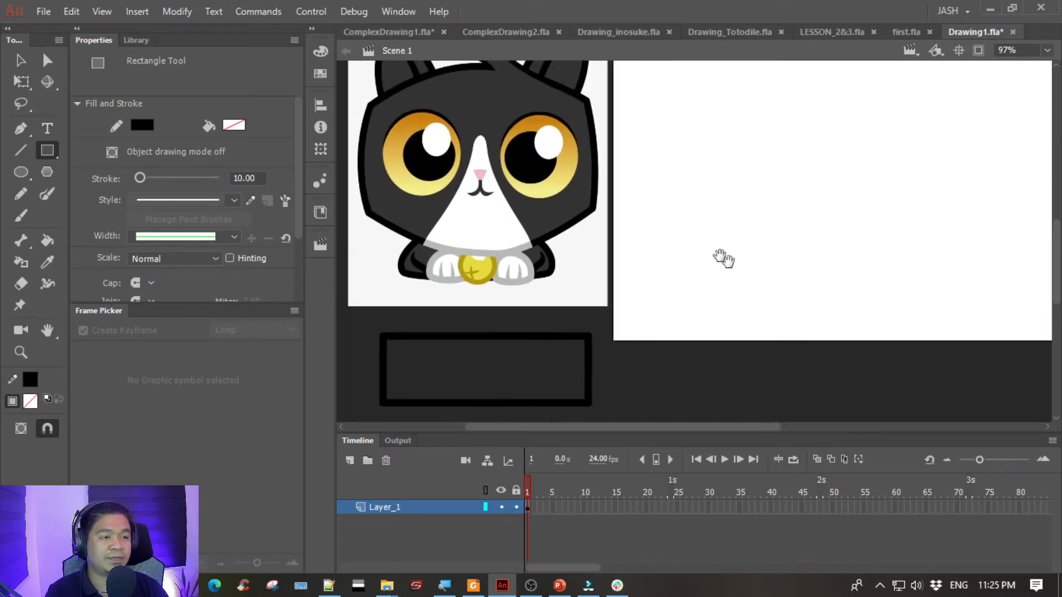
- Select the whole rectangle and move it onto the stage near its left edge, at about X 25, Y 162
left_click(20, 61)
left_click_drag(701, 357, 704, 290)
left_click_drag(364, 251, 719, 422)
left_click_drag(713, 306, 682, 346)
left_click_drag(472, 356, 878, 82)
left_click(805, 287)
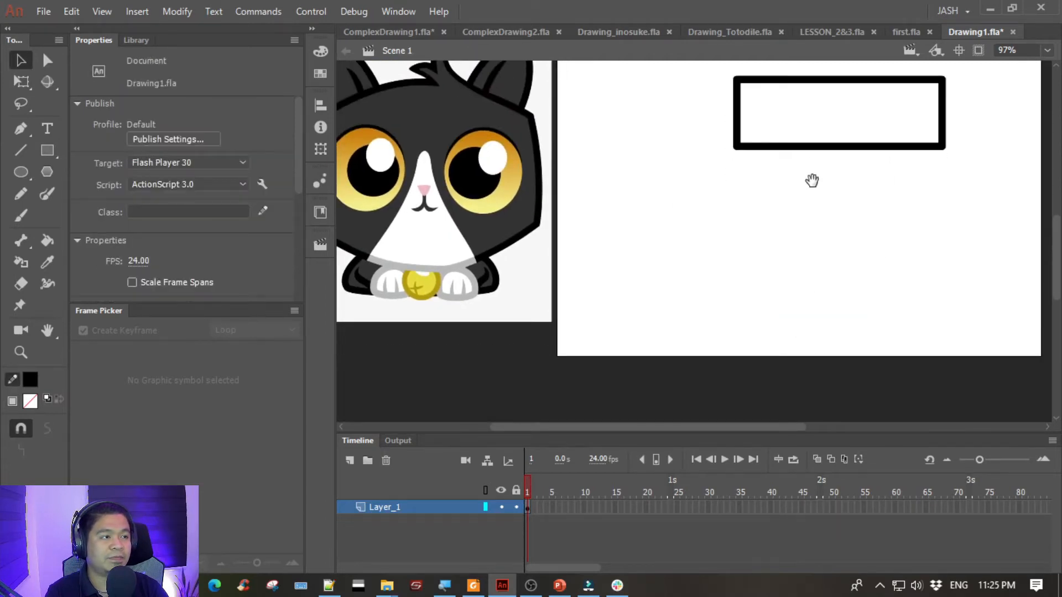
left_click_drag(811, 177, 709, 202)
left_click_drag(620, 142, 981, 336)
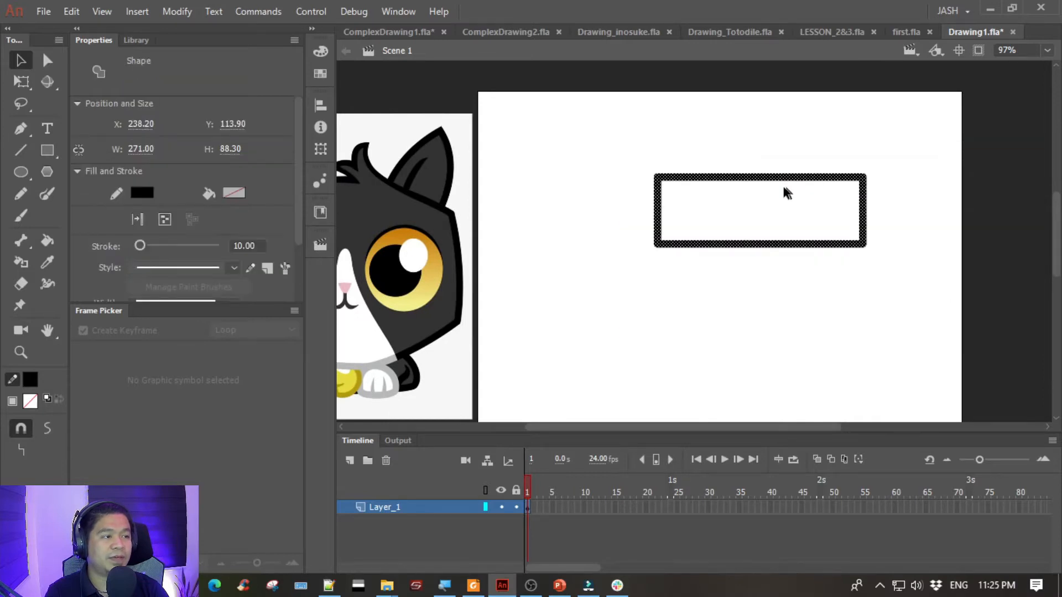
left_click_drag(766, 178, 600, 214)
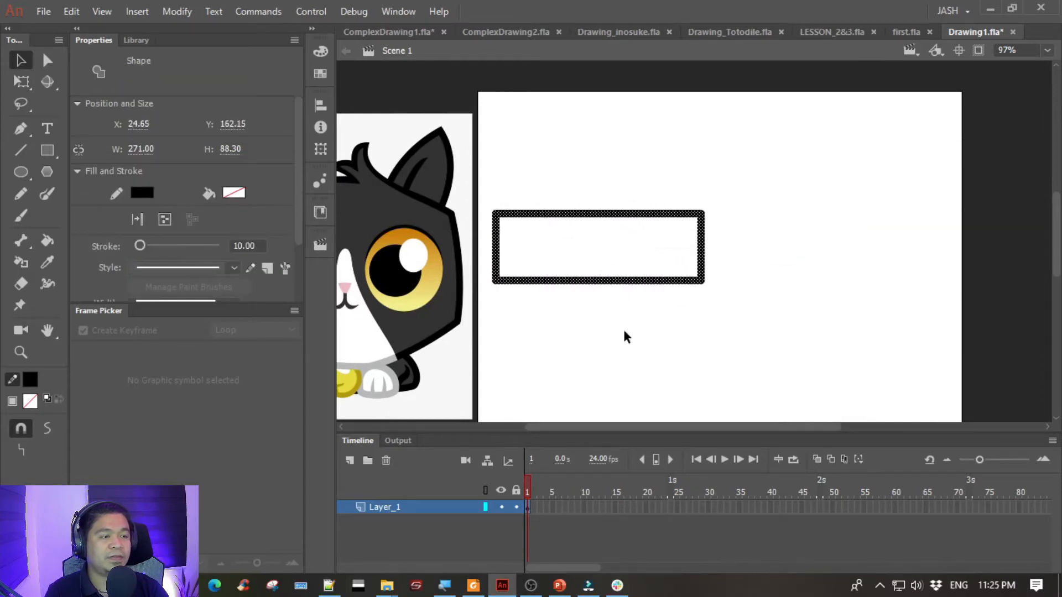
- Stretch the rectangle downward to a height of about 144 px with Free Transform and deselect it
left_click(21, 83)
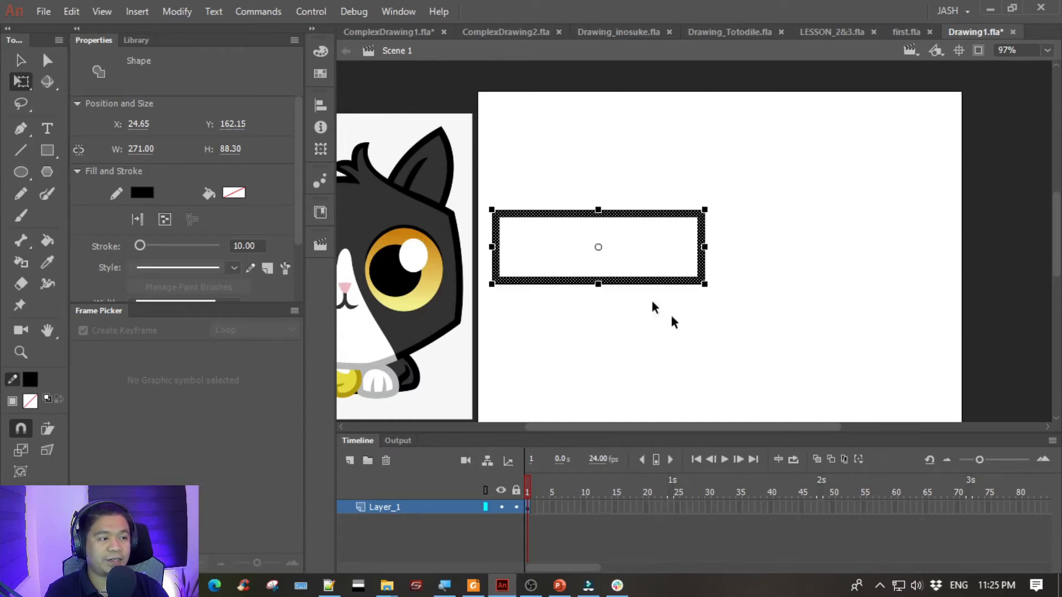
left_click_drag(599, 282, 601, 332)
left_click(21, 60)
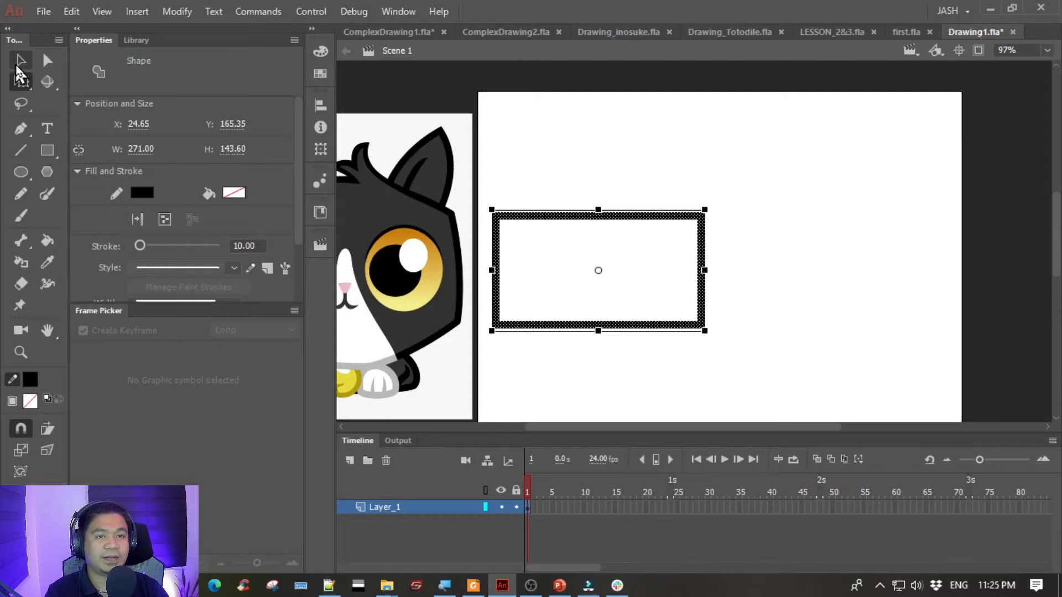
left_click(609, 114)
- Reselect the rectangle, move it horizontally toward the middle of the stage at about X 176 and deselect it
mouse_move(826, 385)
left_mouse_down()
mouse_move(450, 202)
mouse_move(448, 191)
mouse_move(751, 384)
mouse_move(802, 401)
left_mouse_up()
left_click(479, 215)
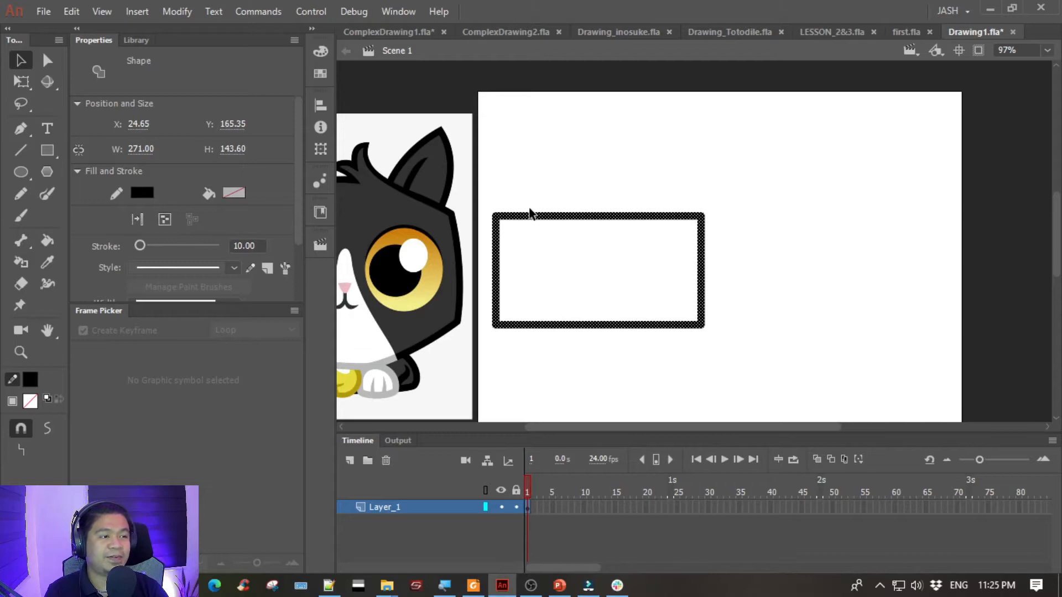
left_click_drag(515, 216, 631, 209)
left_click_drag(495, 182, 611, 158)
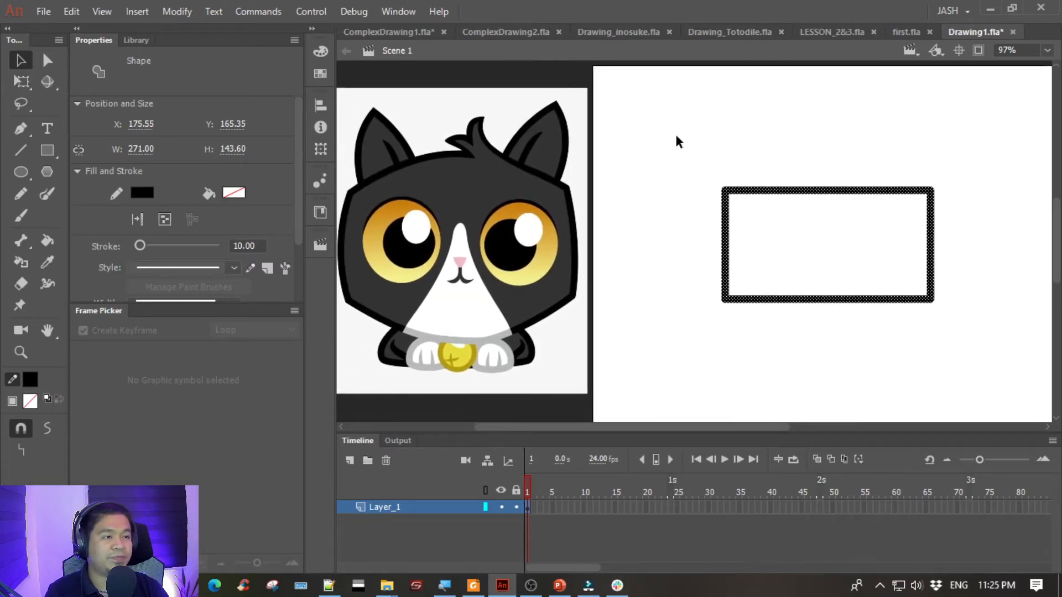
left_click(832, 160)
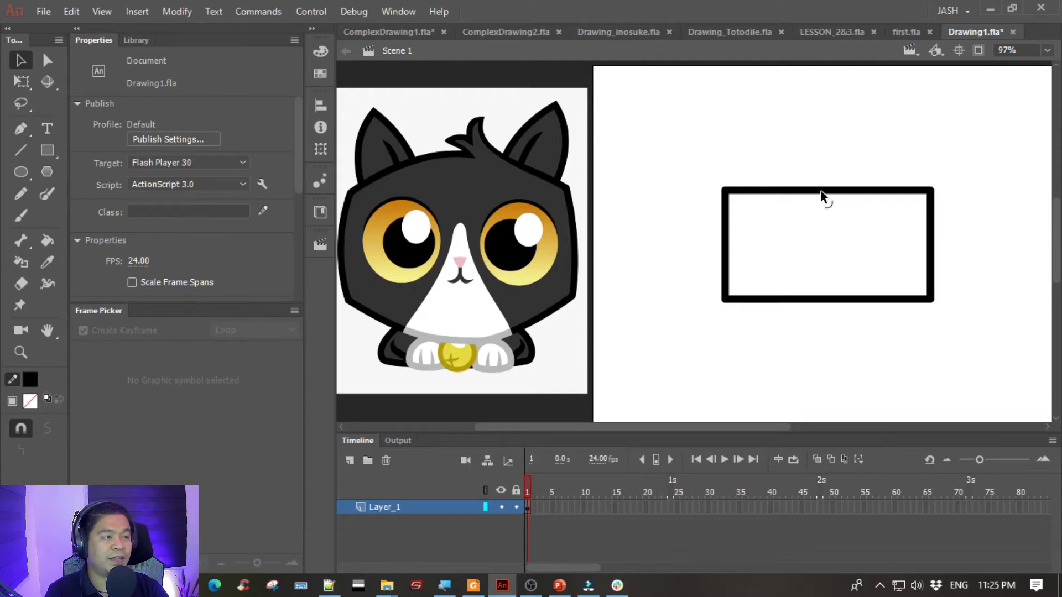
- Bend the rectangle's top edge upward and its bottom edge downward into gentle curves for the cat's head
left_click_drag(822, 192, 819, 164)
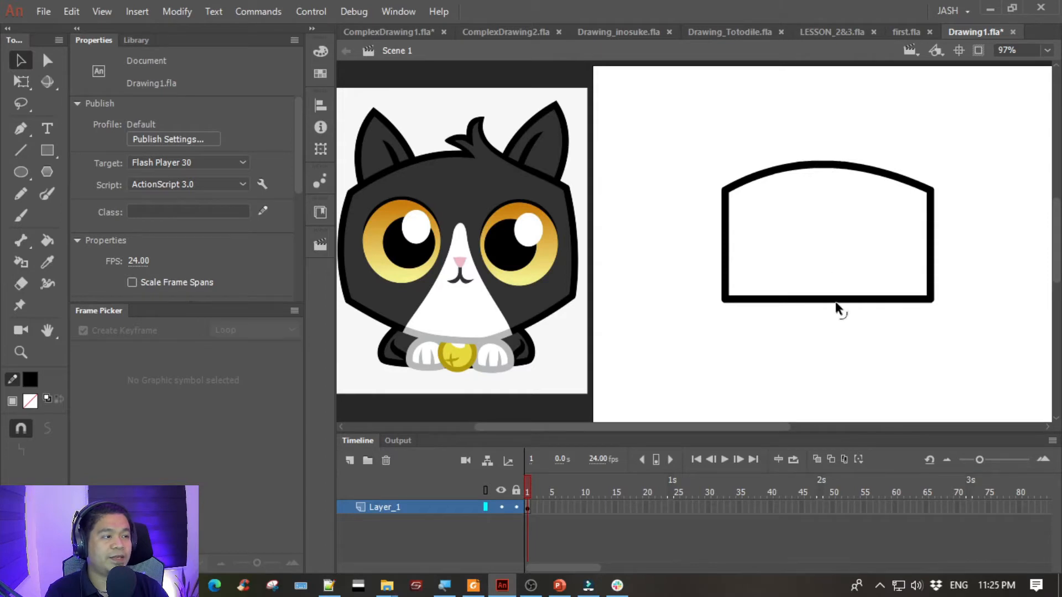
left_click_drag(833, 306, 837, 345)
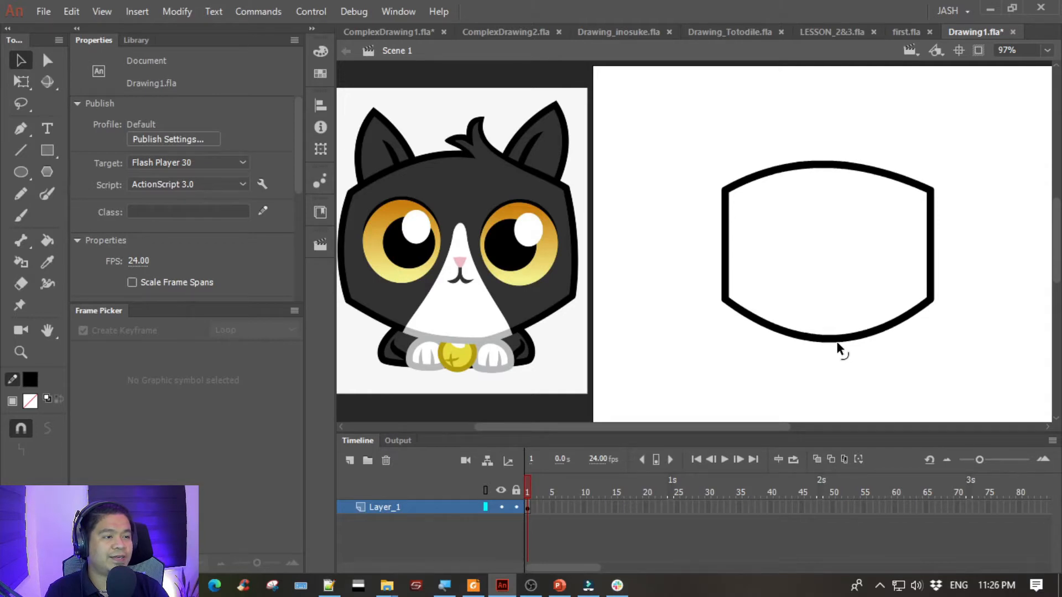
left_click_drag(837, 343, 838, 341)
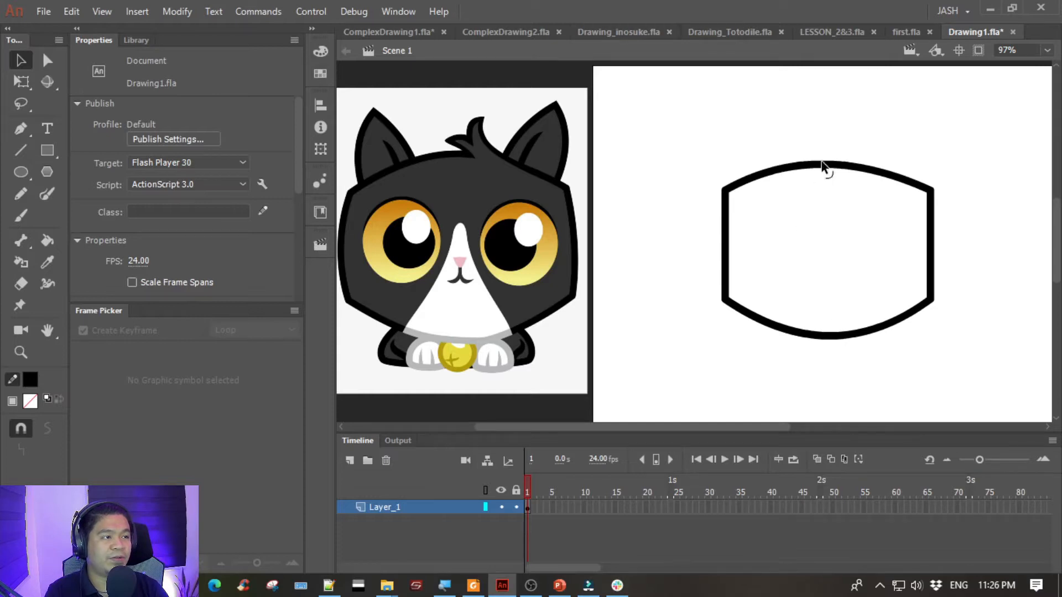
left_click_drag(831, 171, 826, 160)
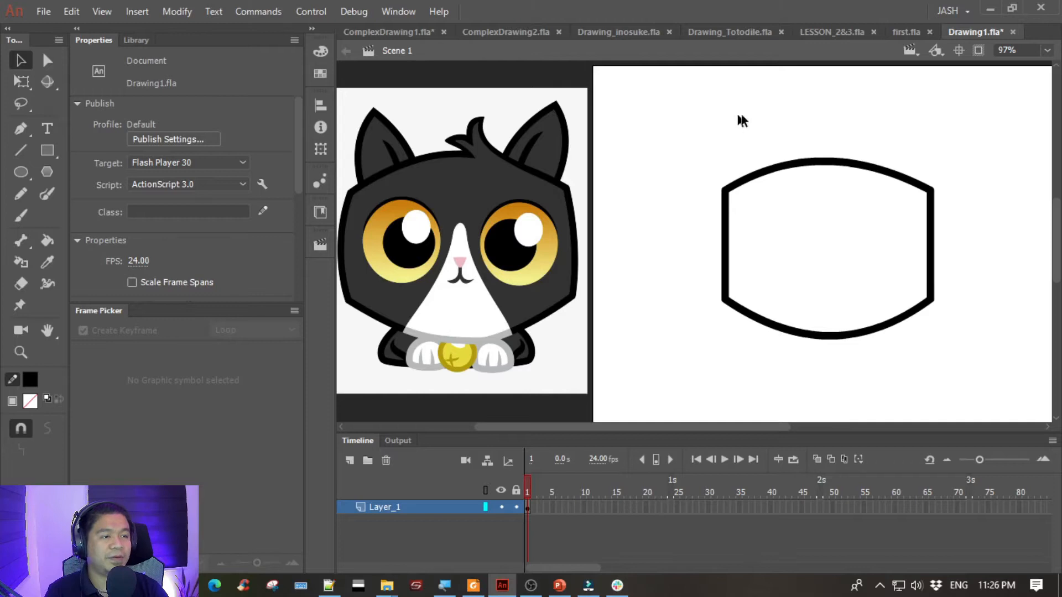
- Draw the pointed left ear with the Pen tool as two straight segments whose ends cross the head's top edge
left_click(21, 131)
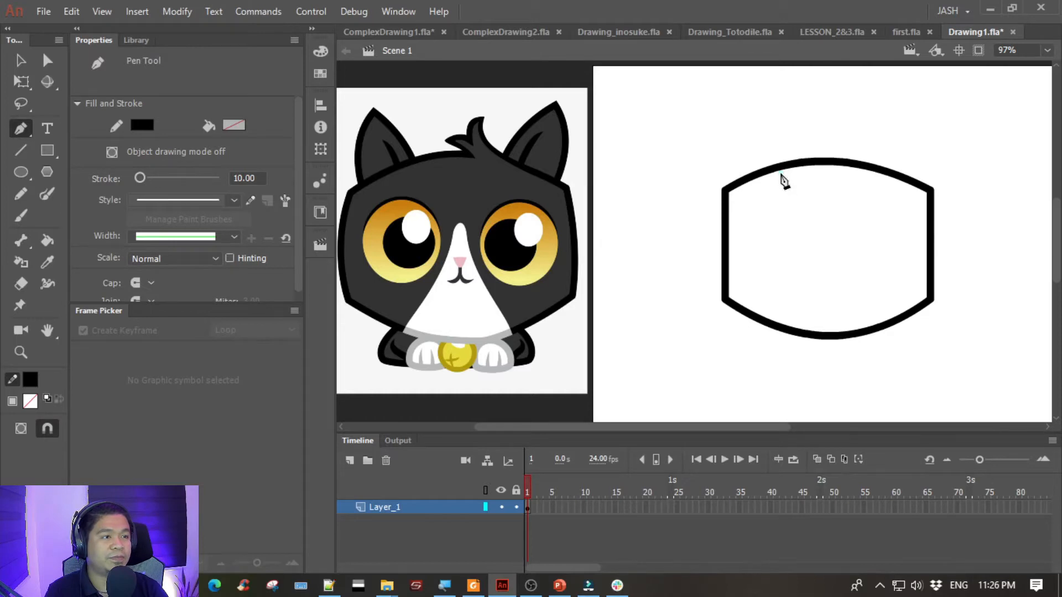
double_click(725, 107)
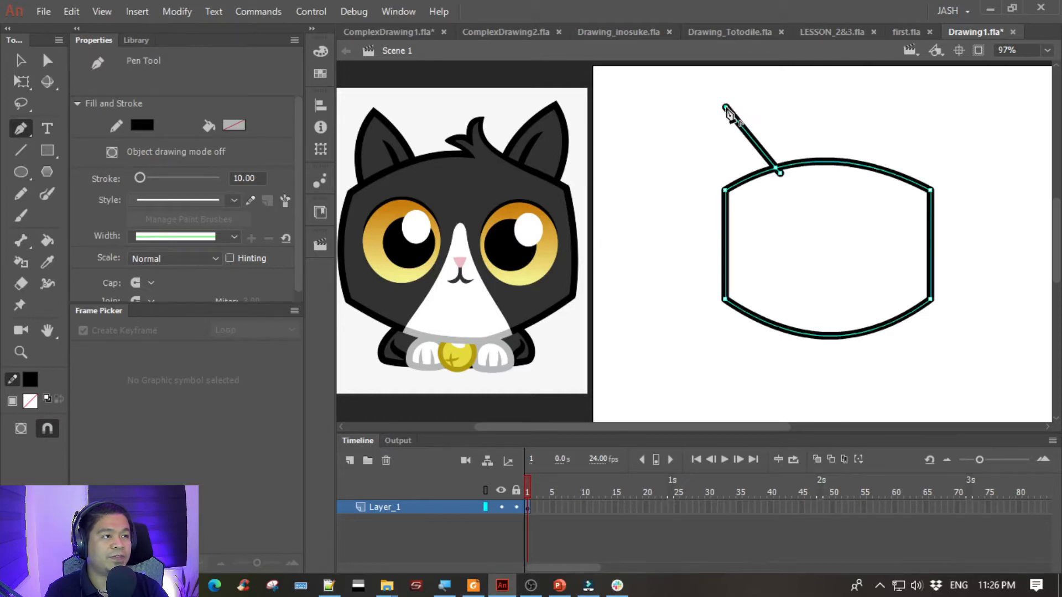
left_click(736, 203)
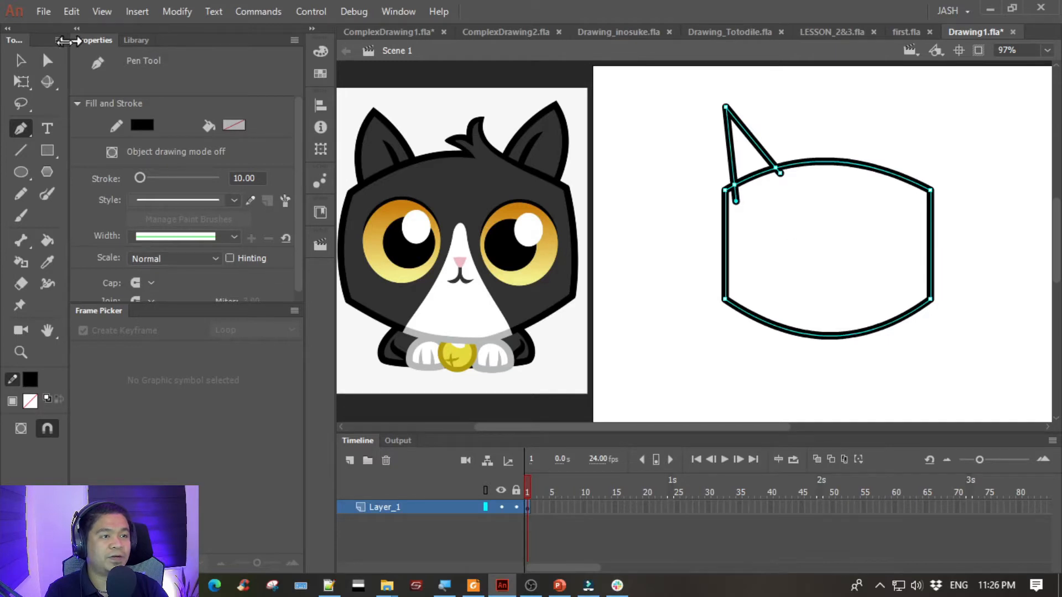
left_click(20, 59)
mouse_move(912, 130)
left_mouse_down()
mouse_move(893, 134)
mouse_move(905, 132)
left_mouse_up()
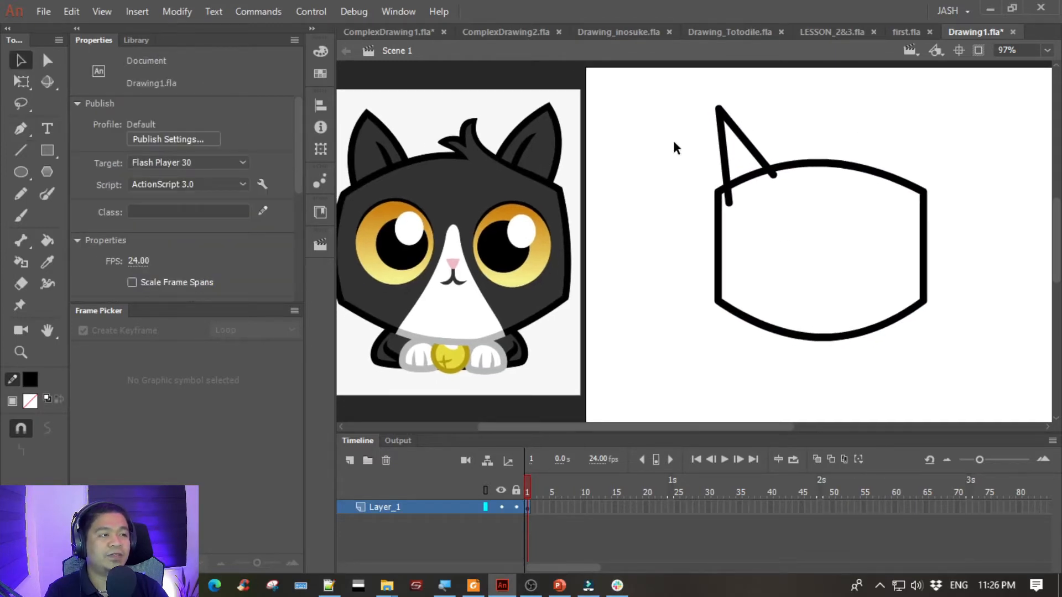
- Draw the right ear with two Line tool strokes meeting at the tip and crossing the head outline, redrawing the outer side at a slight slant
left_click(22, 145)
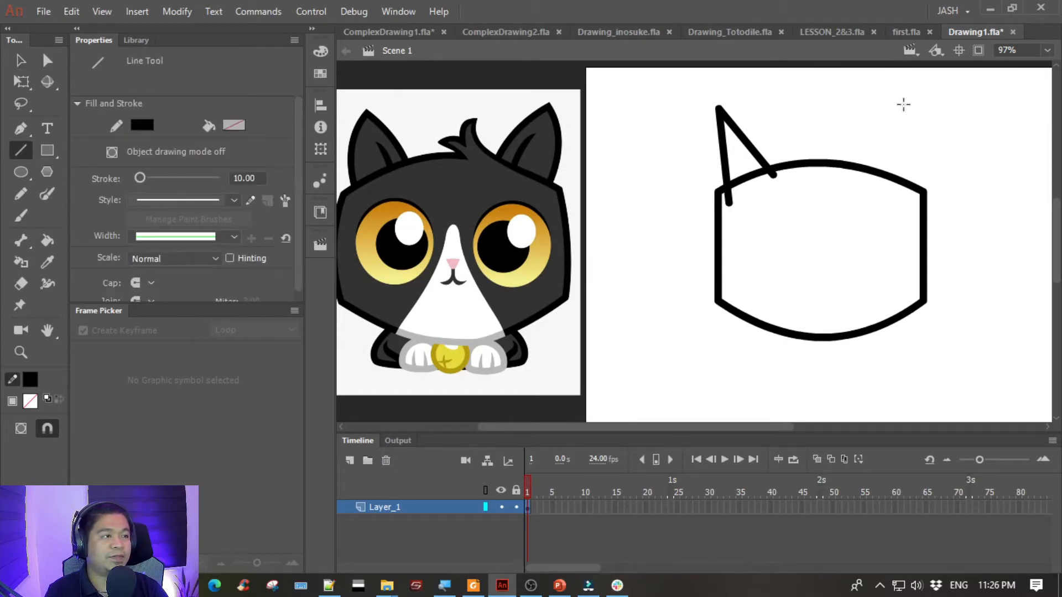
mouse_move(906, 94)
left_mouse_down()
mouse_move(844, 186)
mouse_move(853, 193)
left_mouse_up()
left_click_drag(906, 92, 923, 191)
mouse_move(921, 227)
left_mouse_down()
mouse_move(915, 210)
mouse_move(914, 221)
left_mouse_up()
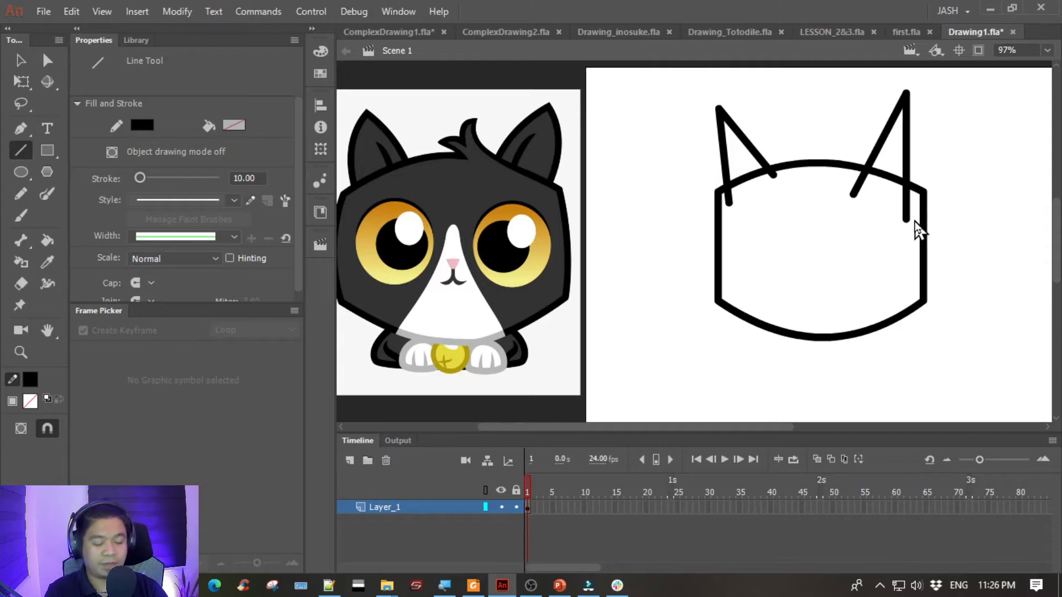
key("ctrl+equal")
key("space")
left_click_drag(945, 174, 556, 317)
key("ctrl+z")
left_click_drag(726, 73, 738, 304)
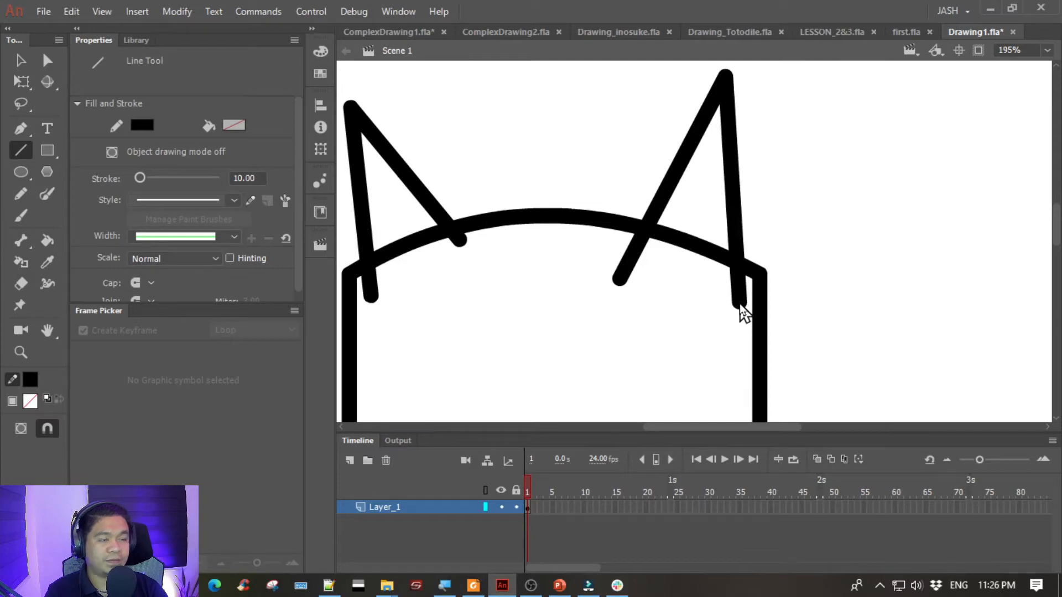
- Adjust the right ear's tip with the Selection tool and bend its outer side outward into a curve
key("ctrl+minus")
key("space")
left_click_drag(635, 287, 788, 245)
key("v")
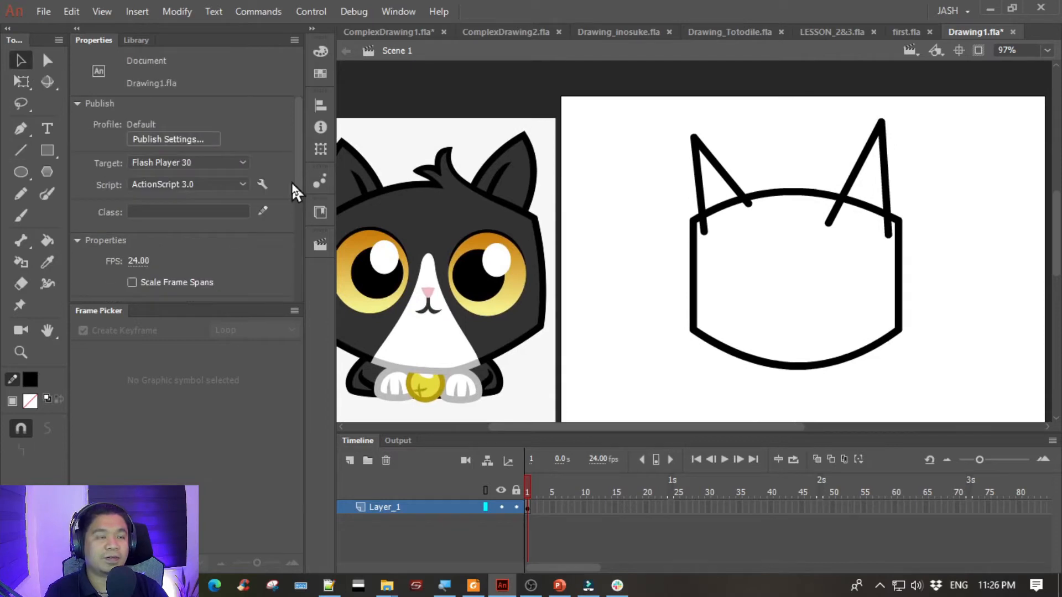
key("space")
left_click_drag(769, 138, 745, 137)
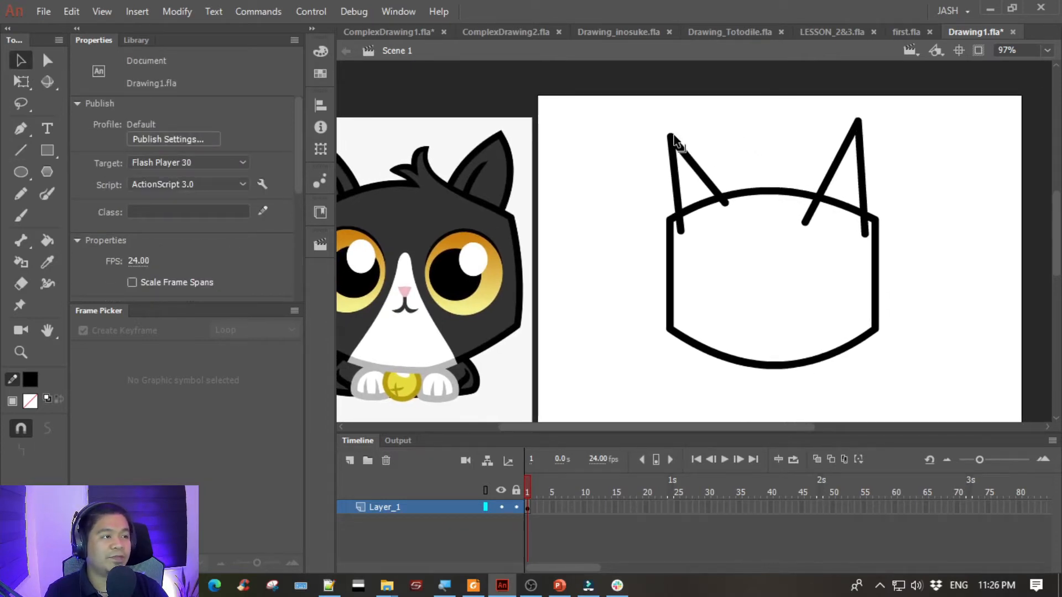
left_click_drag(858, 123, 791, 258)
key("ctrl+=")
key("space")
left_click_drag(812, 144, 812, 140)
left_click_drag(822, 252, 835, 247)
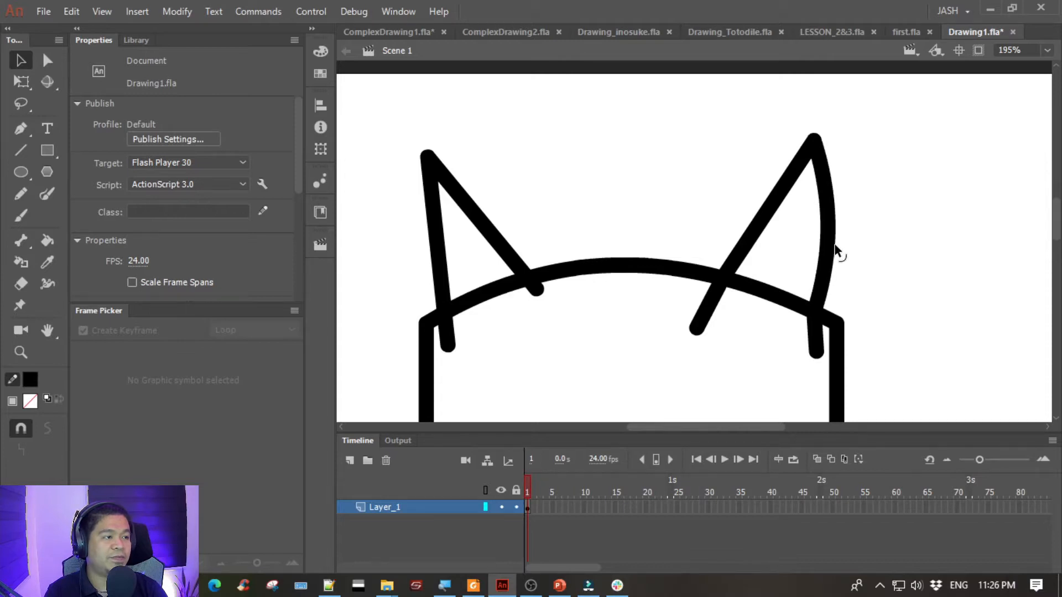
- Curve the right ear's inner side and both sides of the left ear outward
key("ctrl+minus")
key("space")
left_click_drag(650, 206, 820, 140)
left_click_drag(903, 176, 895, 174)
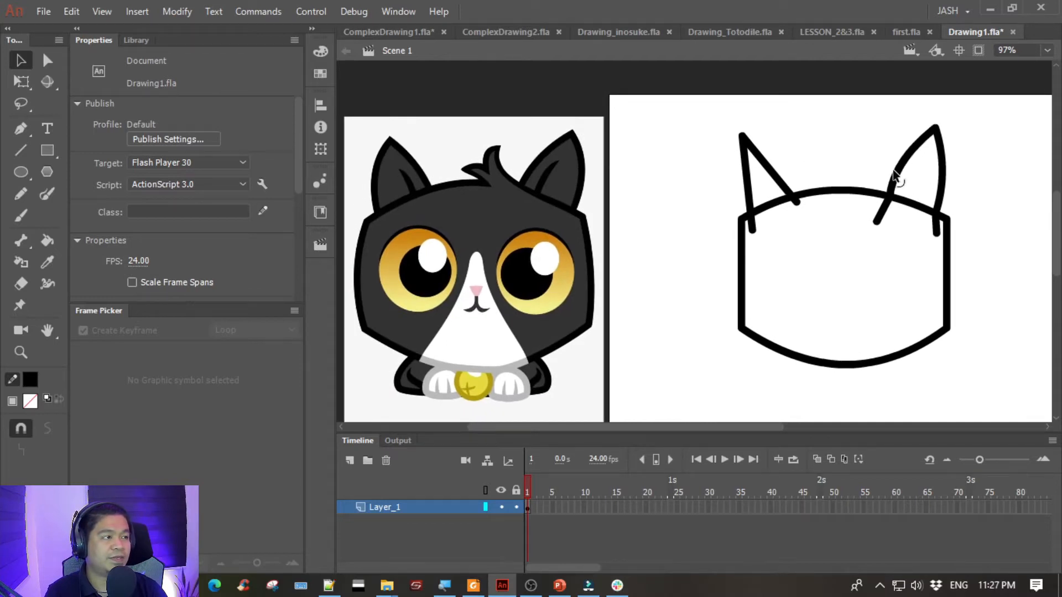
mouse_move(770, 171)
left_mouse_down()
mouse_move(789, 177)
mouse_move(744, 186)
mouse_move(744, 200)
left_mouse_up()
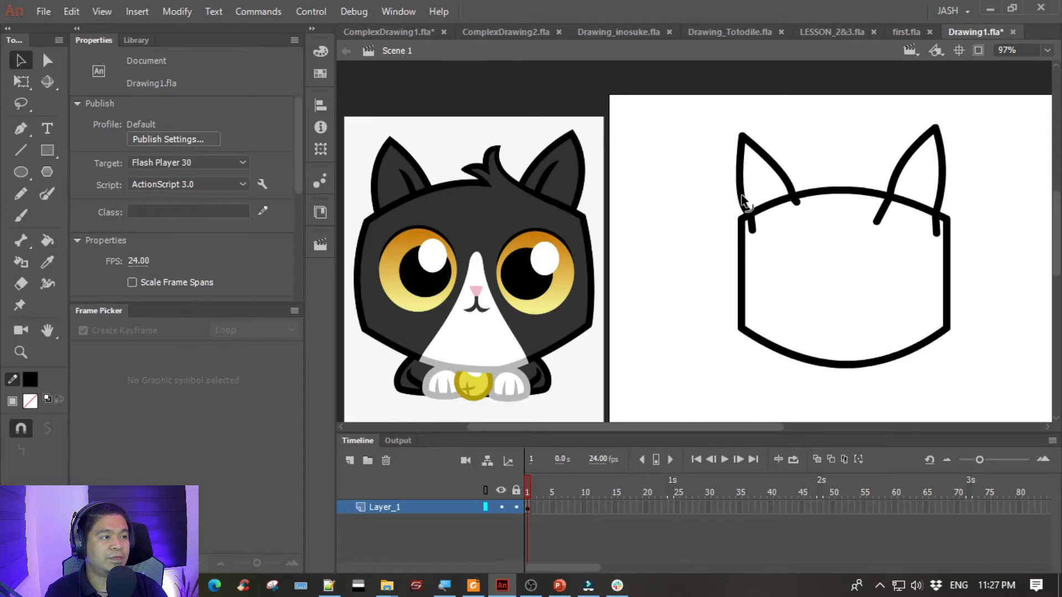
- Bend the head's left and right sides outward into gentle curves
mouse_move(897, 130)
left_mouse_down()
mouse_move(864, 131)
mouse_move(913, 136)
left_mouse_up()
mouse_move(785, 132)
left_mouse_down()
mouse_move(782, 114)
mouse_move(808, 133)
left_mouse_up()
left_click_drag(731, 249, 720, 251)
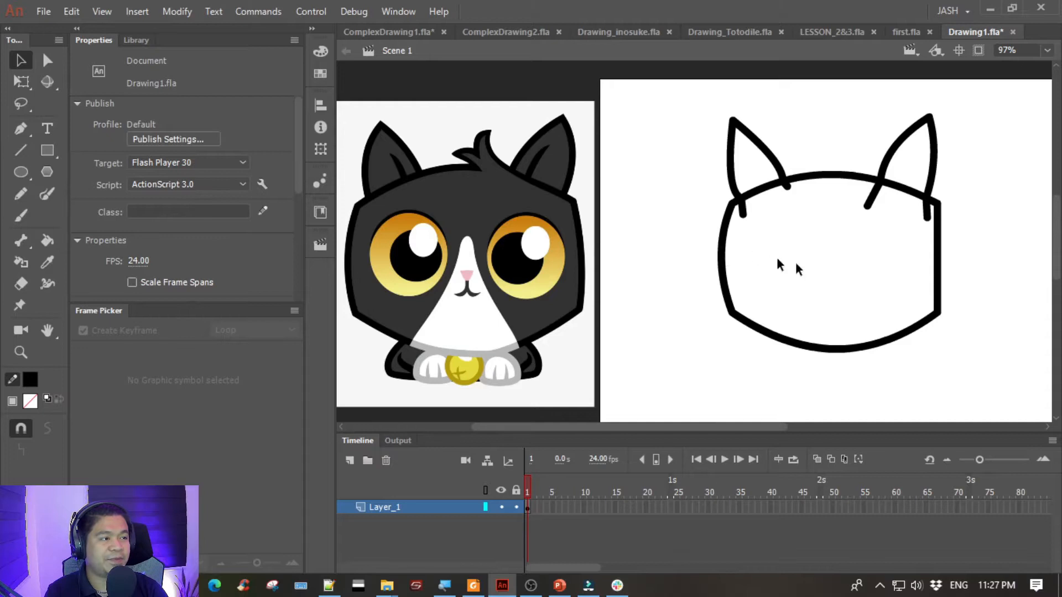
left_click_drag(942, 259, 948, 260)
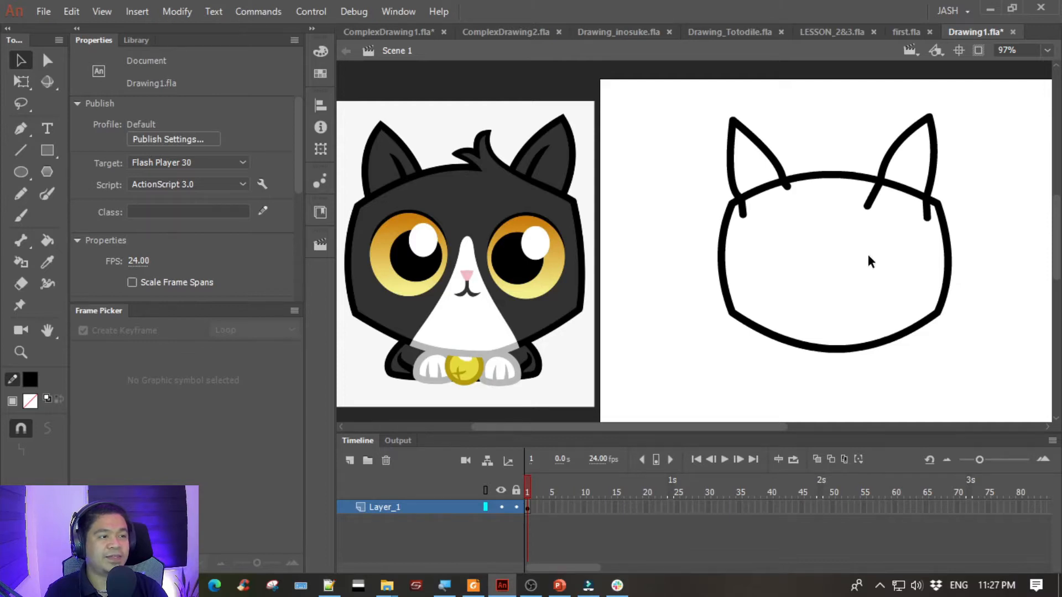
- Delete the four overlapping ear line ends that stick into the head outline
left_click_drag(868, 260, 820, 251)
left_click(693, 211)
key("Delete")
left_click(738, 187)
key("Delete")
left_click(821, 207)
key("Delete")
left_click(879, 216)
key("Delete")
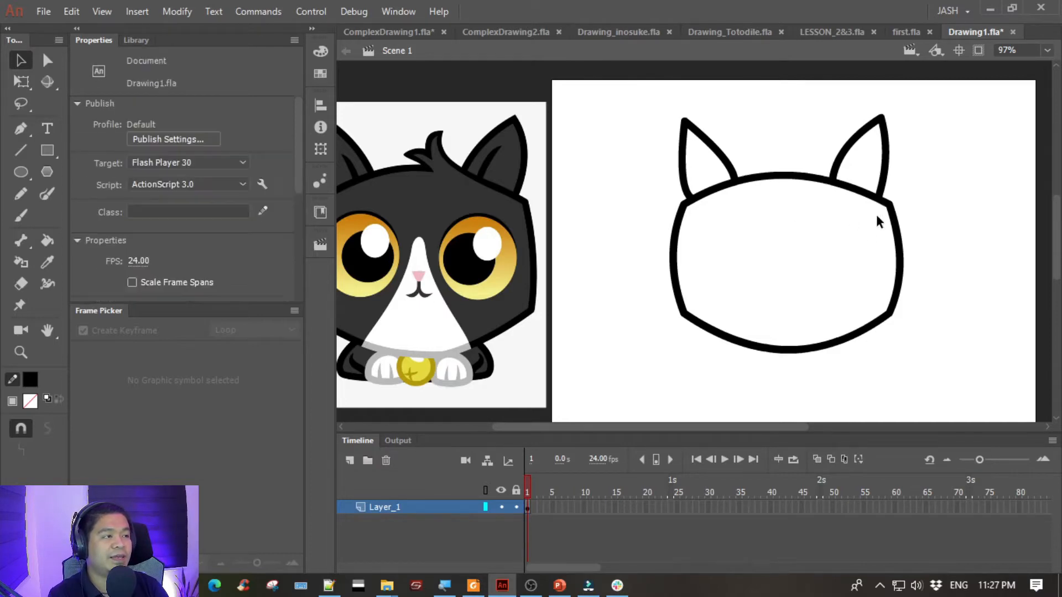
- Select the whole head and ears outline, try a stroke size of 8, and set it to 9
left_click_drag(735, 229, 763, 225)
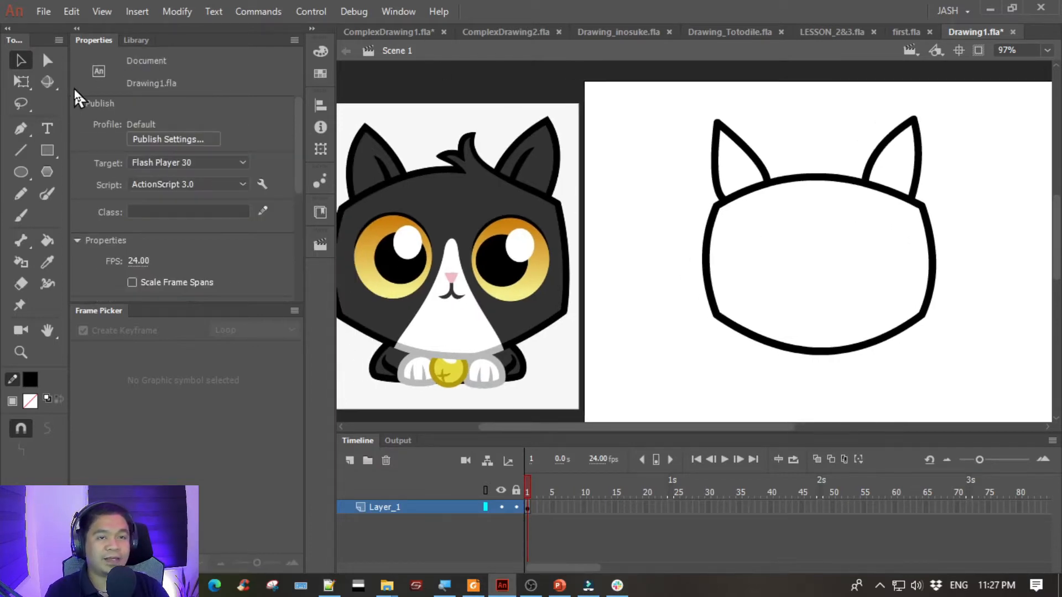
left_click_drag(665, 86, 1057, 415)
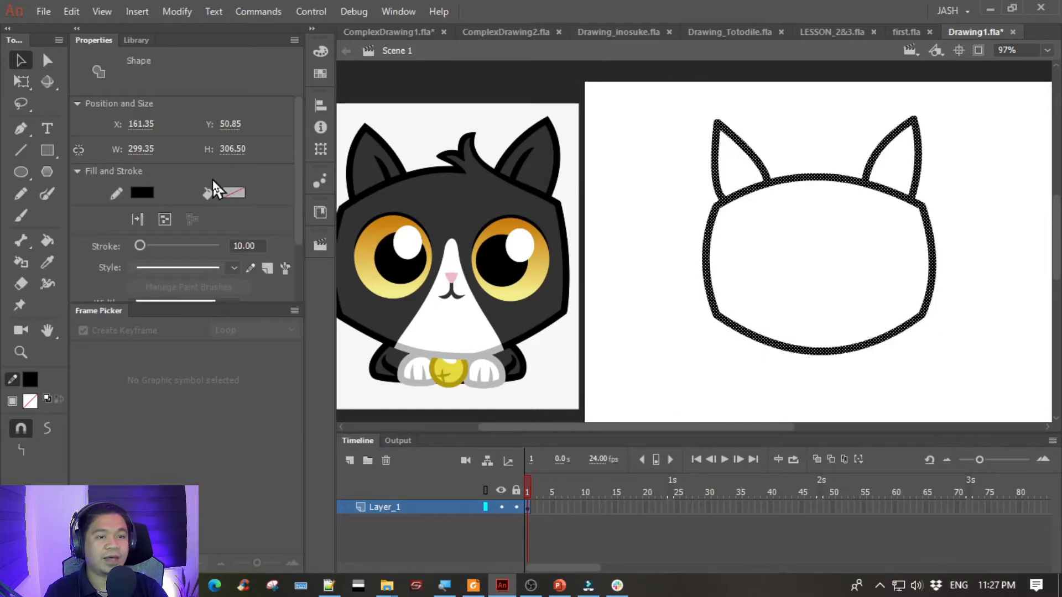
left_click(246, 245)
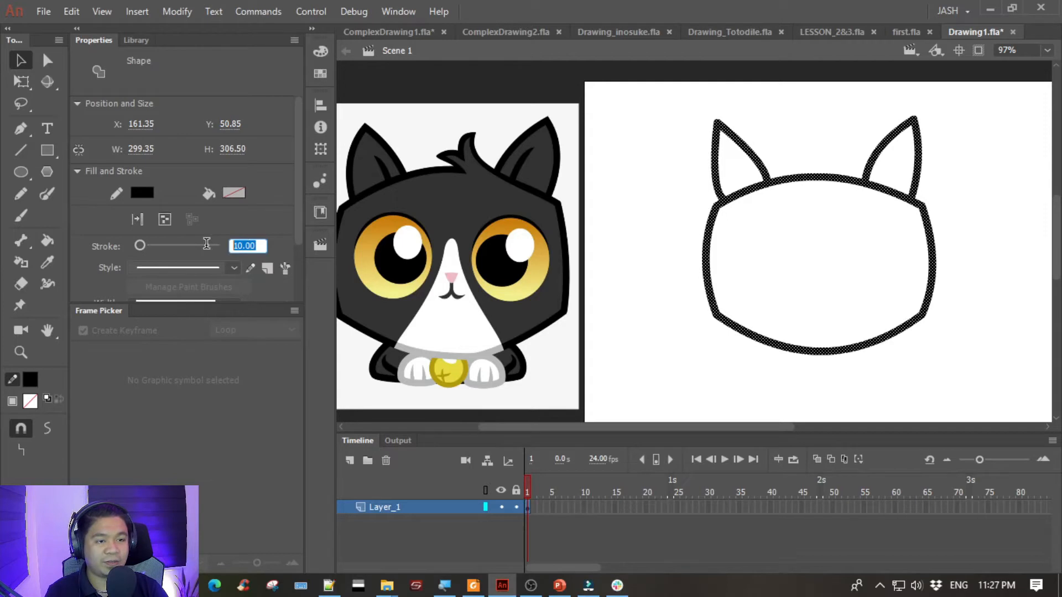
type("8")
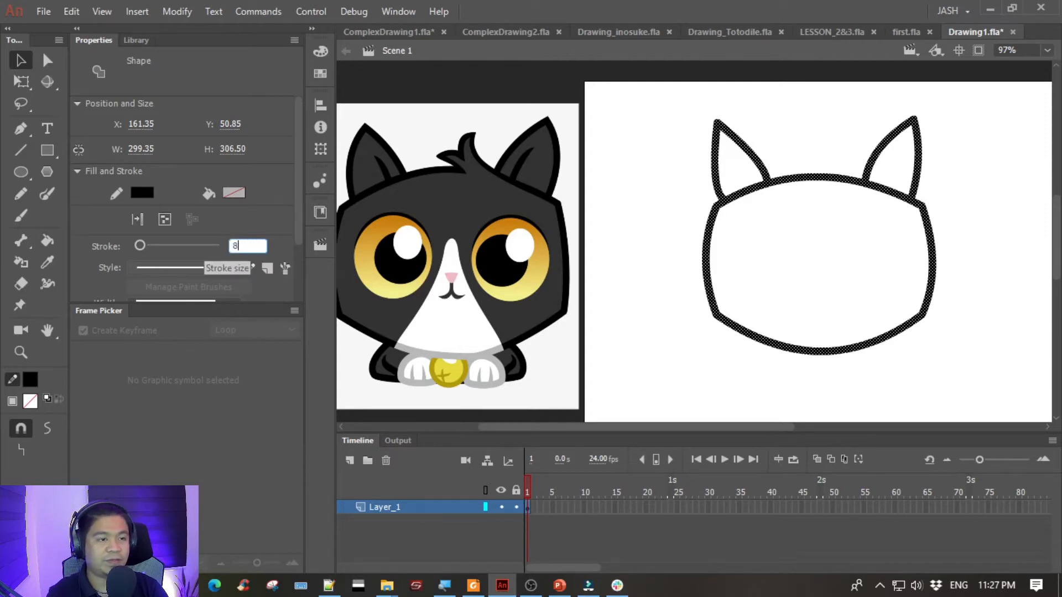
key("Return")
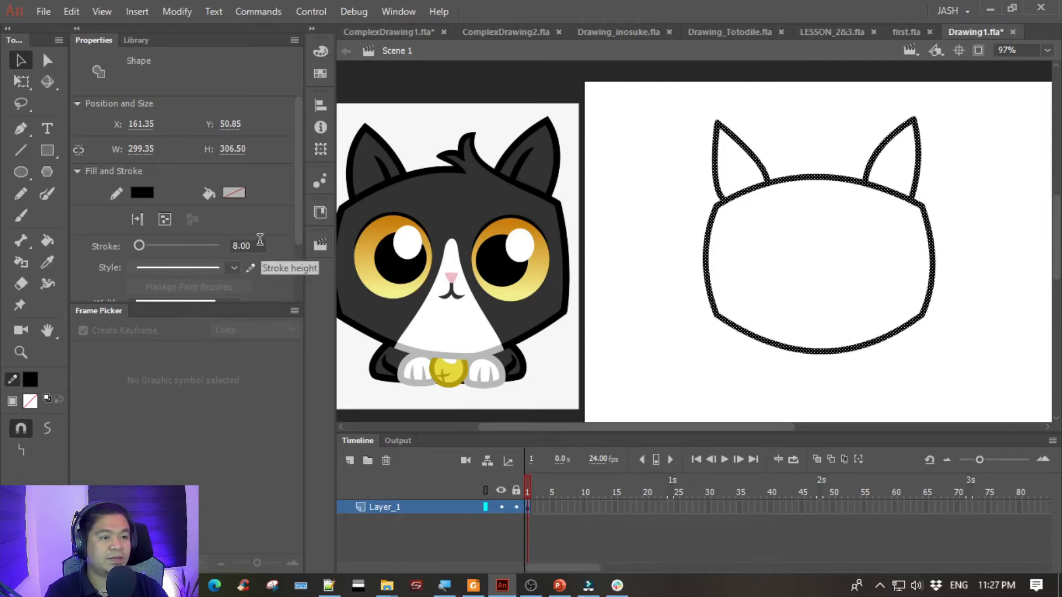
left_click(244, 246)
type("9")
key("Return")
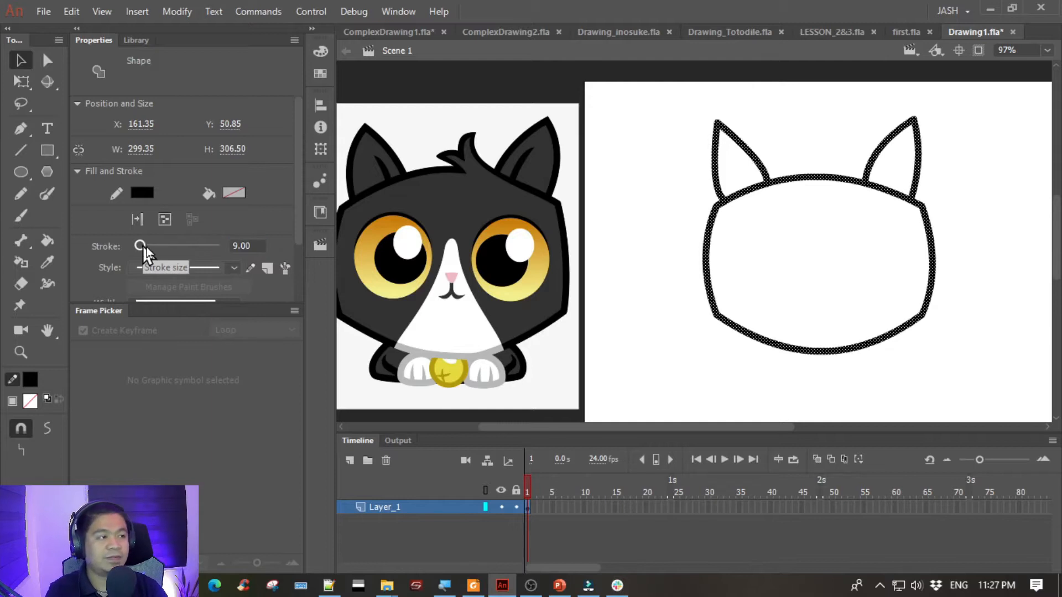
left_click(660, 204)
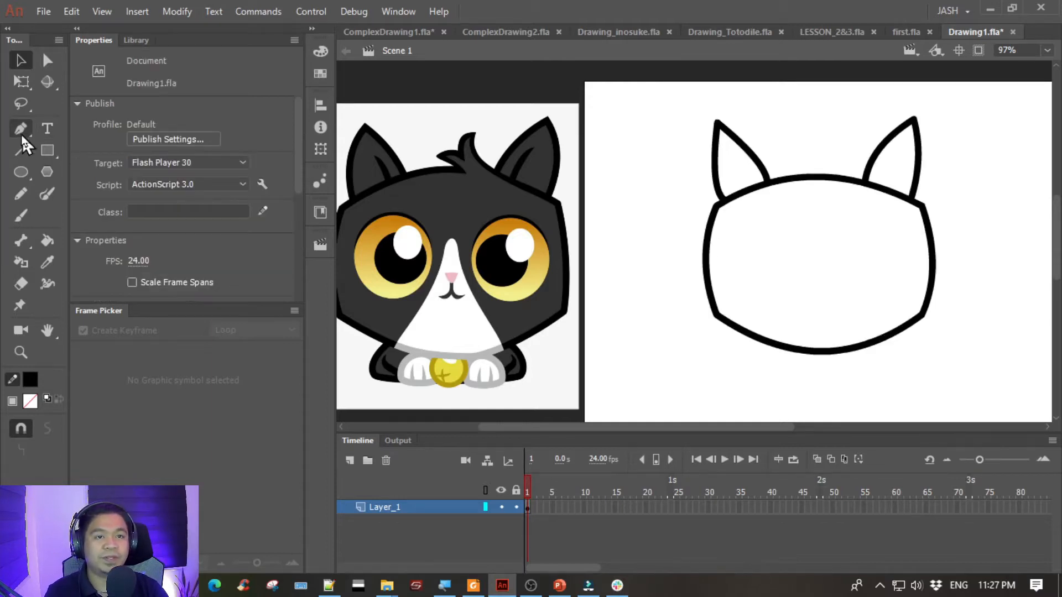
- Draw a slanted inner line in each ear with the Line tool, rising from the head outline towards the ear tip
left_click(22, 148)
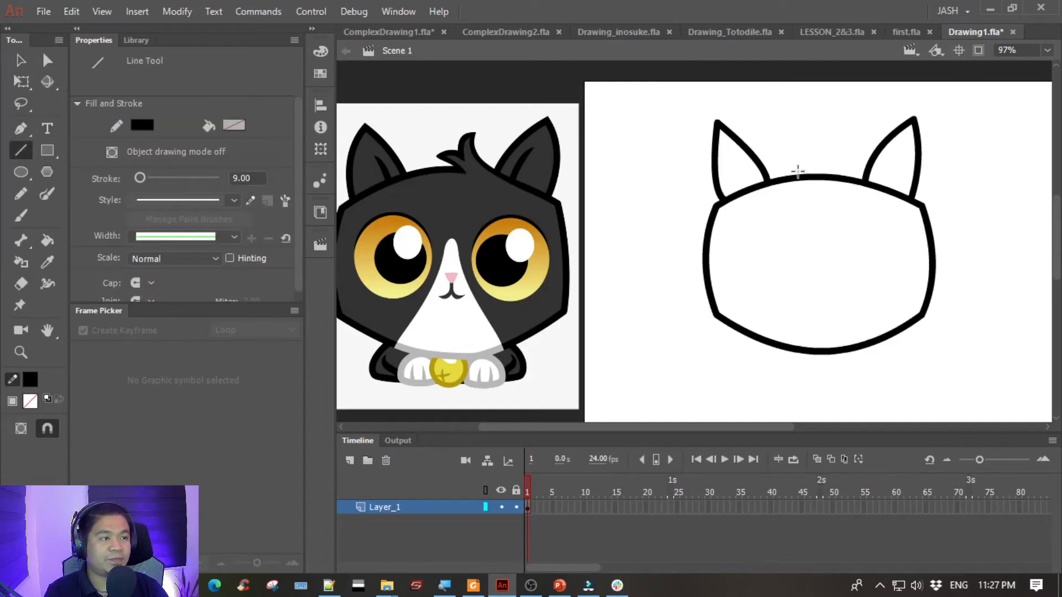
mouse_move(755, 195)
left_mouse_down()
mouse_move(728, 154)
mouse_move(737, 157)
left_mouse_up()
key("ctrl+z")
left_click_drag(761, 191, 737, 160)
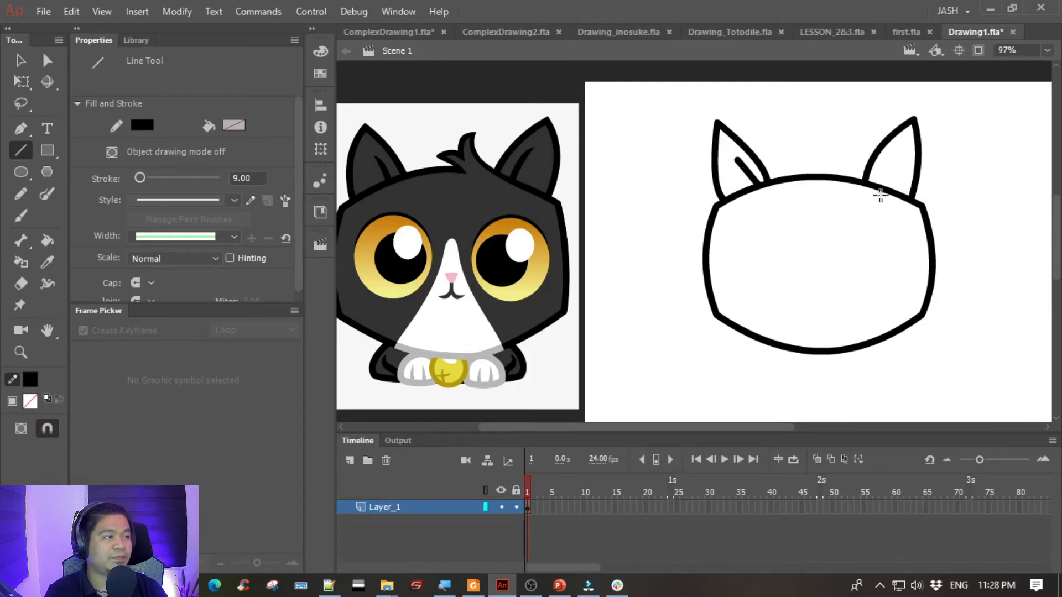
left_click_drag(873, 186, 894, 157)
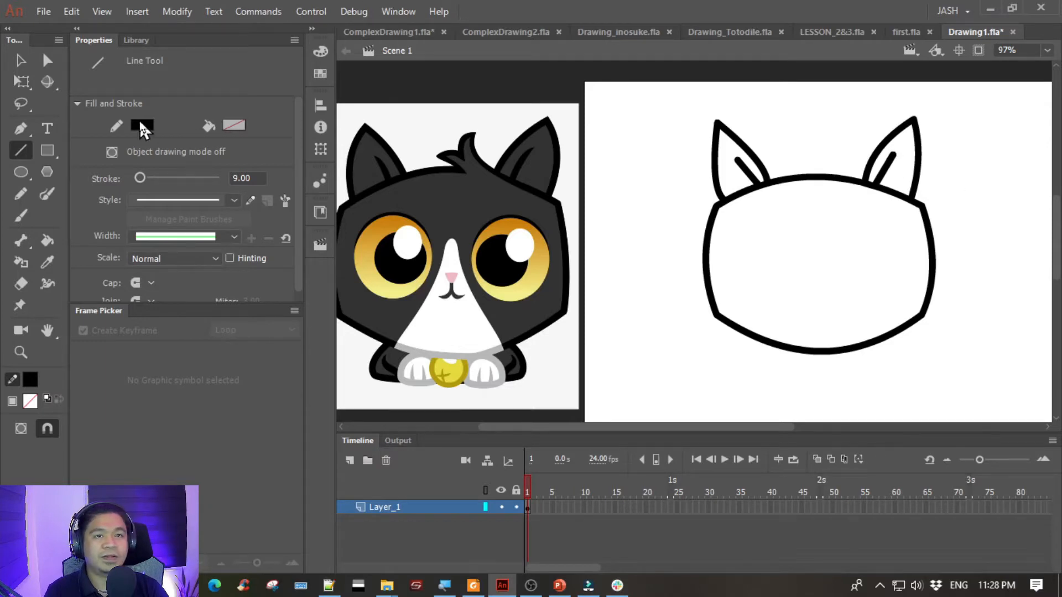
- Adjust the lower ends of both inner ear lines along the head outline with the Selection tool
left_click(23, 62)
key("ctrl+equal")
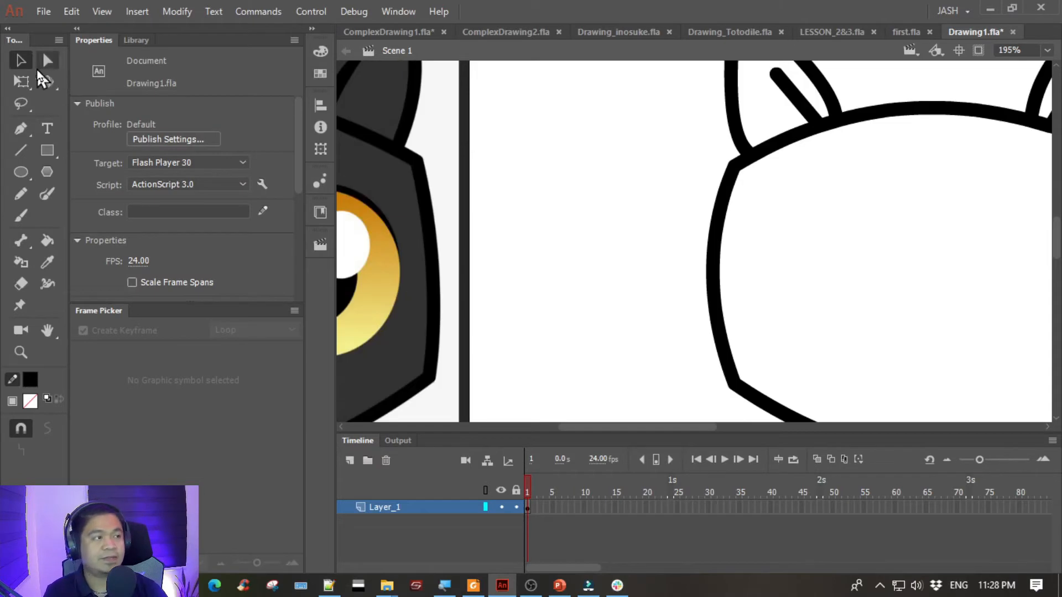
left_click_drag(597, 106, 361, 250)
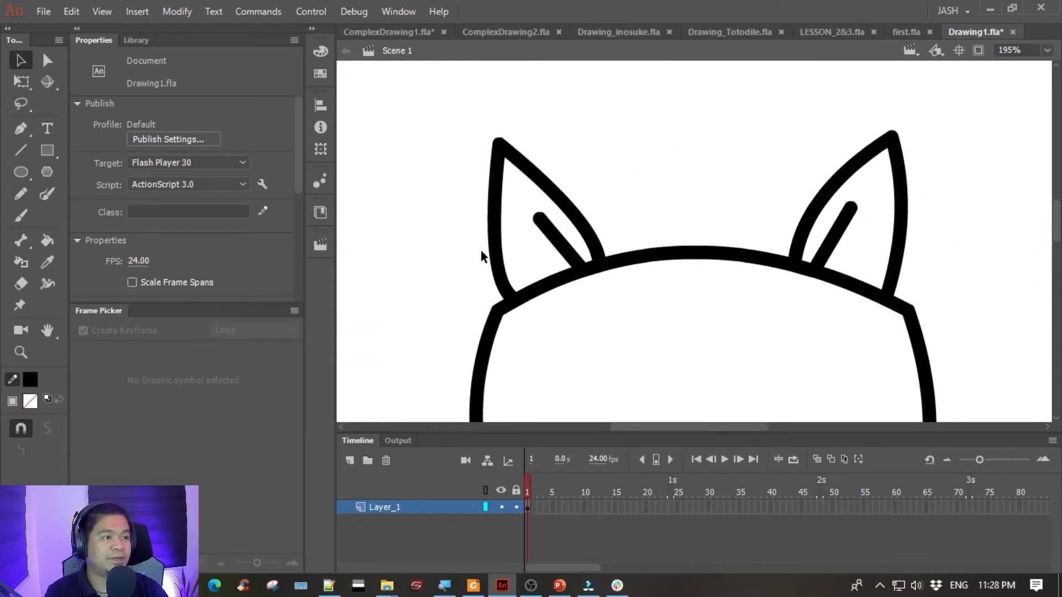
left_click_drag(579, 271, 578, 272)
left_click_drag(820, 277, 825, 276)
- Try converting the left ear's inner line to a fill and pulling its lower end away from the head outline
left_click(563, 253)
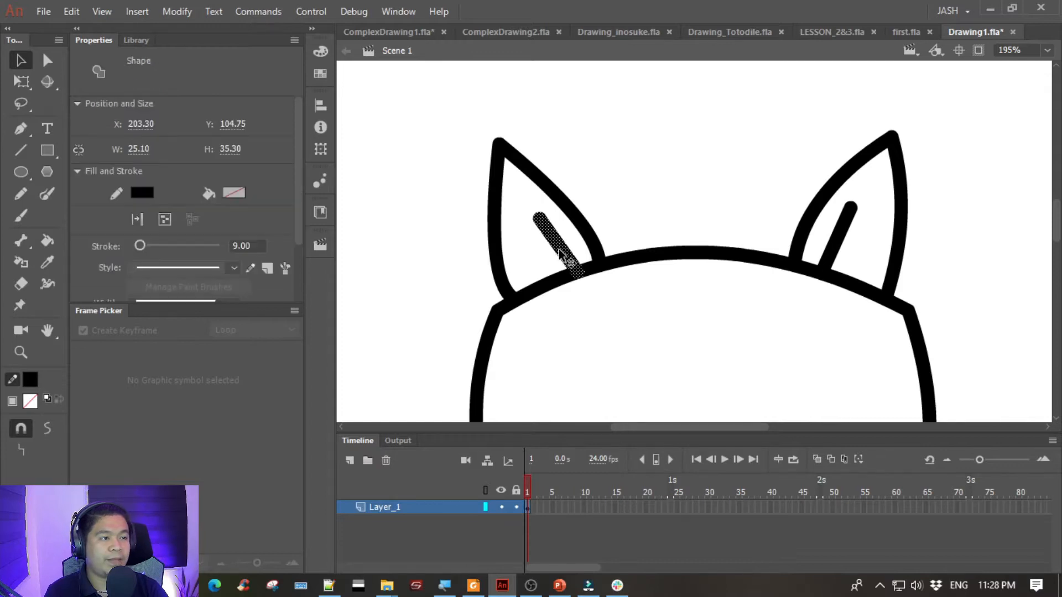
key("ctrl+equal")
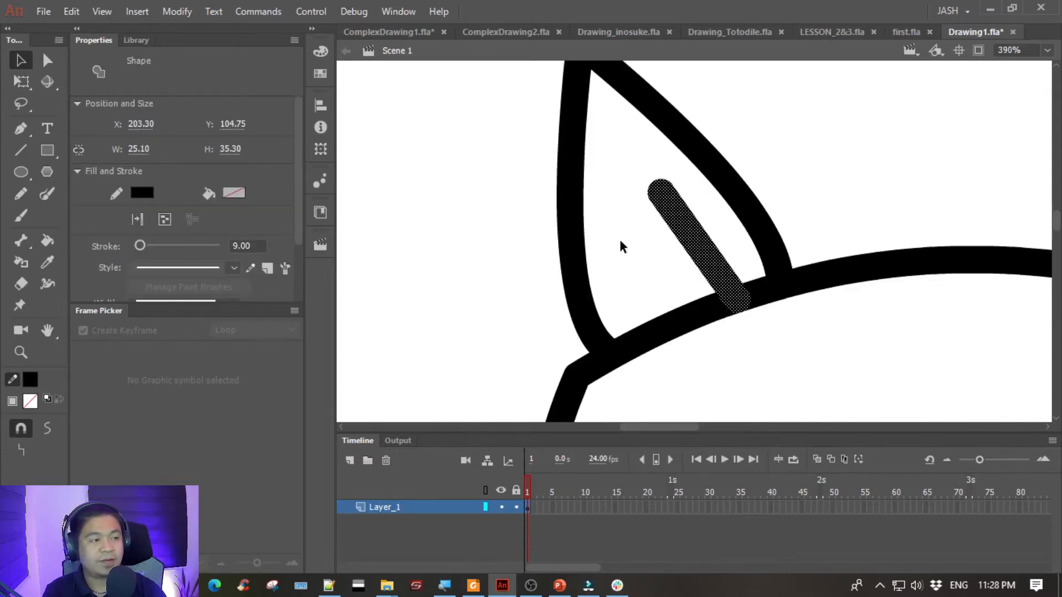
left_click_drag(609, 213, 472, 212)
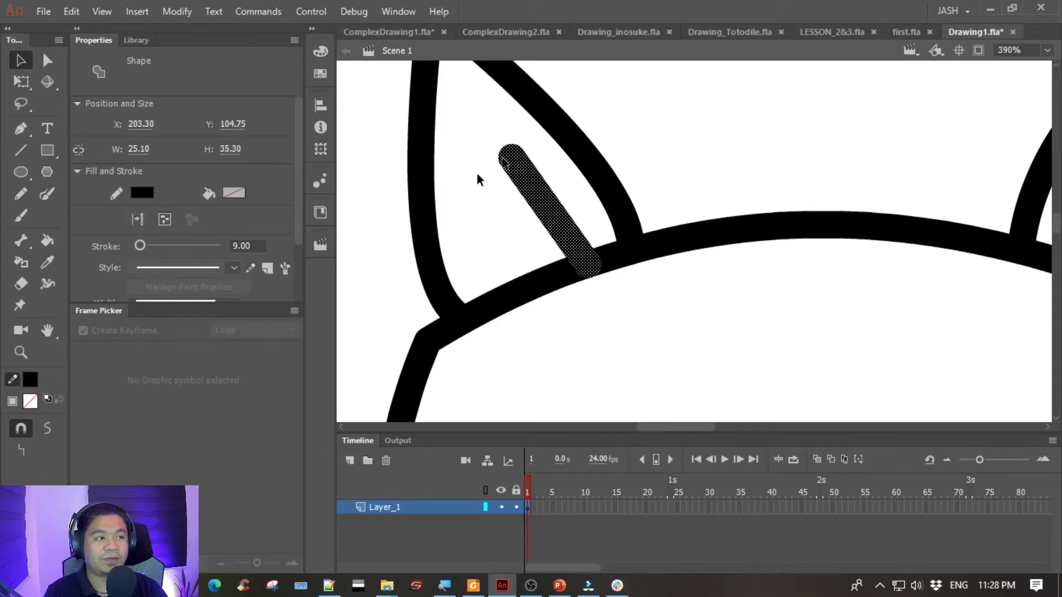
left_click(138, 219)
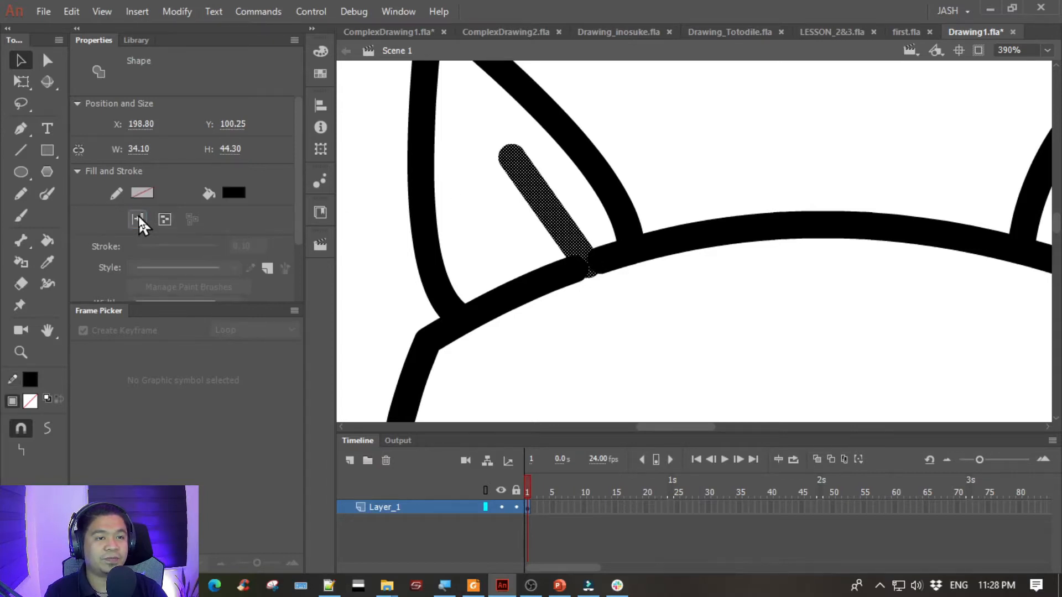
left_click(497, 223)
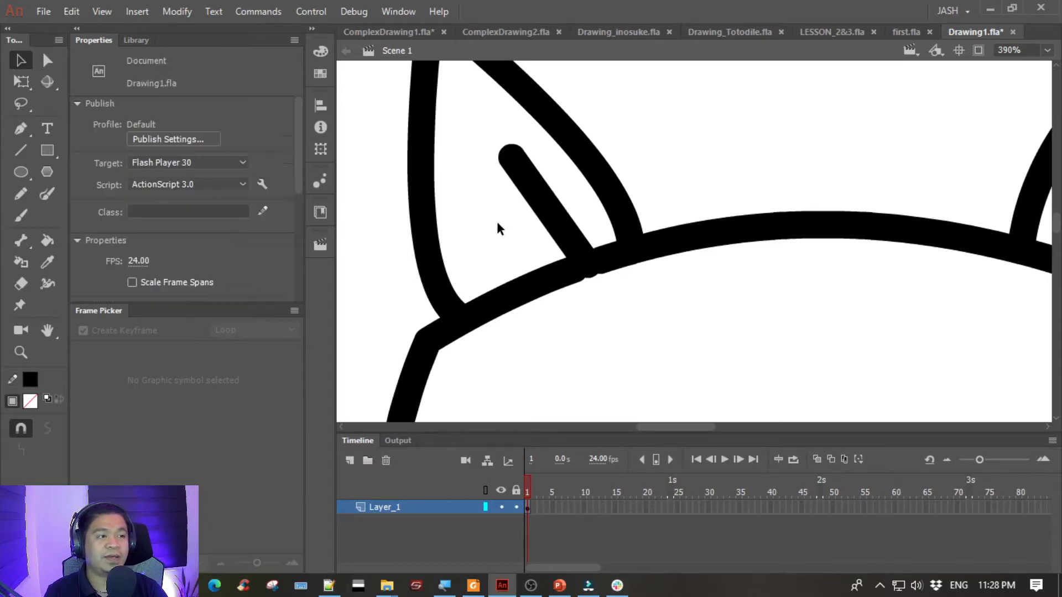
left_click(556, 224)
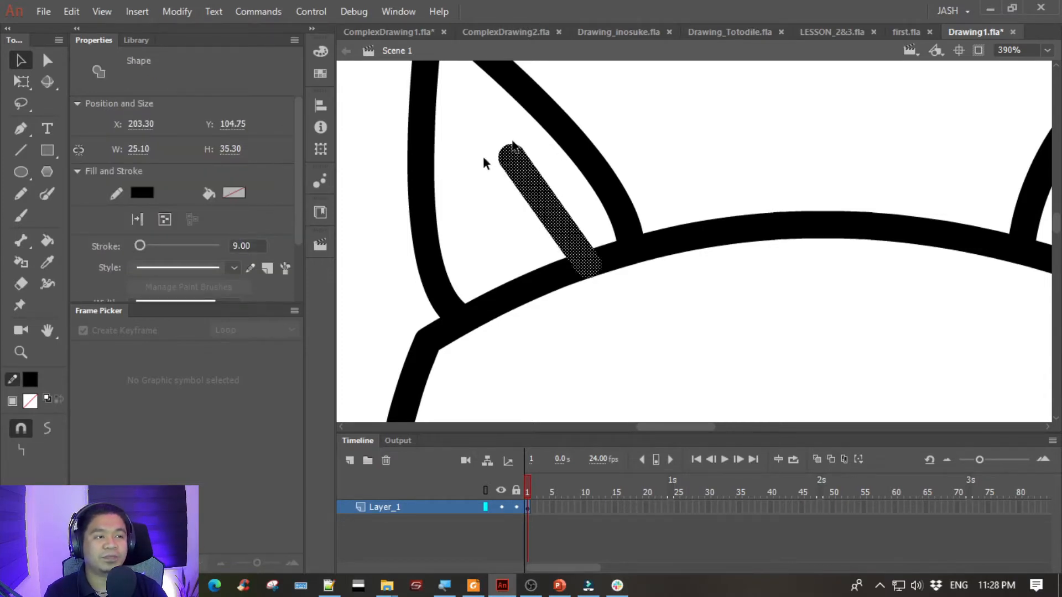
left_click(484, 199)
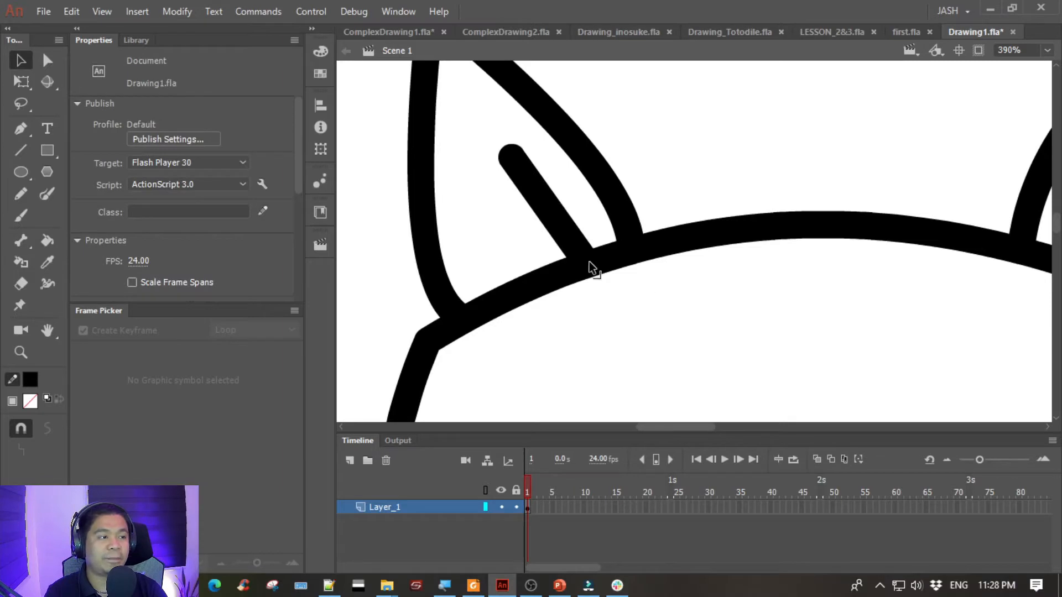
left_click_drag(588, 261, 569, 237)
key("ctrl+z")
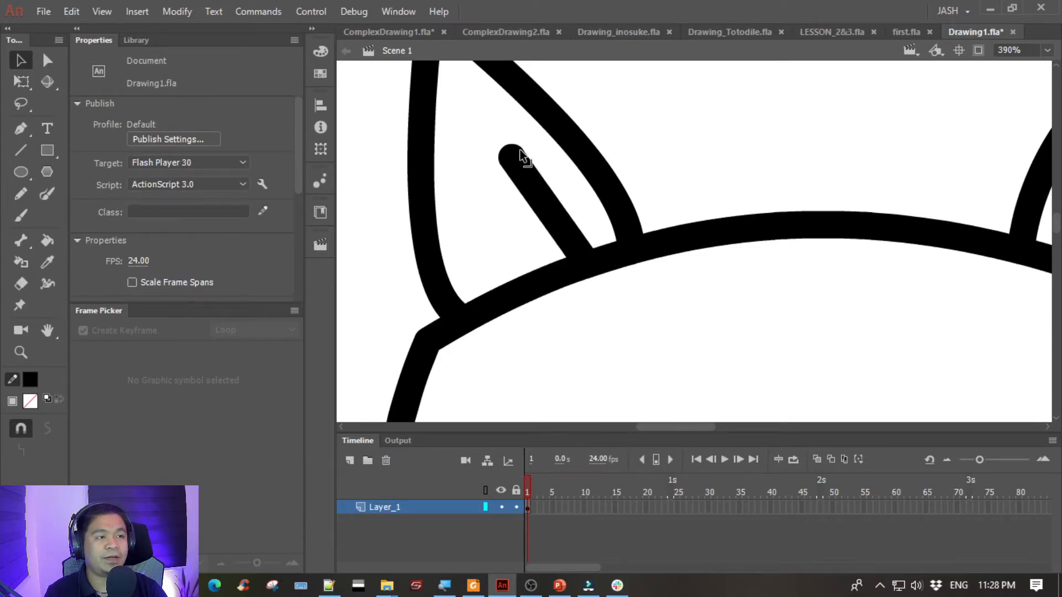
- Delete the left ear's inner line and redraw it with the Line tool so it ends clear of the head outline
left_click(535, 187)
scroll(536, 189, "up", 2)
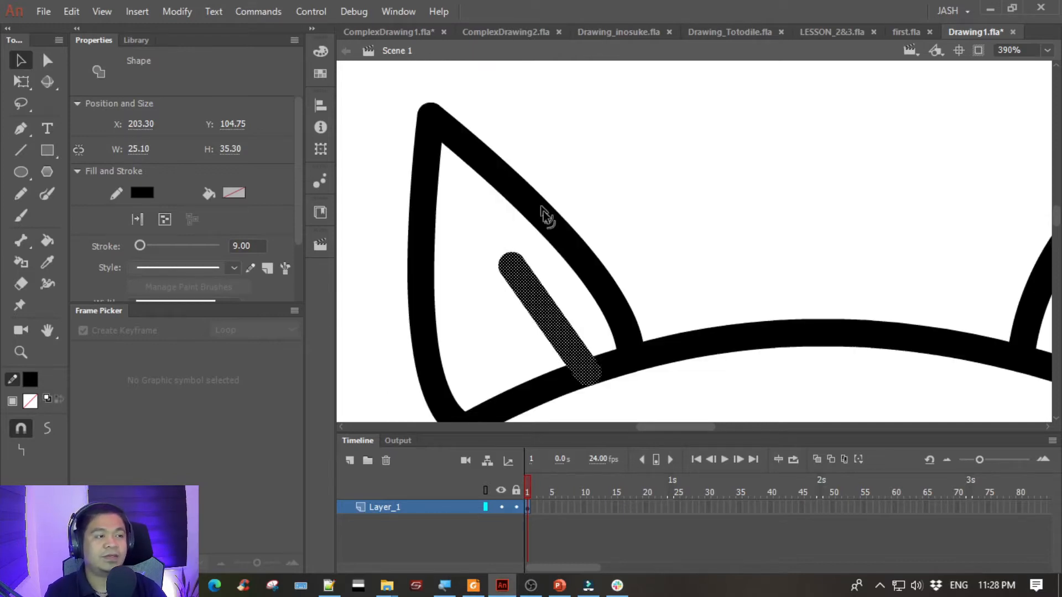
key("Delete")
left_click_drag(528, 280, 600, 209)
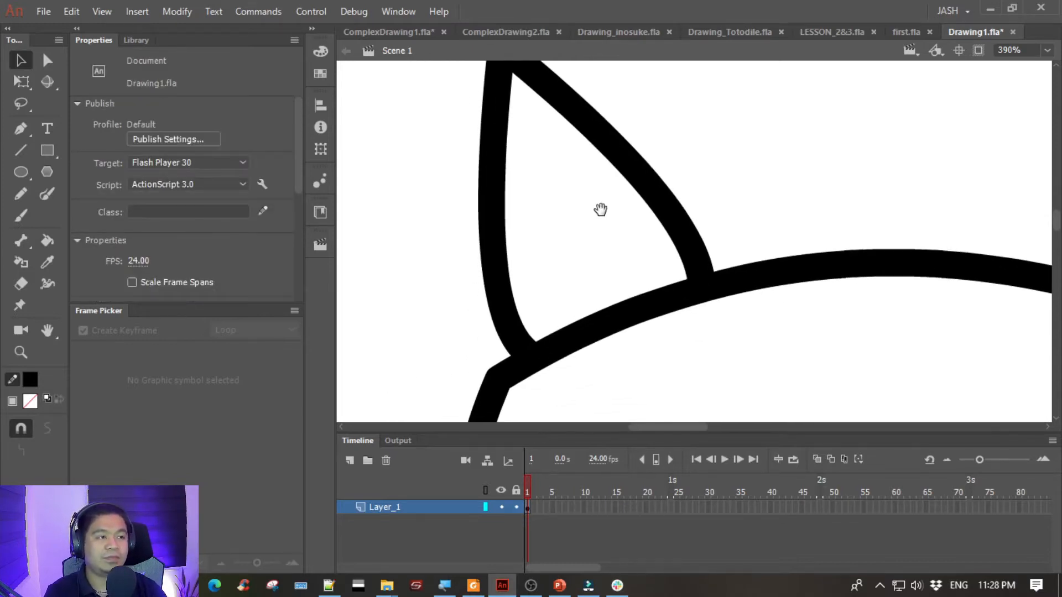
left_click(23, 149)
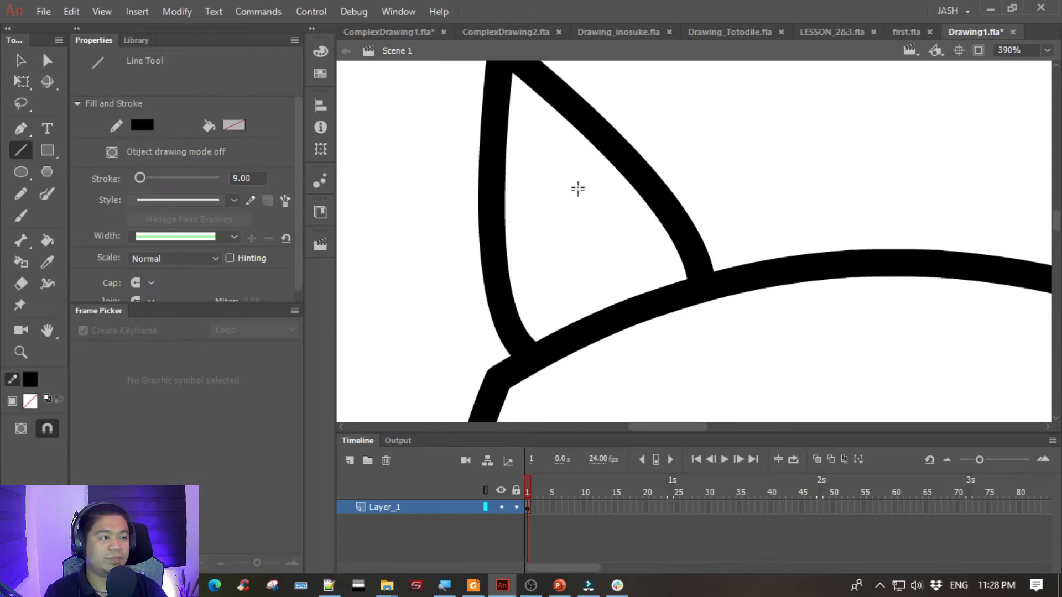
left_click_drag(562, 157, 638, 277)
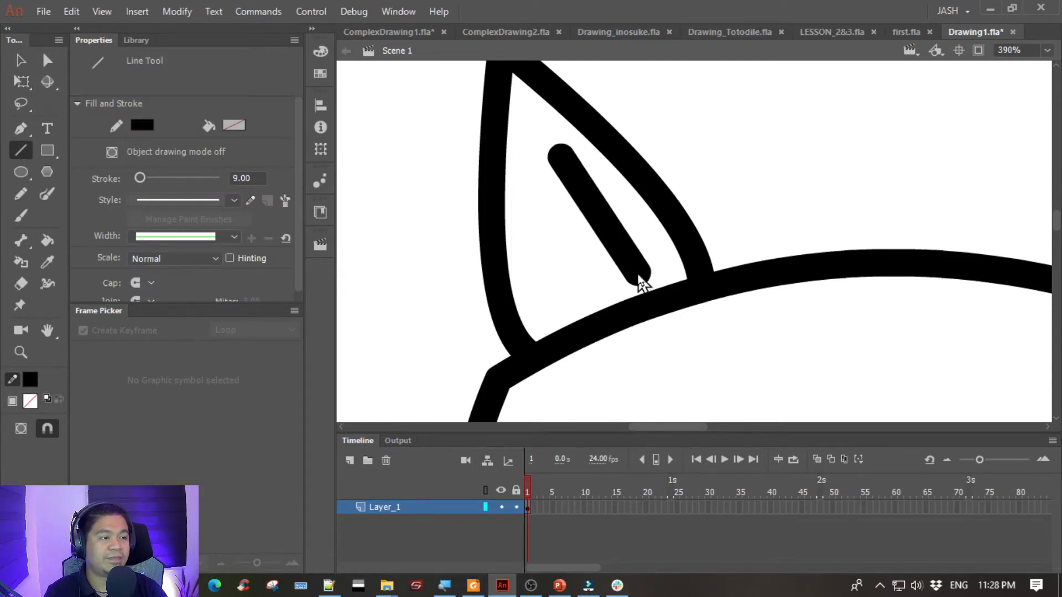
- Convert the redrawn inner line of the left ear from a stroke to a fill
left_click(20, 60)
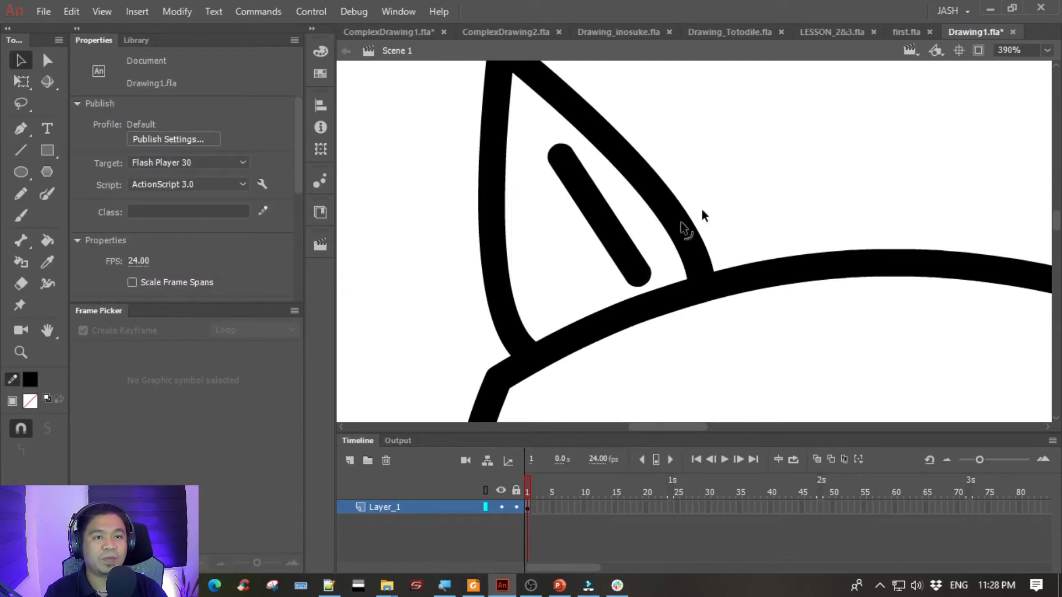
left_click(595, 205)
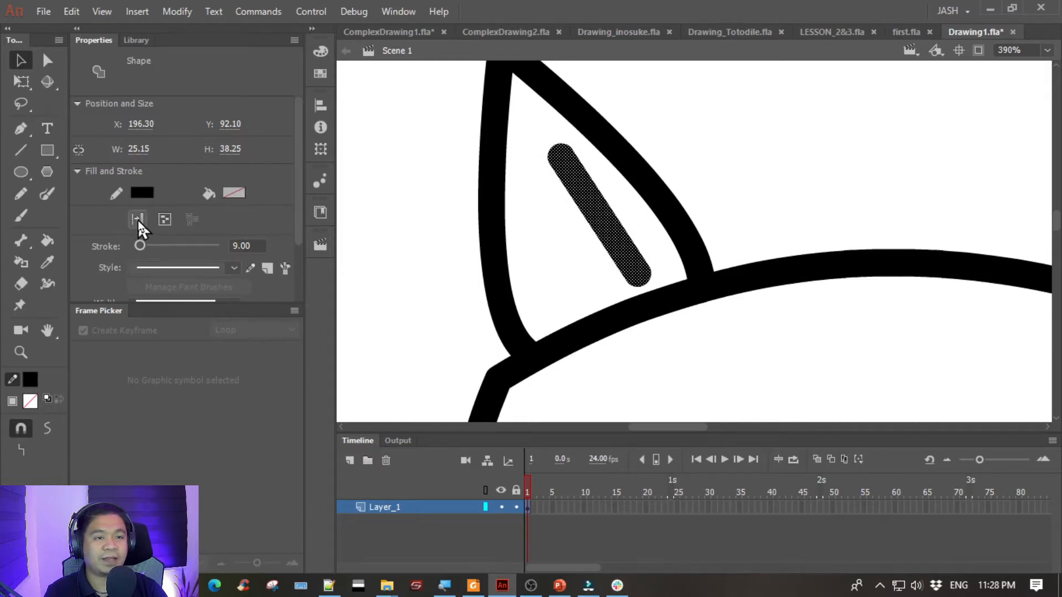
left_click(447, 268)
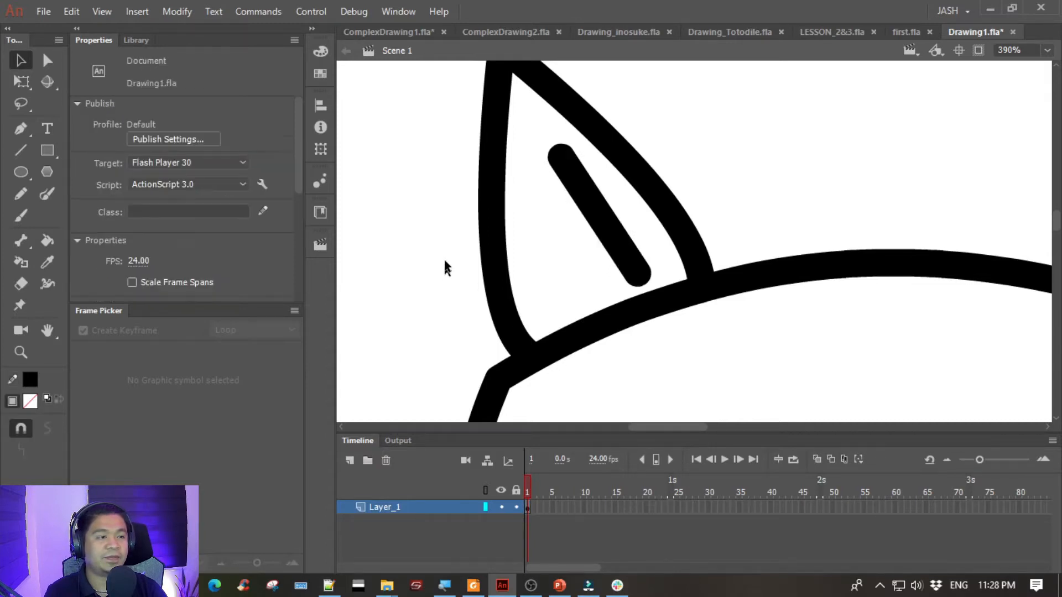
left_click_drag(548, 165, 531, 177)
key("ctrl+z")
- Taper the upper end of the left ear's inner shape to a point like the reference cat and delete the leftover sliver
left_click_drag(433, 282, 1040, 257)
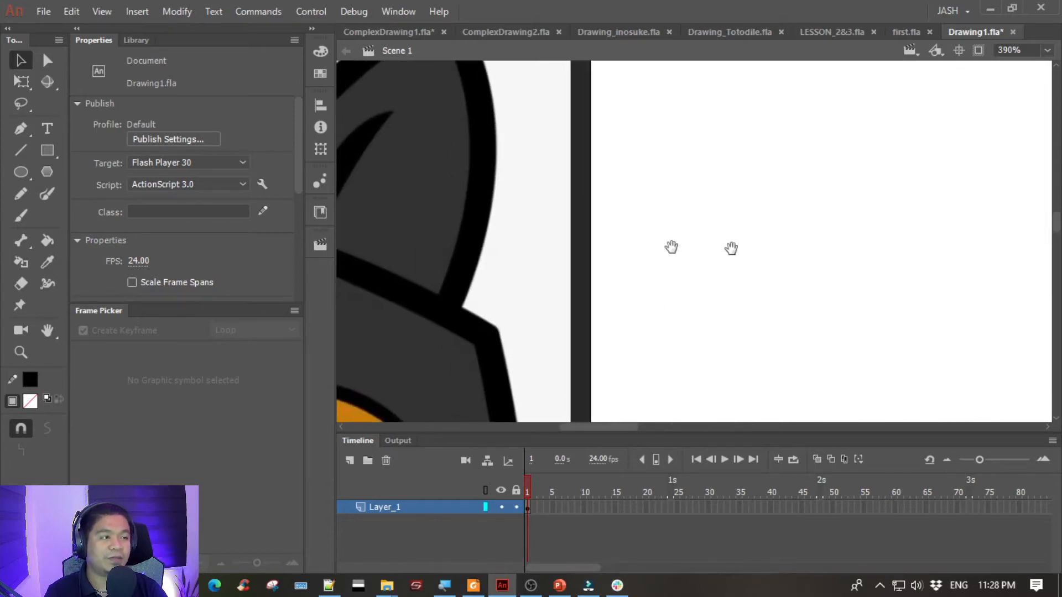
left_click_drag(598, 224, 1055, 247)
left_click_drag(528, 184, 805, 210)
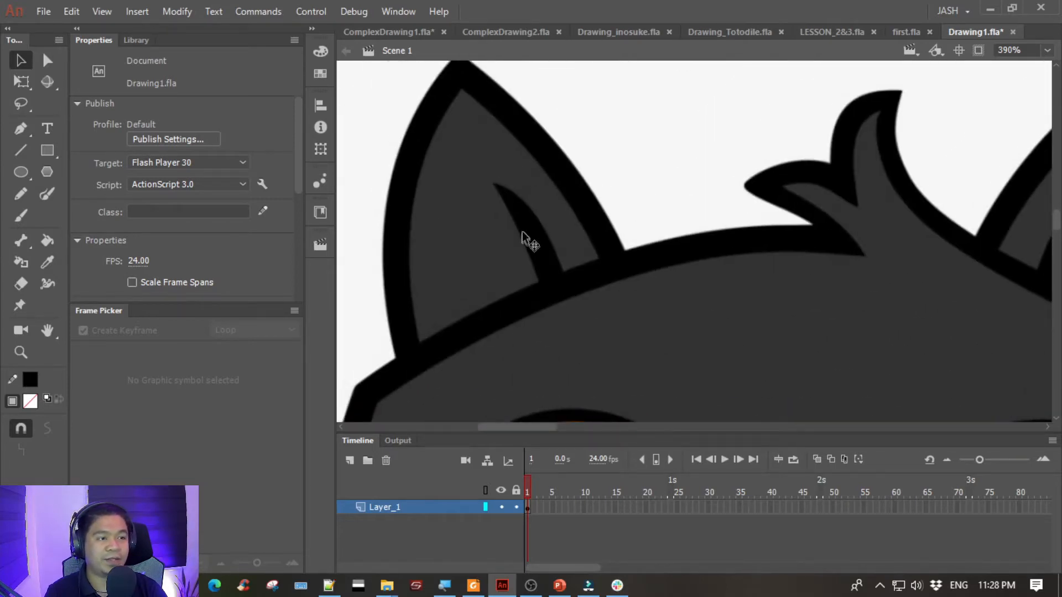
left_click_drag(750, 231, 430, 186)
left_click_drag(781, 210, 399, 204)
mouse_move(1023, 217)
left_mouse_down()
mouse_move(400, 210)
mouse_move(335, 223)
left_mouse_up()
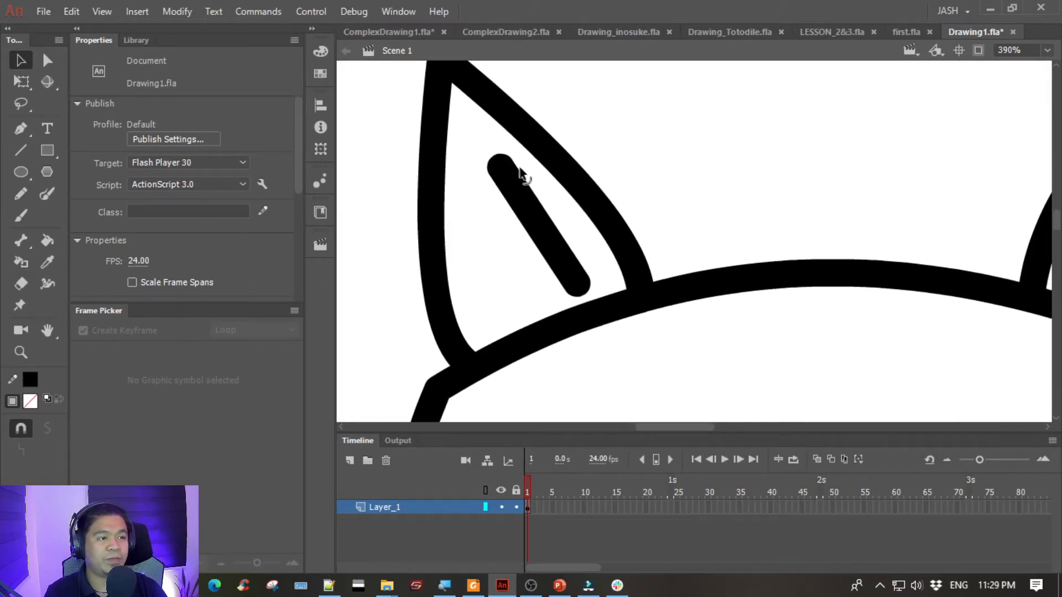
mouse_move(525, 187)
left_mouse_down()
mouse_move(482, 137)
mouse_move(450, 134)
mouse_move(428, 70)
mouse_move(413, 93)
left_mouse_up()
key("ctrl+z")
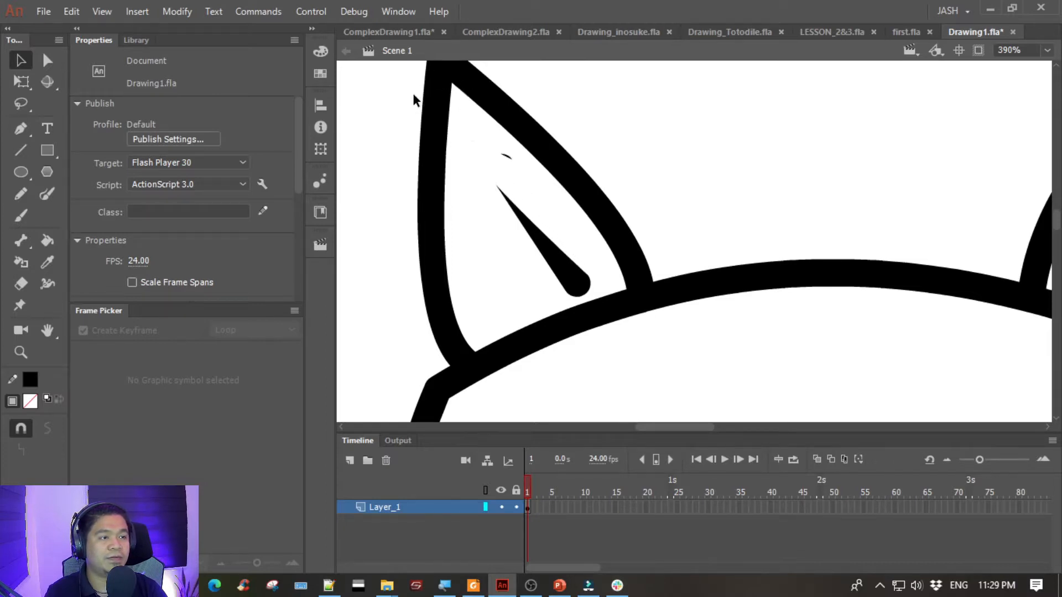
left_click(505, 156)
key("Delete")
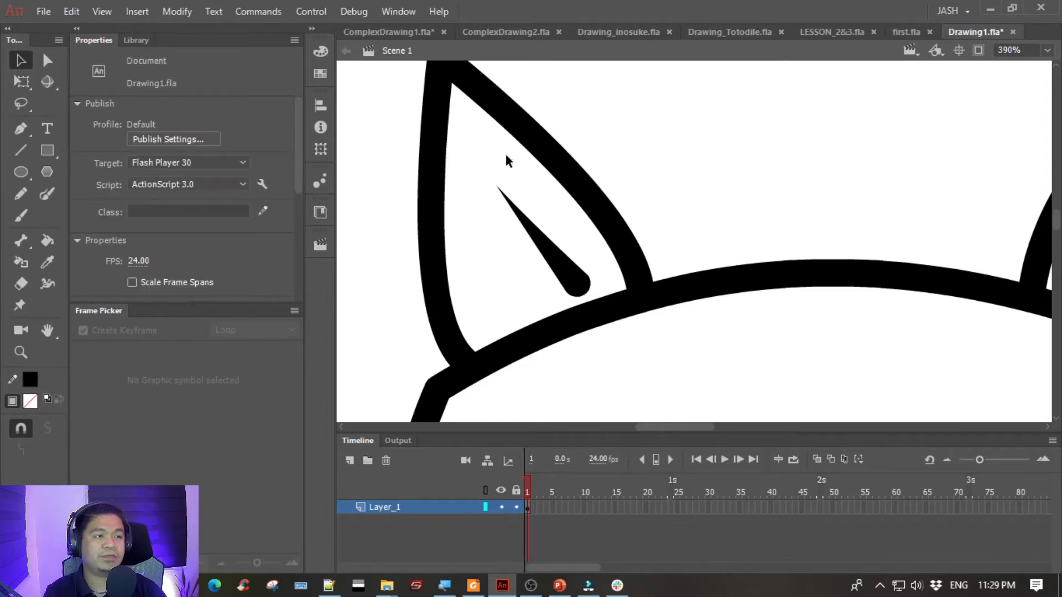
- Bend the inner ear shape's upper side outward and move the shape down so its rounded end crosses the head outline
left_click_drag(531, 224, 537, 212)
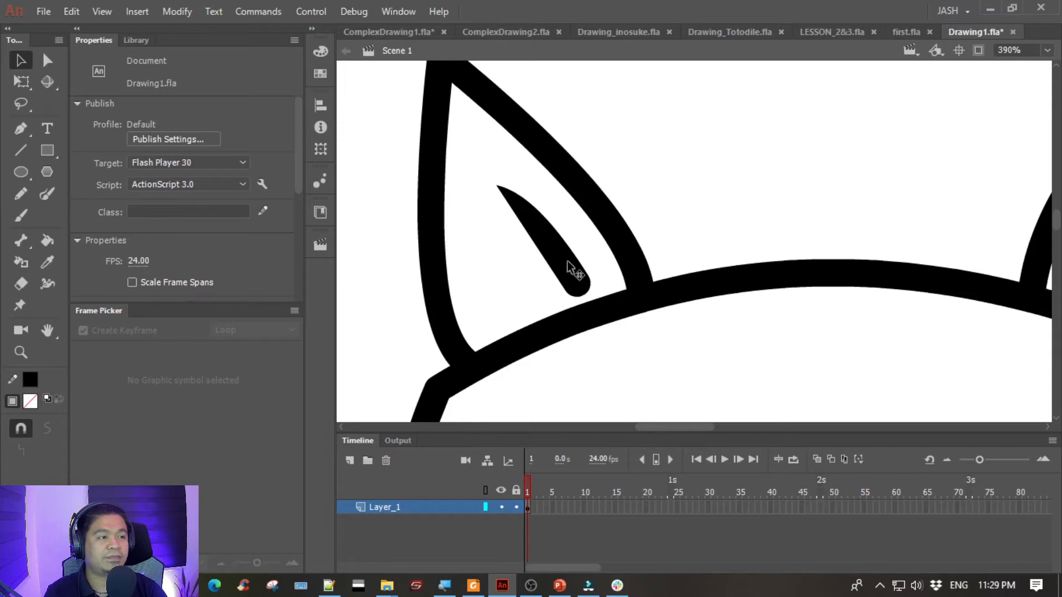
left_click(545, 243)
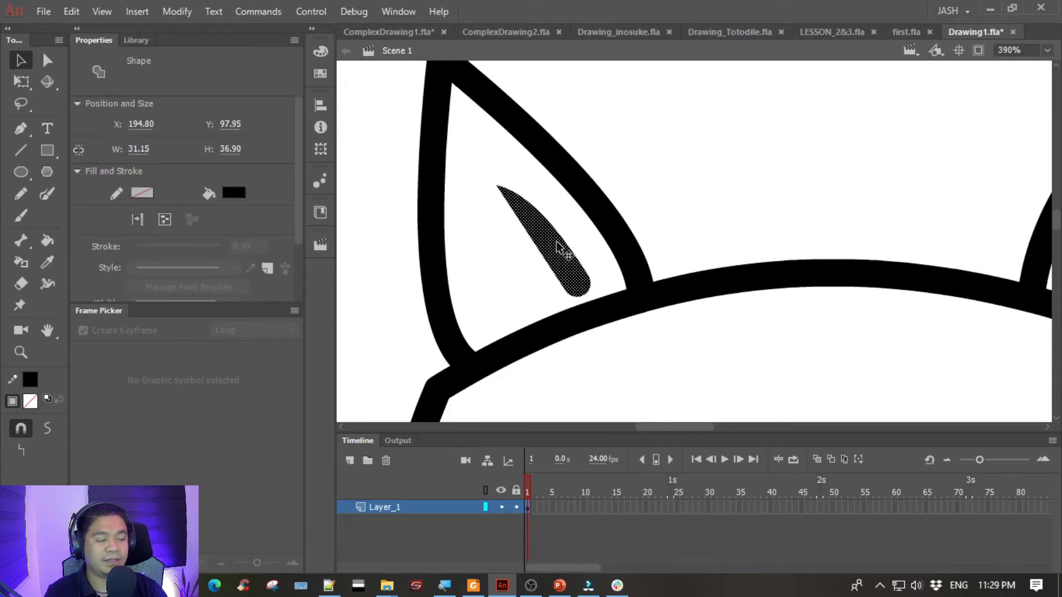
mouse_move(553, 240)
left_mouse_down()
mouse_move(564, 243)
mouse_move(542, 232)
mouse_move(592, 308)
left_mouse_up()
left_click(654, 331)
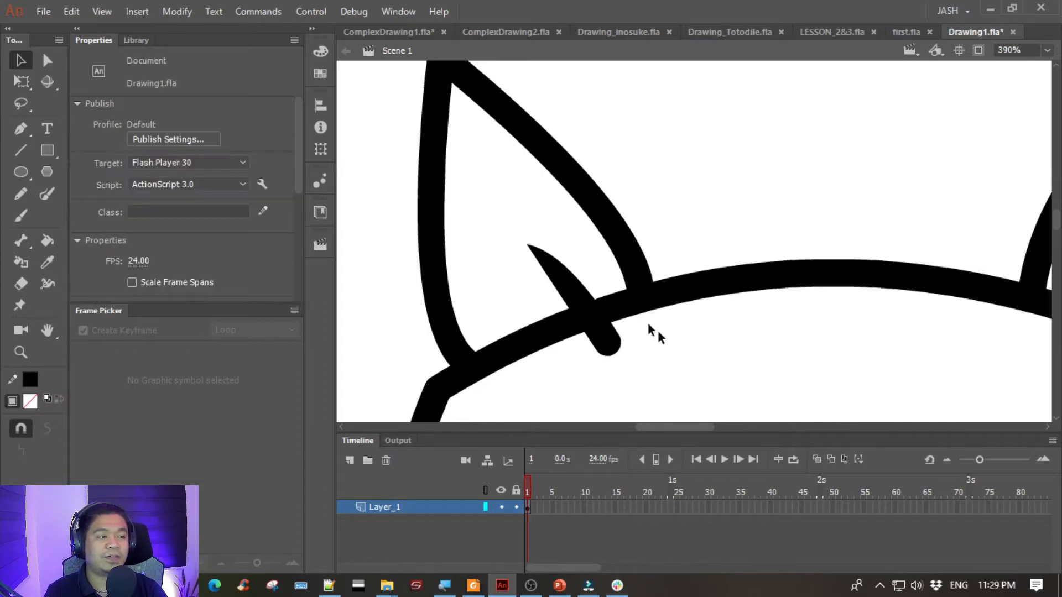
- Undo moving the left ear's inner shape, group it, and move it so its rounded end rests within the head outline
left_click(614, 354)
key("ctrl+z")
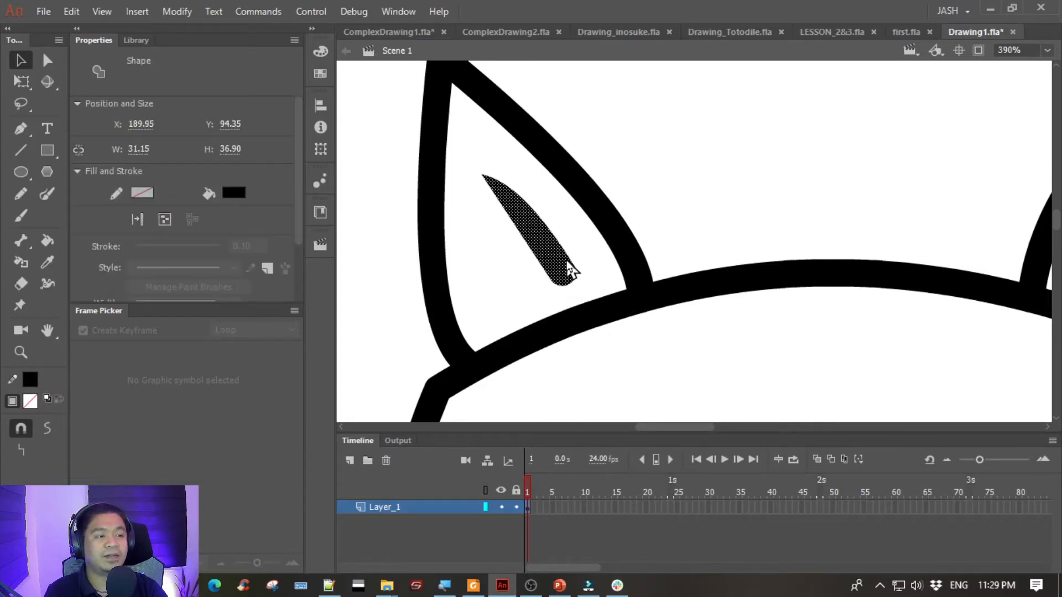
left_click_drag(539, 228, 543, 229)
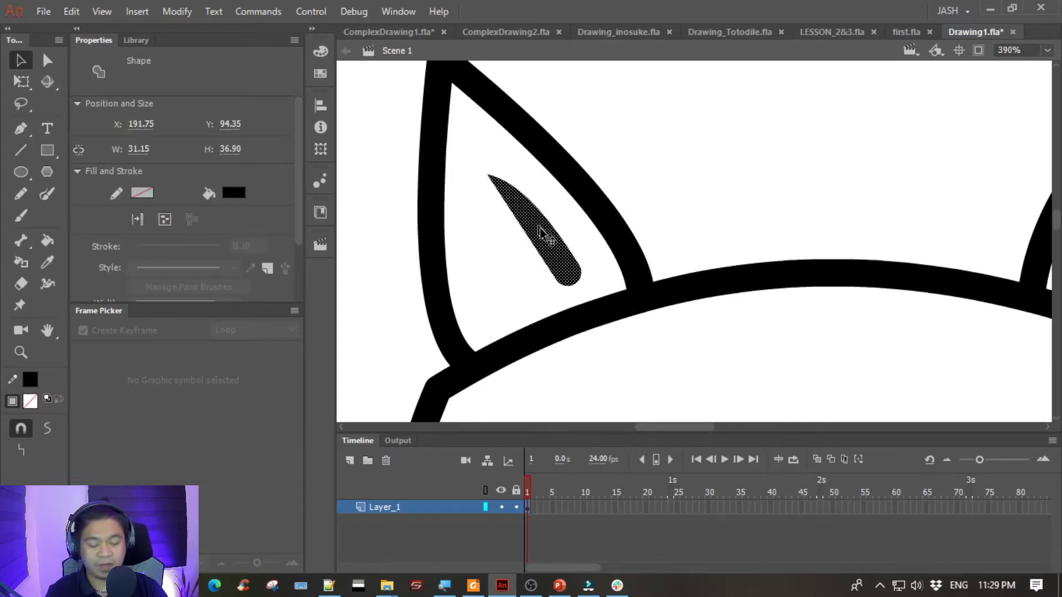
key("ctrl+g")
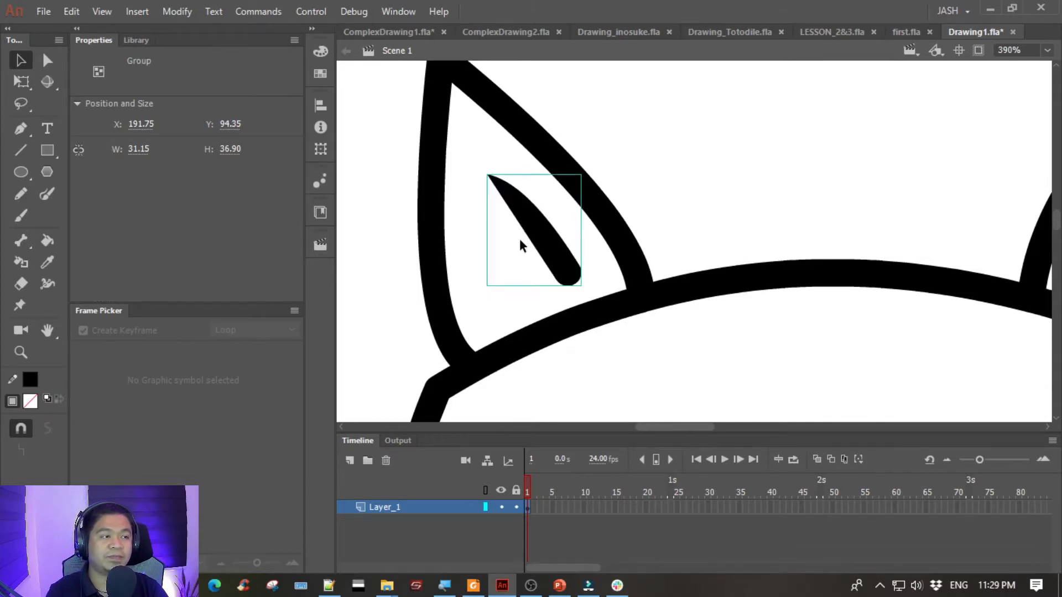
left_click_drag(536, 243, 560, 272)
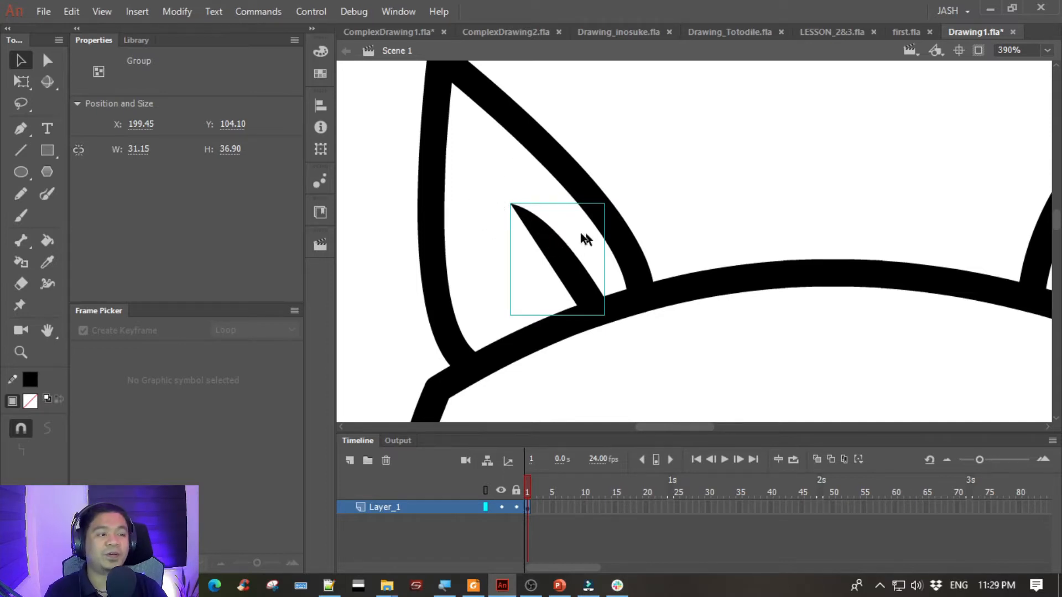
- Inside the group, stretch the inner ear shape's tip upward and bend its upper side outward, keeping the tapered point
double_click(545, 247)
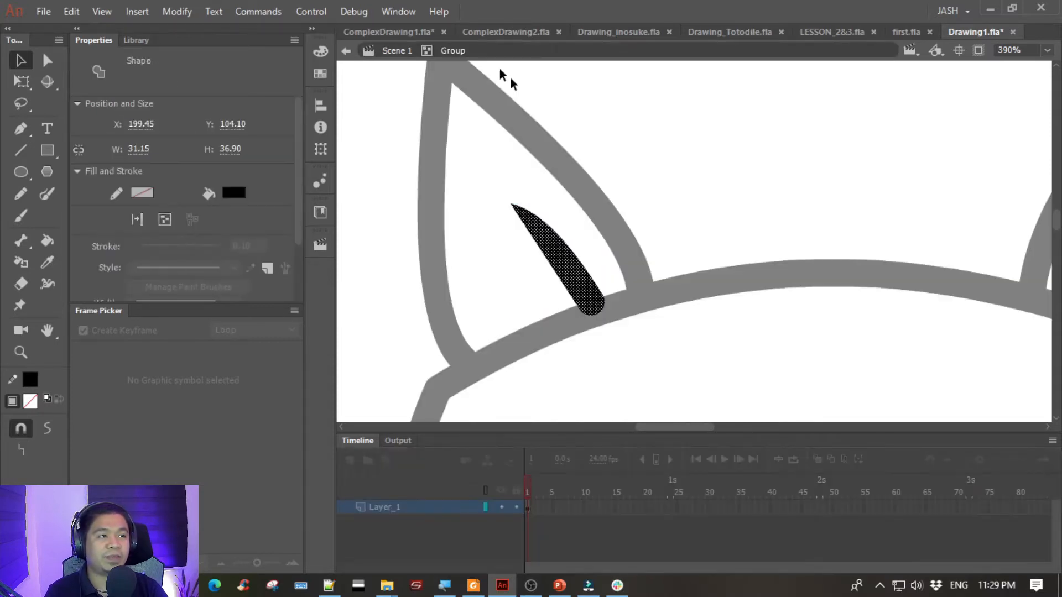
left_click(484, 163)
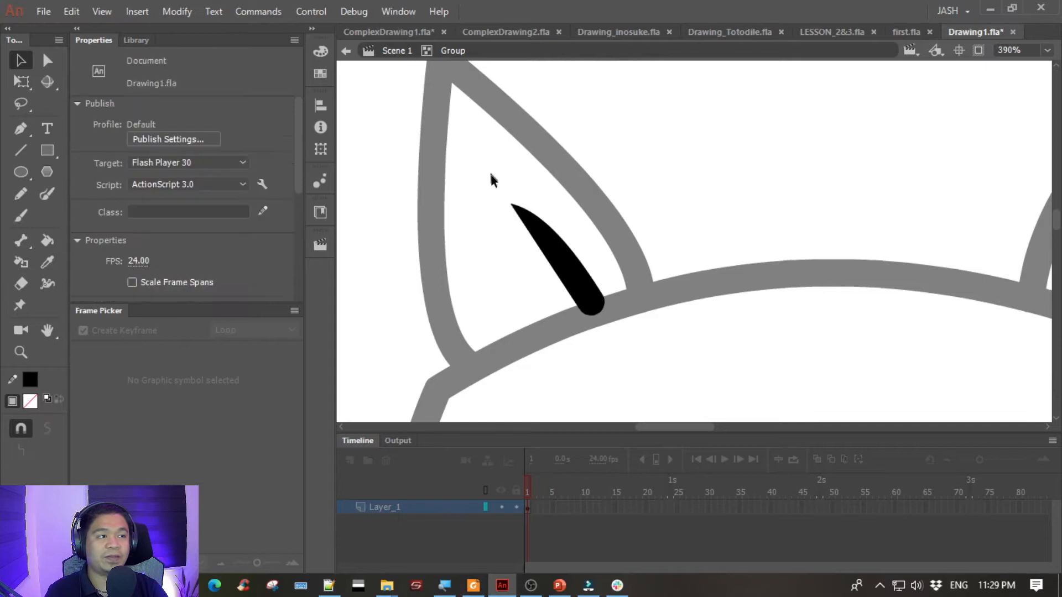
left_click_drag(510, 206, 501, 175)
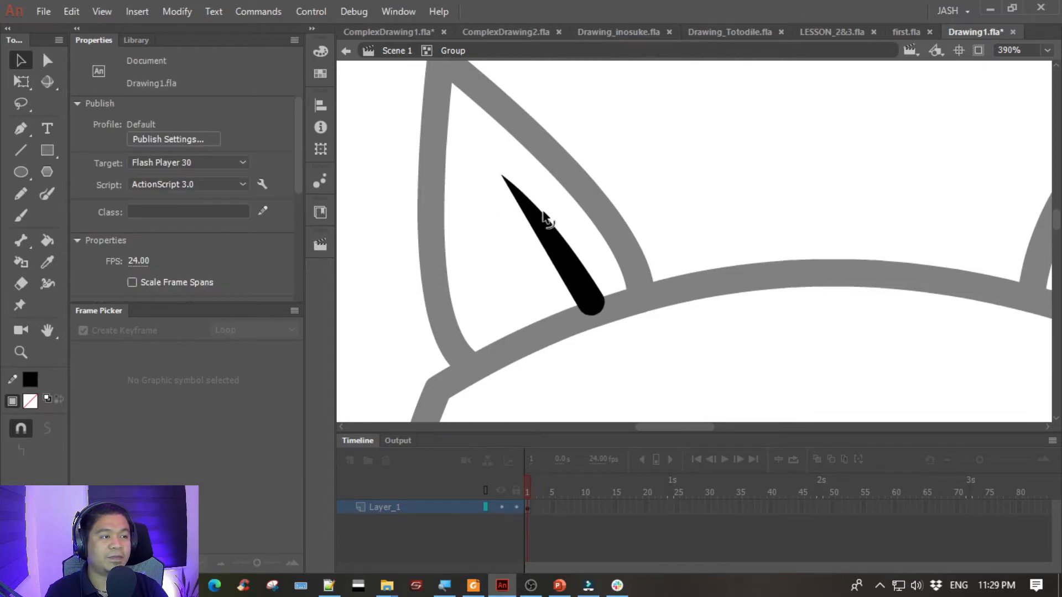
left_click_drag(544, 218, 532, 199)
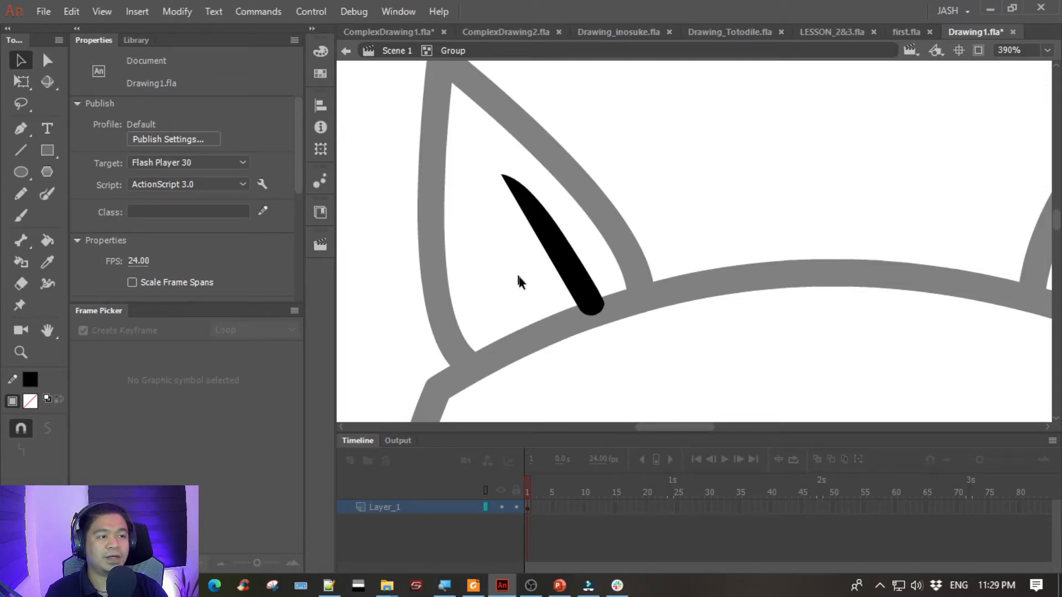
double_click(504, 258)
left_click(681, 194)
- Delete the right ear's inner line and paste a copy of the left ear's inner shape group beside that ear
key("space")
left_click_drag(802, 171, 716, 164)
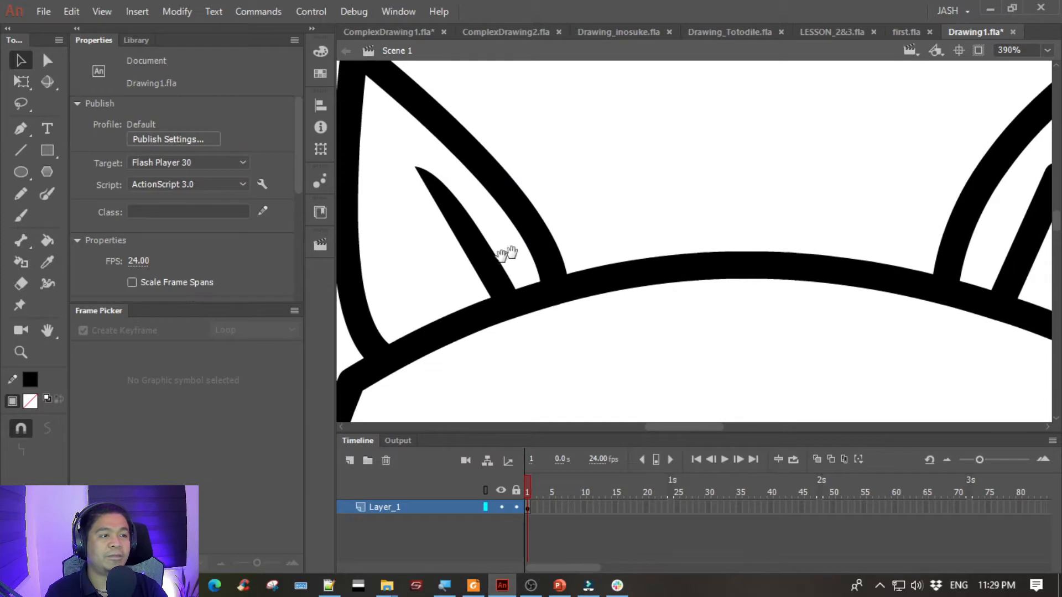
left_click(489, 248)
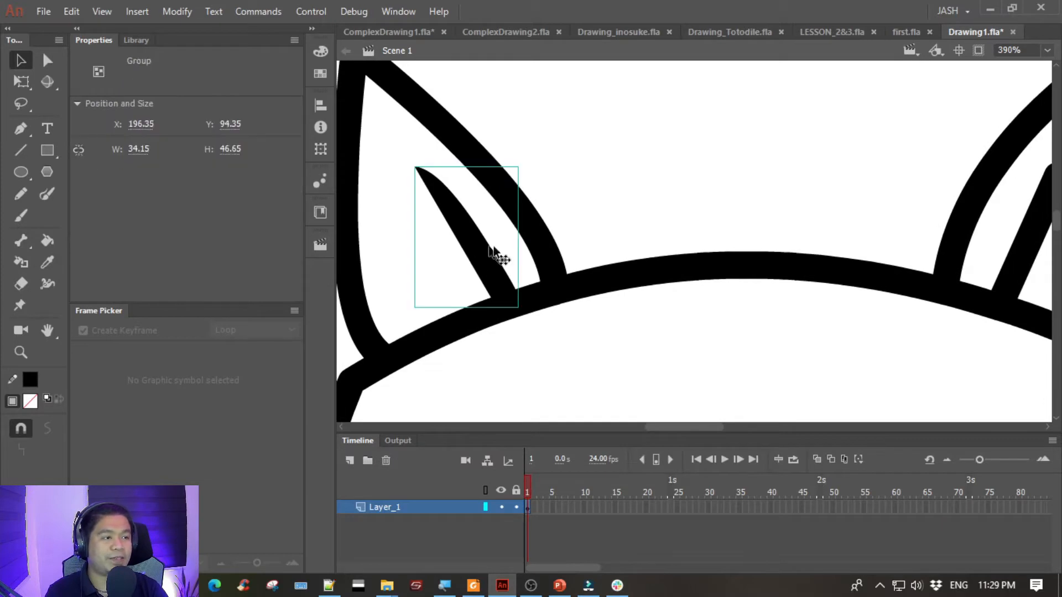
left_click(641, 222)
key("space")
left_click_drag(816, 179, 724, 178)
left_click(951, 227)
key("Delete")
key("ctrl+v")
left_click_drag(698, 227, 862, 171)
- Flip the copied inner shape horizontally, place its base on the head outline inside the right ear, and rotate it slightly counterclockwise
key("space")
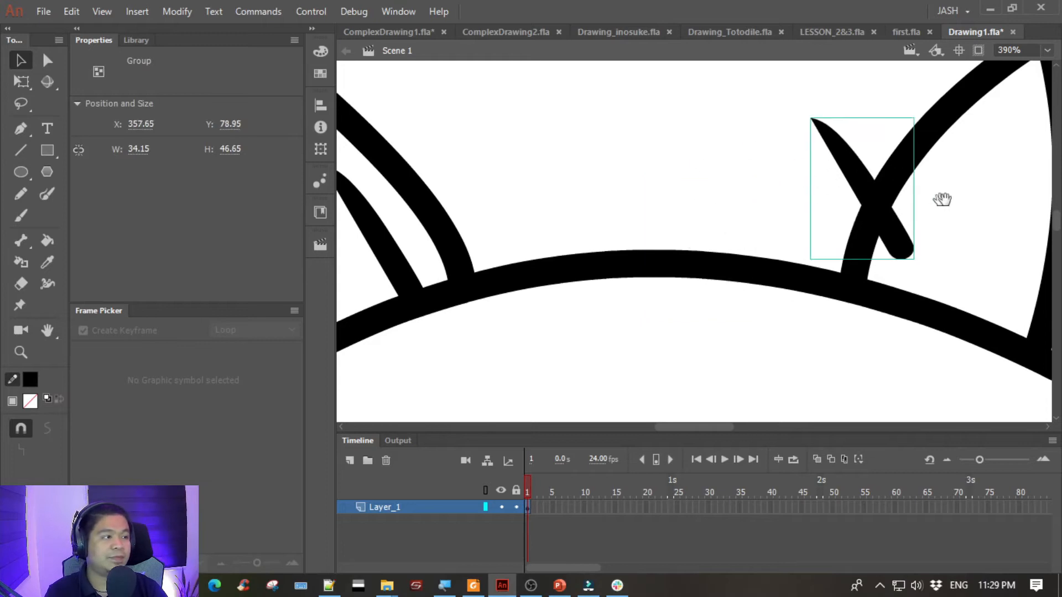
left_click_drag(943, 199, 571, 206)
right_click(474, 178)
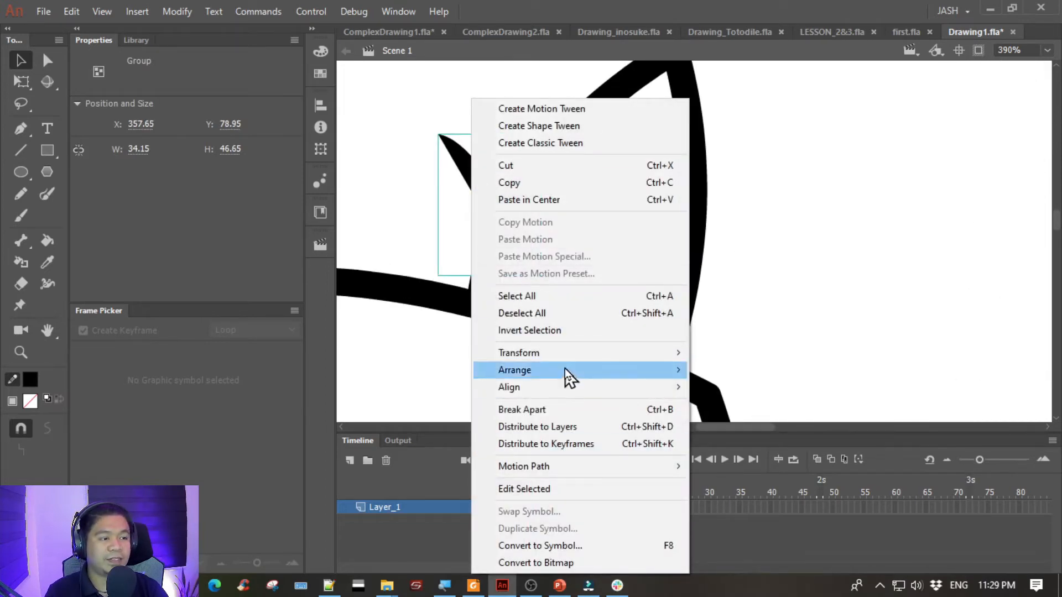
mouse_move(636, 353)
left_click(746, 515)
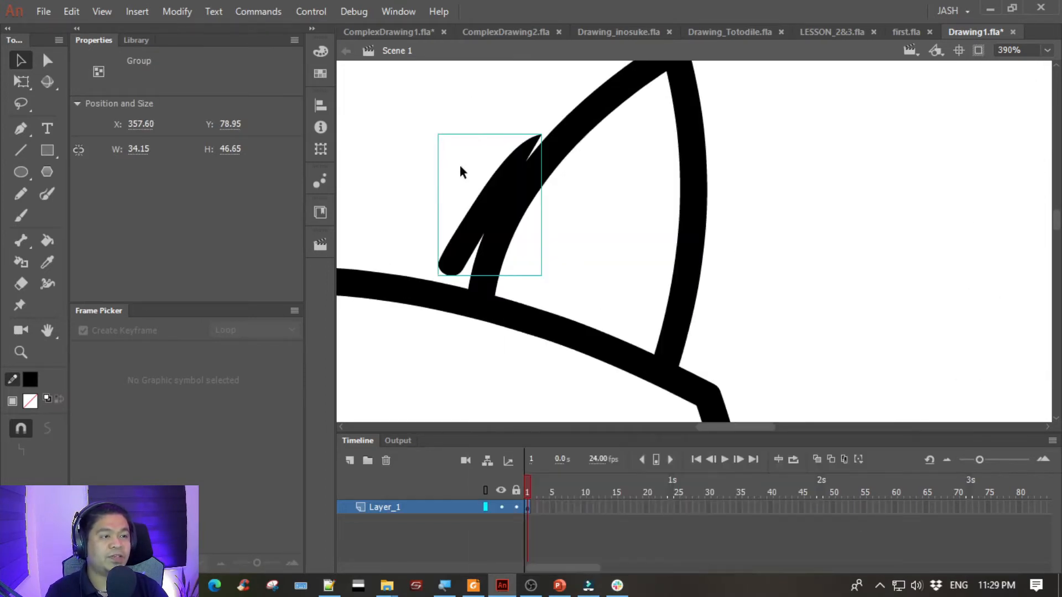
left_click_drag(481, 201, 548, 237)
key("q")
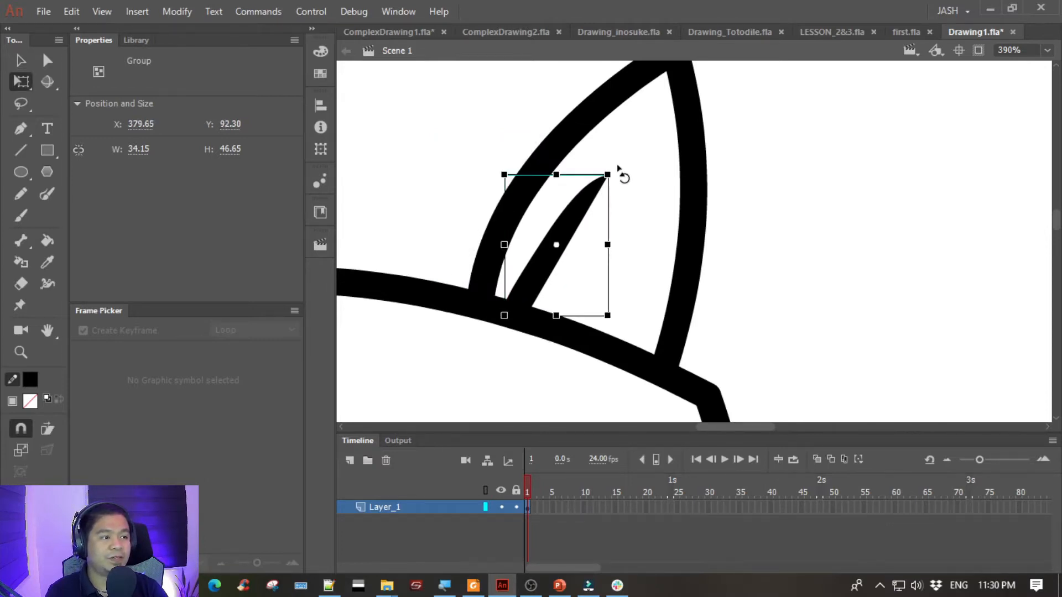
left_click_drag(618, 167, 615, 166)
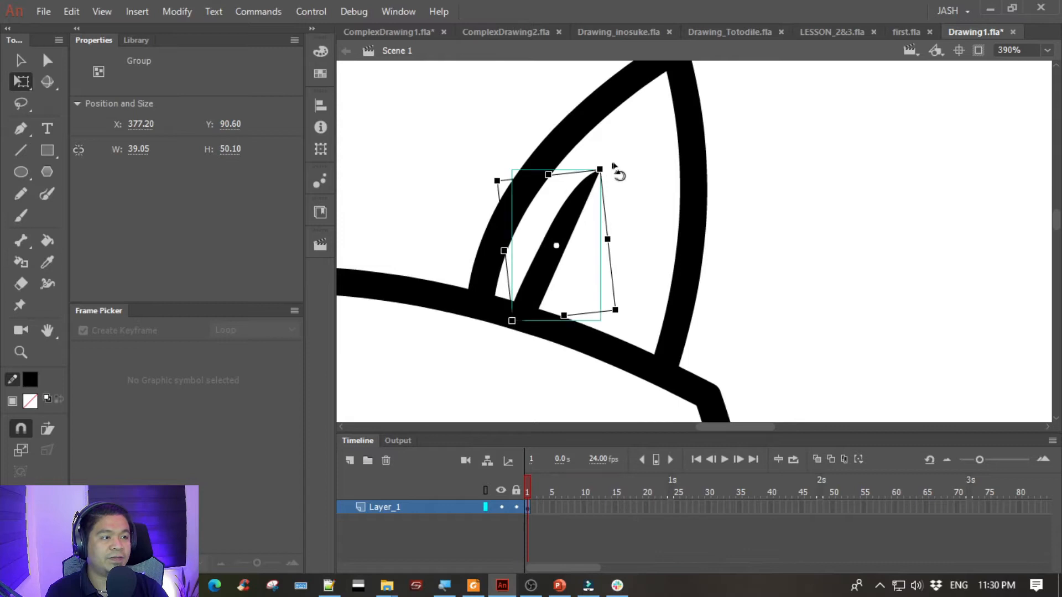
left_click(647, 213)
- Save the Drawing1.fla document
key("ctrl+minus")
left_click_drag(520, 207, 735, 134)
key("ctrl+s")
- Draw a zigzag hair tuft with two spikes across the top of the head outline using the Pen tool, following the reference cat
left_click_drag(441, 287, 980, 279)
left_click_drag(605, 277, 498, 237)
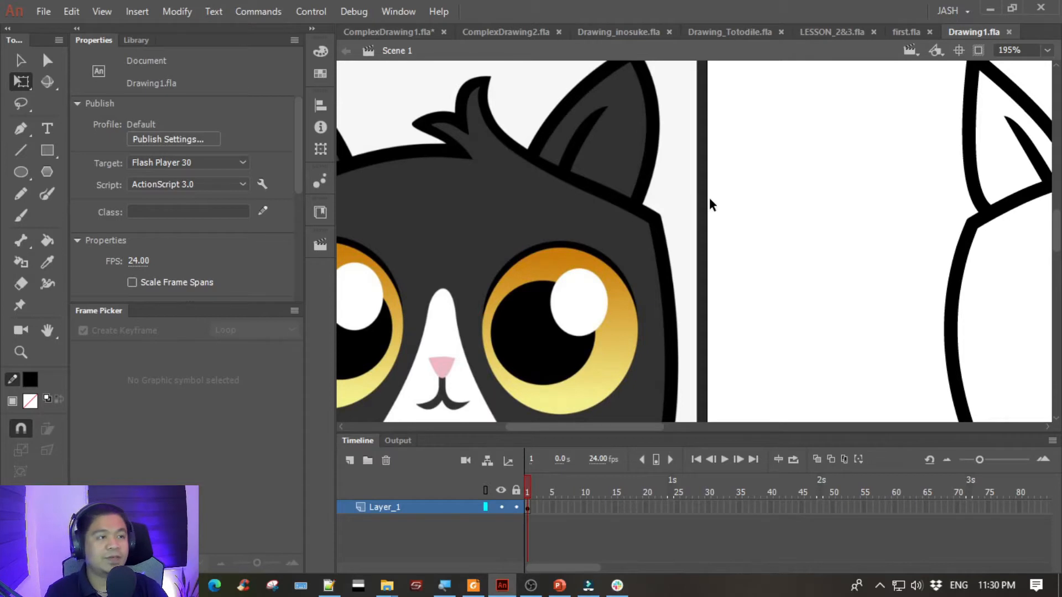
key("ctrl+minus")
mouse_move(860, 244)
left_mouse_down()
mouse_move(708, 254)
mouse_move(705, 234)
left_mouse_up()
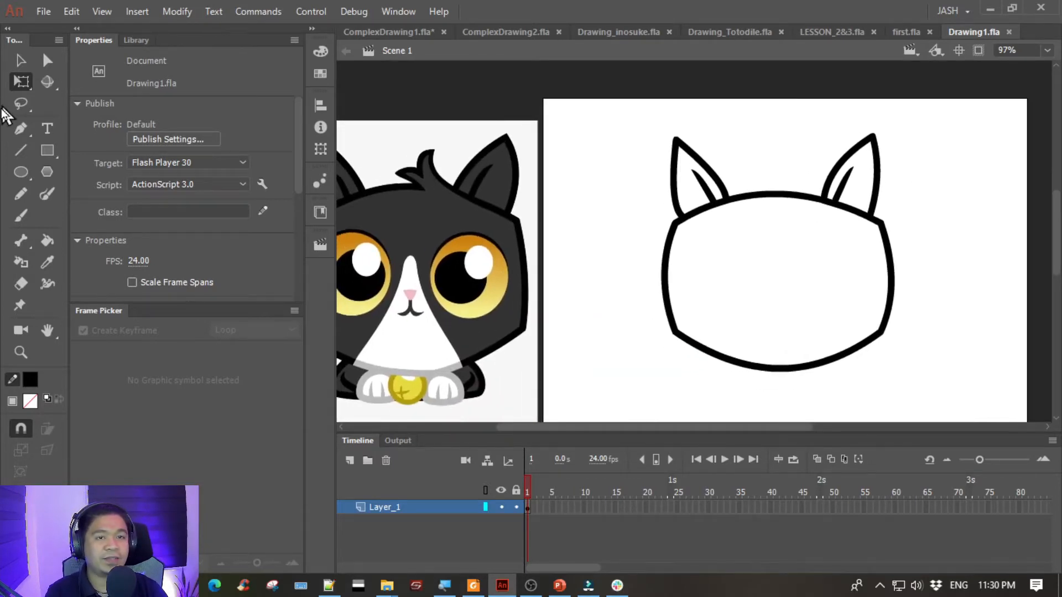
left_click(19, 131)
left_click(819, 209)
left_click(797, 157)
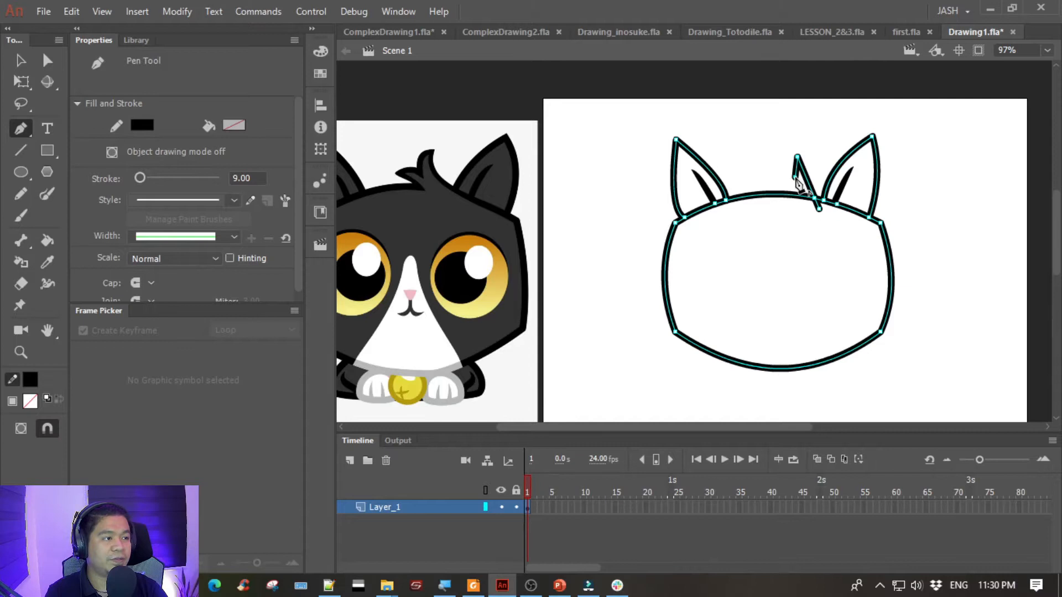
left_click(797, 240, "ctrl")
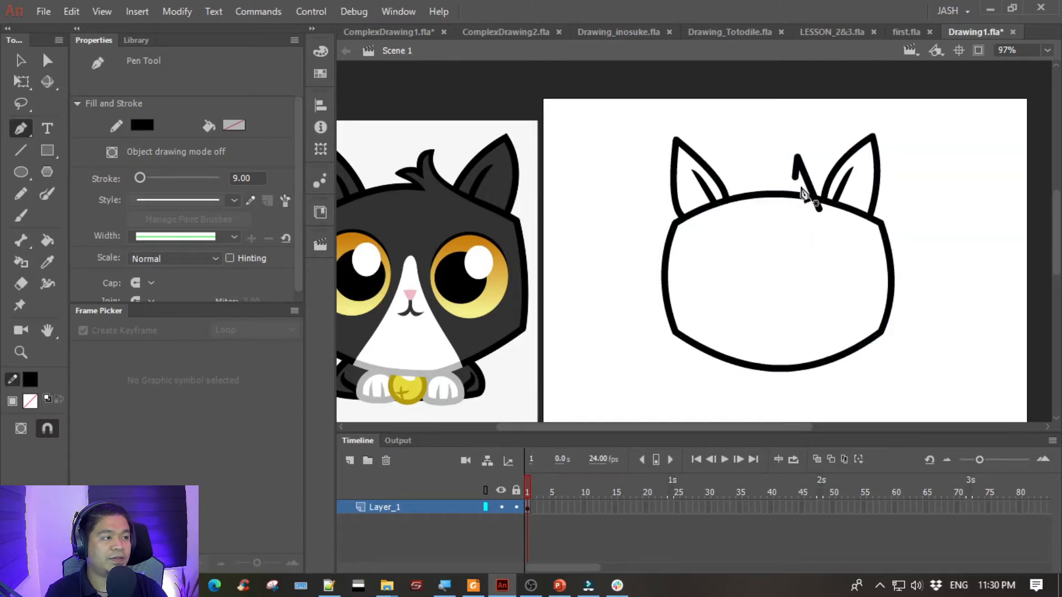
left_click(773, 173)
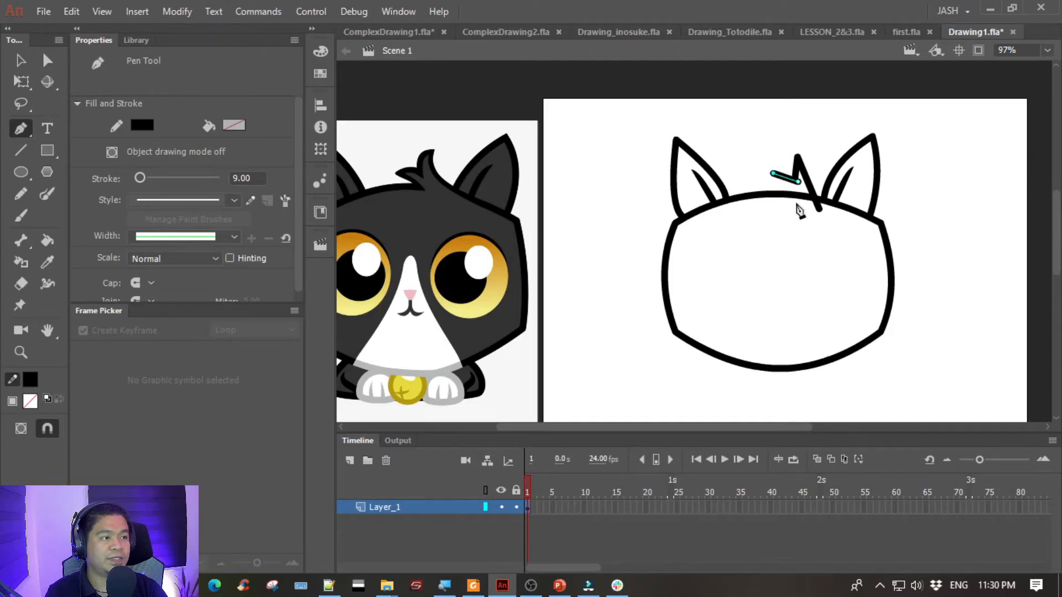
double_click(794, 203)
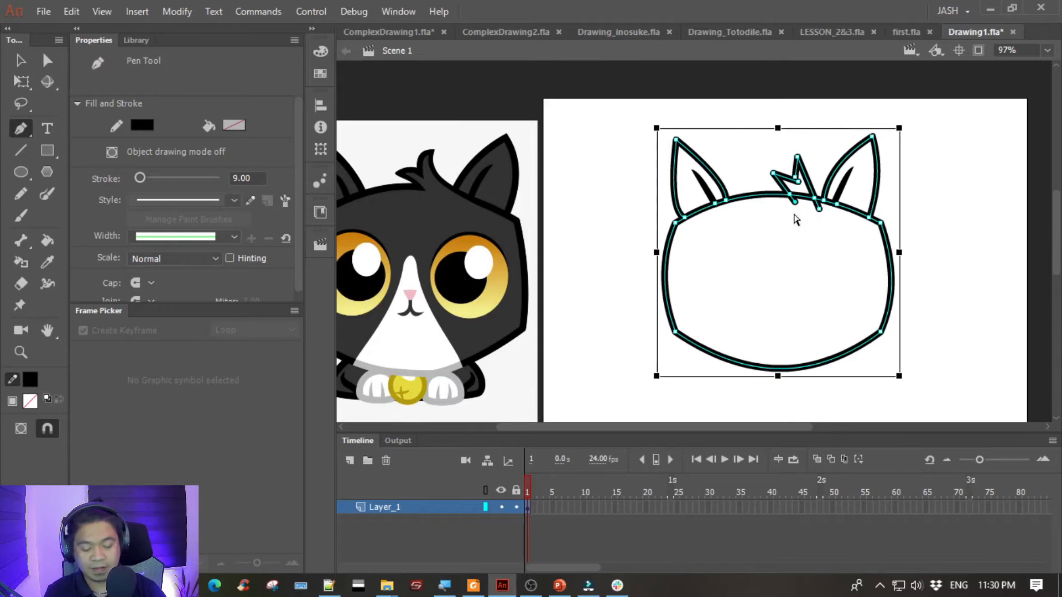
- Join the tuft's two spikes cleanly, delete the leftover line end, curve the tuft's lines and move its tips outward
key("ctrl+equal")
left_click_drag(794, 221, 699, 334)
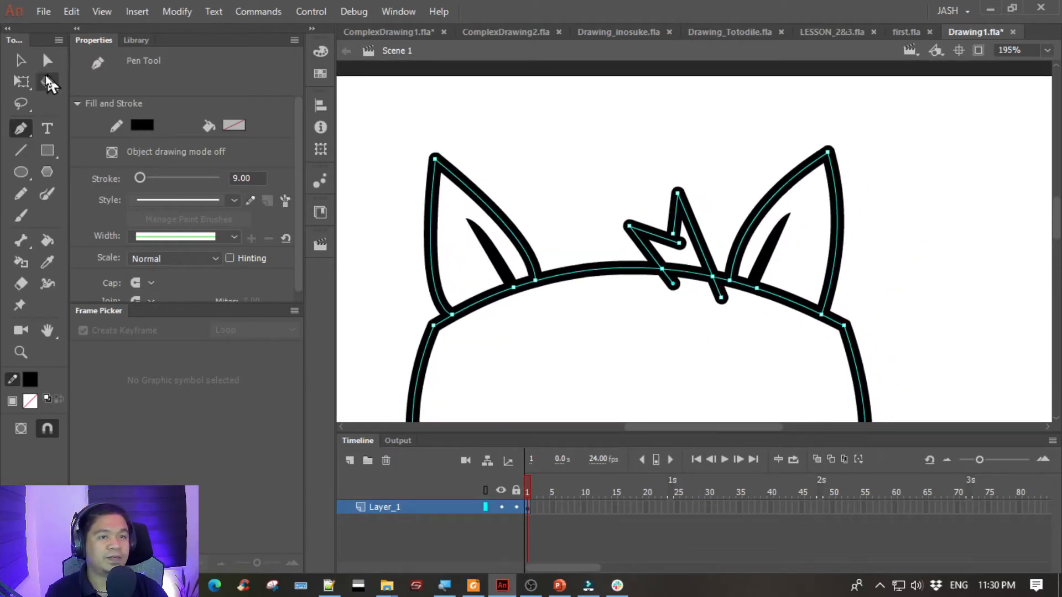
left_click(18, 62)
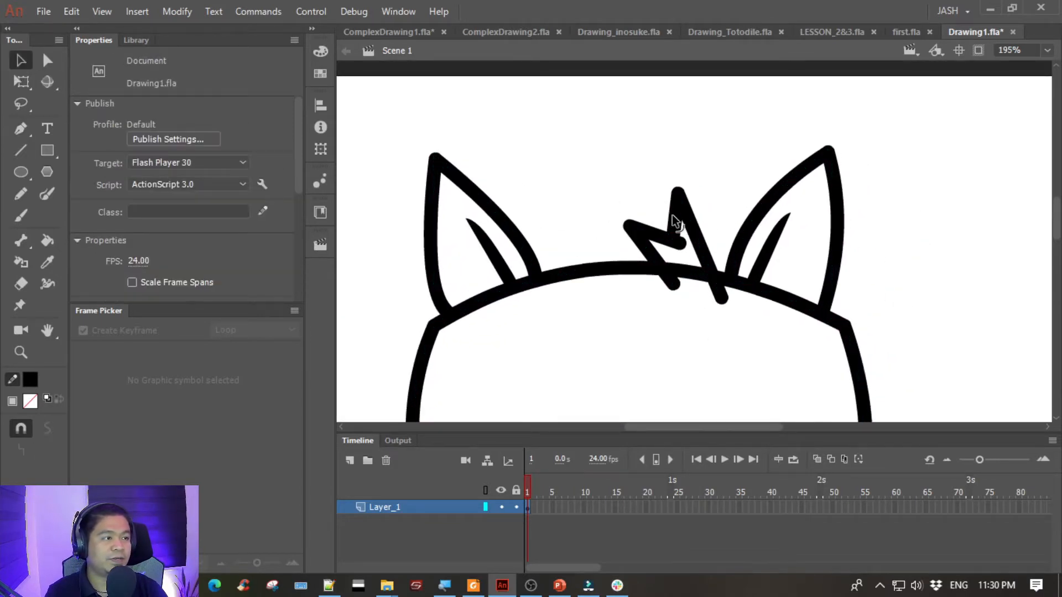
left_click_drag(666, 218, 677, 241)
left_click(682, 243)
key("Delete")
left_click_drag(629, 222, 622, 221)
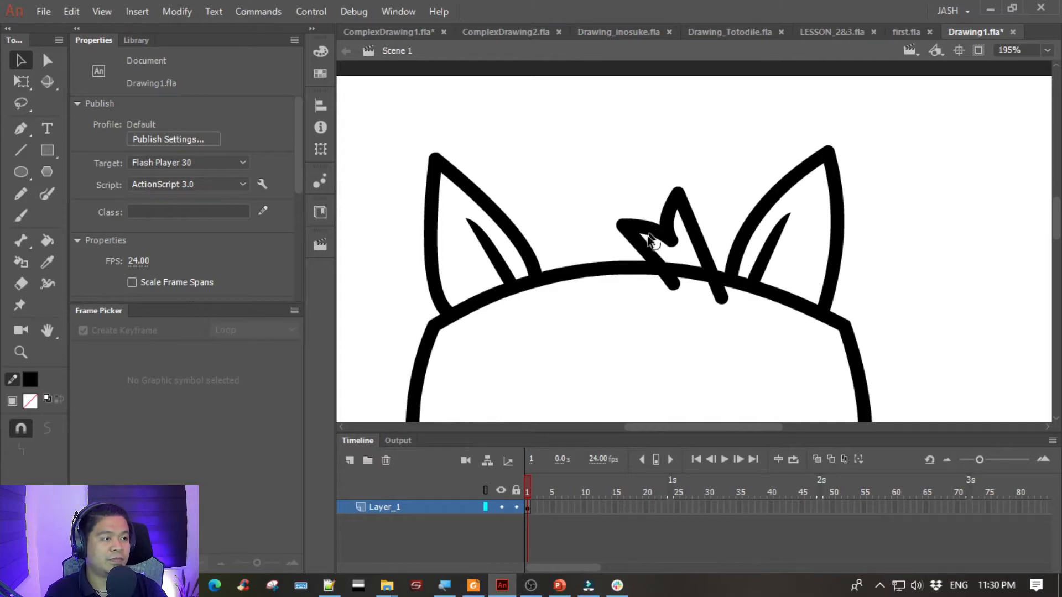
left_click_drag(703, 252, 695, 250)
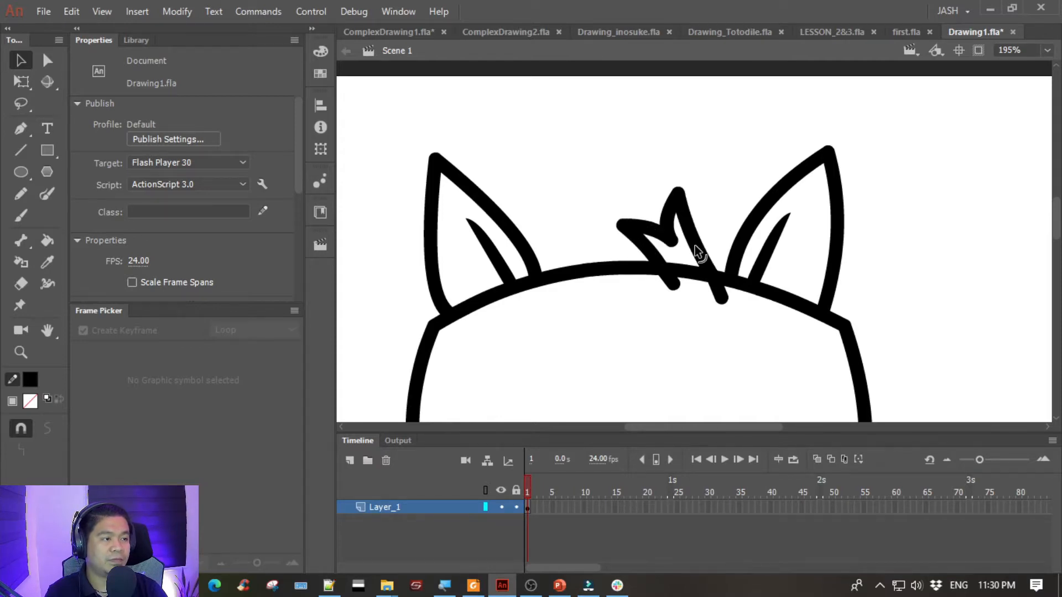
left_click_drag(682, 193, 698, 193)
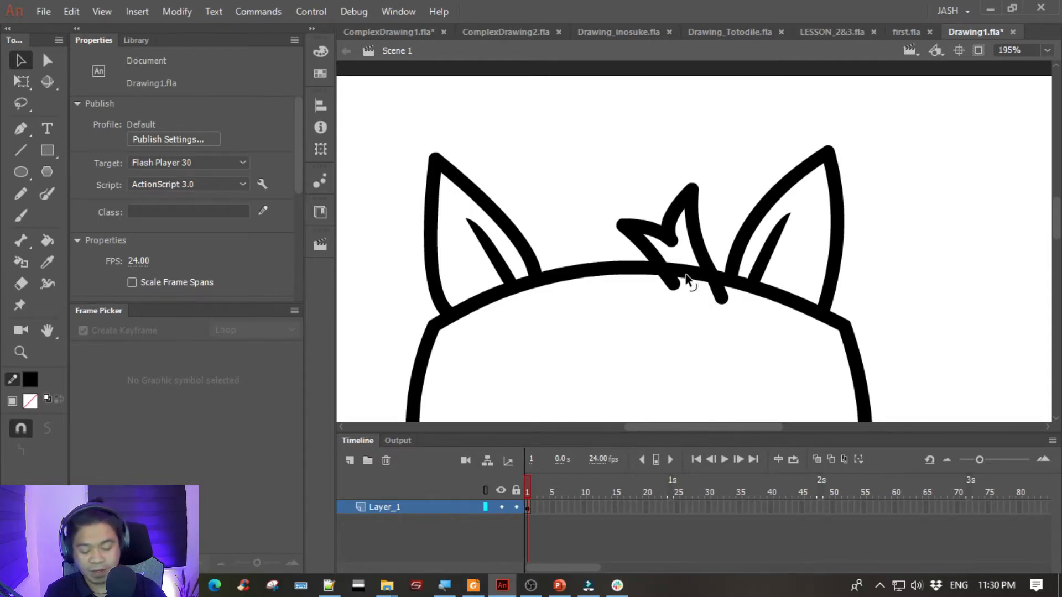
- Select the whole cat drawing and set its stroke size to 8
key("ctrl+minus")
key("space")
left_click_drag(627, 282, 727, 242)
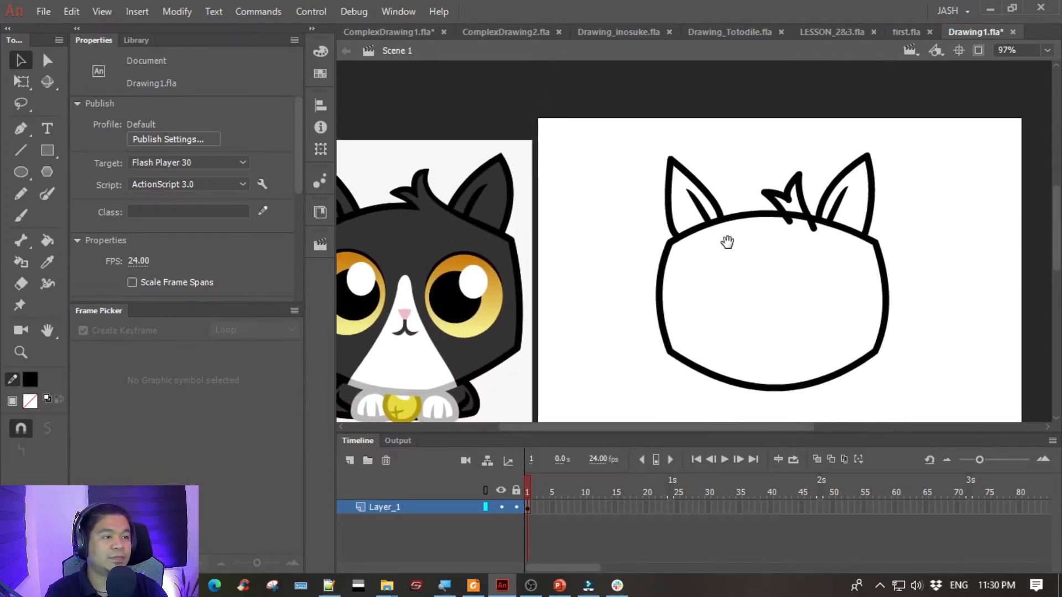
mouse_move(597, 114)
left_mouse_down()
mouse_move(1039, 409)
mouse_move(1018, 380)
left_mouse_up()
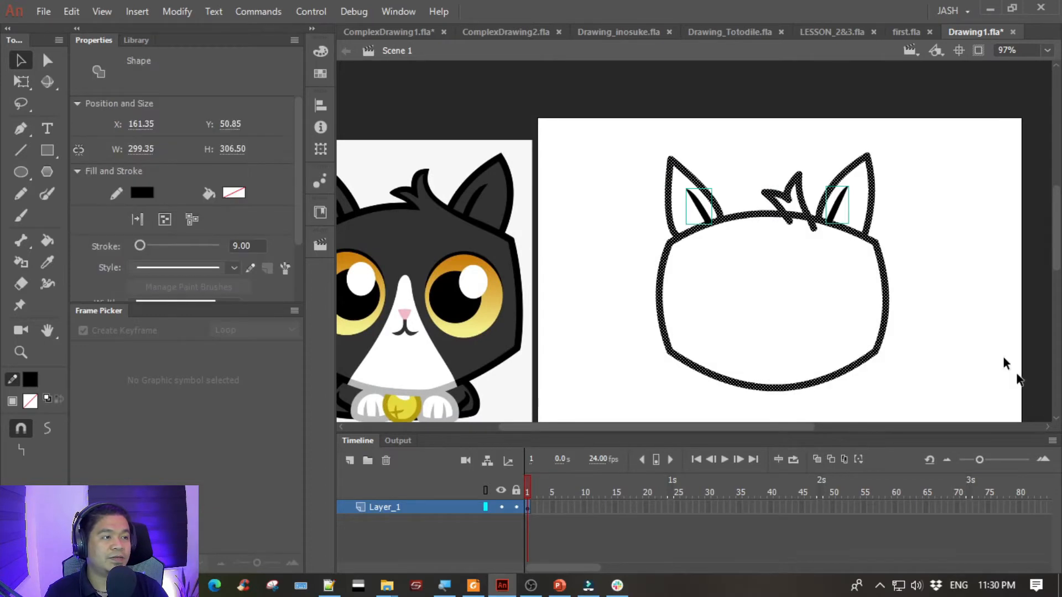
left_click(253, 245)
type("8")
key("Return")
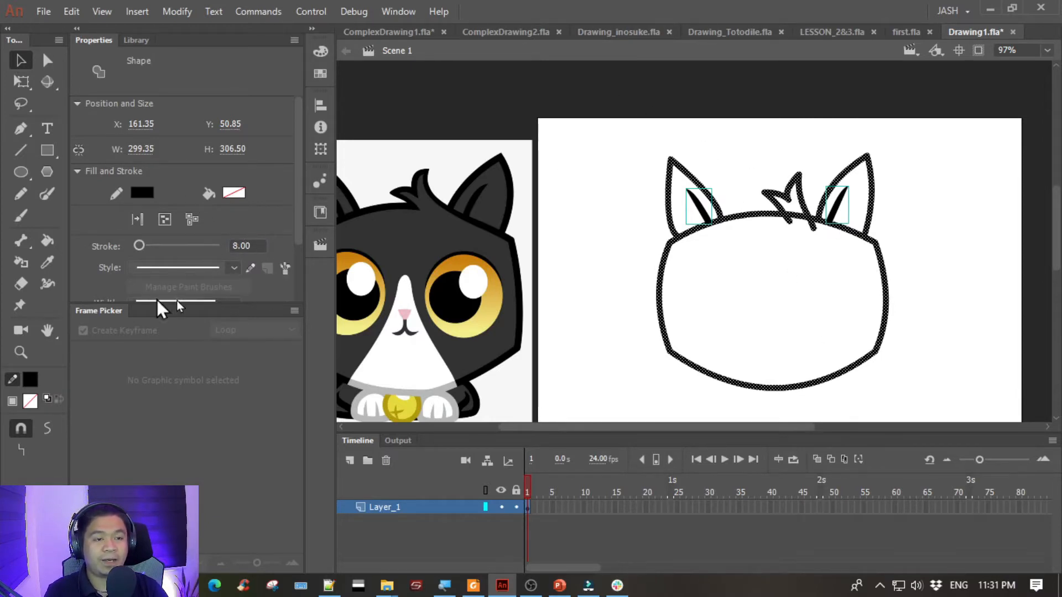
left_click_drag(149, 304, 139, 471)
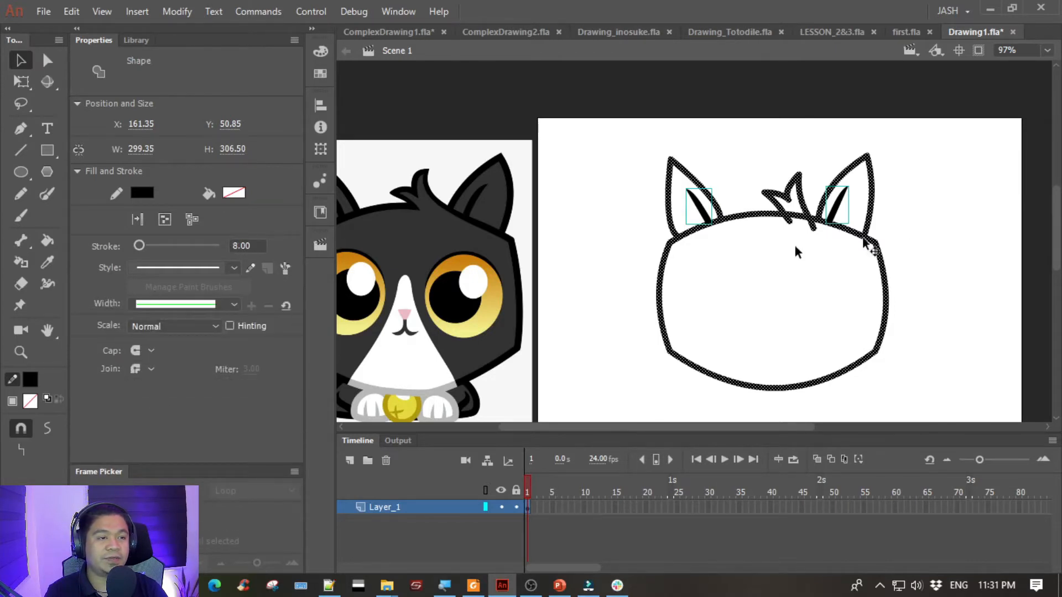
left_click(778, 254)
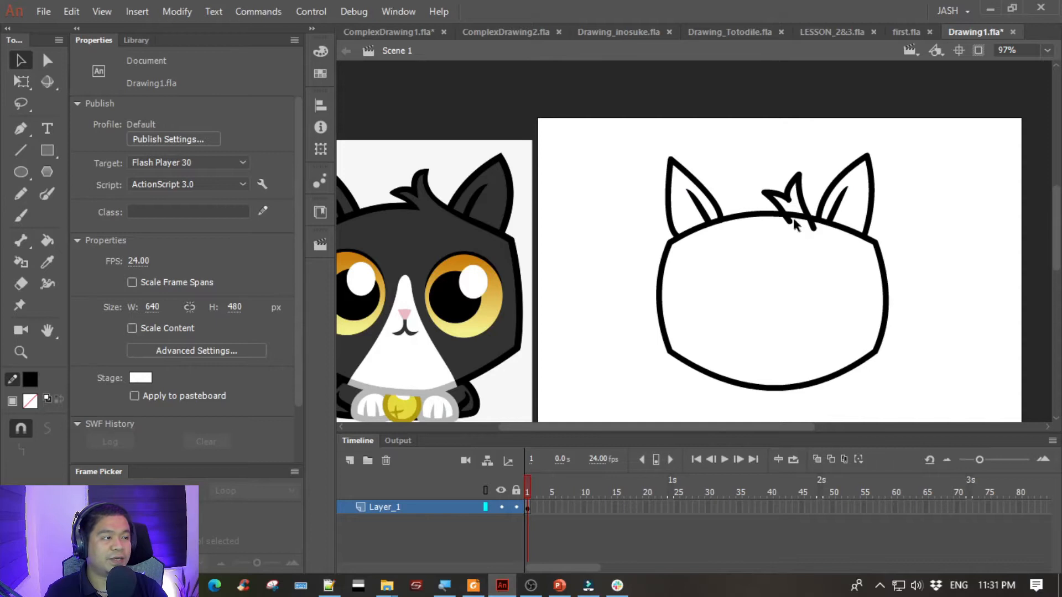
- Delete the head outline segment and overhanging line ends under the hair tuft, and refine the tuft's curves and taller tip
left_click(792, 219)
key("Delete")
left_click(790, 223)
key("Delete")
left_click(814, 233)
key("Delete")
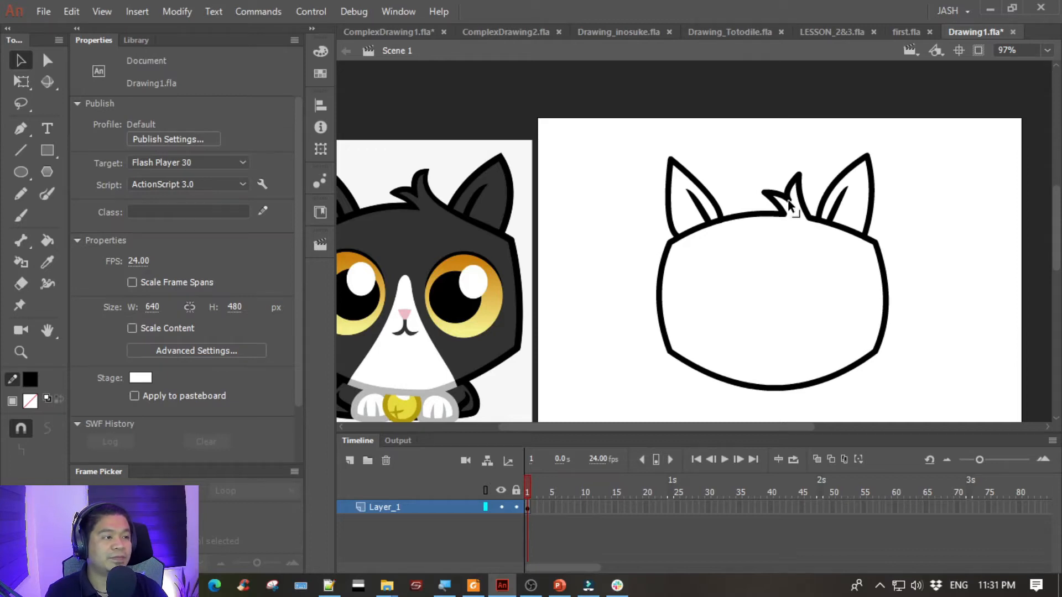
mouse_move(789, 205)
left_mouse_down()
mouse_move(763, 200)
mouse_move(805, 179)
left_mouse_up()
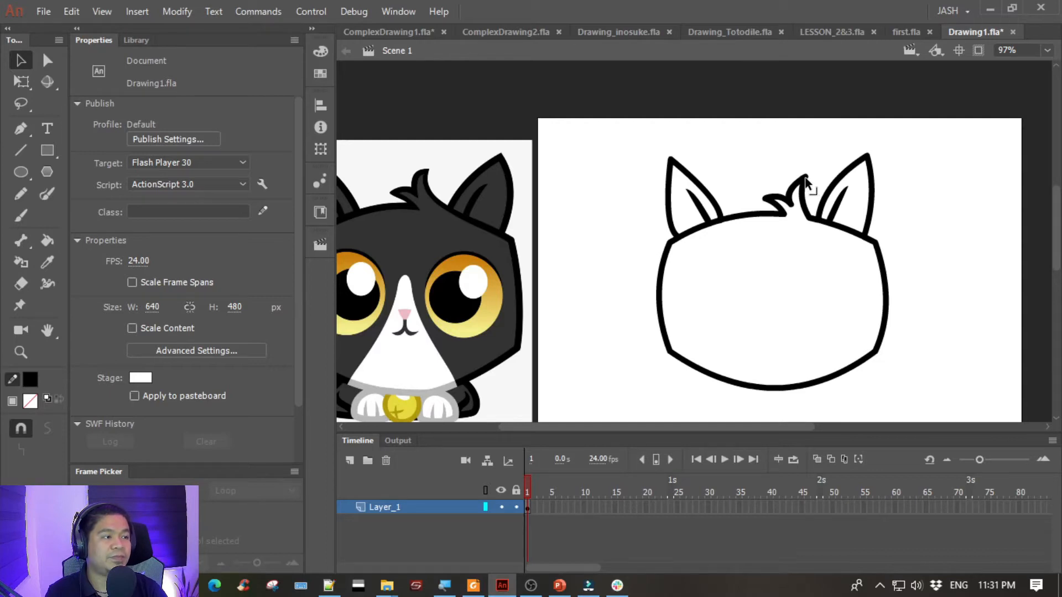
- Draw an unfilled black oval about 88 by 108 px on the empty pasteboard and move it into the head outline as the left eye
mouse_move(754, 268)
left_mouse_down()
mouse_move(924, 227)
mouse_move(849, 245)
mouse_move(817, 231)
left_mouse_up()
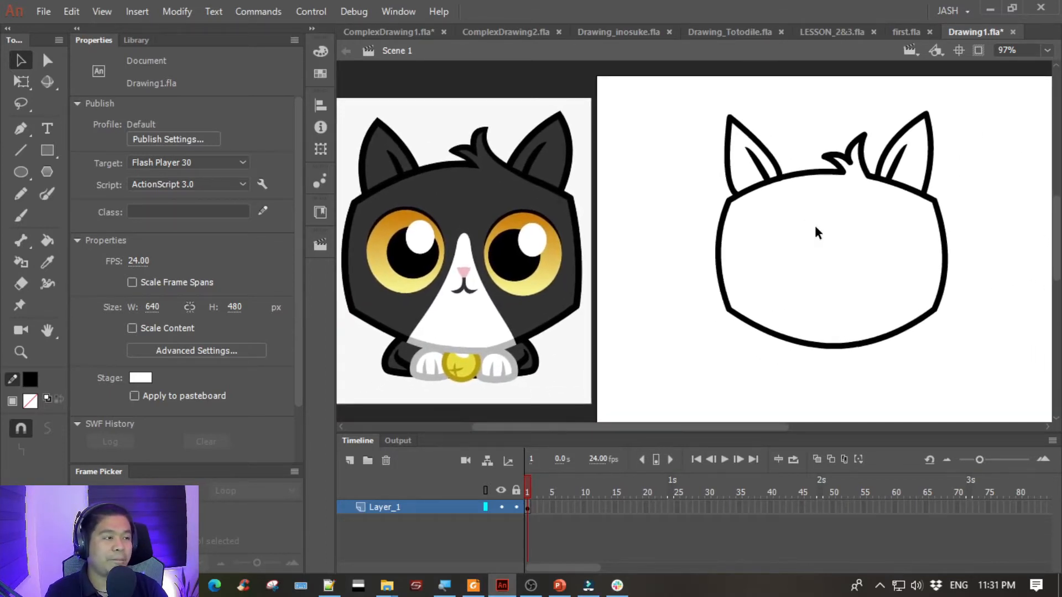
left_click(20, 171)
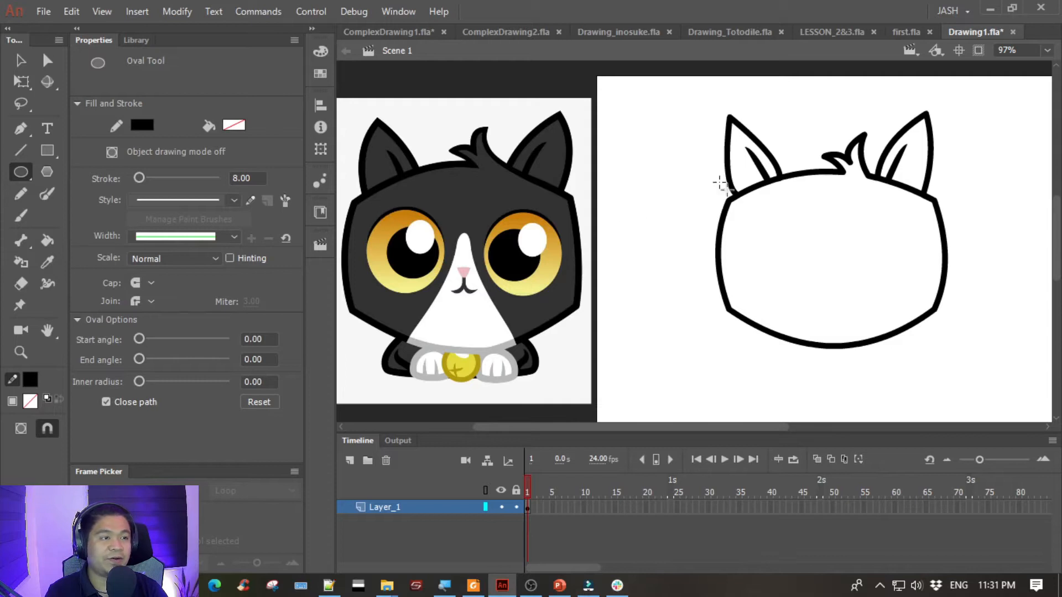
mouse_move(730, 201)
left_mouse_down()
mouse_move(810, 154)
mouse_move(791, 156)
left_mouse_up()
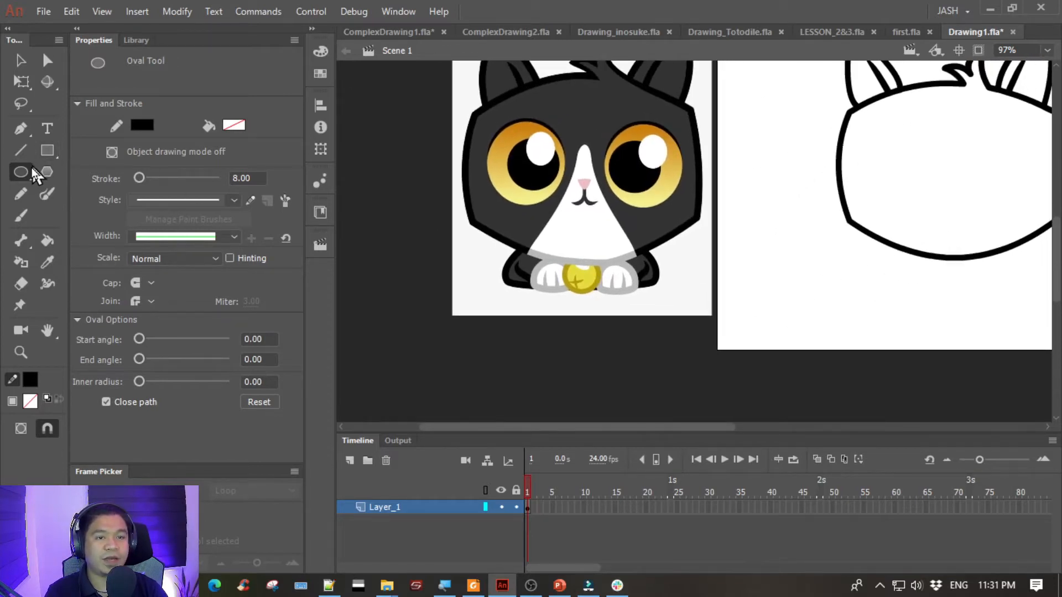
mouse_move(503, 337)
left_mouse_down()
mouse_move(586, 420)
mouse_move(575, 423)
left_mouse_up()
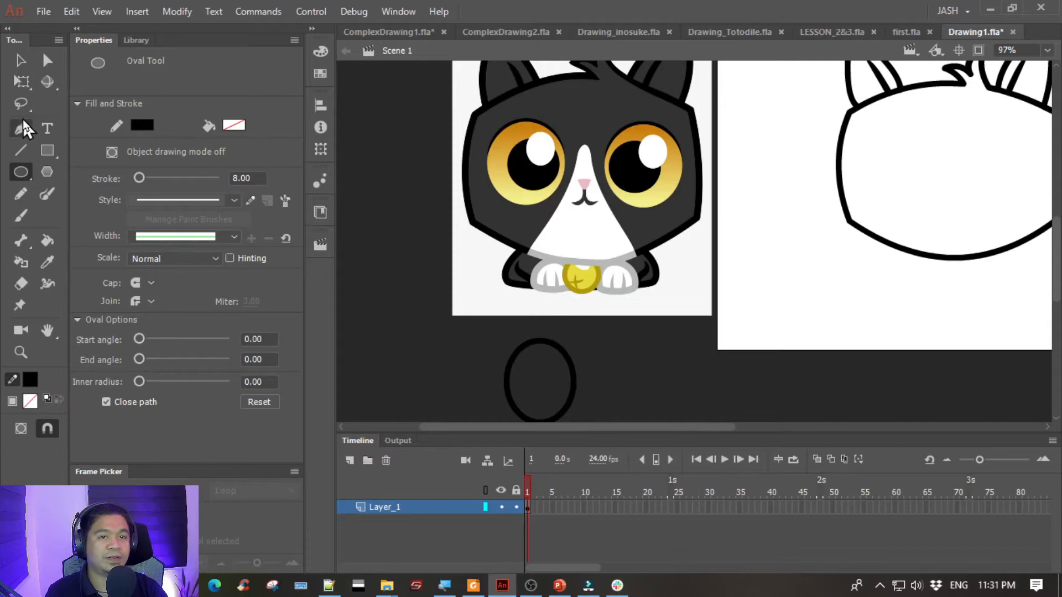
left_click(20, 60)
left_click_drag(486, 332, 615, 469)
left_click_drag(576, 377, 942, 157)
left_click_drag(840, 317, 737, 392)
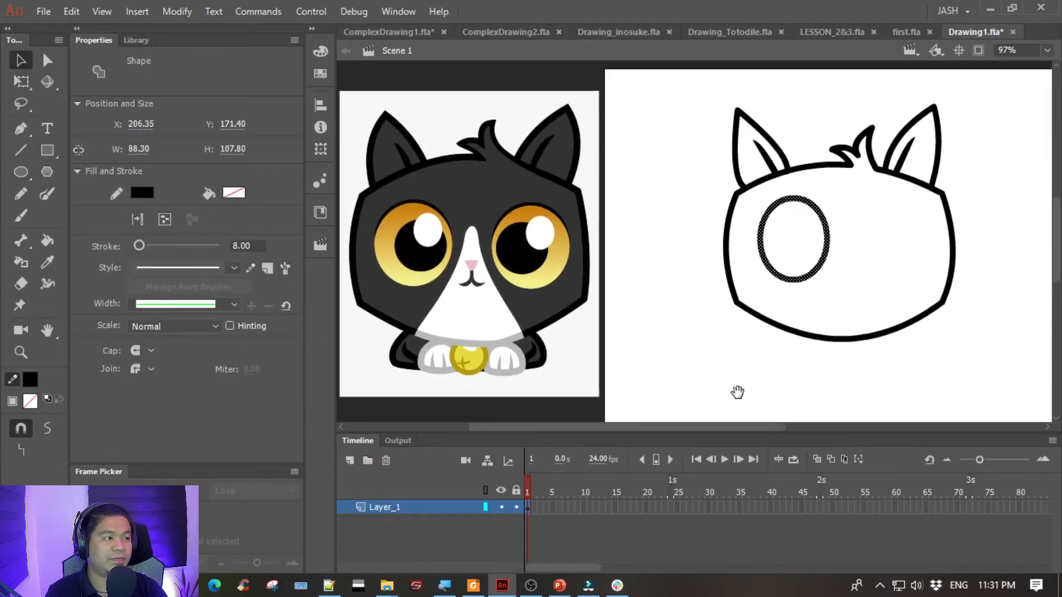
left_click_drag(783, 277, 784, 282)
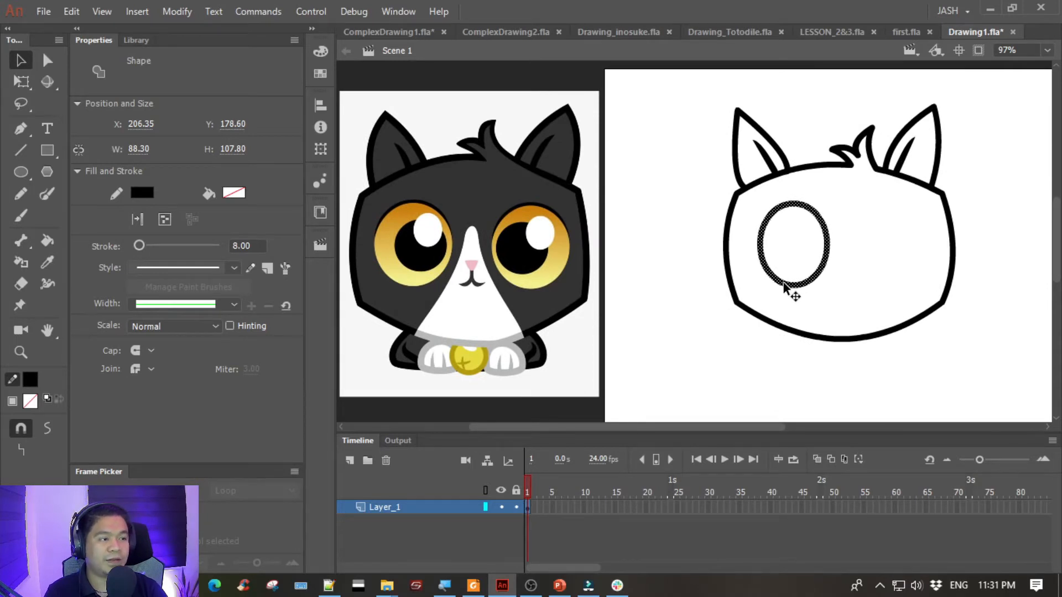
- Stretch the eye oval downward to a height of about 114.5 px with the Free Transform tool
key("q")
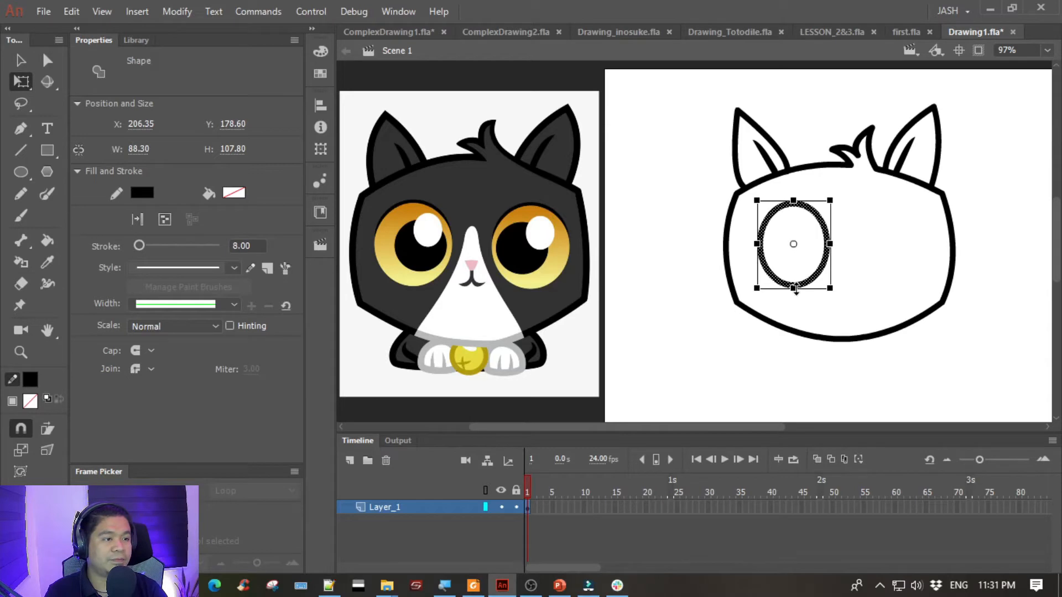
left_click_drag(796, 291, 797, 295)
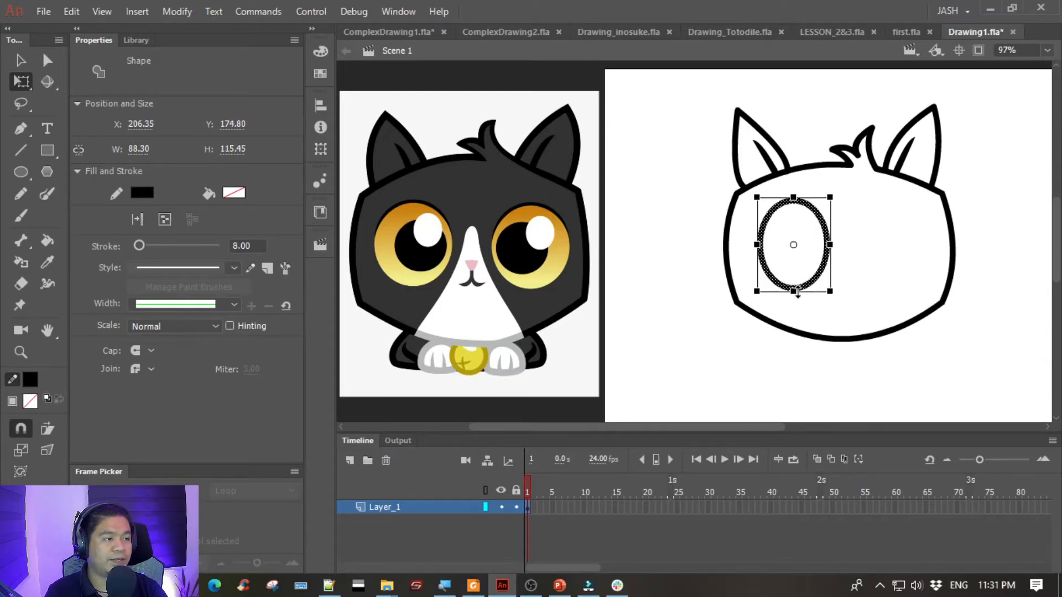
key("ctrl+z")
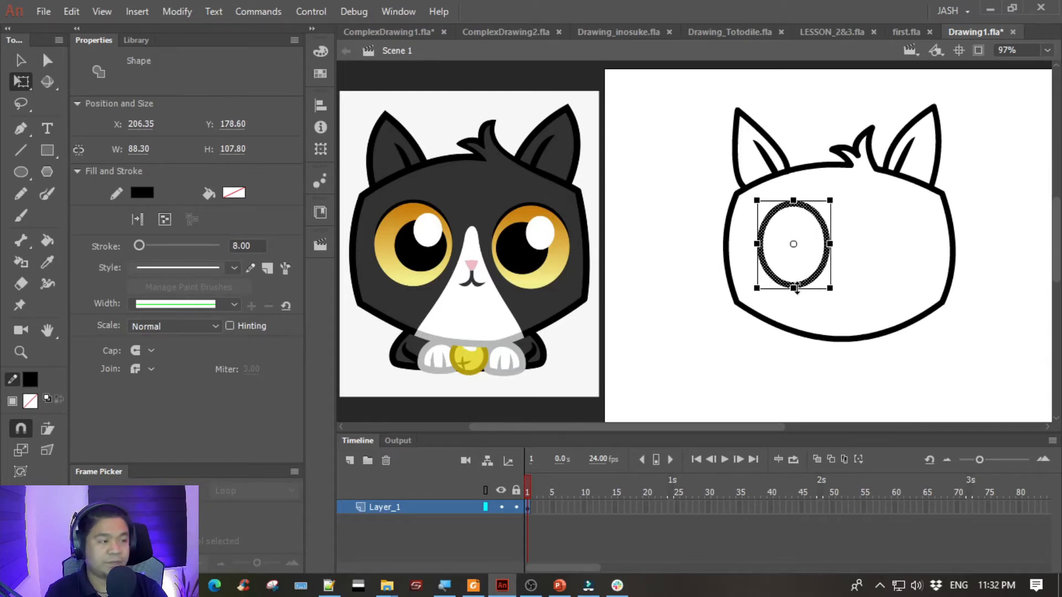
left_click_drag(797, 291, 797, 295)
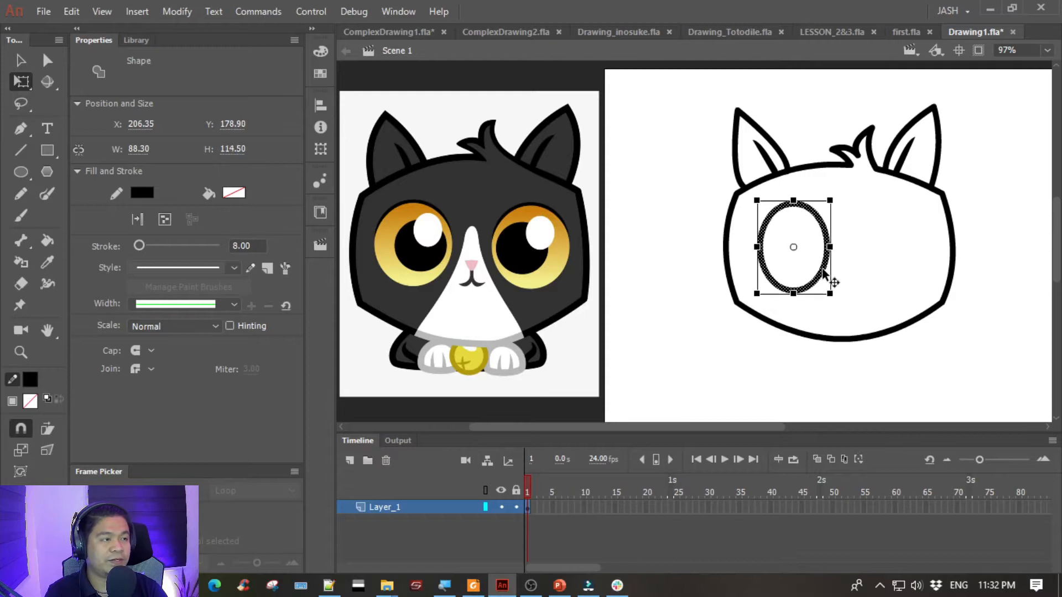
left_click(21, 60)
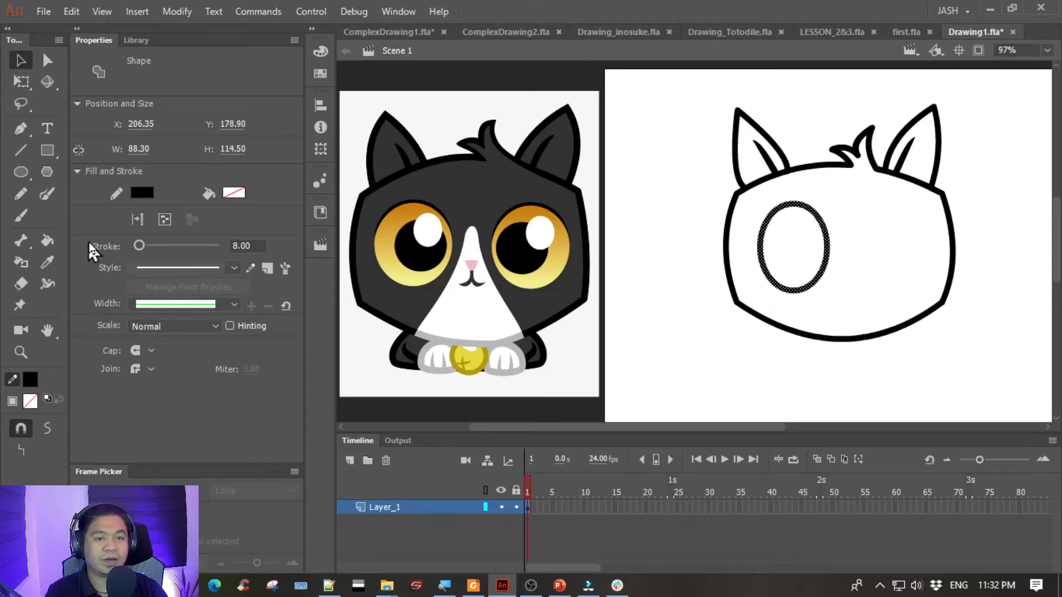
- Fill the eye oval with dark blue #333366 using the Paint Bucket tool
left_click(230, 193)
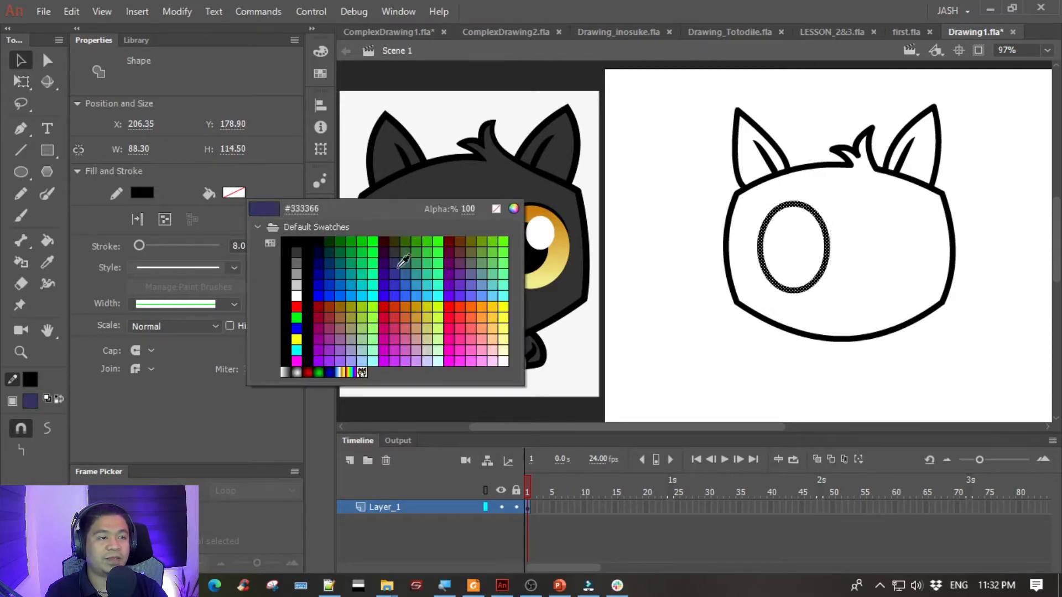
left_click(403, 260)
left_click(635, 219)
left_click(47, 240)
left_click(811, 248)
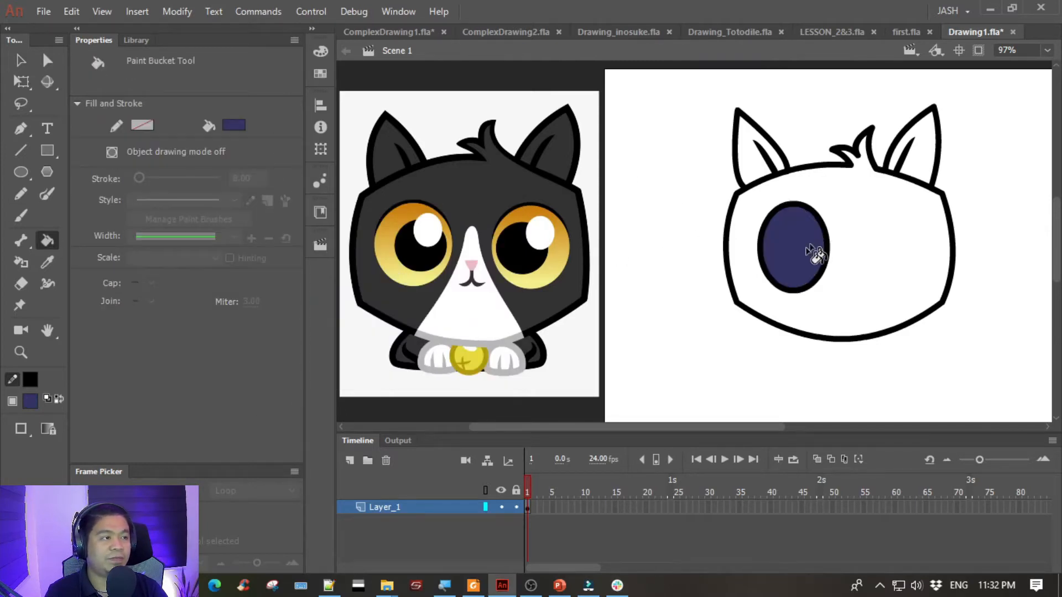
- Select the whole eye oval and remove its stroke, keeping only the fill
key("v")
left_click_drag(750, 196, 869, 301)
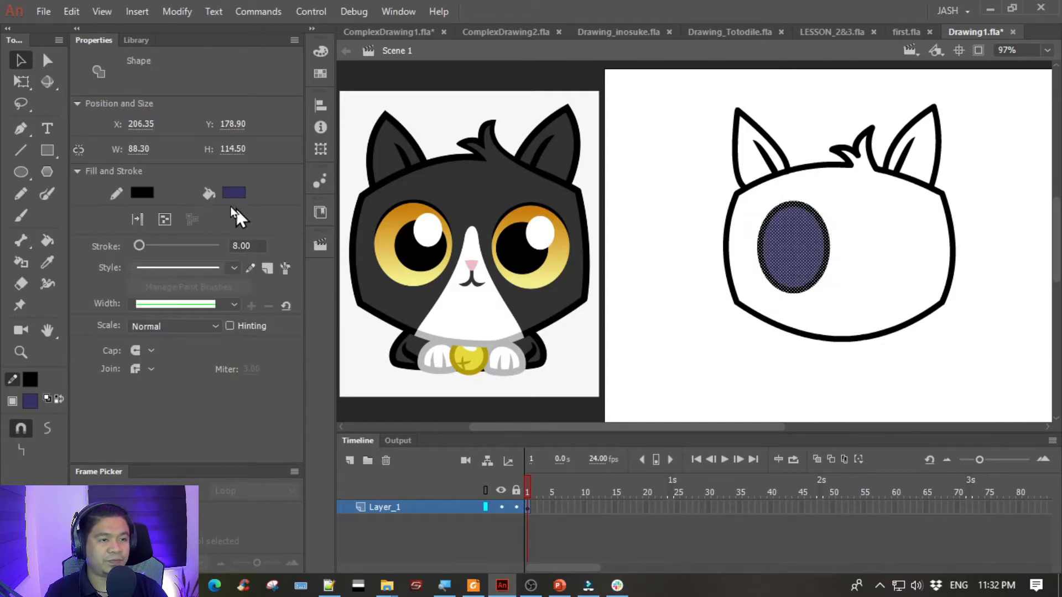
left_click(142, 193)
left_click(404, 209)
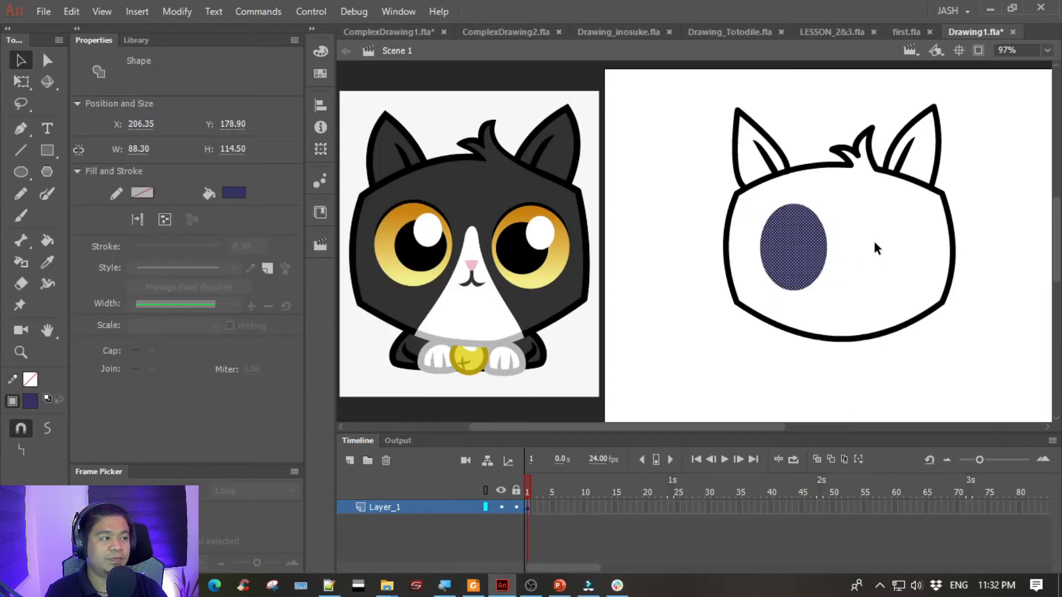
- Widen the eye oval toward the left to about 98.5 px with the Free Transform tool
left_click(875, 248)
left_click(794, 252)
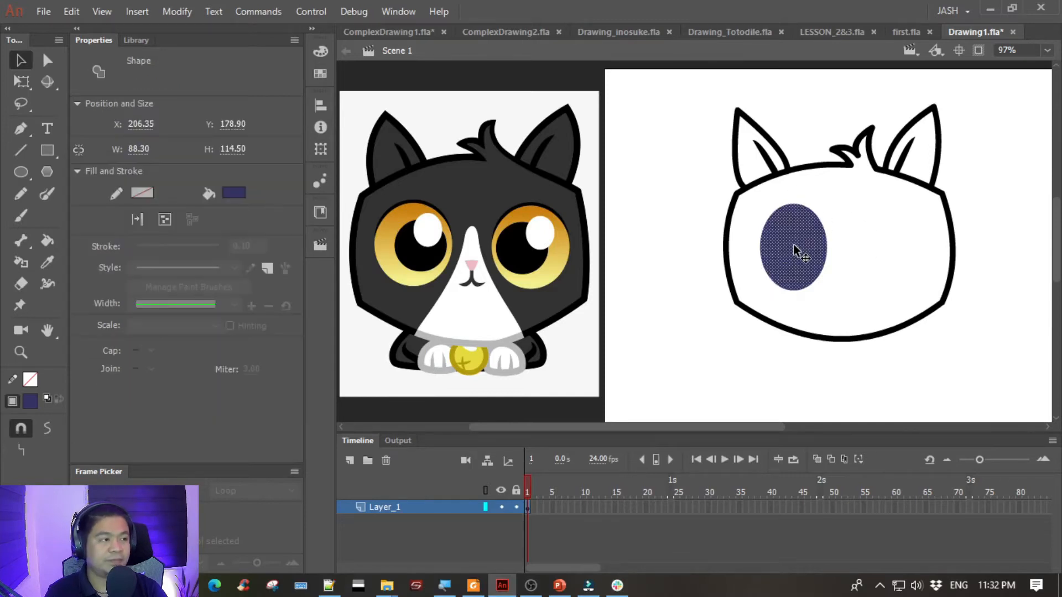
key("q")
left_click_drag(762, 248, 754, 249)
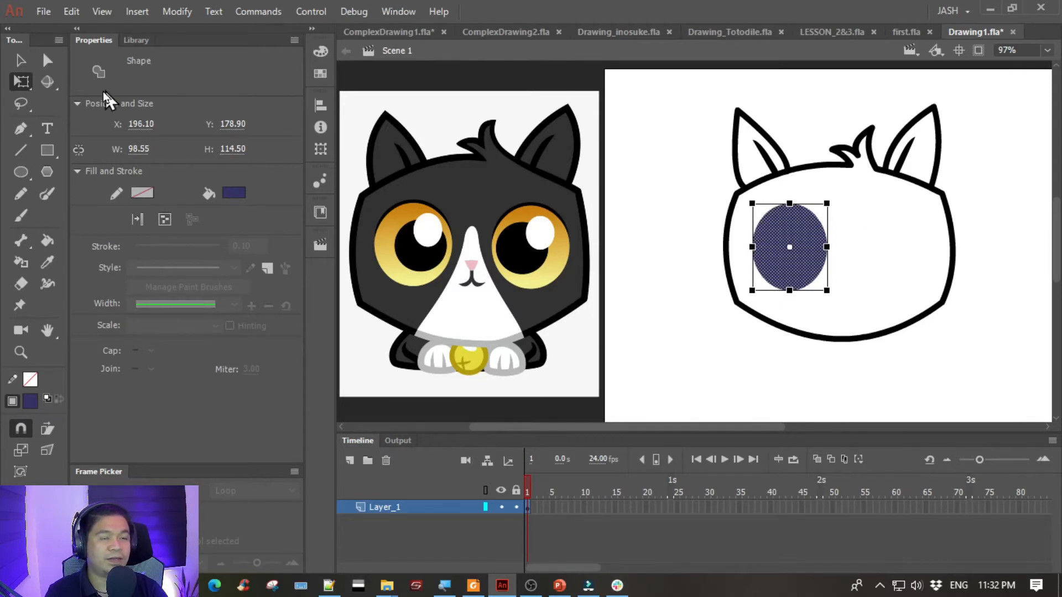
- Move the dark blue eye oval out of the head to the upper-left edge of the stage
left_click(20, 60)
left_click(705, 140)
mouse_move(680, 158)
left_mouse_down()
mouse_move(647, 152)
mouse_move(711, 158)
mouse_move(701, 156)
left_mouse_up()
left_click(811, 219)
left_click_drag(811, 221, 686, 193)
left_click(711, 355)
left_click_drag(747, 341, 680, 327)
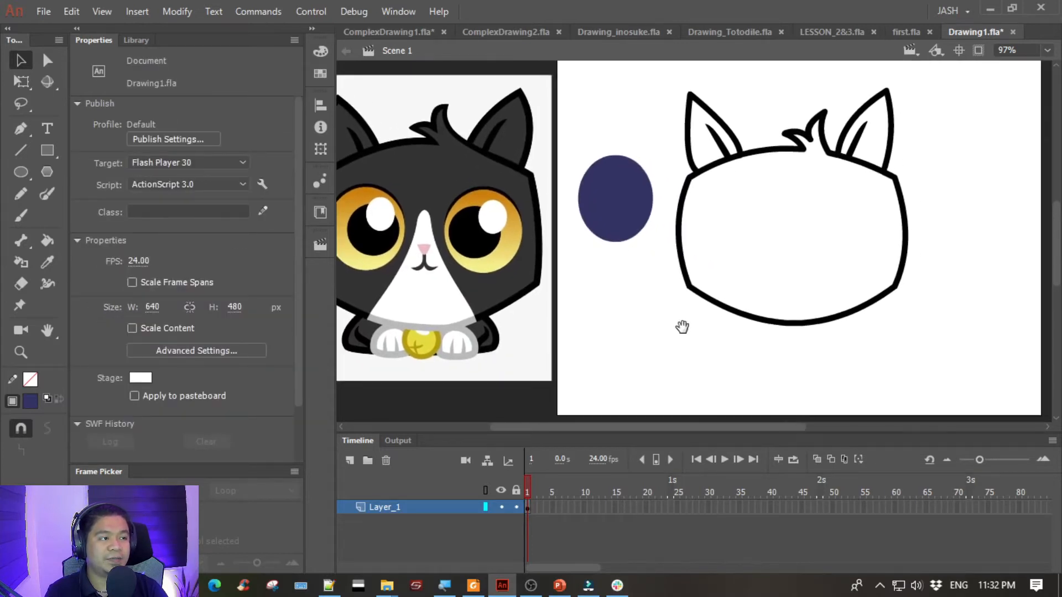
left_click_drag(822, 210, 803, 213)
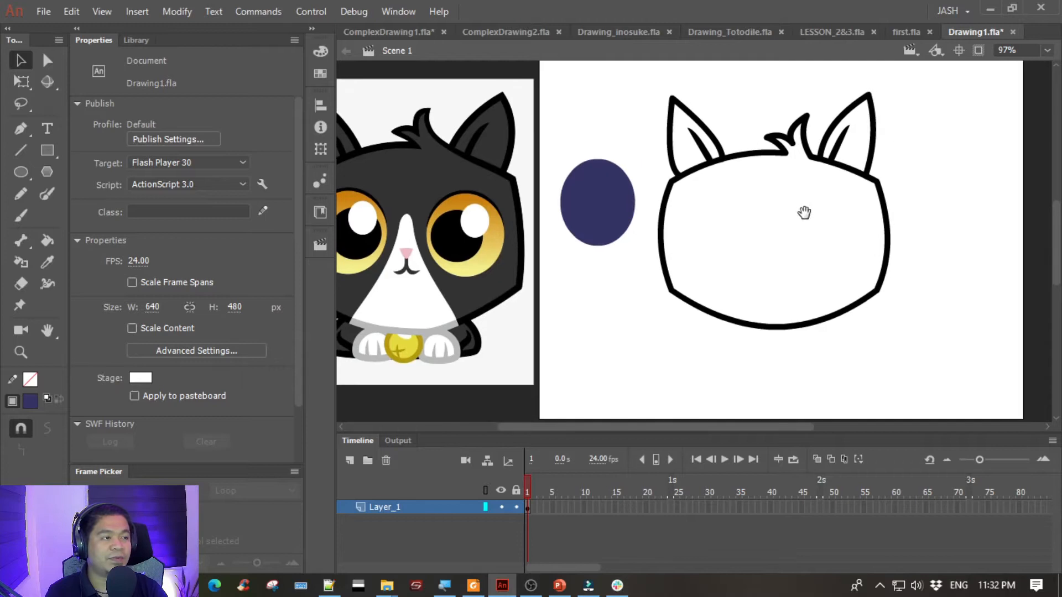
left_click_drag(651, 108, 633, 116)
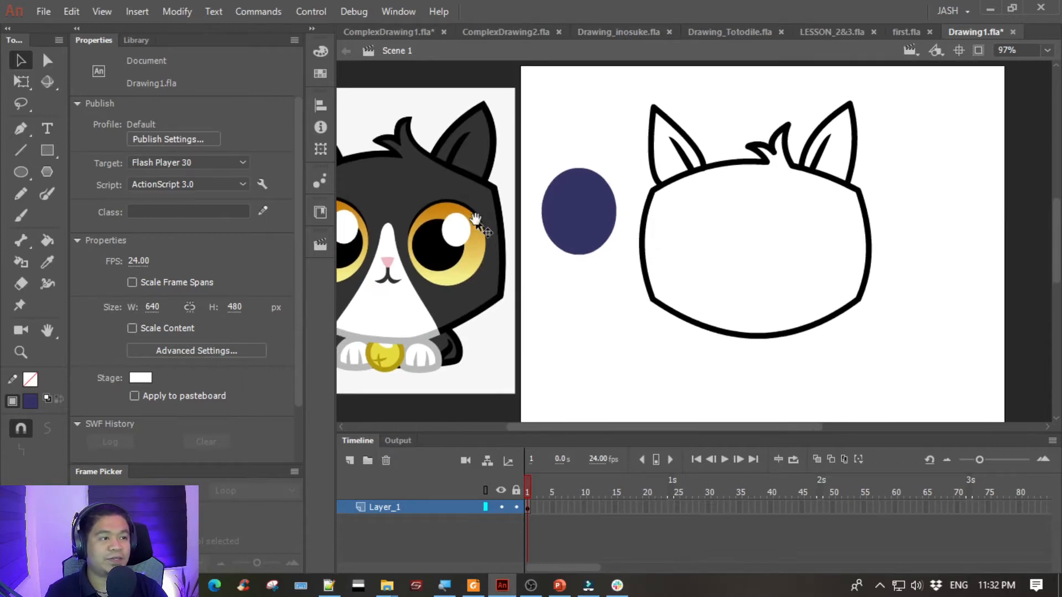
left_click_drag(520, 209, 624, 165)
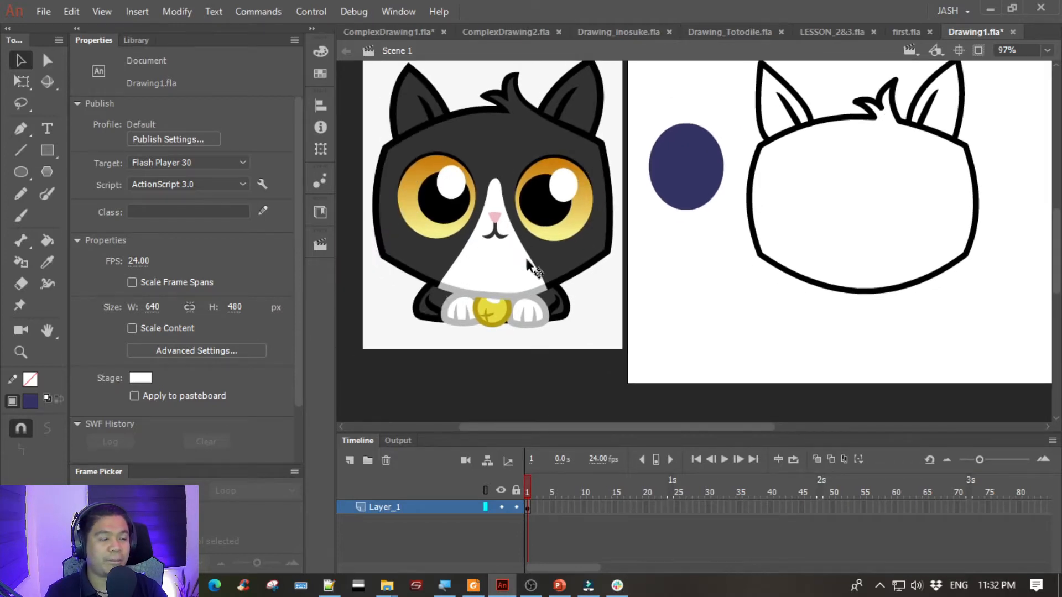
left_click_drag(740, 280, 628, 350)
left_click_drag(595, 221, 543, 157)
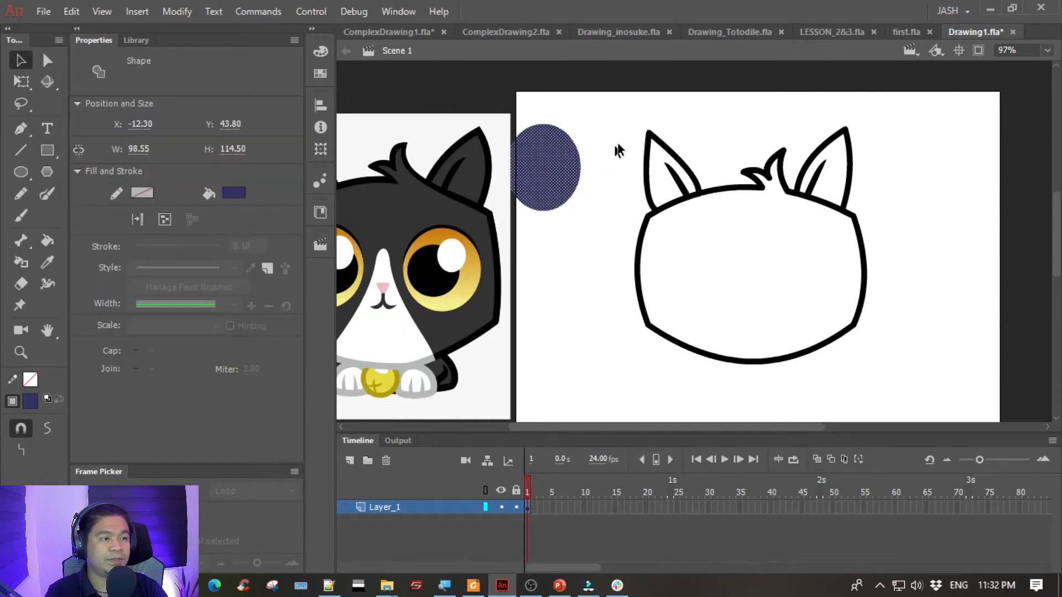
- Select the head outline with its ears and hair tuft and combine them into one group
mouse_move(605, 90)
left_mouse_down()
mouse_move(676, 202)
mouse_move(982, 432)
left_mouse_up()
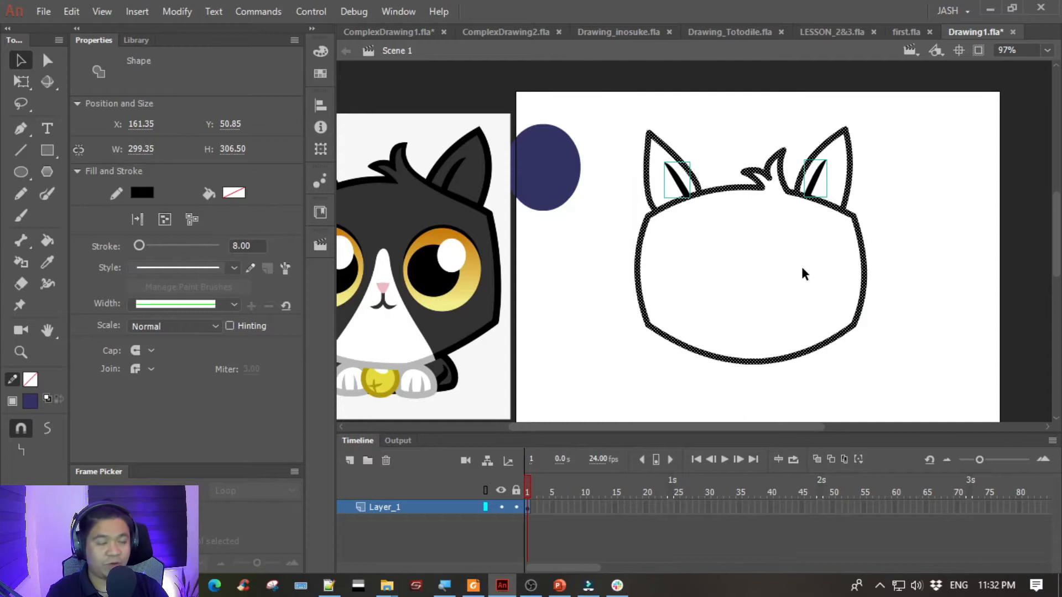
key("ctrl+g")
left_click(582, 269)
- Draw a vertical guide line about 400 px long through the head and make it a group
left_click(21, 150)
left_click_drag(712, 107, 764, 410)
left_click(21, 60)
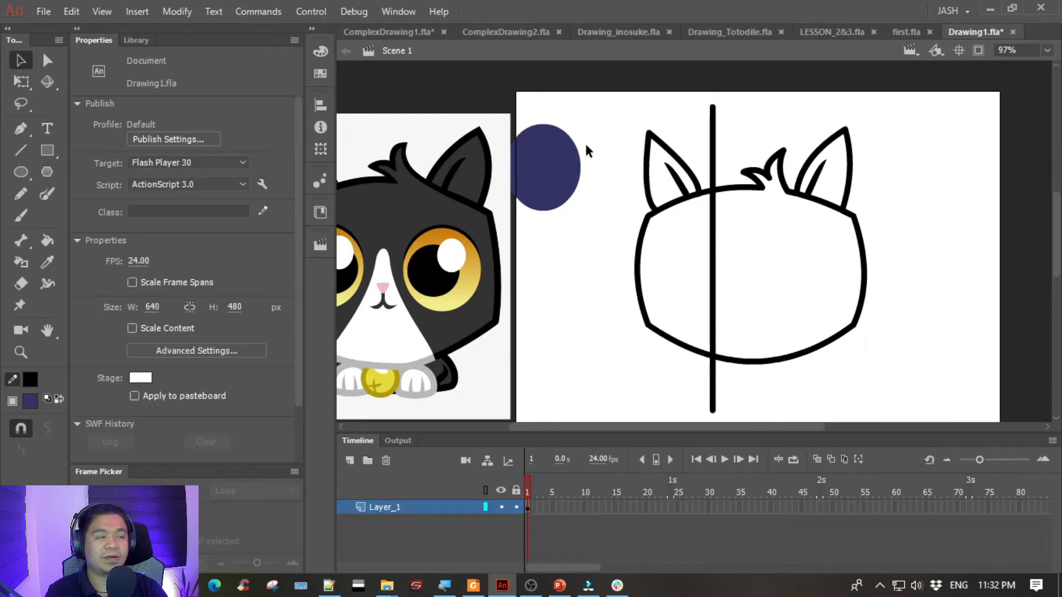
left_click(712, 126)
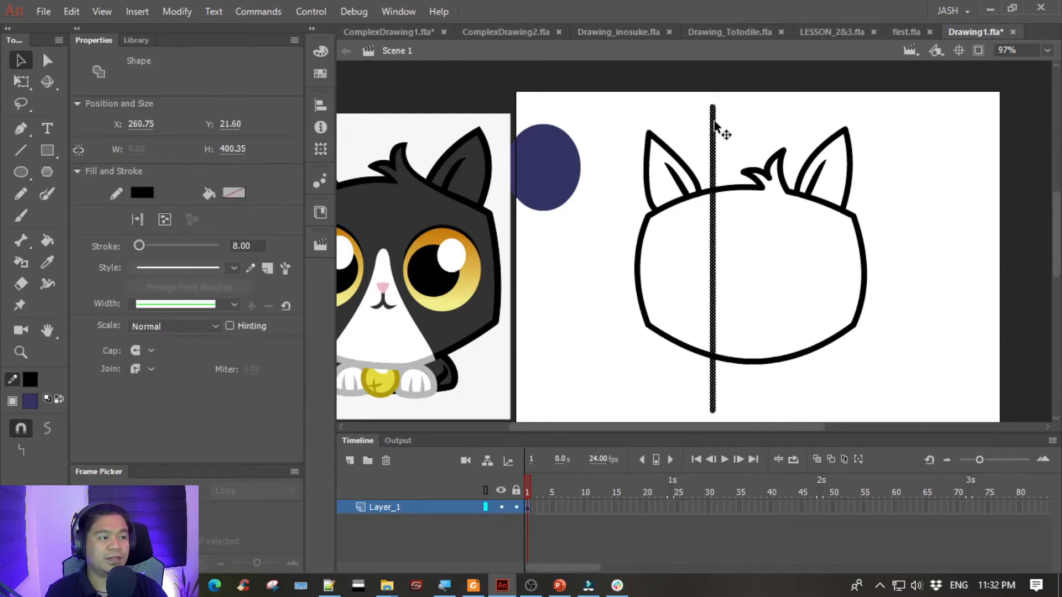
left_click(720, 127)
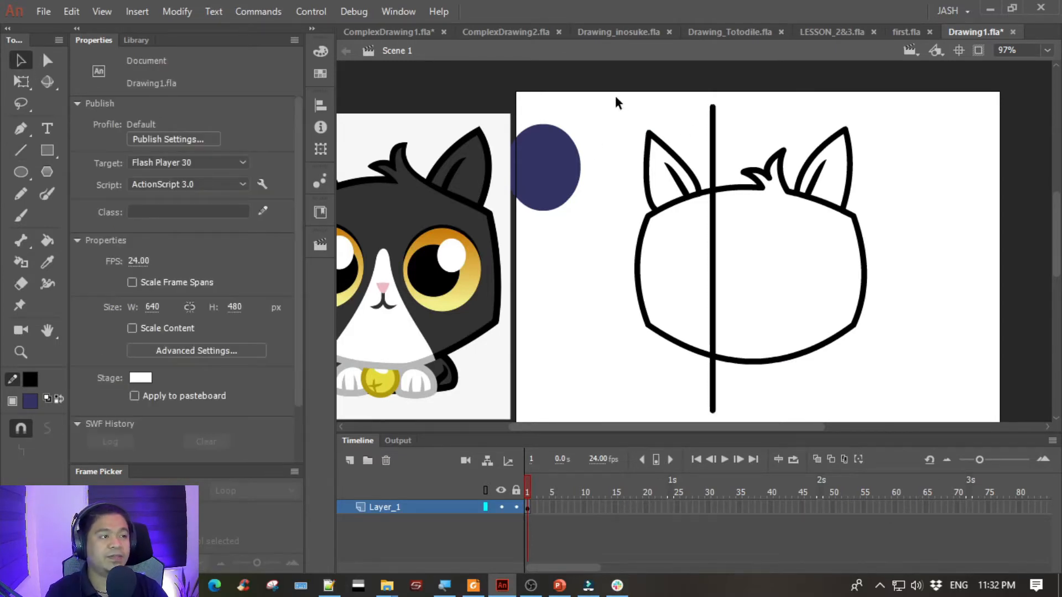
- Align the head group and the vertical guide line to the stage's horizontal and vertical center
left_click_drag(608, 84, 946, 465)
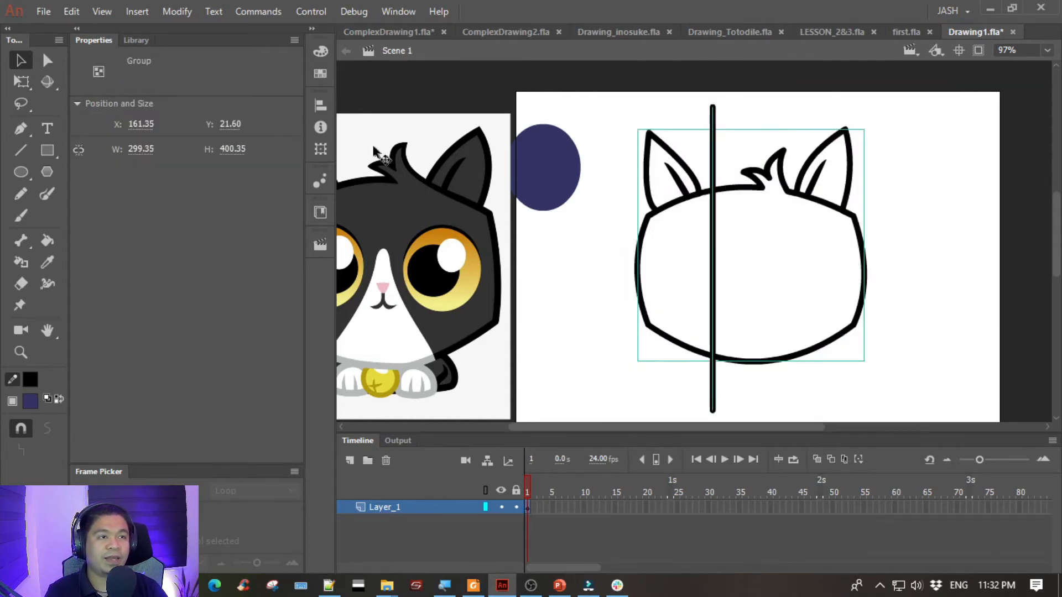
left_click(320, 105)
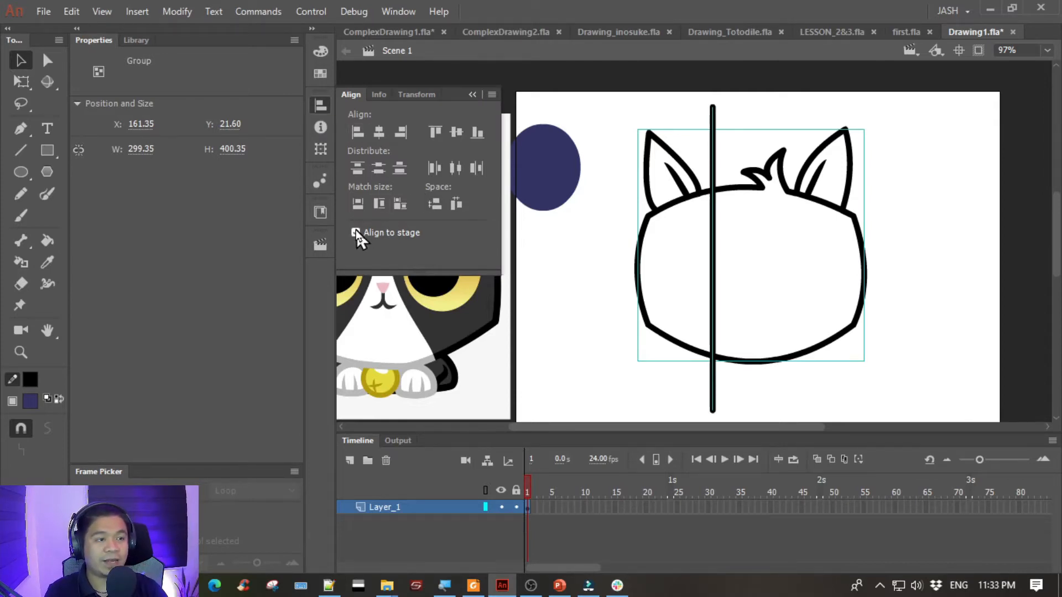
left_click(376, 133)
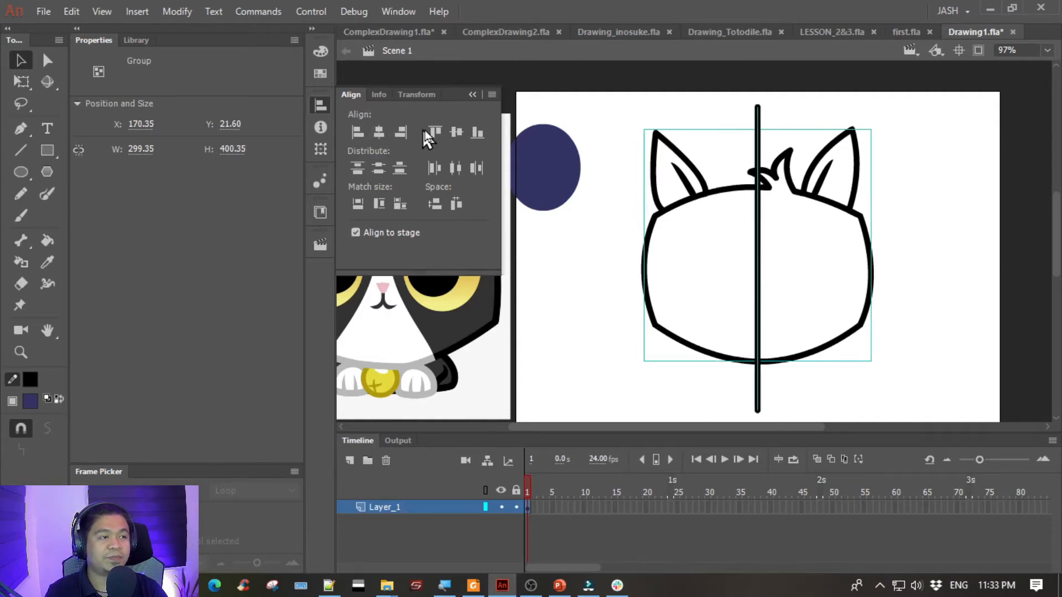
left_click(458, 132)
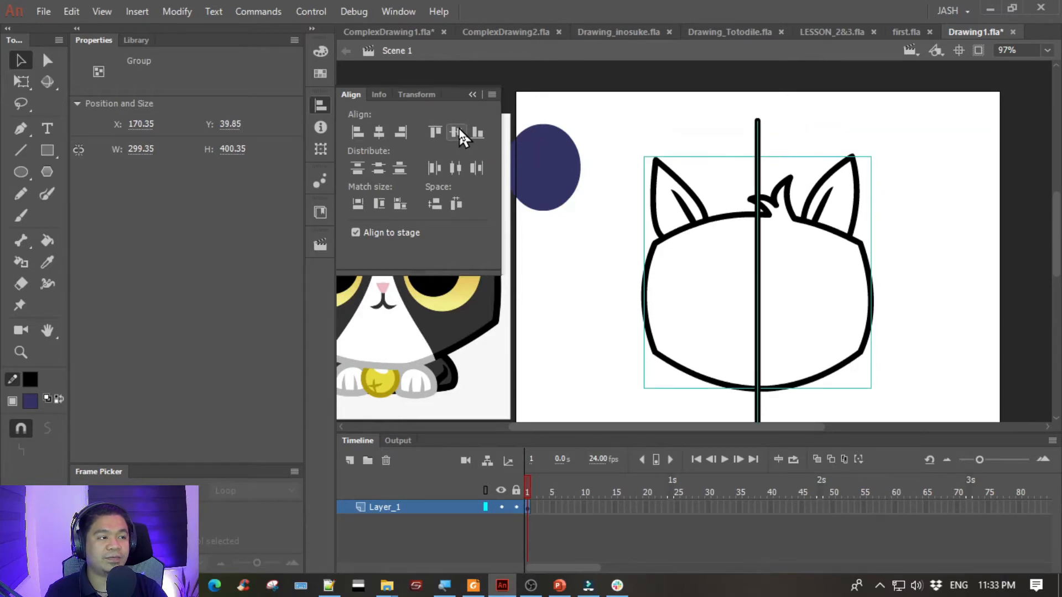
left_click(590, 328)
- Recolor the vertical guide line inside its group to bright green #00FF00 and set its stroke width to 2
left_click_drag(595, 341, 605, 304)
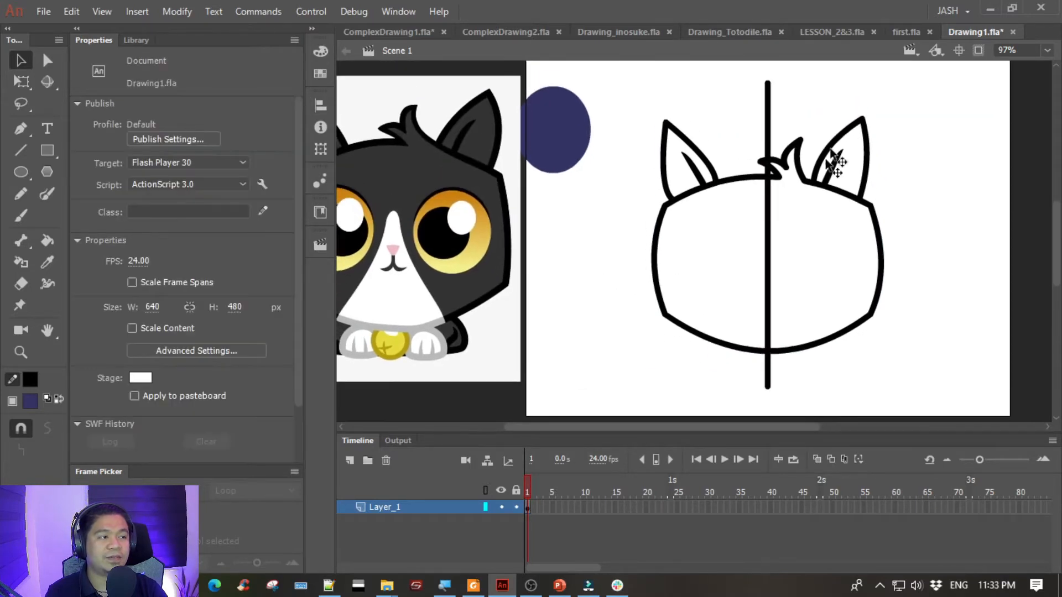
left_click(766, 107)
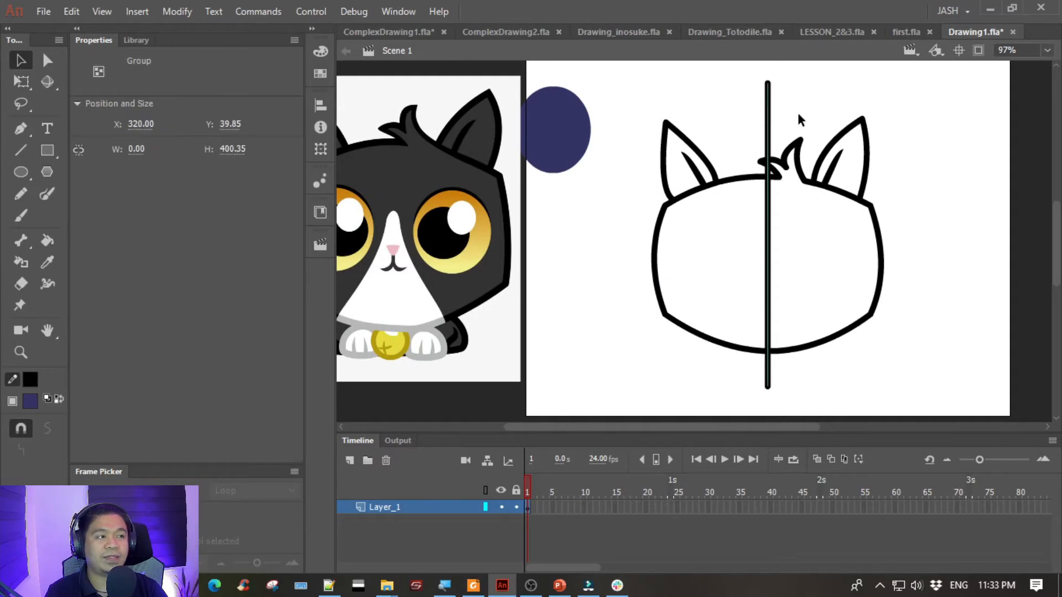
double_click(768, 115)
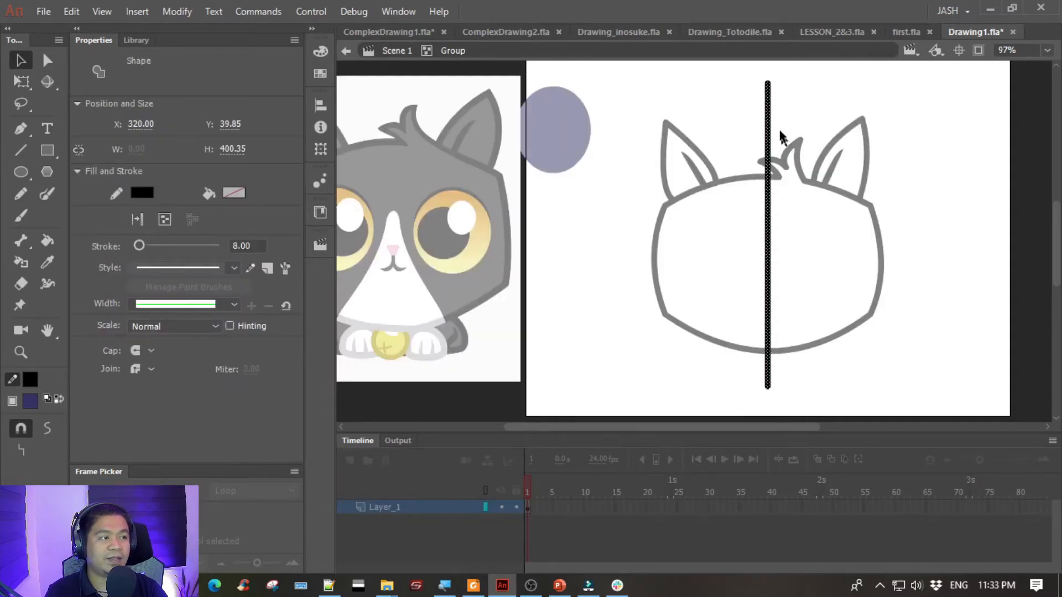
left_click(141, 192)
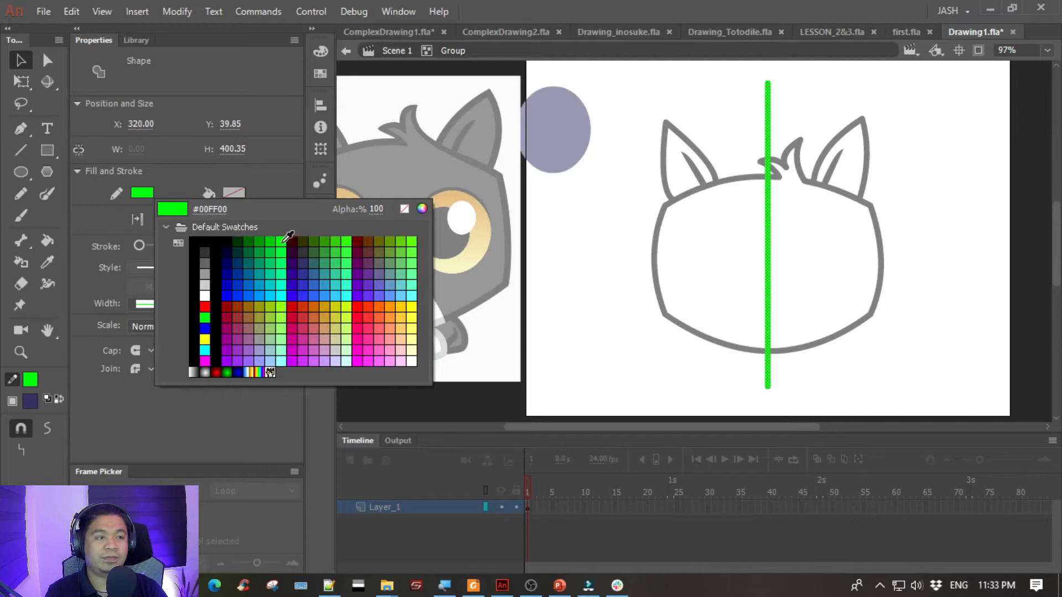
left_click(285, 244)
left_click(255, 245)
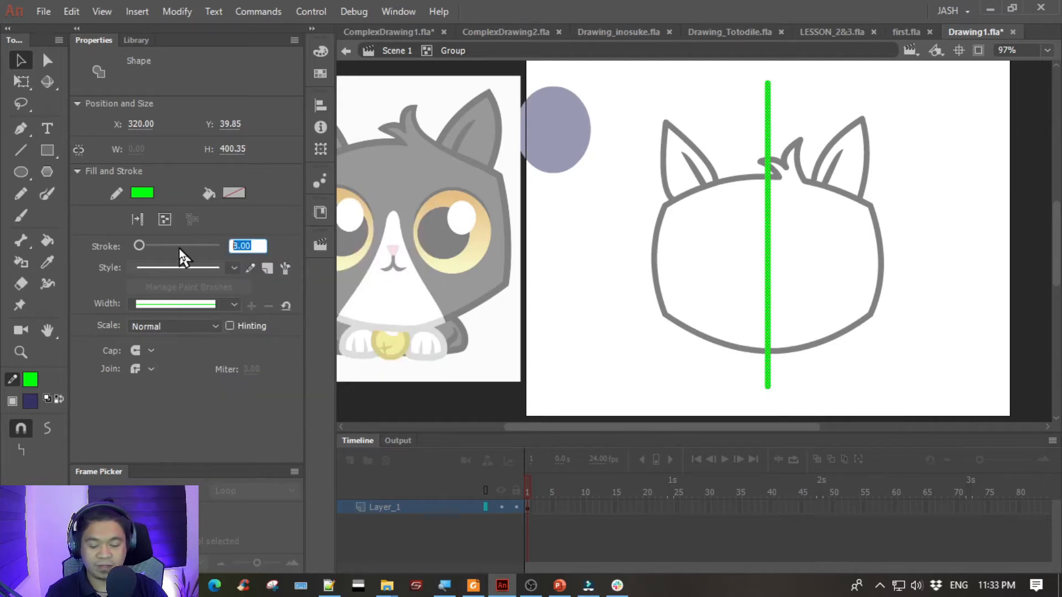
type("2")
key("Return")
double_click(621, 183)
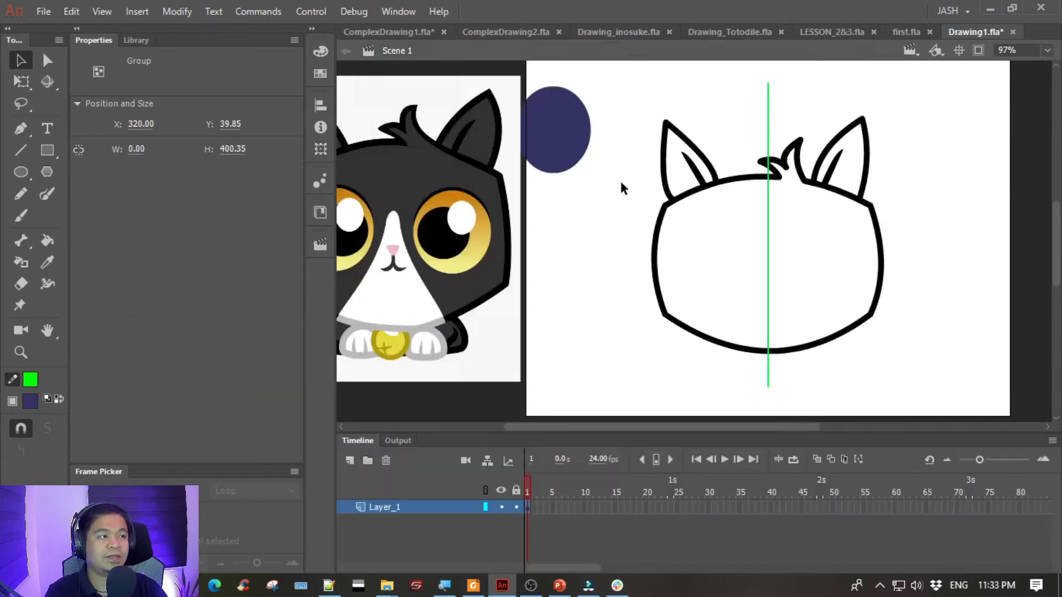
- Move the green guide line onto a new layer above Layer_1 at the same position, and lock Layer_1
left_click(770, 111)
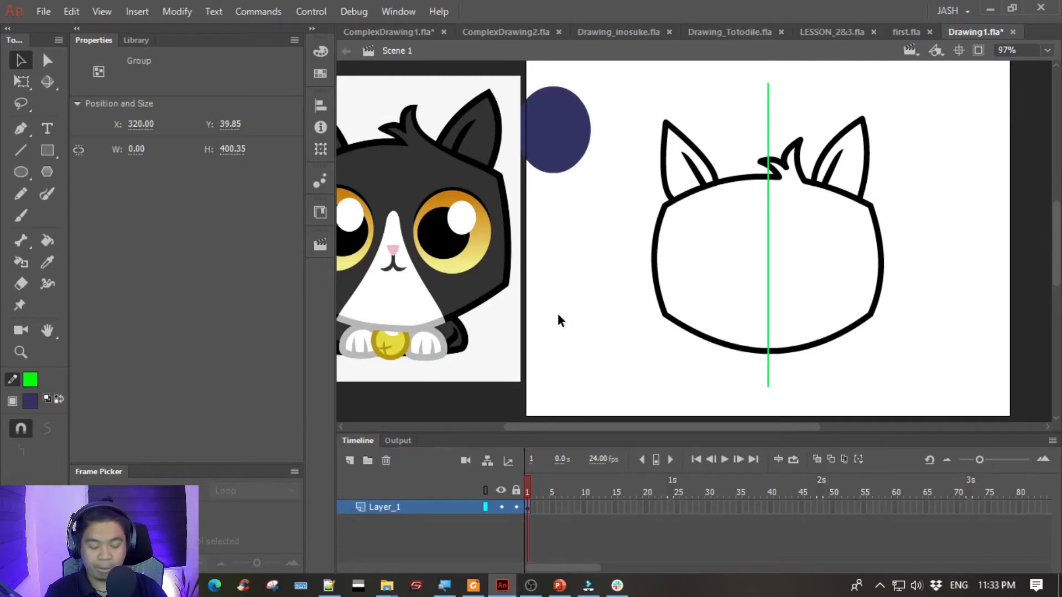
key("Delete")
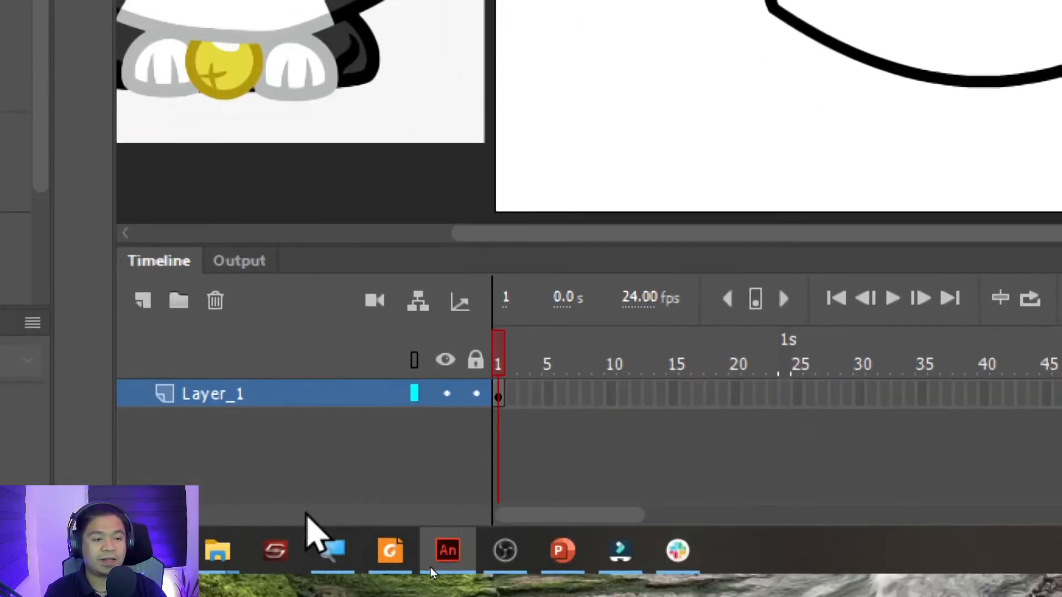
left_click(144, 299)
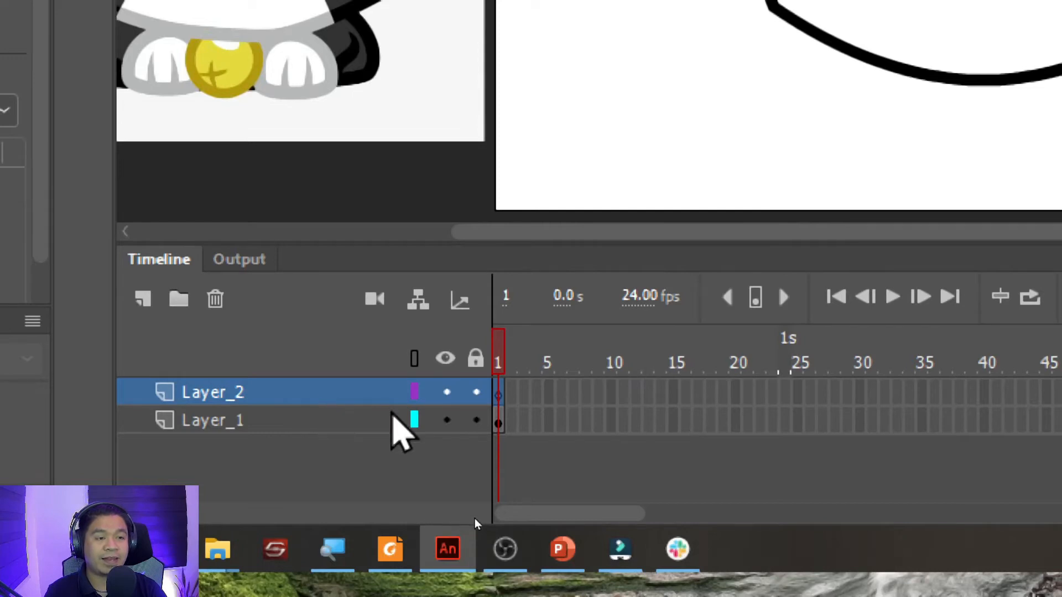
left_click(475, 421)
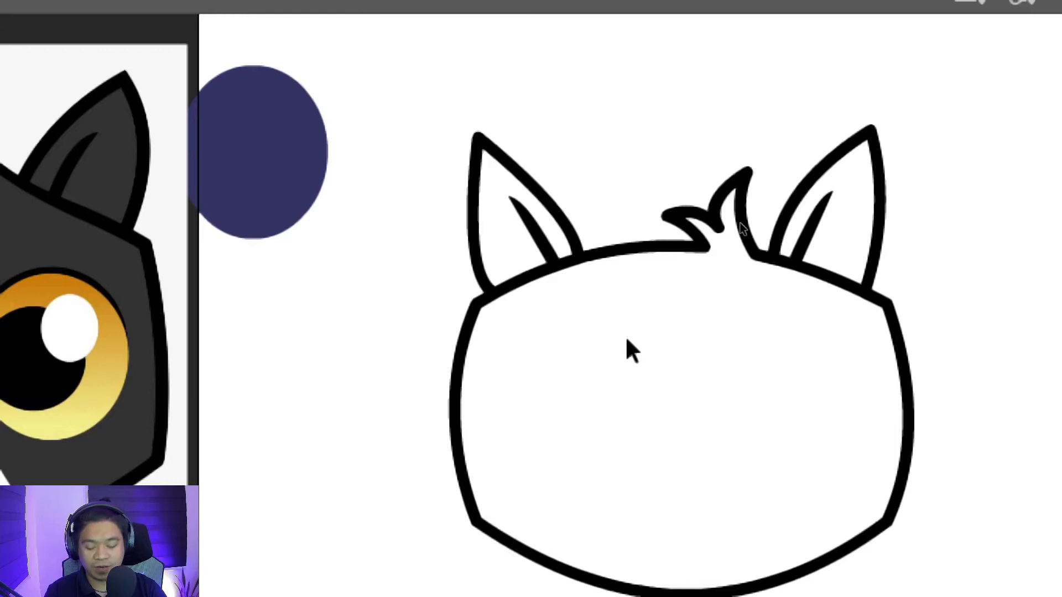
key("ctrl+z")
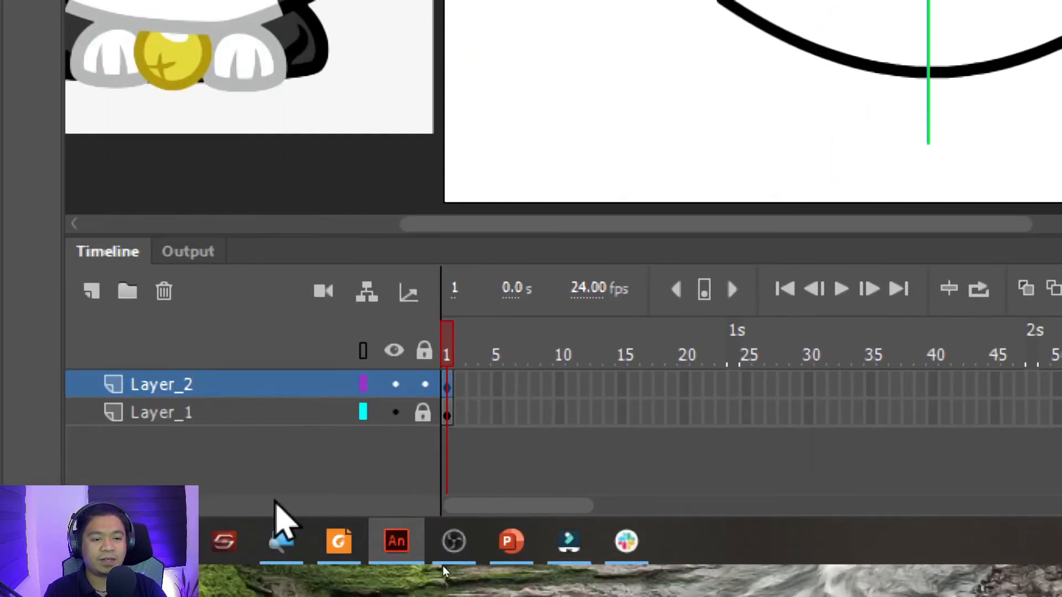
- Rename the guide line's layer "center" and lock it, then unlock Layer_1
double_click(166, 387)
type("ce")
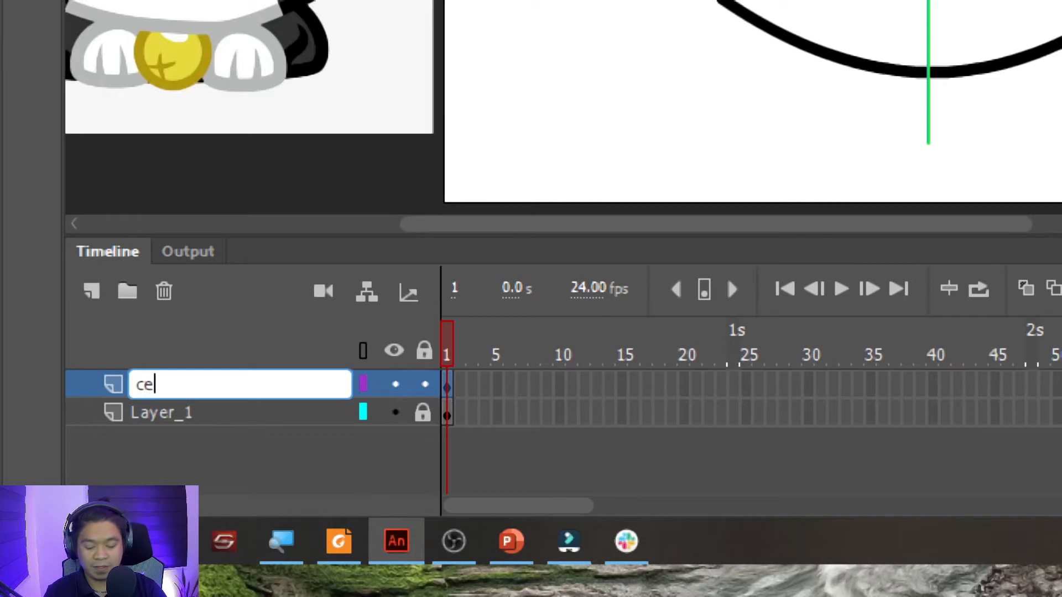
type("nter")
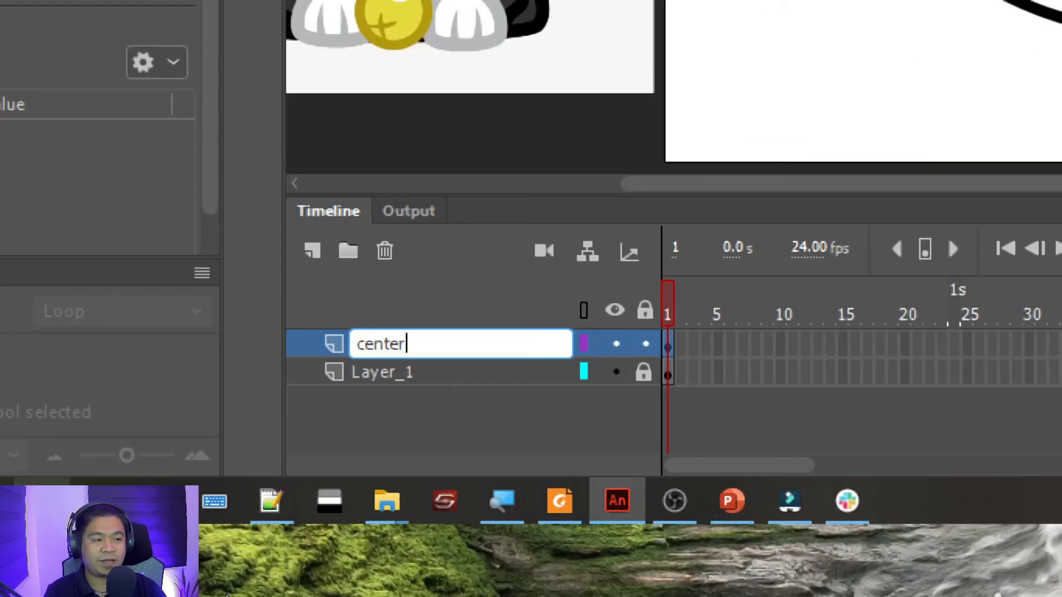
key("Return")
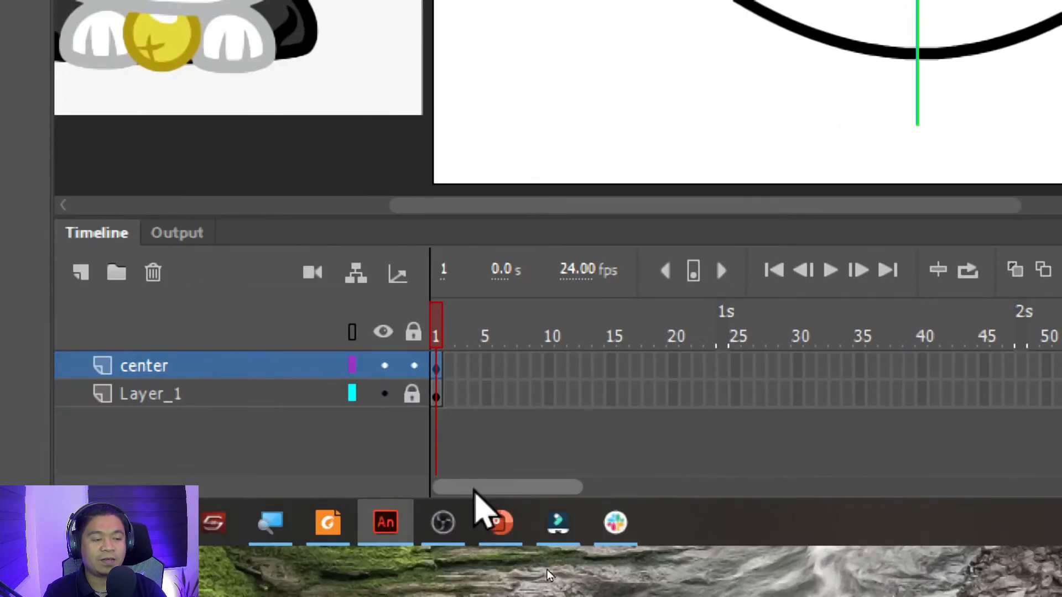
left_click(390, 467)
left_click(392, 438)
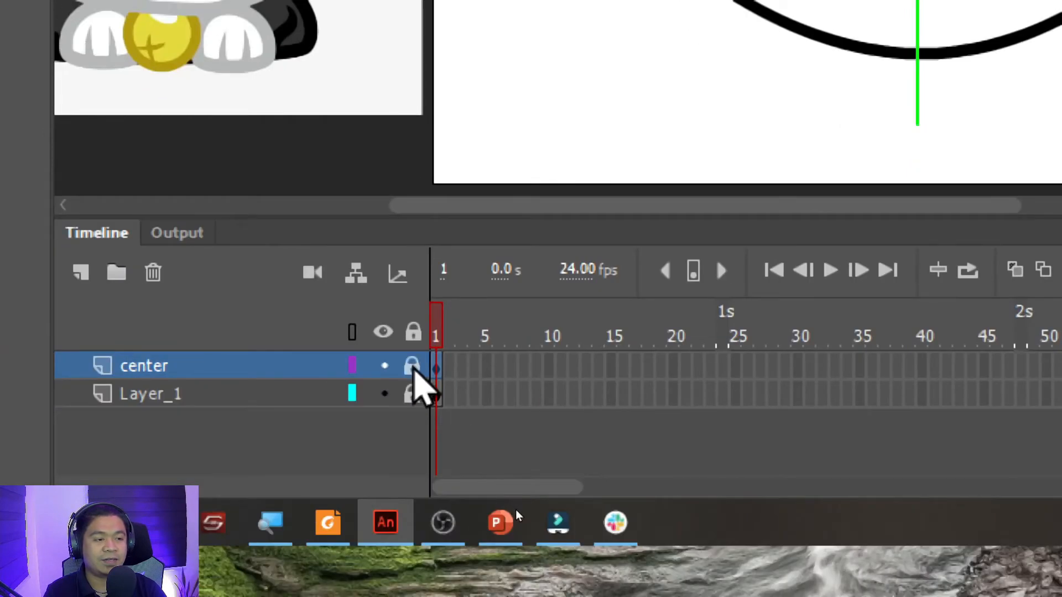
- Rename Layer_1 as "drawing" and clear the selection on the stage
left_click(244, 394)
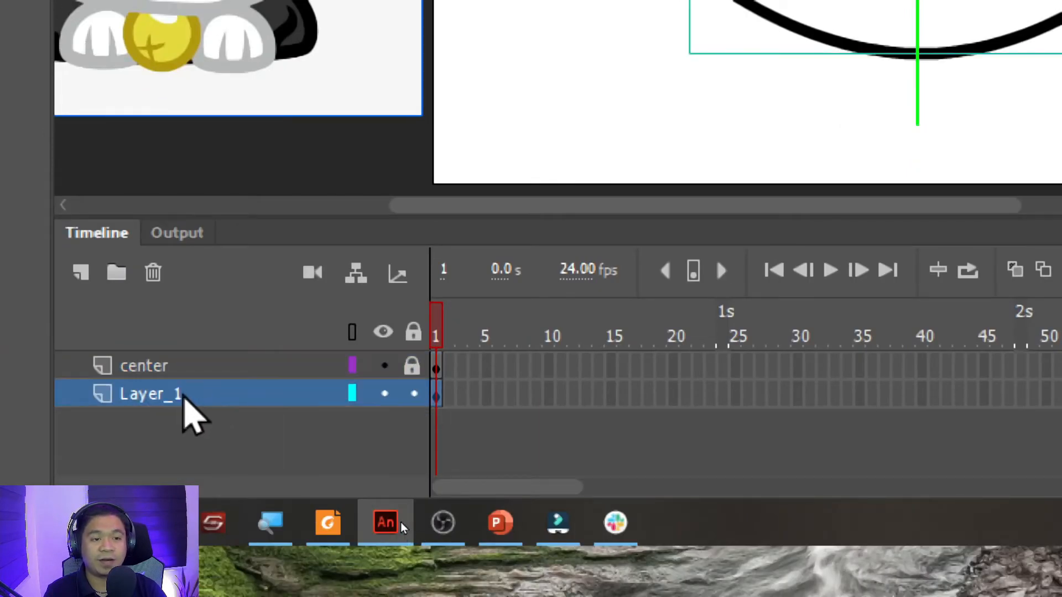
double_click(172, 395)
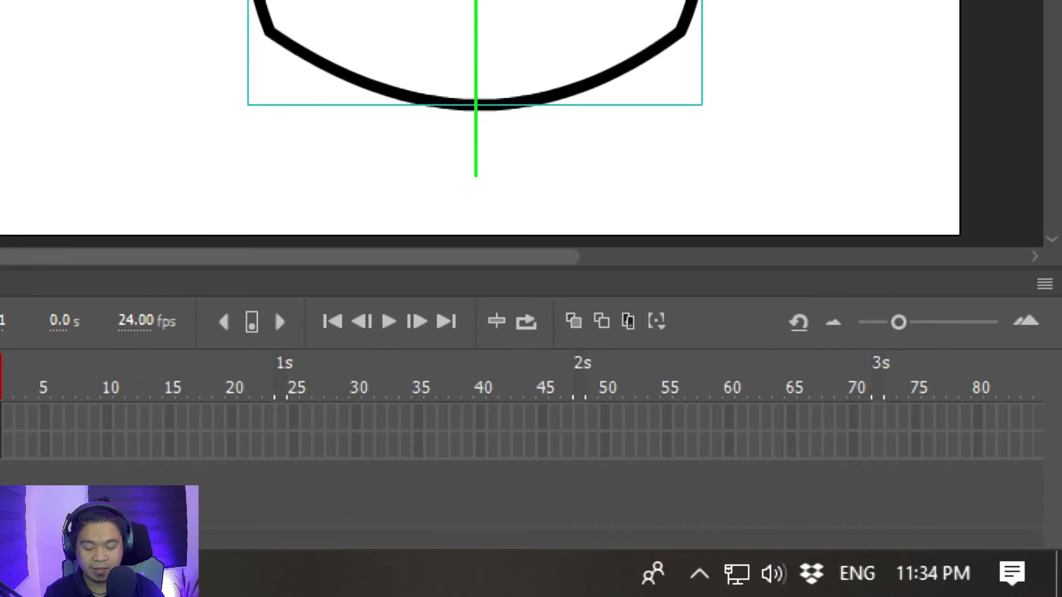
type("drawing")
key("Return")
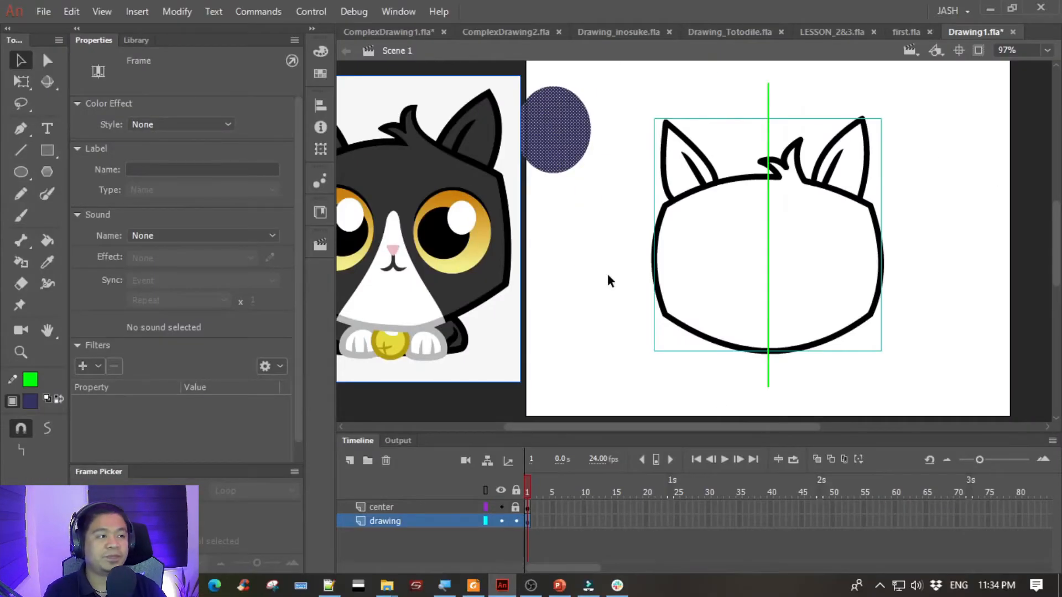
left_click(607, 275)
mouse_move(609, 293)
left_mouse_down()
mouse_move(588, 284)
mouse_move(615, 287)
left_mouse_up()
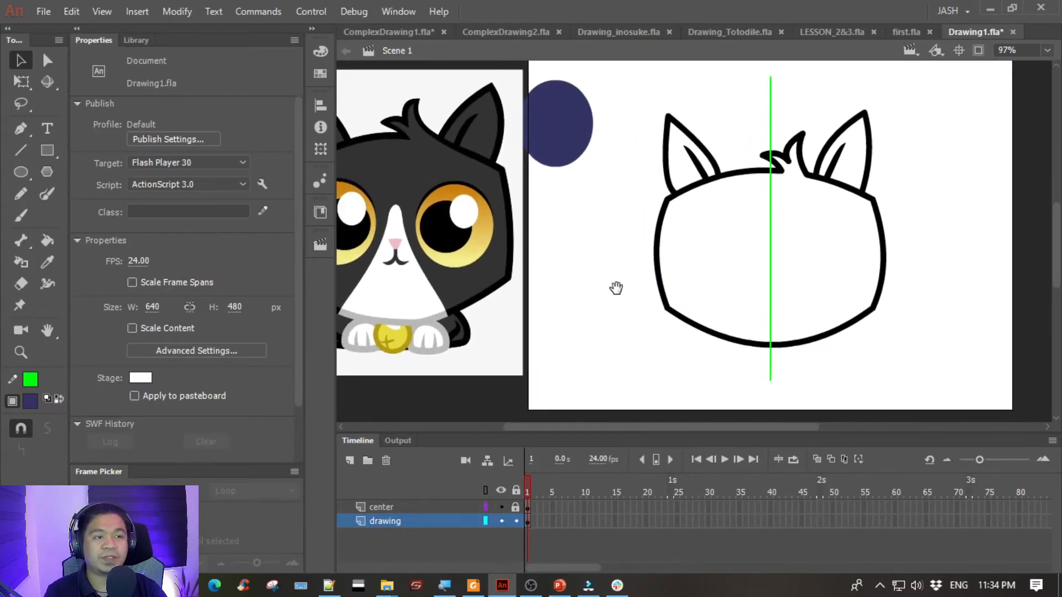
left_click_drag(546, 284, 614, 297)
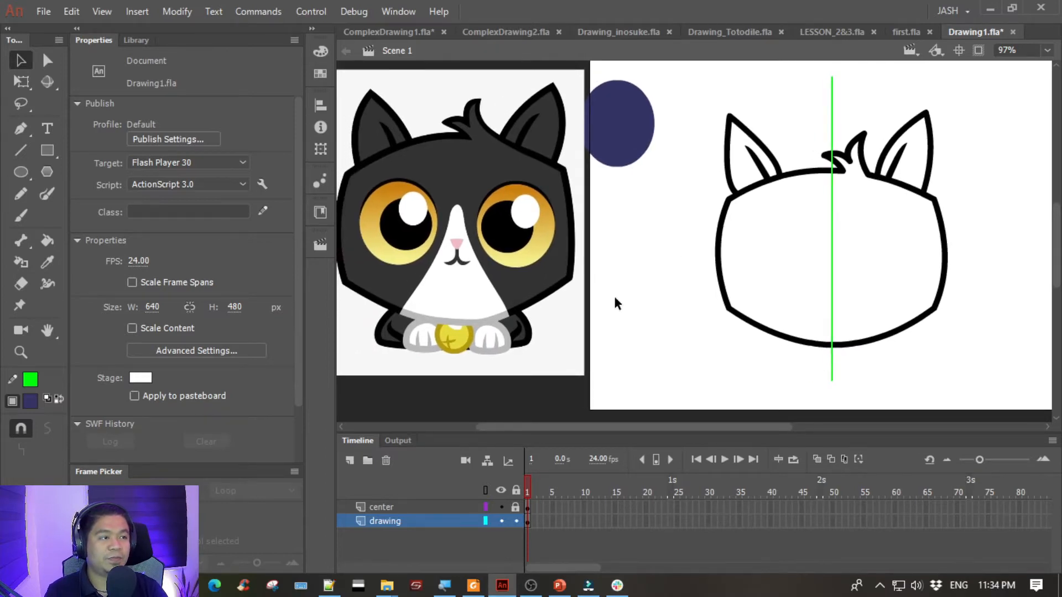
left_click(24, 125)
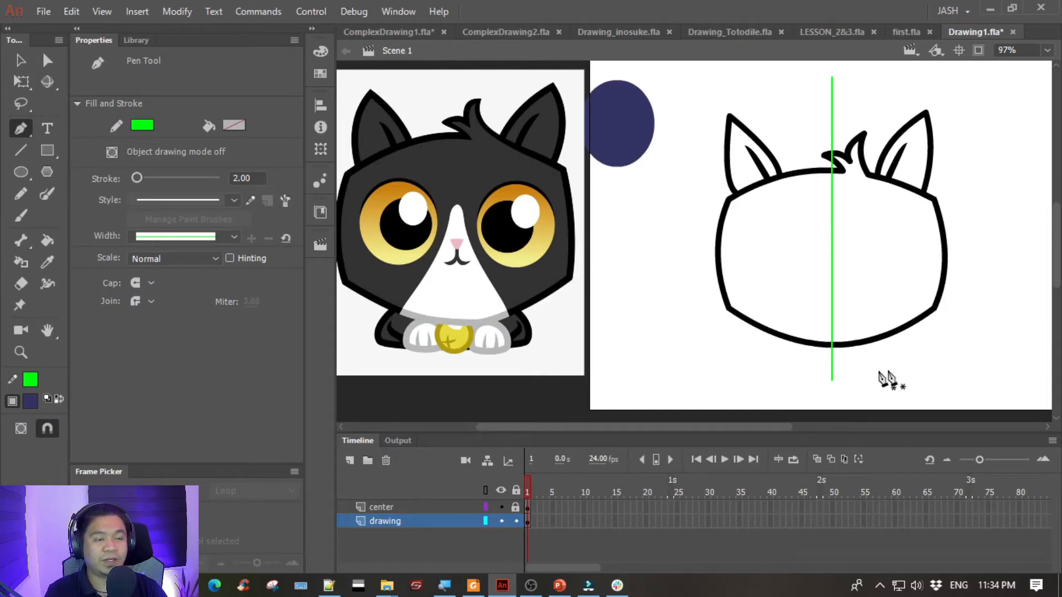
left_click(779, 342)
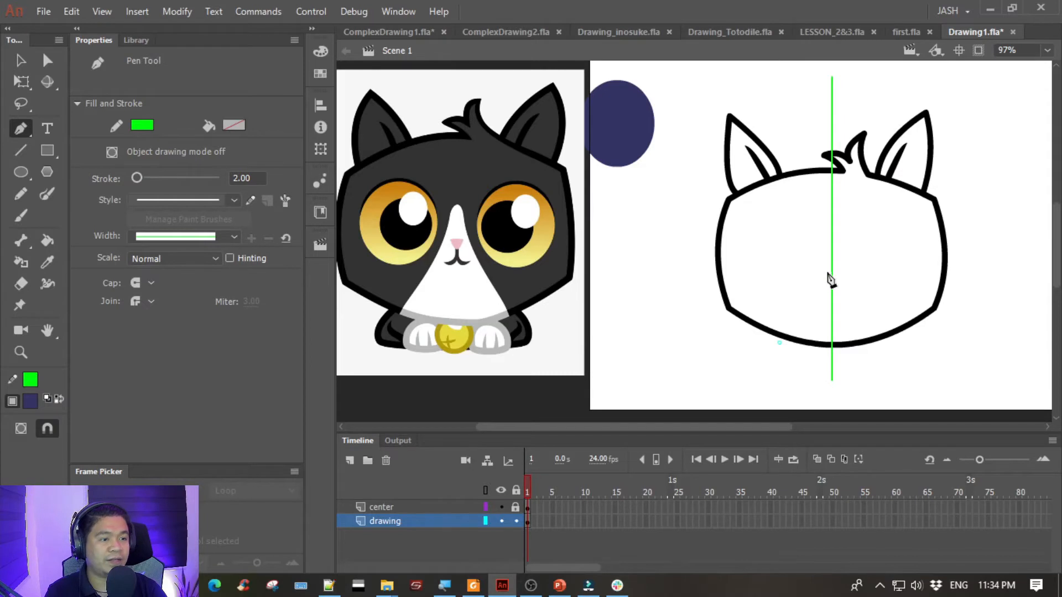
left_click_drag(807, 289, 819, 244)
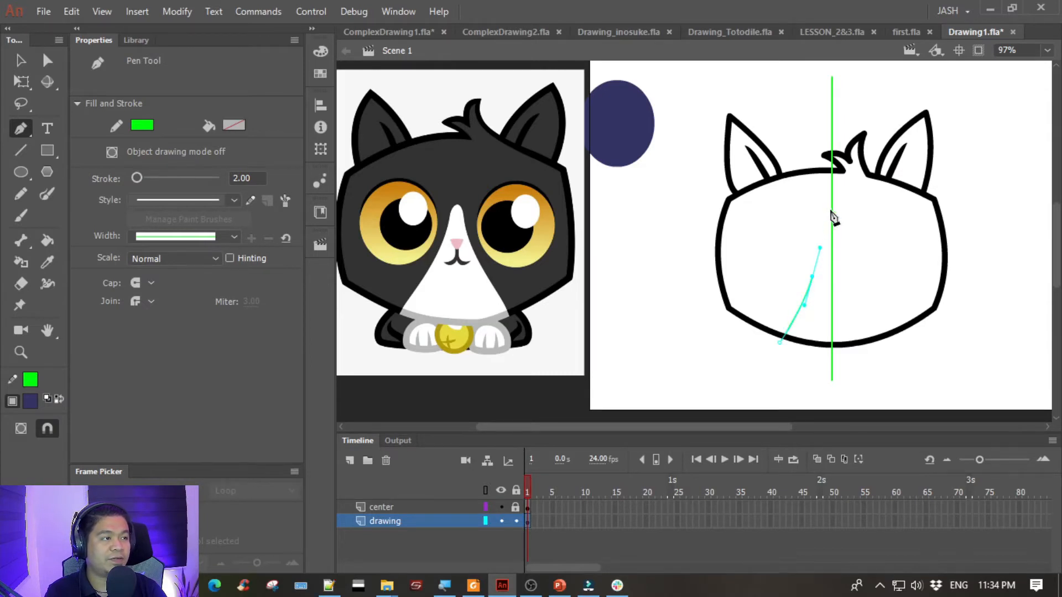
key("ctrl+z")
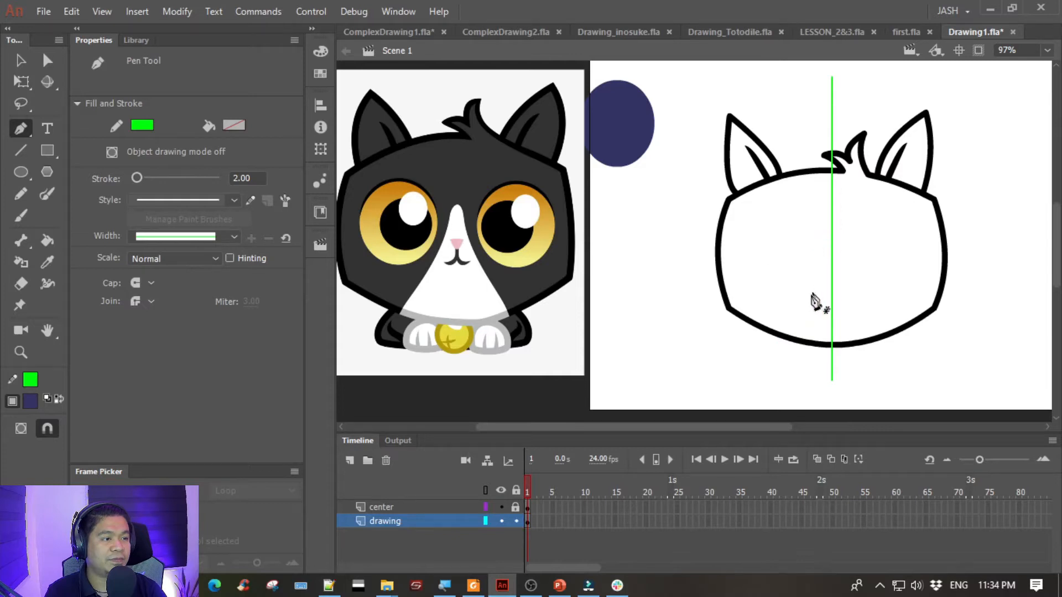
- Draw the white face patch's left edge with the Pen tool, about 68 by 150 px, from the head's lower outline up to the guide line
left_click(779, 343)
left_click_drag(813, 283, 823, 261)
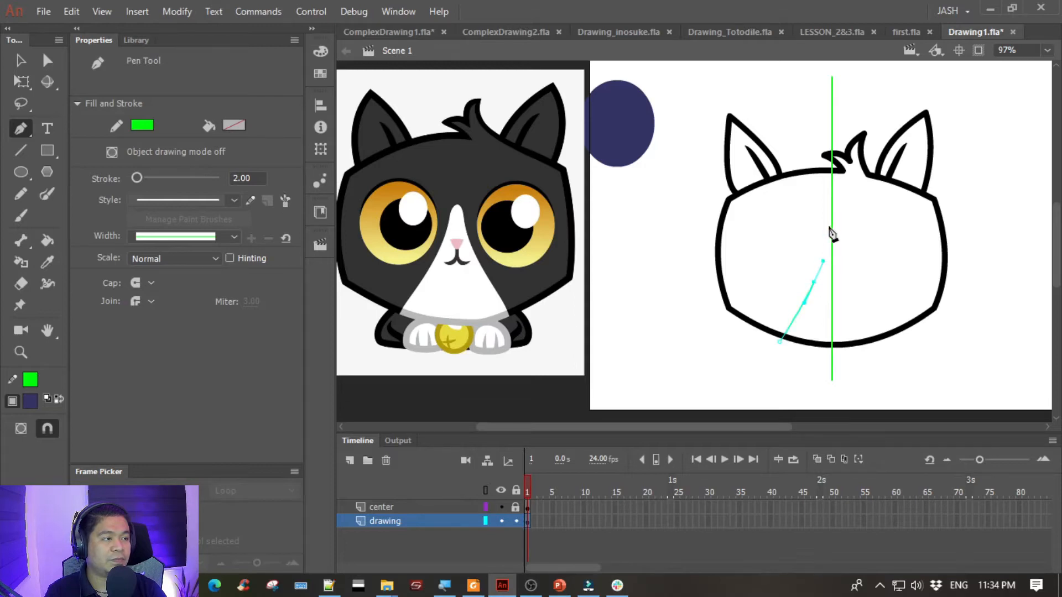
left_click_drag(831, 225, 831, 227)
key("ctrl+z")
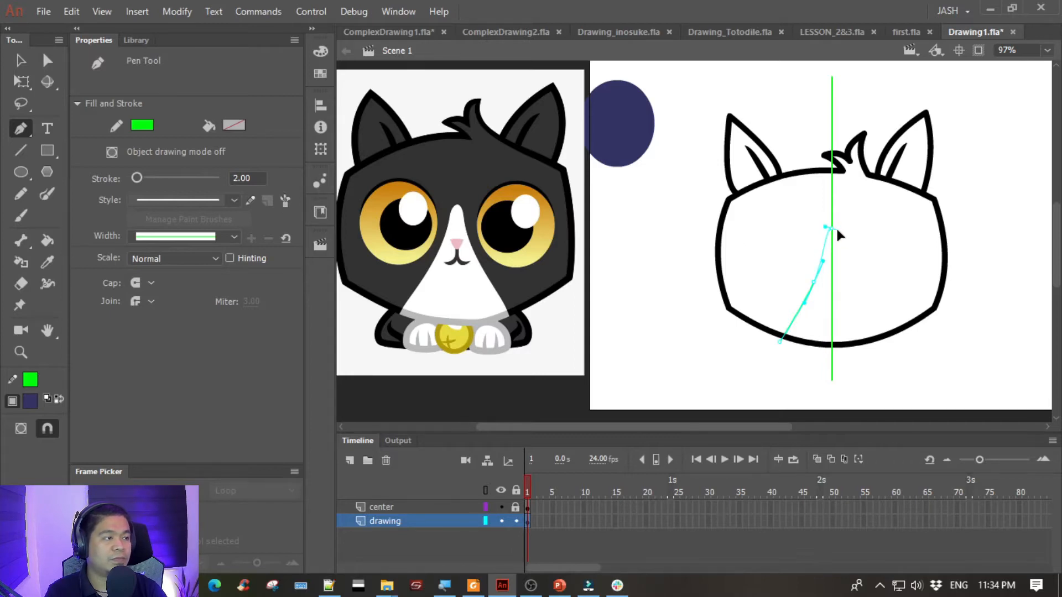
left_click_drag(839, 232, 839, 231)
key("Escape")
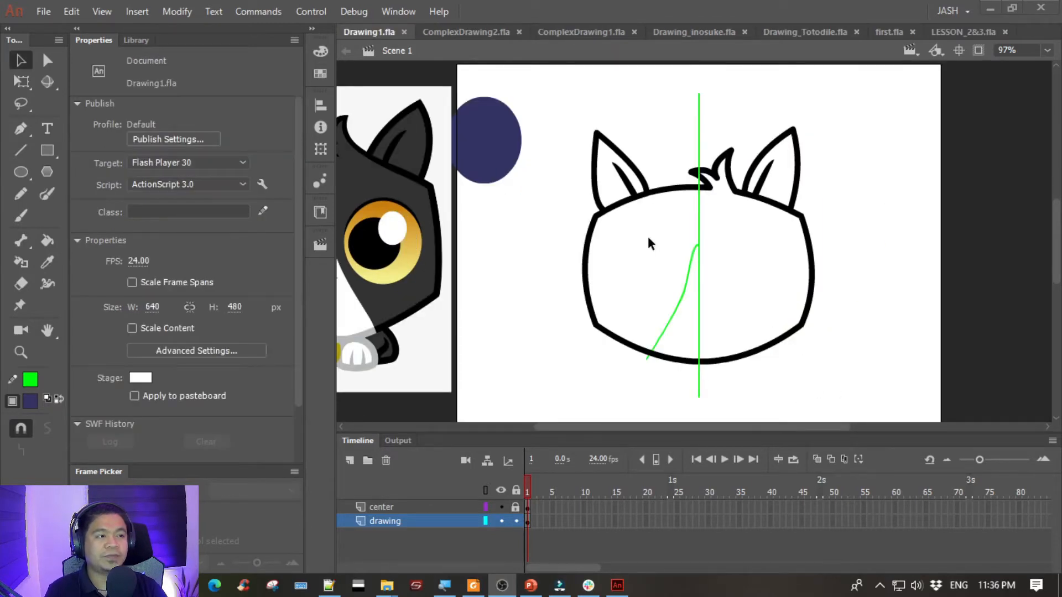
- Change the stroke color of the face patch curve to black #000000
left_click(554, 237)
mouse_move(525, 233)
left_mouse_down()
mouse_move(575, 214)
mouse_move(549, 209)
left_mouse_up()
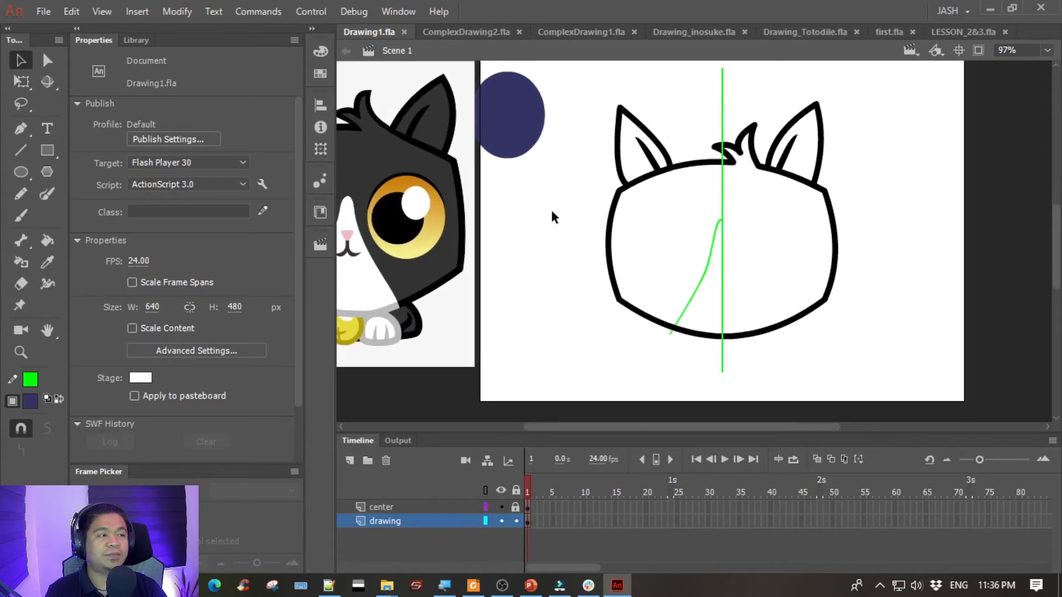
left_click(703, 286)
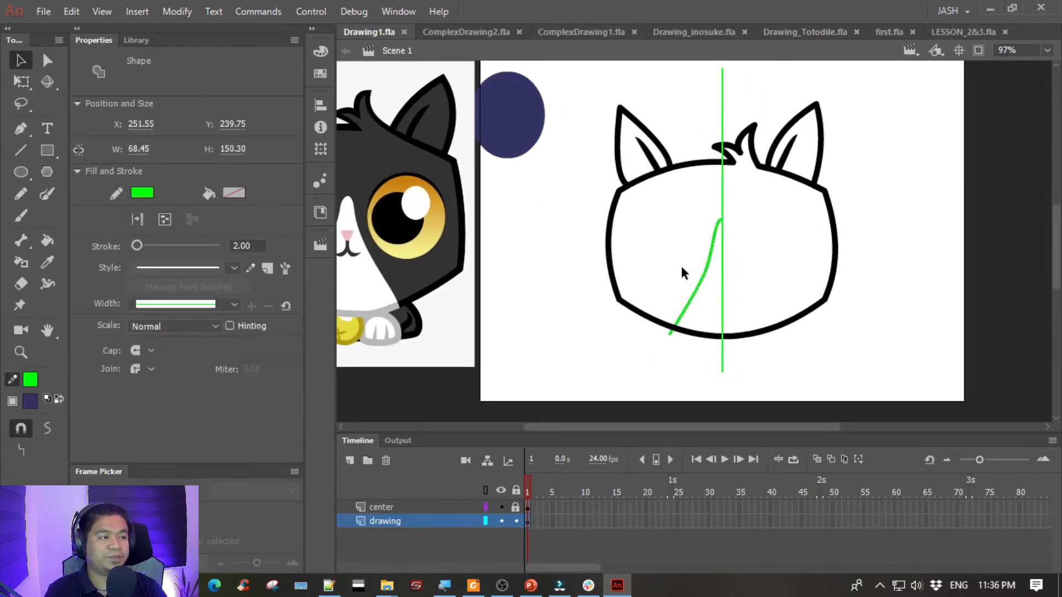
left_click(145, 195)
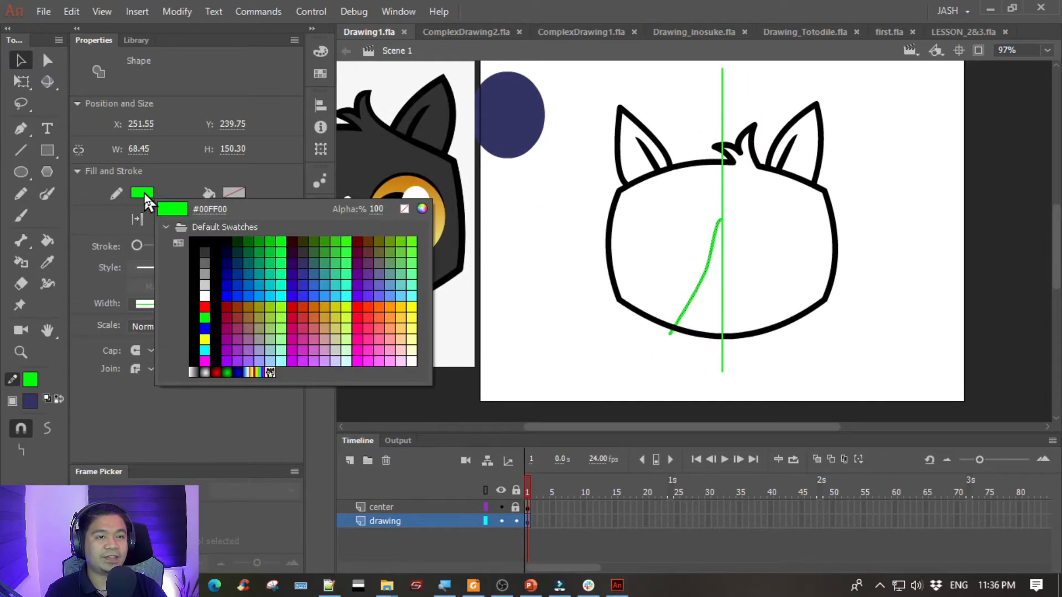
left_click(209, 239)
left_click(565, 281)
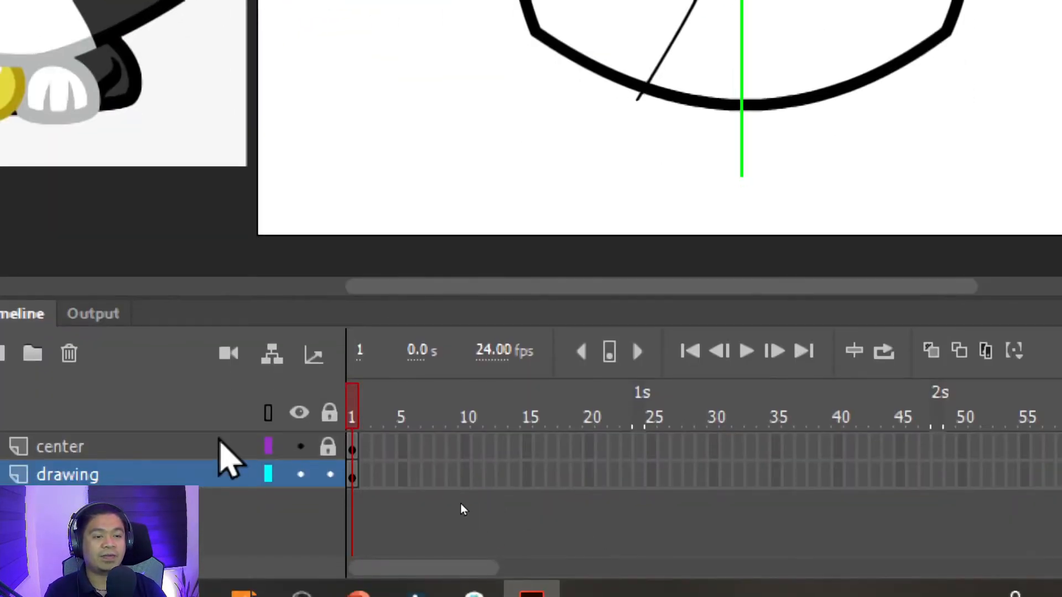
- Test the lock on the center layer by trying to select the green guide line
left_click(328, 446)
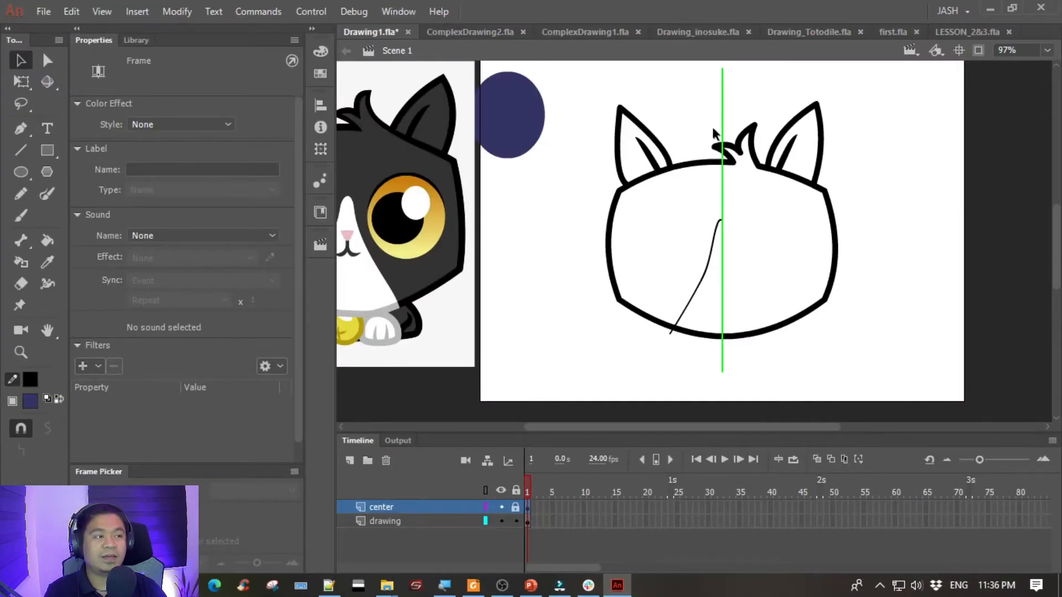
left_click(714, 110)
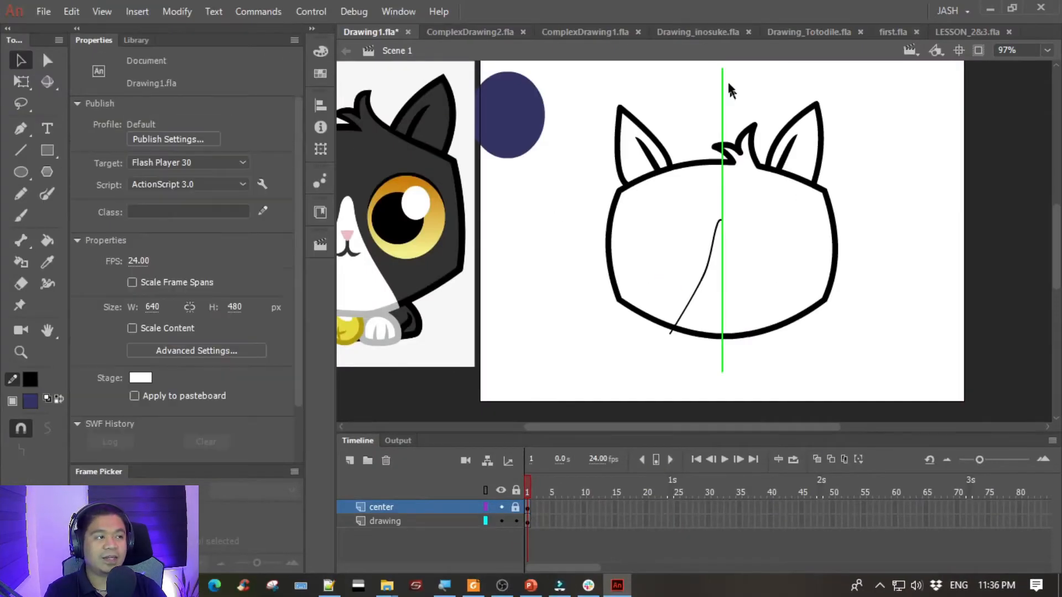
left_click(714, 188)
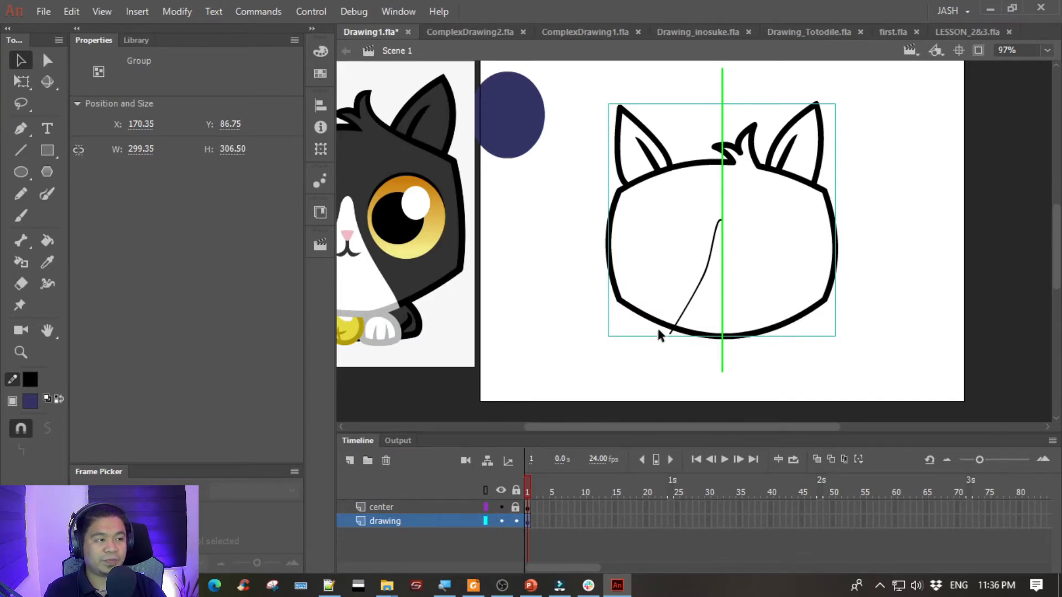
- Select the black face patch curve inside the head on the drawing layer
left_click(685, 302)
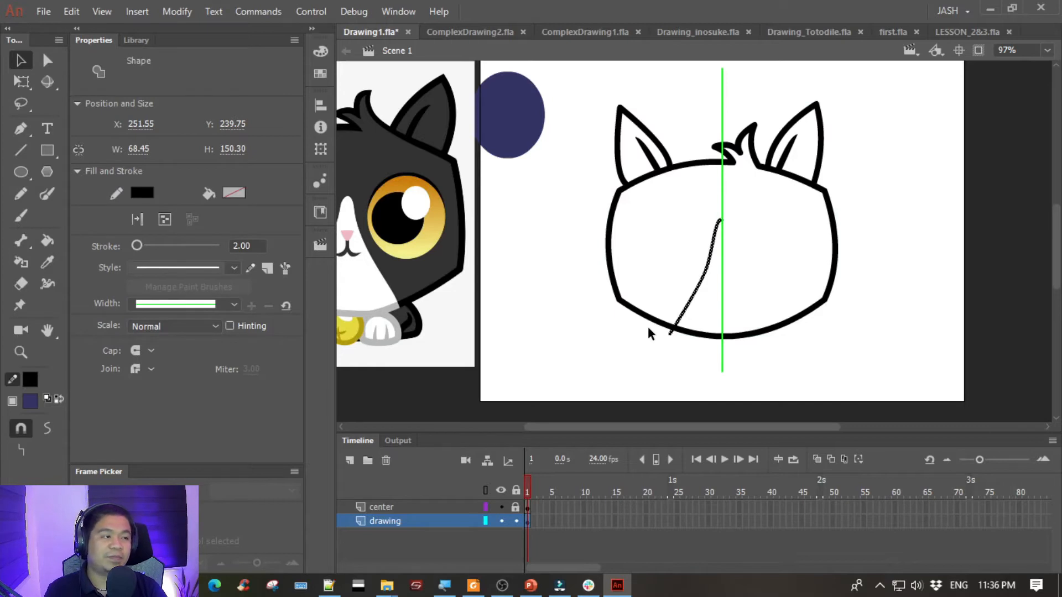
left_click(681, 371)
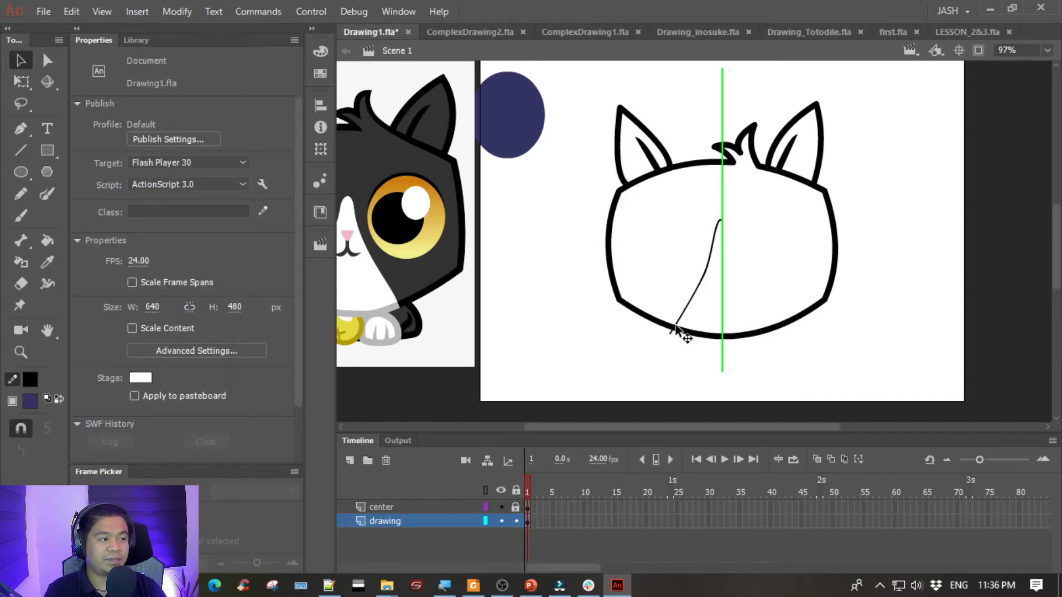
left_click(675, 331)
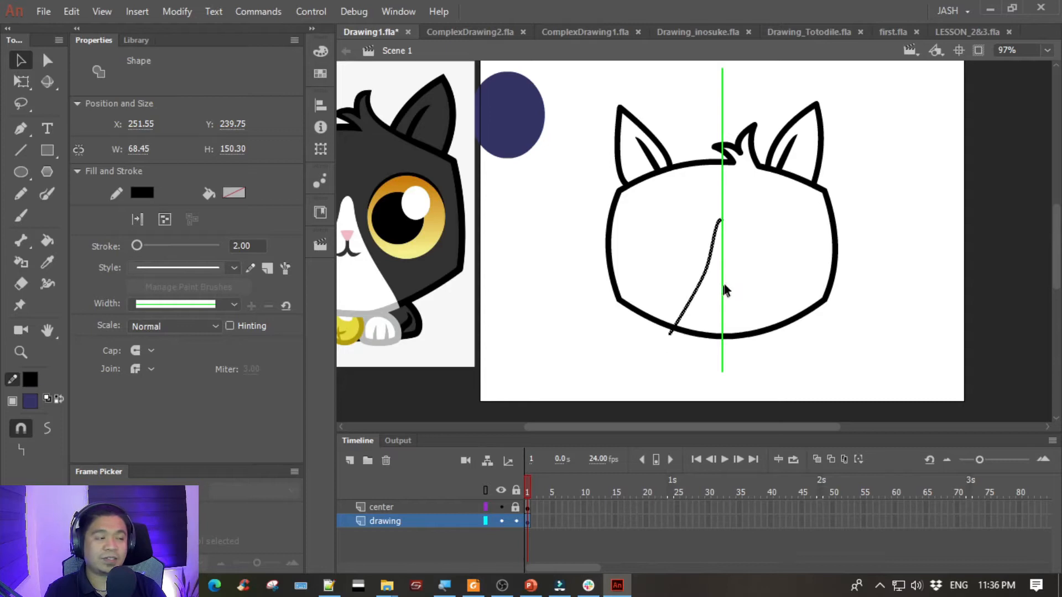
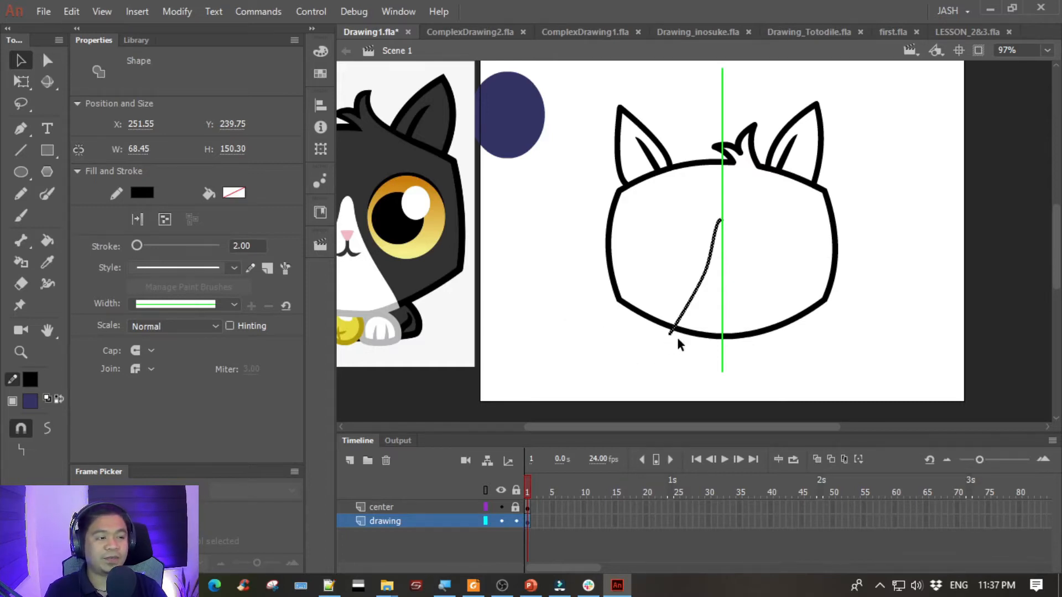
scroll(675, 344, "up", 2)
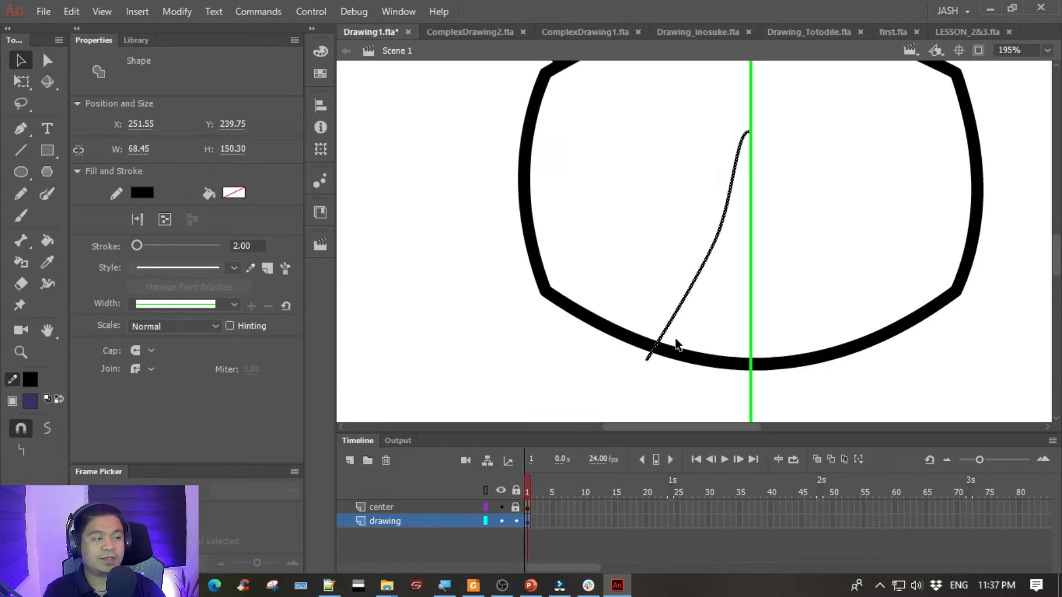
left_click_drag(805, 225, 656, 249)
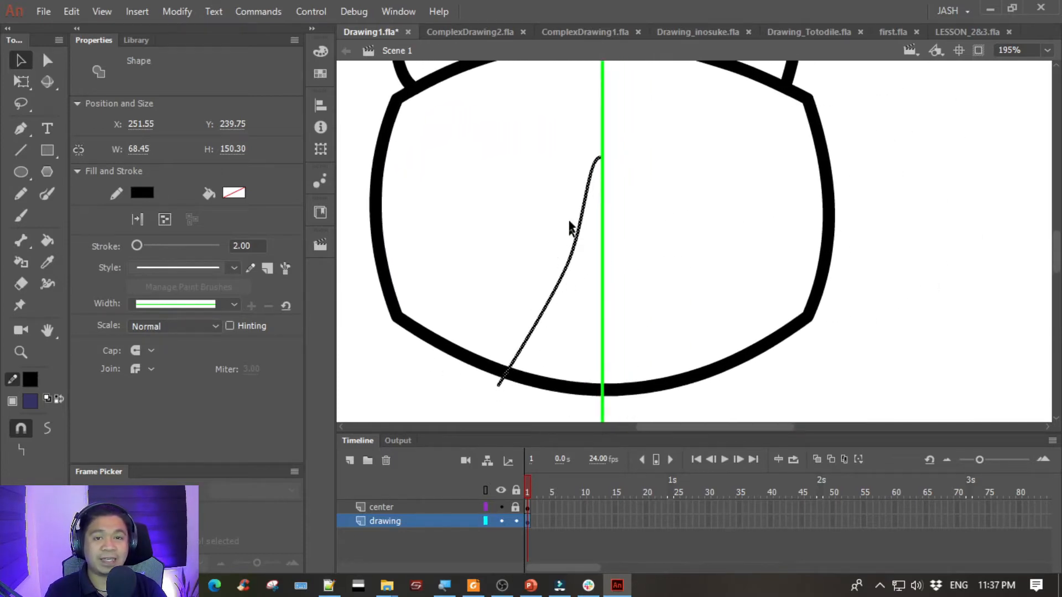
left_click_drag(501, 383, 524, 381)
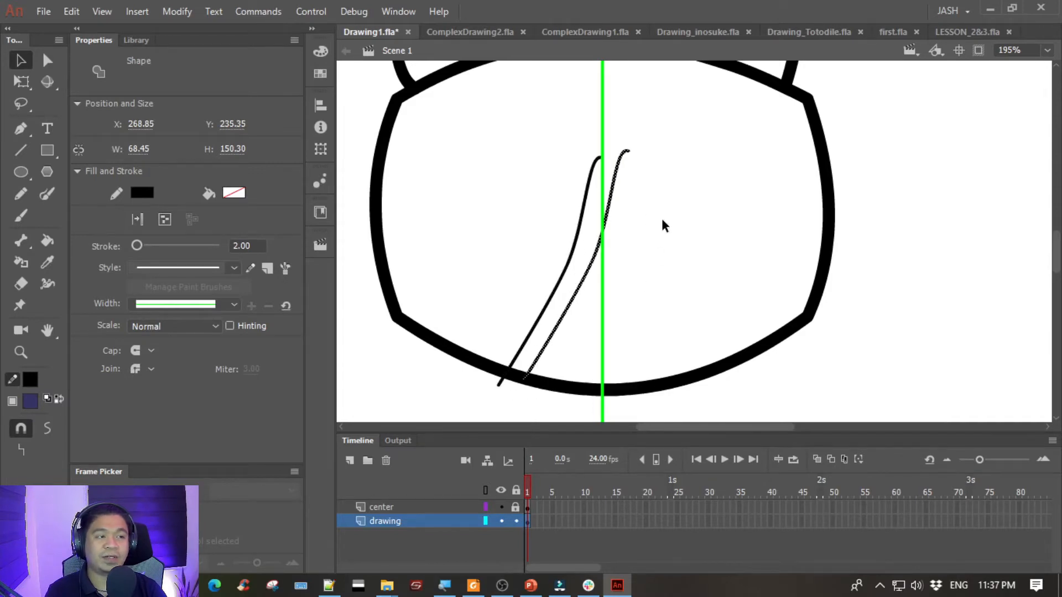
key("ctrl+z")
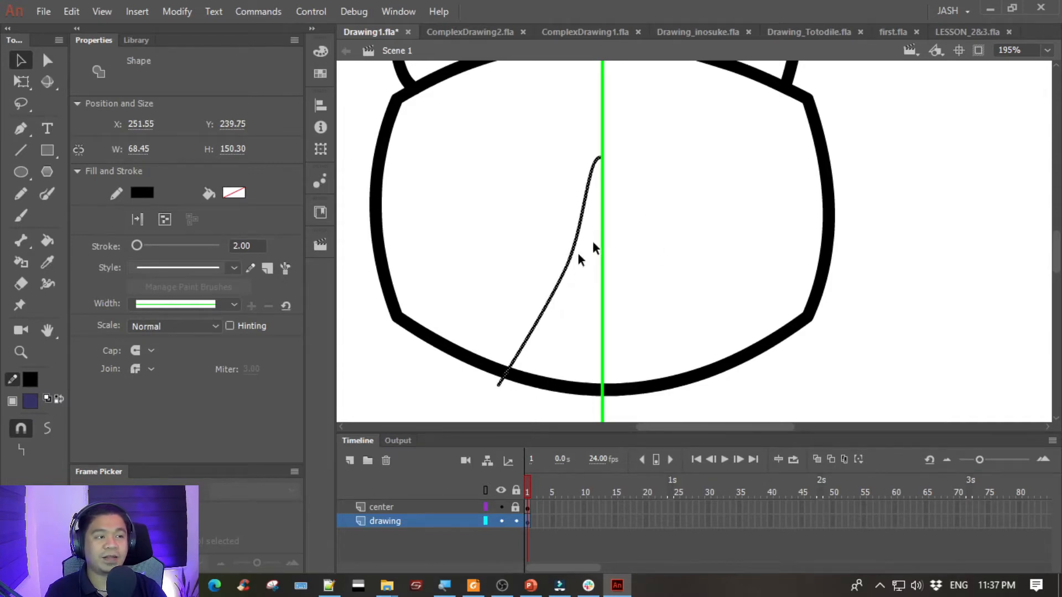
right_click(501, 385)
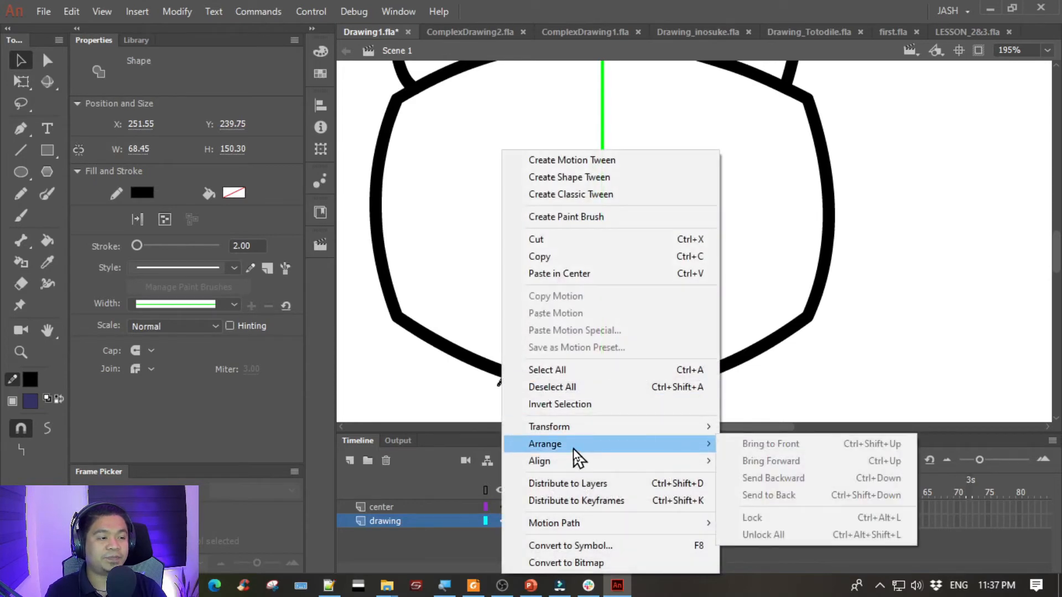
left_click(556, 5)
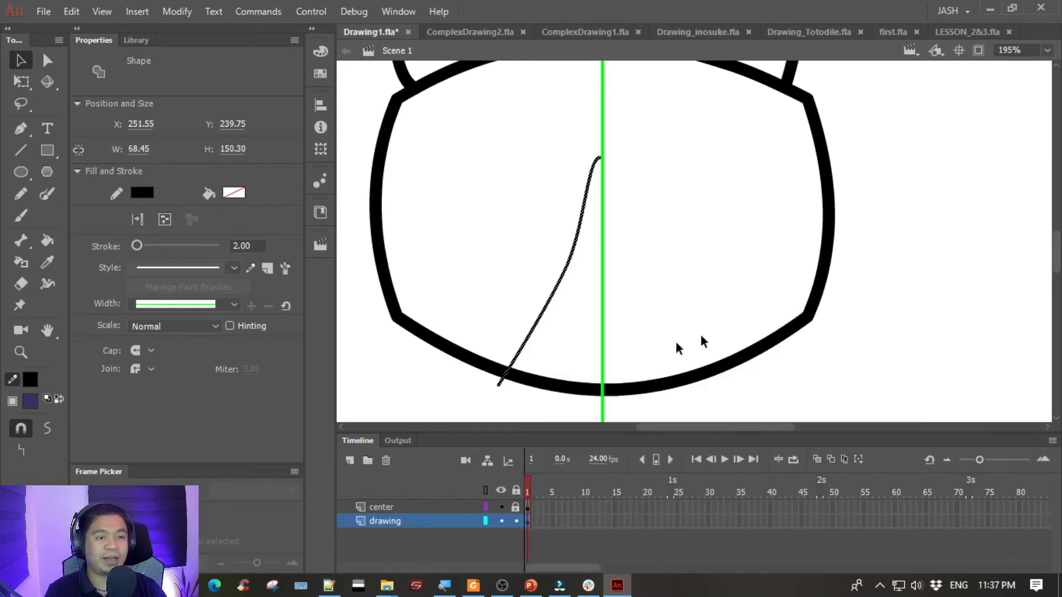
left_click(432, 384)
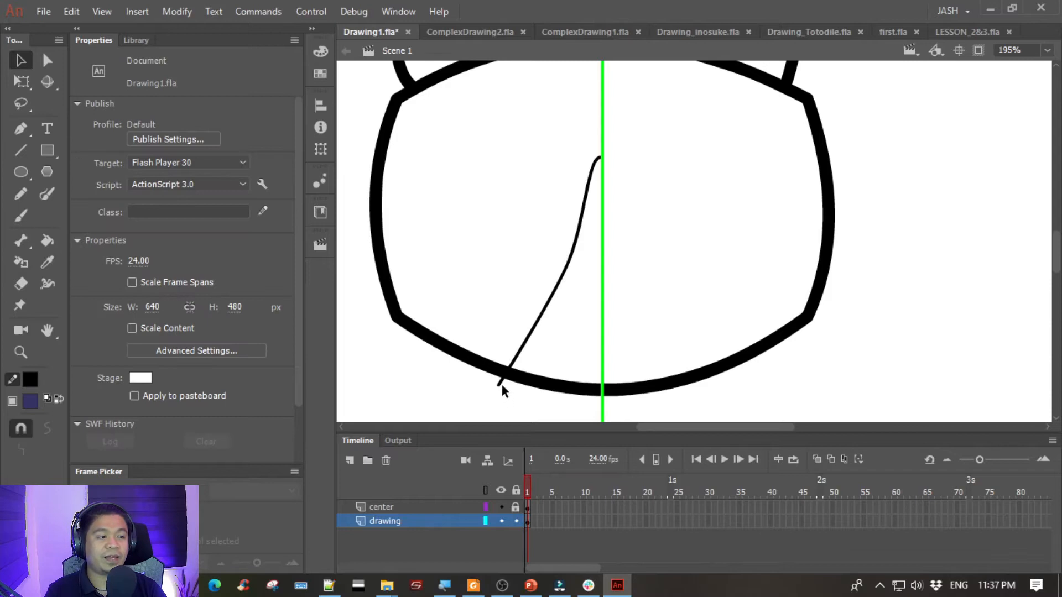
left_click_drag(501, 387, 547, 407)
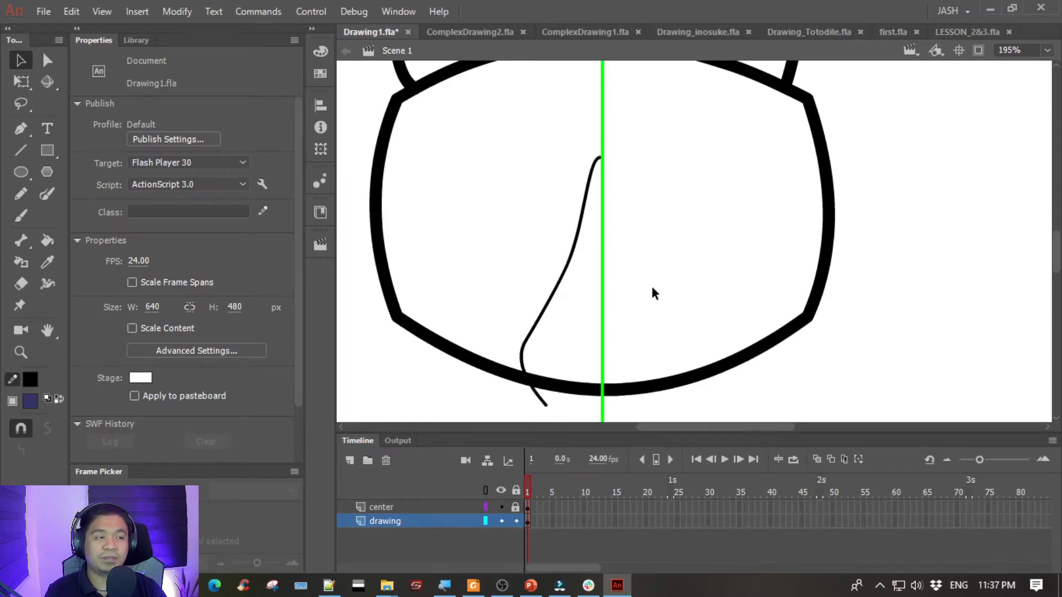
key("ctrl+z")
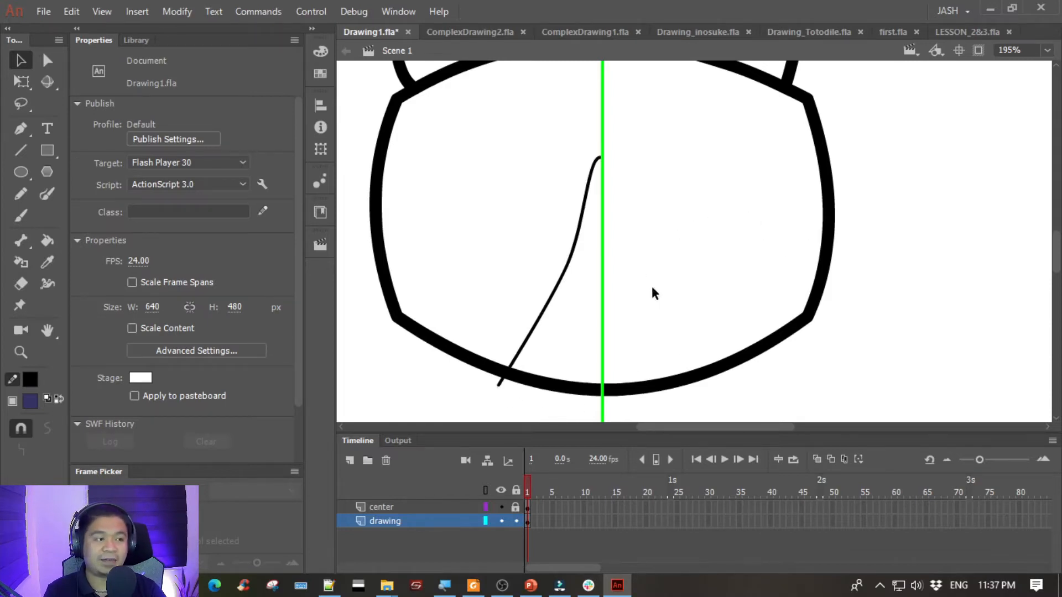
- Duplicate the face patch curve in place and flip the copy horizontally
key("ctrl+a")
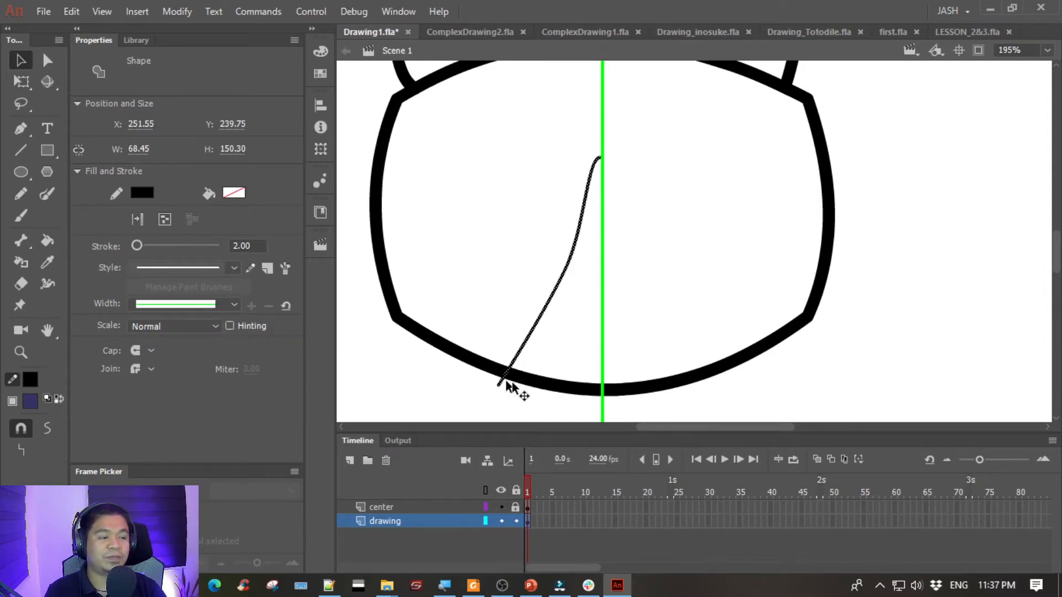
left_click_drag(501, 385, 565, 410, "alt")
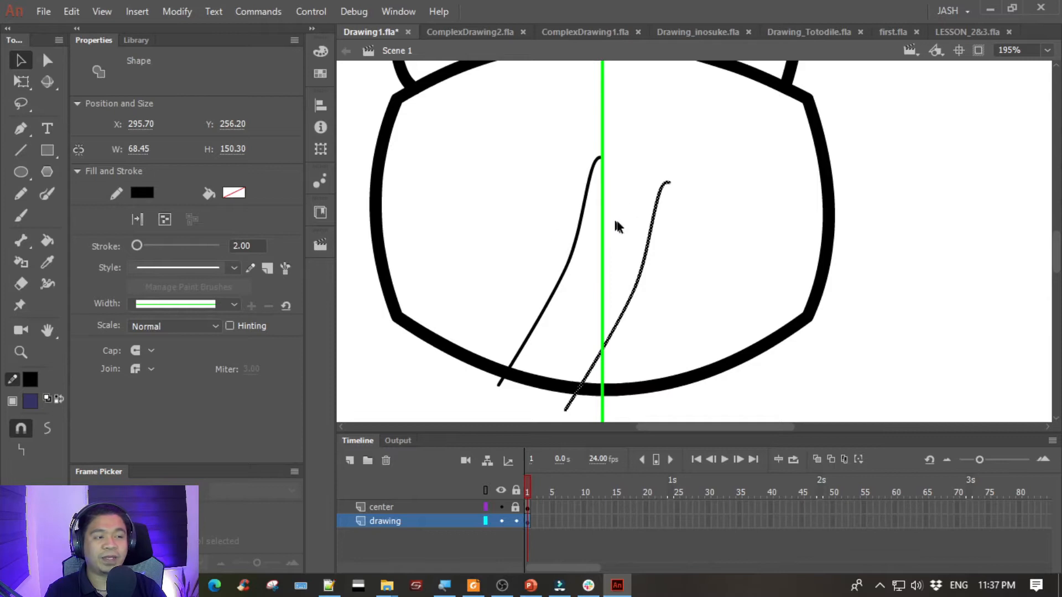
key("ctrl+z")
right_click(500, 381)
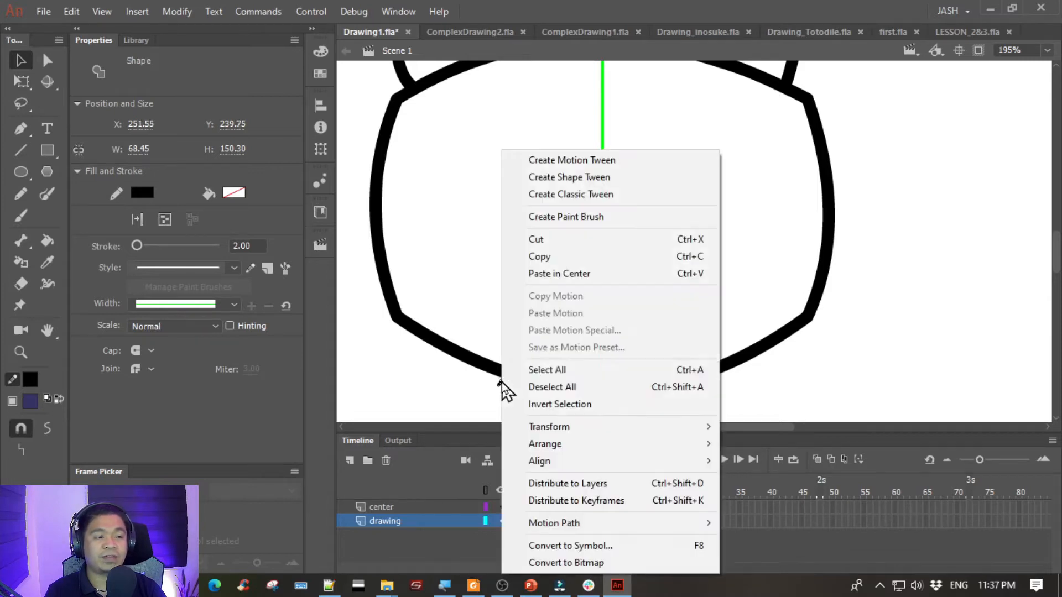
mouse_move(574, 431)
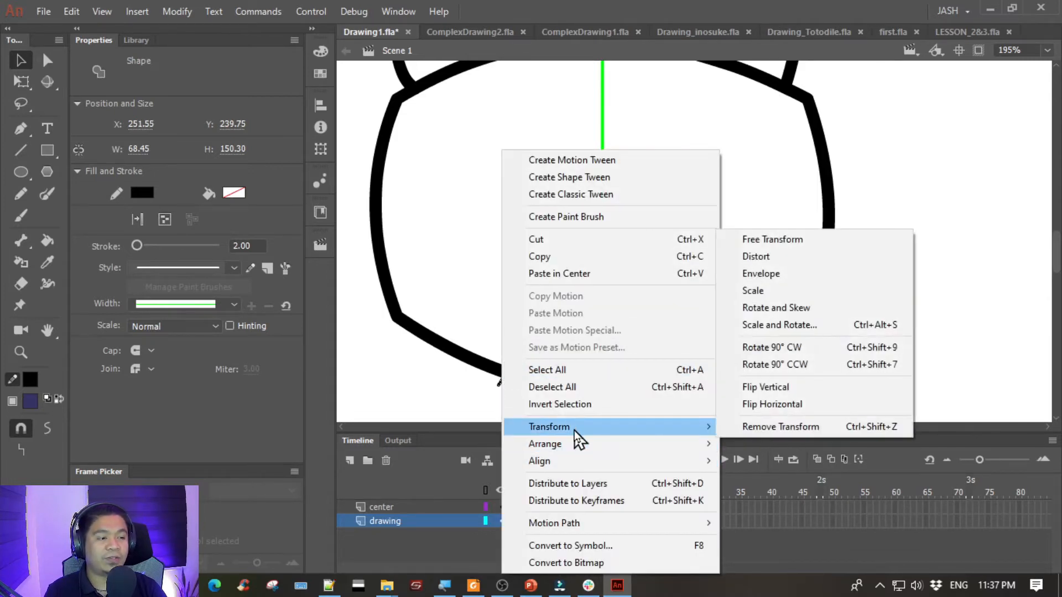
left_click(747, 405)
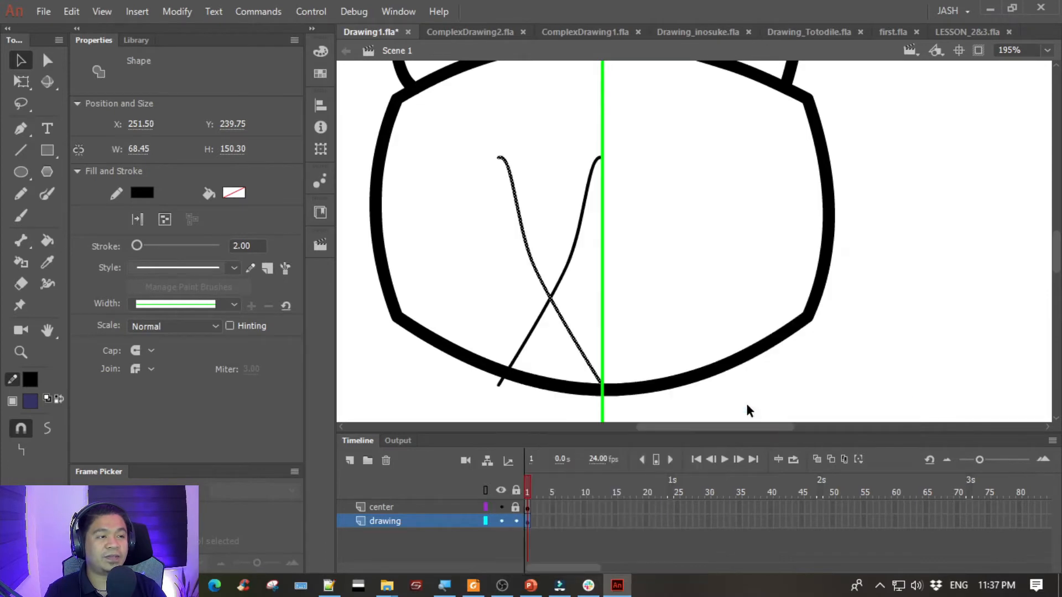
- Nudge the flipped curve horizontally to X 320.00 so its upper end meets the original curve at the green guide line
key("Right")
key("Right")
key("Right")
key("Right")
key("Right")
key("Right")
key("Right")
key("Right")
key("Right")
key("Right")
key("Right")
key("Right")
key("Right")
key("Right")
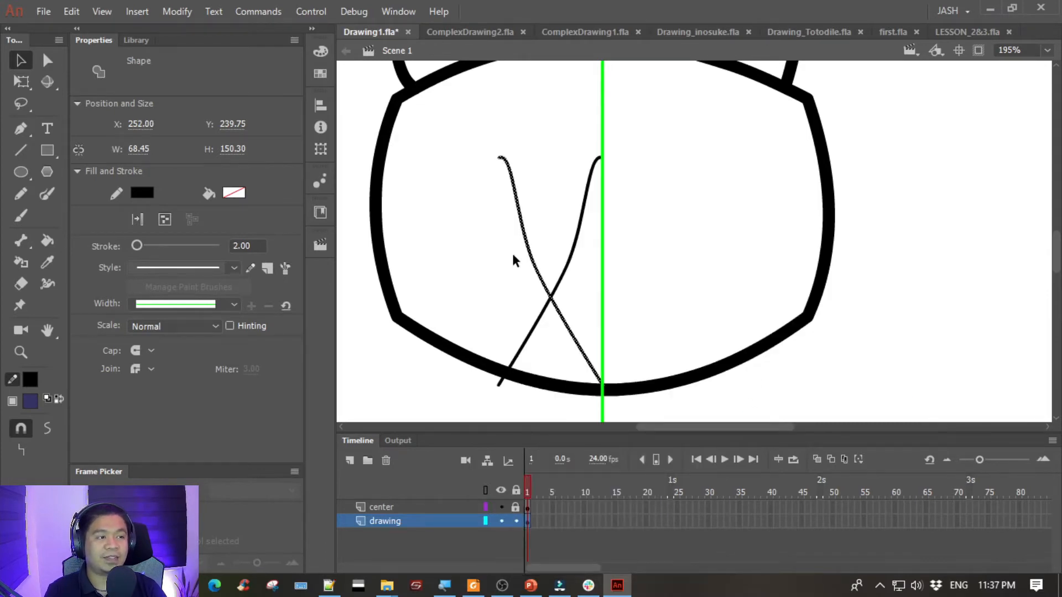
key("Right")
key("Right")
key("Right")
key("Right")
key("Right")
key("Right")
key("Right")
key("Right")
key("Right")
key("Right")
key("Right")
key("Right")
key("Right")
key("Right")
key("Right")
key("Right")
key("Right")
key("Right")
key("Right")
key("Right")
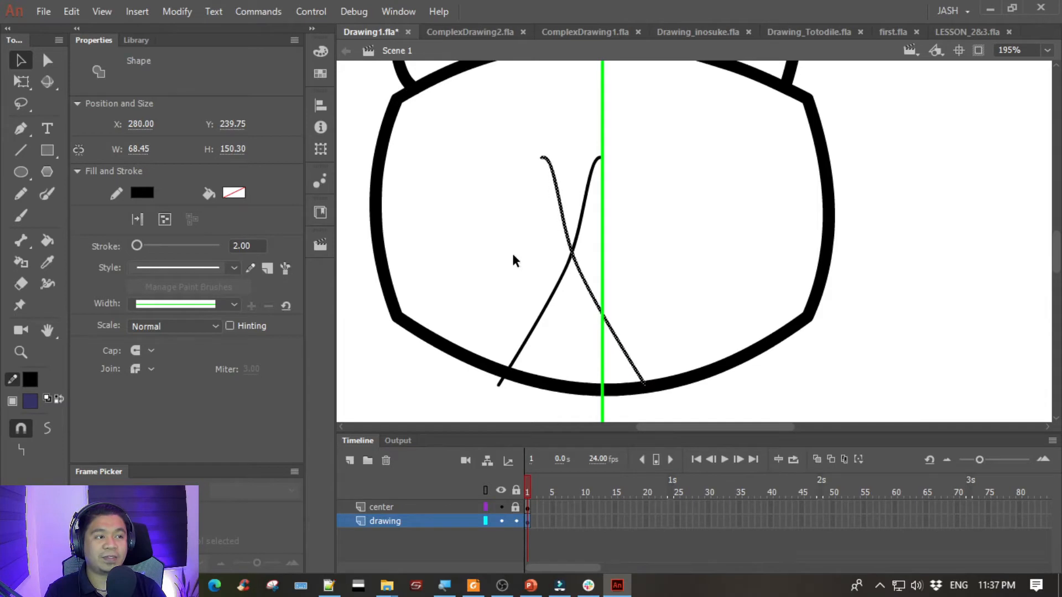
key("Right")
key("Right")
key("Right")
key("Right")
key("Right")
key("Right")
key("Right")
key("Right")
key("Right")
key("Right")
key("Right")
key("Right")
key("Right")
key("Right")
key("Right")
key("Right")
key("Right")
key("Right")
key("Right")
key("Right")
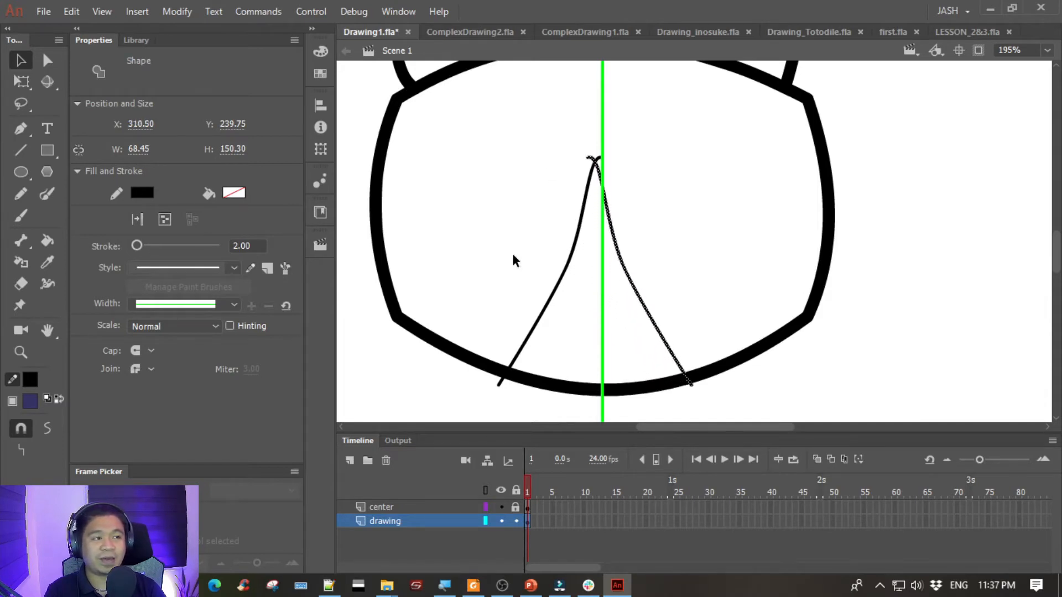
key("Right")
key("Right")
key("Right")
key("Right")
key("Right")
key("Right")
key("Right")
key("Right")
key("Right")
key("Left")
key("Left")
key("Left")
key("Left")
key("Left")
key("Right")
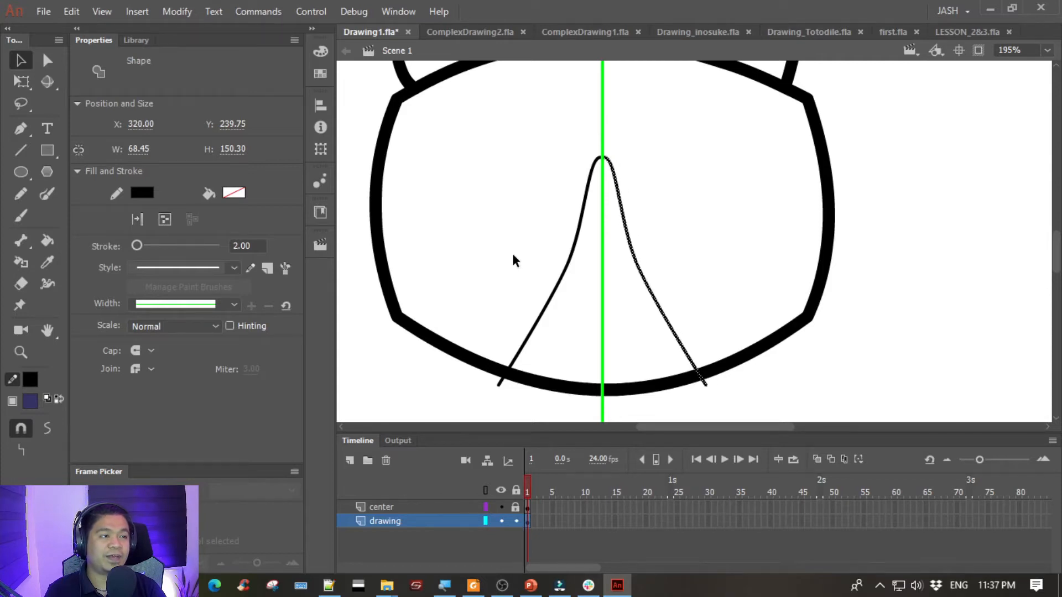
left_click(389, 372)
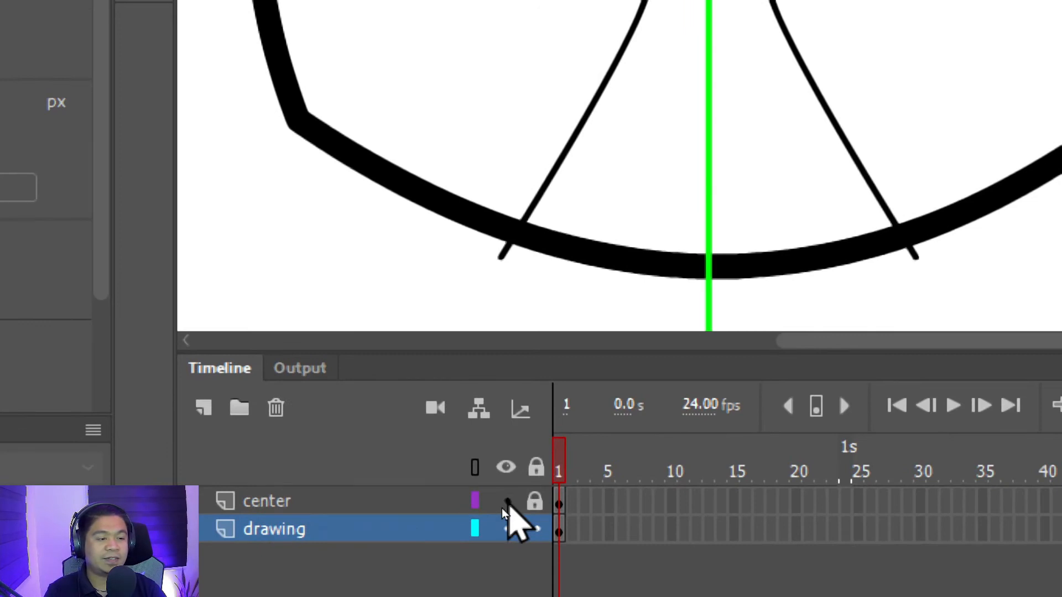
- Hide the center layer and inspect where the two face patch curves join
left_click(504, 502)
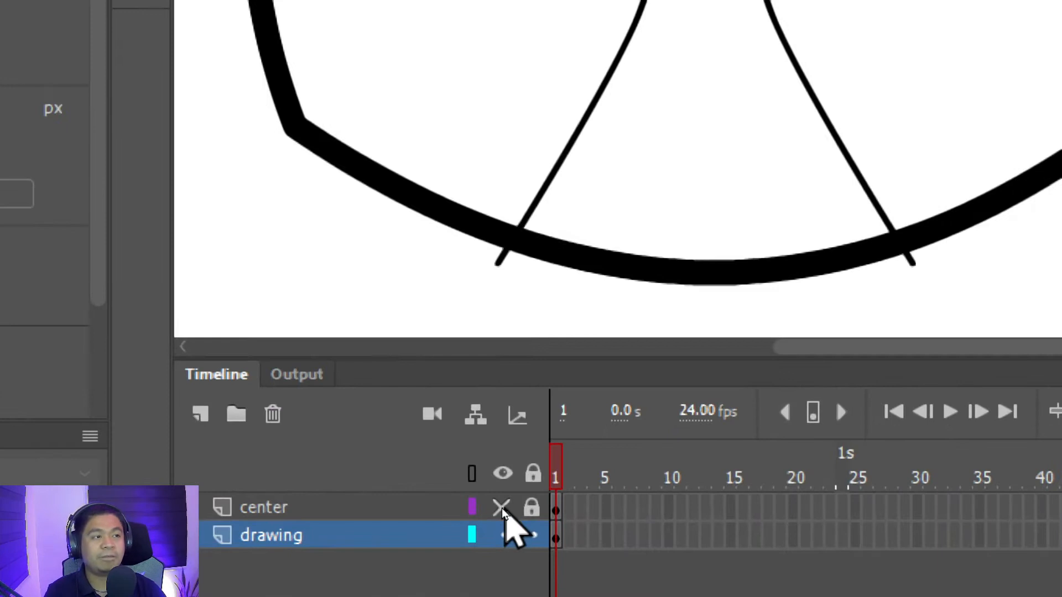
key("space")
left_click_drag(594, 264, 580, 424)
left_click_drag(662, 370, 630, 225)
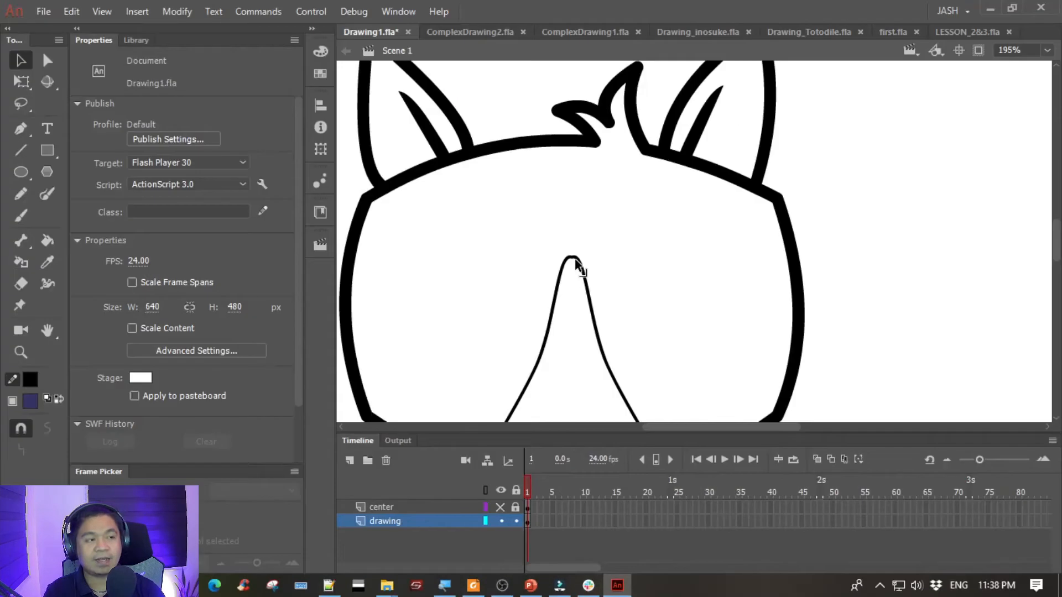
key("space")
left_click_drag(547, 277, 554, 249)
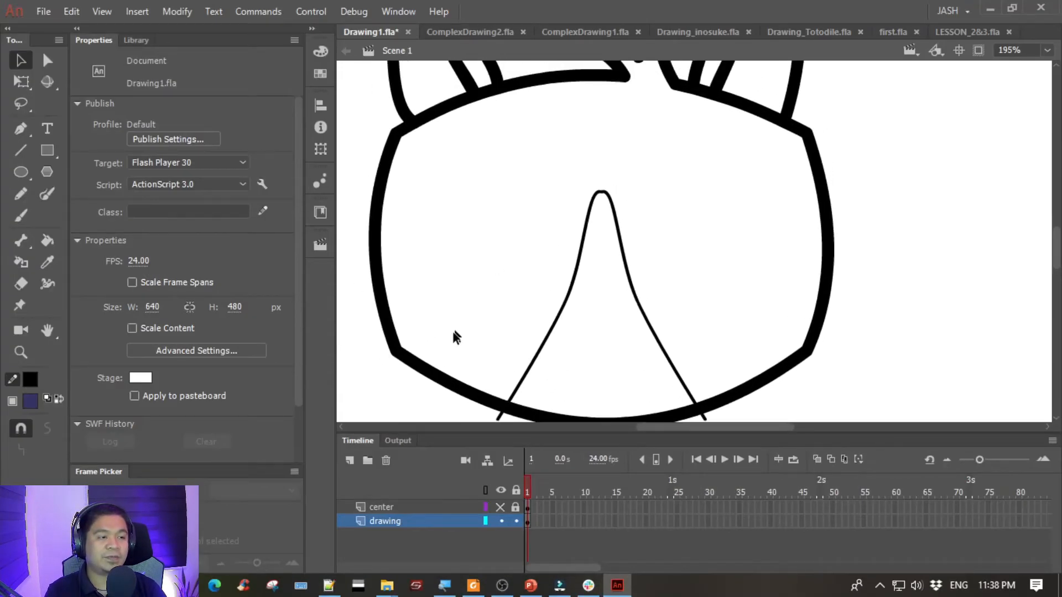
- Cut the grouped head outline from the drawing layer, leaving only the face patch curves
left_click(429, 367)
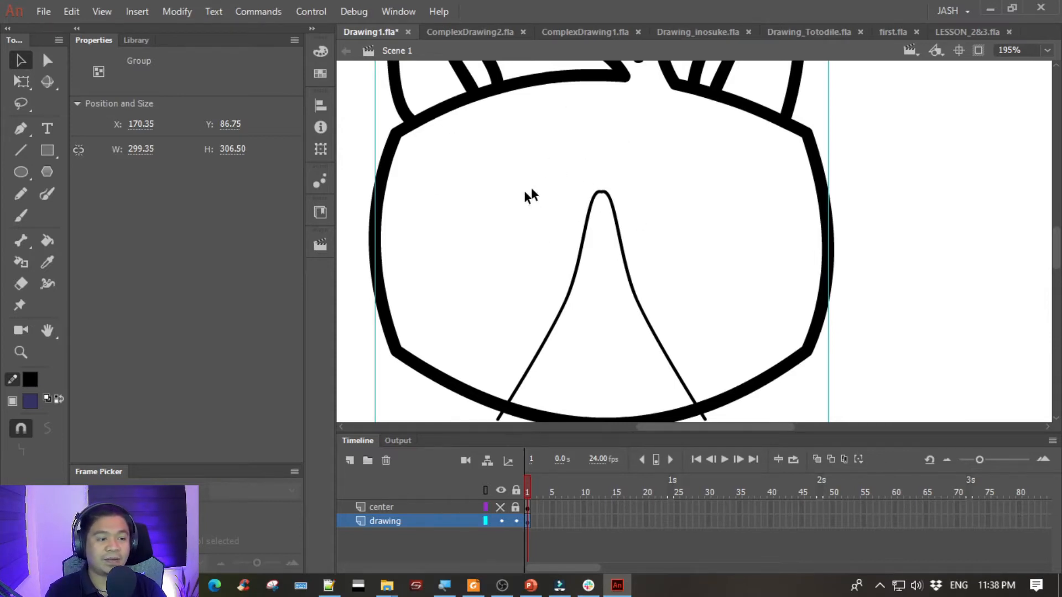
left_click(366, 328)
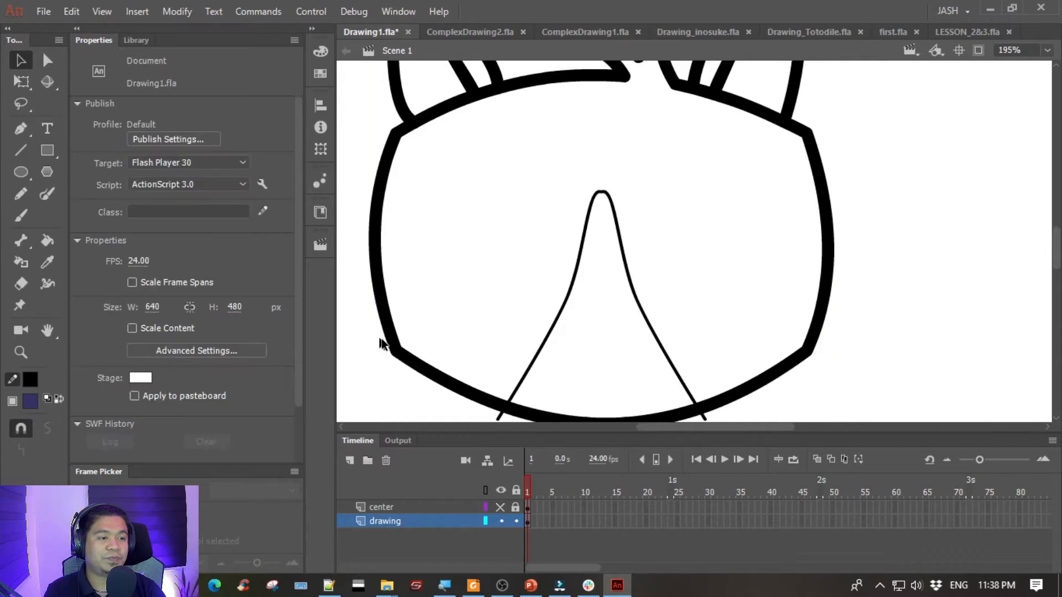
left_click(379, 224)
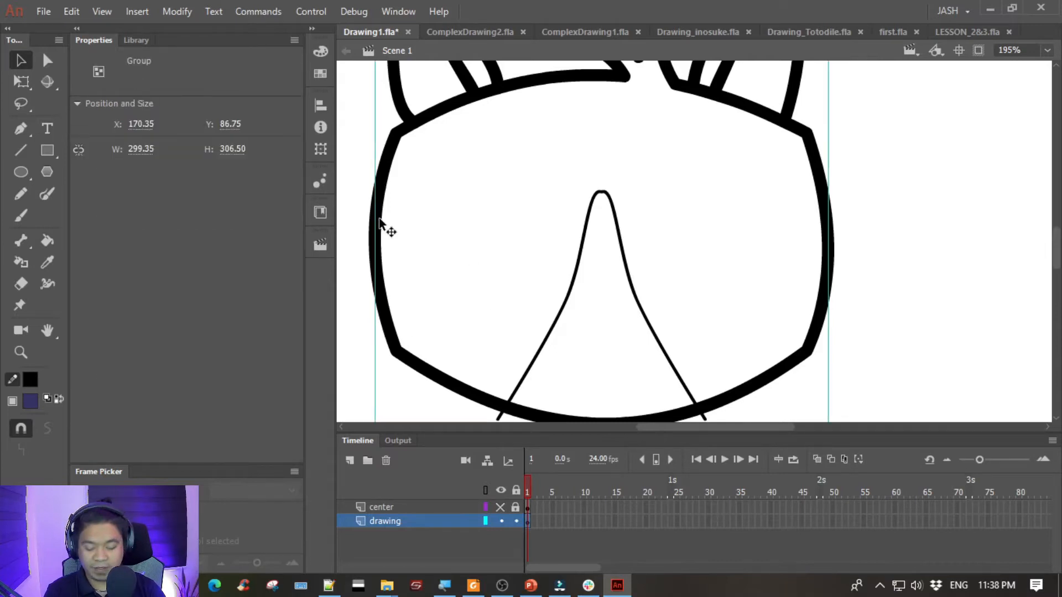
key("Delete")
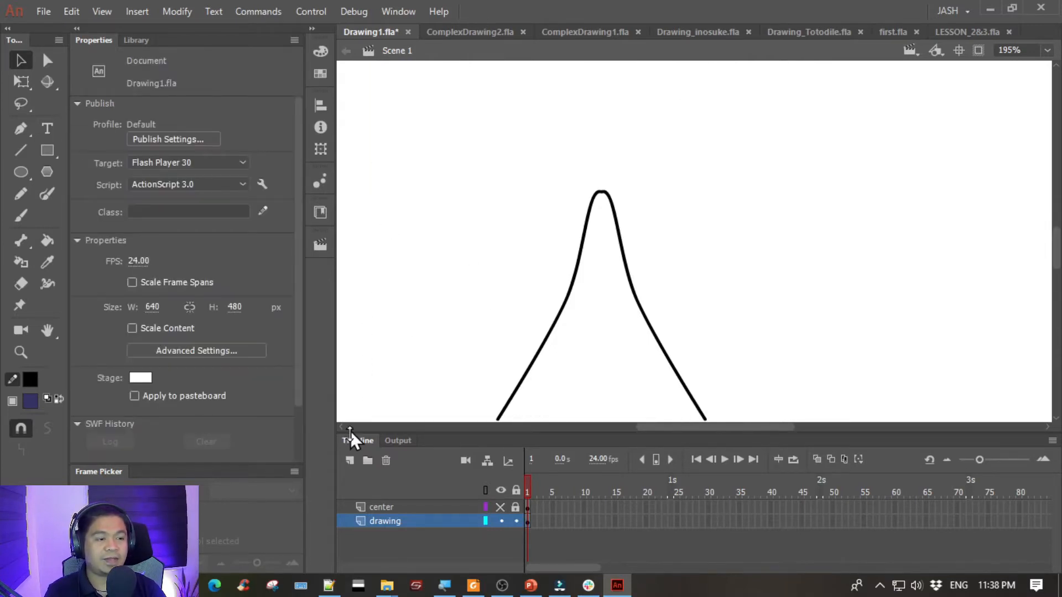
- Add a layer named head above the drawing layer and paste the head outline group in place on it
left_click(350, 460)
left_click(380, 522)
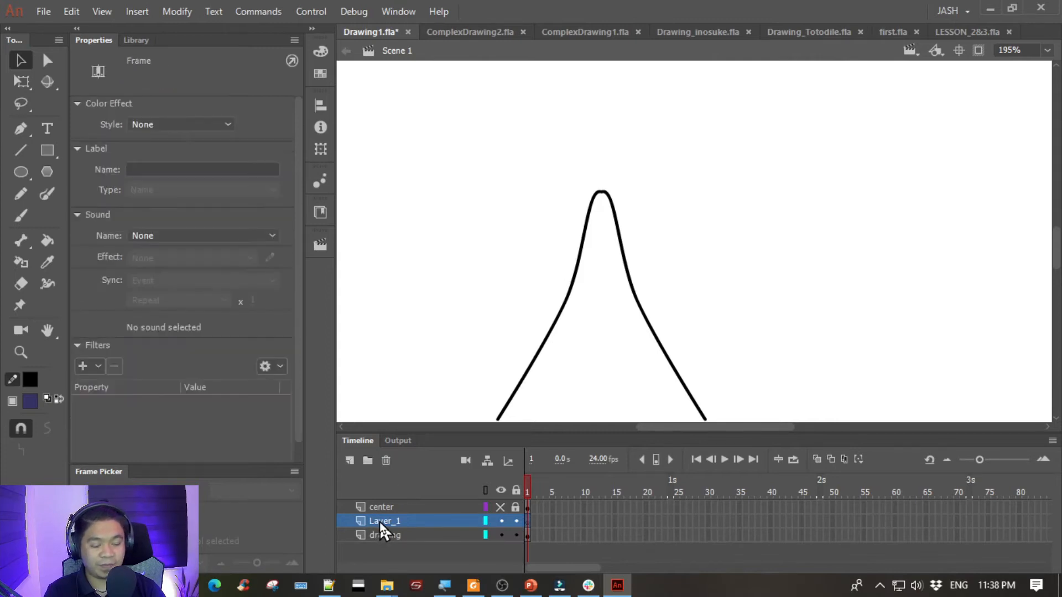
double_click(379, 522)
type("head")
key("Return")
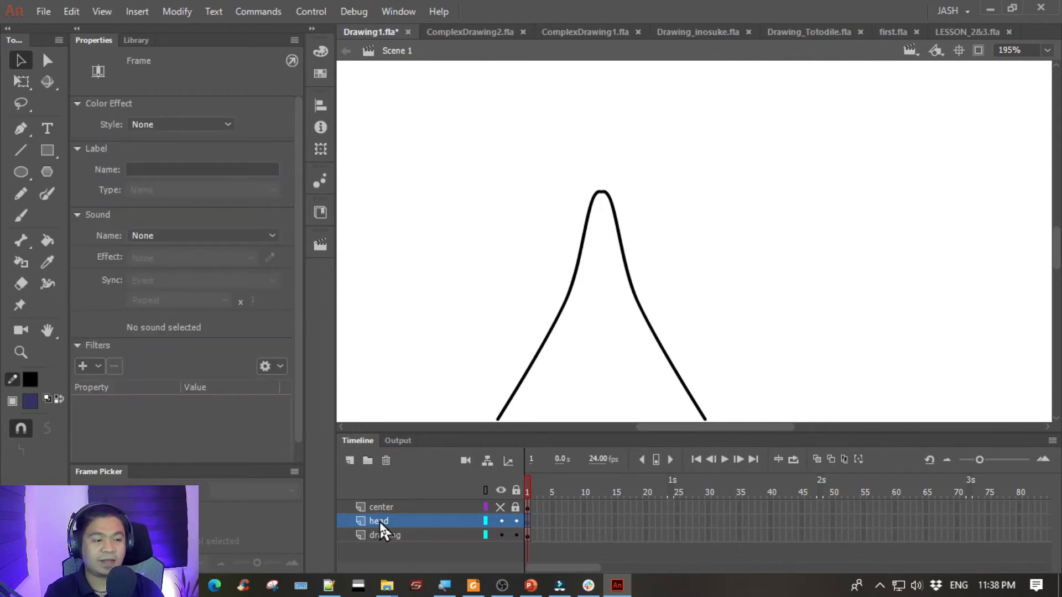
key("ctrl+shift+v")
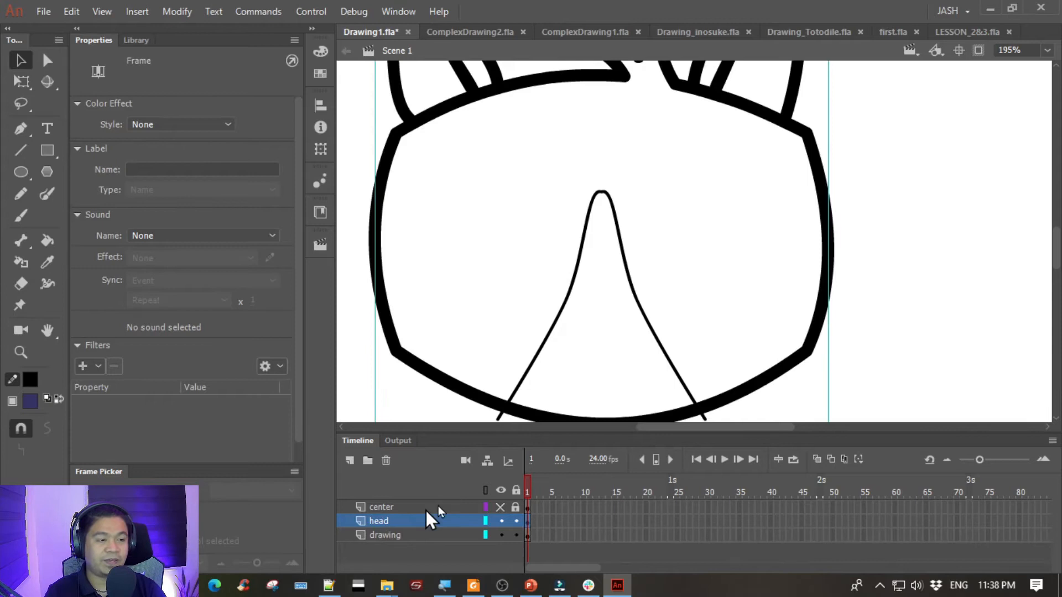
- Lock and hide the head layer, then make the drawing layer with the face patch curves active
left_click(516, 521)
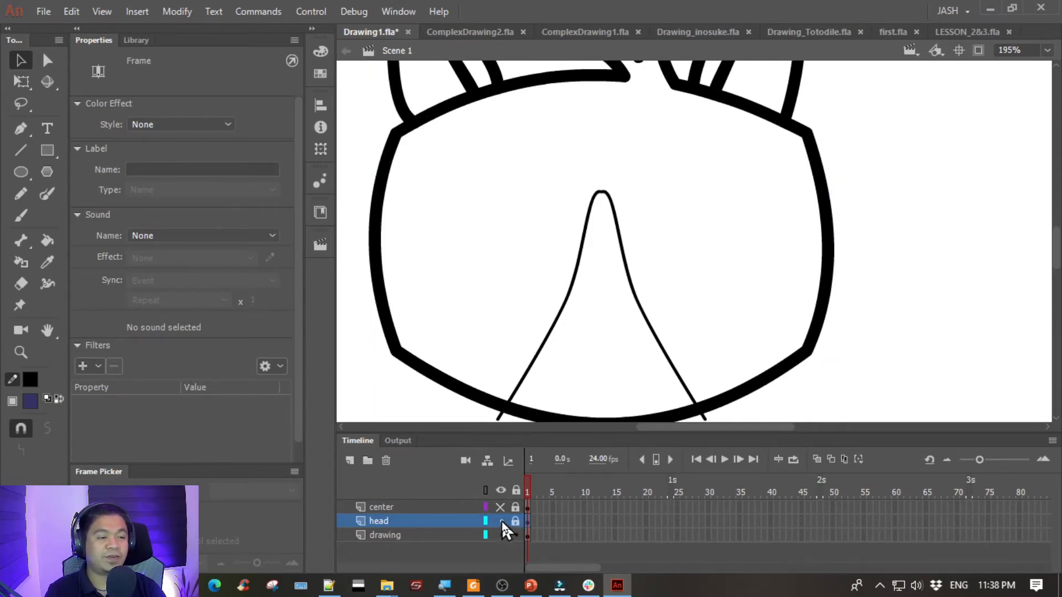
left_click(501, 521)
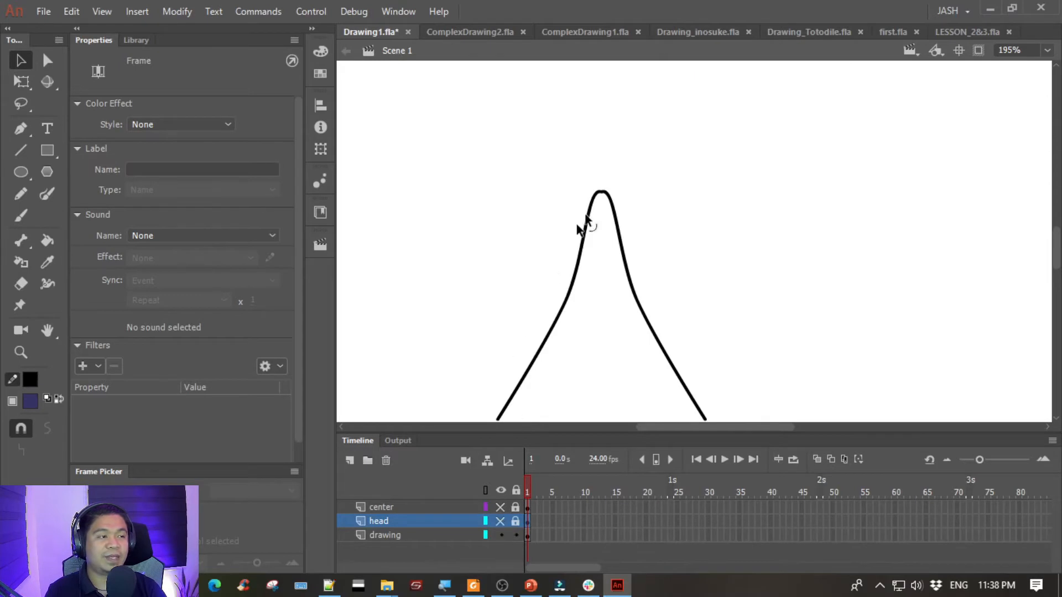
left_click(421, 540)
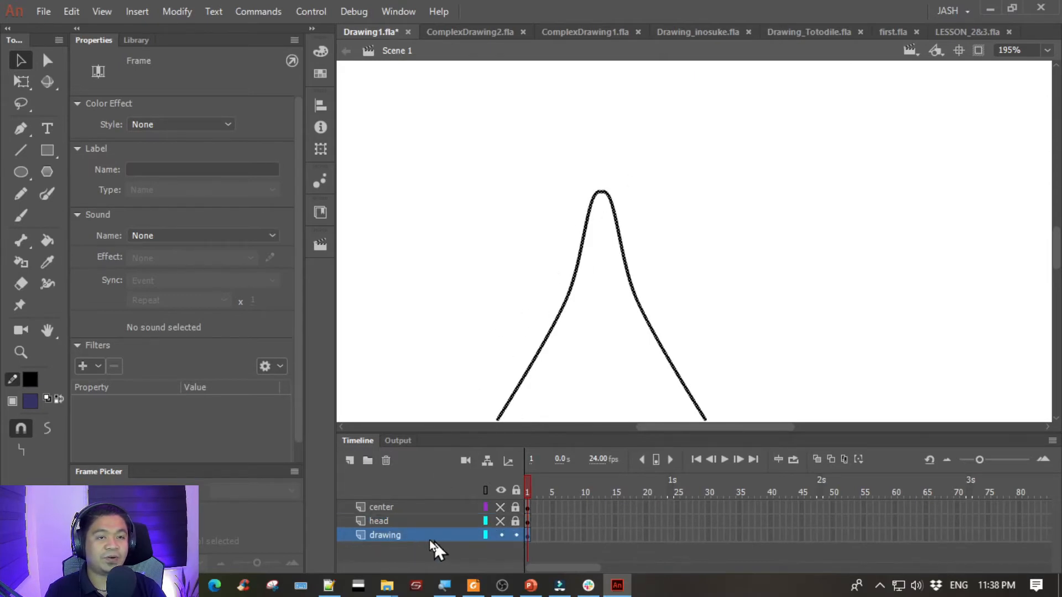
left_click(414, 525)
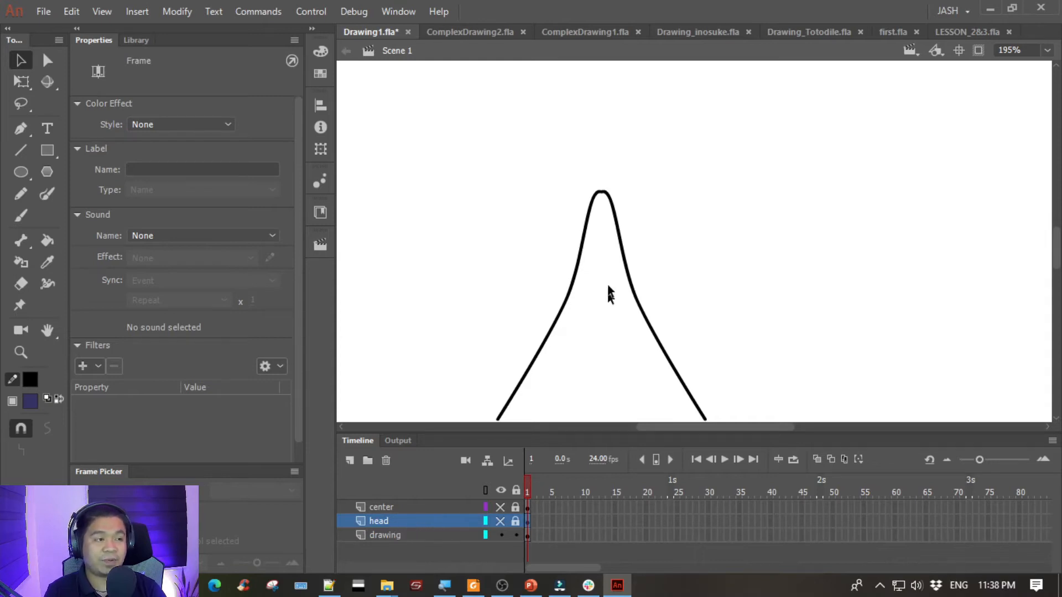
left_click(592, 209)
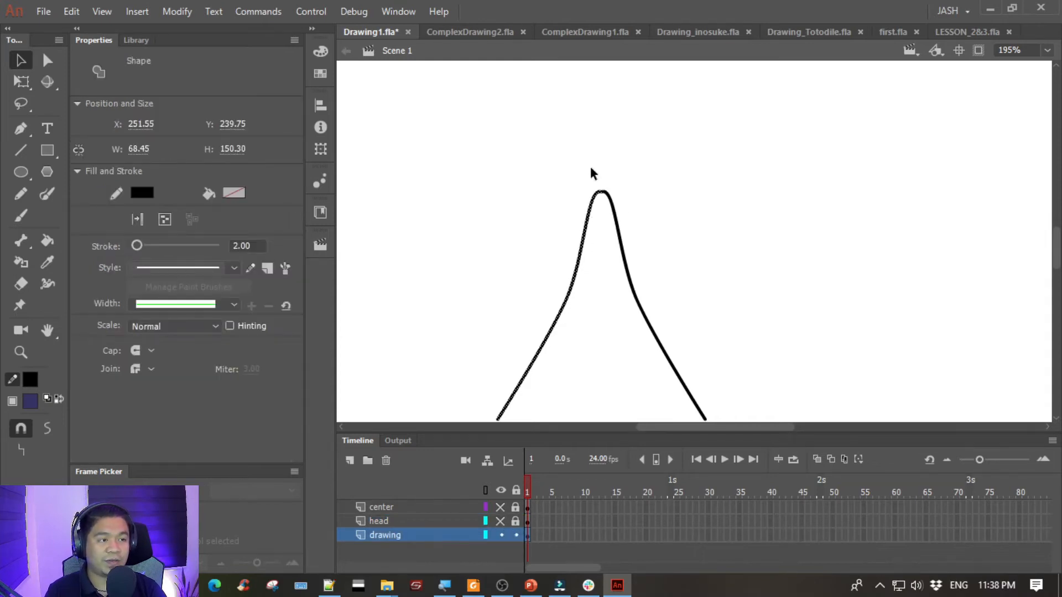
left_click(576, 169)
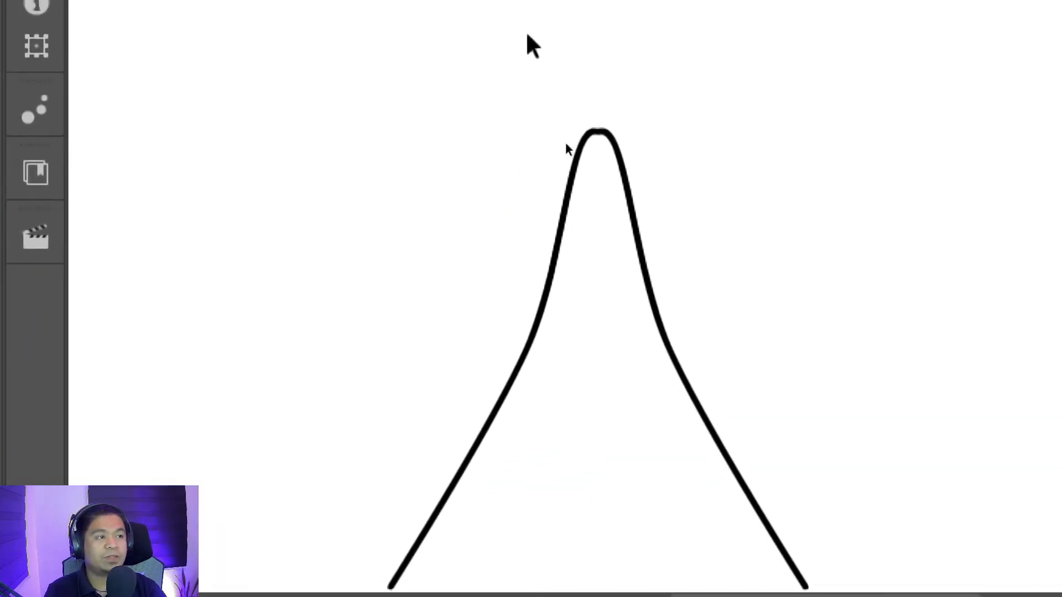
- Try to smooth the whole pair of face patch curves with repeated Smooth operations, then undo the smoothing
left_click_drag(564, 144, 690, 338)
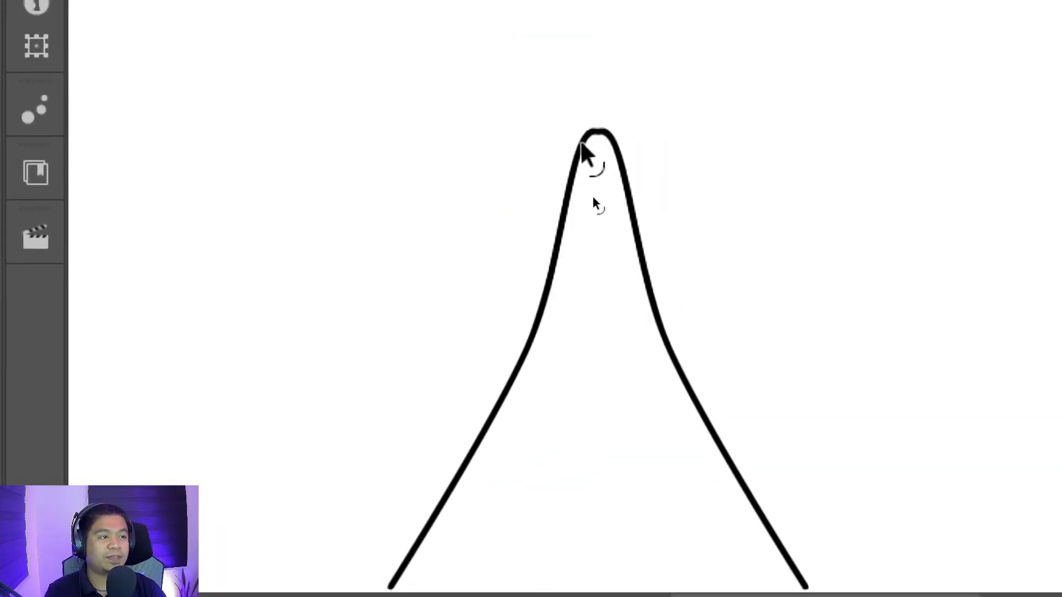
left_click(608, 140)
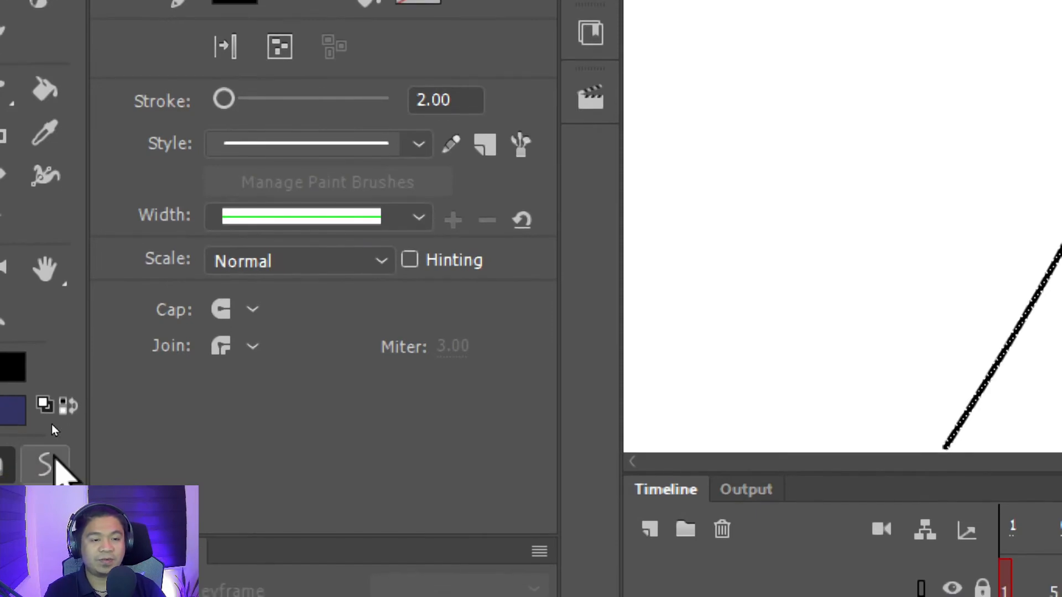
left_click(54, 456)
left_click(54, 457)
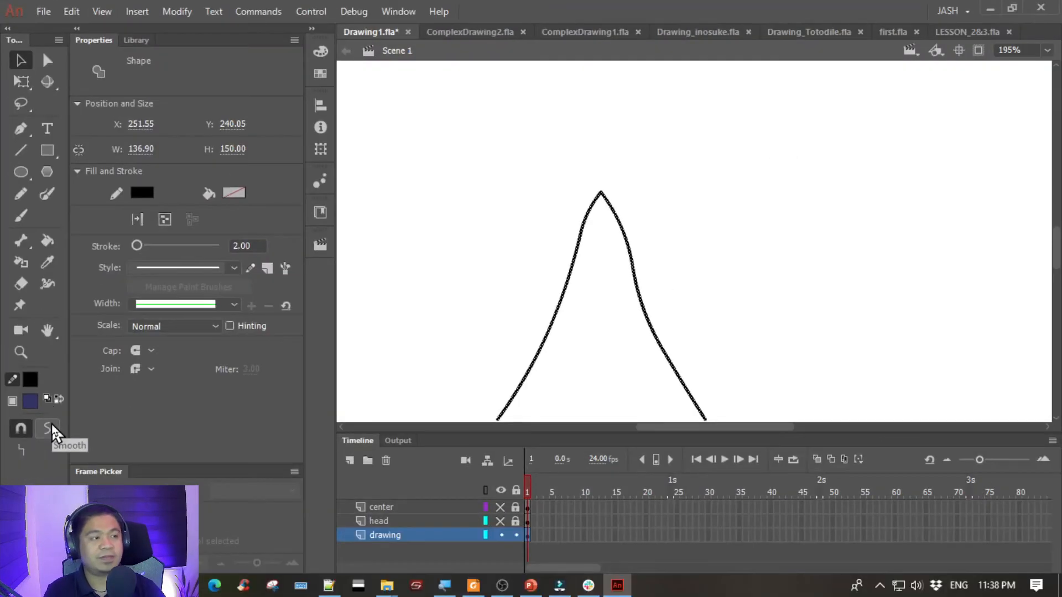
left_click(54, 457)
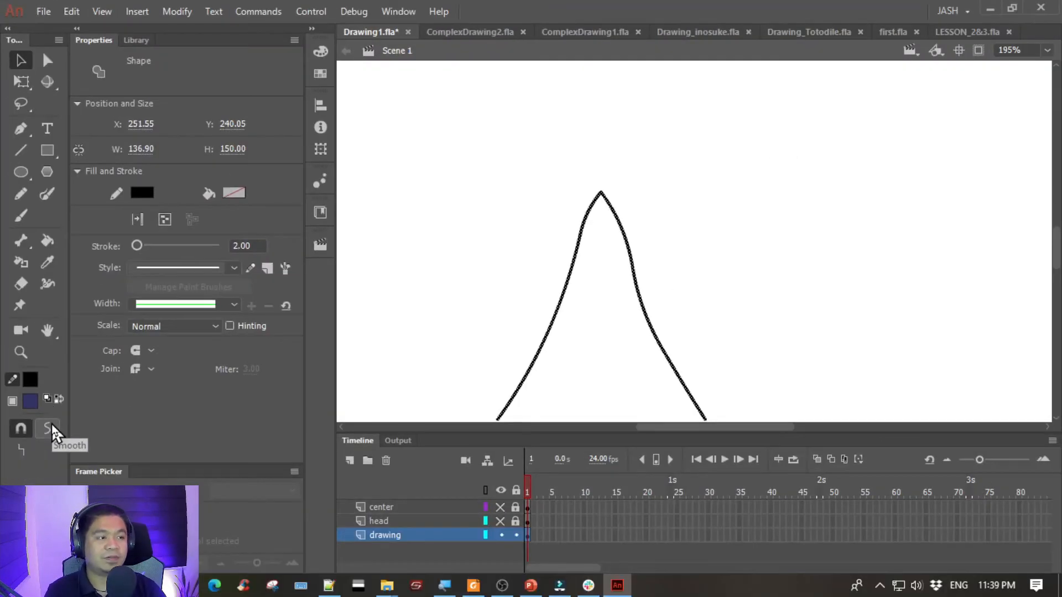
left_click(55, 456)
left_click(52, 424)
left_click(51, 424)
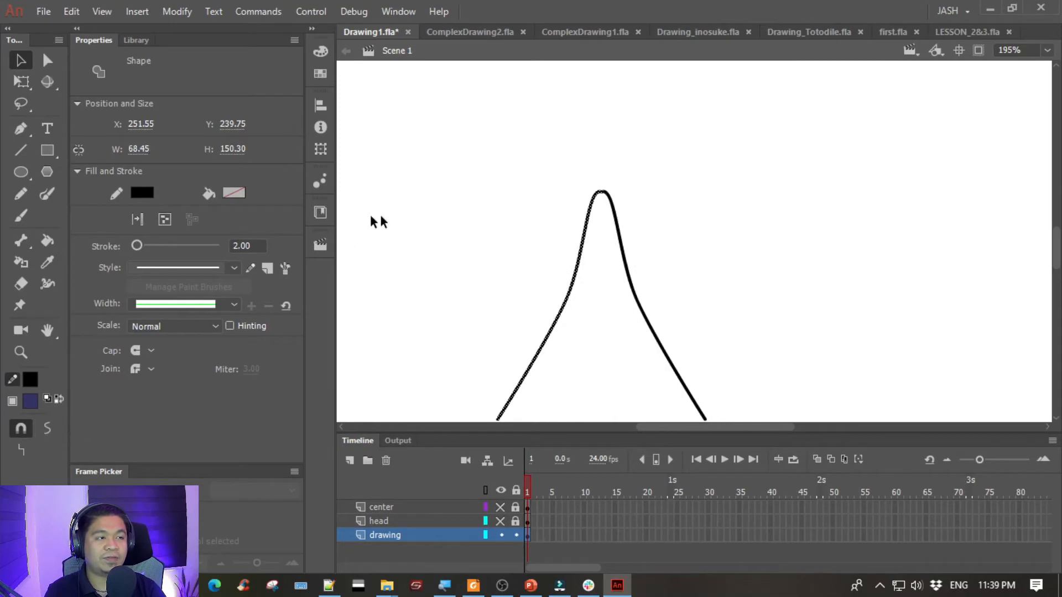
left_click(500, 196)
- Select only the upper tip where the two face patch curves join and smooth it into a rounded arc
left_click_drag(552, 155, 632, 200)
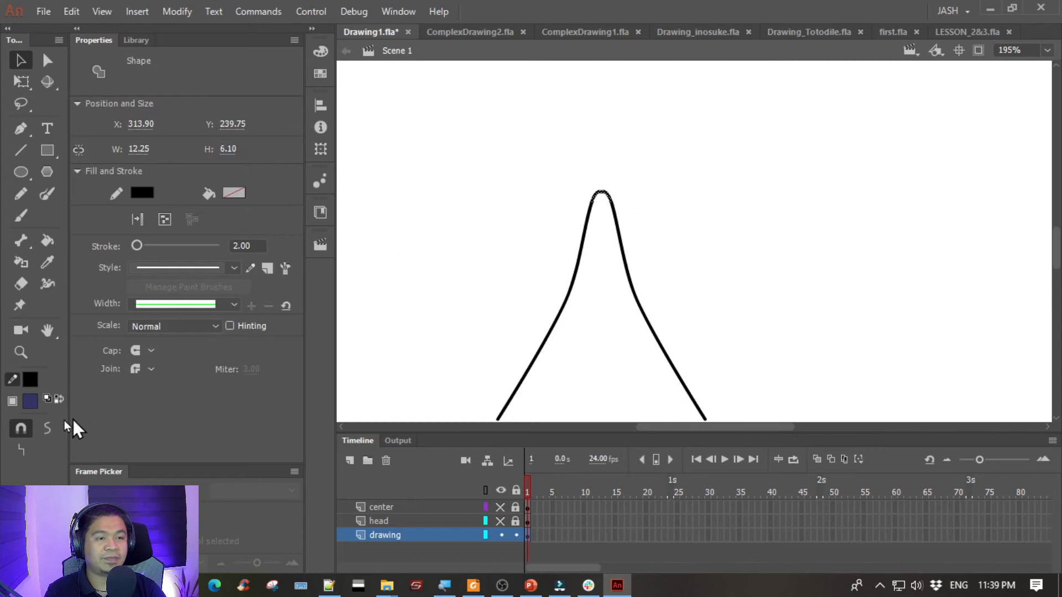
left_click(42, 427)
left_click(43, 427)
left_click(42, 426)
left_click(42, 426)
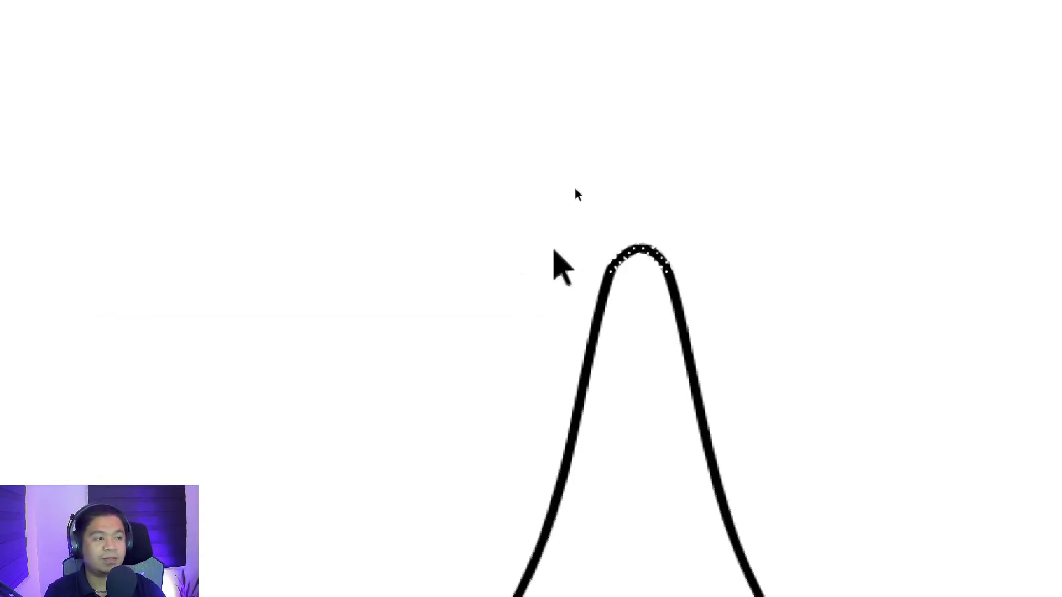
left_click_drag(561, 150, 734, 286)
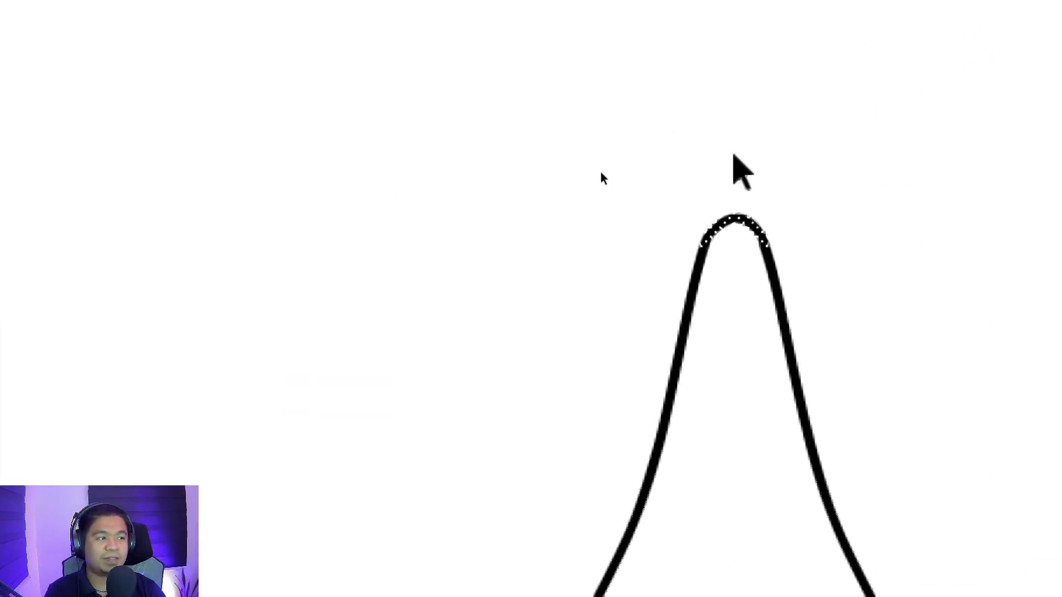
left_click(733, 153)
left_click(734, 216)
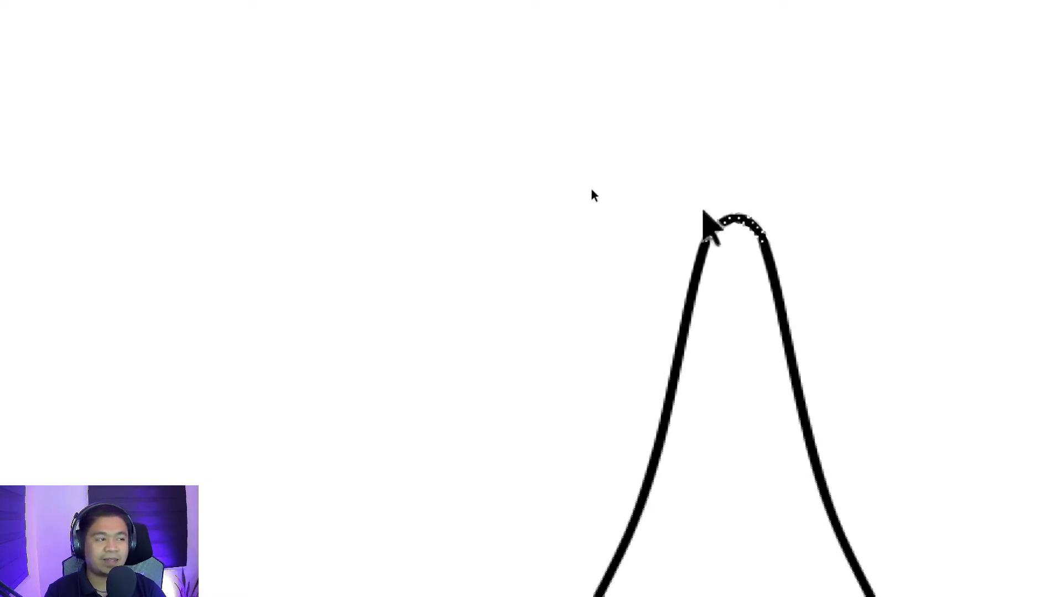
left_click(532, 203)
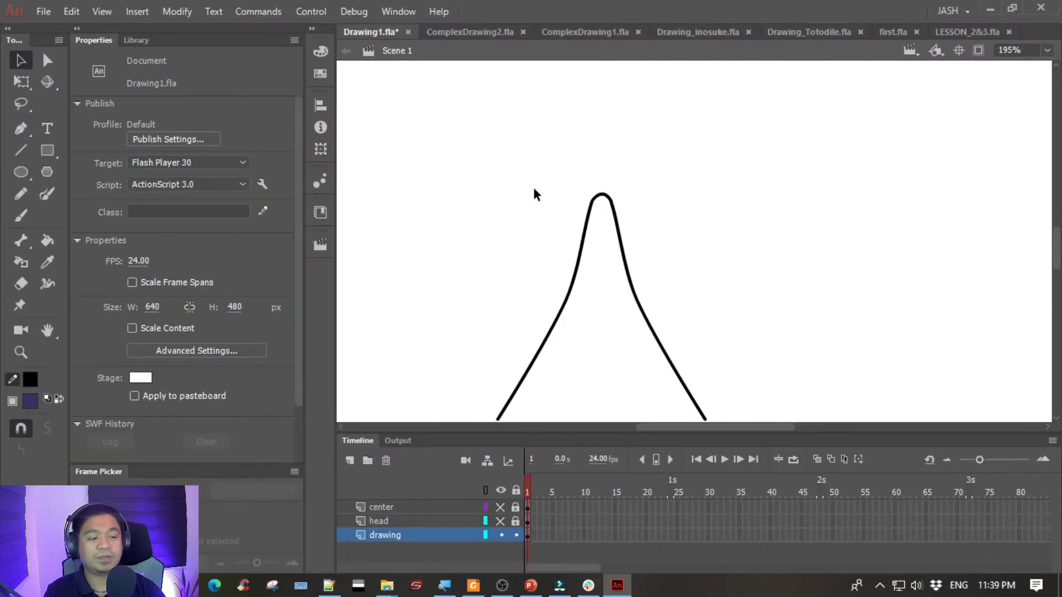
- Lock and hide the drawing layer, then show and unlock the head layer
left_click_drag(500, 308, 500, 272)
mouse_move(450, 122)
left_mouse_down()
mouse_move(715, 381)
mouse_move(761, 413)
left_mouse_up()
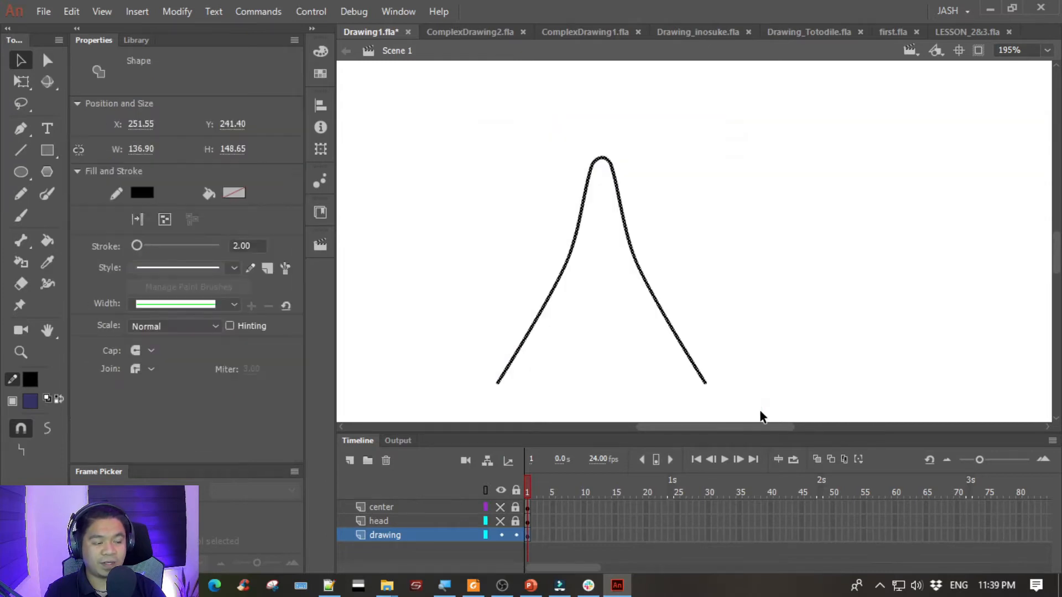
left_click(514, 534)
left_click(502, 534)
left_click(501, 522)
left_click(515, 521)
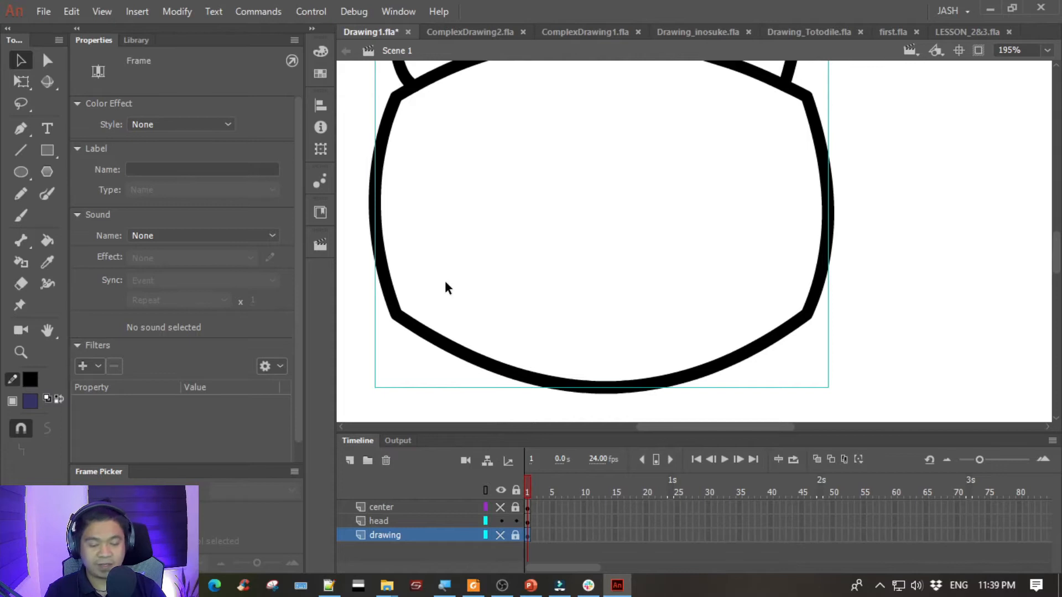
- Cut the head outline group from the head layer and delete that layer
left_click(472, 374)
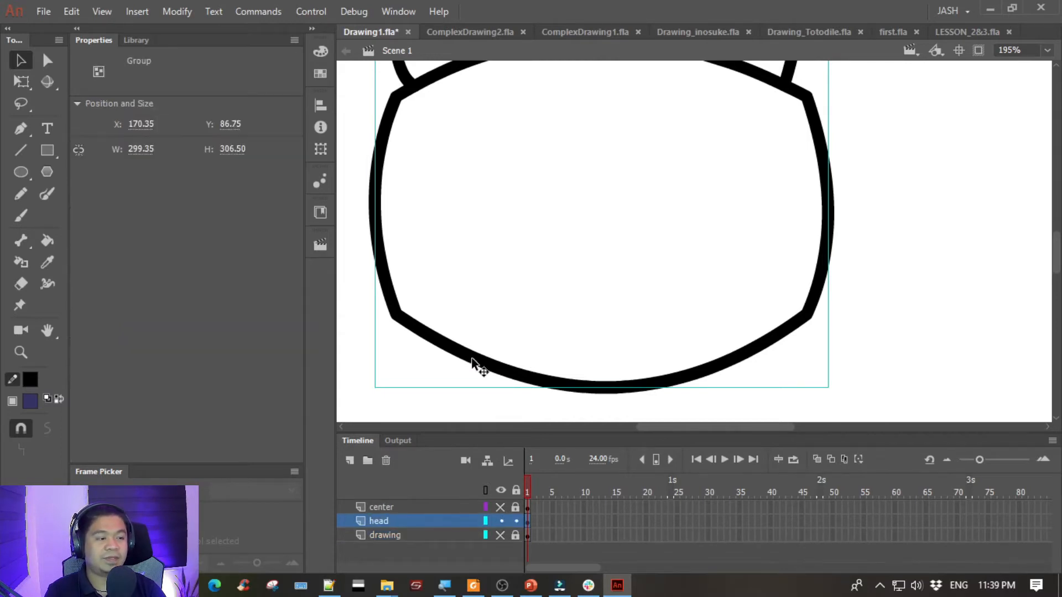
key("Delete")
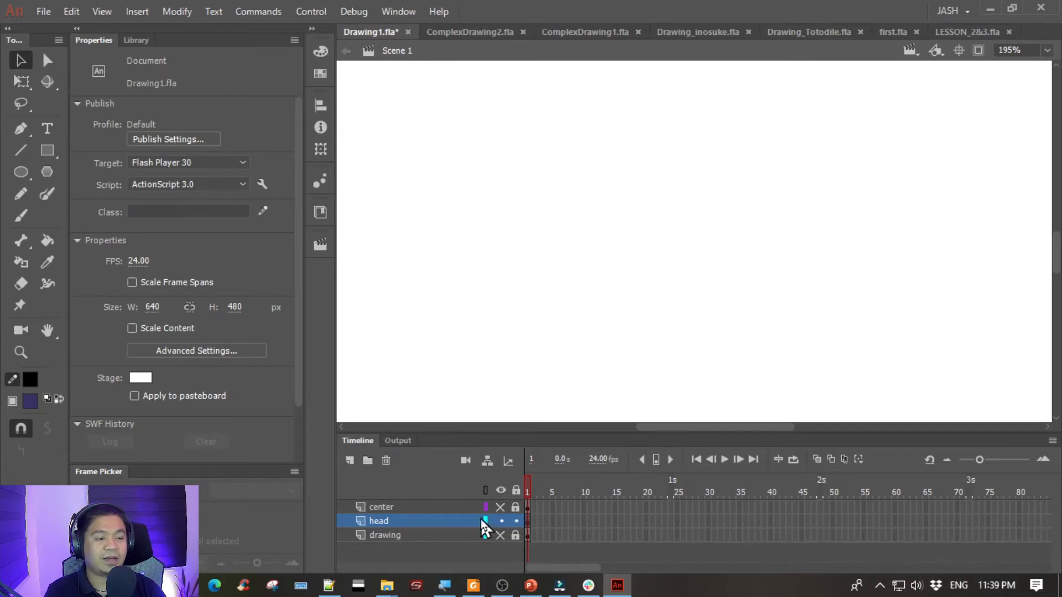
left_click(456, 520)
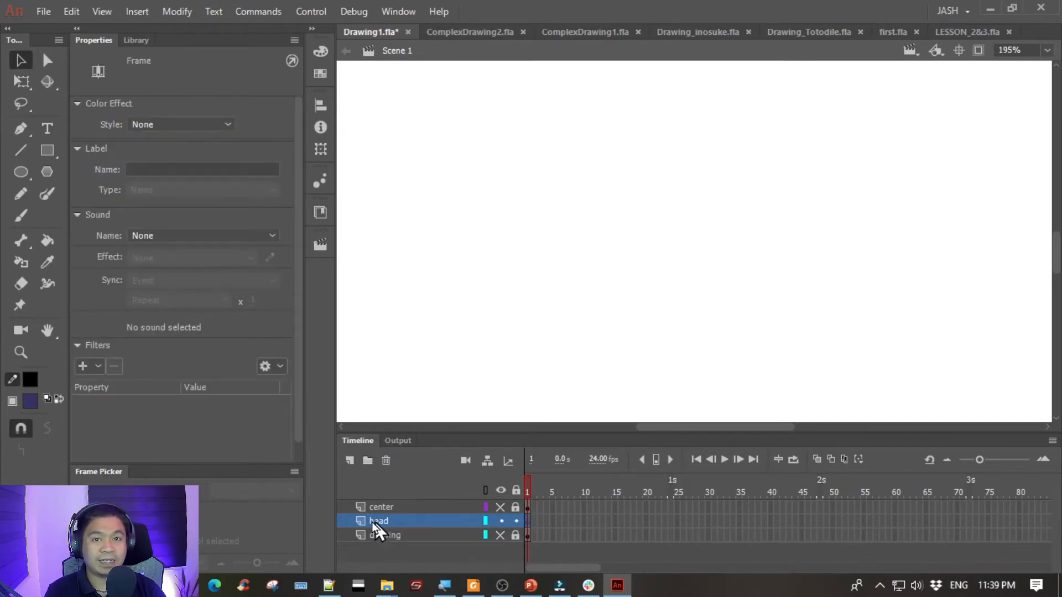
left_click(382, 461)
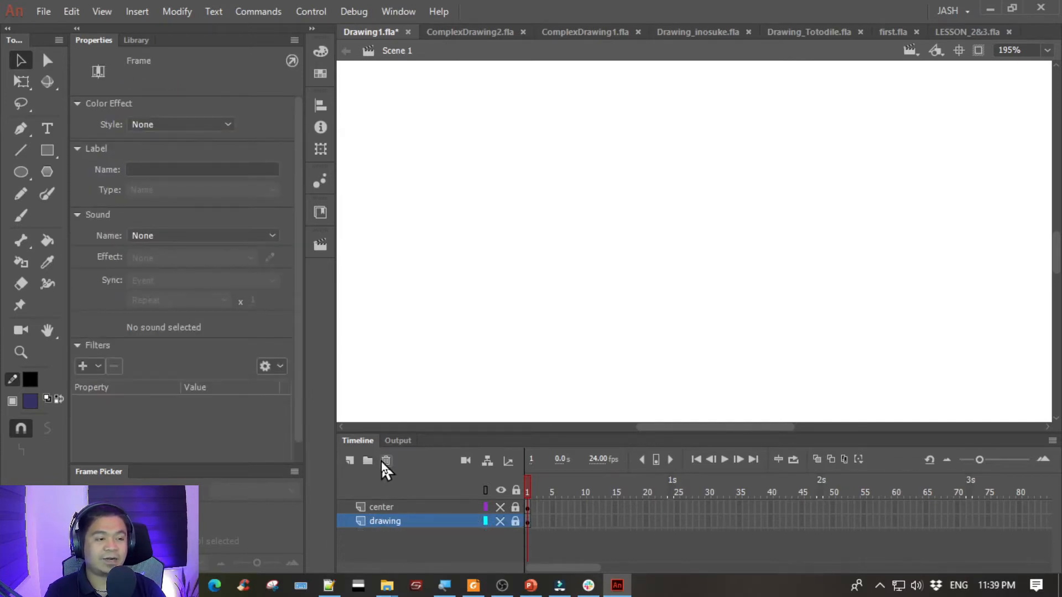
- Show and unlock the drawing layer, then paste the head outline group in place around the face patch curves
left_click(501, 521)
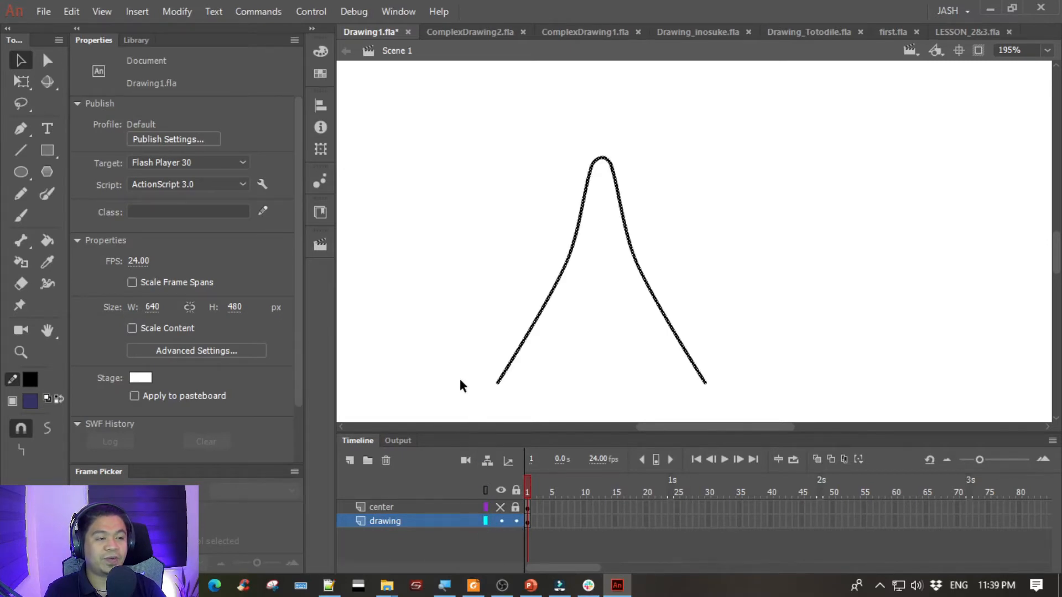
left_click_drag(449, 85, 753, 395)
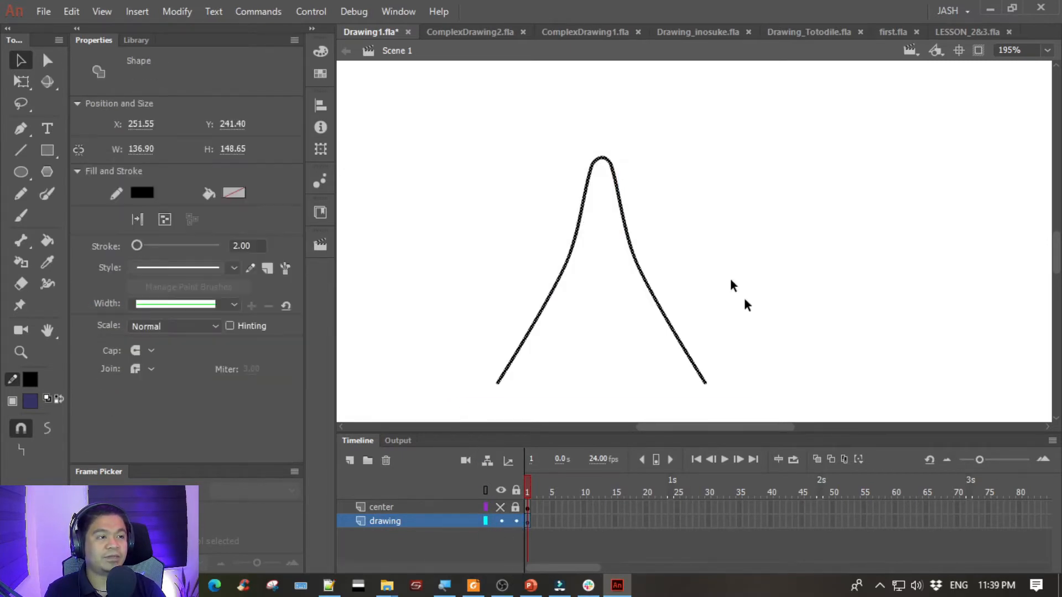
left_click(730, 259)
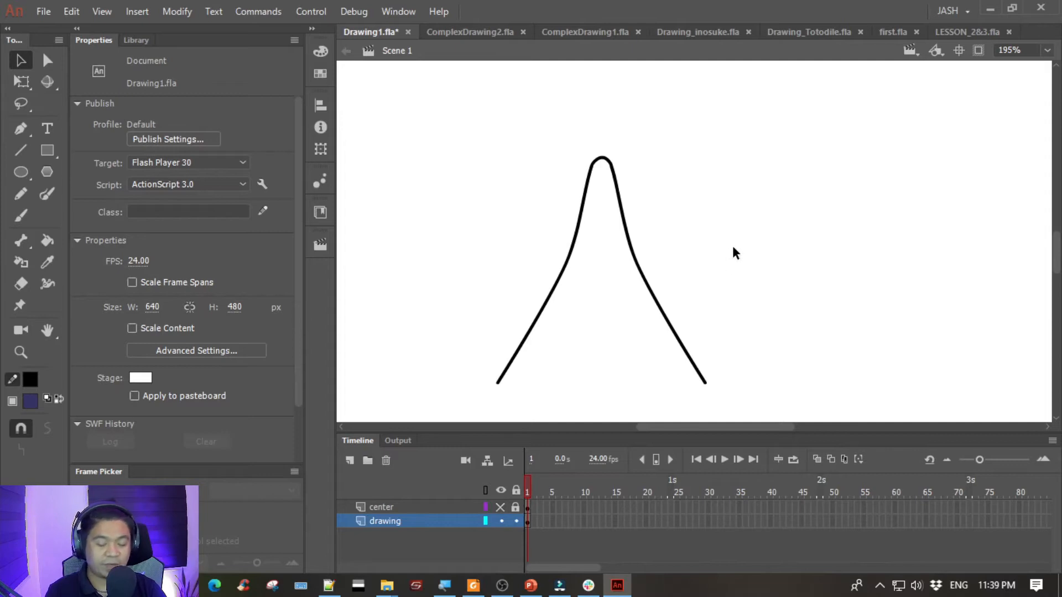
key("ctrl+v")
mouse_move(880, 183)
left_mouse_down()
mouse_move(875, 222)
mouse_move(878, 211)
left_mouse_up()
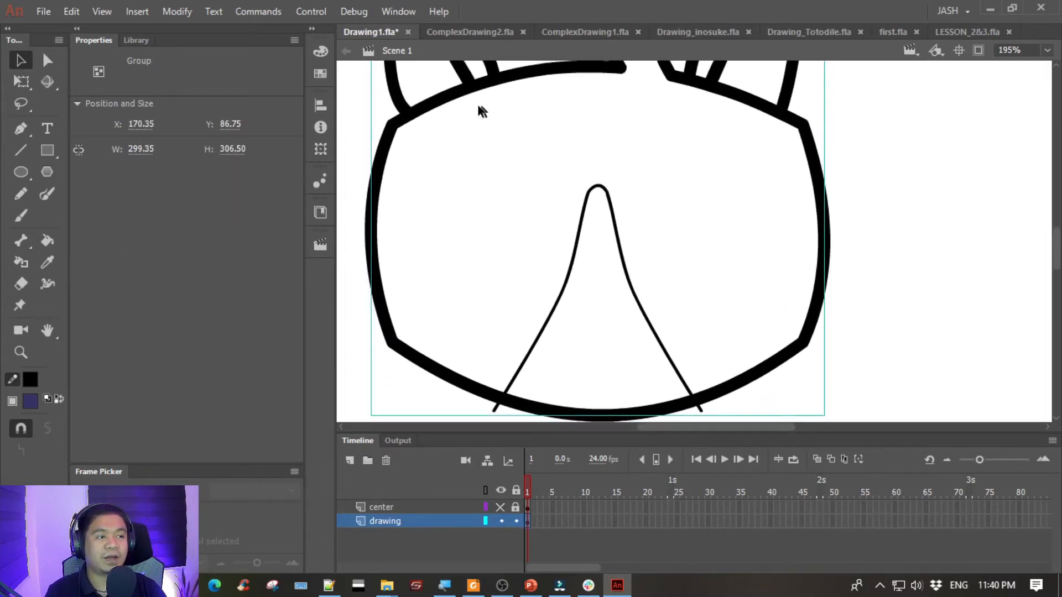
left_click_drag(455, 123, 468, 213)
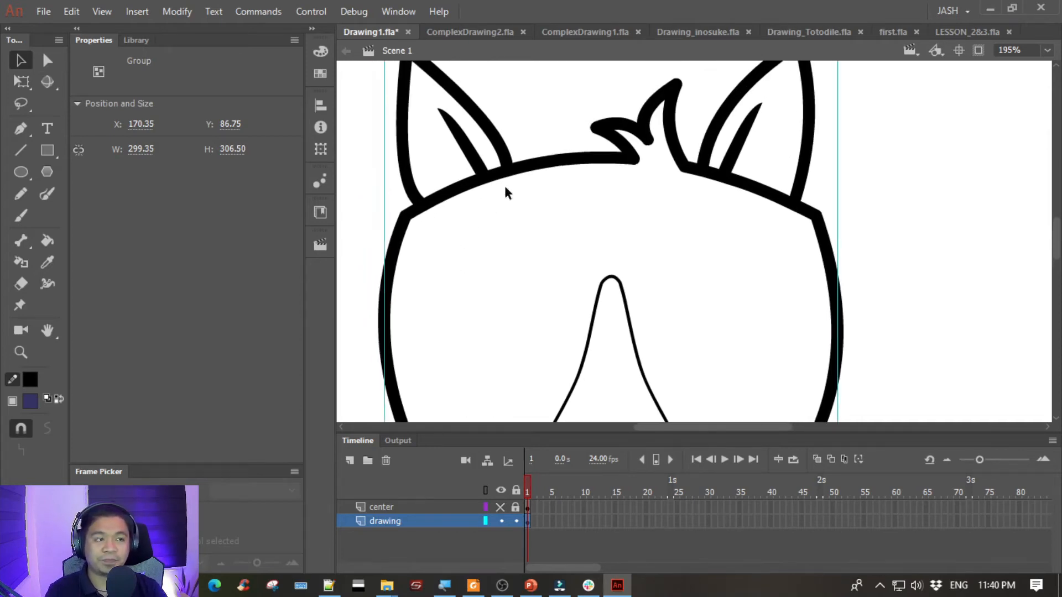
left_click_drag(504, 190, 493, 167)
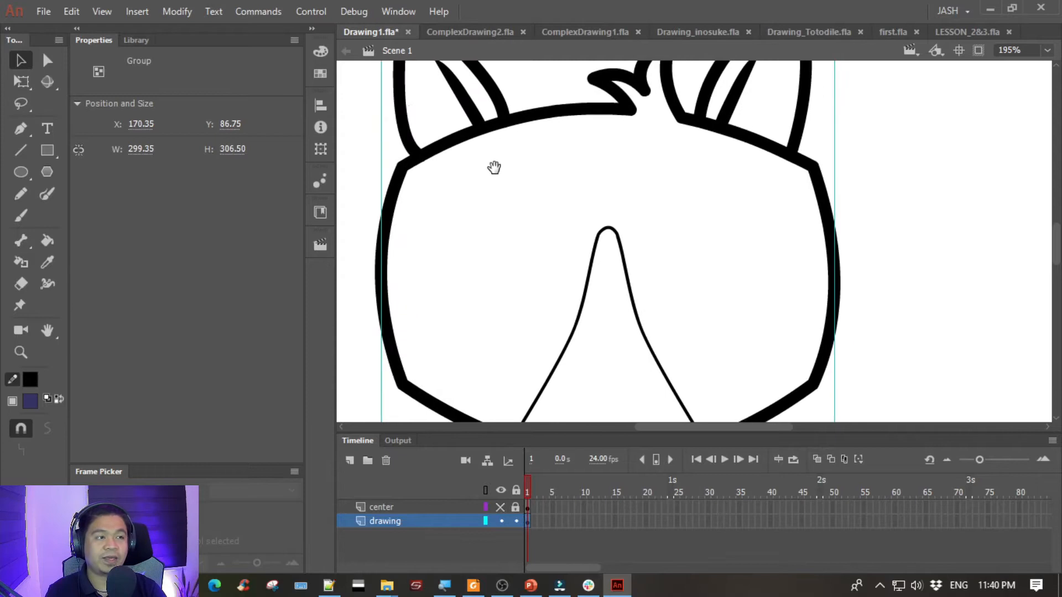
- Ungroup the head outline so it merges with the face patch curves on the drawing layer
left_click(165, 13)
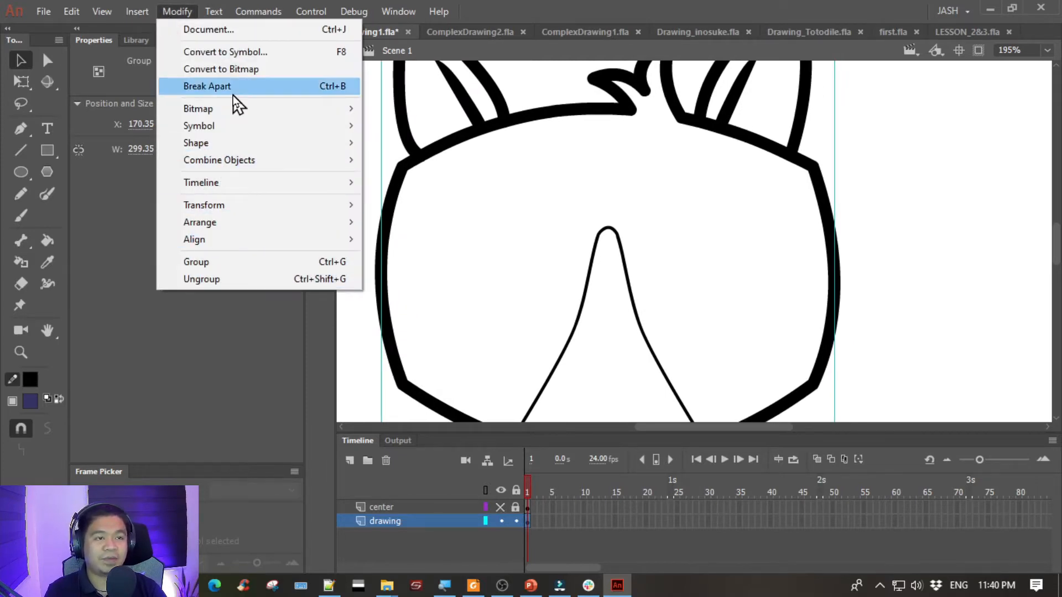
left_click(638, 3)
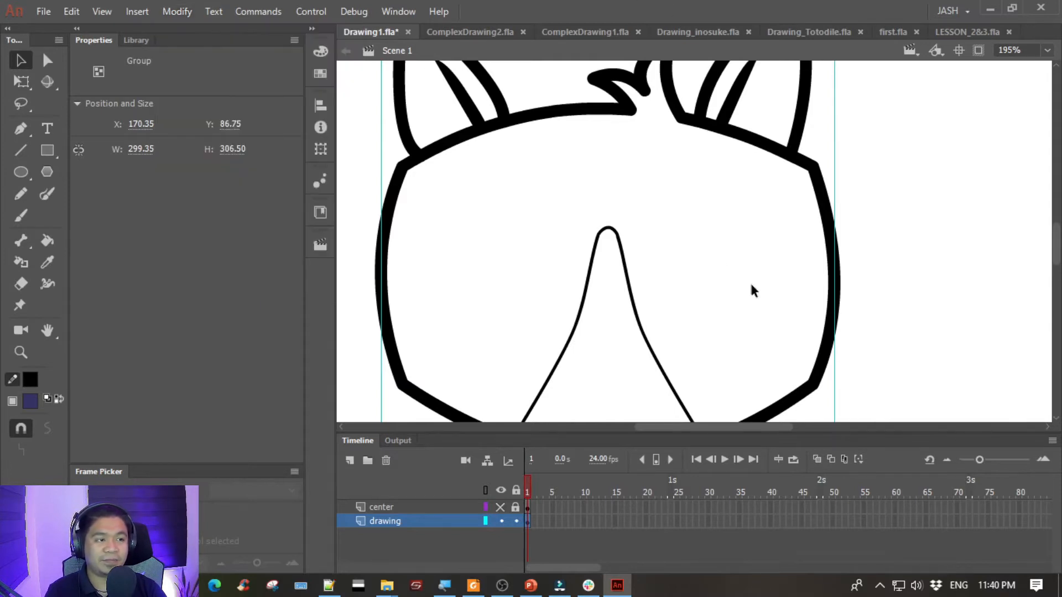
left_click_drag(748, 281, 739, 239)
key("ctrl+shift+g")
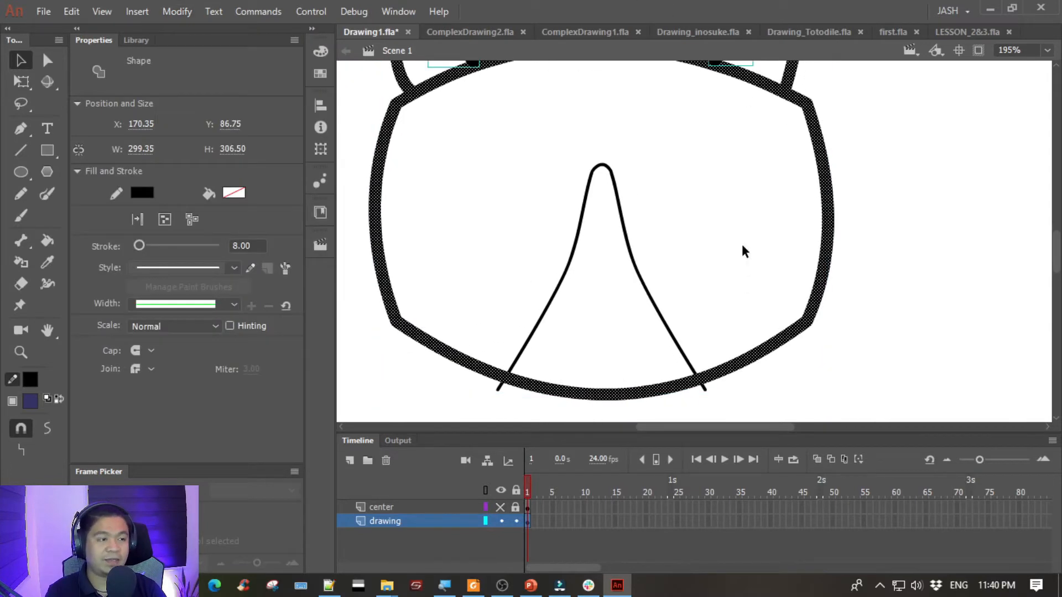
left_click(820, 372)
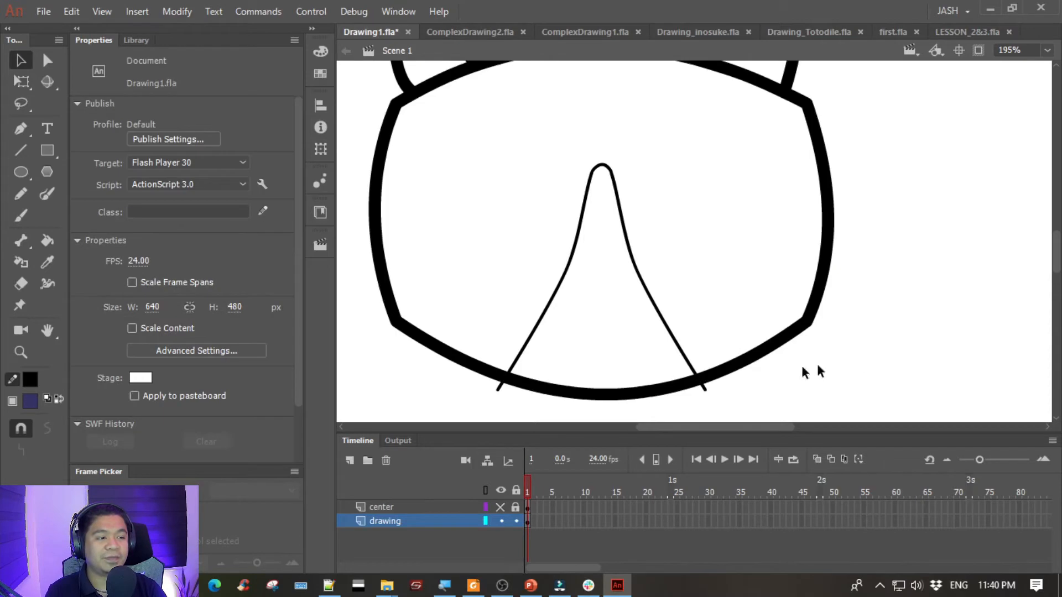
- Delete the two face patch line ends that stick out below the chin outline
left_click(499, 389)
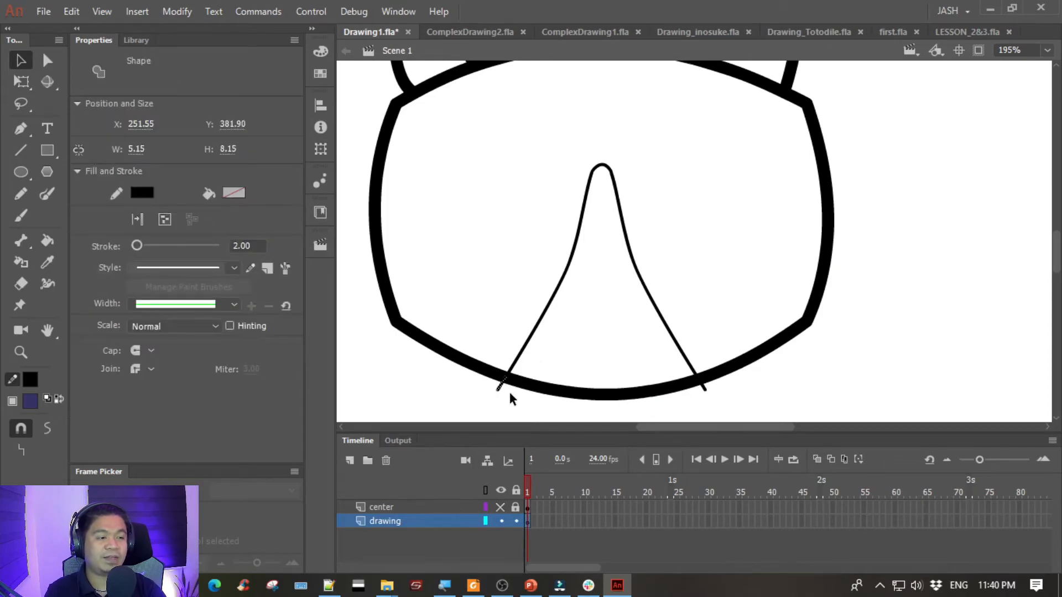
key("Delete")
left_click(705, 389)
key("Delete")
- Fill the head around the face patch with dark gray using the Paint Bucket tool
left_click_drag(518, 144, 533, 177)
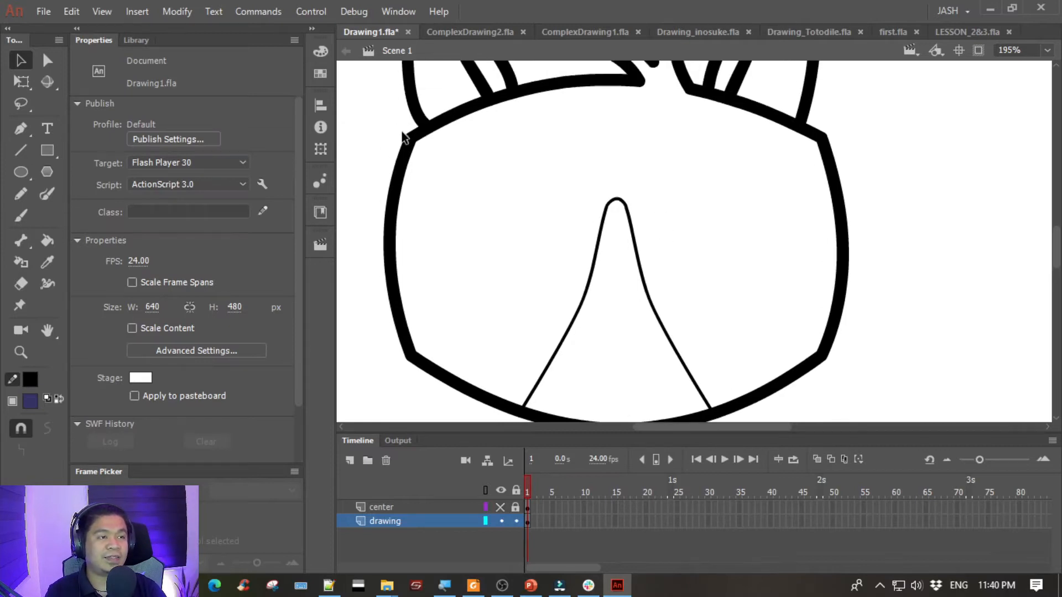
left_click(411, 146)
left_click(604, 235)
left_click(496, 250)
key("ctrl+minus")
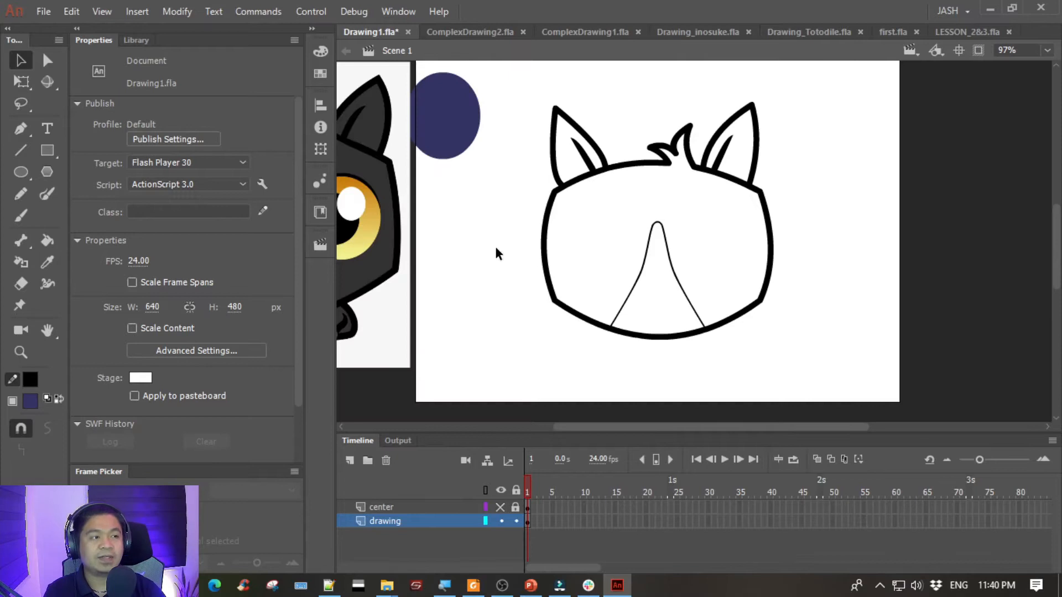
left_click_drag(457, 227, 509, 227)
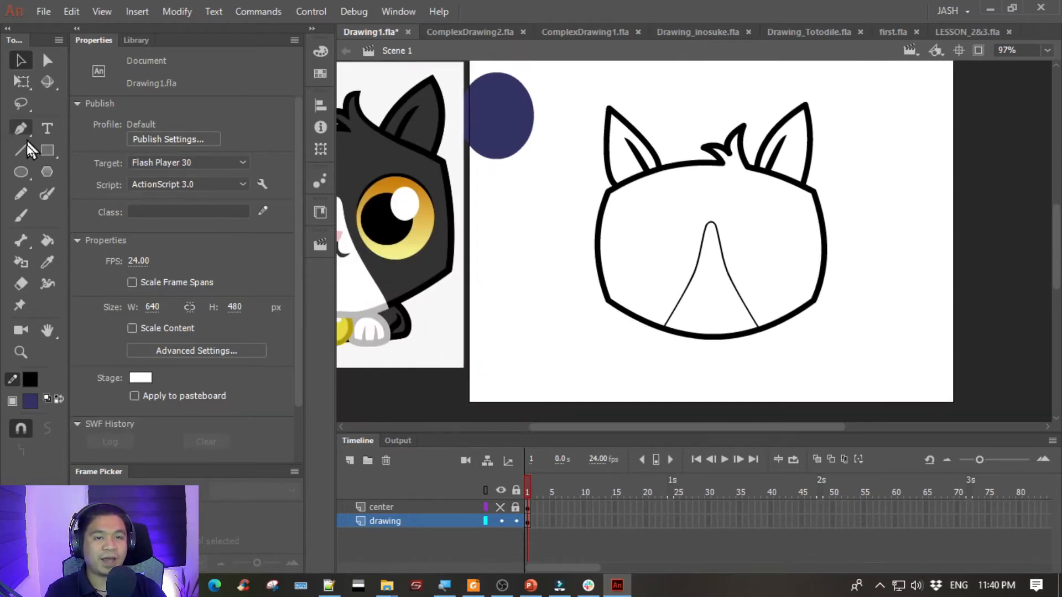
left_click(48, 240)
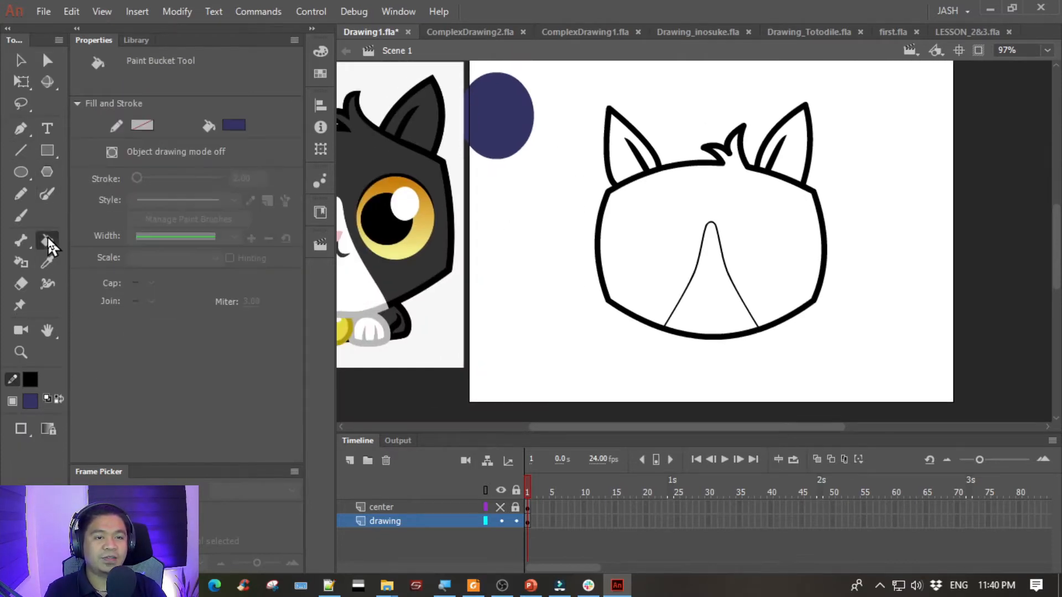
left_click(234, 126)
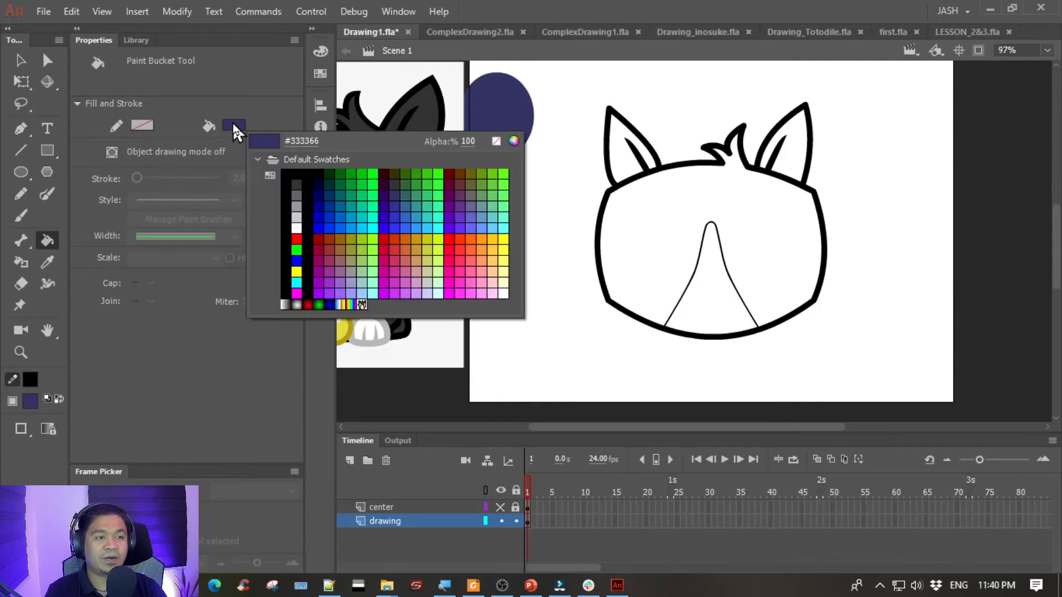
left_click(297, 184)
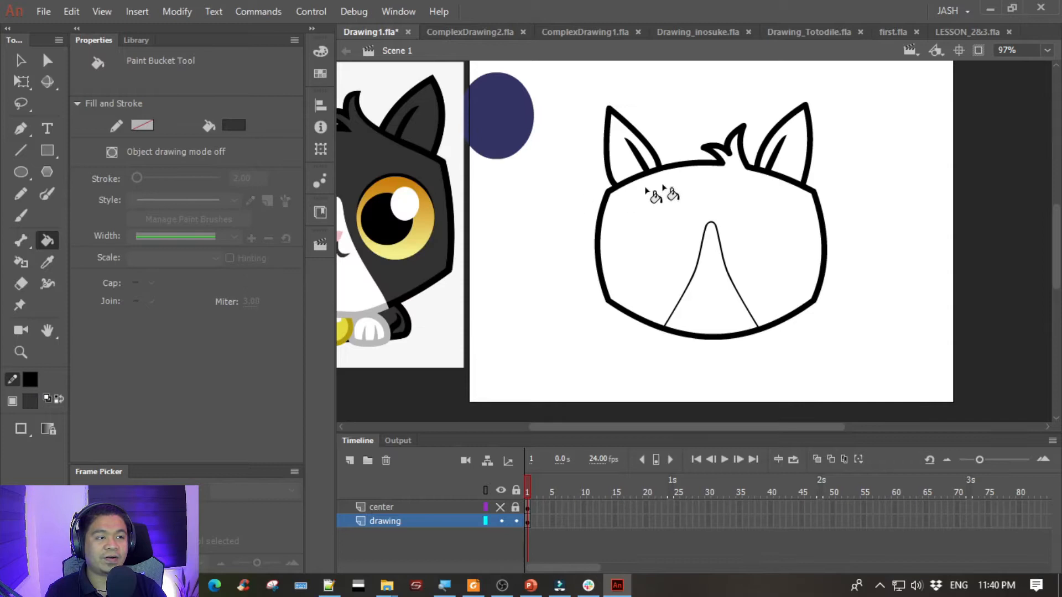
left_click(675, 206)
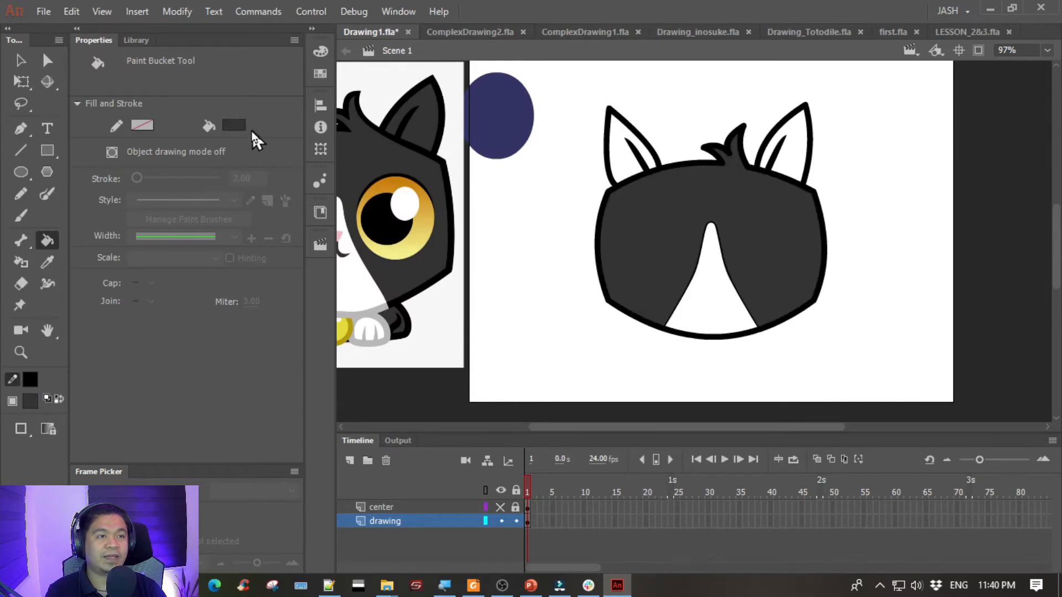
- Fill both ears with the dark gray sampled from the reference cat's ear, and fill the face patch with white
left_click(234, 126)
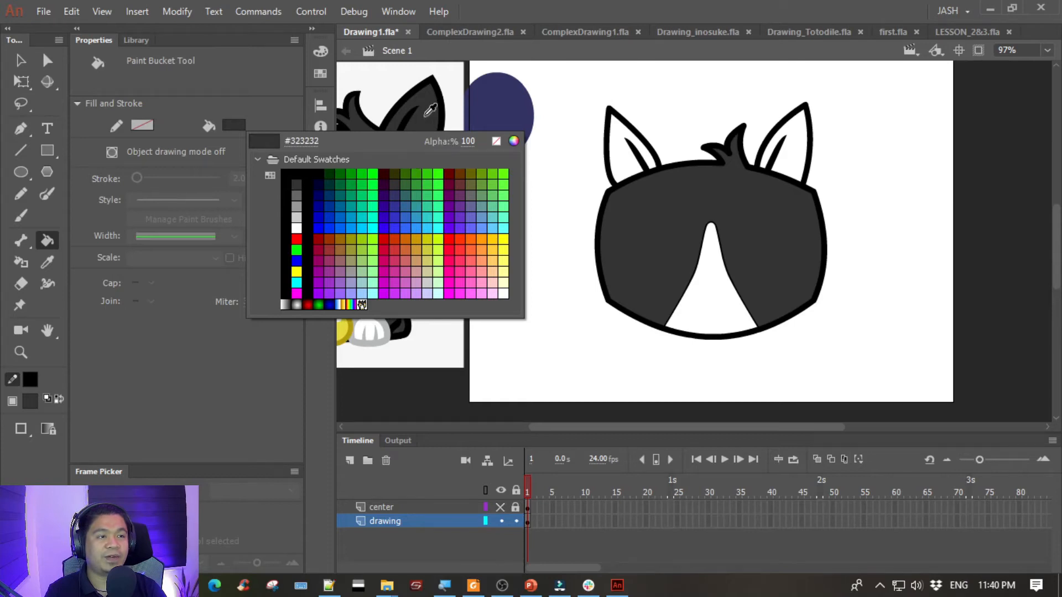
left_click(433, 105)
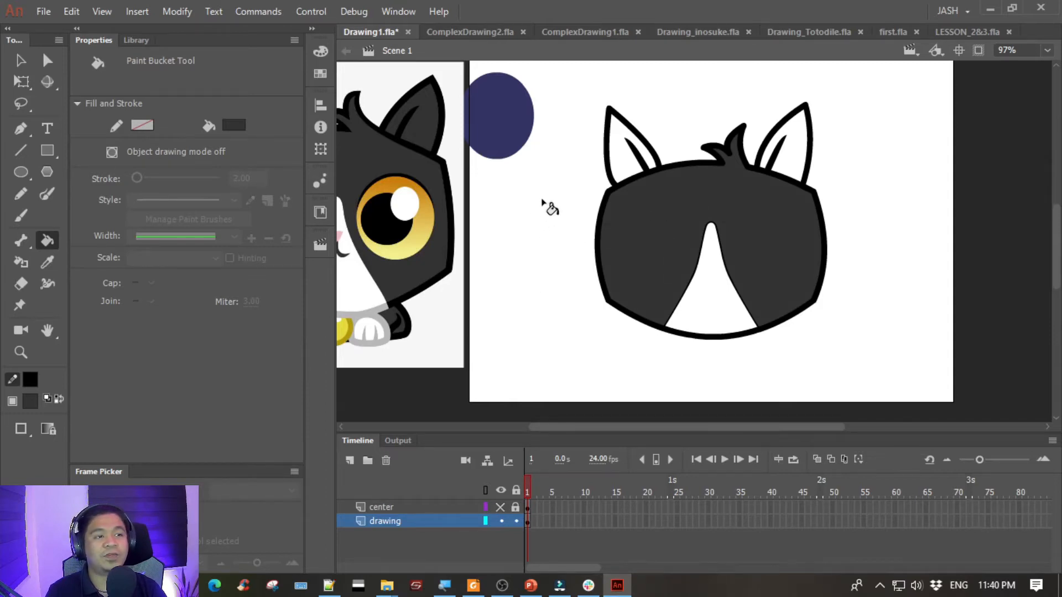
left_click(597, 178)
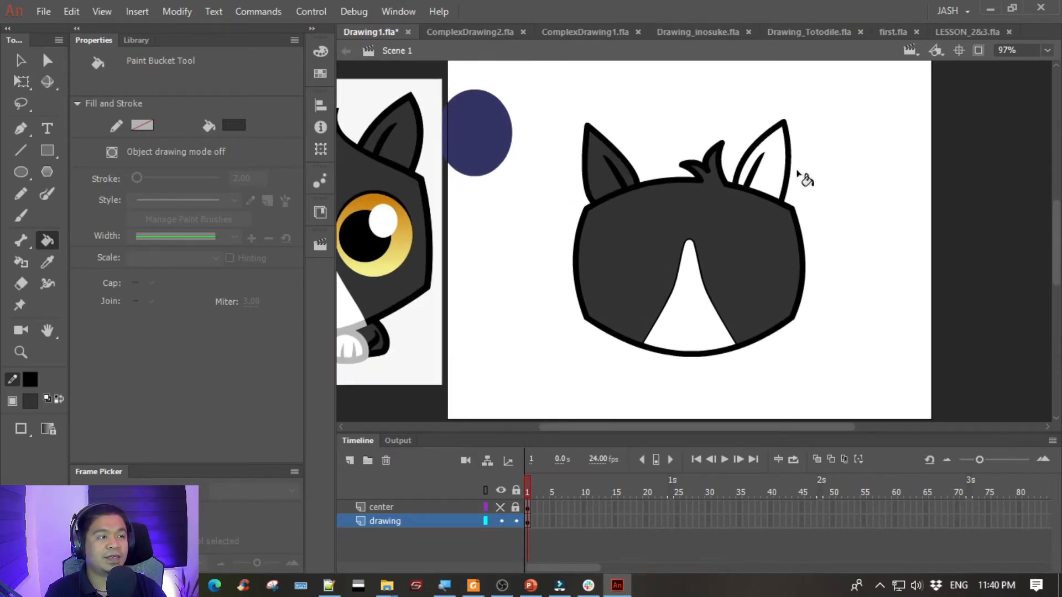
left_click(777, 172)
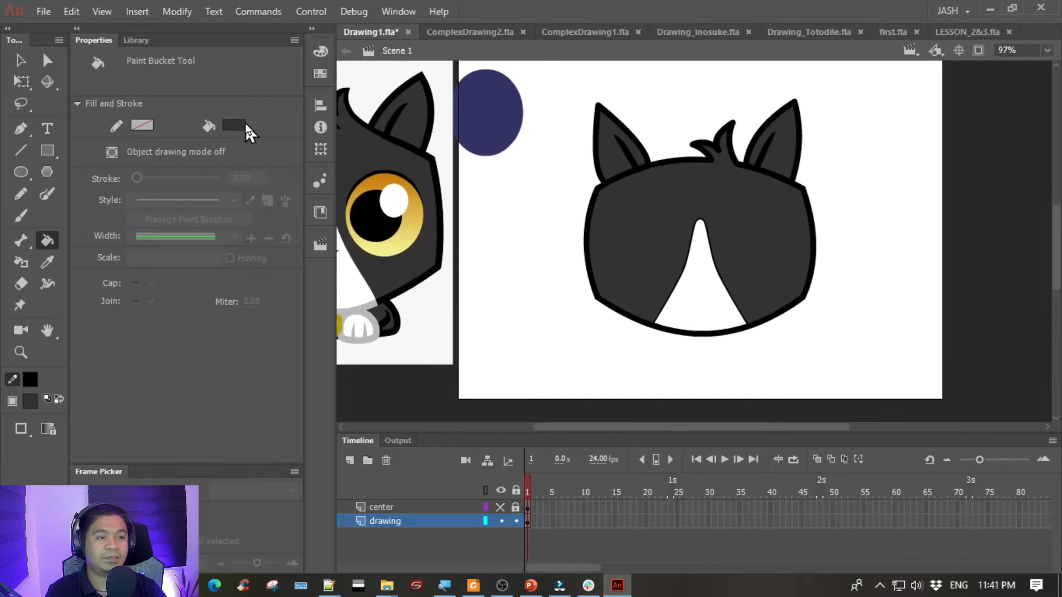
left_click(243, 126)
left_click(303, 209)
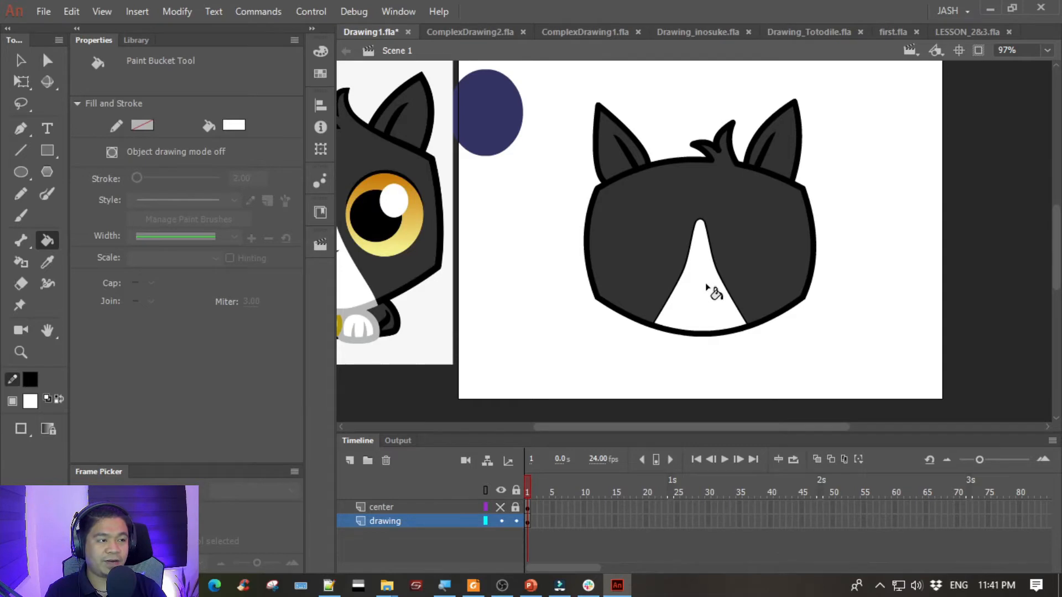
- Try moving the whole head off the stage to check its fills, and undo the move
left_click(20, 60)
left_click_drag(632, 87, 493, 109)
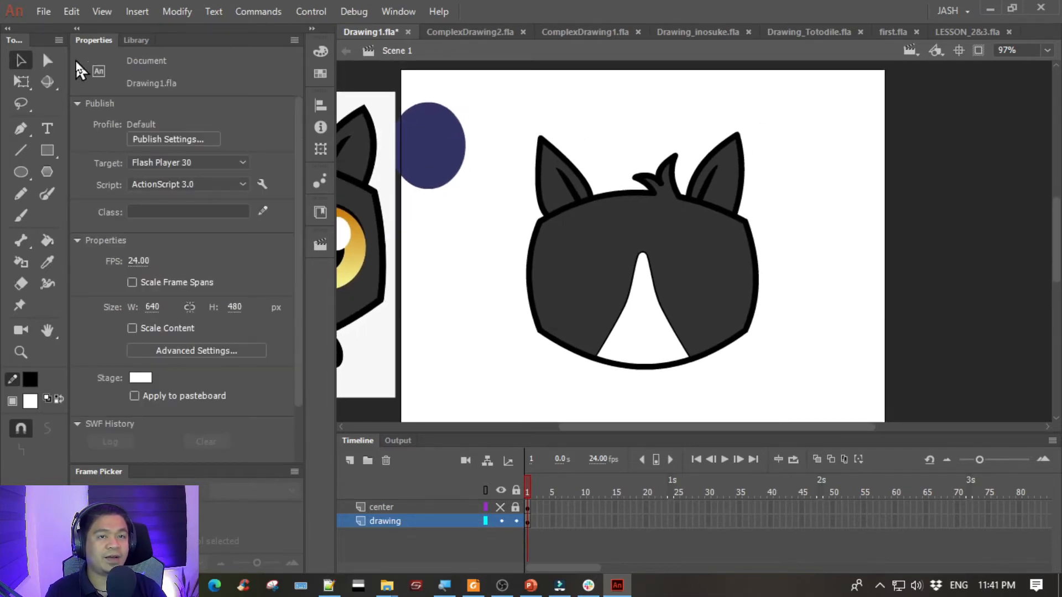
left_click_drag(493, 104, 812, 403)
left_click_drag(768, 328, 669, 322)
left_click_drag(536, 328, 872, 327)
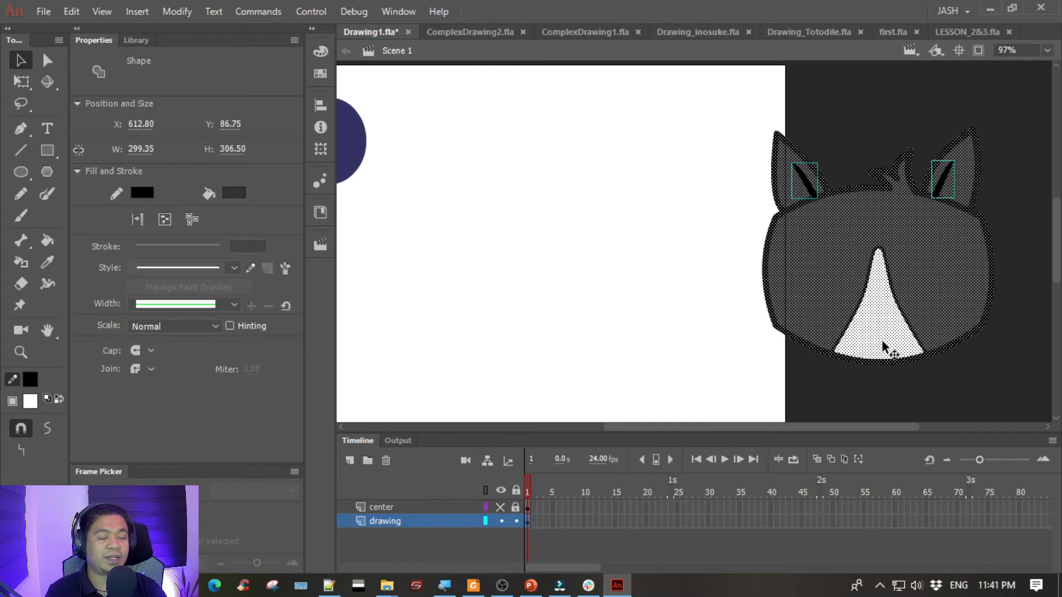
key("ctrl+z")
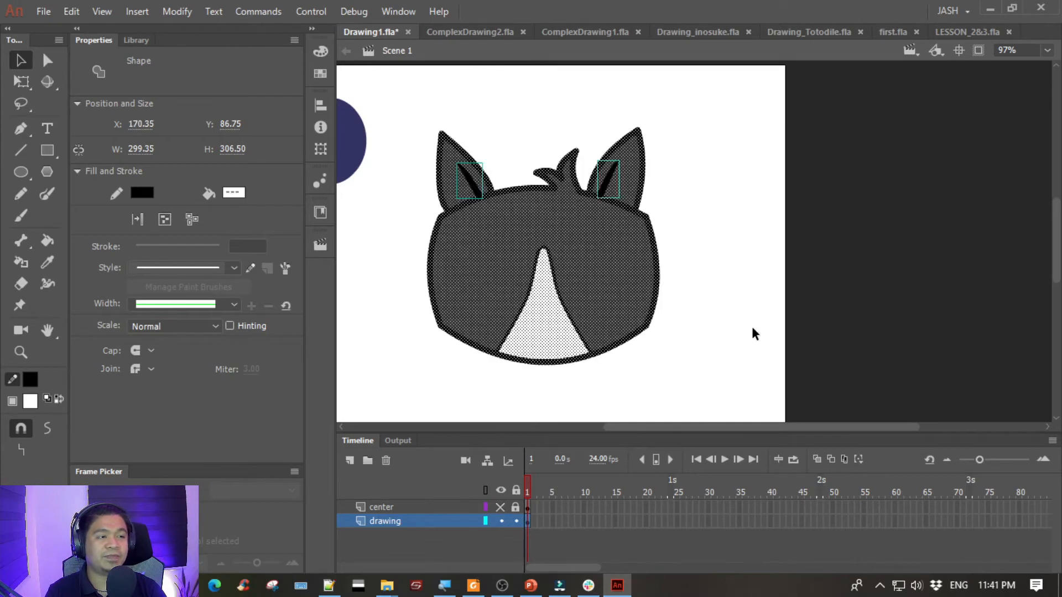
left_click(751, 328)
- Delete the thin black outline around the white face patch, leaving only the fills
left_click_drag(736, 294, 793, 286)
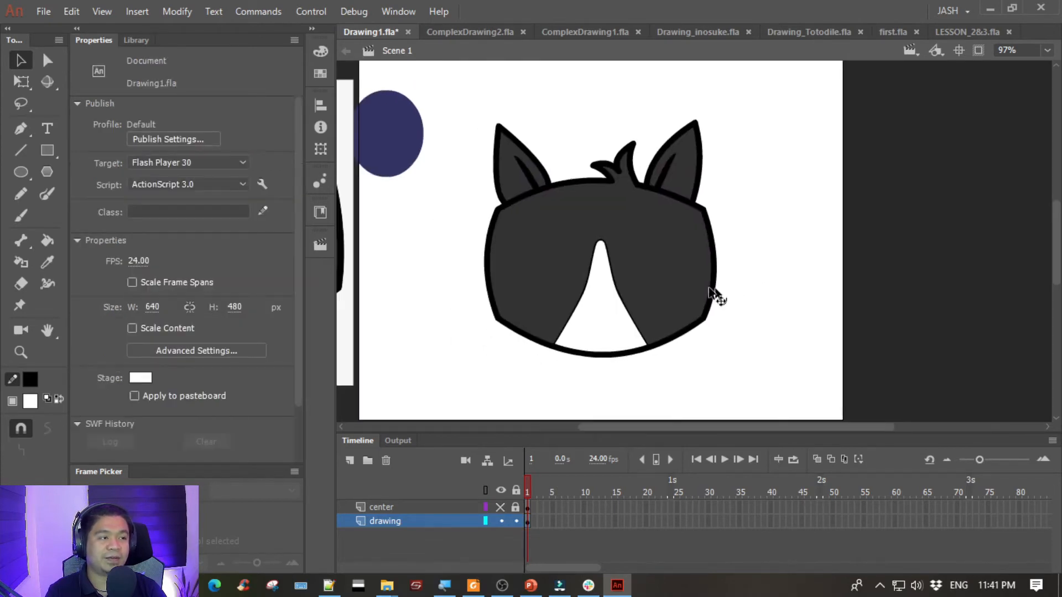
left_click(586, 286)
mouse_move(500, 318)
left_mouse_down()
mouse_move(697, 313)
mouse_move(575, 349)
left_mouse_up()
left_click(575, 348)
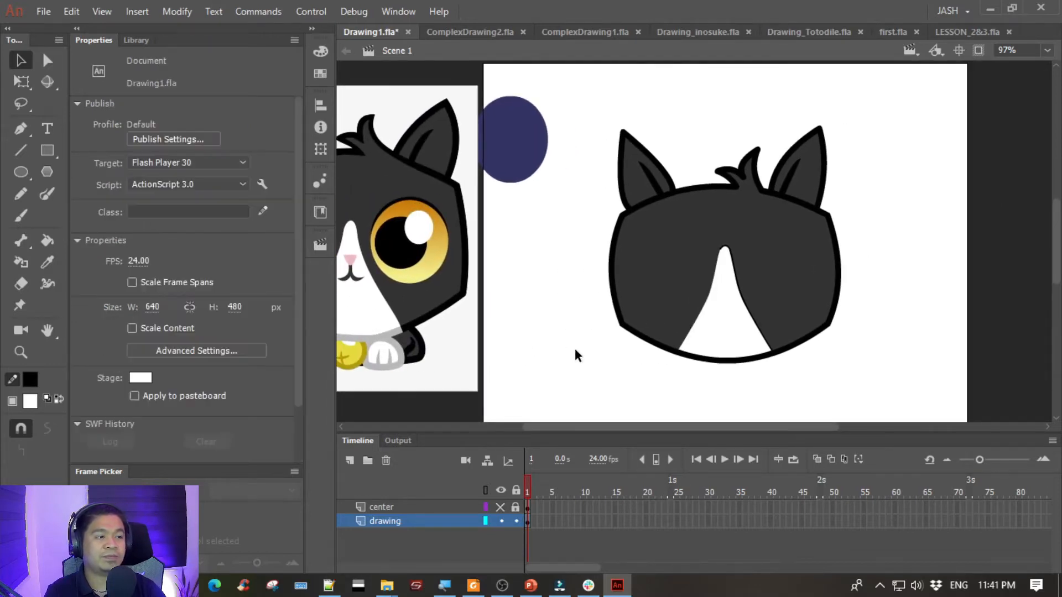
left_click(734, 272)
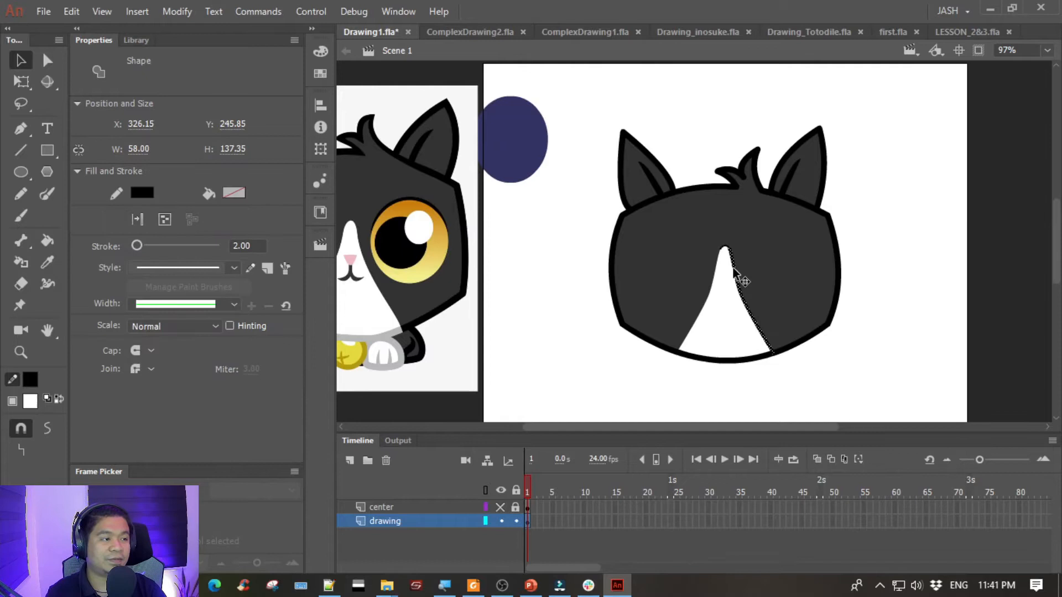
key("Delete")
left_click(723, 251)
left_click(555, 313)
- Group the entire head, including ears and face patch, and lock the drawing layer
left_click_drag(533, 324, 575, 291)
left_click_drag(591, 83, 993, 423)
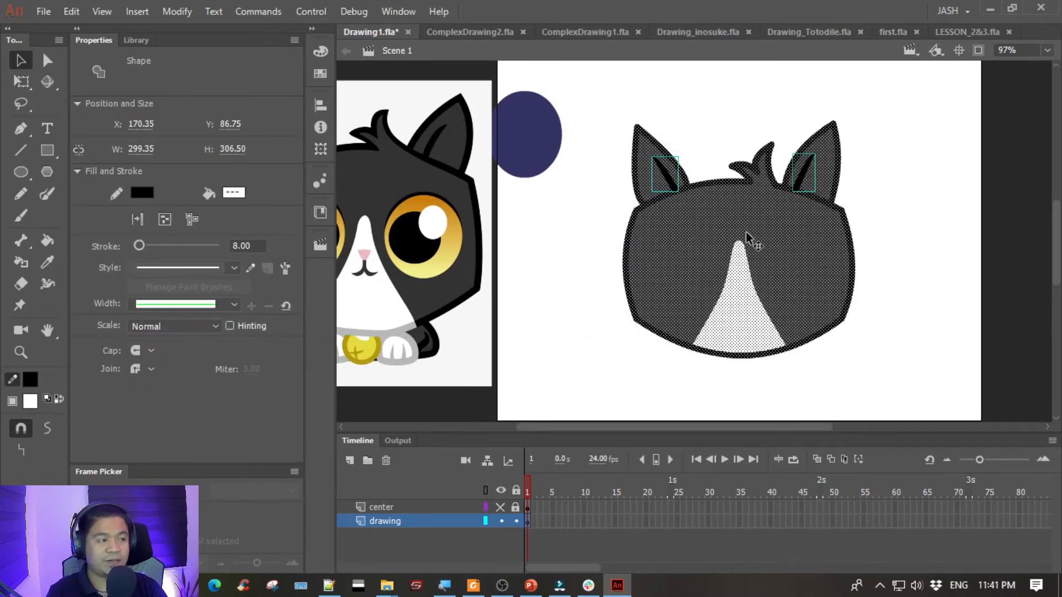
key("ctrl+g")
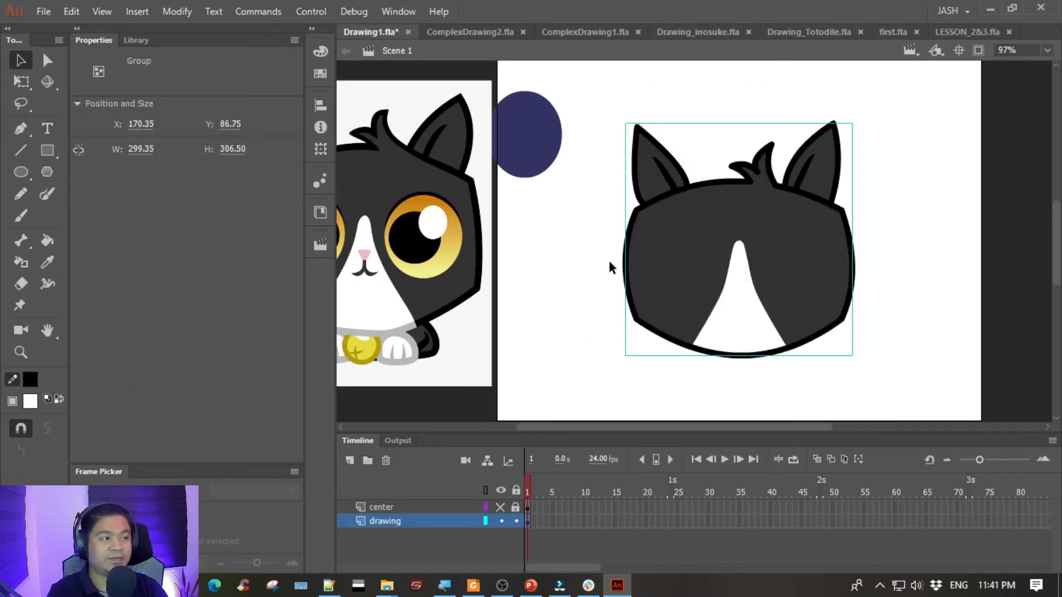
left_click(515, 521)
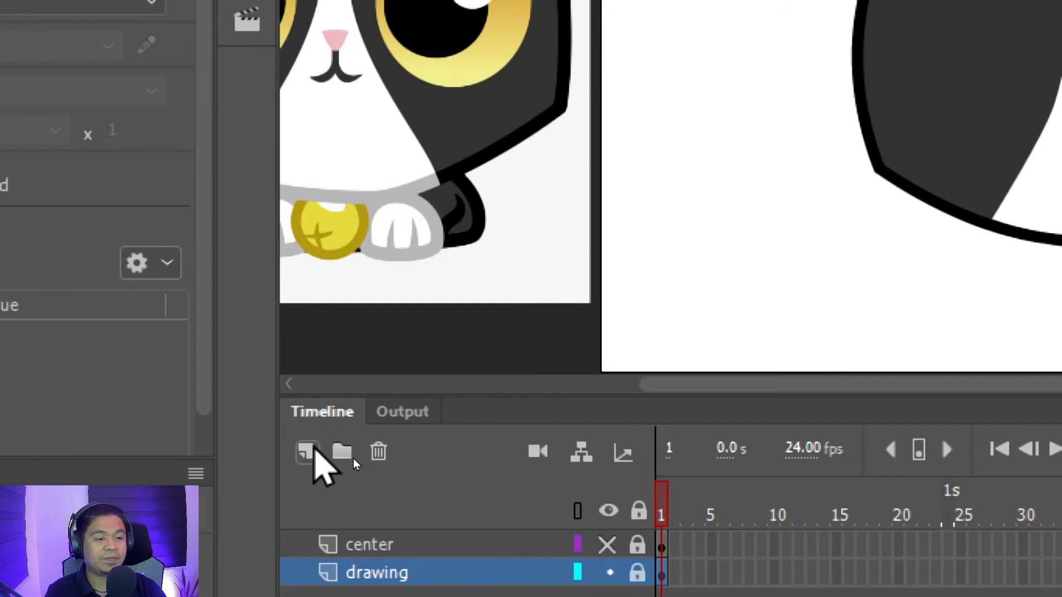
- Add a new layer above the drawing layer and name it eyes
left_click(307, 451)
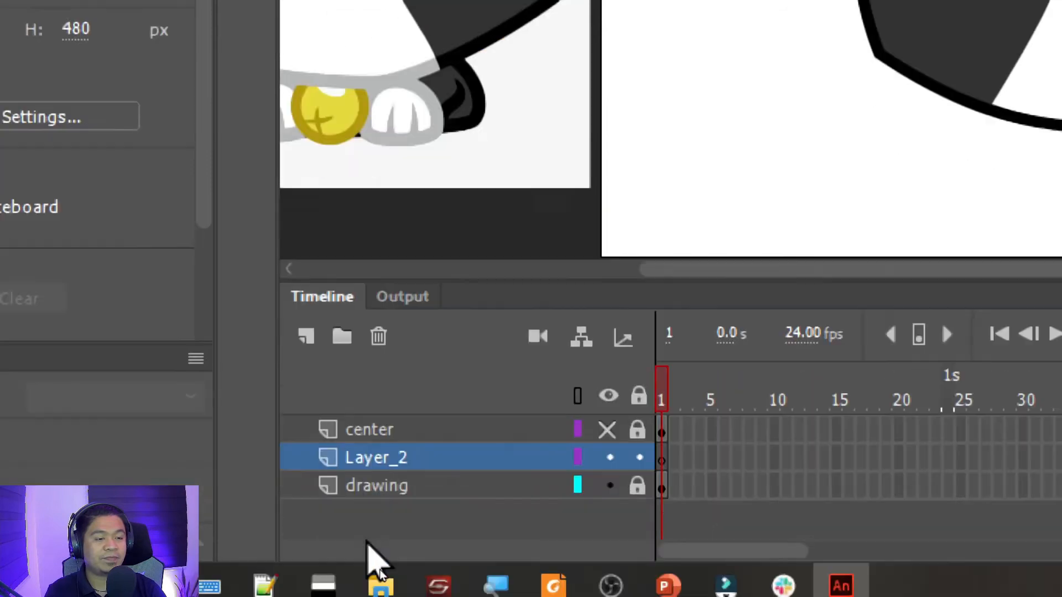
double_click(373, 566)
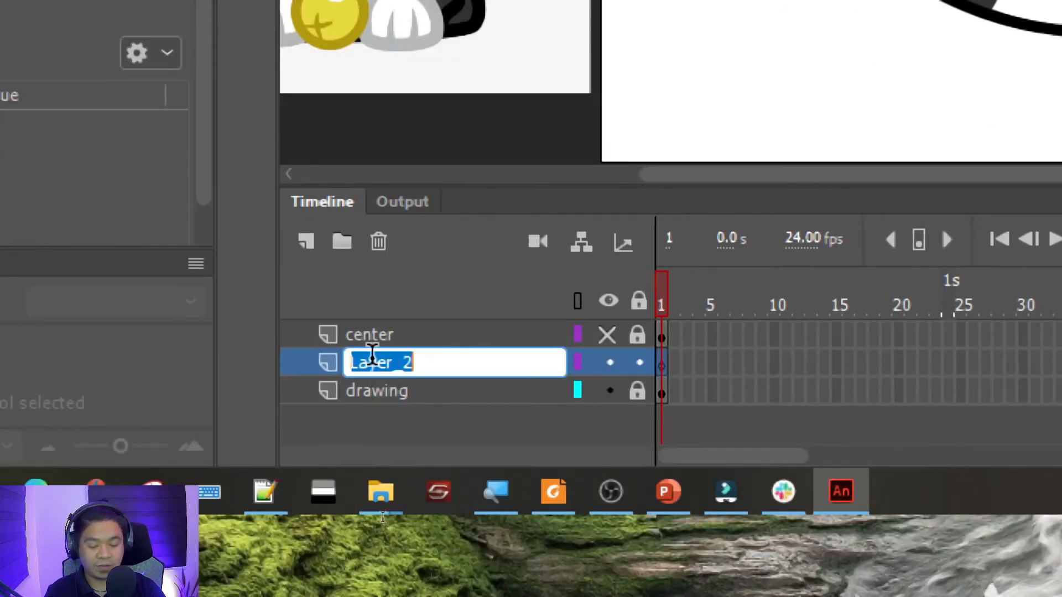
type("e")
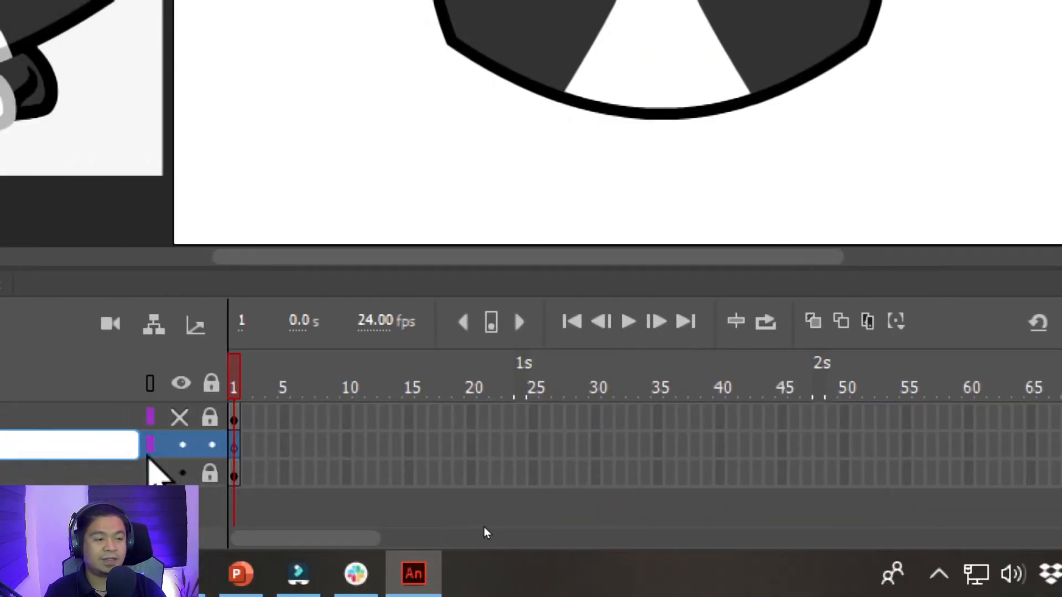
type("yes")
key("Return")
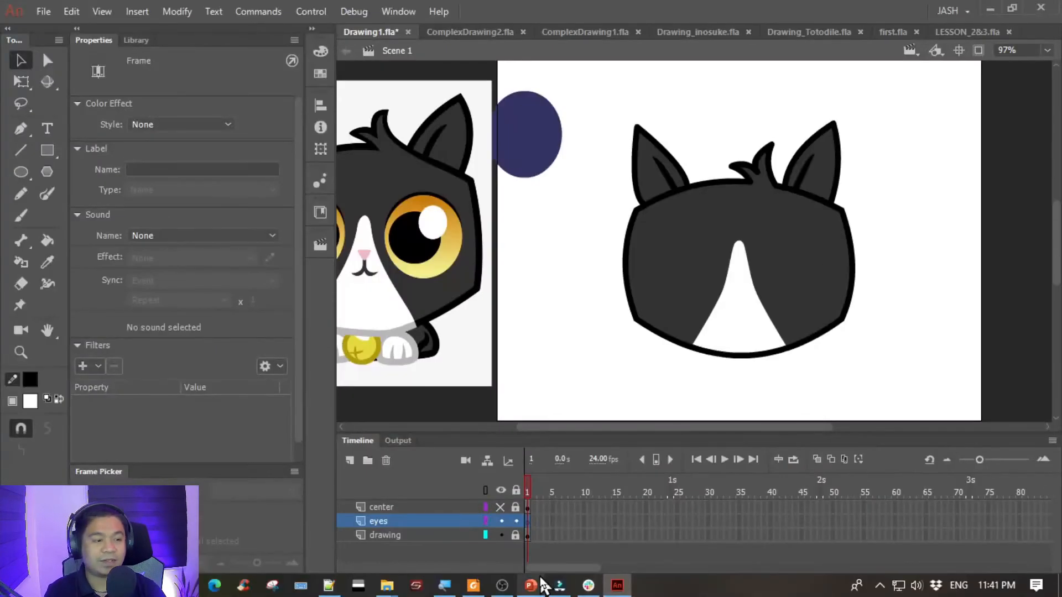
- Cut the navy oval from the drawing layer, relock that layer, and paste the oval onto the eyes layer
left_click(548, 362)
scroll(445, 160, "right", 2)
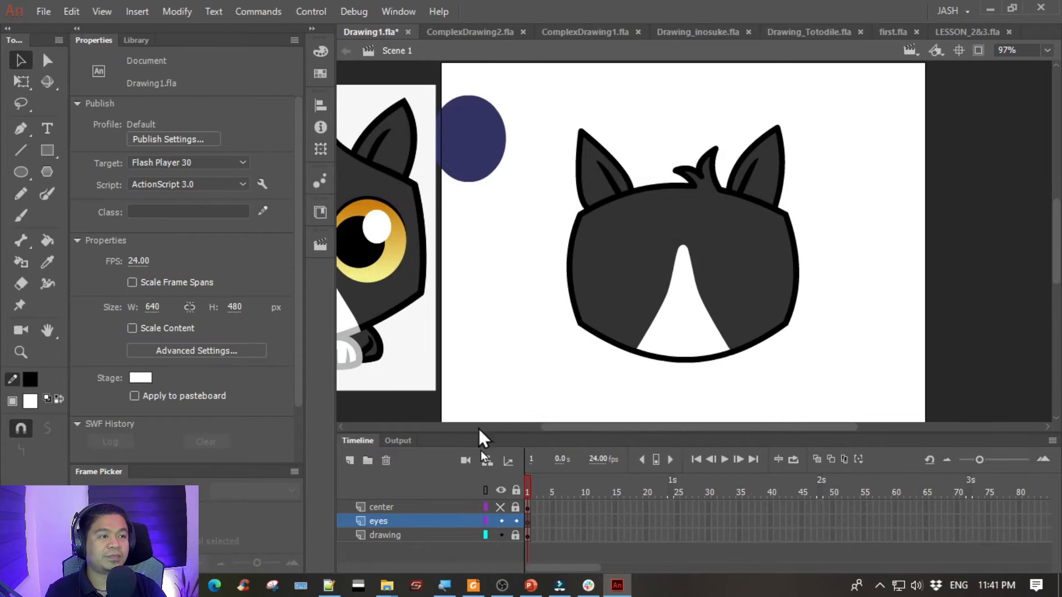
left_click(515, 535)
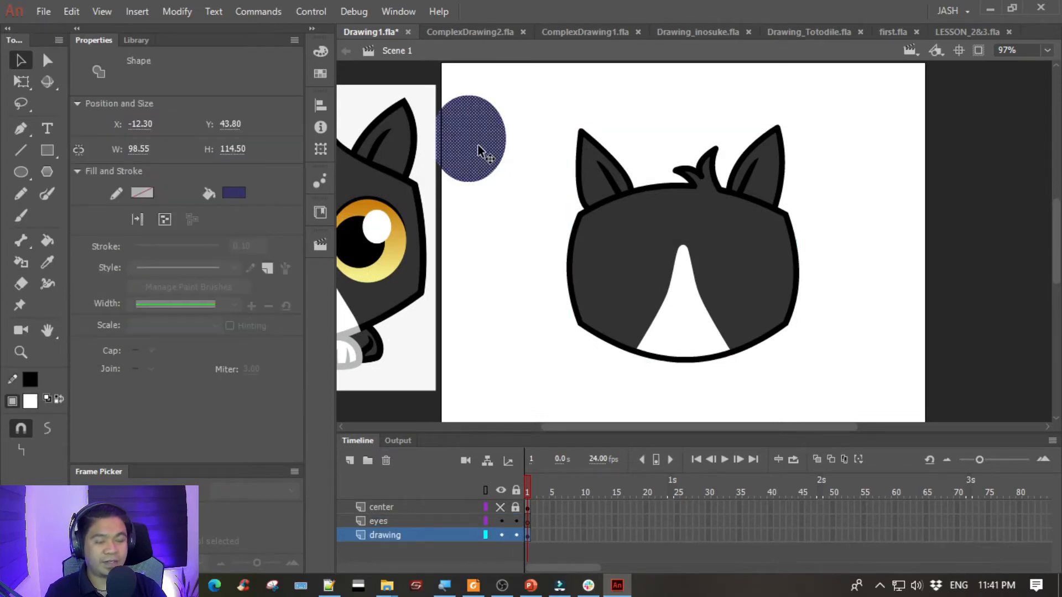
key("Delete")
left_click(516, 535)
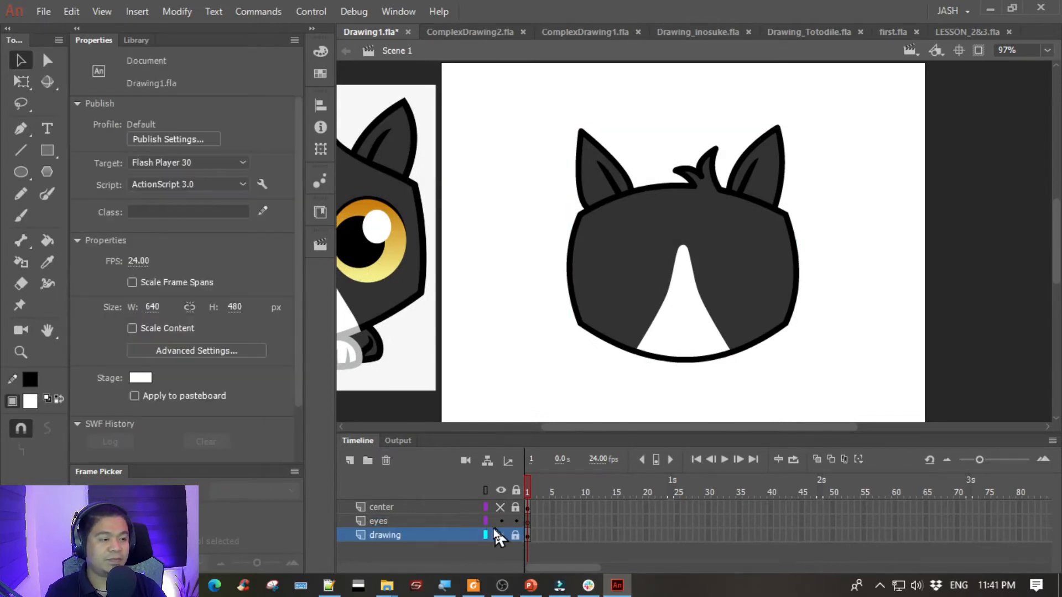
left_click(437, 521)
left_click(502, 349)
key("ctrl+v")
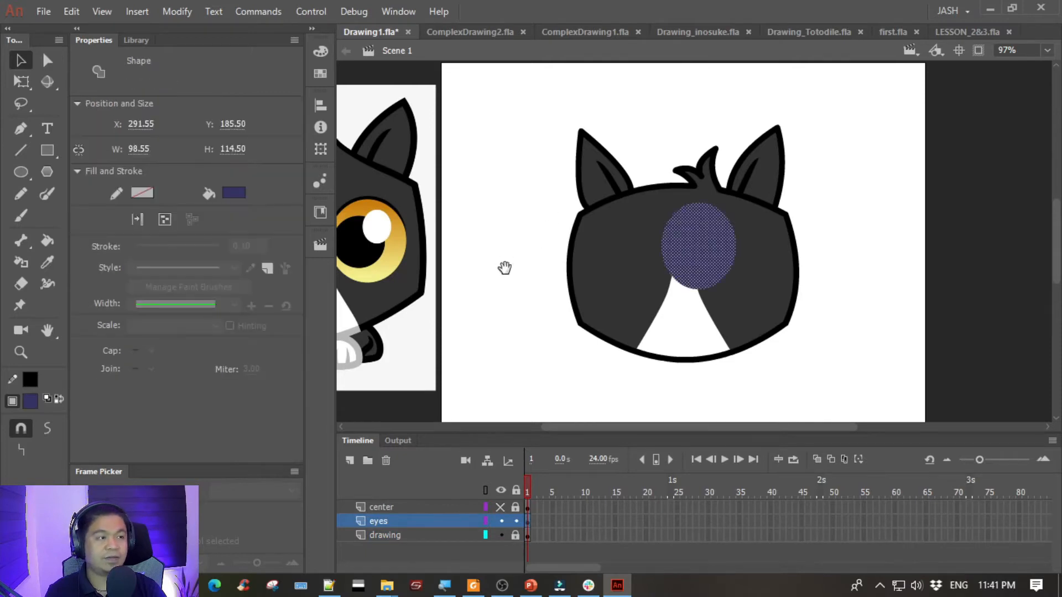
- Position the navy oval on the head beside the white face patch as the cat's left-hand eye, matching the reference
left_click_drag(504, 268, 629, 269)
left_click_drag(841, 255, 722, 265)
left_click(614, 249)
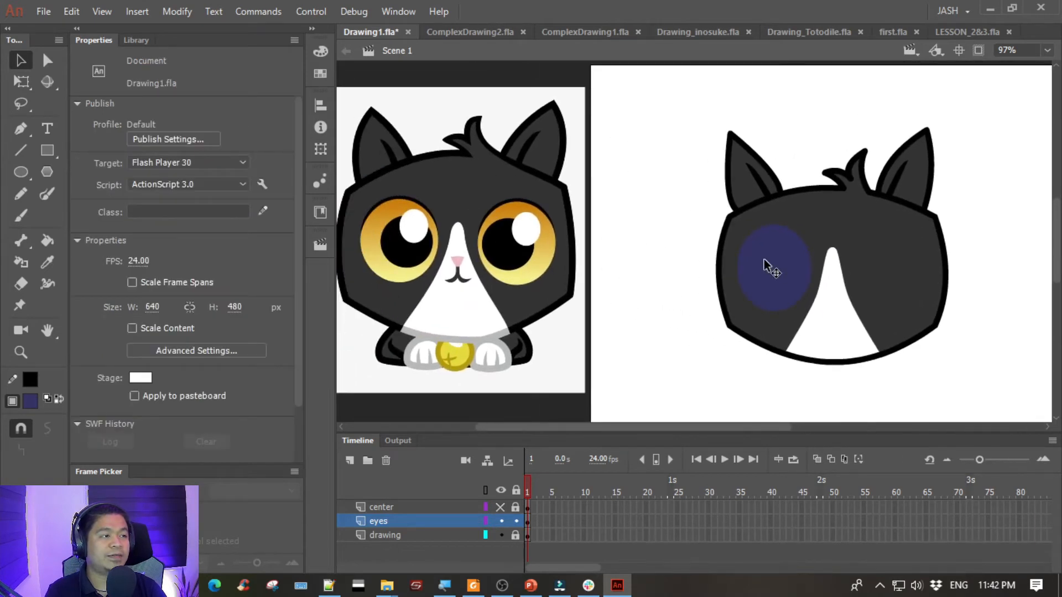
left_click(766, 265)
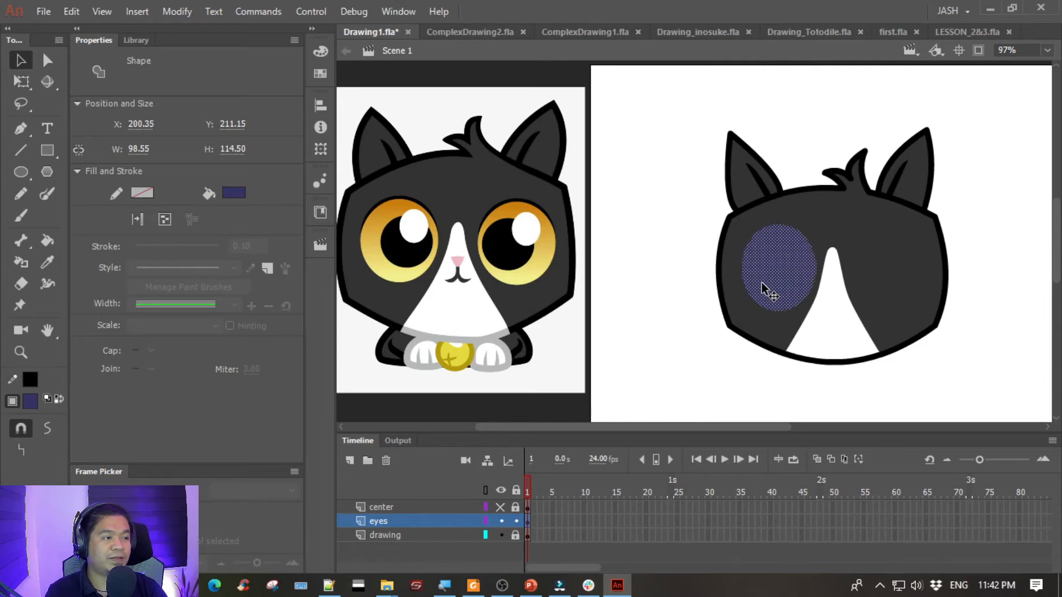
- Change the oval eye's fill from solid color to a linear gradient
left_click_drag(619, 232, 561, 222)
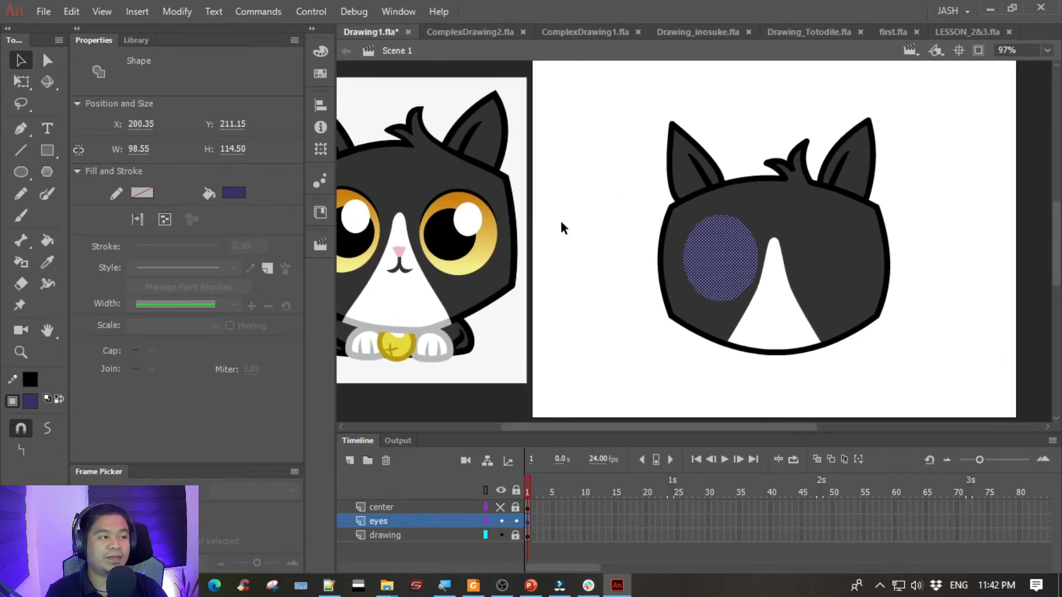
left_click_drag(589, 257, 616, 261)
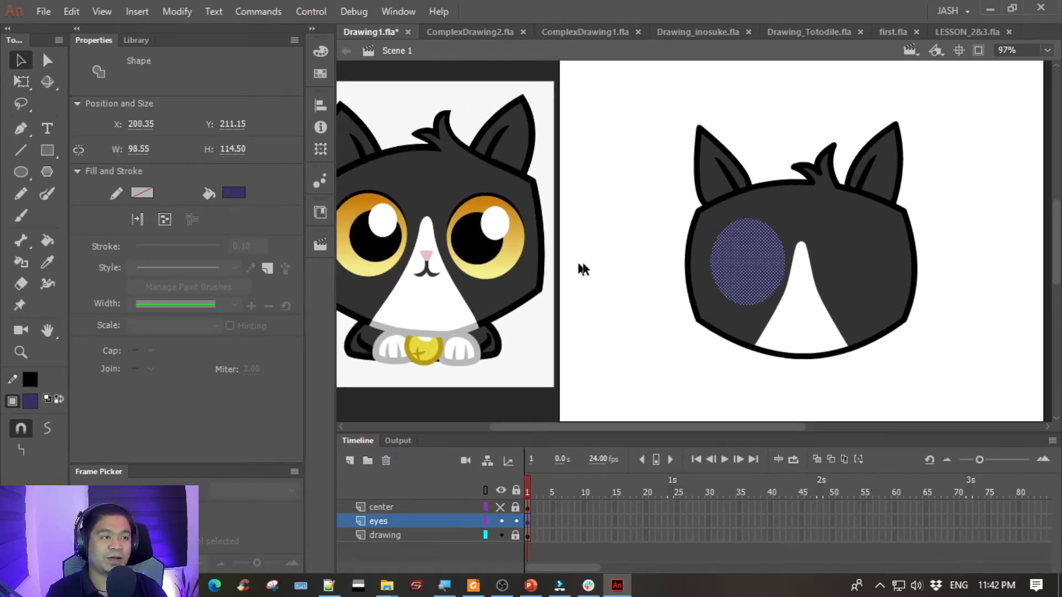
left_click(320, 51)
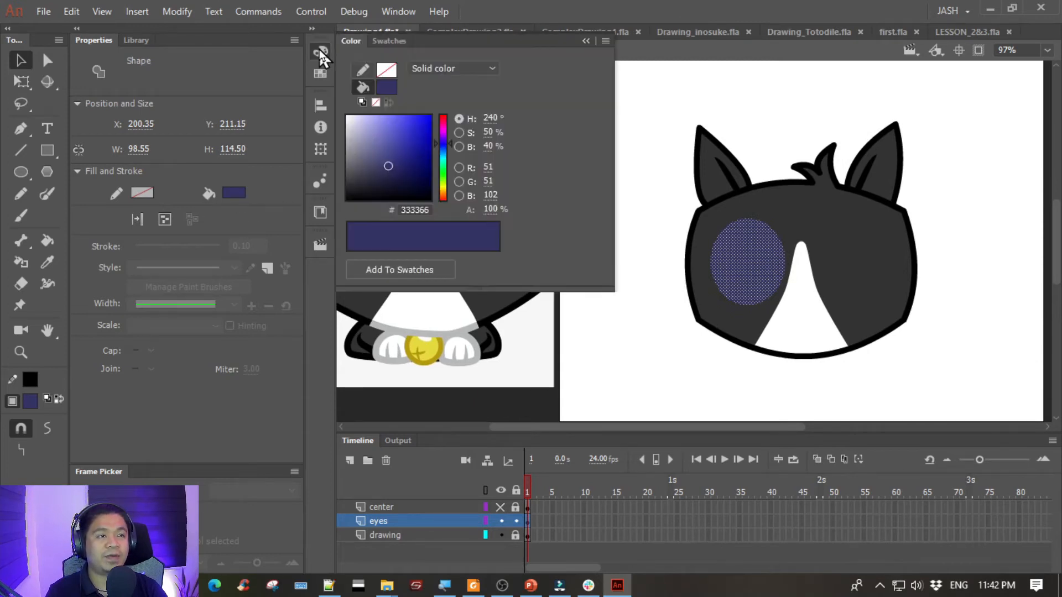
left_click(433, 67)
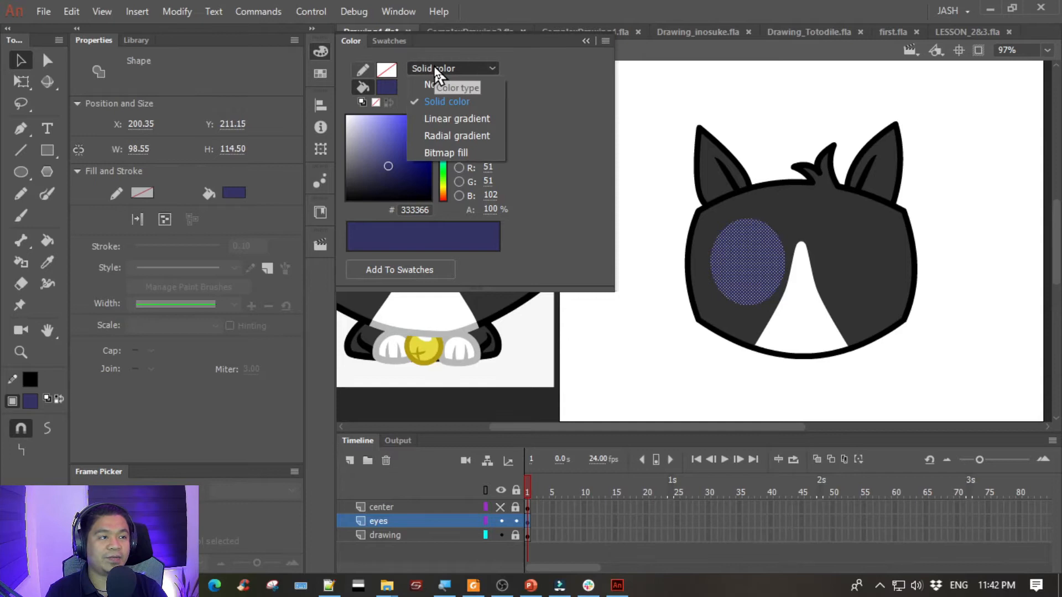
left_click(436, 118)
left_click(558, 358)
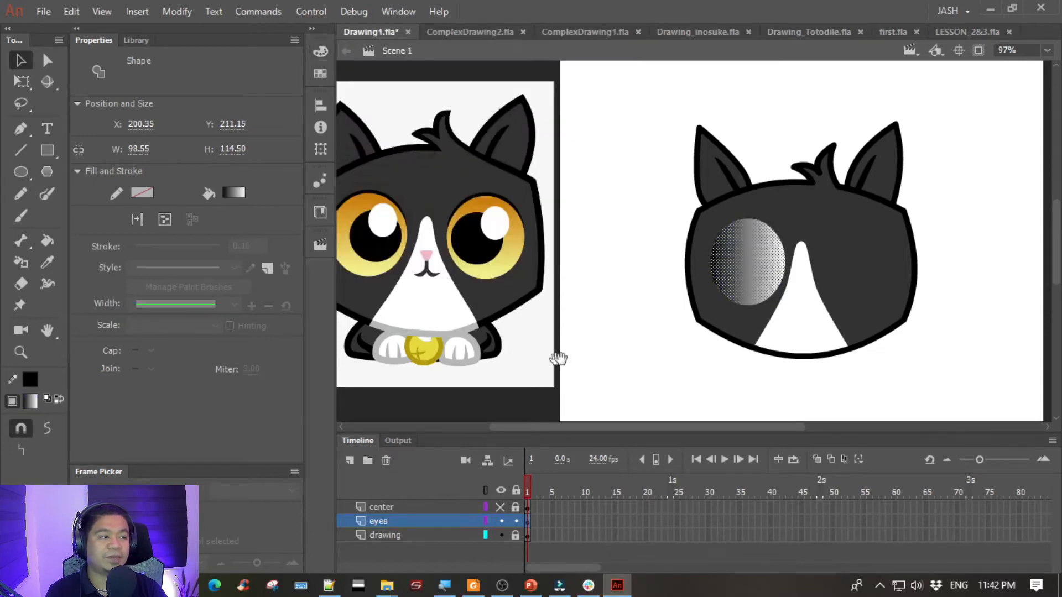
- Set the eye's linear gradient to run from orange #FF9900 to light yellow #FFFF66, following the reference eyes
left_click_drag(419, 211, 625, 205)
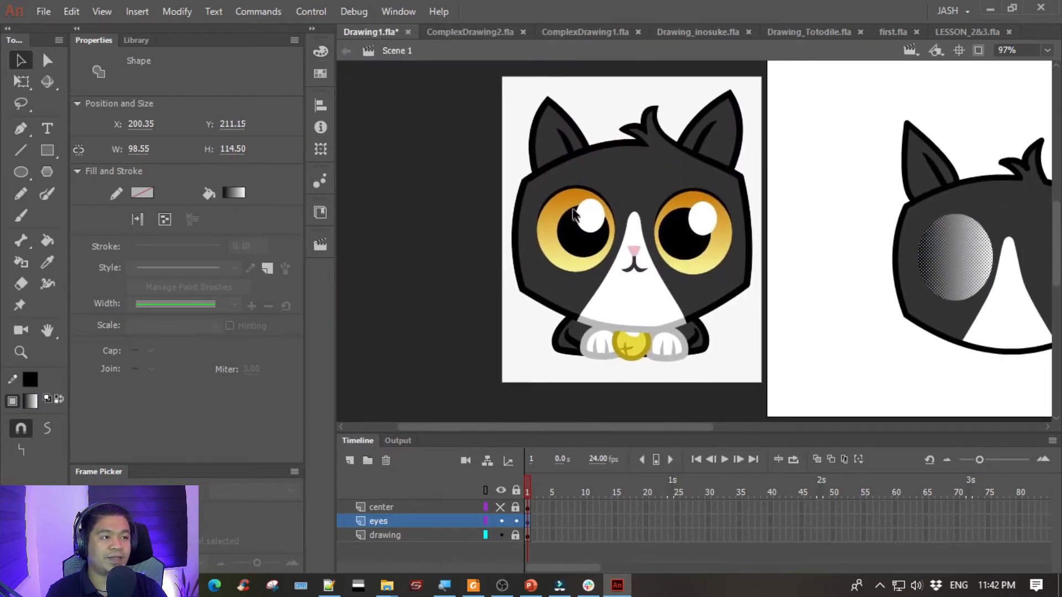
left_click_drag(521, 204, 518, 200)
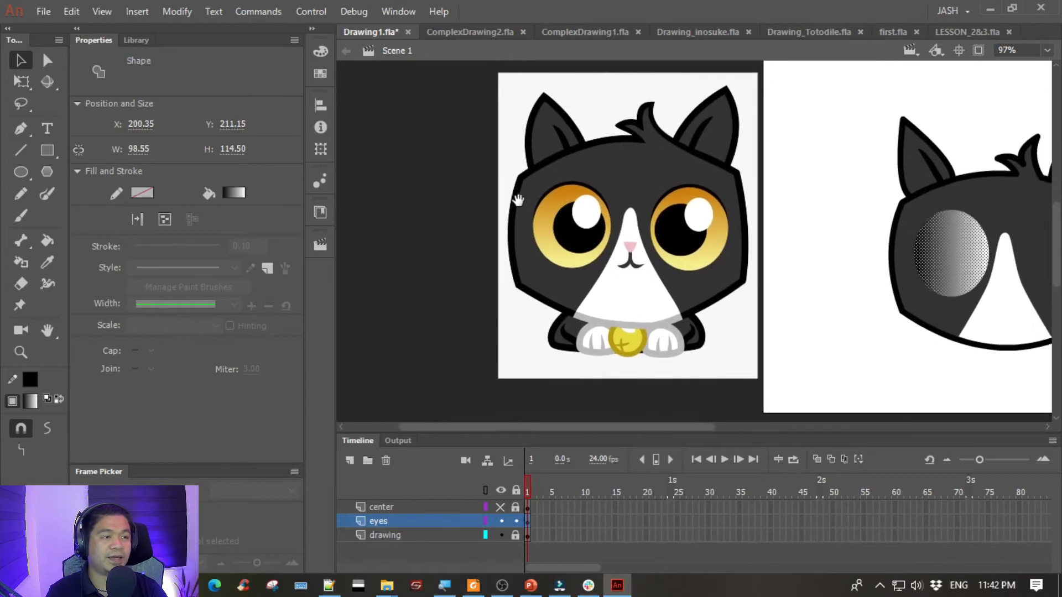
left_click(321, 49)
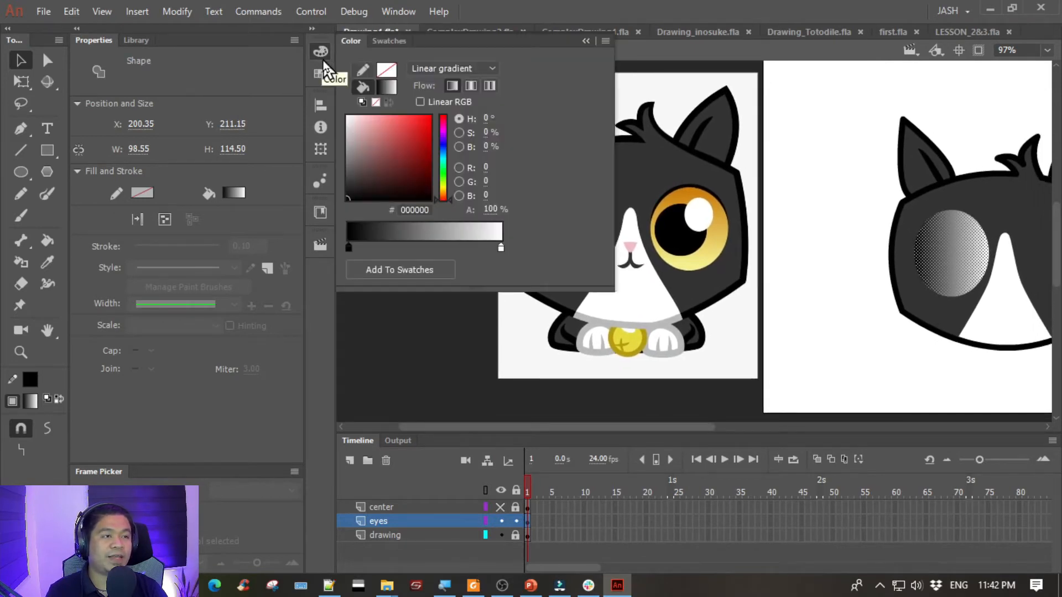
left_click(349, 249)
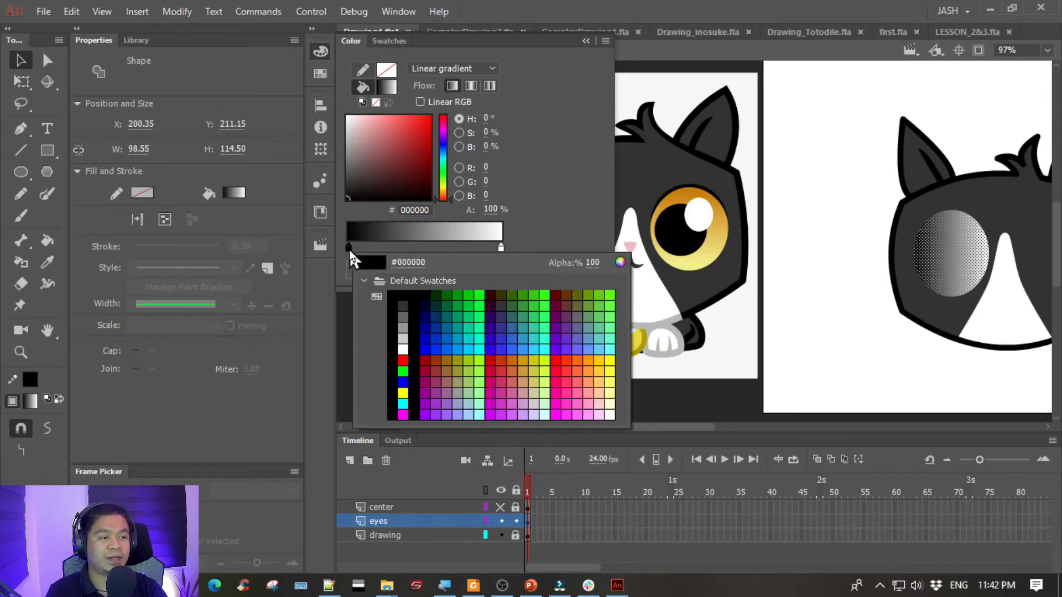
left_click(593, 357)
left_click(501, 249)
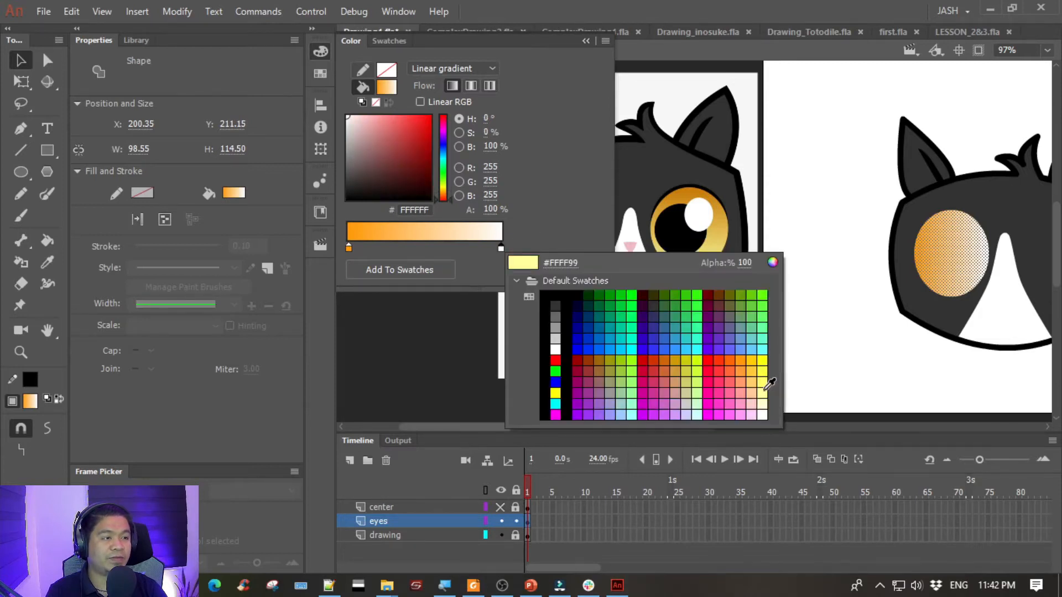
left_click(765, 377)
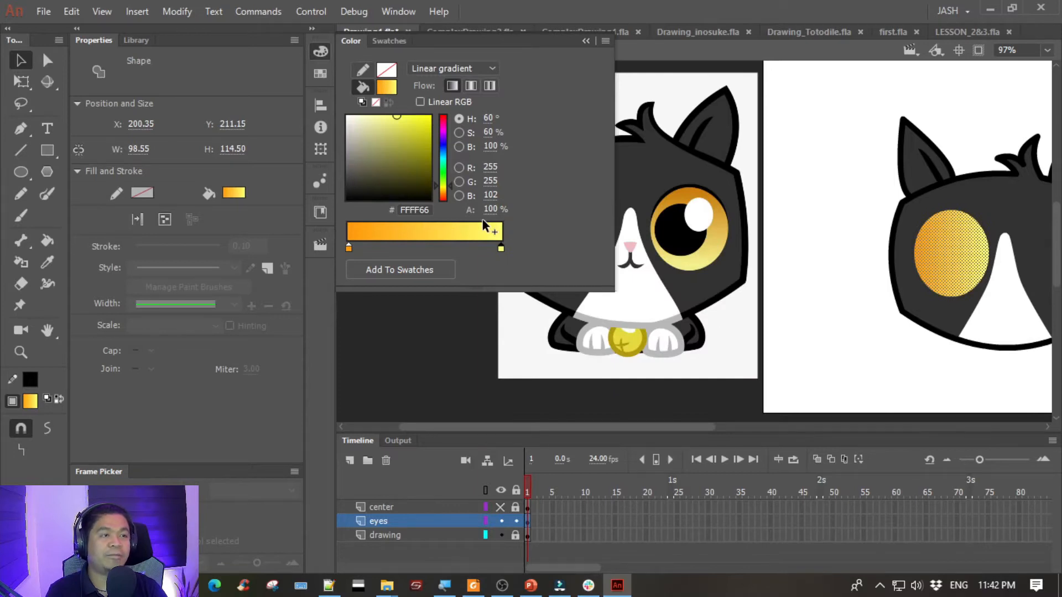
left_click(586, 41)
- Rotate the eye oval's linear gradient to run vertically, orange above and yellow below, then shorten its span and shift it slightly upward
left_click_drag(21, 82, 80, 98)
left_click_drag(825, 227, 600, 237)
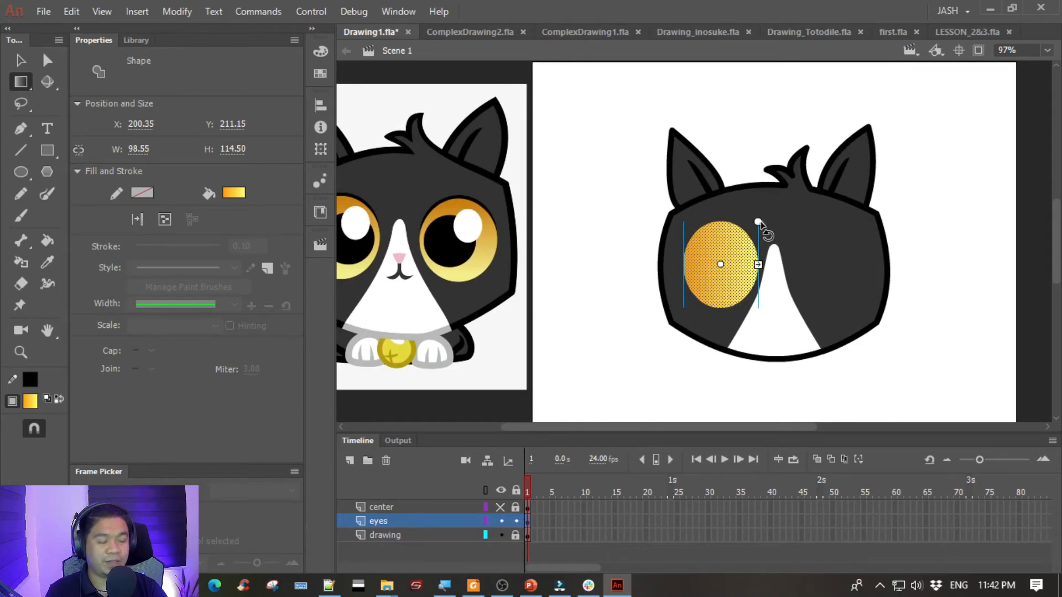
key("ctrl+equal")
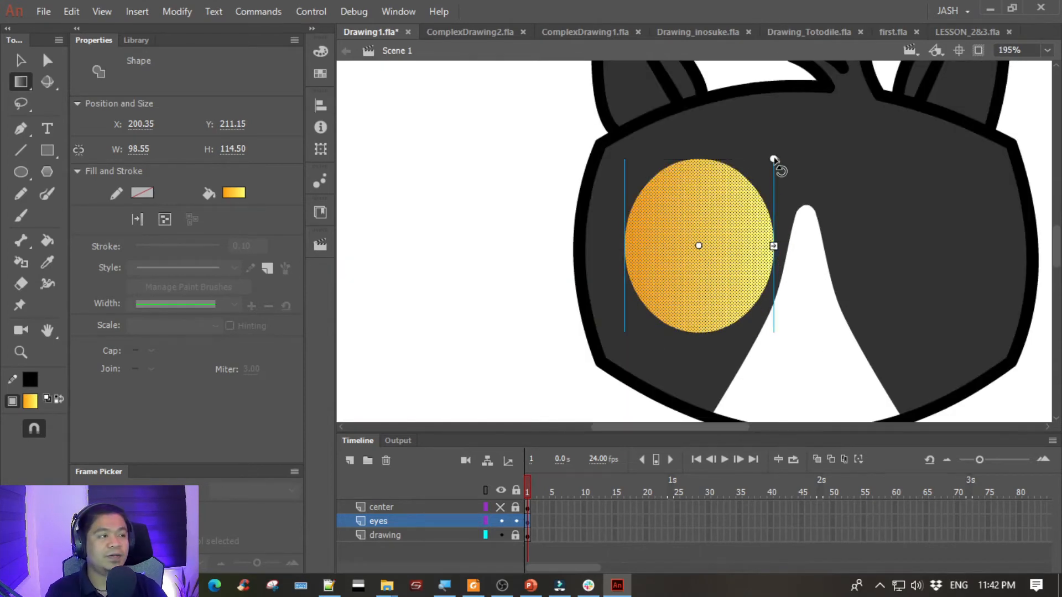
left_click_drag(773, 160, 811, 309)
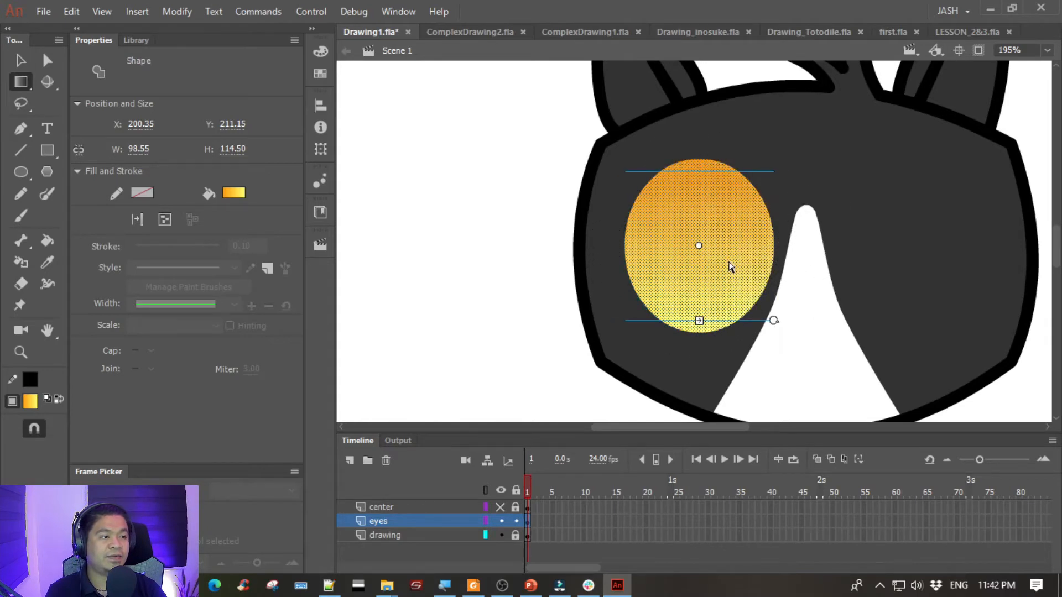
left_click_drag(700, 321, 700, 295)
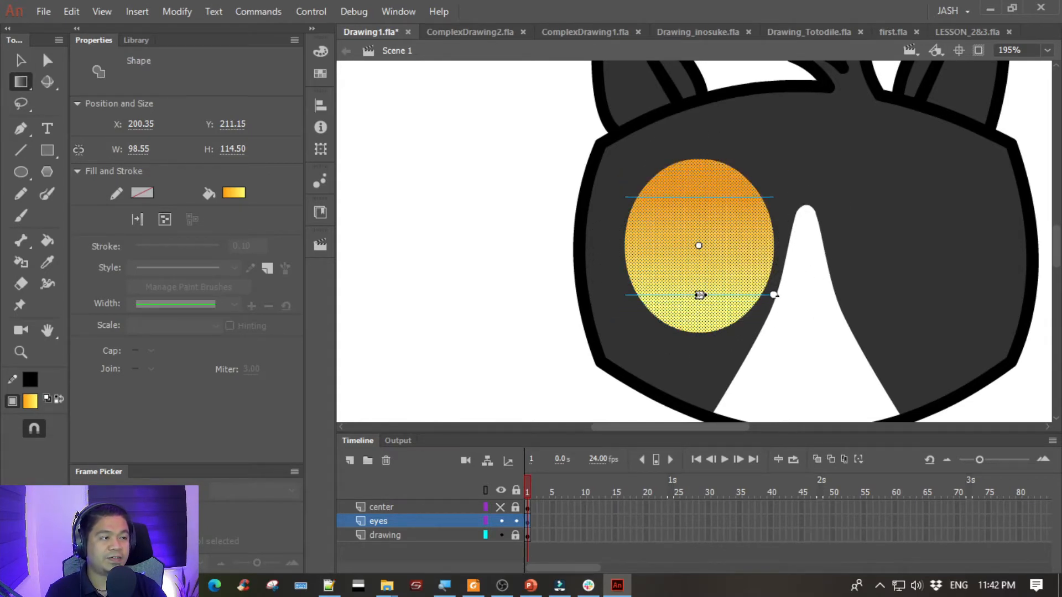
mouse_move(700, 245)
left_mouse_down()
mouse_move(701, 221)
mouse_move(702, 238)
left_mouse_up()
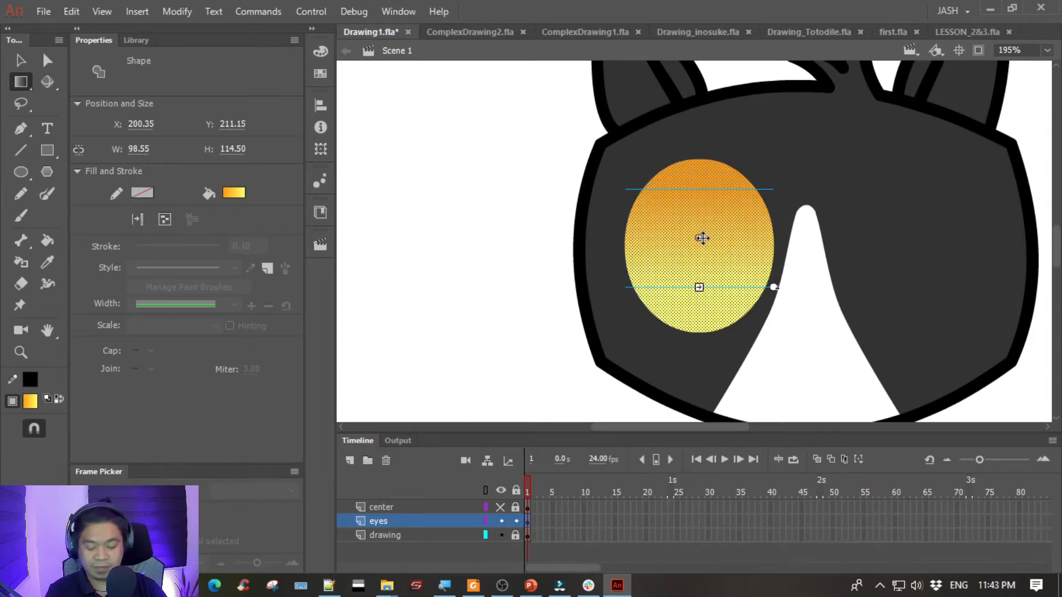
key("ctrl+minus")
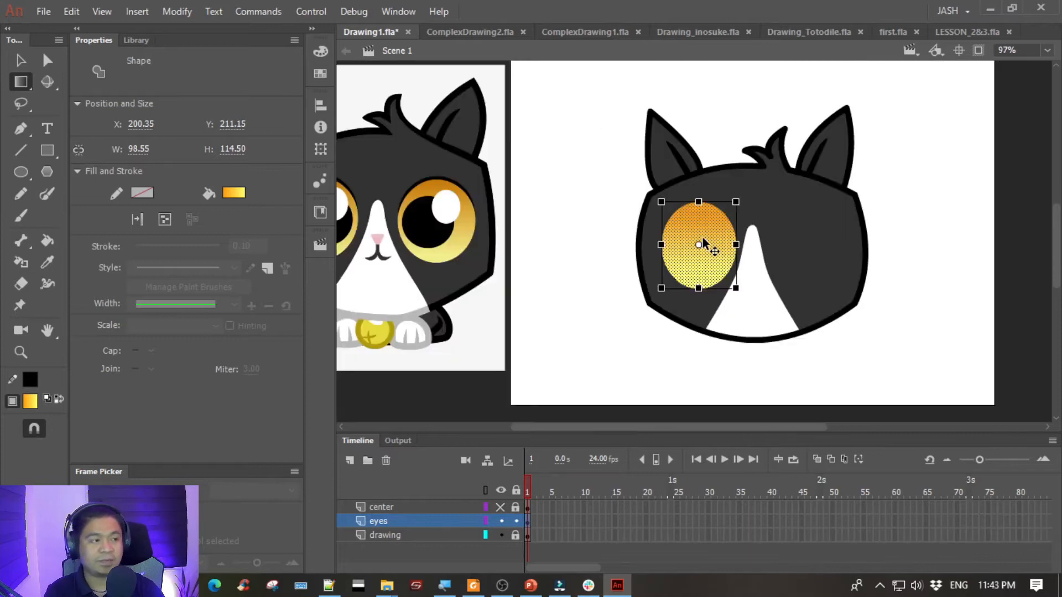
left_click(558, 206)
left_click_drag(562, 199, 664, 180)
- Duplicate the gradient eye oval and place the copy on the blank stage beside the cat's head
key("v")
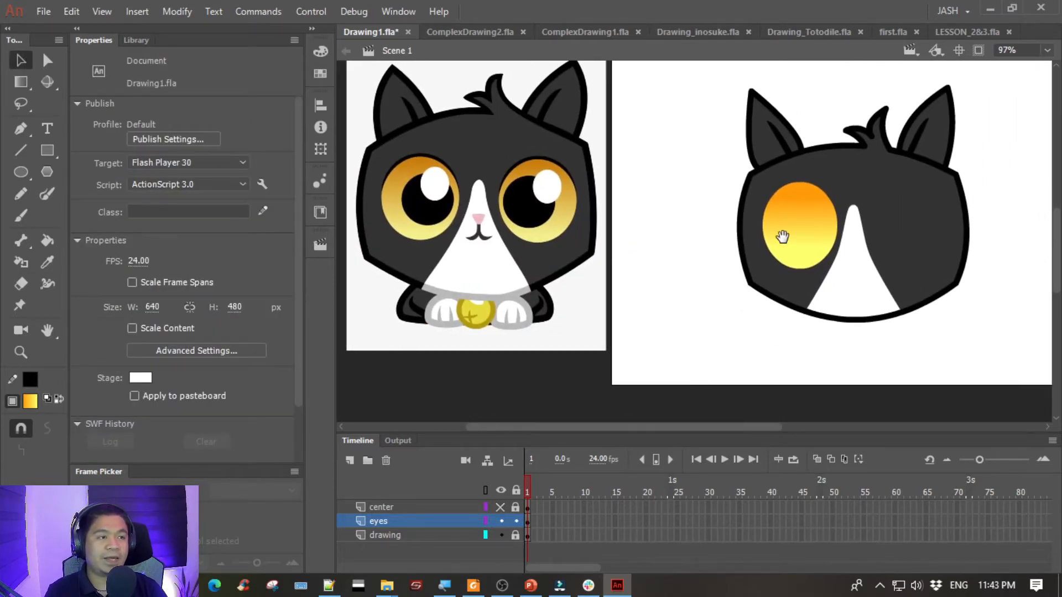
left_click_drag(728, 213, 650, 238)
left_click(697, 253)
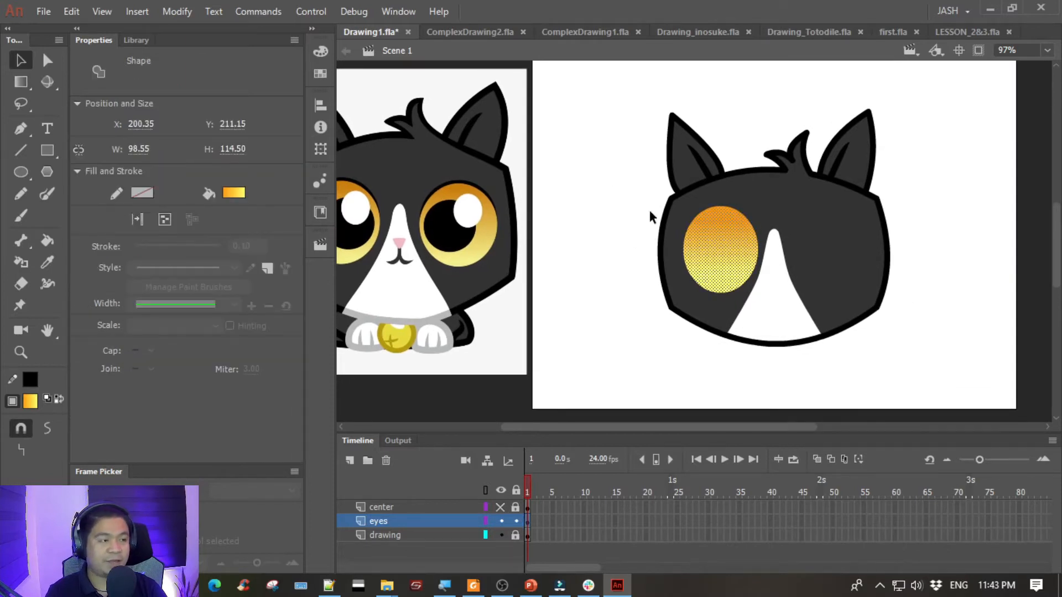
left_click_drag(730, 254, 599, 285)
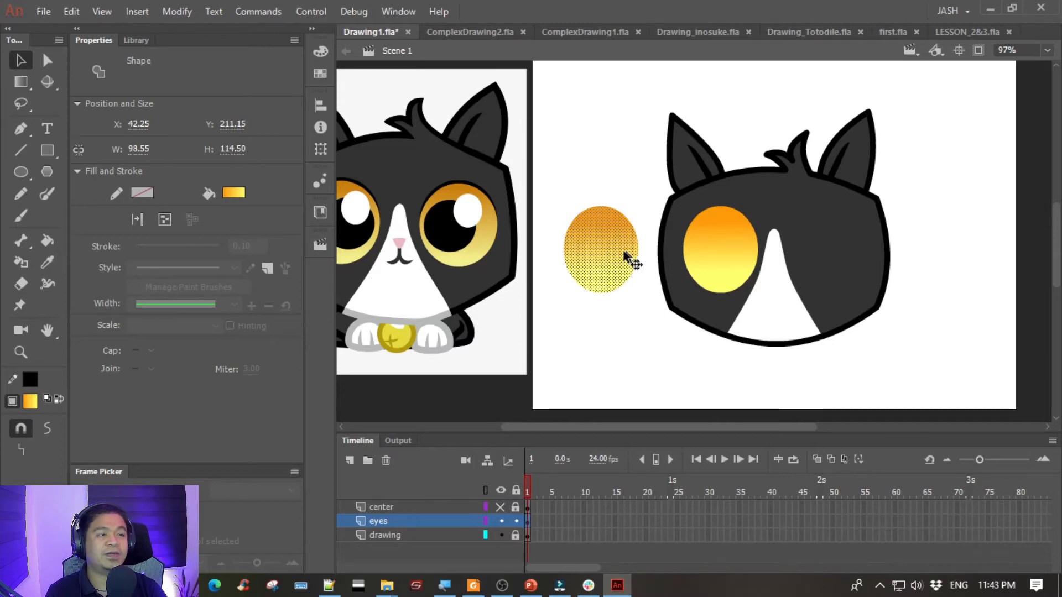
- Change the fill of the original eye oval on the head to solid black
left_click(636, 330)
left_click(718, 256)
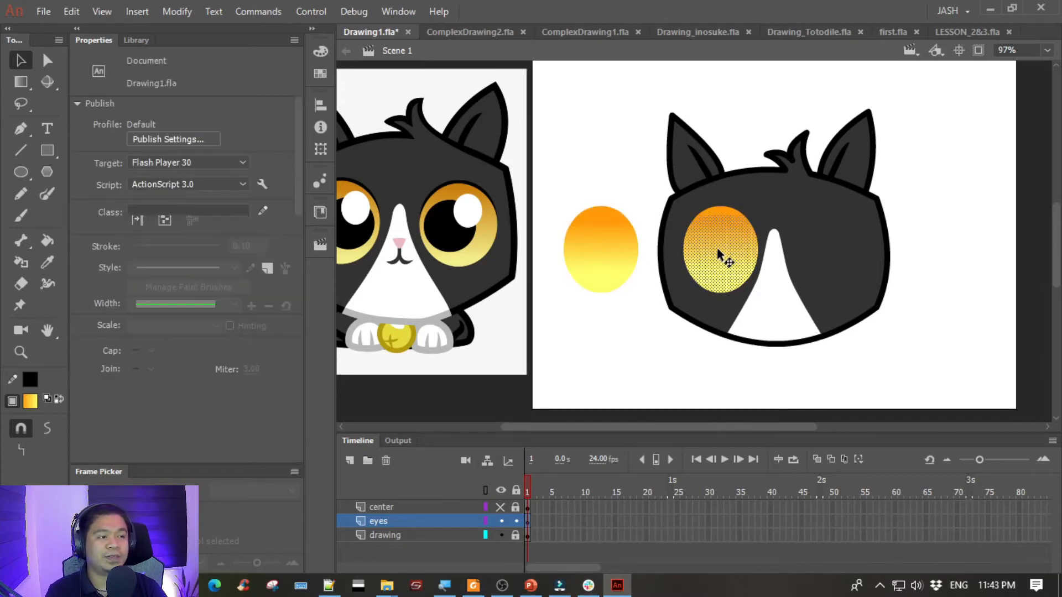
left_click(235, 193)
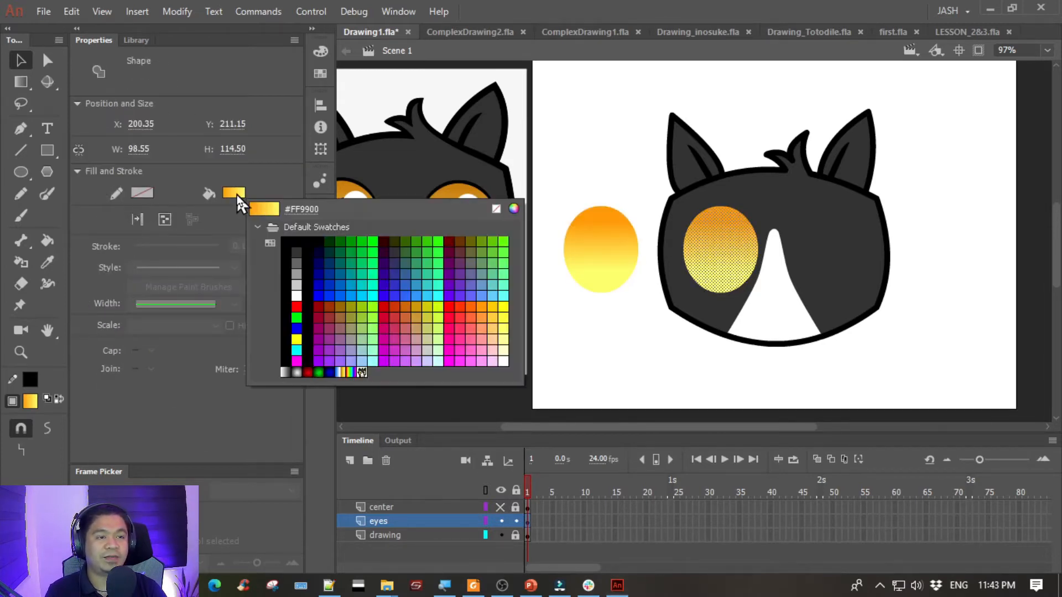
left_click(296, 244)
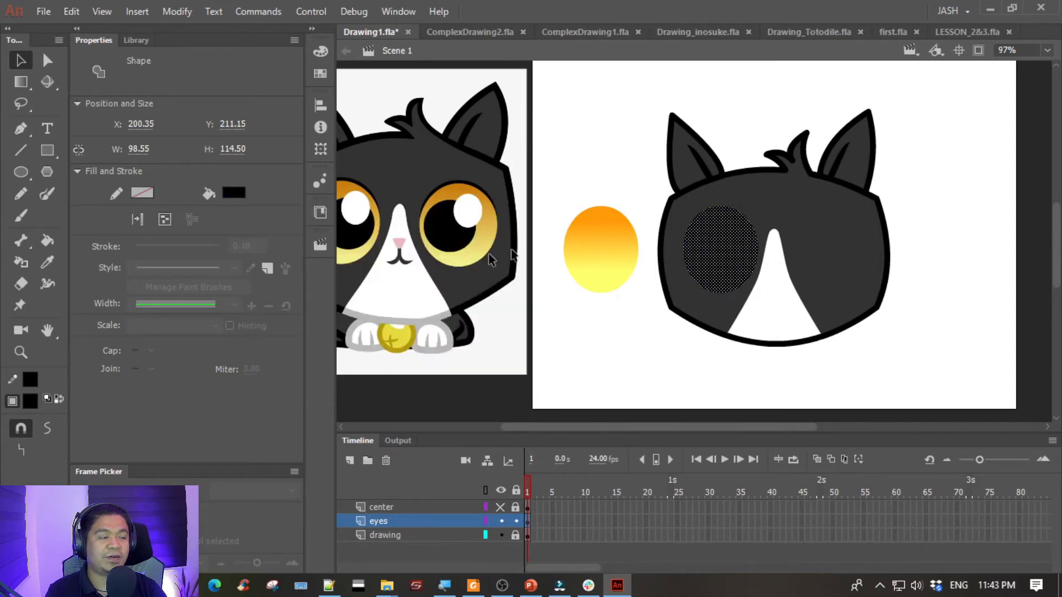
left_click(606, 178)
- Group the gradient oval copy and move it exactly over the black oval on the head
left_click(602, 237)
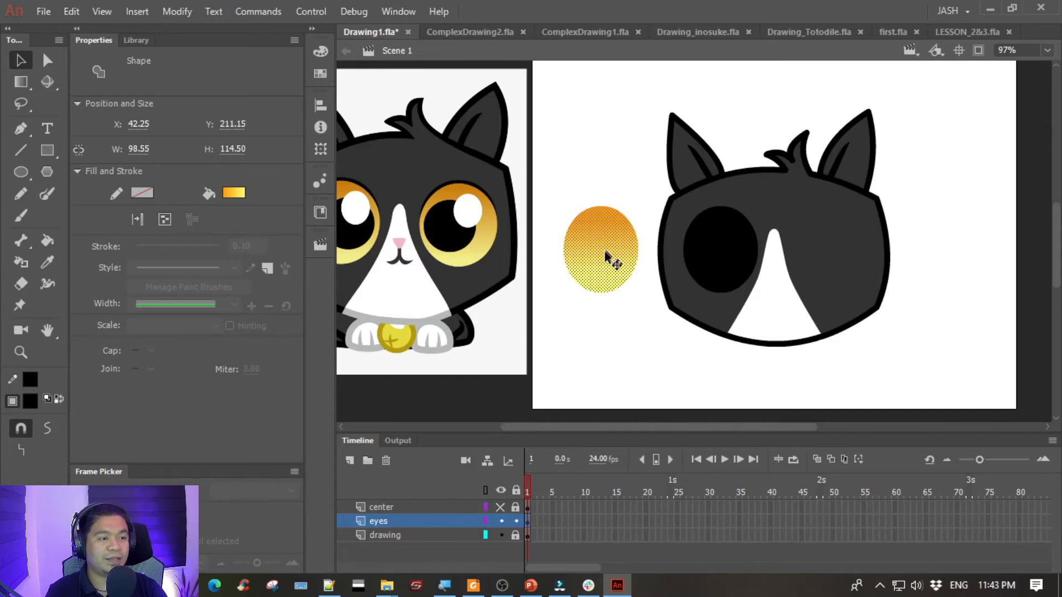
key("ctrl+g")
left_click_drag(588, 254, 705, 257)
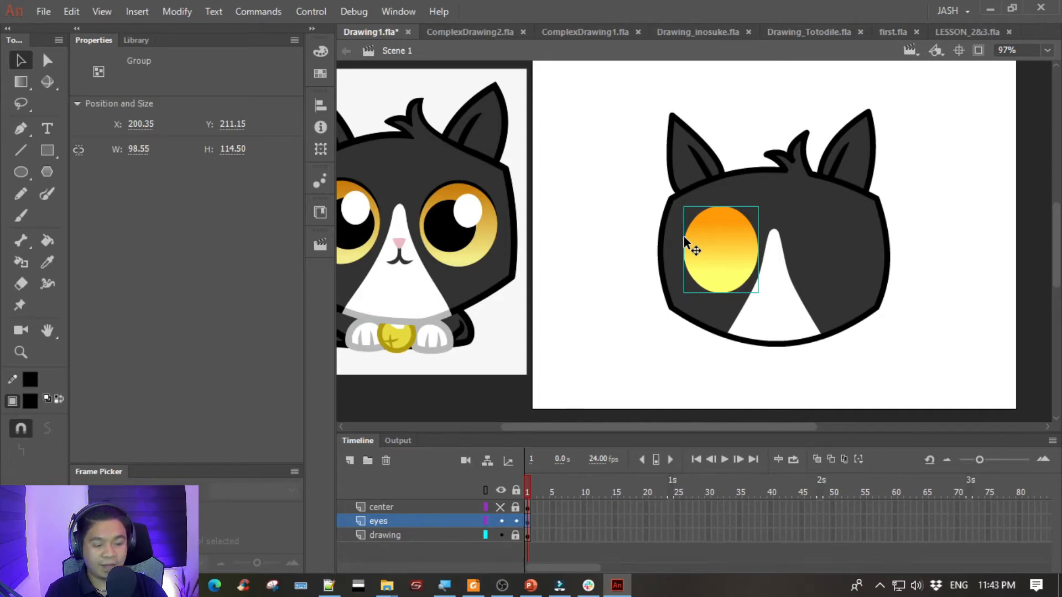
- Nudge the grouped gradient oval down about 5 px so a thin black rim shows along the eye's upper edge
key("ctrl+equal")
left_click_drag(740, 219, 609, 192)
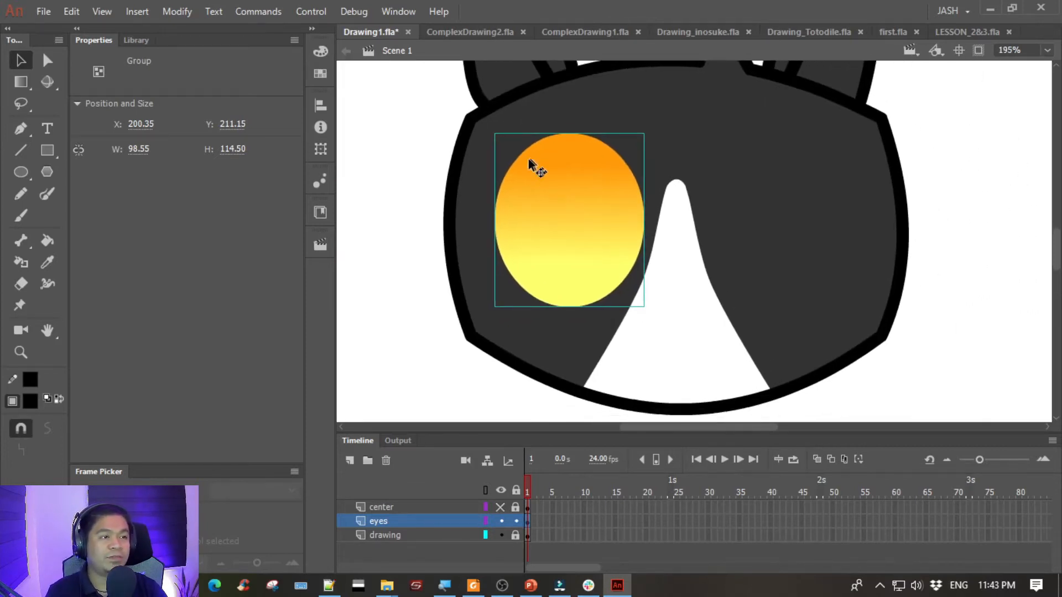
key("Down")
key("Down")
key("Down")
key("Down")
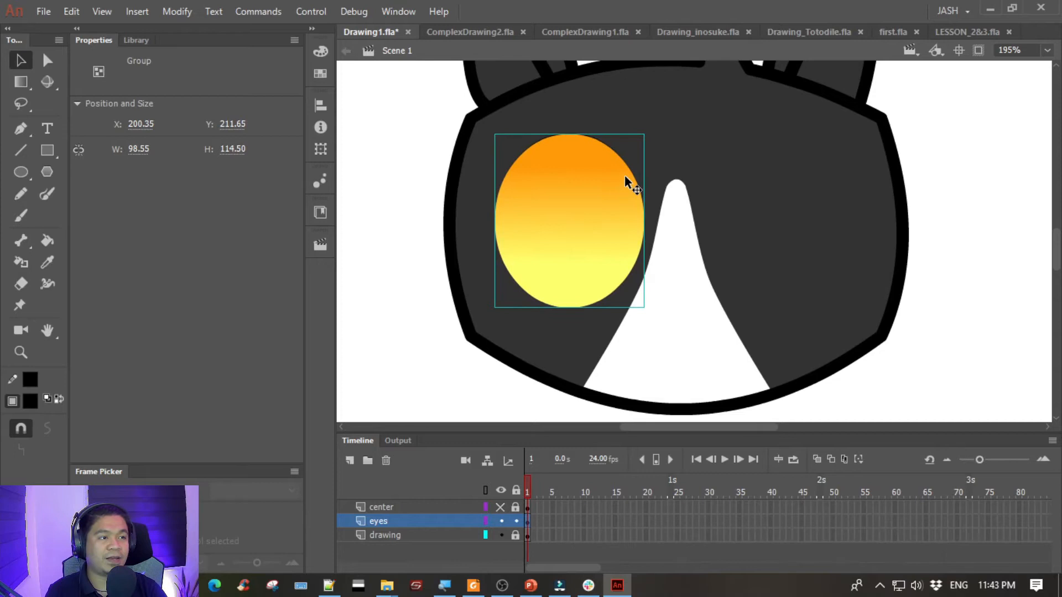
key("Down")
key("Down")
key("Down")
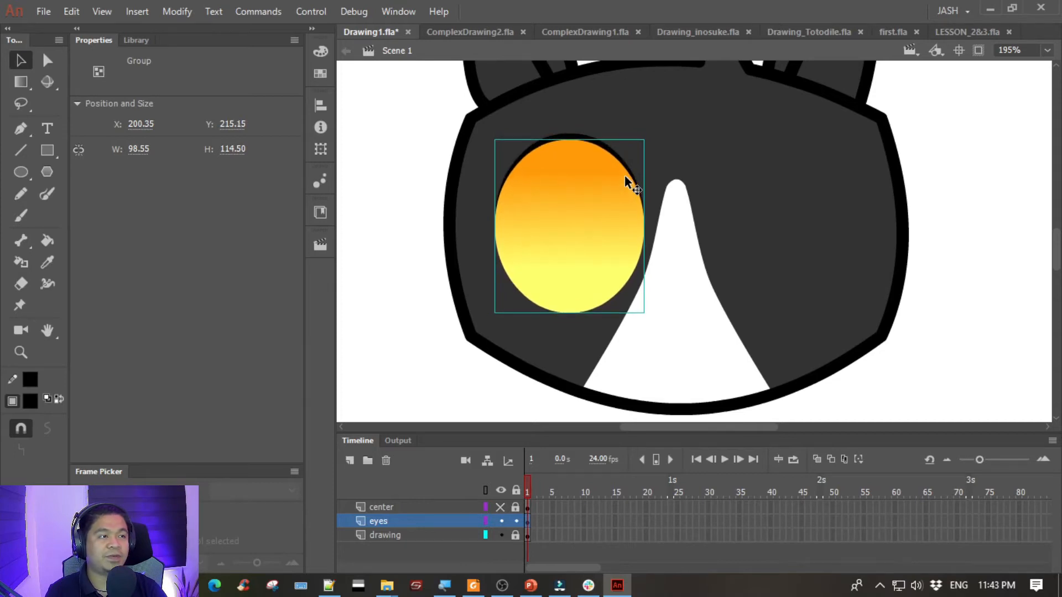
left_click(426, 217)
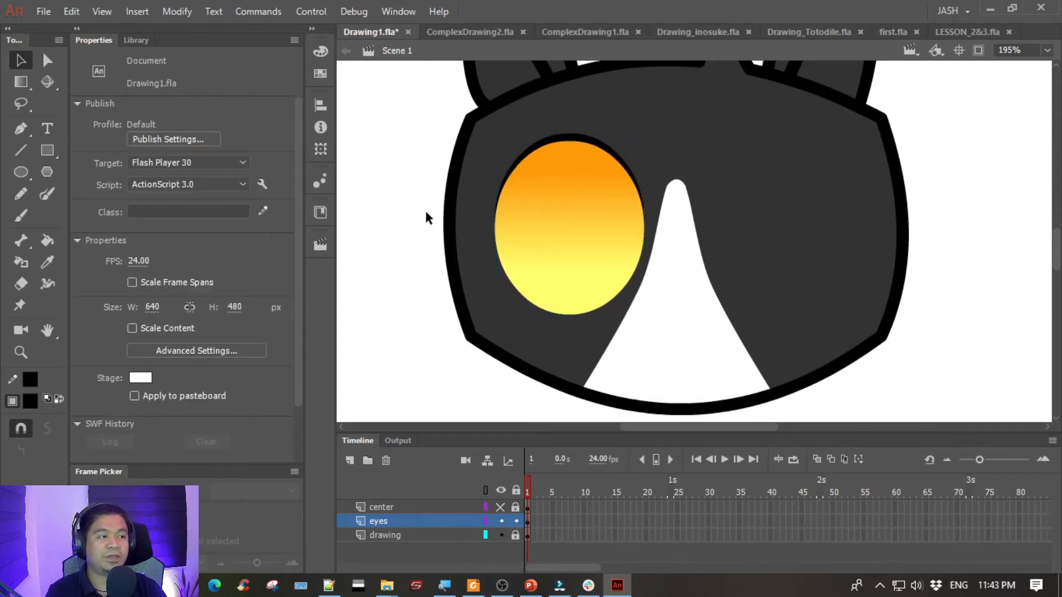
key("ctrl+minus")
left_click_drag(425, 217, 536, 227)
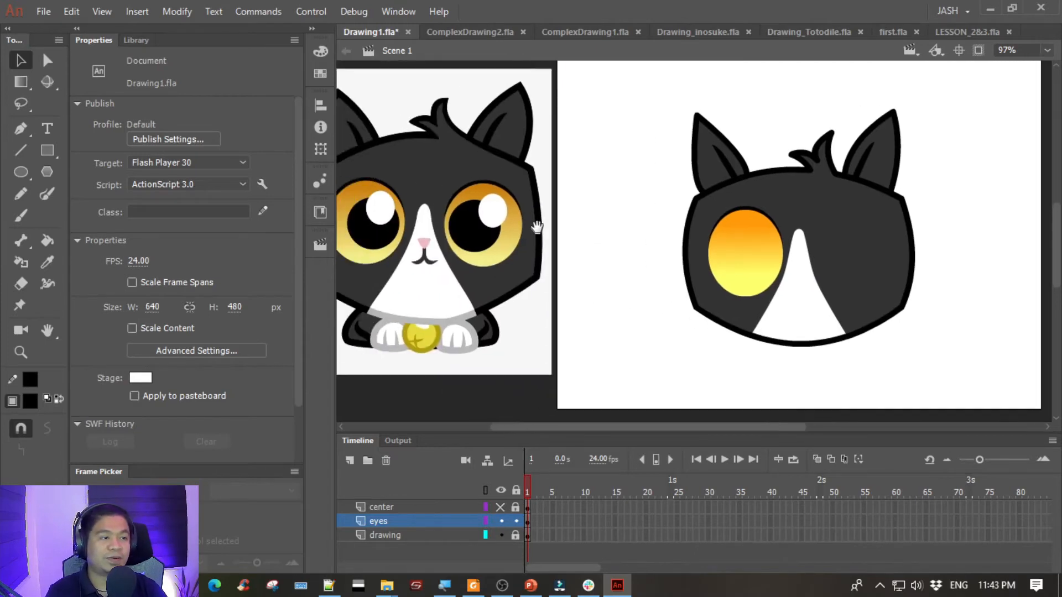
left_click_drag(644, 186, 801, 344)
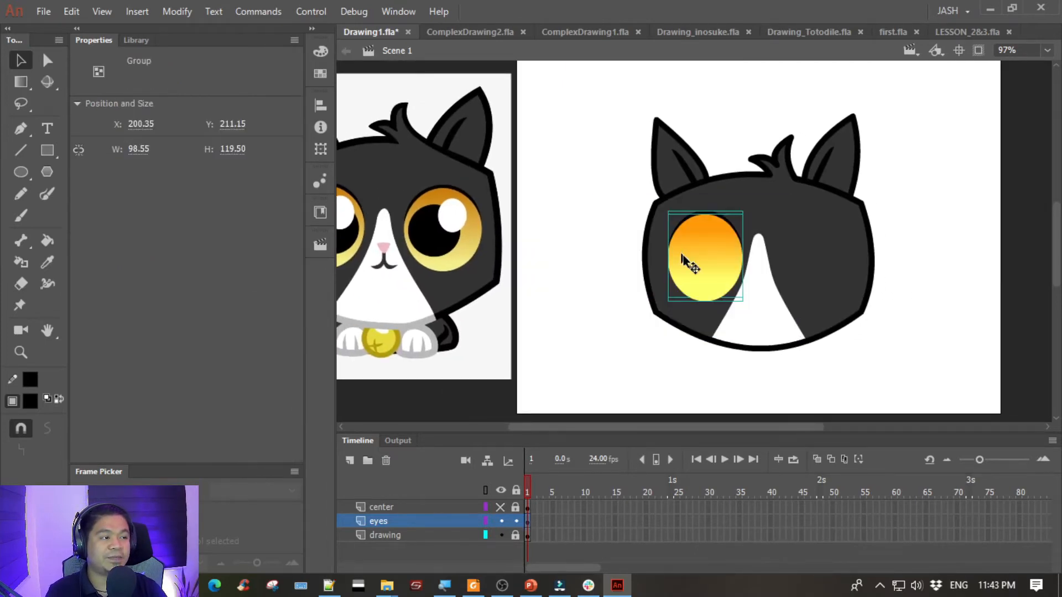
left_click_drag(590, 90, 895, 342)
left_click_drag(606, 112, 926, 427)
left_click_drag(630, 201, 747, 351)
left_click(440, 542)
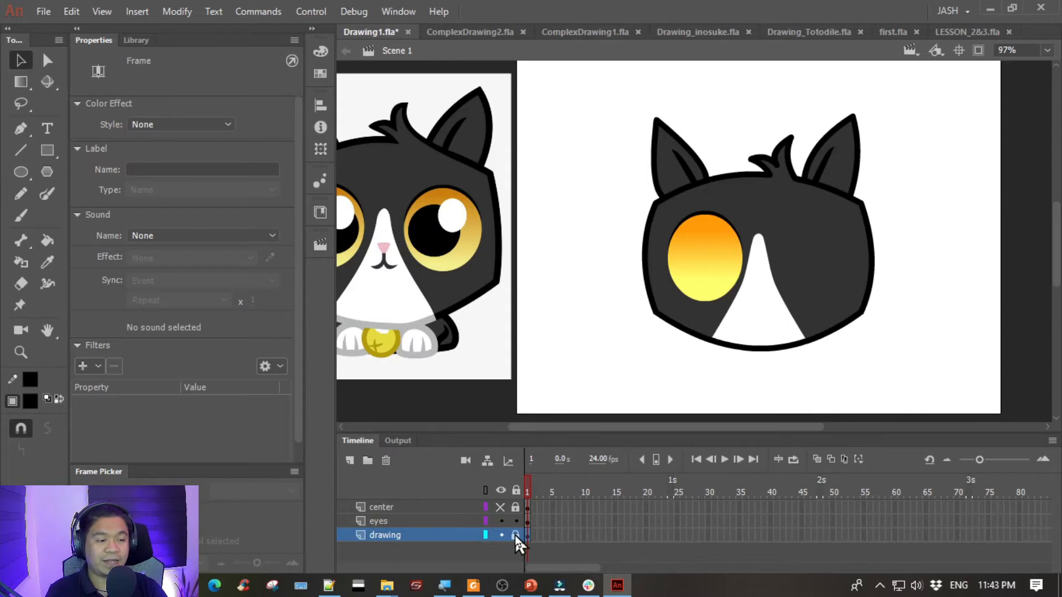
left_click(457, 520)
left_click(592, 171)
left_click_drag(592, 171, 820, 352)
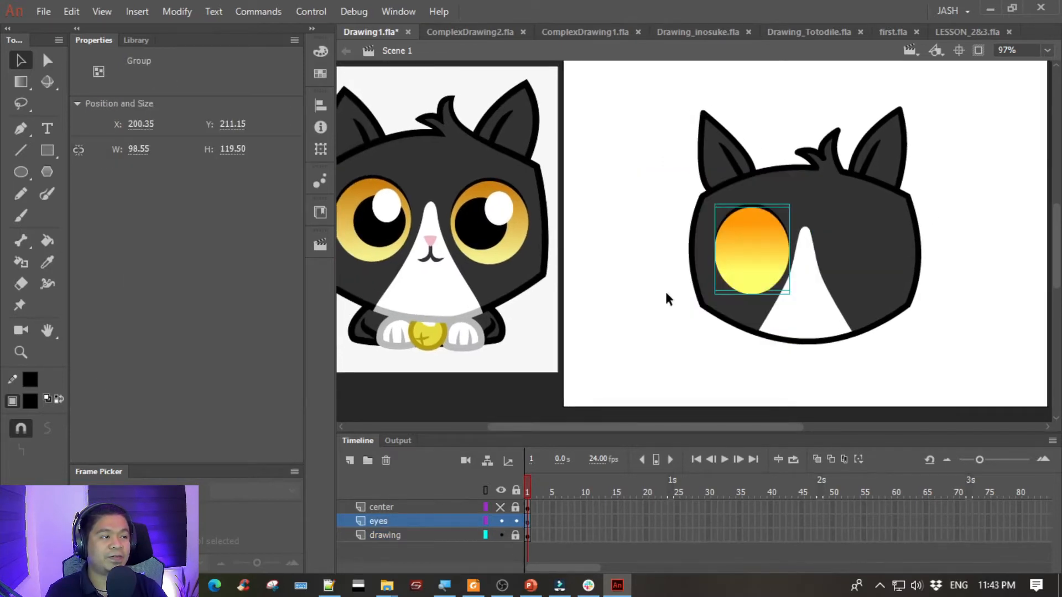
left_click(649, 275)
- Draw a black circle about 90 px wide with no stroke on the blank stage beside the head
left_click(21, 172)
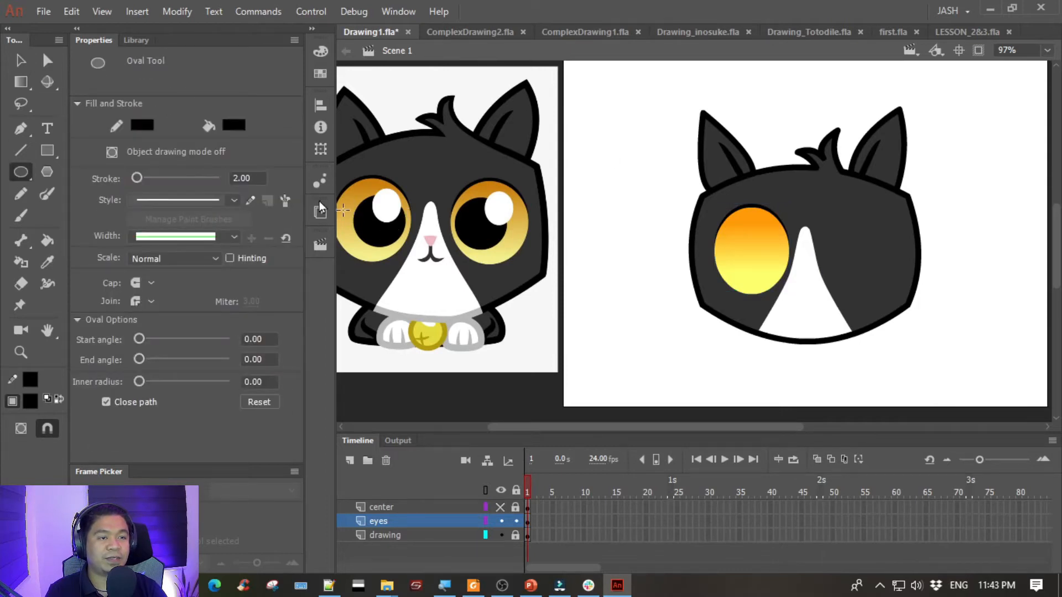
left_click(142, 125)
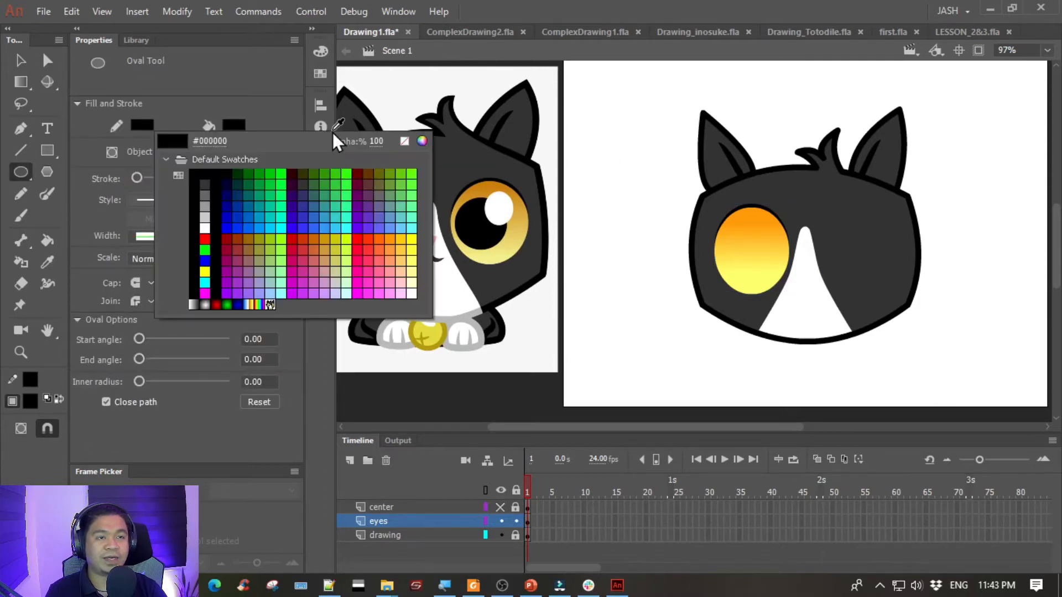
left_click(404, 141)
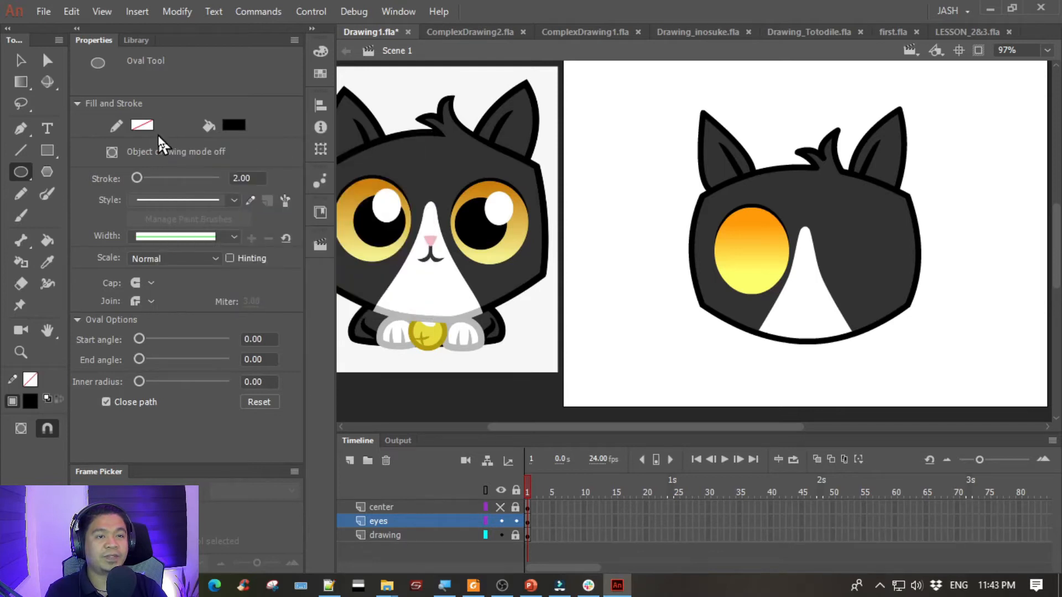
left_click(233, 125)
left_click(295, 173)
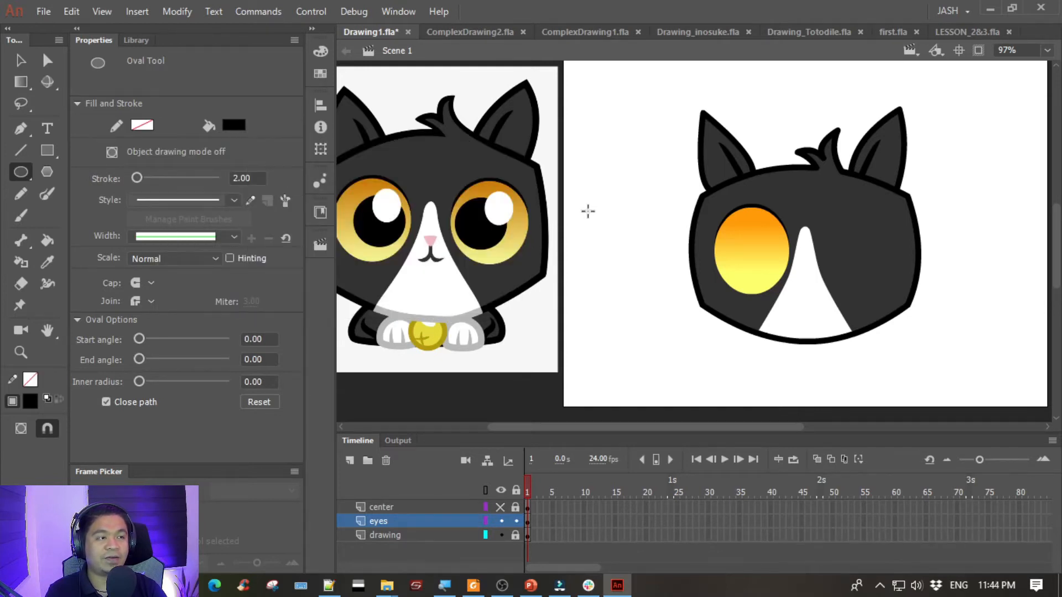
left_click_drag(582, 204, 650, 272)
- Group the black circle and position it over the gradient eye as its pupil
left_click(21, 60)
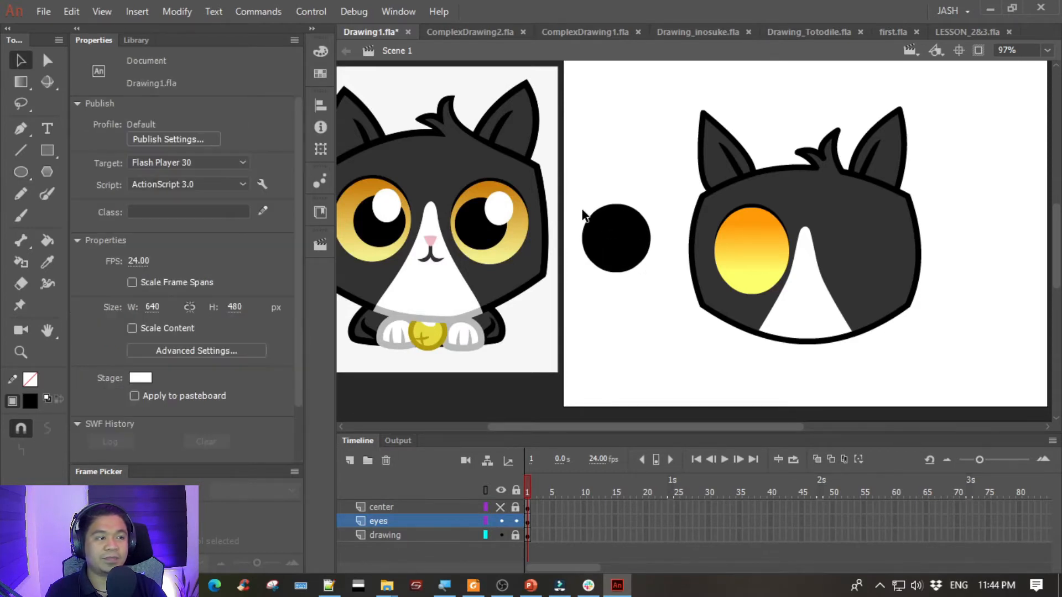
left_click(636, 246)
key("ctrl+g")
left_click_drag(621, 237, 754, 255)
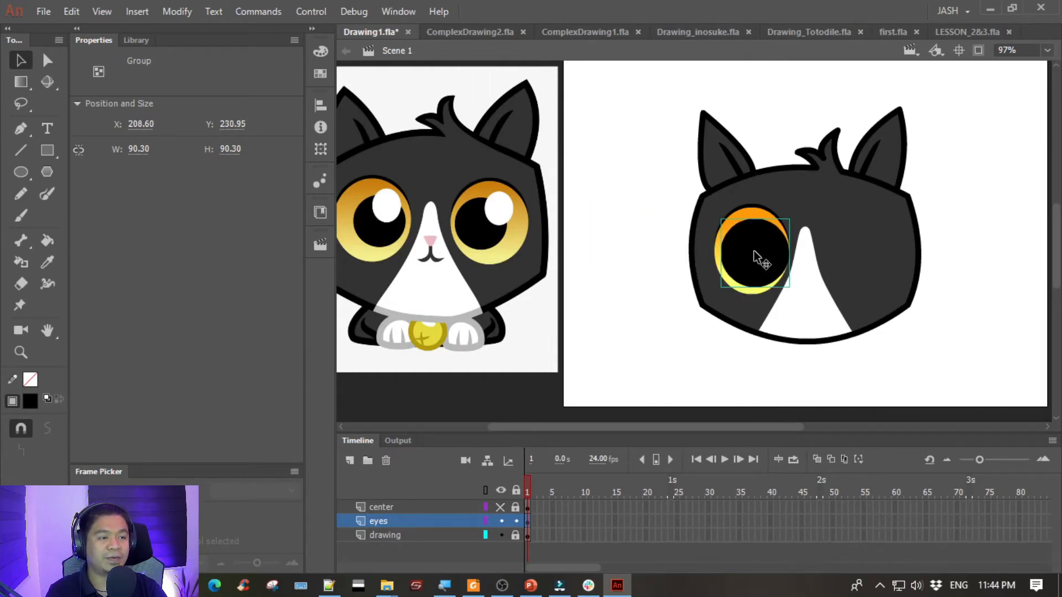
key("Right")
key("Left")
key("Left")
- Scale the pupil circle down proportionally about its center to about 73 px wide, matching the reference eye
key("q")
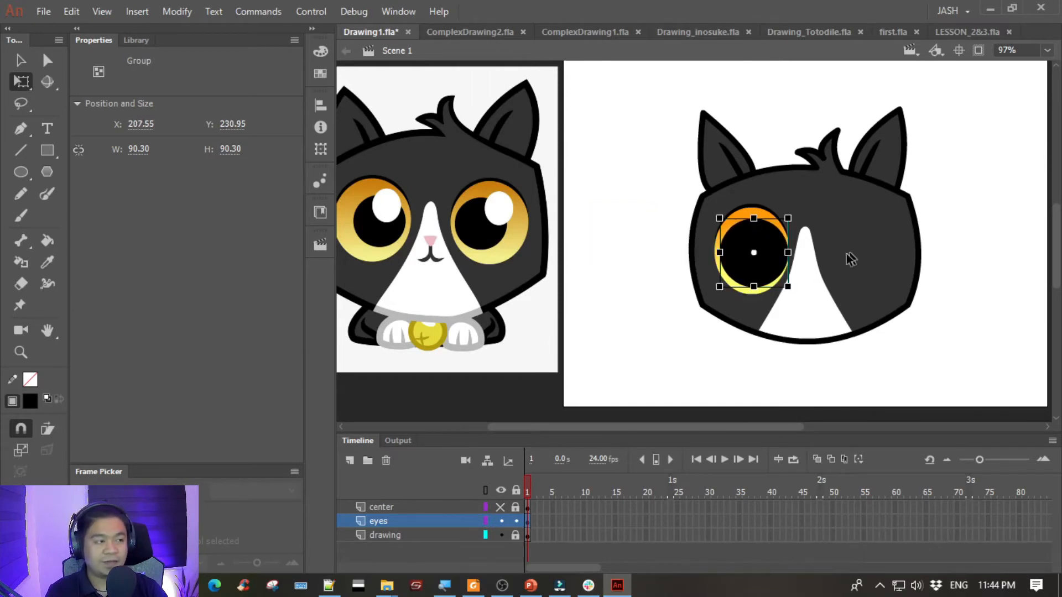
key("ctrl+=")
left_click_drag(763, 310, 760, 309)
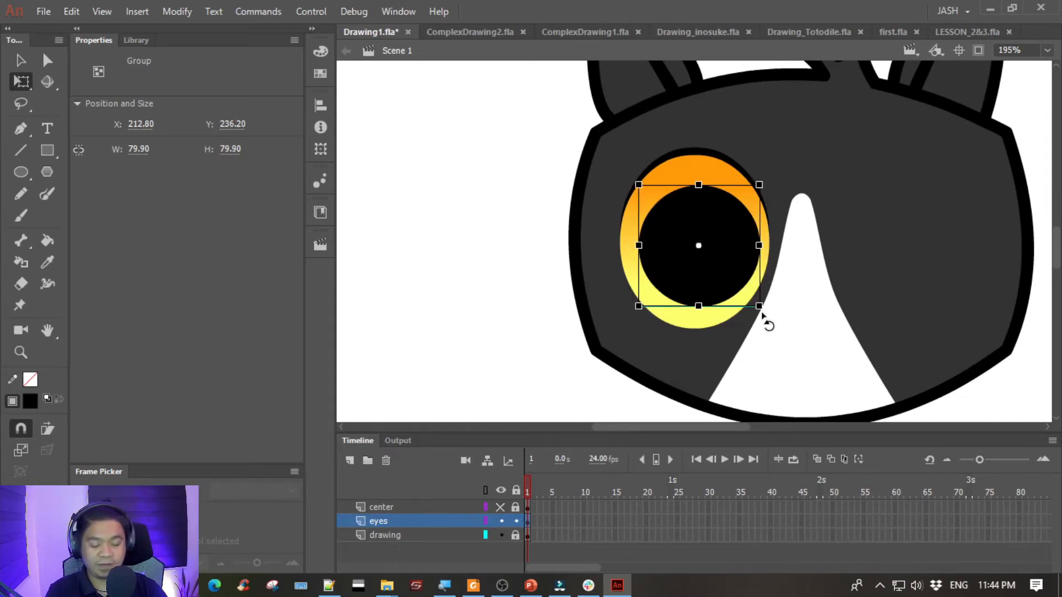
key("ctrl+minus")
left_click_drag(632, 310, 678, 339)
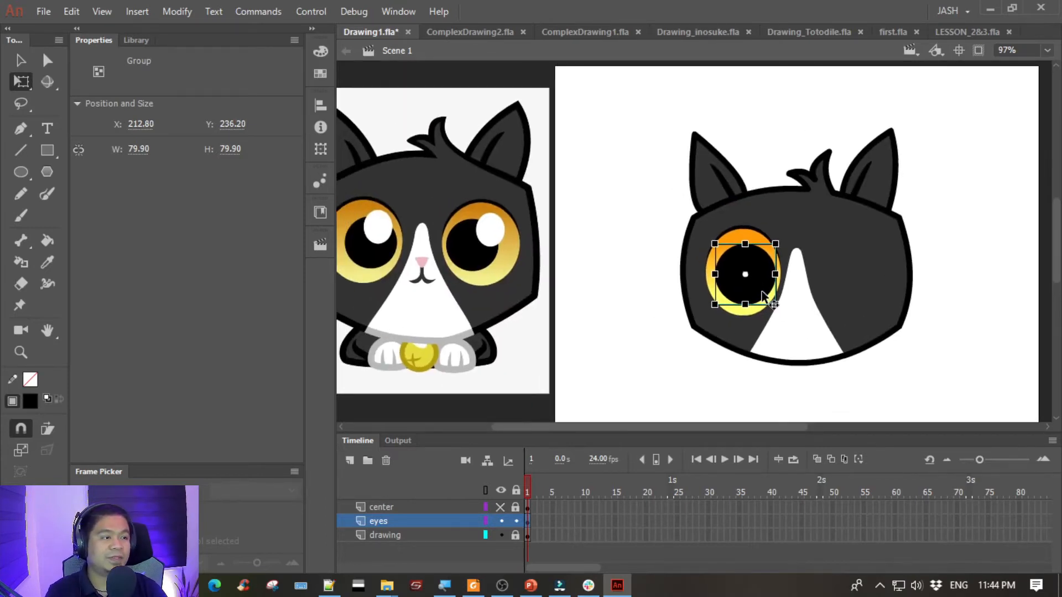
key("ctrl+equal")
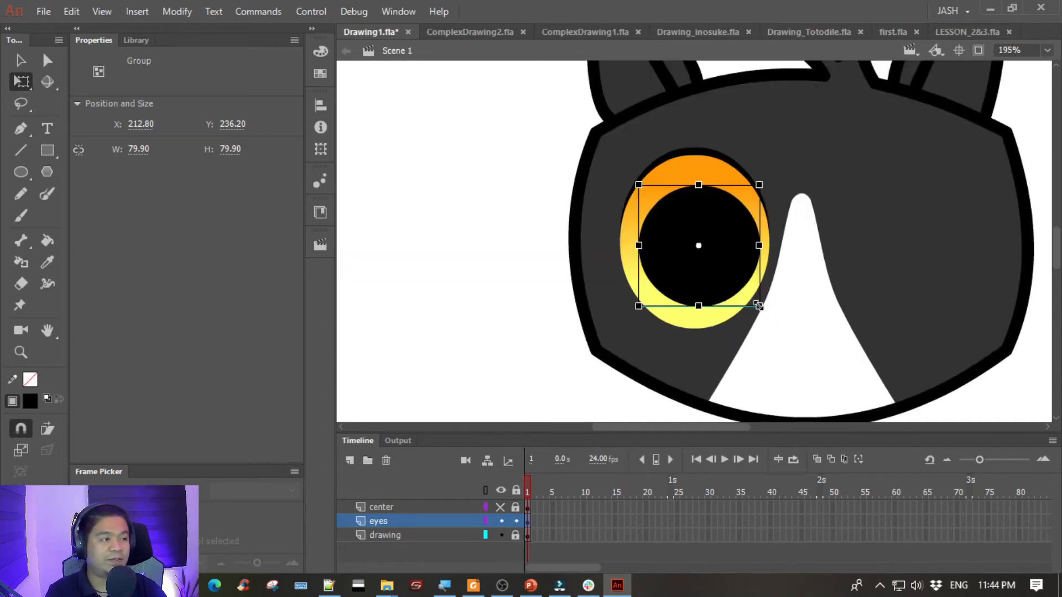
key("ctrl+equal")
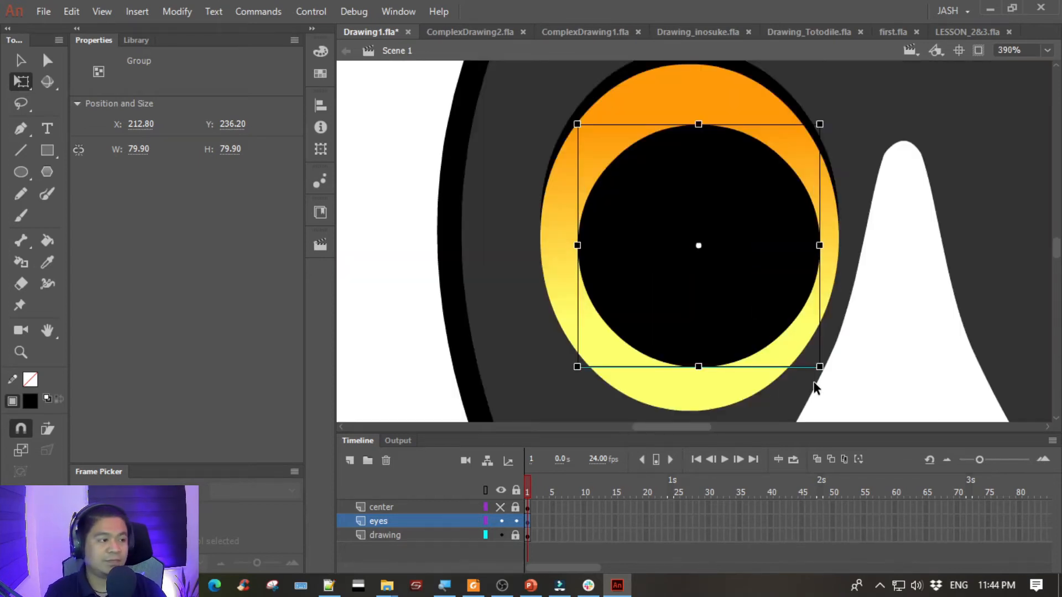
left_click_drag(819, 365, 808, 358)
key("ctrl+minus")
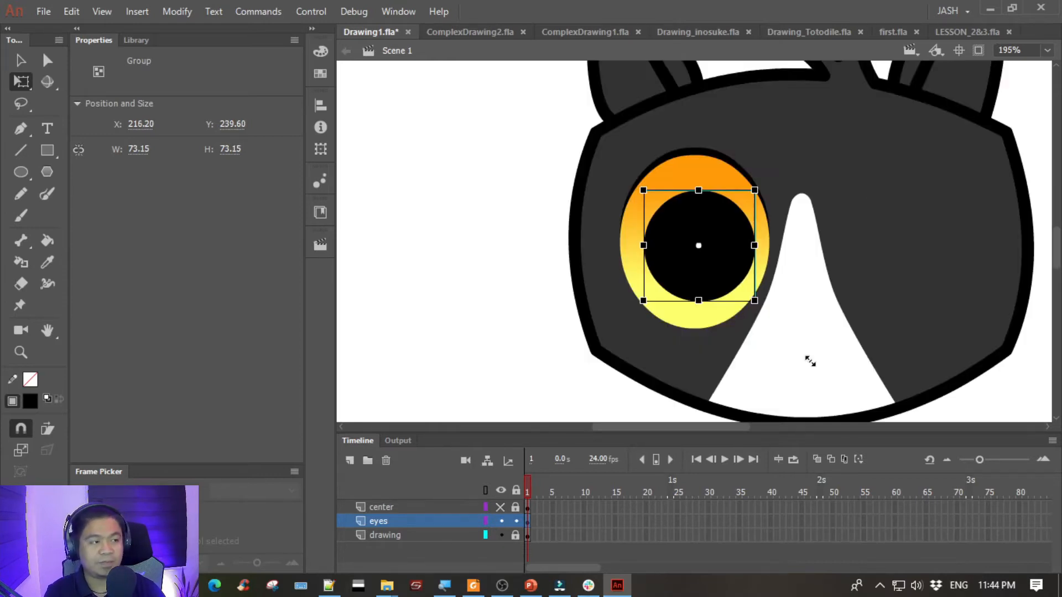
key("super+s")
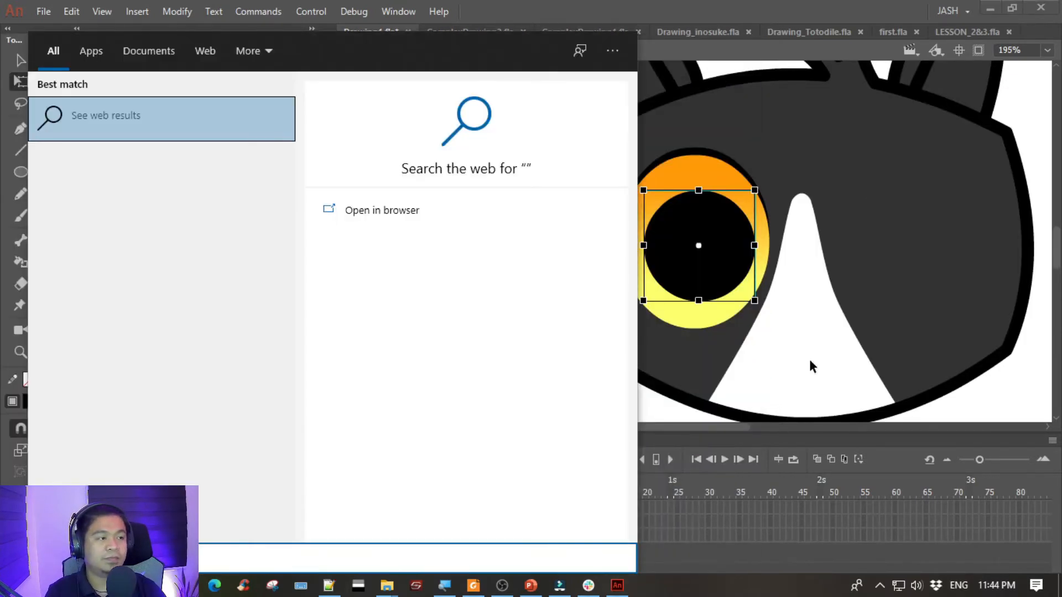
- Nudge the black pupil about 2 px to the right inside the gradient eye and deselect it
key("Escape")
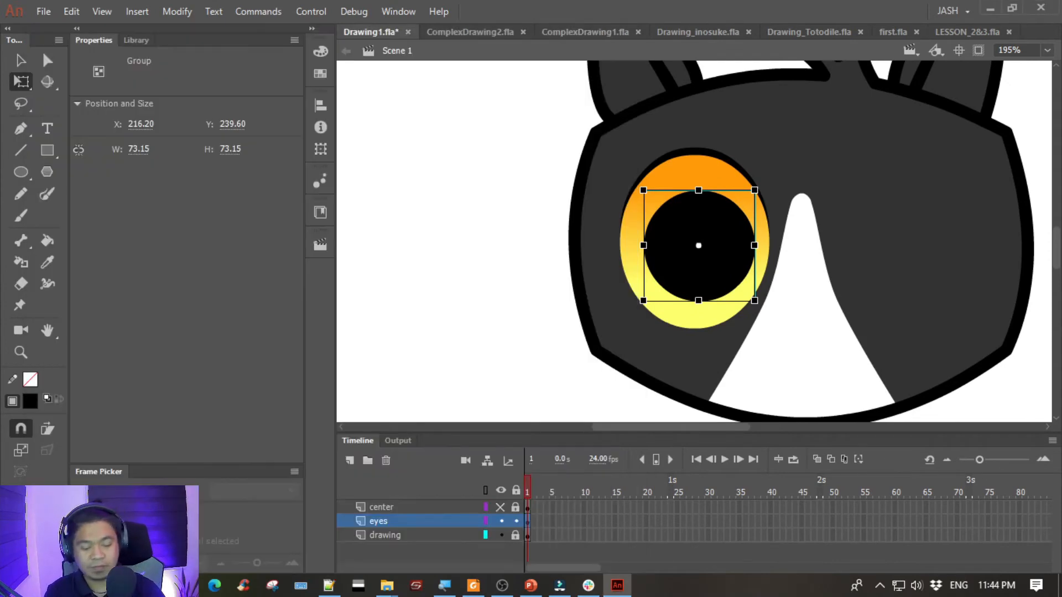
key("ctrl+minus")
left_click_drag(569, 317, 610, 325)
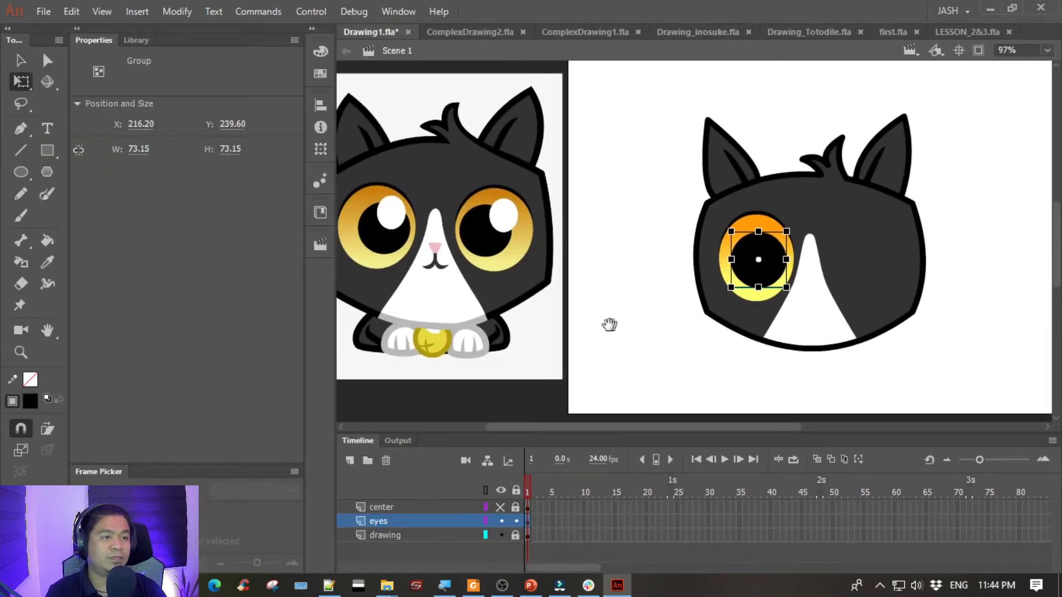
left_click(16, 61)
key("Right")
key("Right")
key("Right")
key("Right")
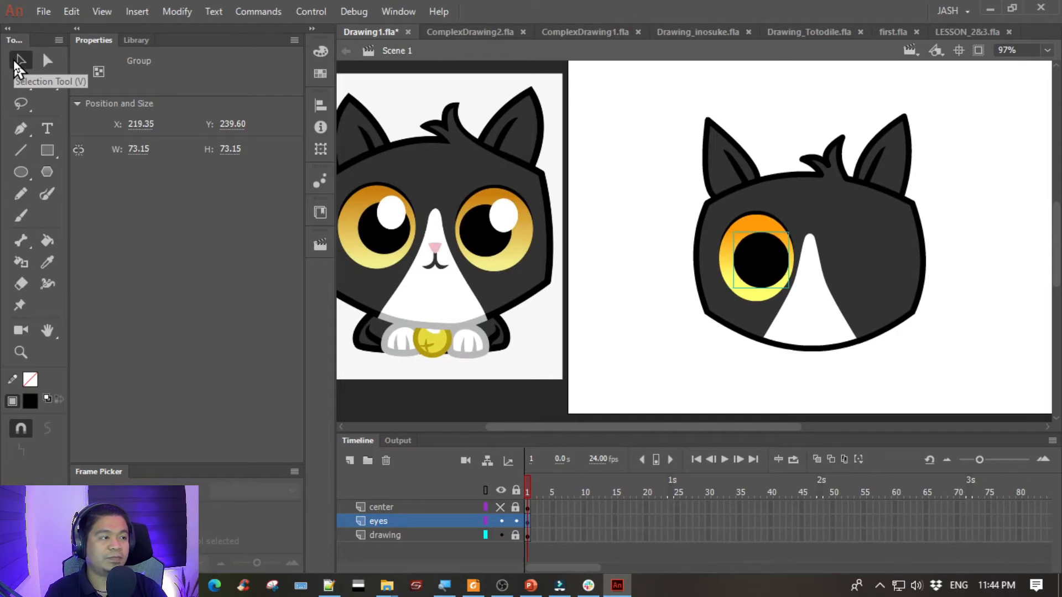
key("Left")
left_click(496, 234)
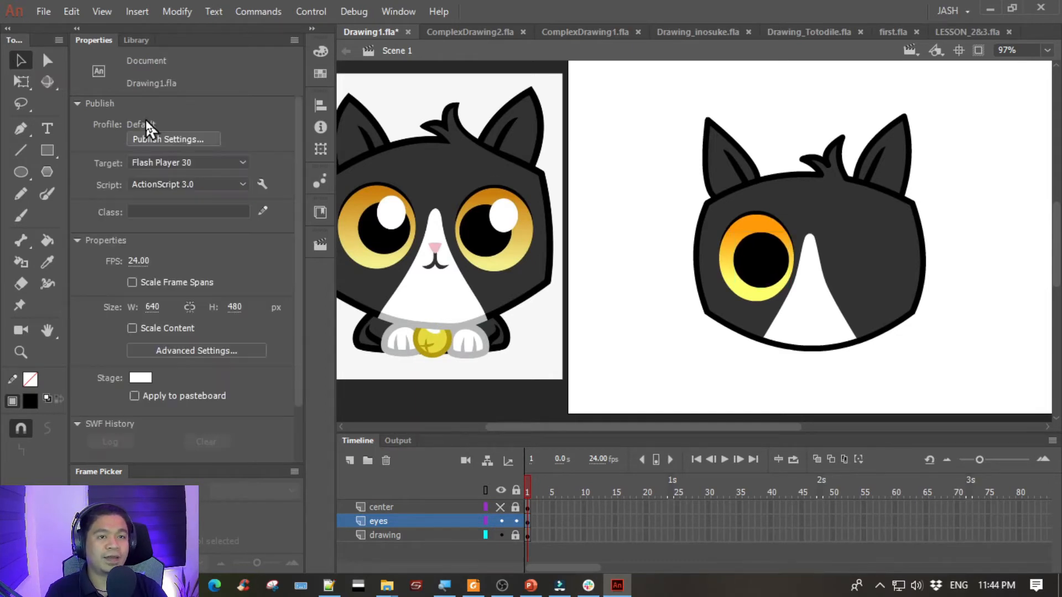
- Draw a white circle about 40 px wide with no stroke on the pasteboard below the reference image
left_click(21, 167)
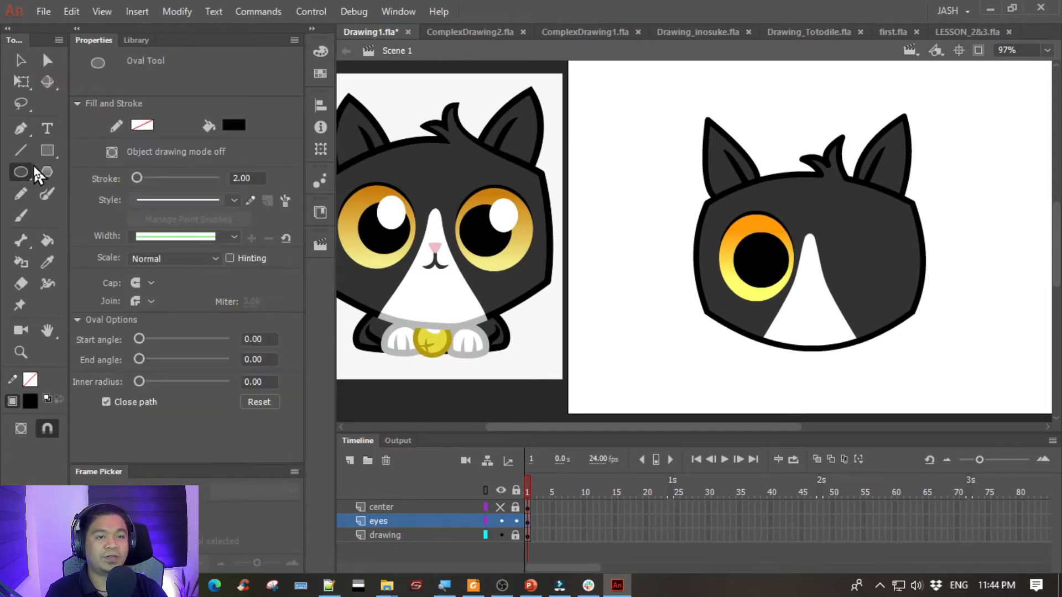
left_click(232, 126)
left_click(289, 235)
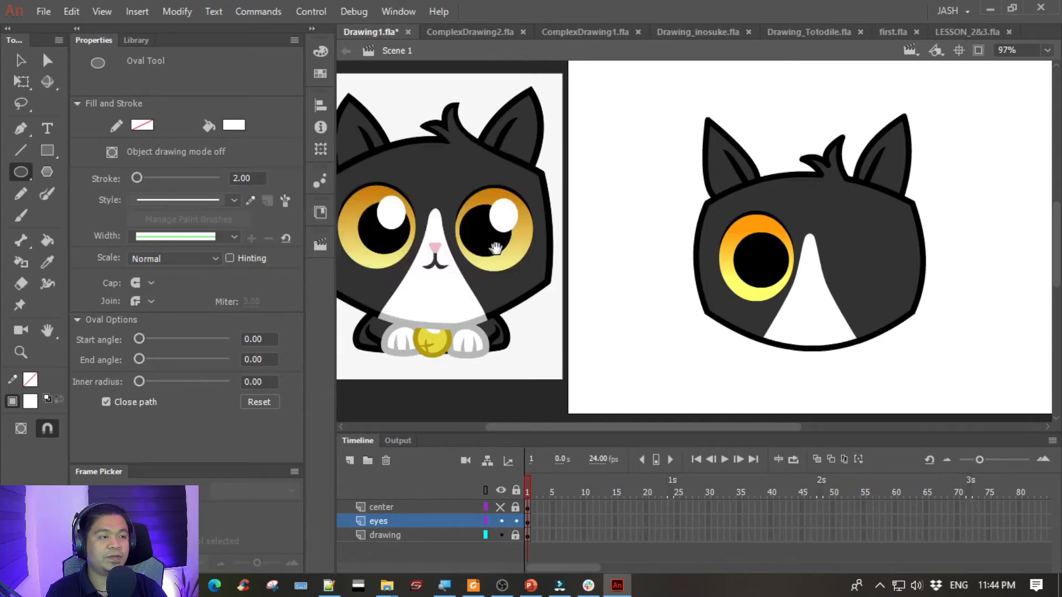
left_click_drag(496, 249, 526, 174)
left_click_drag(529, 325, 552, 362)
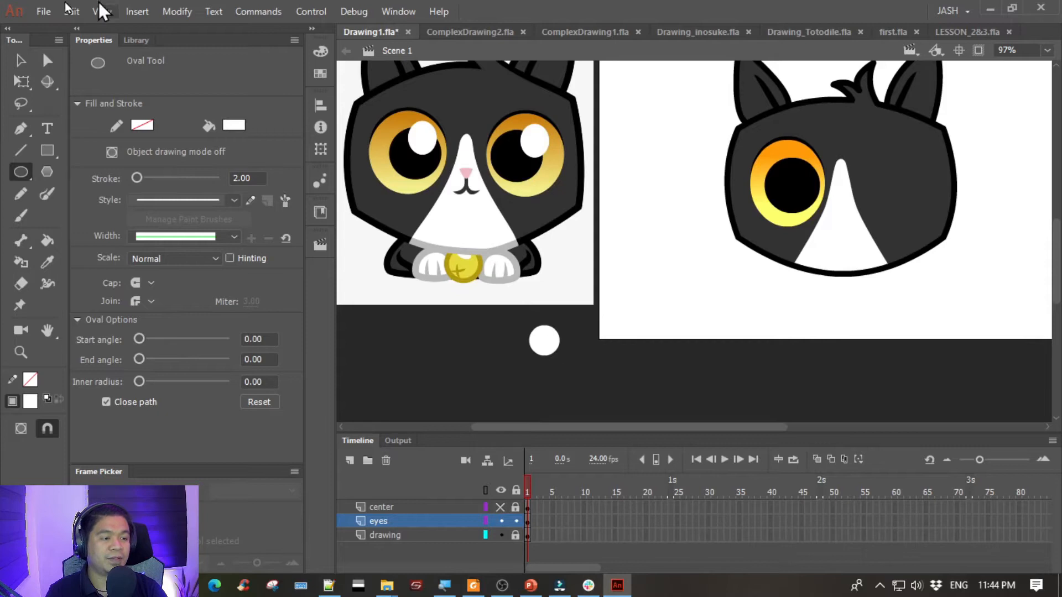
- Stretch the white circle vertically into an oval about 48 px tall, keeping its width
left_click(21, 60)
left_click(544, 343)
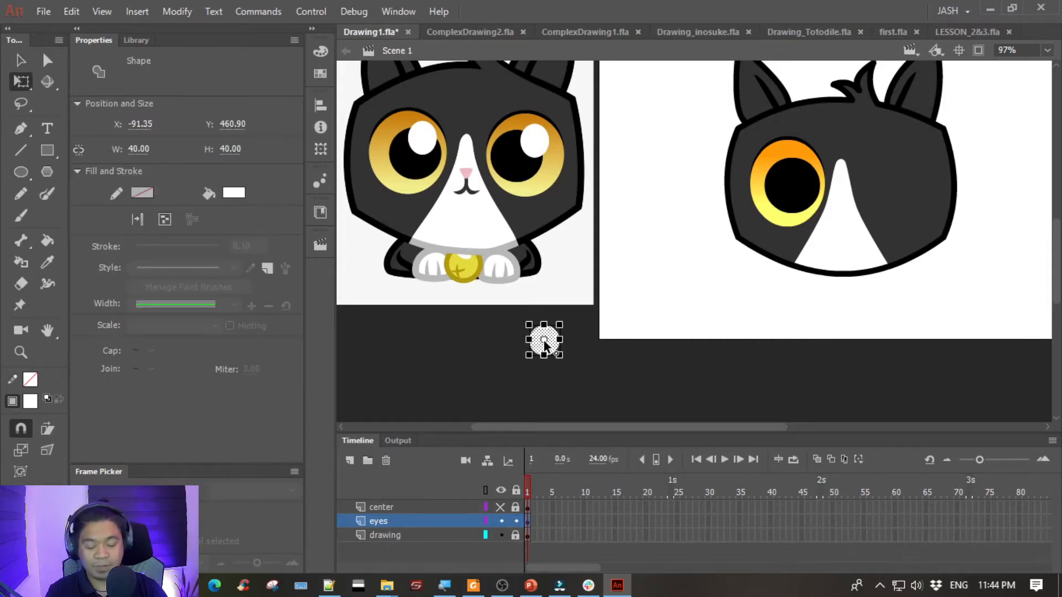
key("q")
key("ctrl+=")
key("ctrl+=")
left_click_drag(696, 308, 699, 321)
- Group the white oval and place it over the upper right of the pupil as the eye's highlight
key("ctrl+minus")
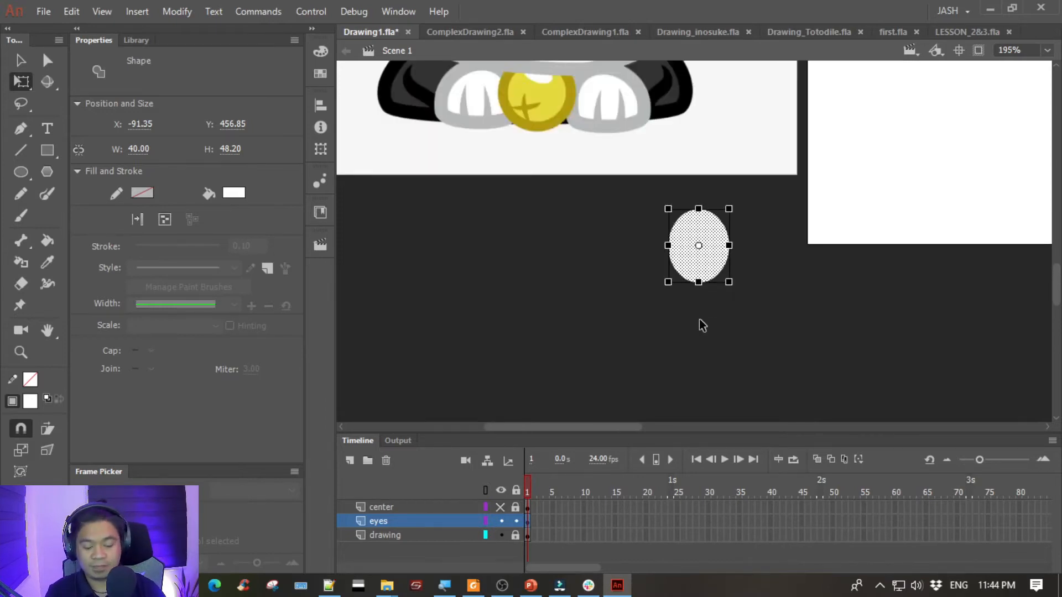
key("ctrl+minus")
left_click_drag(803, 201, 572, 297)
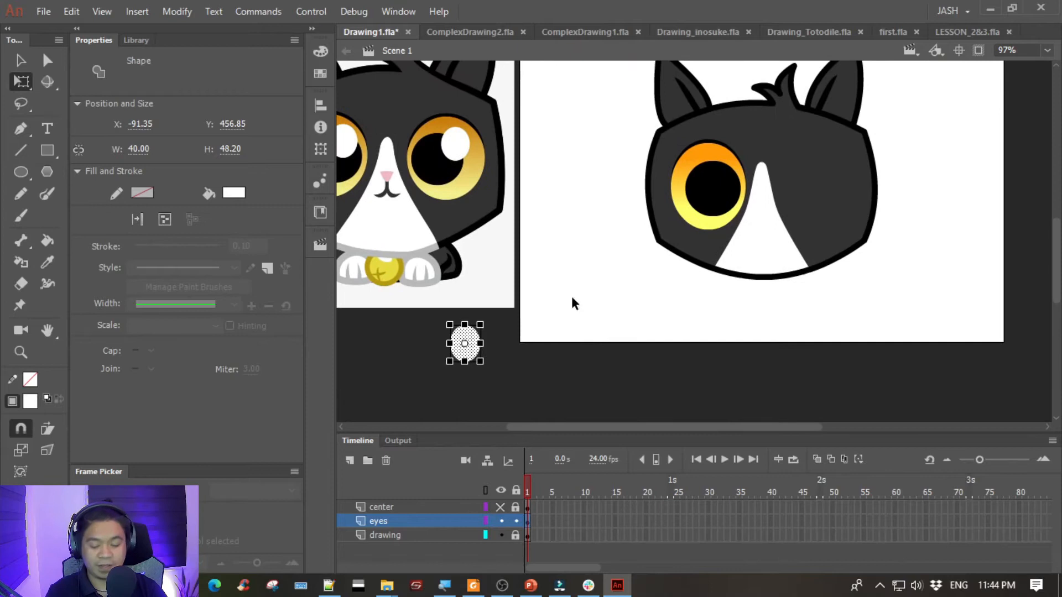
key("ctrl+g")
left_click(21, 59)
left_click_drag(467, 345, 727, 177)
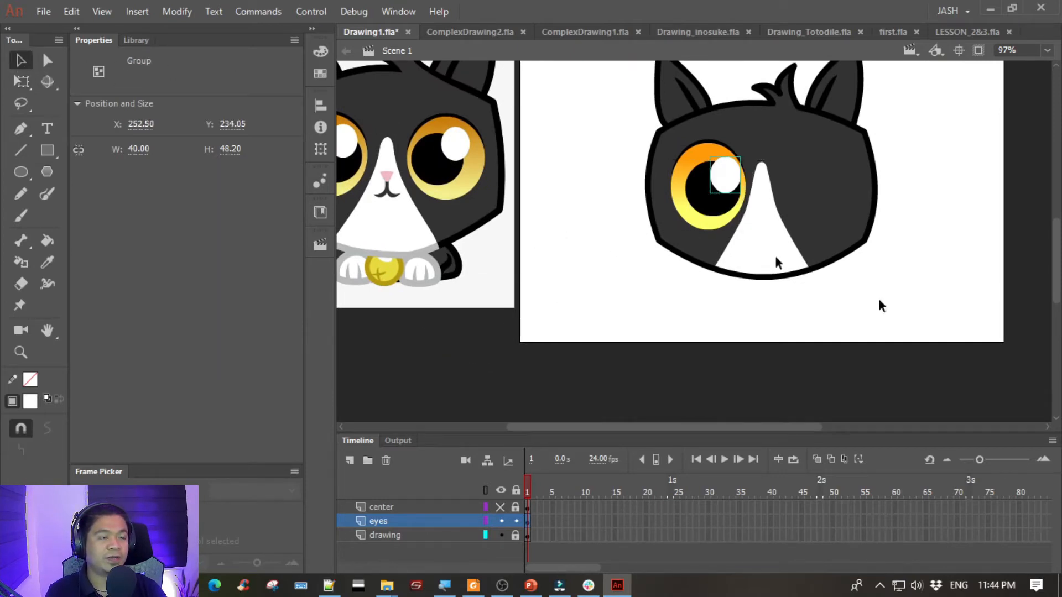
- Nudge the white highlight about 5 px left and 3 px down so it overlaps the pupil like the reference
key("Left")
key("Left")
key("Left")
key("Down")
key("Down")
key("Left")
key("Left")
key("Down")
left_click(614, 291)
left_click_drag(543, 223, 381, 280)
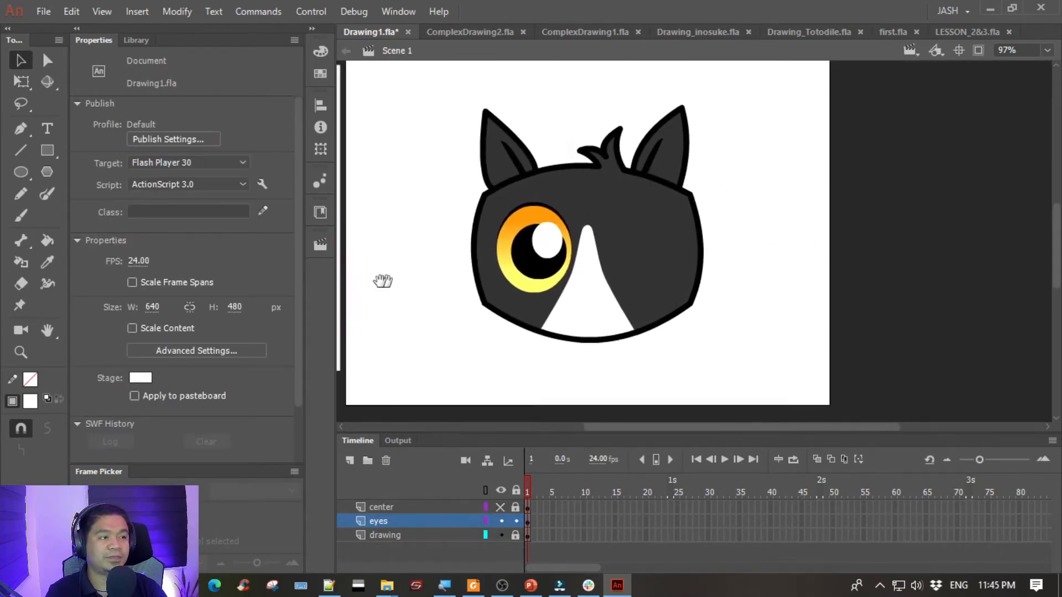
left_click_drag(473, 201, 763, 244)
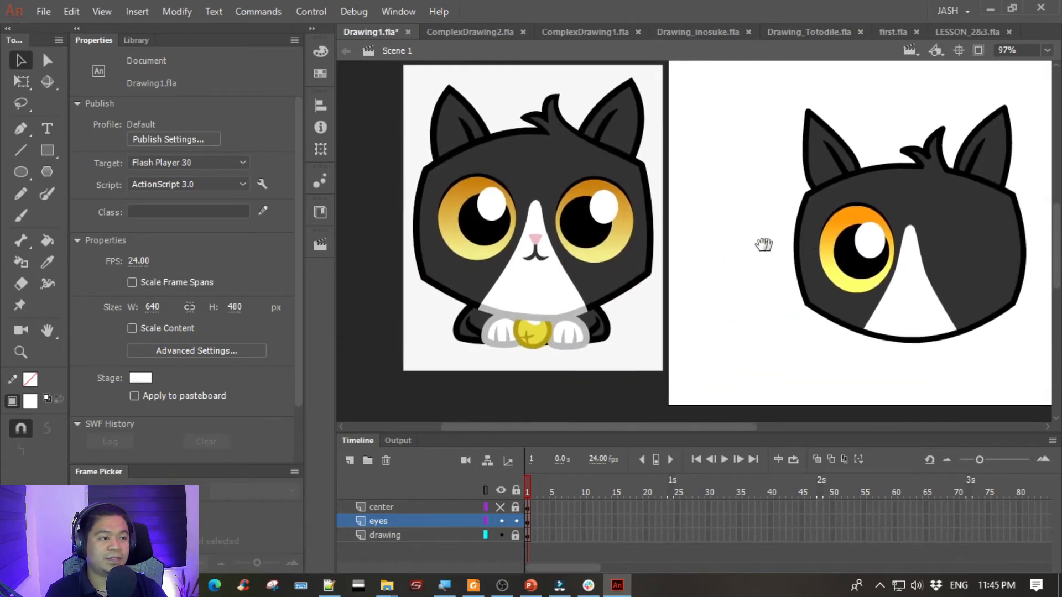
- Scale the white highlight oval down slightly about its center
left_click(818, 257)
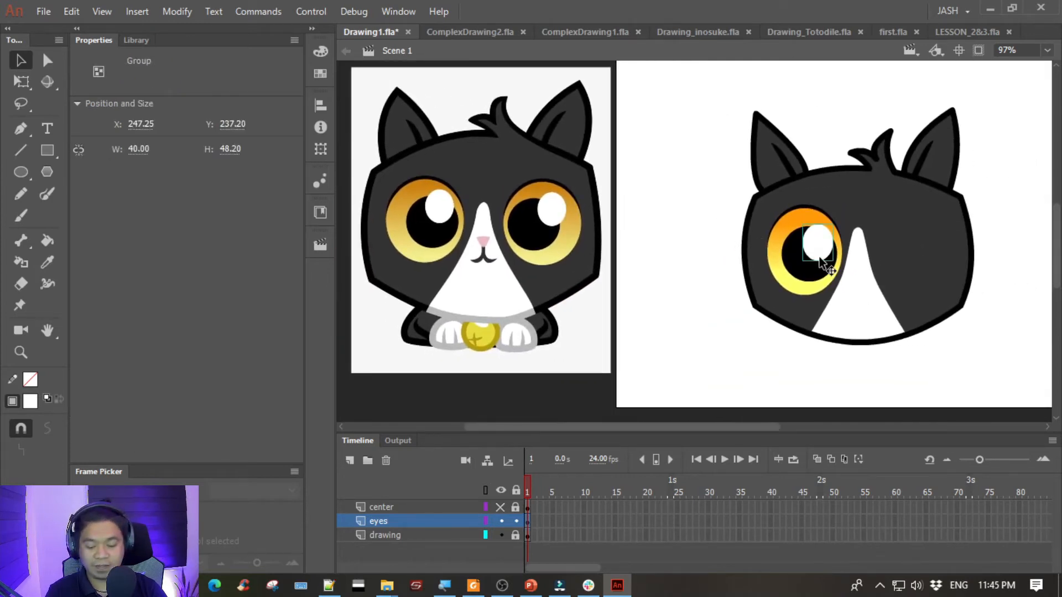
key("q")
key("ctrl+=")
key("ctrl+=")
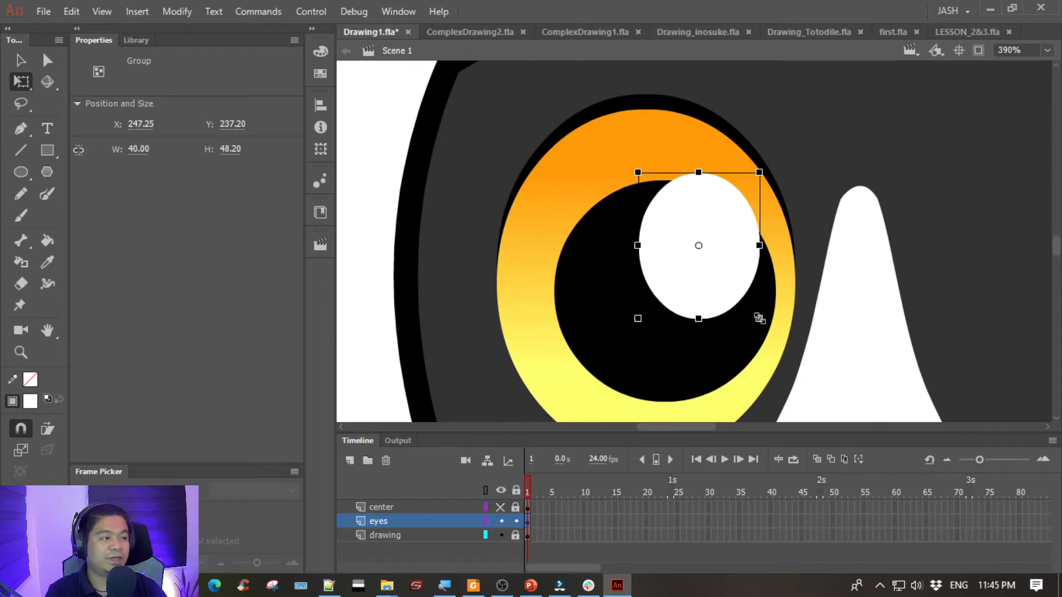
left_click_drag(754, 314, 750, 312)
- Nudge the white highlight slightly up and to the right, comparing it with the reference eye
key("Up")
key("Up")
key("Up")
key("Right")
key("Right")
key("ctrl+minus")
key("ctrl+minus")
key("ctrl+equal")
key("ctrl+minus")
left_click(592, 301)
left_click_drag(592, 301, 663, 303)
- Select all parts of the finished eye and group them into one object
left_click(21, 60)
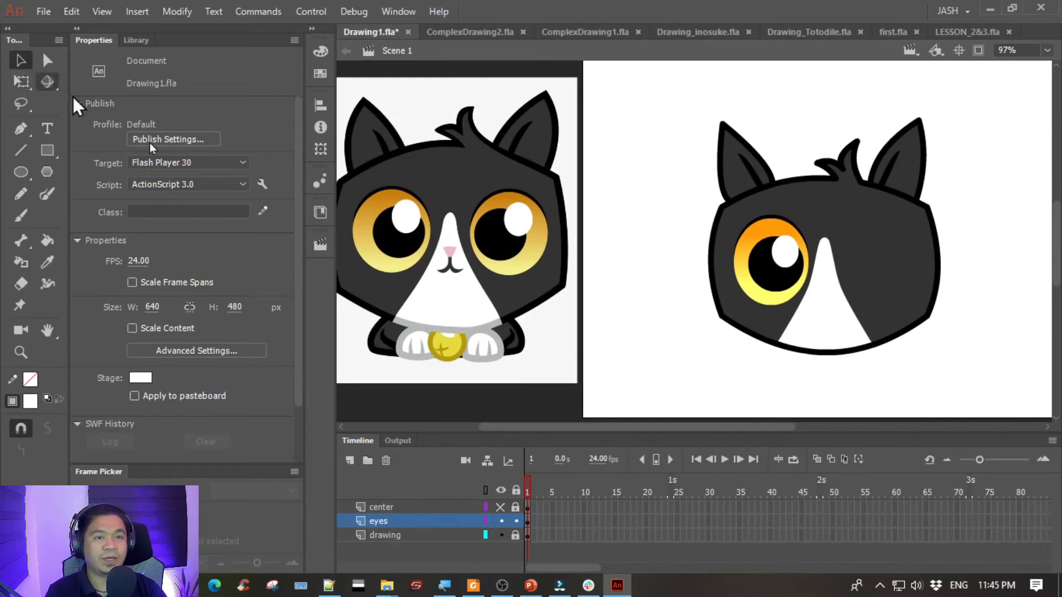
left_click_drag(695, 197, 899, 382)
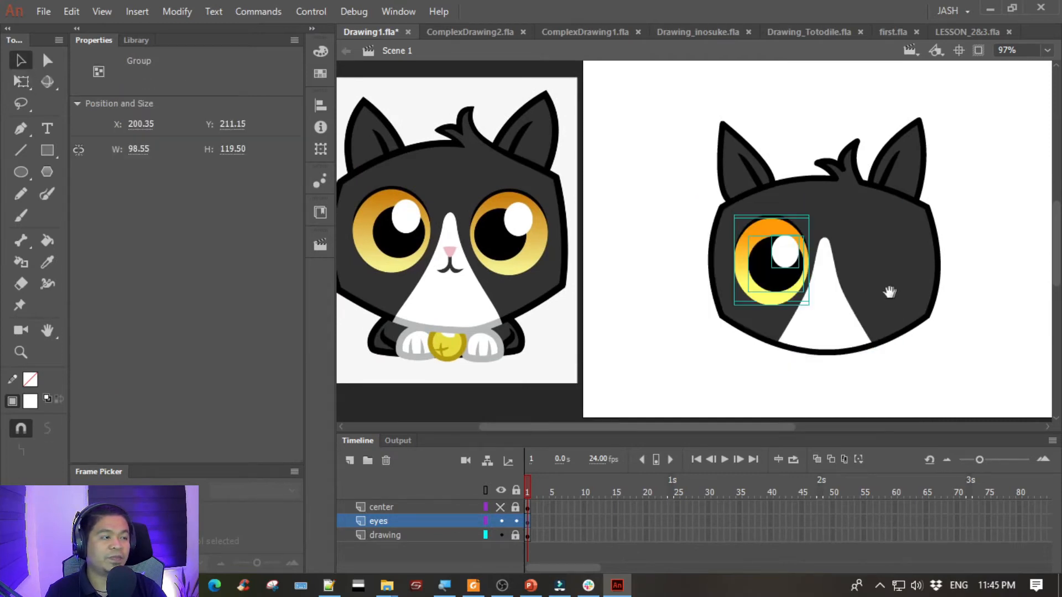
left_click_drag(889, 292, 823, 302)
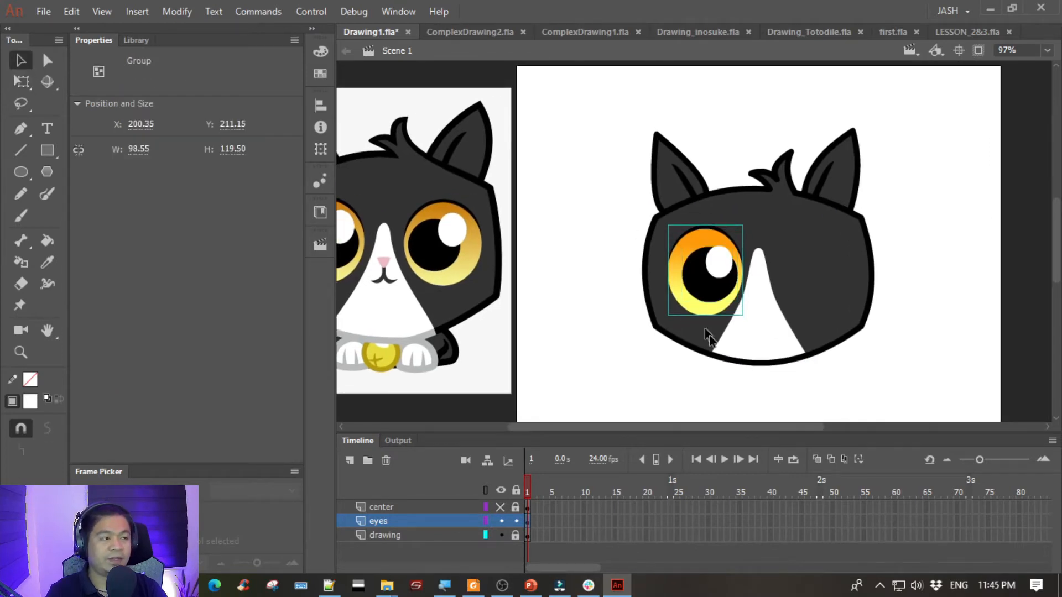
left_click_drag(716, 277, 613, 279)
key("ctrl+z")
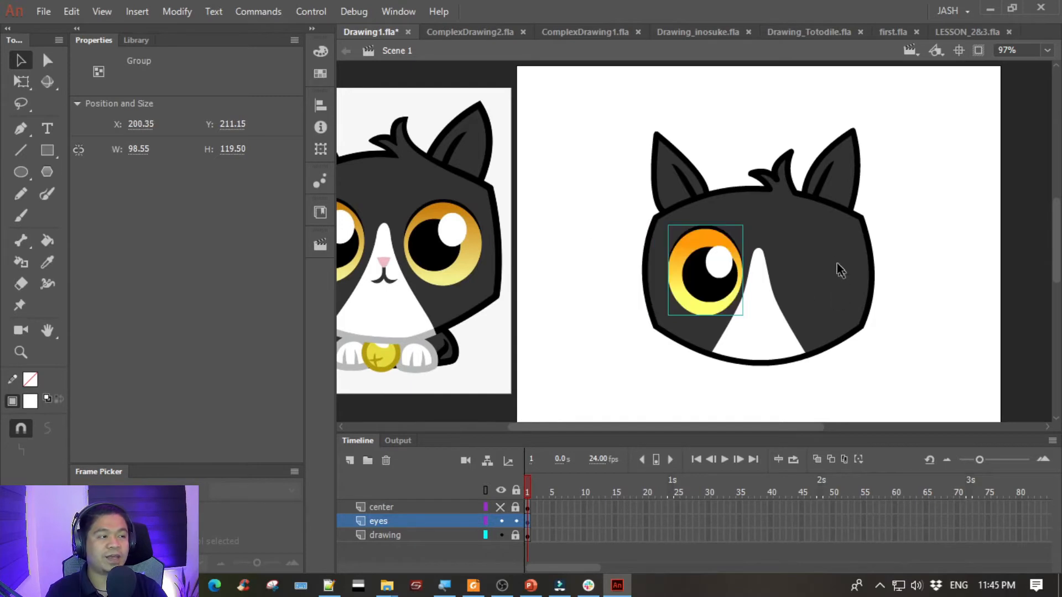
- Duplicate the grouped eye level with the original on the other side of the white stripe, at about X 341
left_click_drag(837, 263, 709, 269)
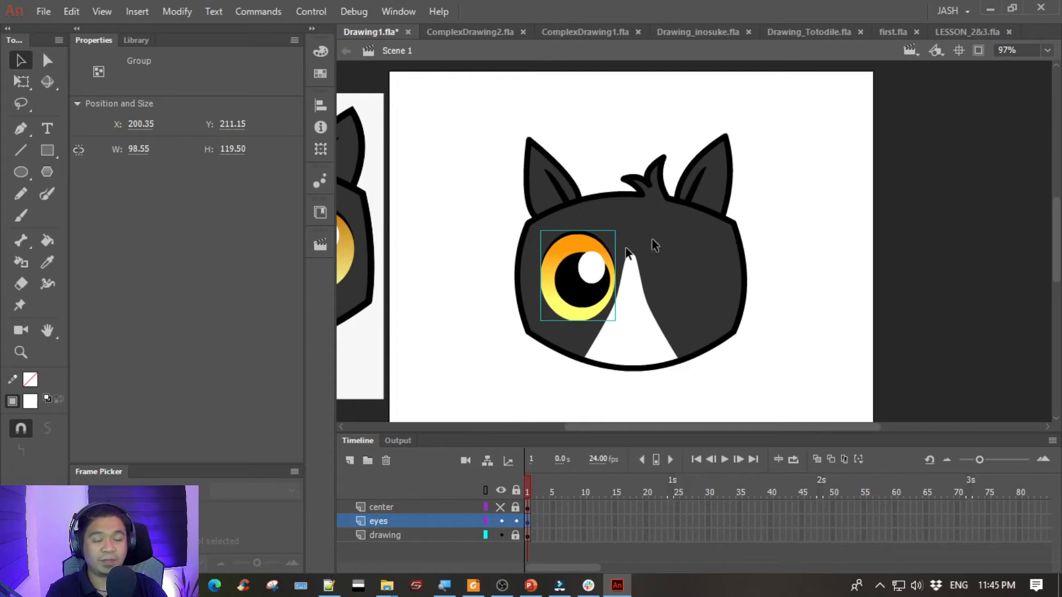
left_click_drag(588, 294, 704, 302)
scroll(708, 348, "left", 3)
key("Left")
key("Left")
key("Left")
key("Left")
key("Right")
key("Left")
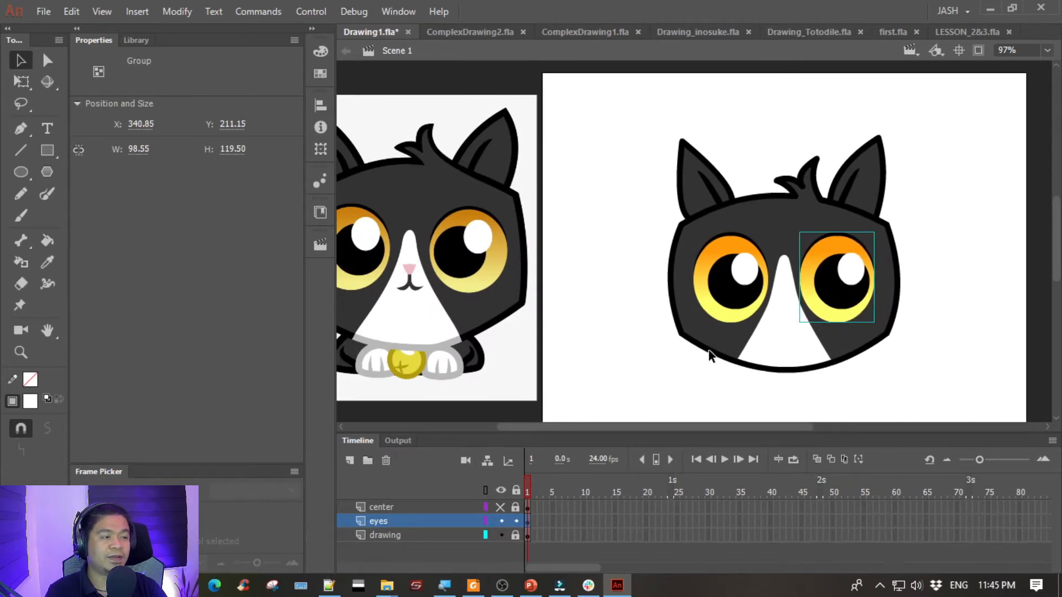
left_click(599, 289)
- Lock the eyes layer and add a new layer named "mouth" directly above it
left_click_drag(690, 333, 663, 326)
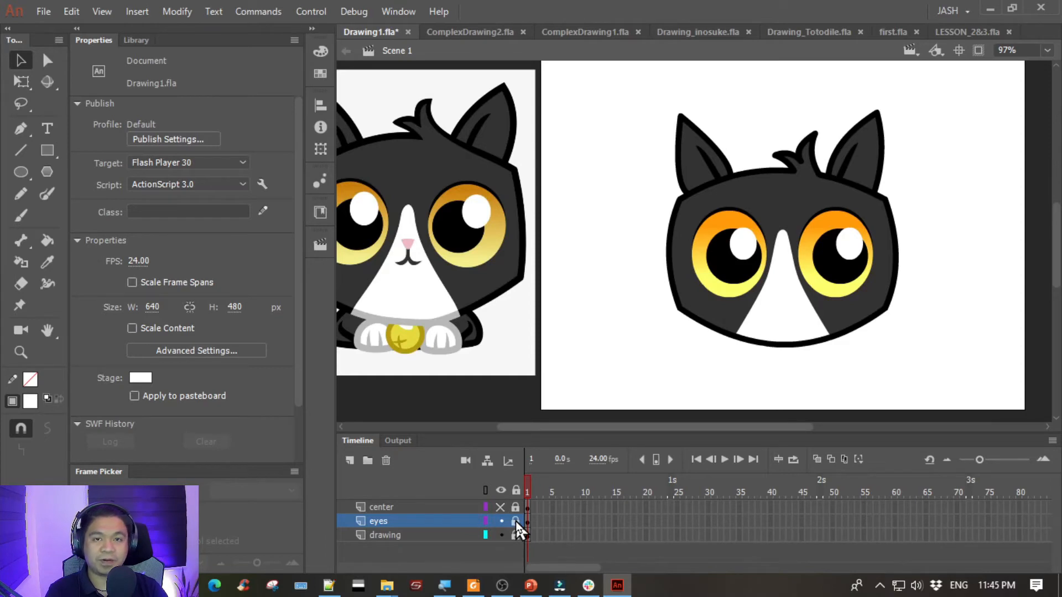
left_click(350, 461)
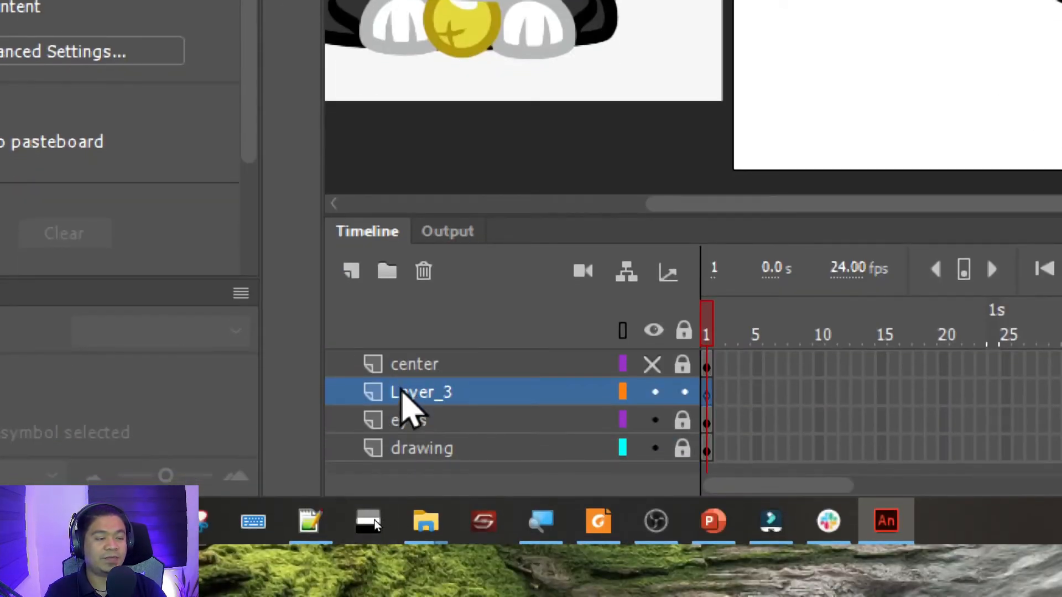
double_click(410, 392)
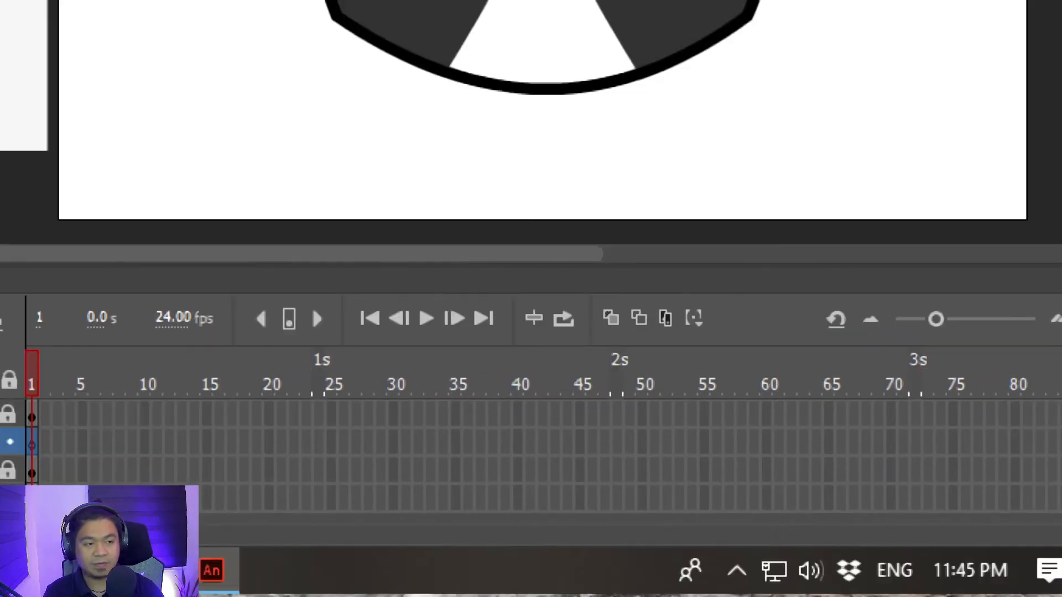
type("m")
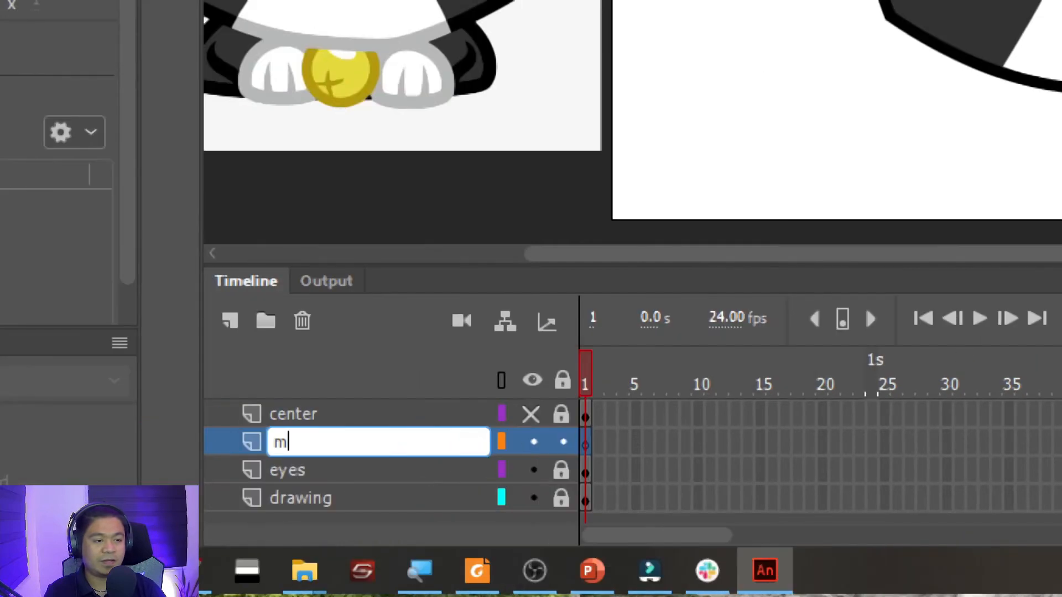
type("oou")
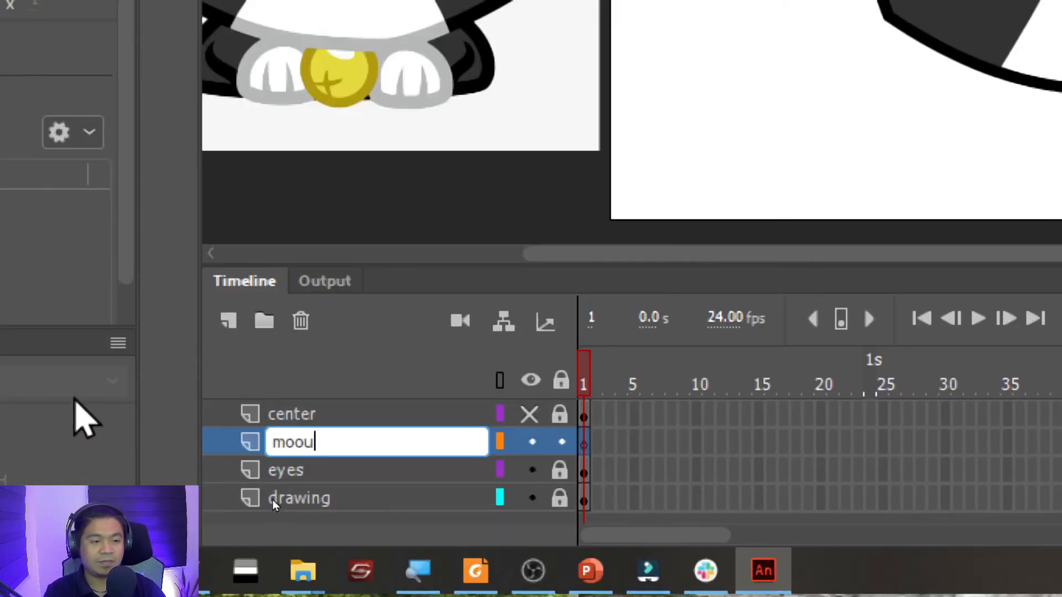
key("BackSpace")
key("BackSpace")
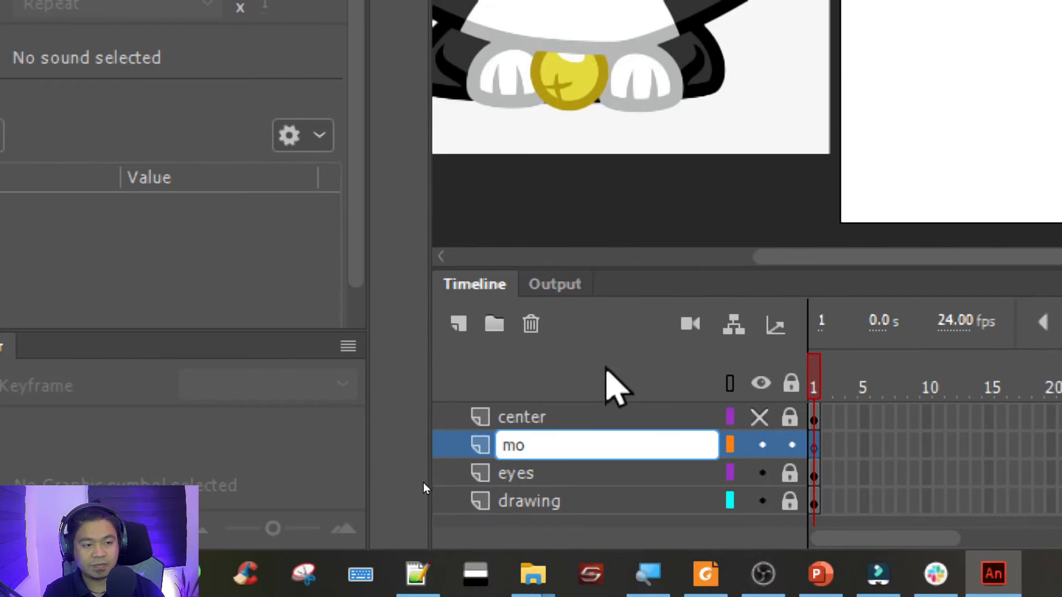
type("utyh")
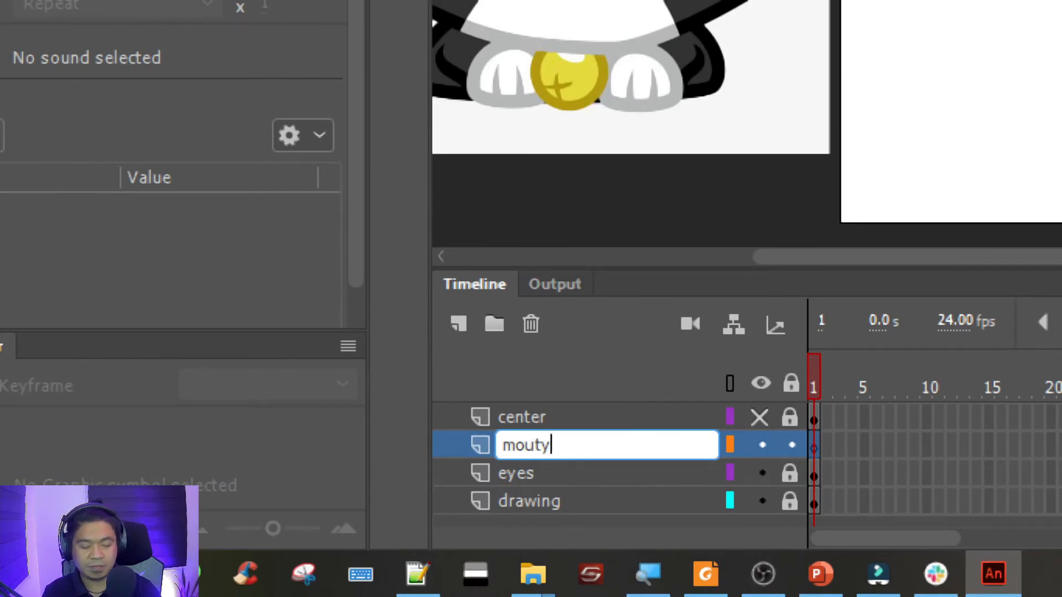
key("BackSpace")
key("BackSpace")
type("h")
key("Return")
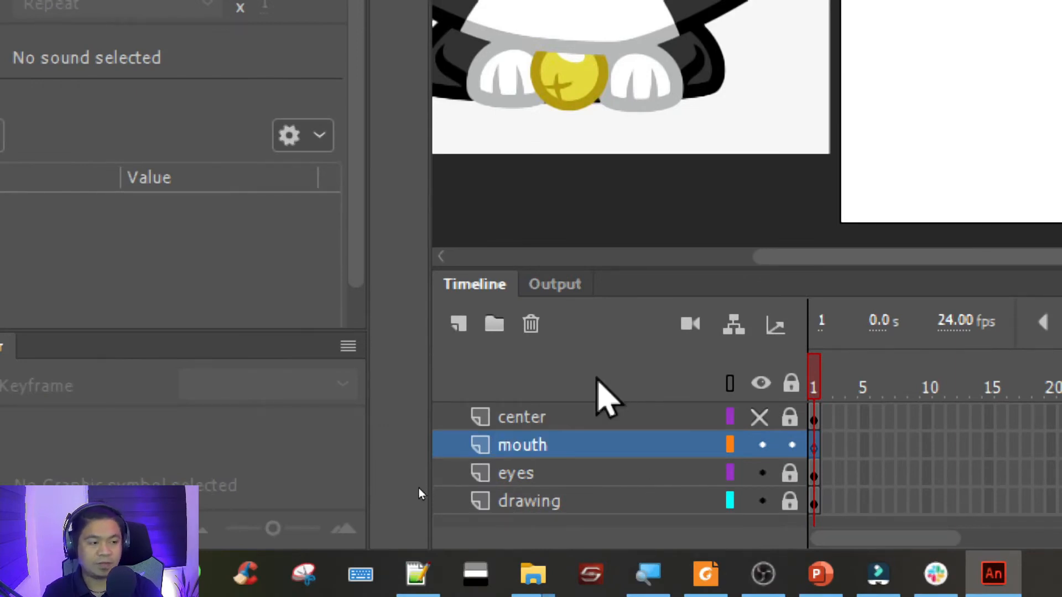
- Make the center guide layer visible over the cat's face
key("ctrl+minus")
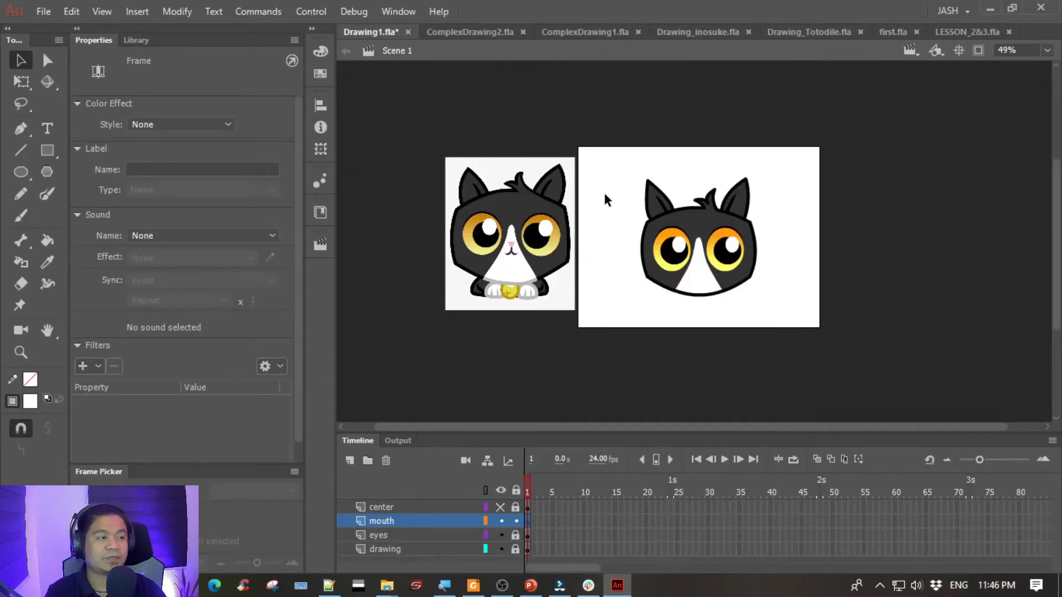
left_click(604, 192)
key("ctrl+equal")
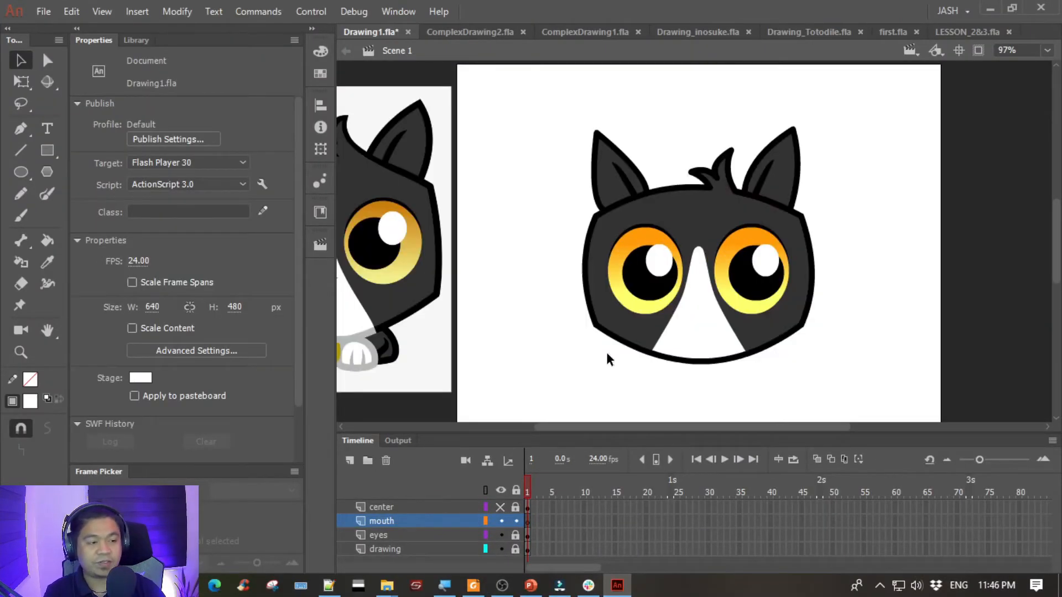
left_click(500, 508)
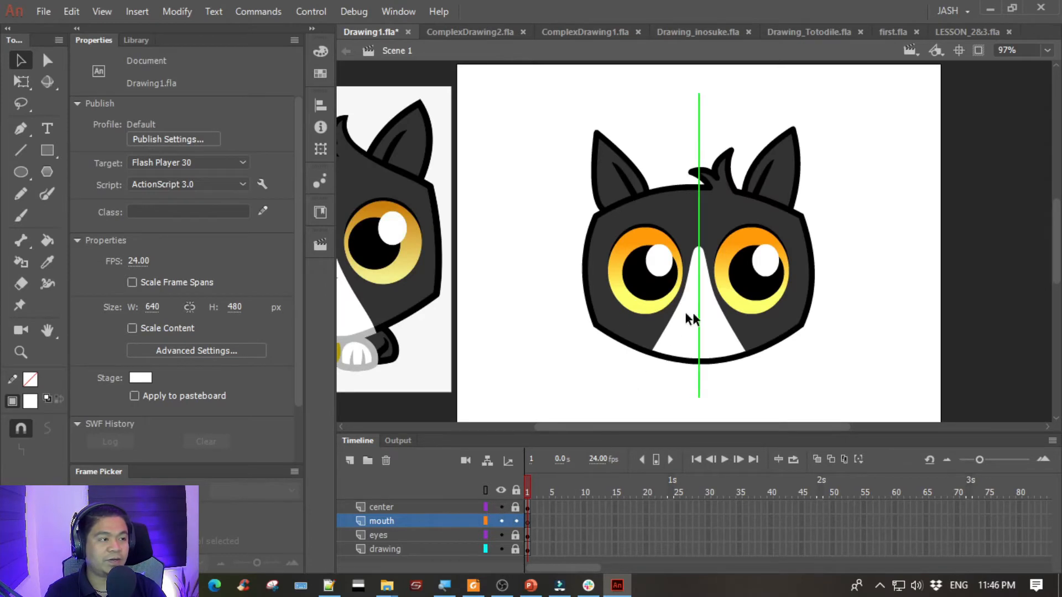
scroll(647, 327, "left", 5)
left_click_drag(647, 329, 616, 332)
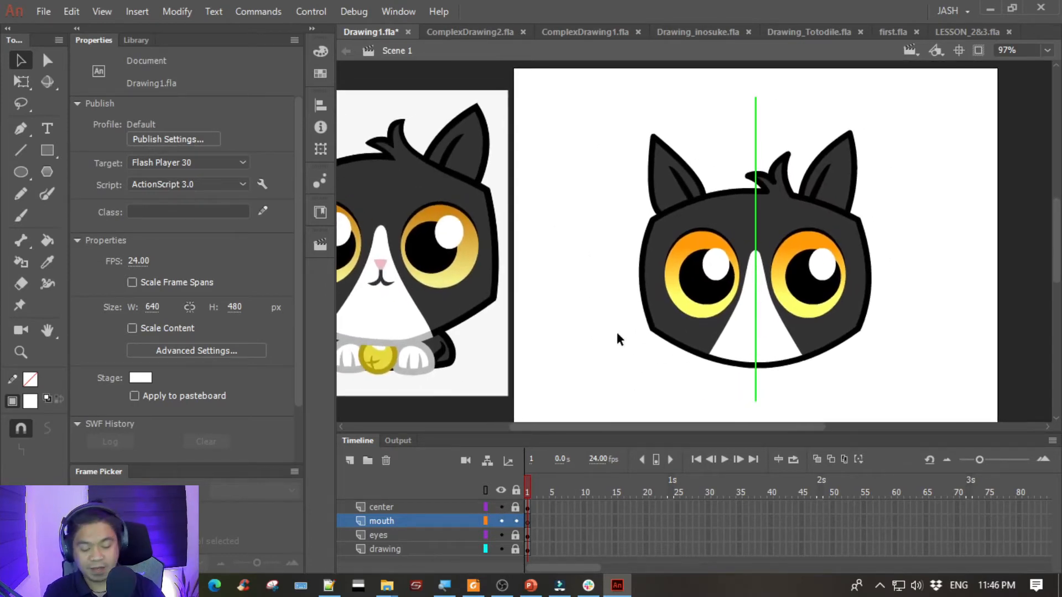
key("ctrl+equal")
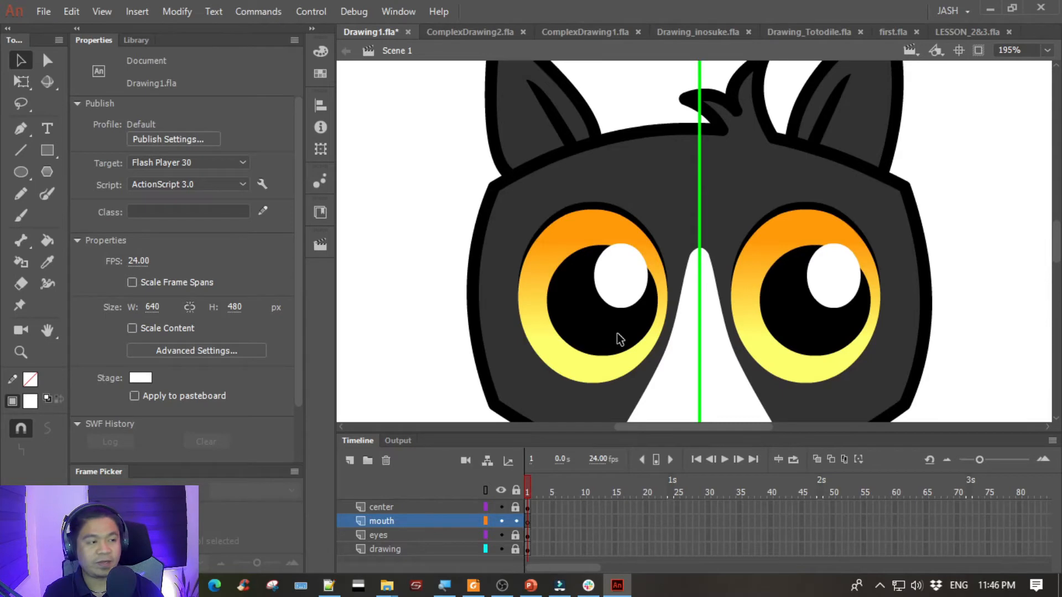
key("ctrl+minus")
key("ctrl+equal")
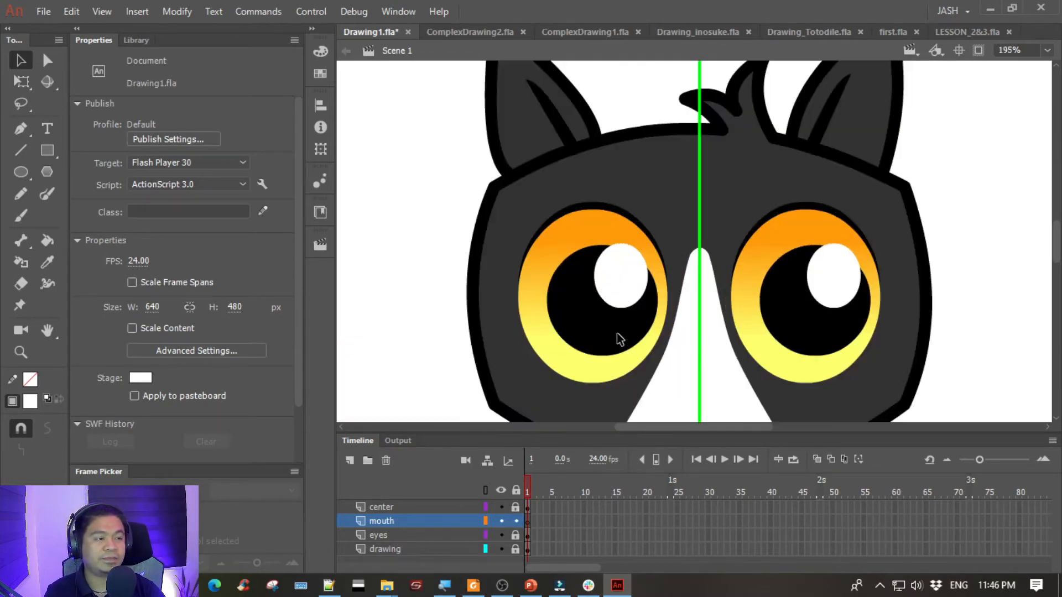
- Set up the Rectangle tool with no stroke color
left_click_drag(465, 300, 1055, 201)
left_click_drag(761, 224, 590, 221)
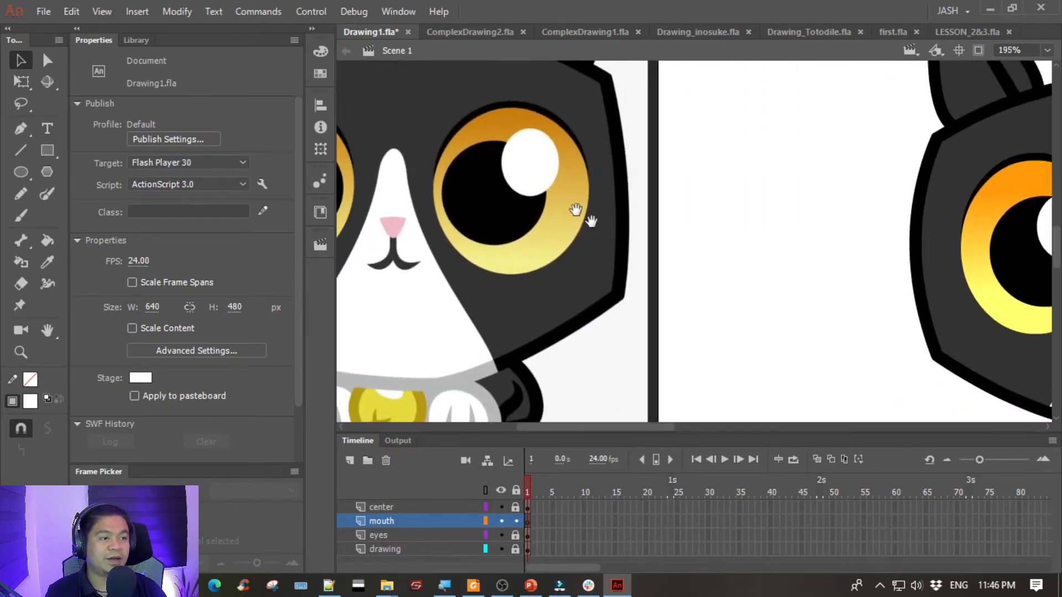
left_click(21, 129)
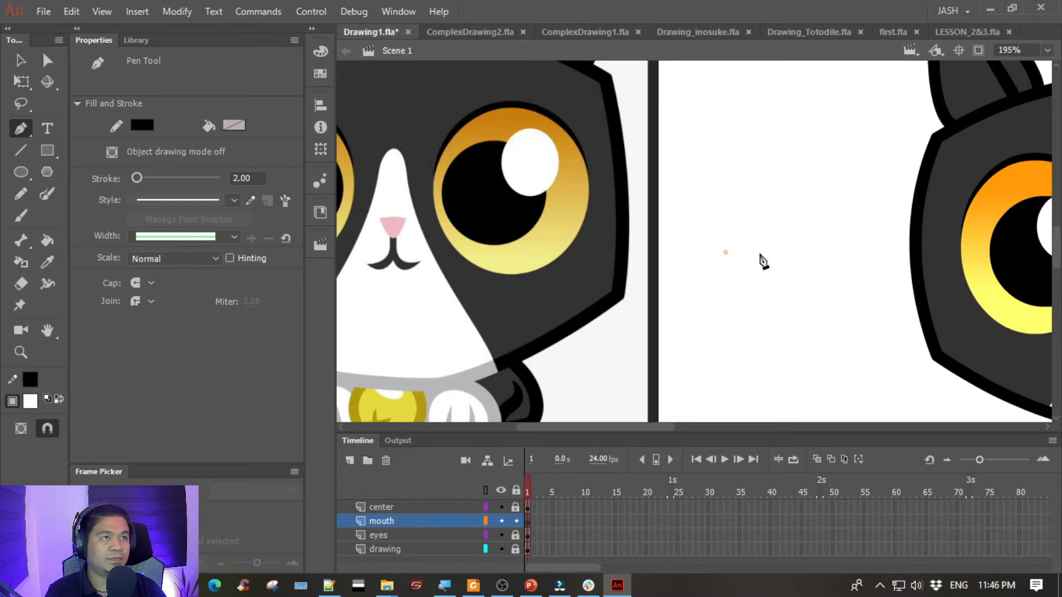
left_click(52, 148)
left_click(123, 148)
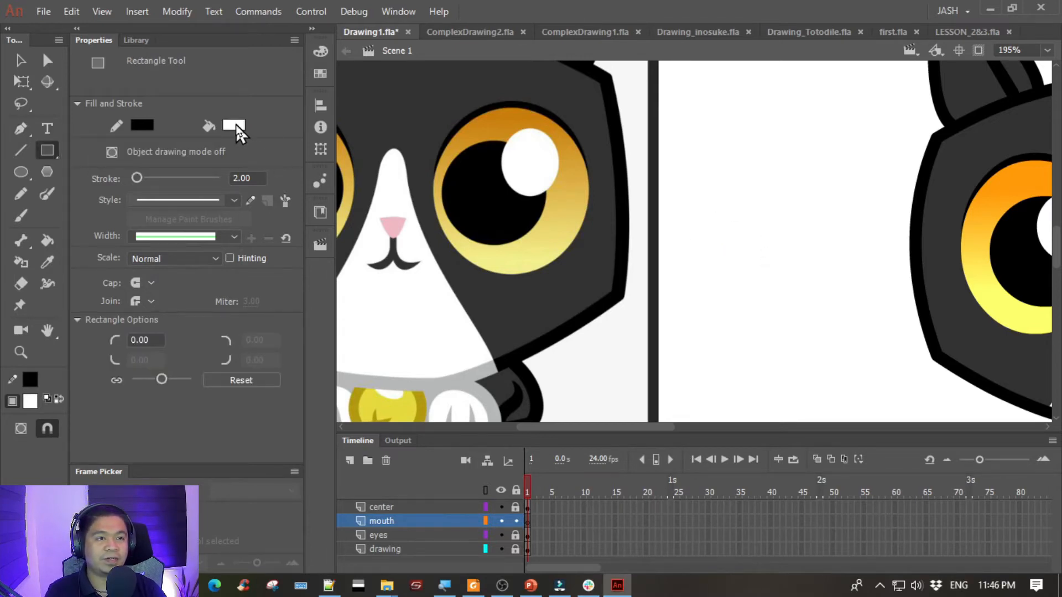
left_click(142, 125)
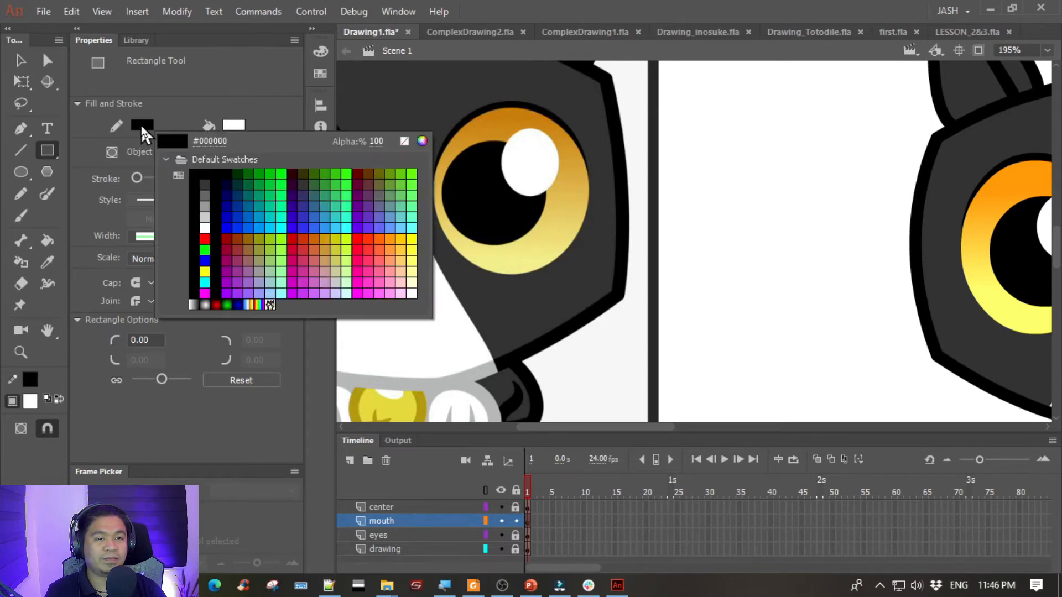
left_click(404, 142)
- Set the fill color to the pink sampled from the reference cat's nose
left_click(232, 121)
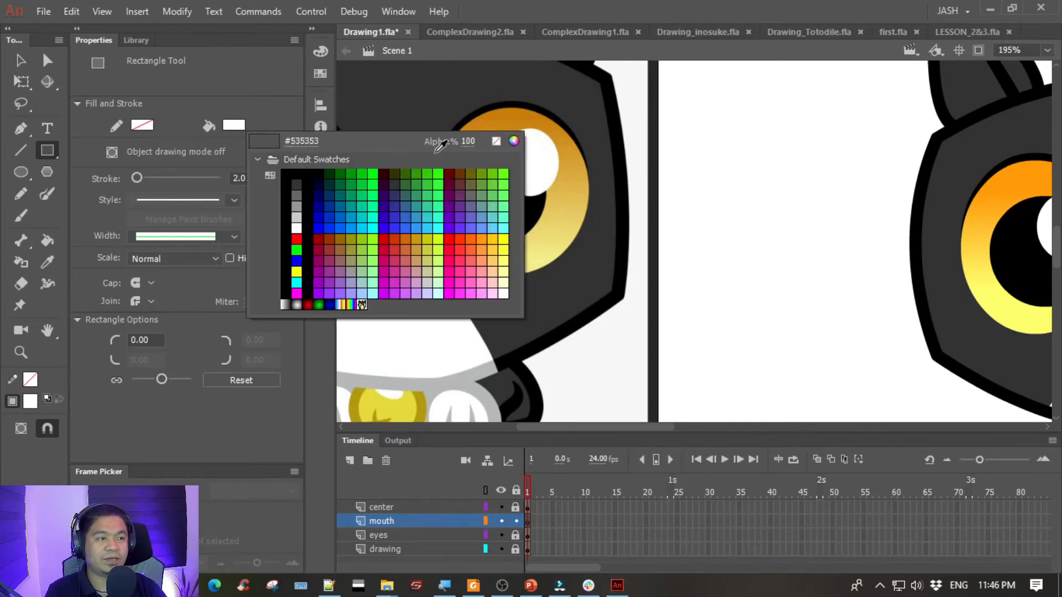
key("Escape")
left_click_drag(433, 221, 531, 141)
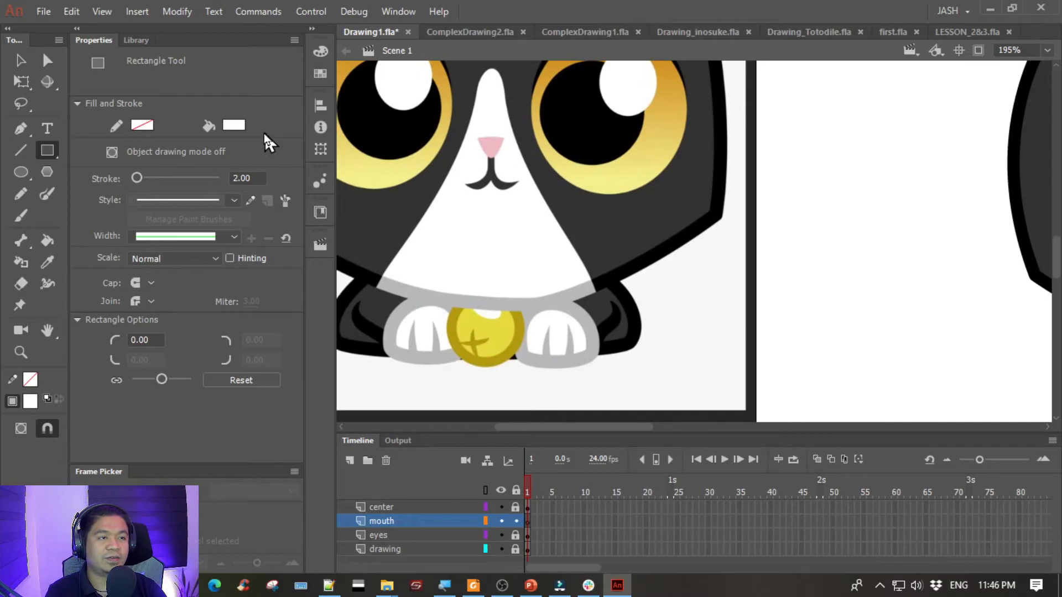
left_click(234, 124)
left_click(288, 169)
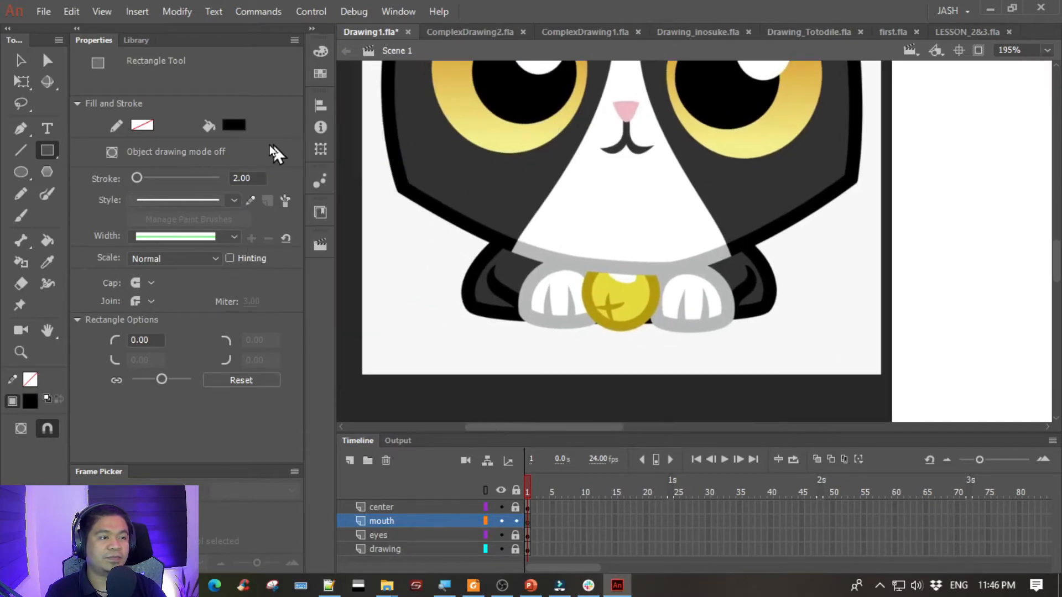
left_click(233, 124)
left_click(624, 109)
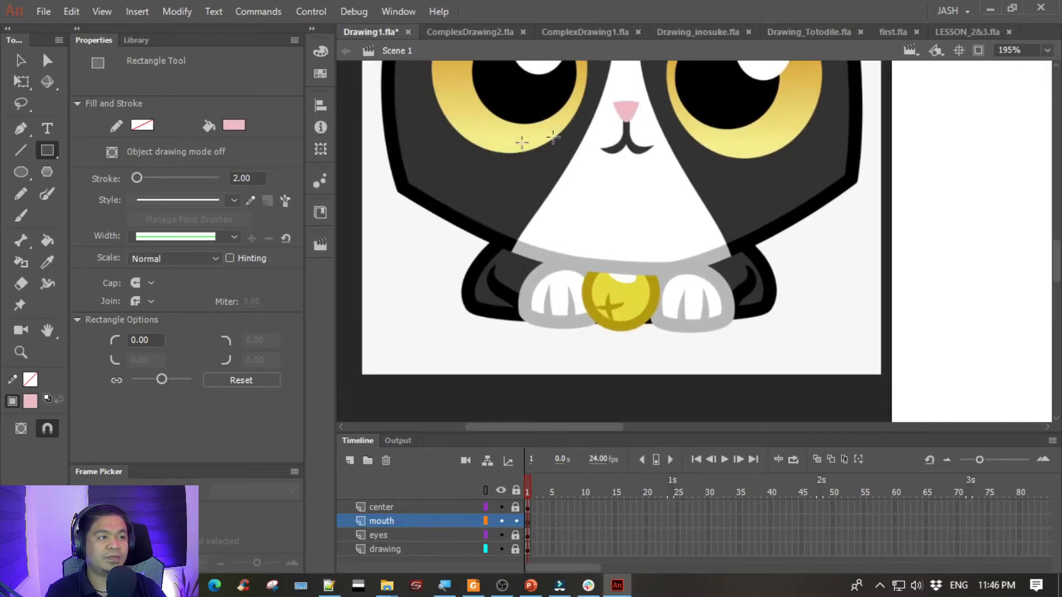
left_click_drag(779, 195, 673, 276)
left_click_drag(512, 259, 530, 278)
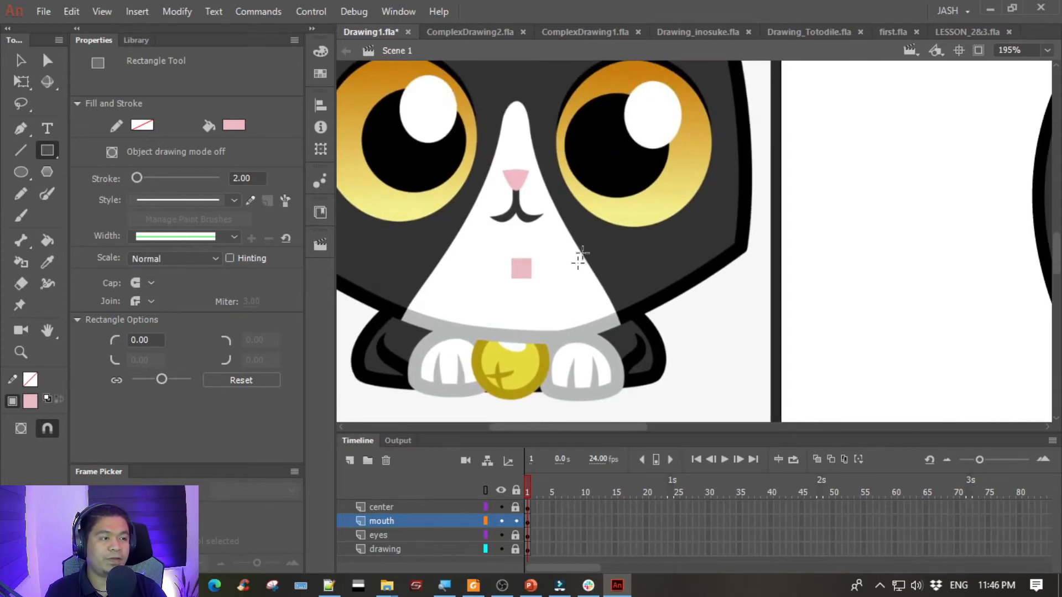
left_click(21, 59)
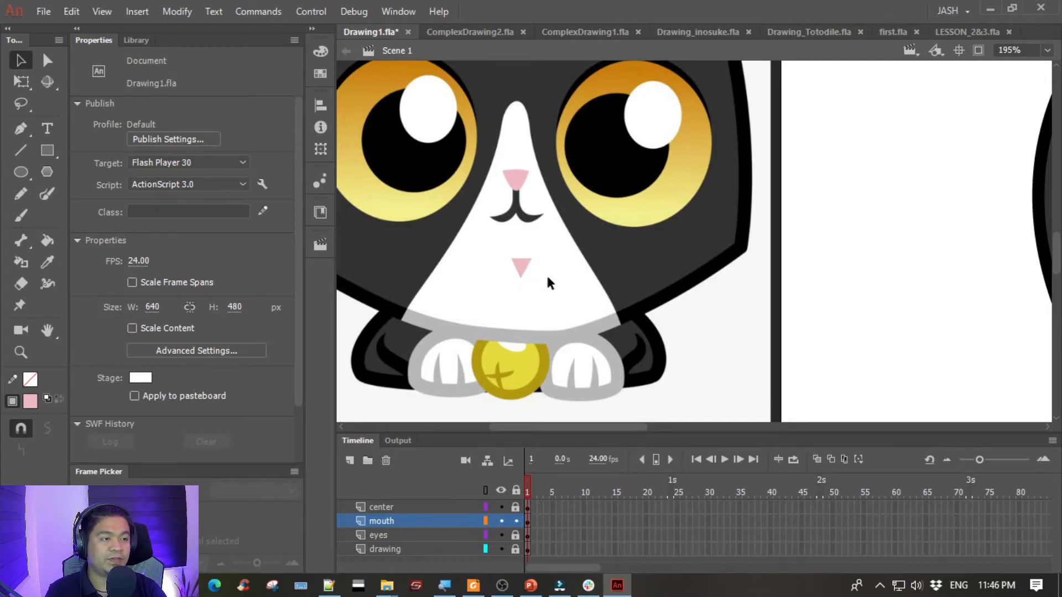
key("ctrl+=")
left_click_drag(481, 312, 582, 261)
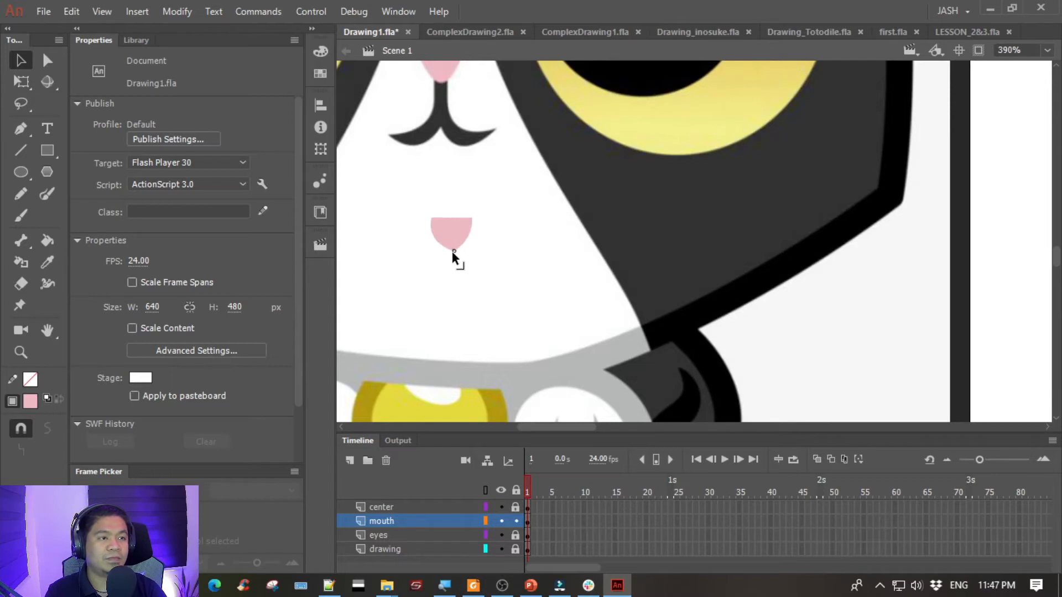
left_click_drag(500, 216, 520, 276)
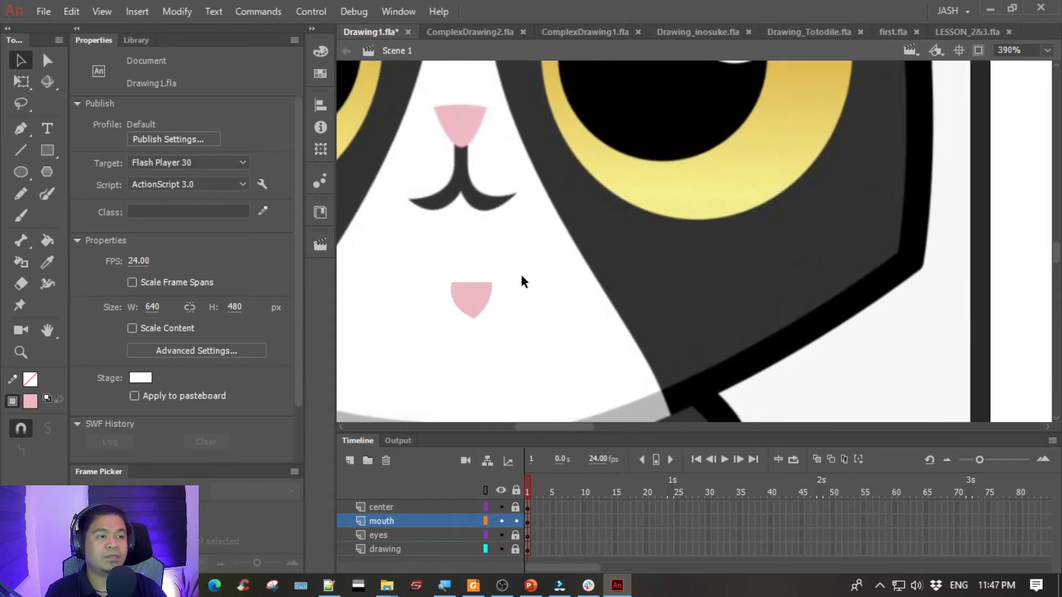
left_click_drag(421, 263, 543, 354)
key("Delete")
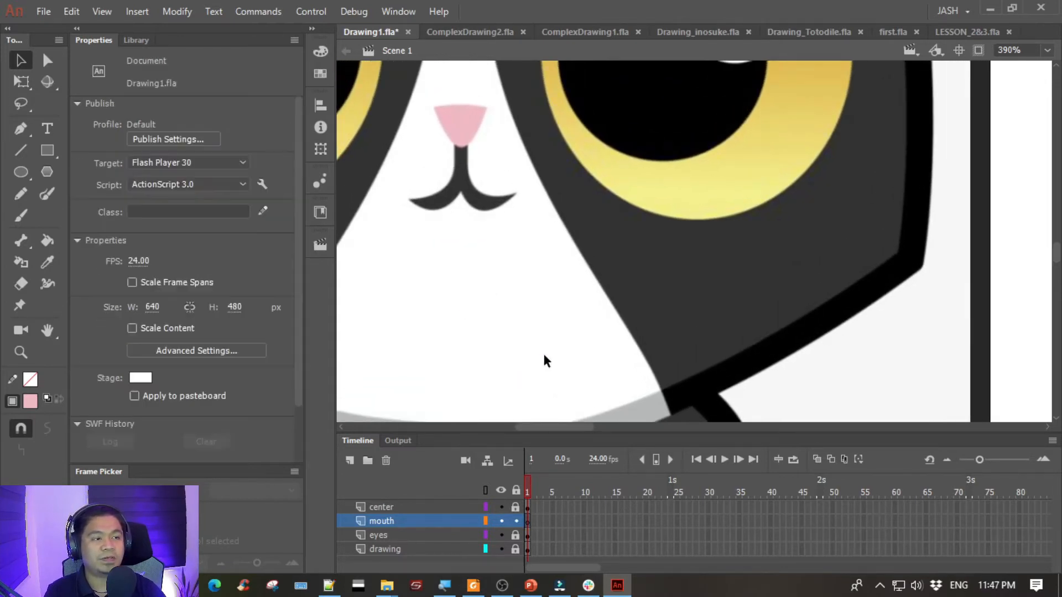
- Draw a small pink rectangle below the reference mouth and reshape it into an inverted triangle with a rounded tip and arched upper edge
left_click(47, 150)
left_click_drag(436, 294, 464, 321)
left_click(20, 59)
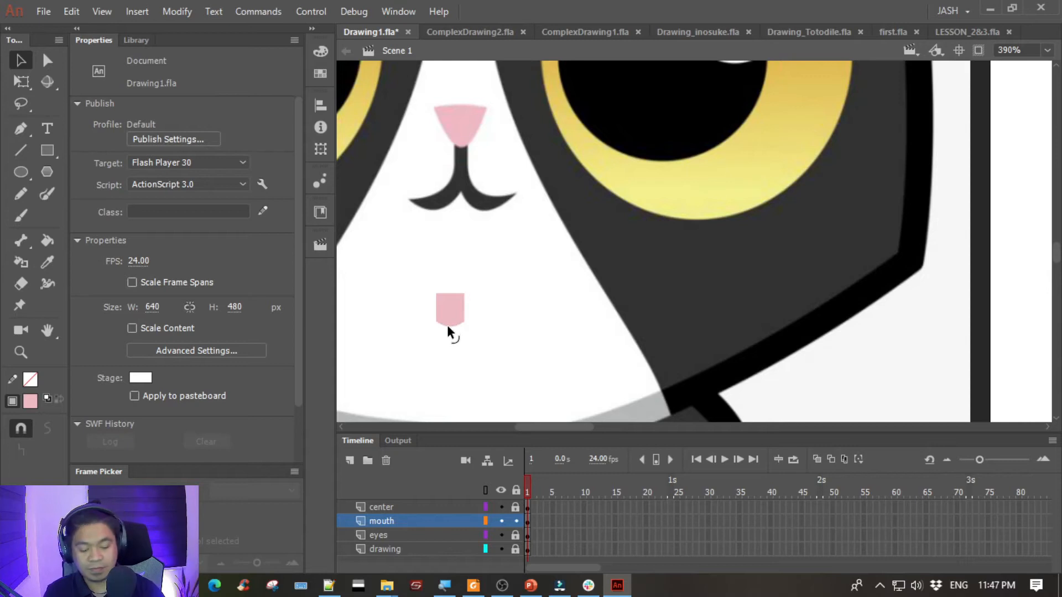
key("ctrl+equal")
left_click_drag(397, 275, 682, 246)
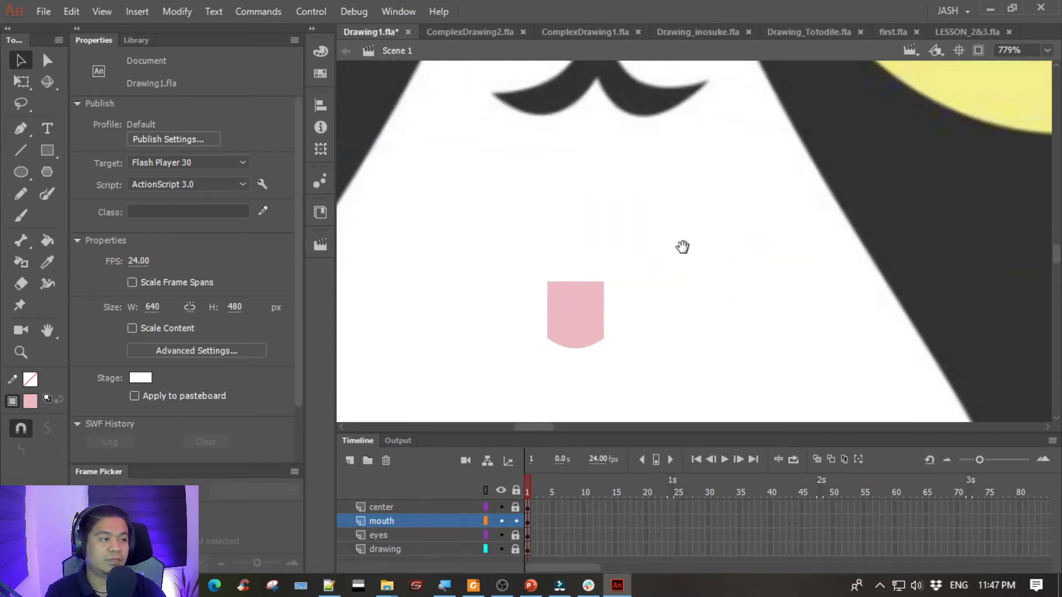
left_click_drag(547, 343, 576, 346)
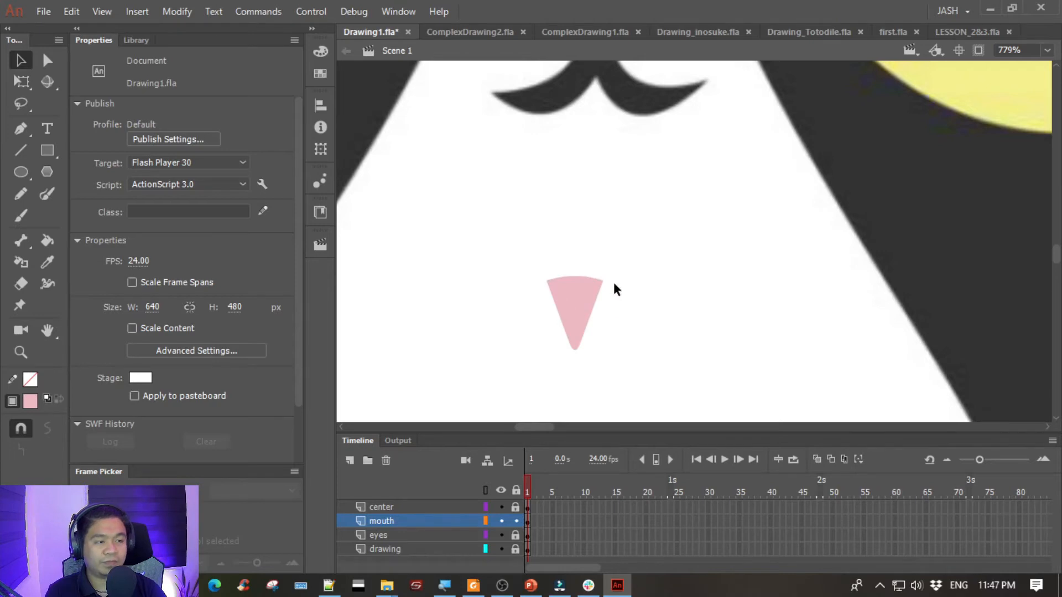
- Widen the pink nose shape symmetrically to a width of about 12.3
key("ctrl+minus")
left_click_drag(720, 250, 619, 264)
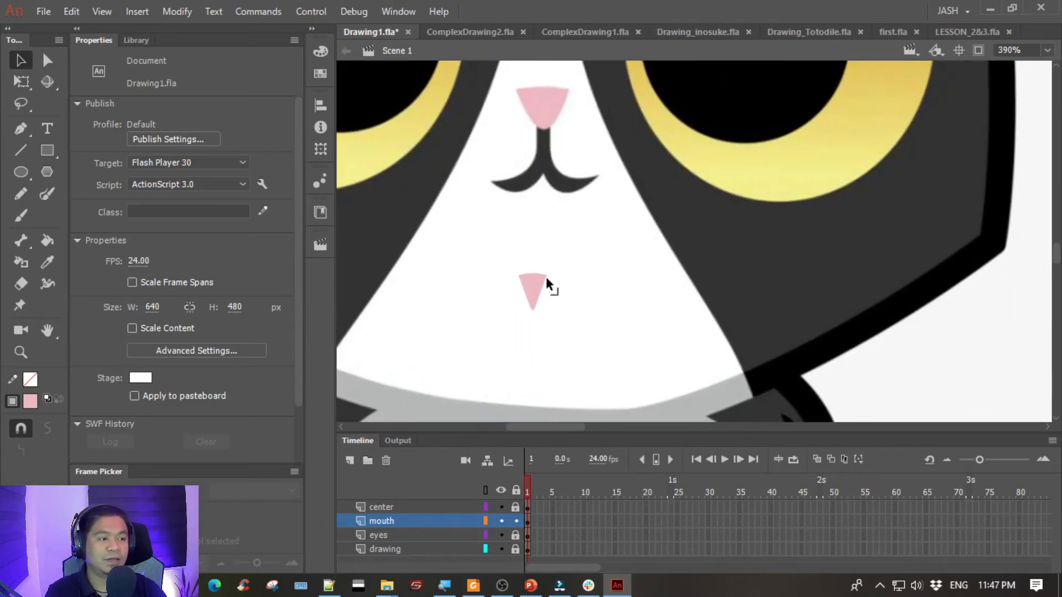
left_click(533, 286)
key("q")
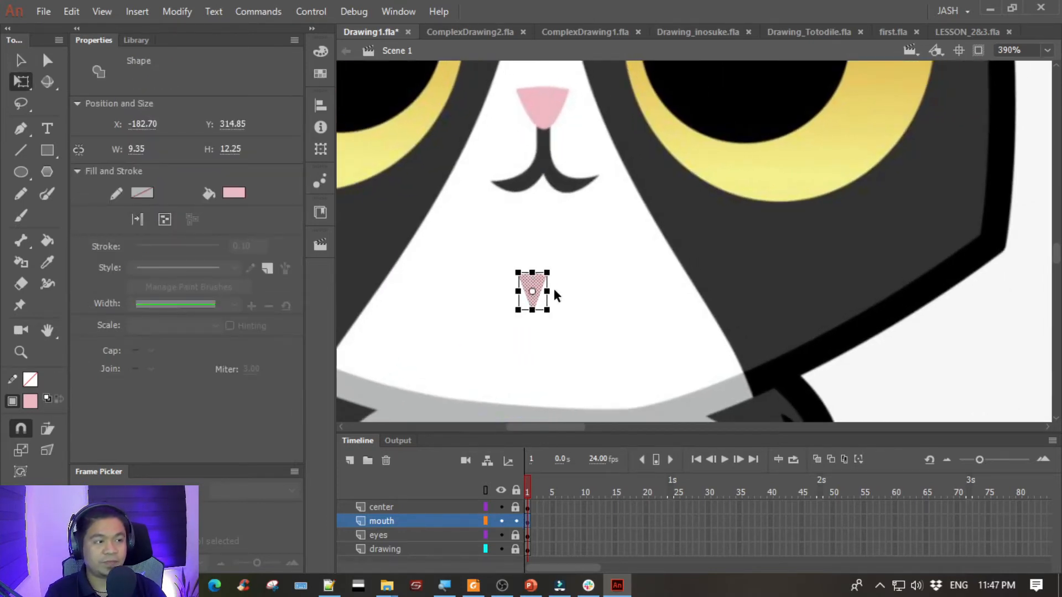
left_click_drag(550, 291, 554, 290)
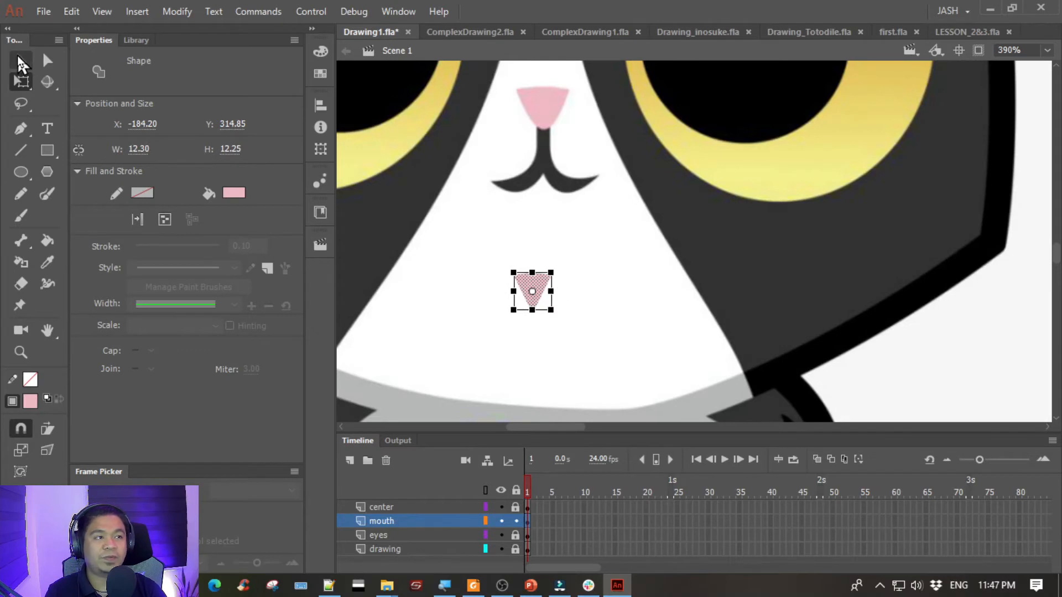
left_click(21, 65)
left_click(692, 296)
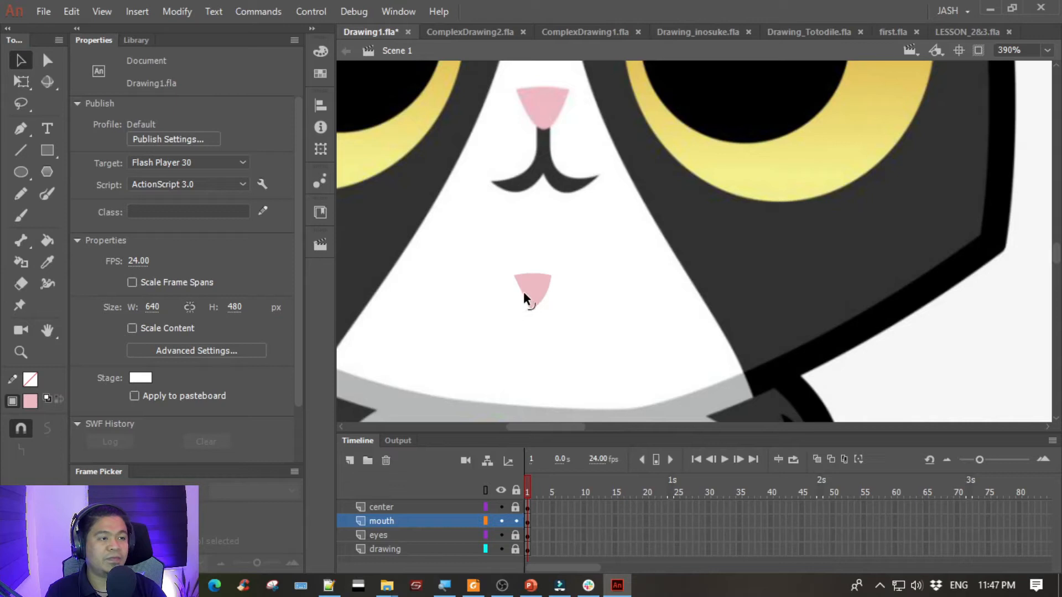
- Try to bow the sides of the pink nose shape outward
left_click(521, 295)
left_click(569, 293)
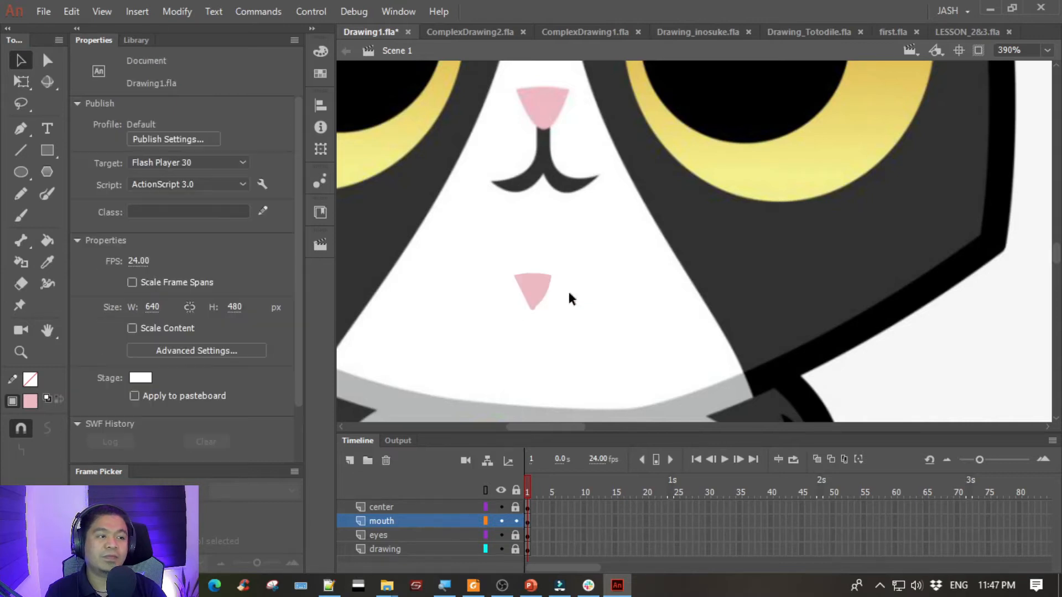
scroll(561, 299, "down", 3)
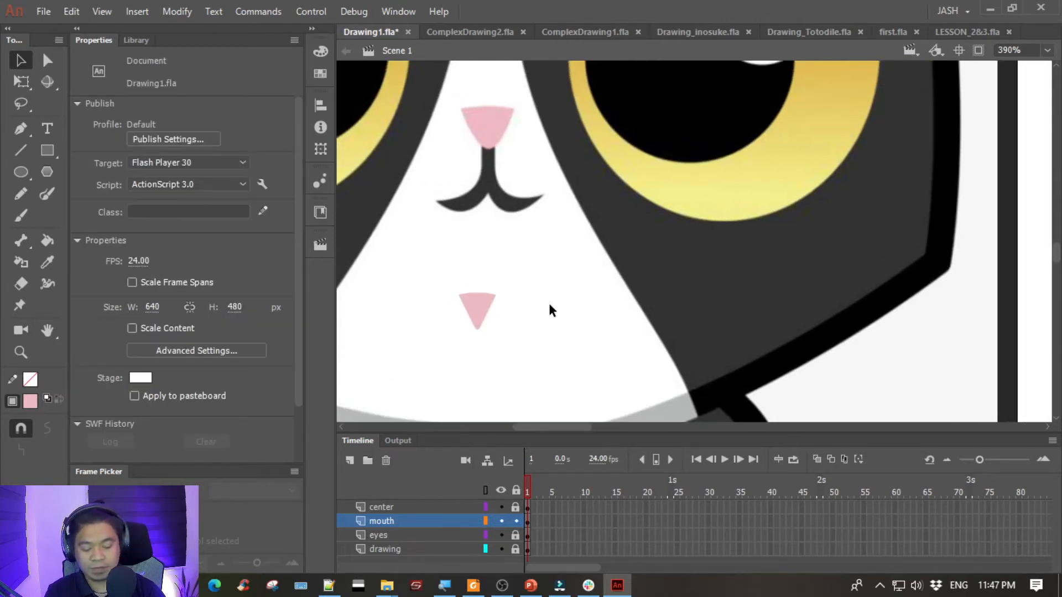
- Move the nose shape onto the blank stage beside the drawn cat and enlarge it to about 14.8 wide by 14.75 high
left_click_drag(762, 263, 594, 299)
left_click_drag(422, 320, 709, 264)
key("q")
left_click(584, 253)
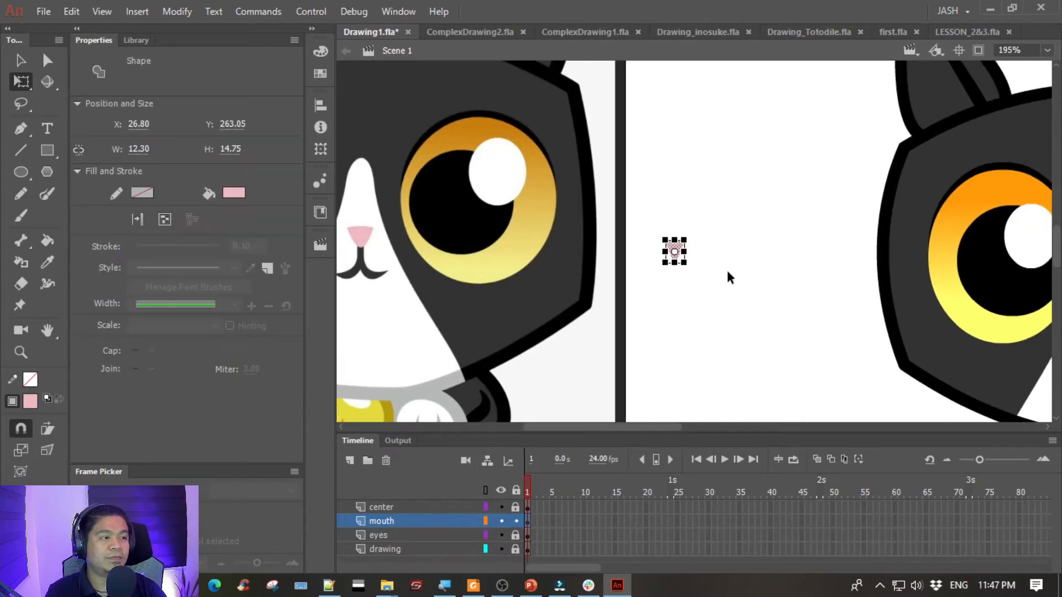
key("ctrl+equal")
key("ctrl+equal")
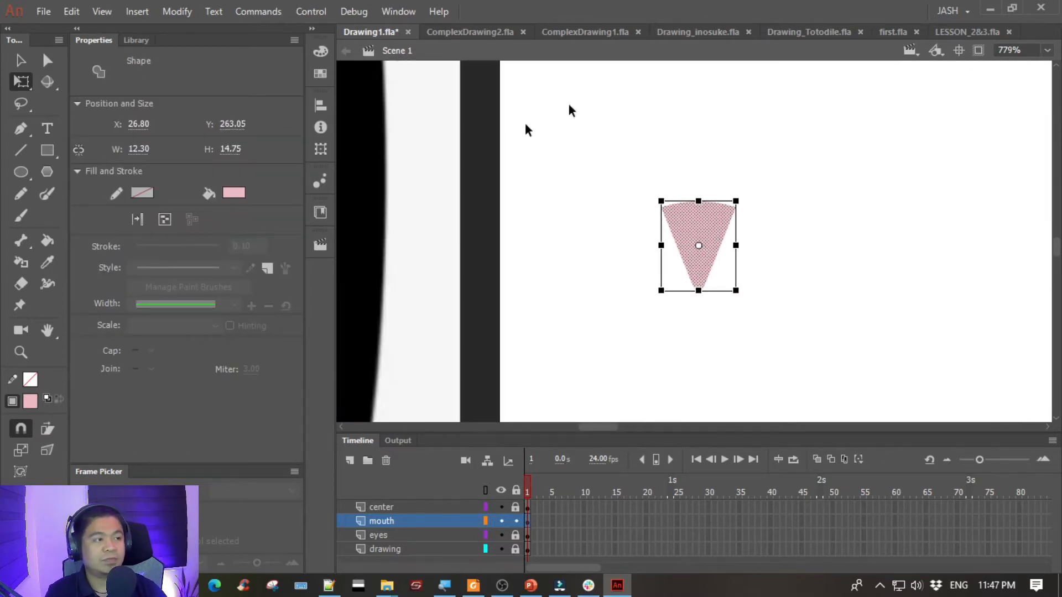
left_click_drag(786, 200, 565, 253)
left_click_drag(515, 299, 520, 303)
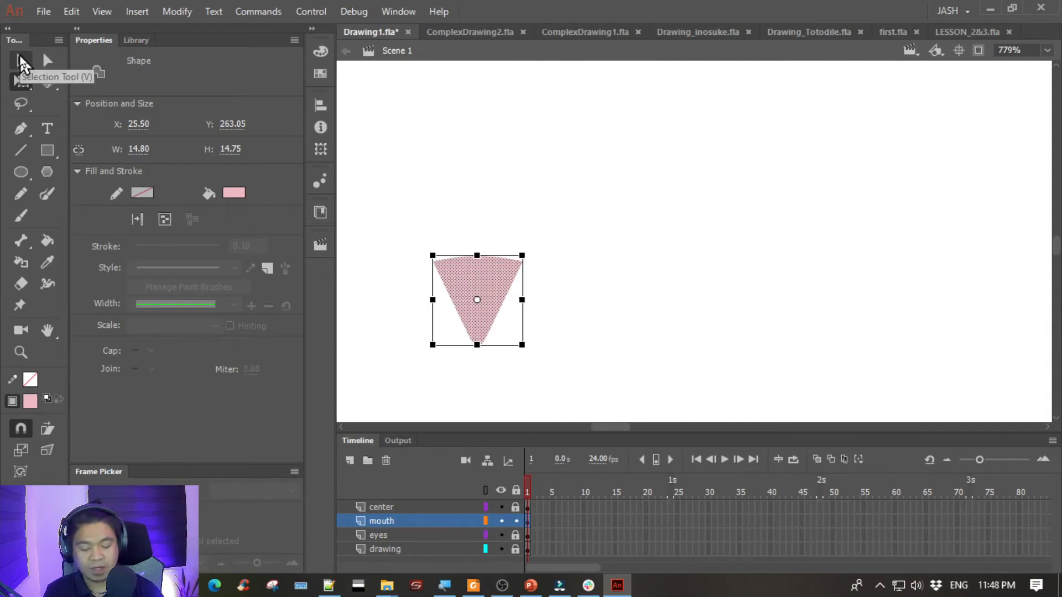
- Group the pink nose shape and place it on the drawn cat's white stripe between the eyes, at about X 309.5, Y 290
key("ctrl+minus")
left_click(19, 66)
left_click_drag(777, 181, 575, 211)
left_click_drag(387, 303, 900, 286)
left_click_drag(866, 318, 577, 240)
left_click_drag(552, 147, 647, 249)
key("ctrl+g")
left_click_drag(581, 196, 956, 300)
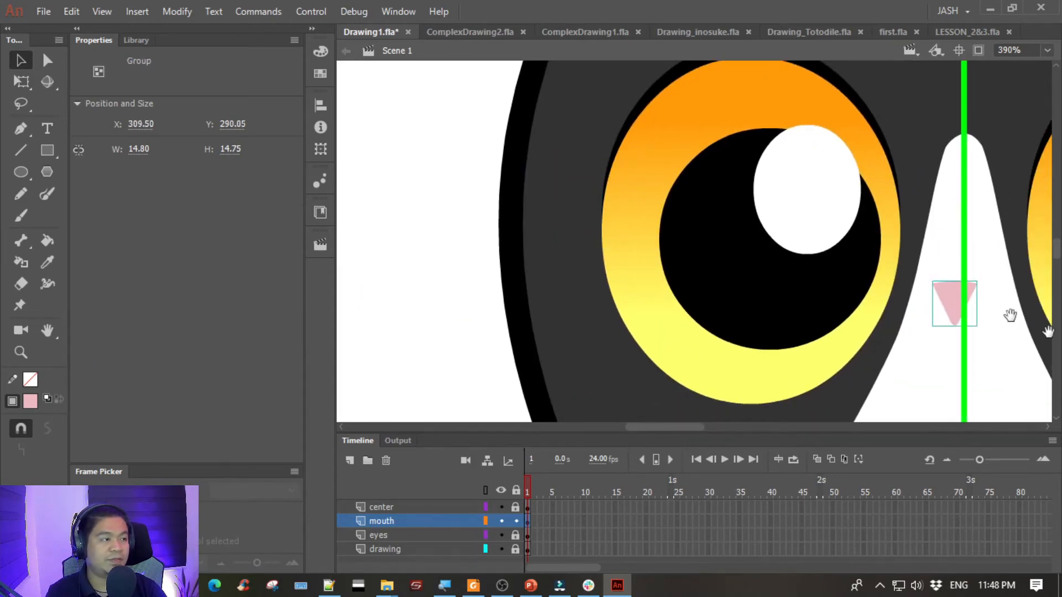
- Center the nose group on the green guide line, at about X 312, Y 290.55
left_click_drag(879, 279, 554, 213)
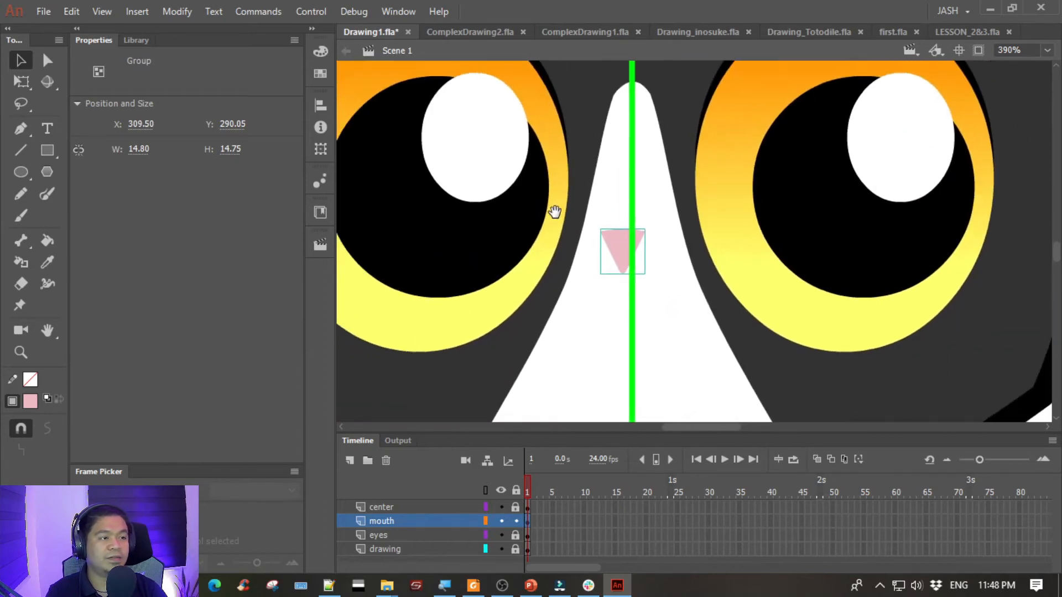
left_click(662, 265)
left_click_drag(618, 248, 626, 248)
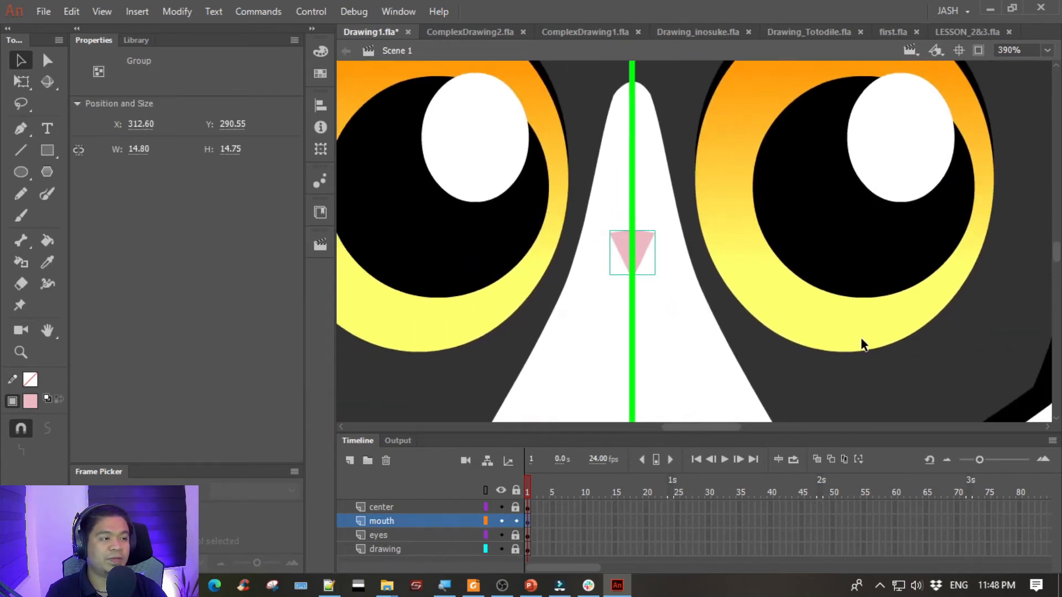
key("Left")
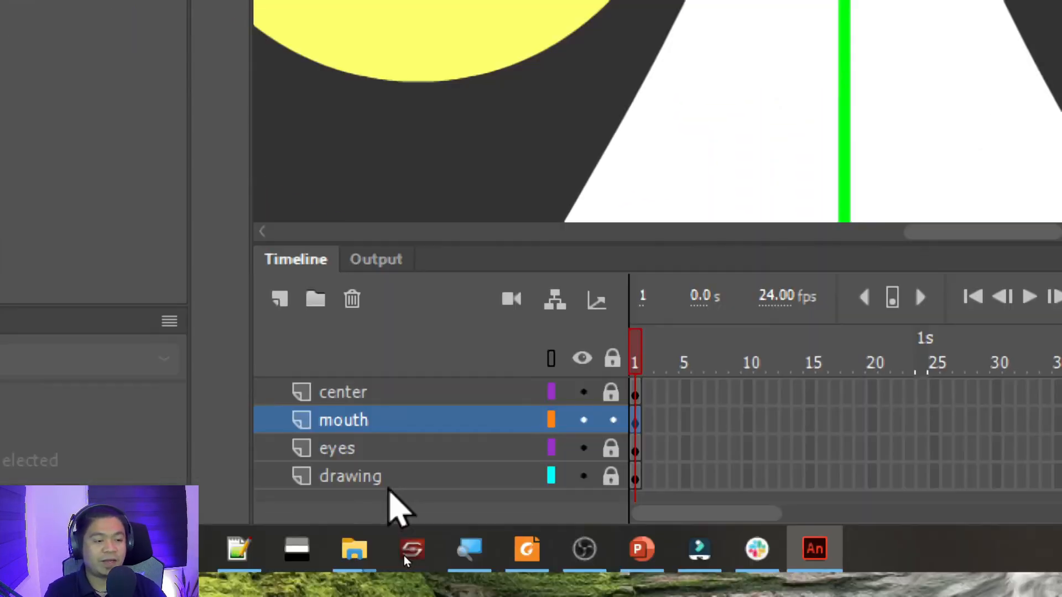
- Move the mouth layer above the center layer and fine-tune the nose's alignment with the guide at X 312.35
left_click_drag(398, 422, 453, 390)
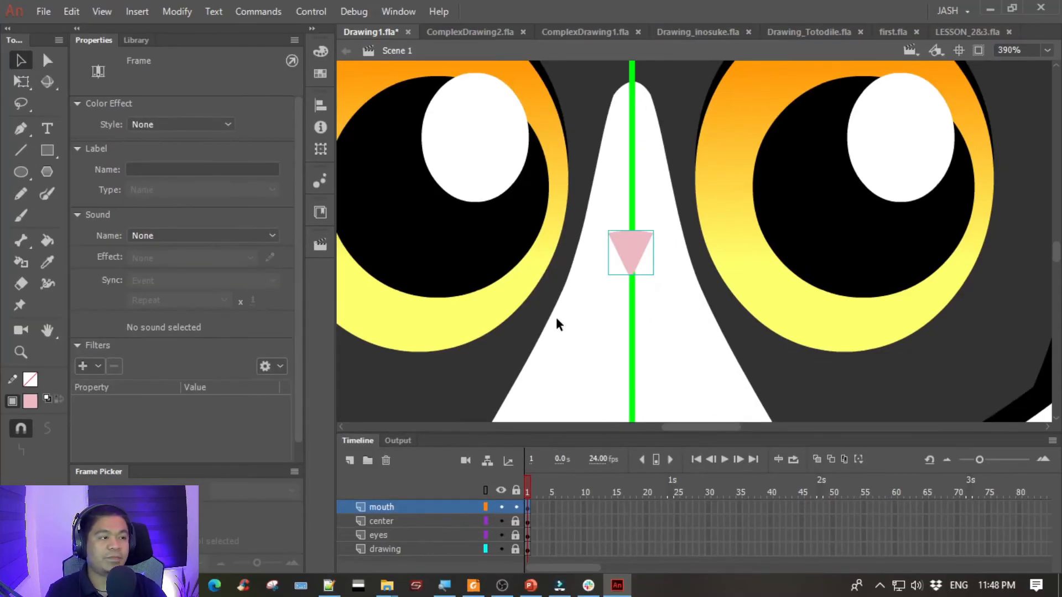
left_click(556, 319)
left_click(629, 257)
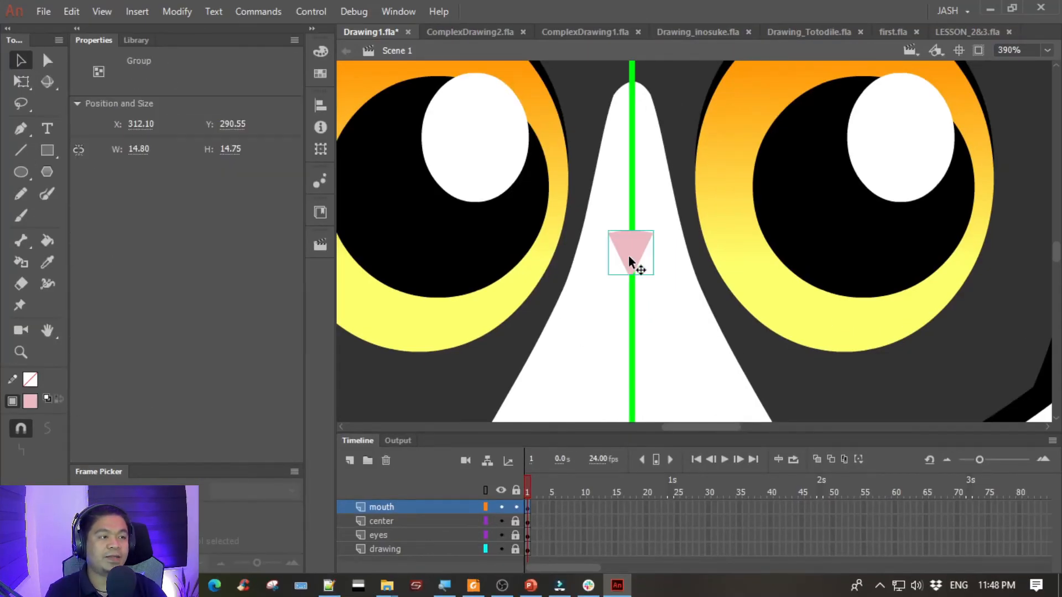
left_click(583, 298)
key("ctrl+minus")
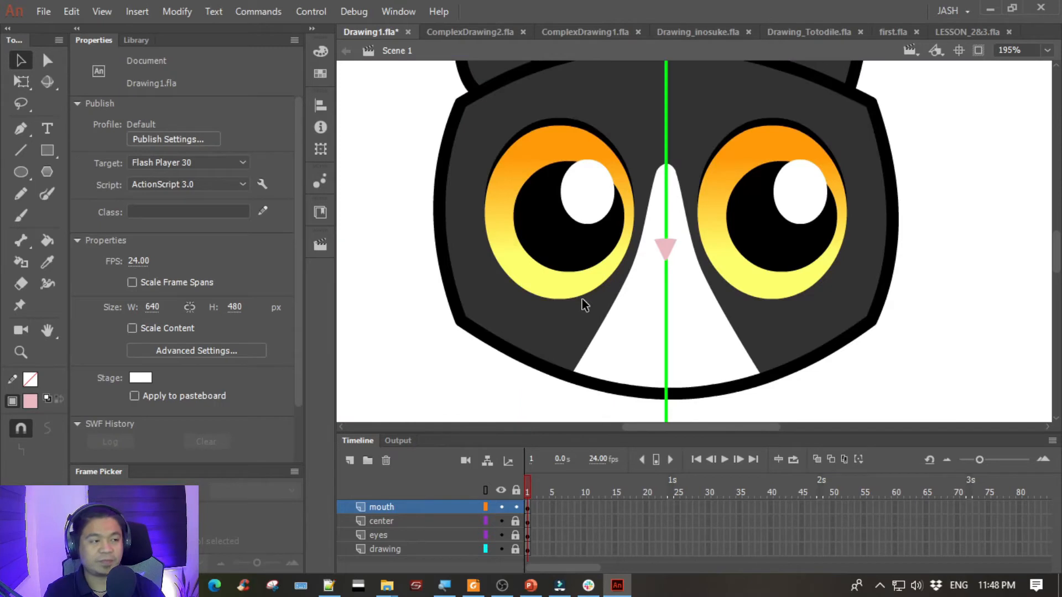
- Draw the left half of the mouth with the Pen tool as a curved black 2.00 stroke from the nose tip
left_click_drag(458, 335, 965, 348)
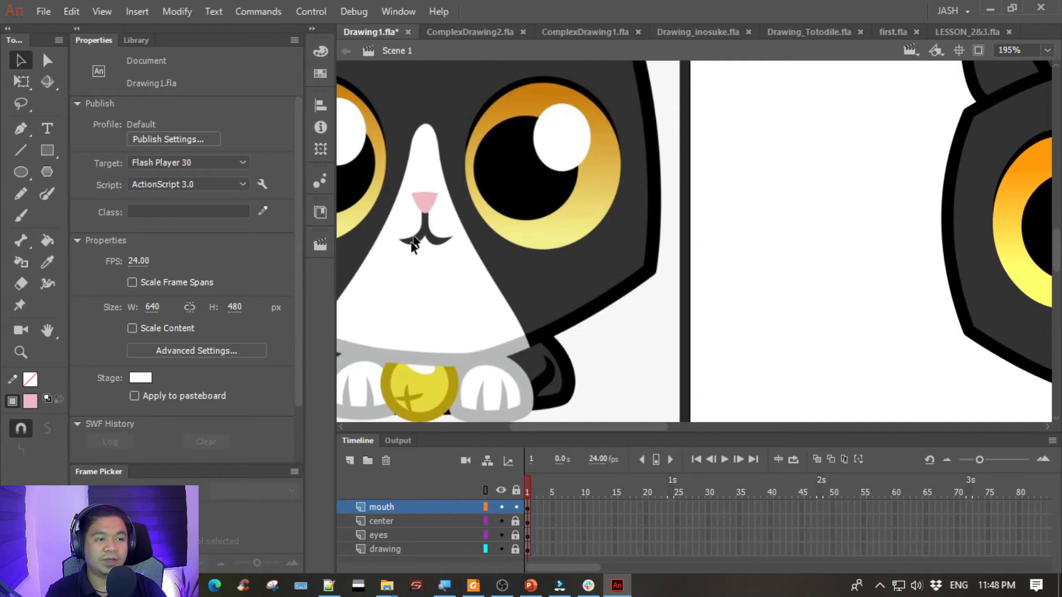
left_click(22, 127)
left_click_drag(878, 241, 426, 267)
key("ctrl+equal")
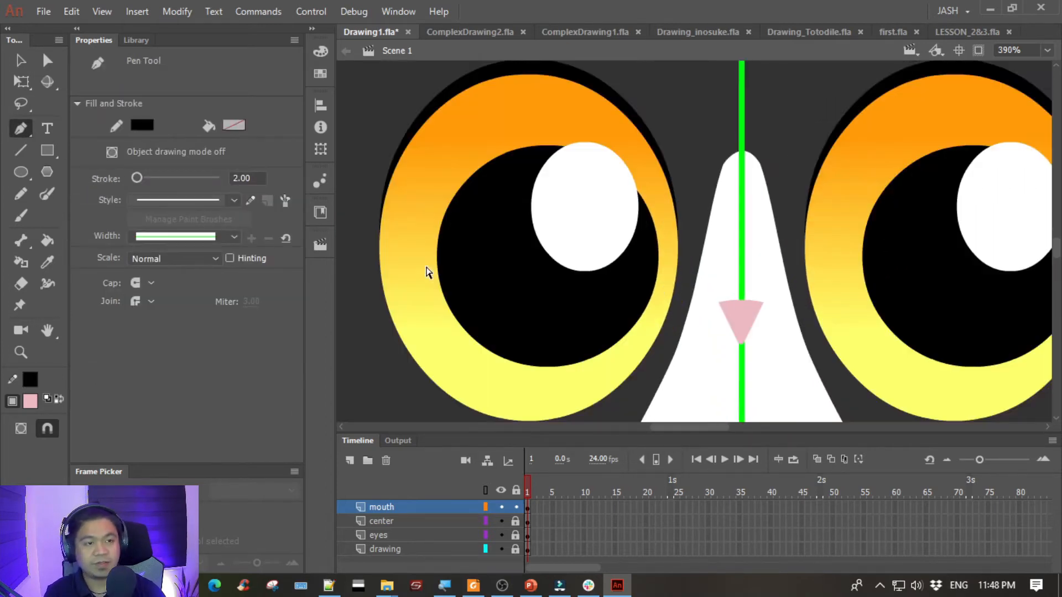
left_click_drag(785, 337, 675, 267)
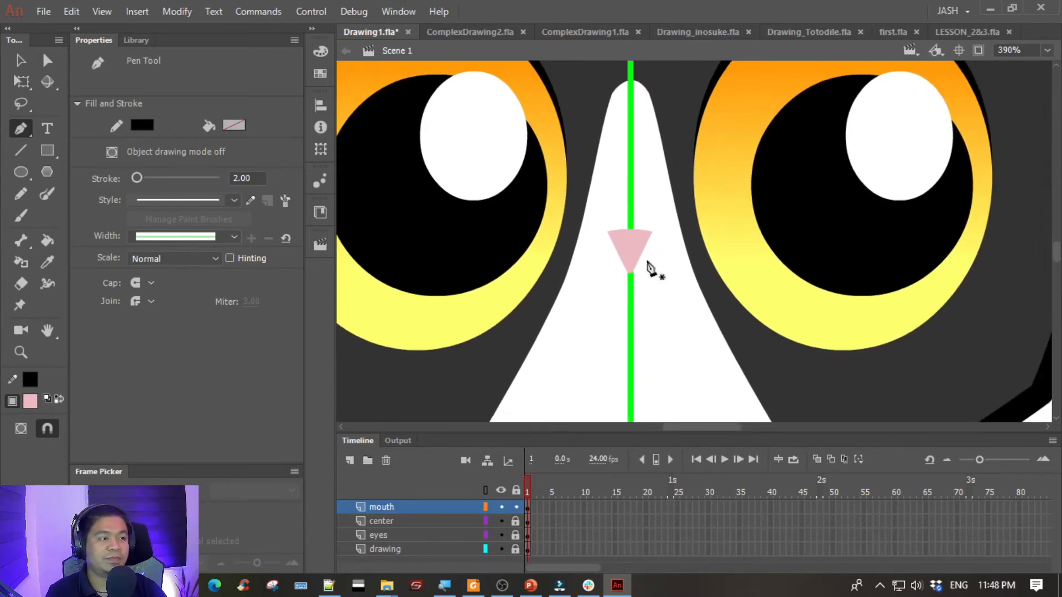
left_click(629, 258)
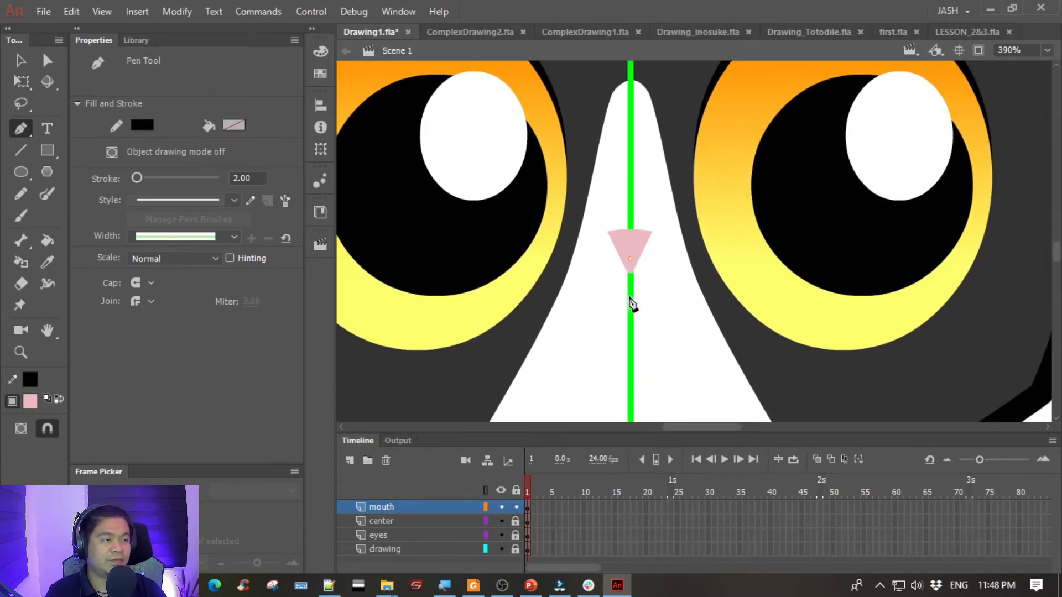
key("ctrl+z")
left_click_drag(615, 299, 603, 297)
key("ctrl+z")
key("ctrl+z")
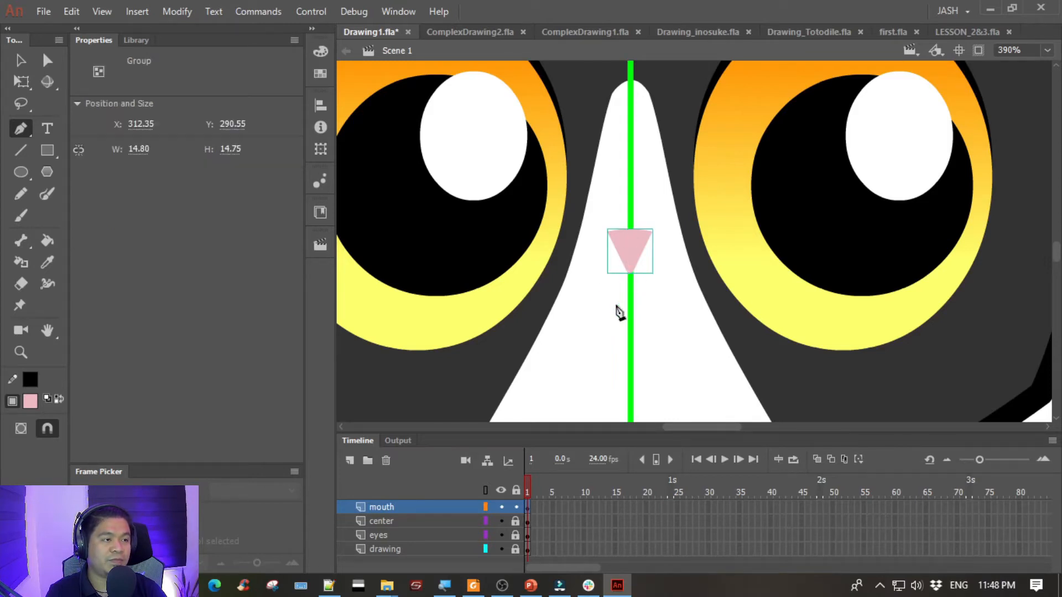
left_click_drag(580, 283, 584, 278)
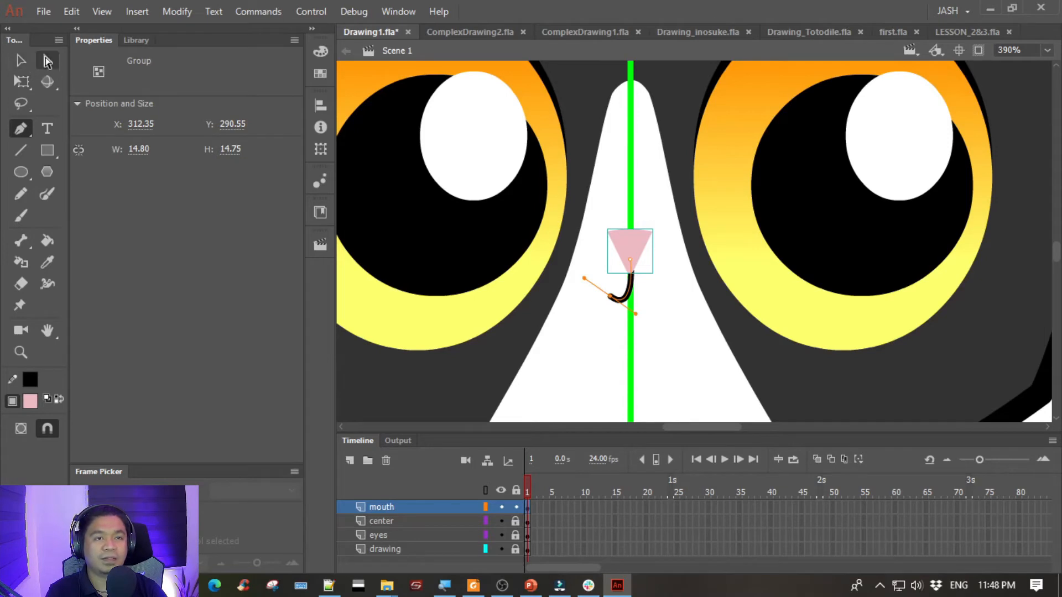
- Reshape the mouth curve by moving its free end outward and upward and adjusting its direction handle
left_click(46, 60)
key("ctrl+equal")
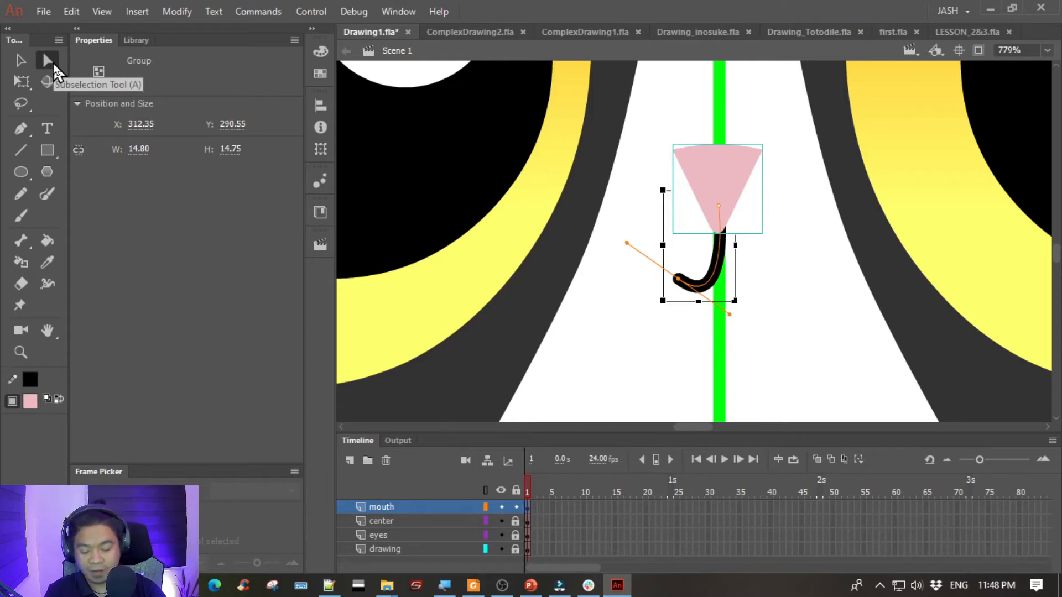
key("ctrl+equal")
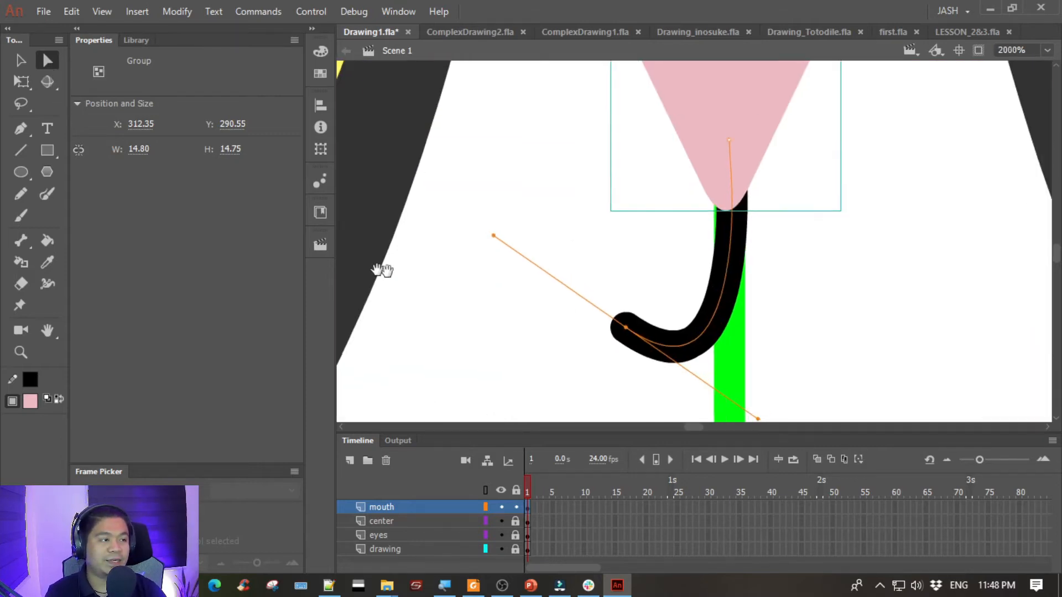
left_click_drag(382, 270, 252, 244)
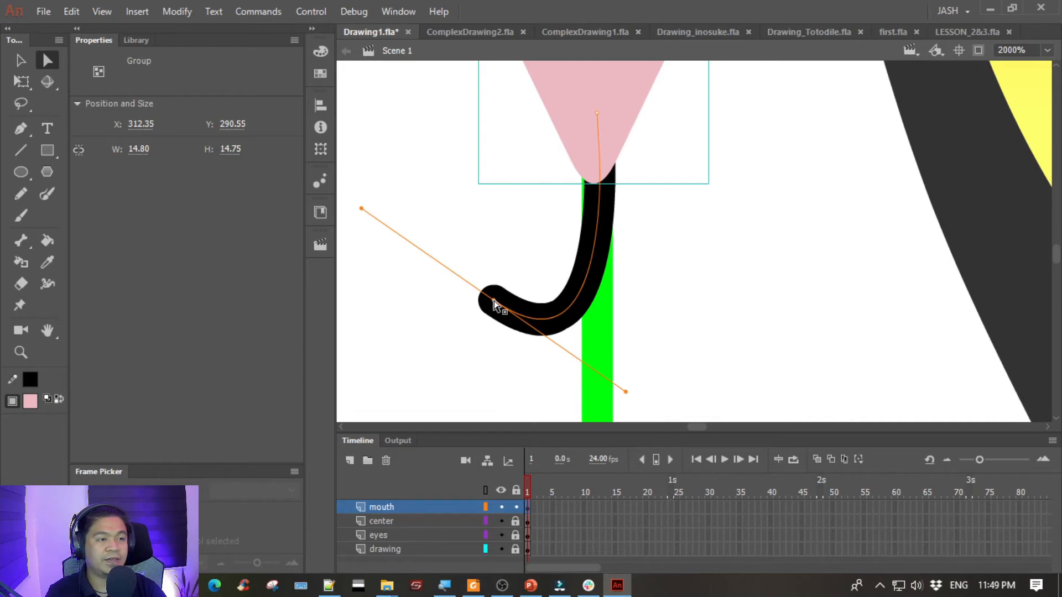
left_click_drag(493, 304, 459, 275)
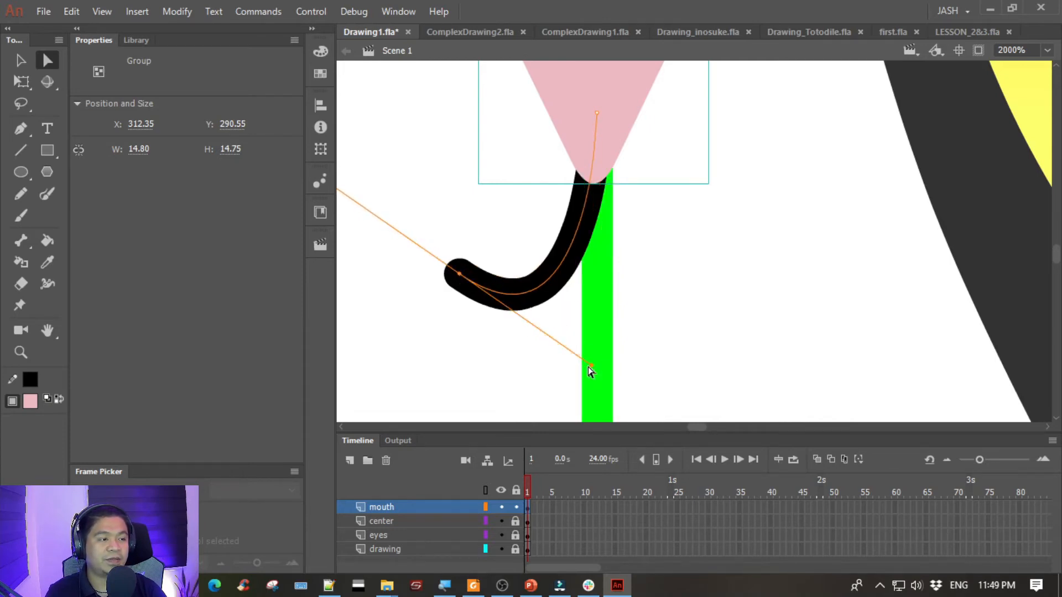
left_click_drag(589, 364, 633, 413)
key("ctrl+z")
left_click_drag(591, 370, 601, 382)
left_click(477, 197)
left_click_drag(434, 172, 470, 208)
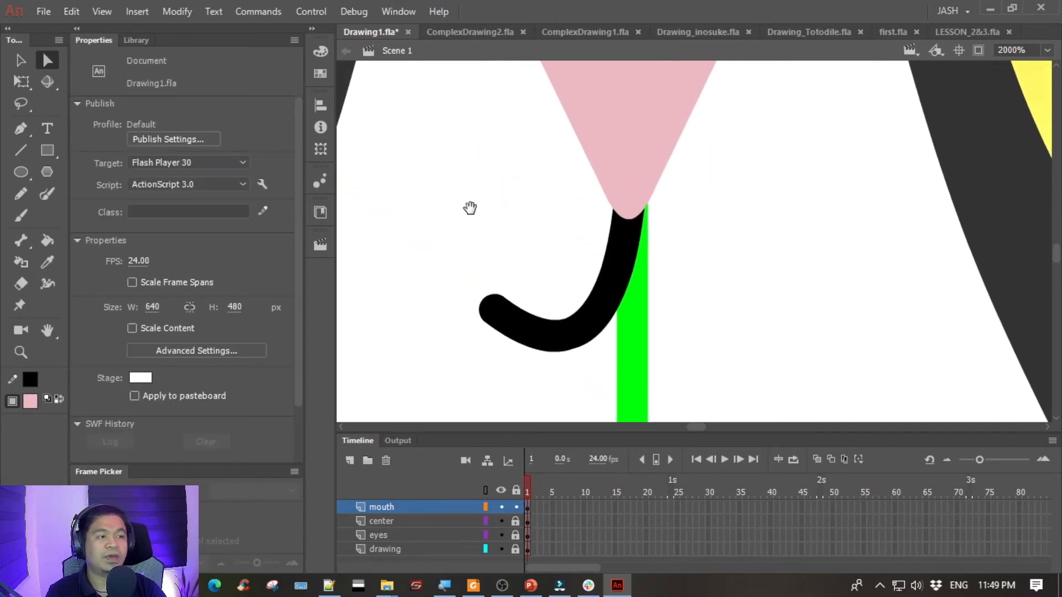
- Compare the drawn mouth curve with the mouth on the reference cat
left_click(27, 60)
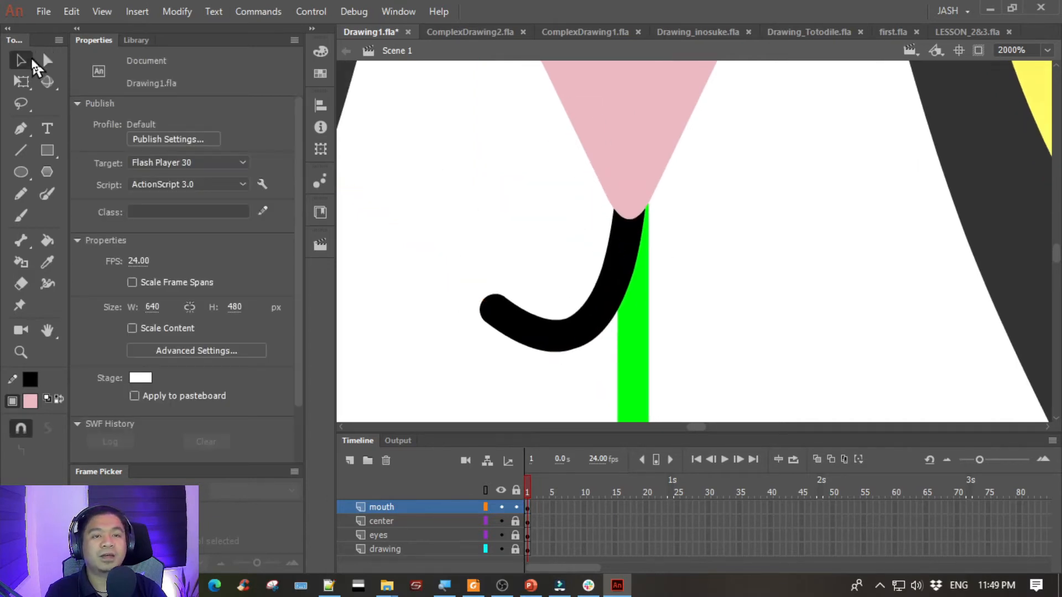
left_click(551, 332)
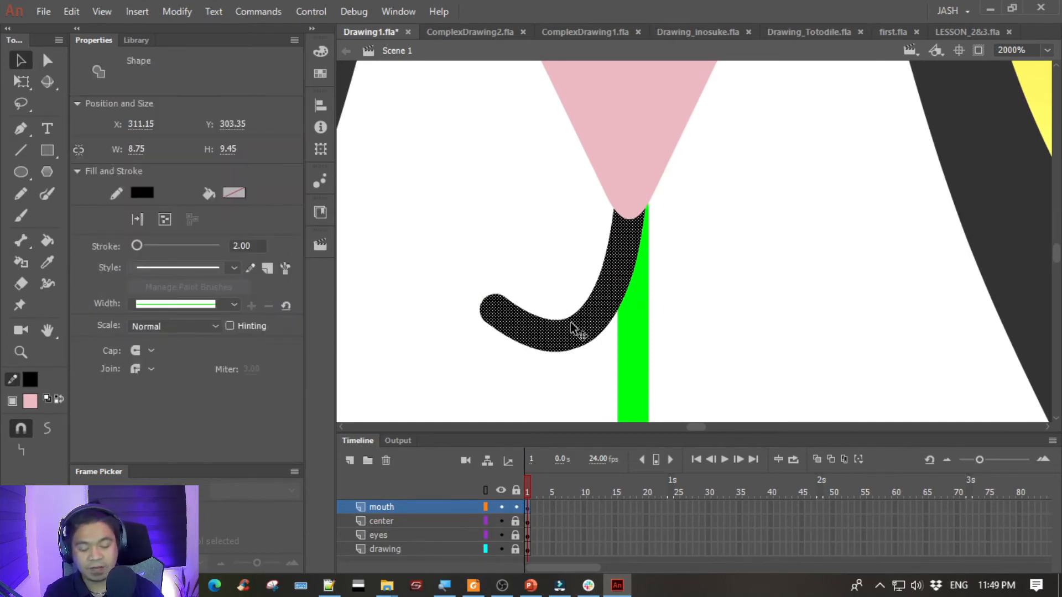
key("ctrl+minus")
key("ctrl+minus")
key("ctrl+minus")
key("ctrl+minus")
key("ctrl+equal")
left_click(515, 290)
left_click_drag(514, 290, 882, 331)
key("ctrl+minus")
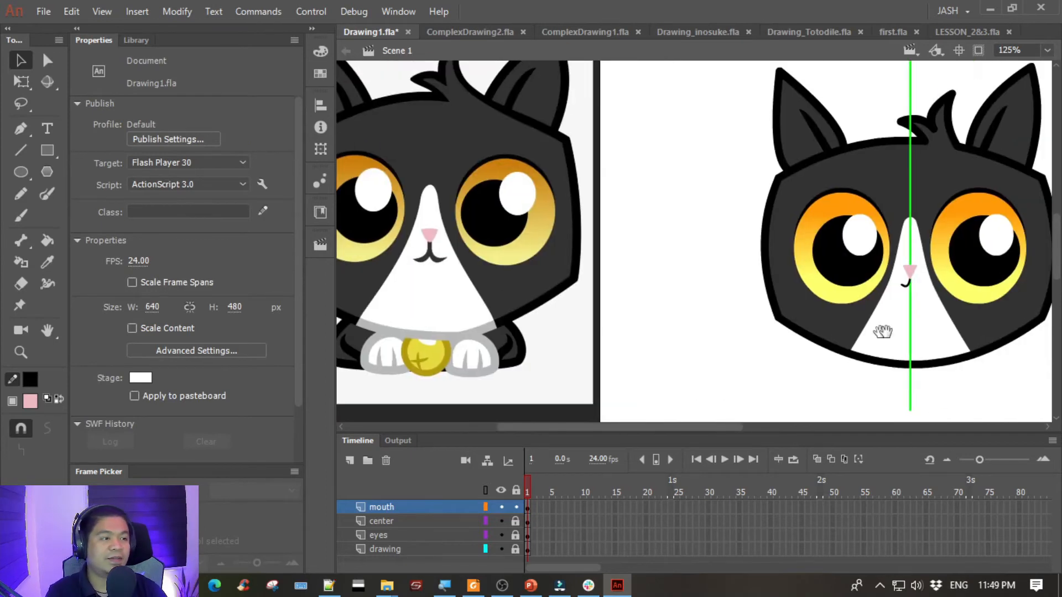
- Set the mouth curve's stroke size to 5, after trying 8 and 7
left_click(908, 285)
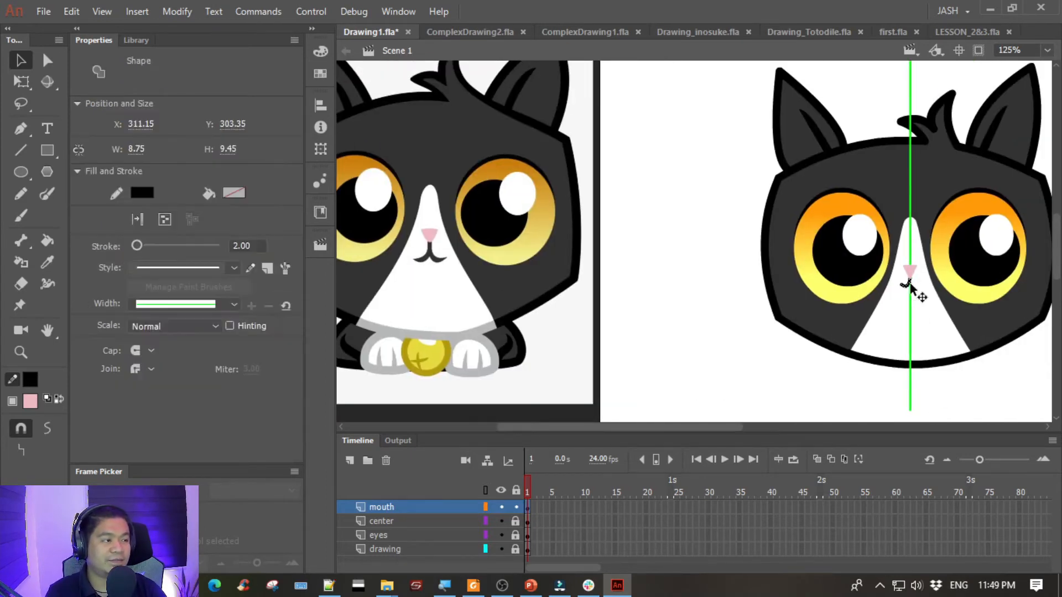
left_click(240, 245)
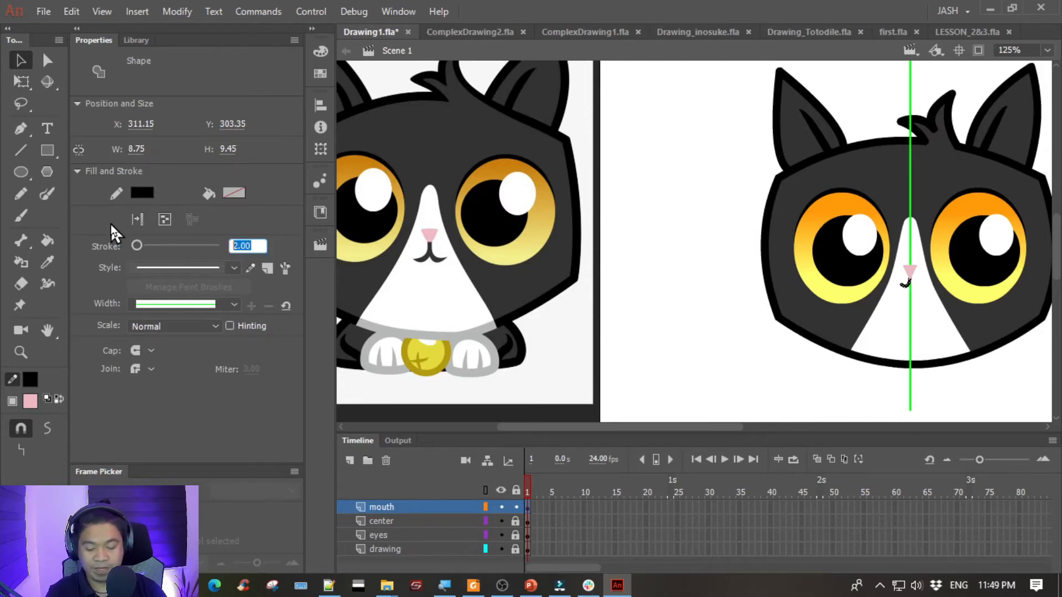
type("8")
key("Return")
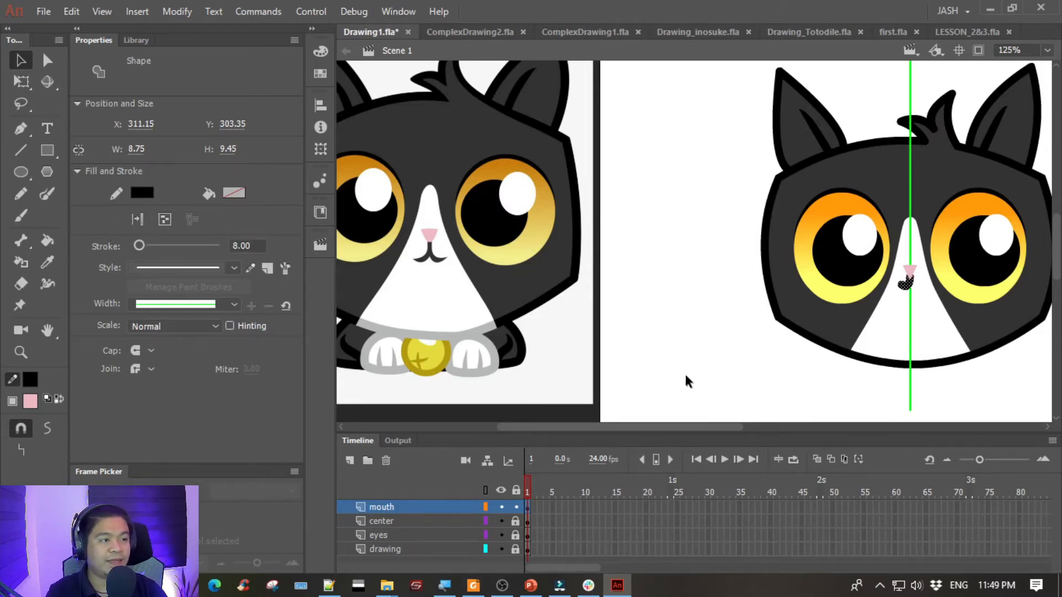
left_click(261, 245)
type("7")
key("Return")
left_click(250, 245)
type("5")
key("Return")
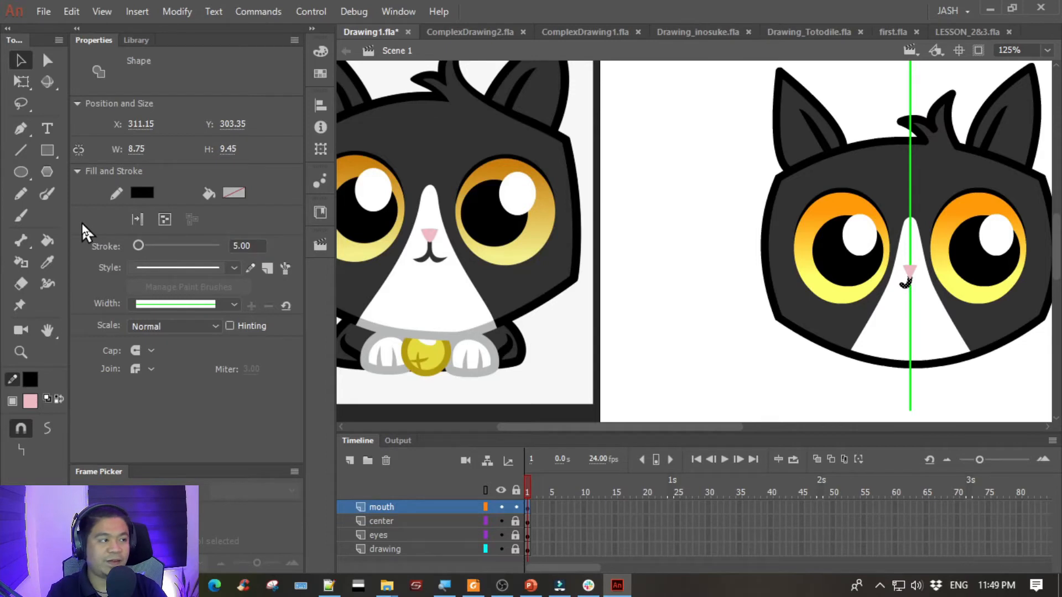
- Enlarge the mouth curve with Free Transform to about 10.15 wide by 11.25 high
key("q")
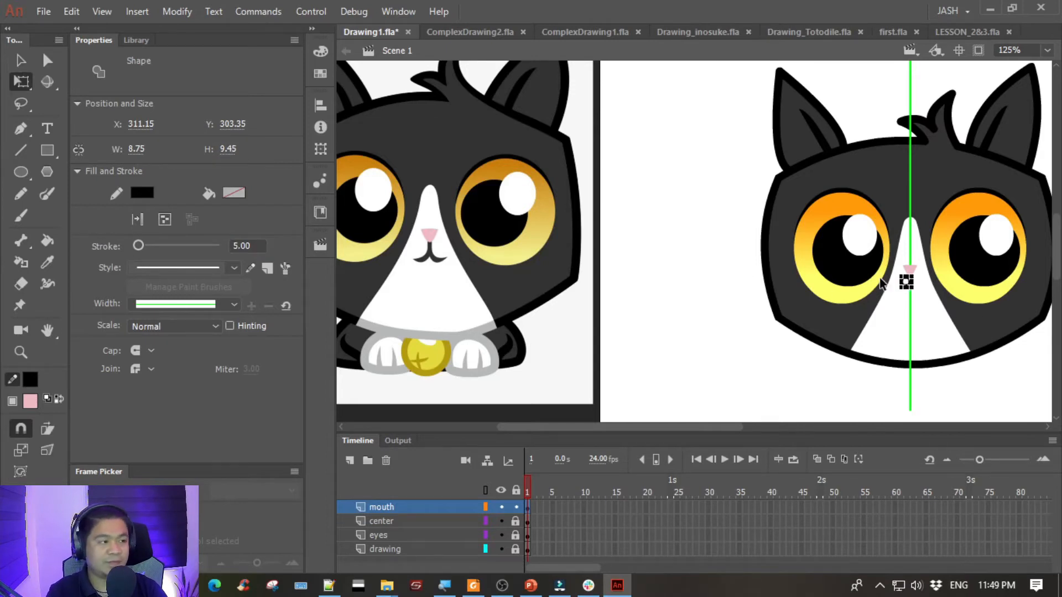
key("ctrl+equal")
key("ctrl+equal")
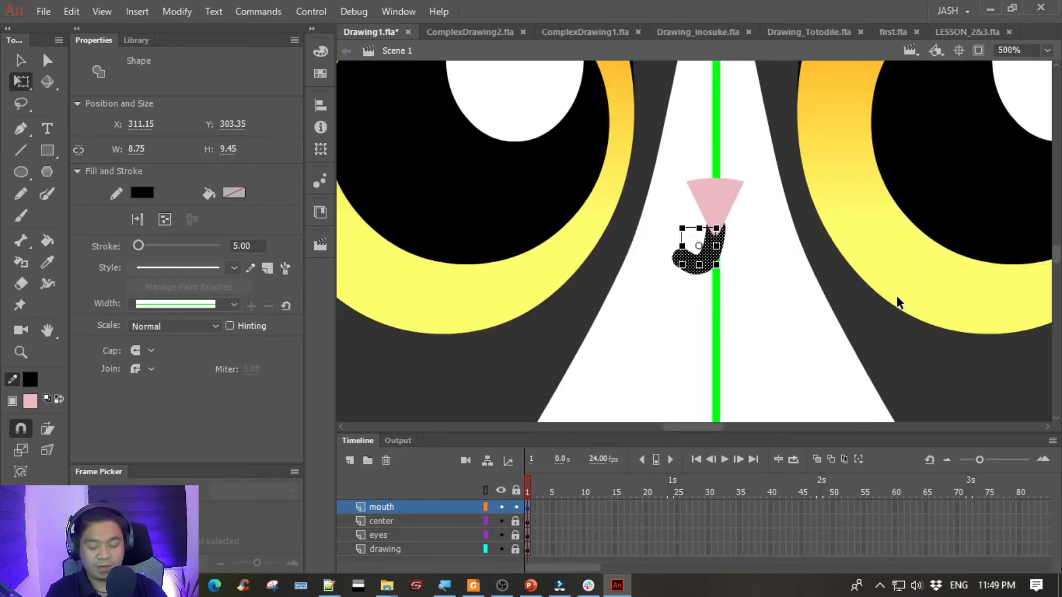
left_click_drag(675, 268, 671, 282)
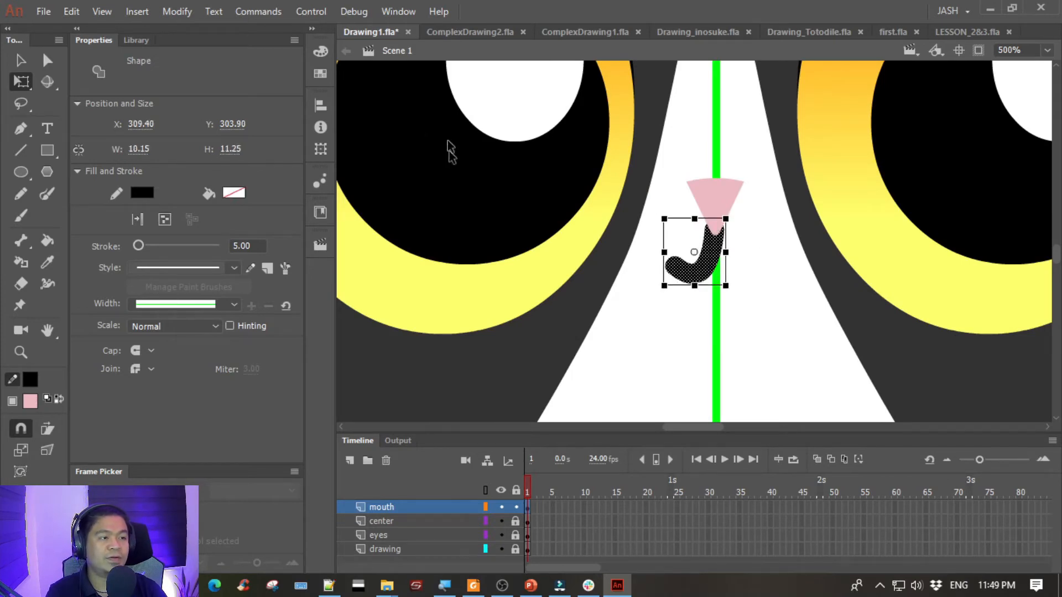
left_click(21, 59)
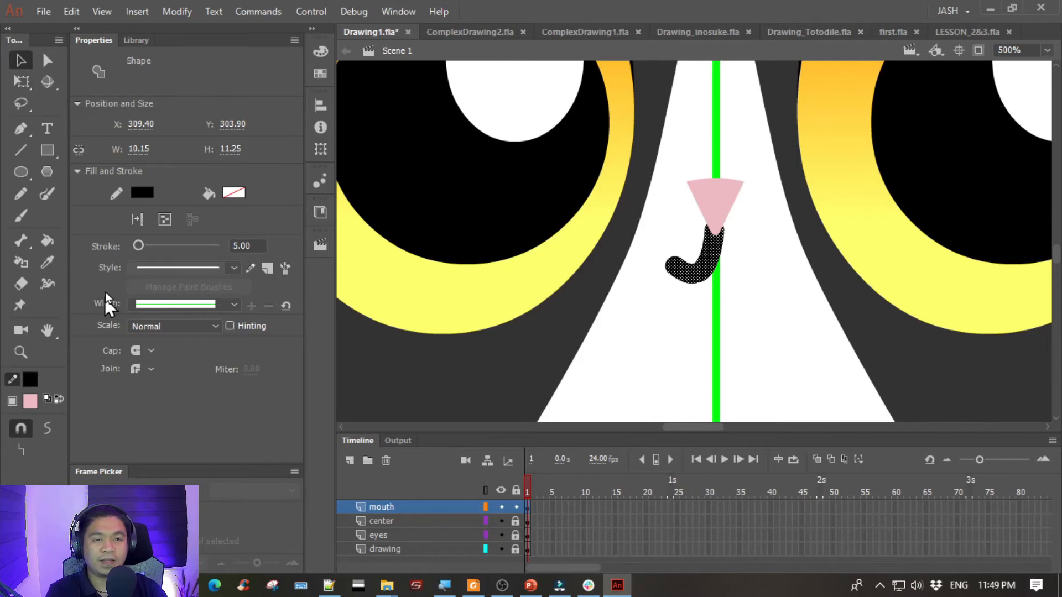
- Convert the mouth curve's line to a fill and deselect it
left_click(139, 220)
key("ctrl+equal")
key("ctrl+equal")
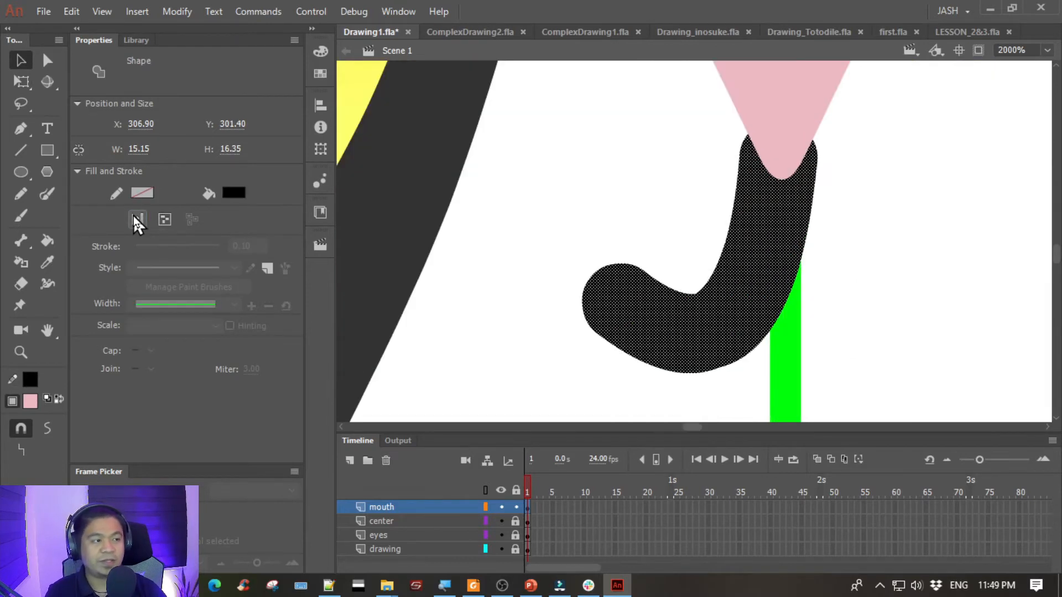
left_click_drag(453, 236, 324, 208)
left_click(471, 201)
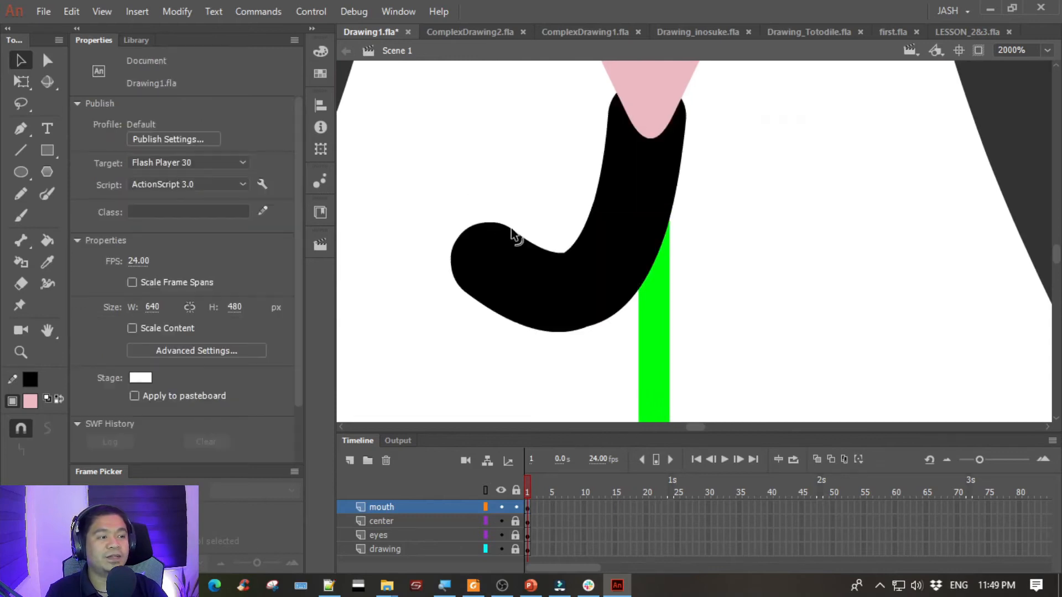
- Reshape the rounded free end of the mouth into an upward-curving pointed tip, about 15.9 wide by 16.5 high overall
left_click_drag(512, 232, 448, 201)
left_click_drag(524, 241, 560, 248)
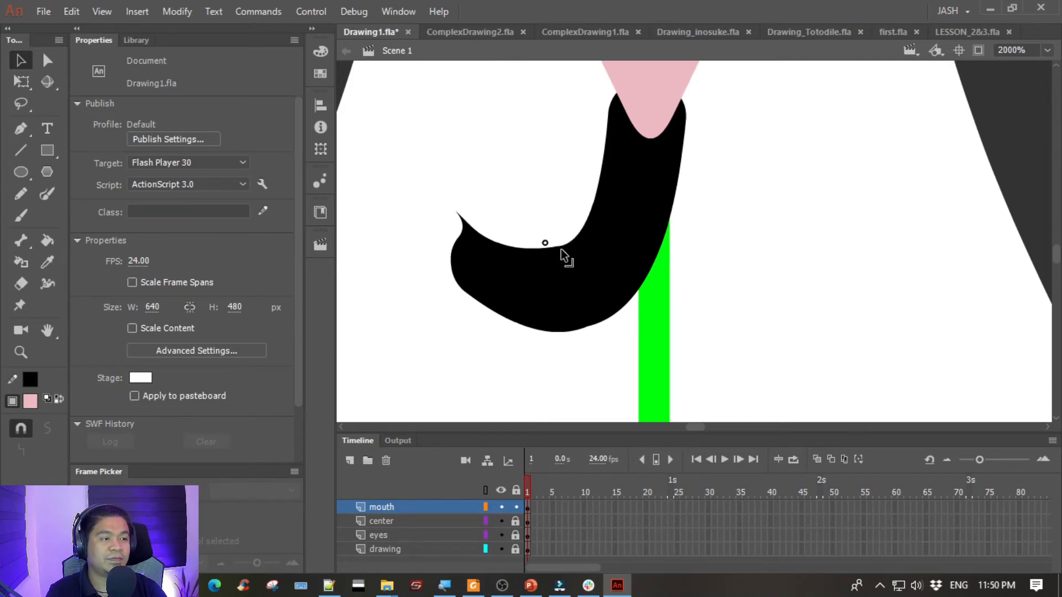
left_click_drag(457, 213, 423, 190)
left_click_drag(440, 230, 490, 241)
left_click(549, 271)
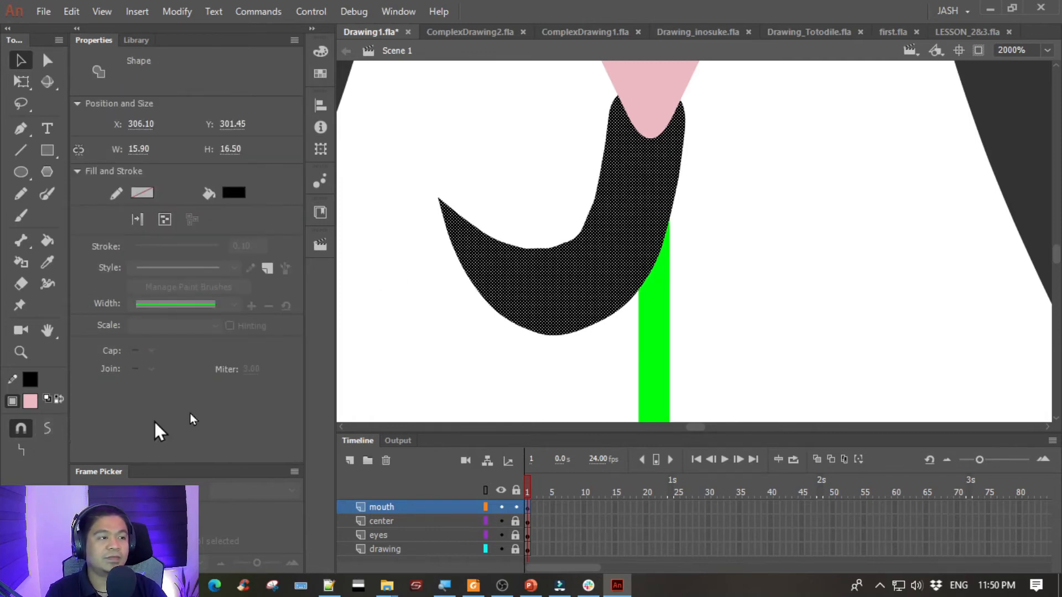
left_click(512, 349)
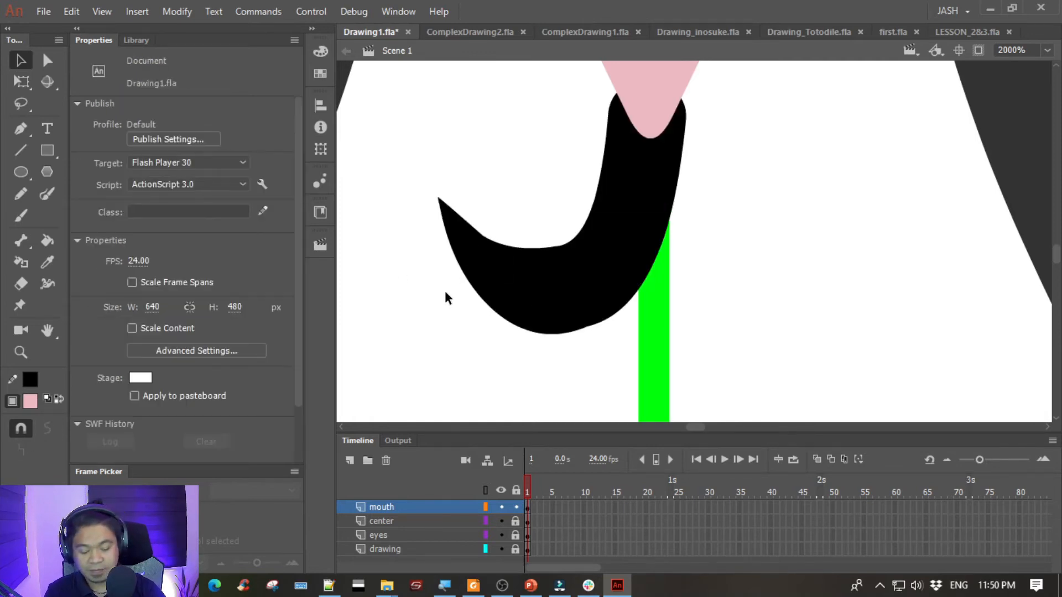
- Stretch the half-mouth shape vertically with Free Transform to about 18.55 high
key("ctrl+minus")
key("ctrl+minus")
key("ctrl+minus")
key("ctrl+minus")
key("ctrl+minus")
key("ctrl+equal")
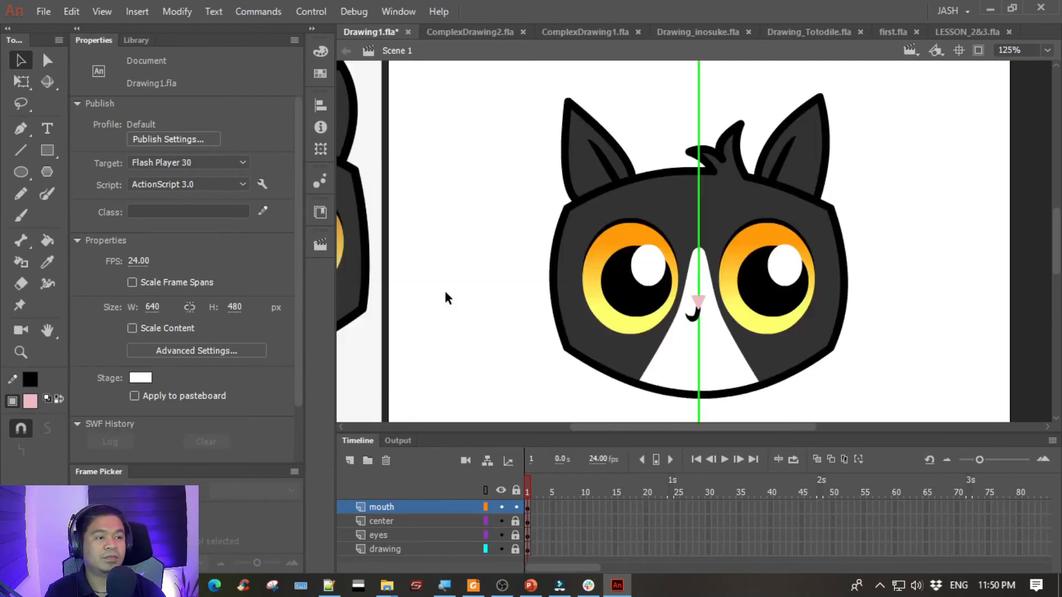
left_click_drag(557, 315, 348, 160)
key("ctrl+equal")
key("ctrl+equal")
left_click_drag(567, 152, 705, 326)
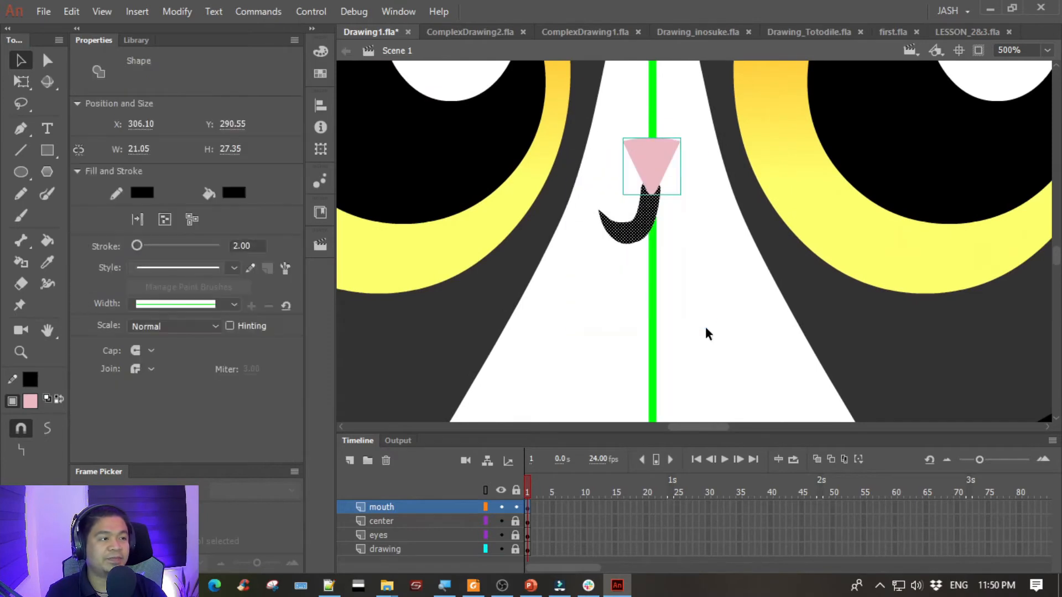
key("q")
key("ctrl+equal")
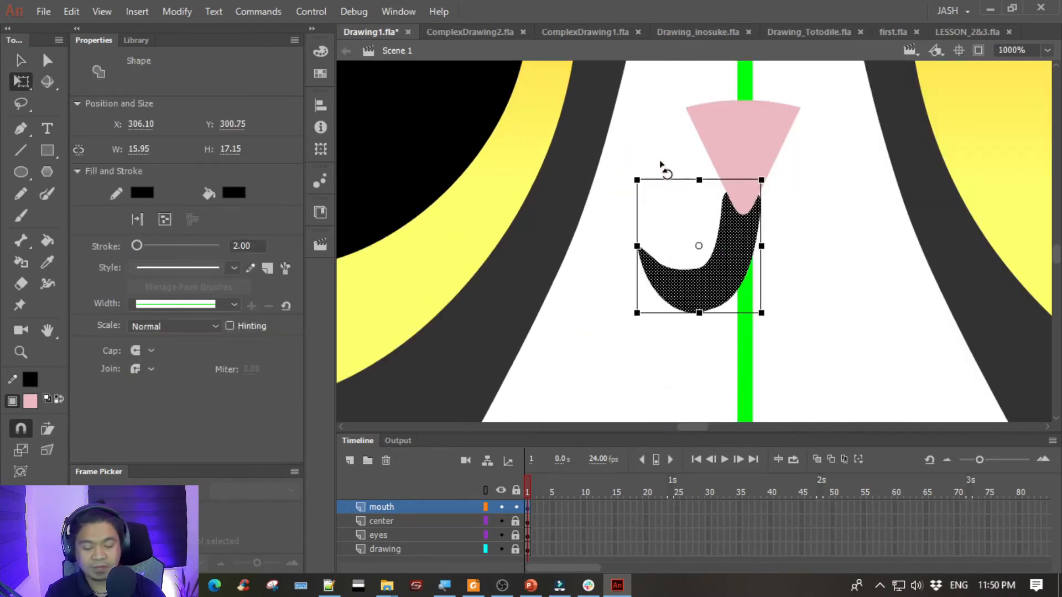
left_click_drag(699, 313, 698, 327)
left_click(20, 60)
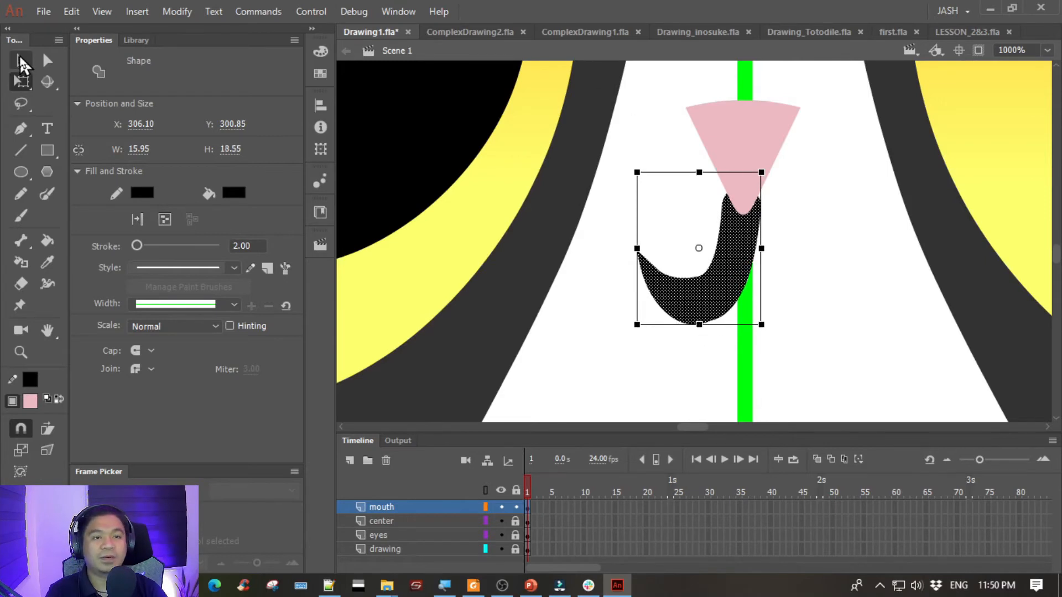
- Nudge the half-mouth shape left to about X 305.7 beneath the nose and deselect it
key("Left")
key("Left")
key("Left")
key("Left")
key("Left")
key("Left")
key("Left")
key("Left")
key("Left")
key("Left")
key("Left")
key("Left")
key("Left")
key("Left")
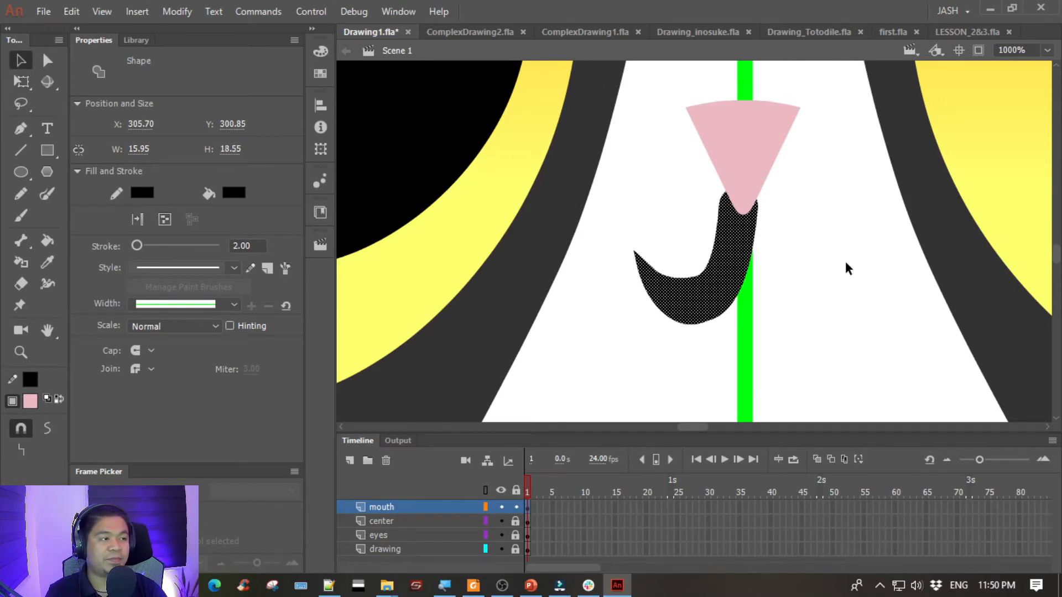
key("Right")
key("Right")
key("Right")
key("Right")
key("Right")
key("Right")
key("Right")
key("Right")
key("Right")
key("Right")
key("Right")
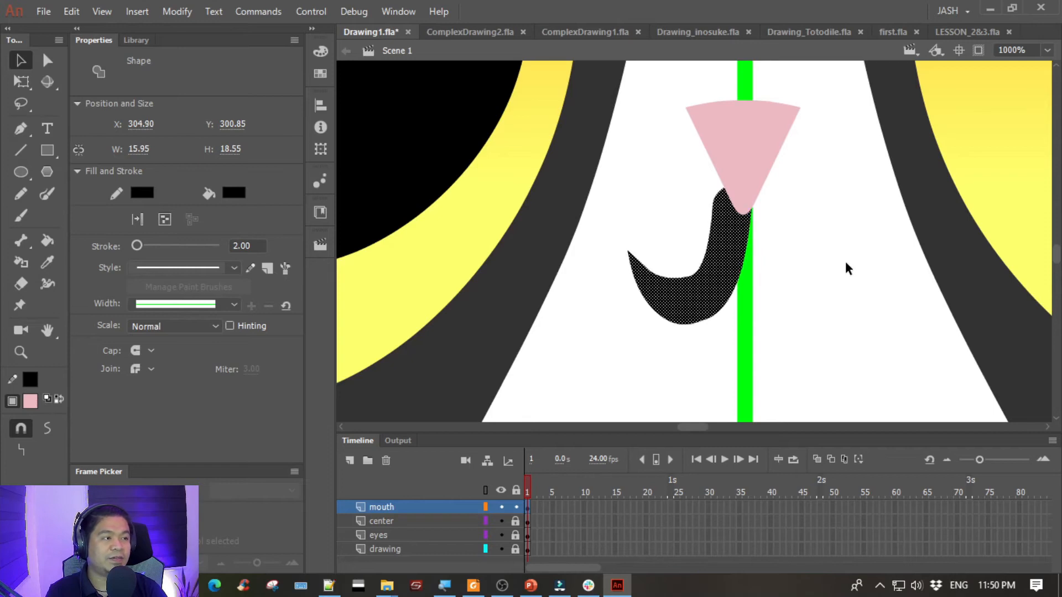
left_click(659, 223)
- Reshape the upper end and inner edge of the half-mouth into a smoother, slightly narrower curve below the nose
left_click_drag(719, 202, 724, 203)
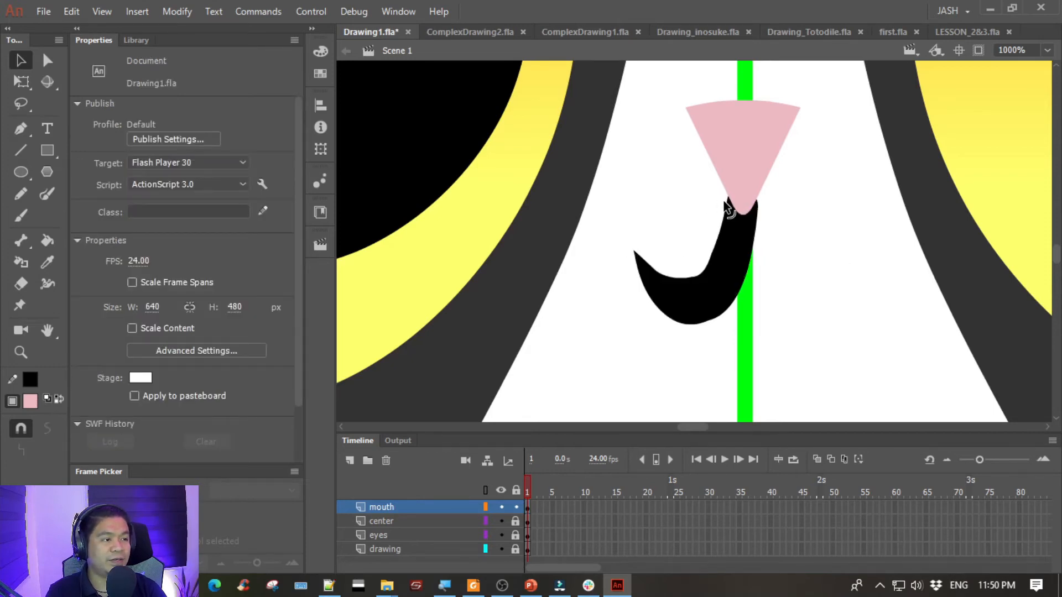
key("ctrl+equal")
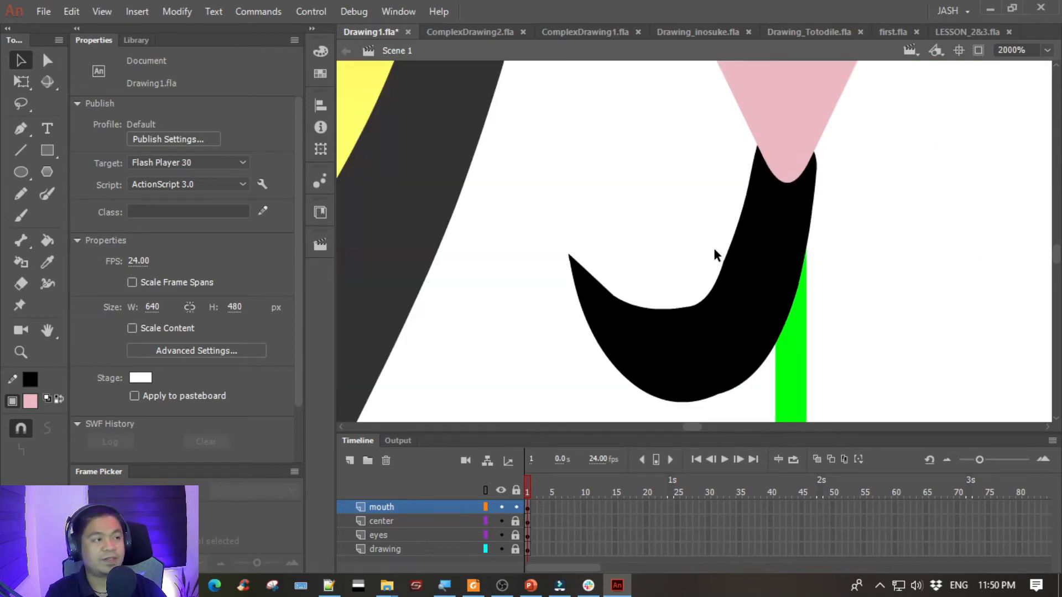
scroll(715, 255, "right", 2)
left_click_drag(681, 253, 695, 215)
left_click_drag(673, 265, 683, 264)
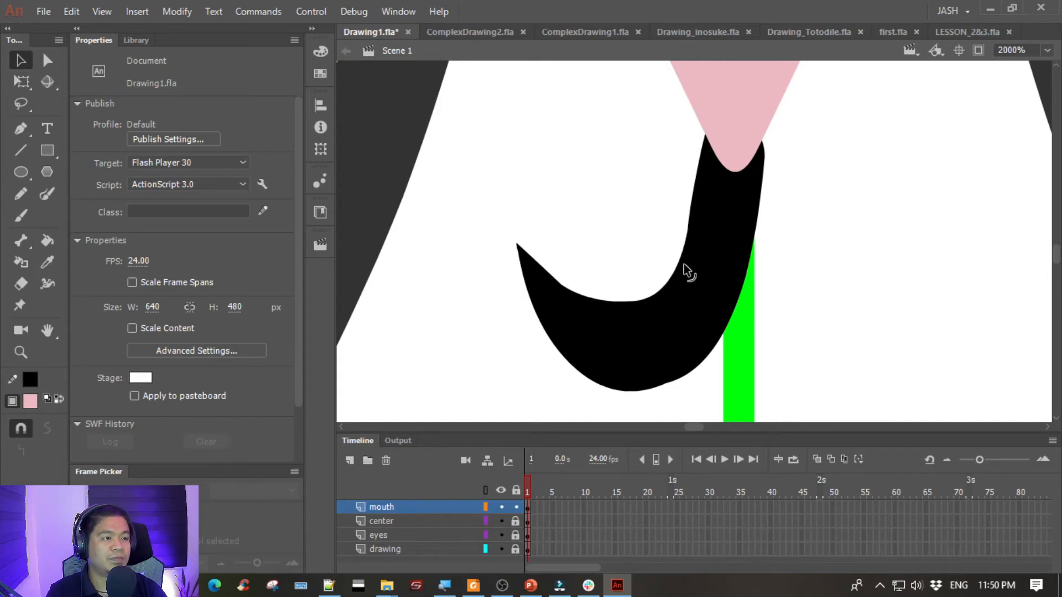
- Change the half-mouth shape's fill color to dark gray #333333
scroll(624, 248, "right", 2)
scroll(625, 249, "up", 1)
left_click(600, 366)
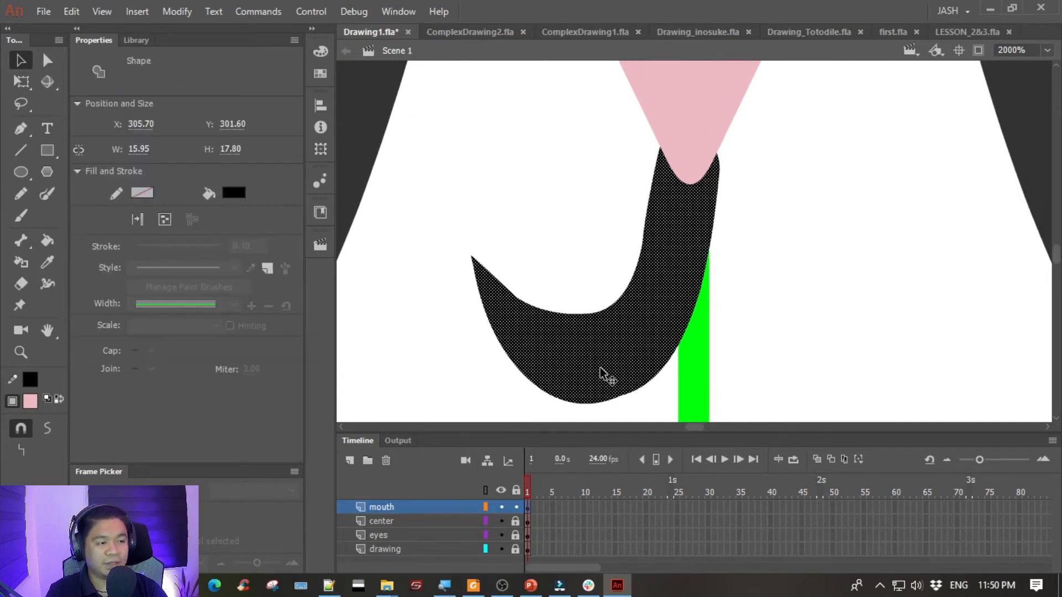
left_click(237, 189)
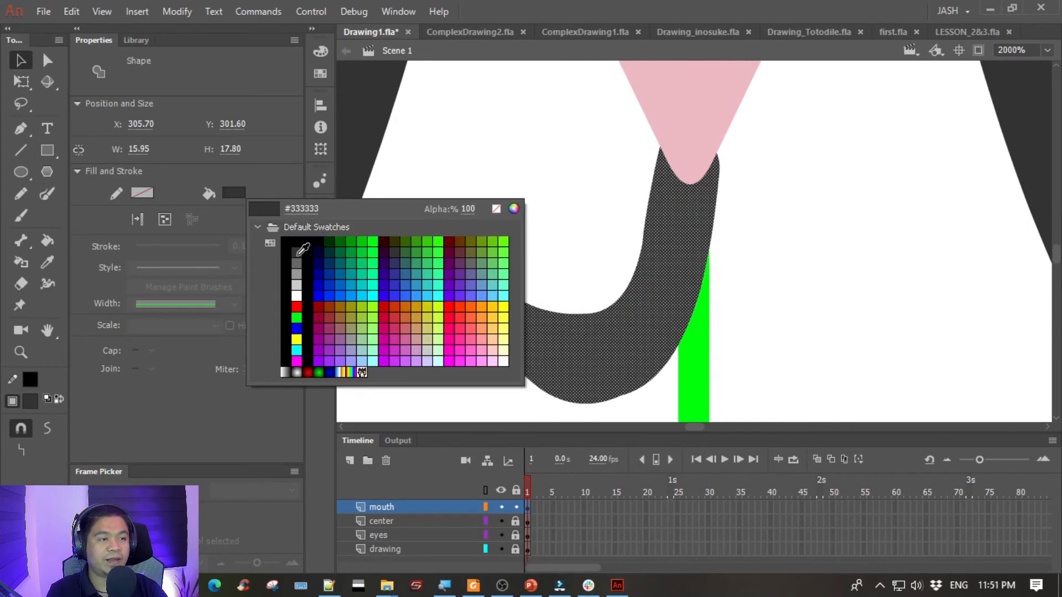
left_click(303, 250)
left_click(496, 206)
left_click(594, 375)
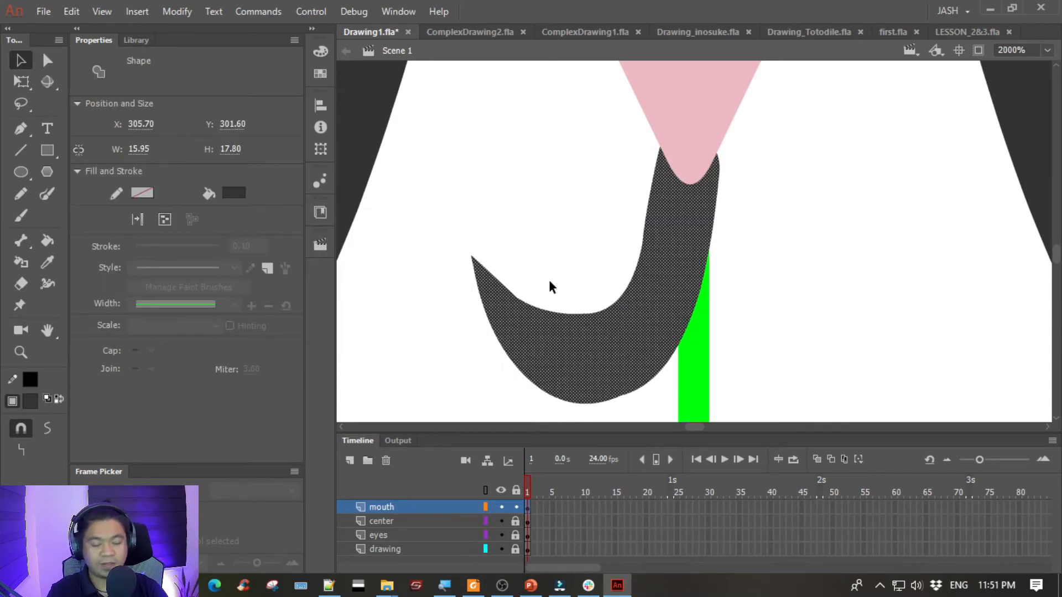
- Group the half-mouth shape and deselect it
key("ctrl+g")
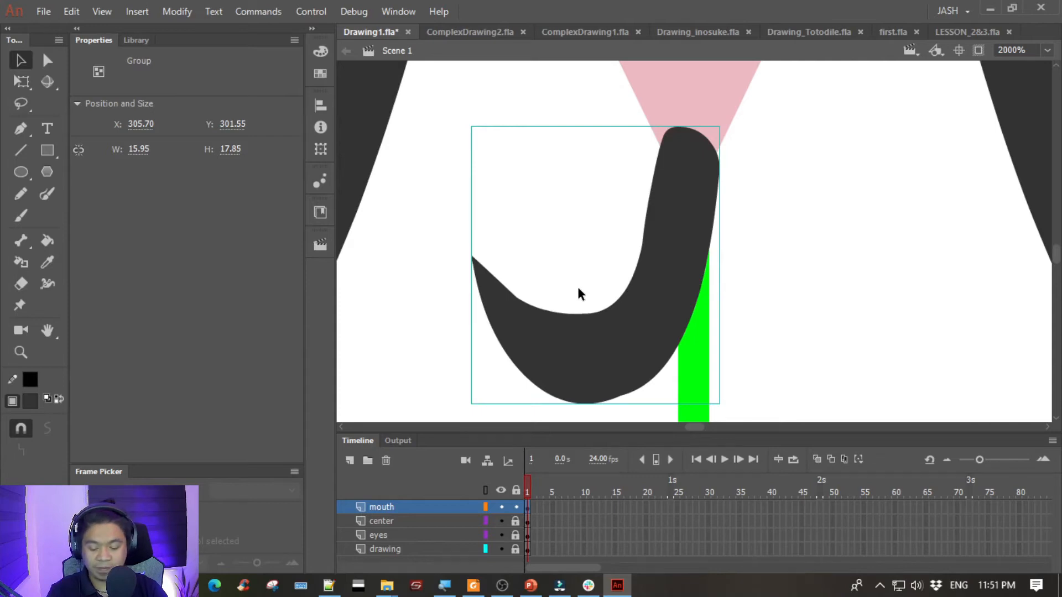
left_click(577, 289)
right_click(650, 313)
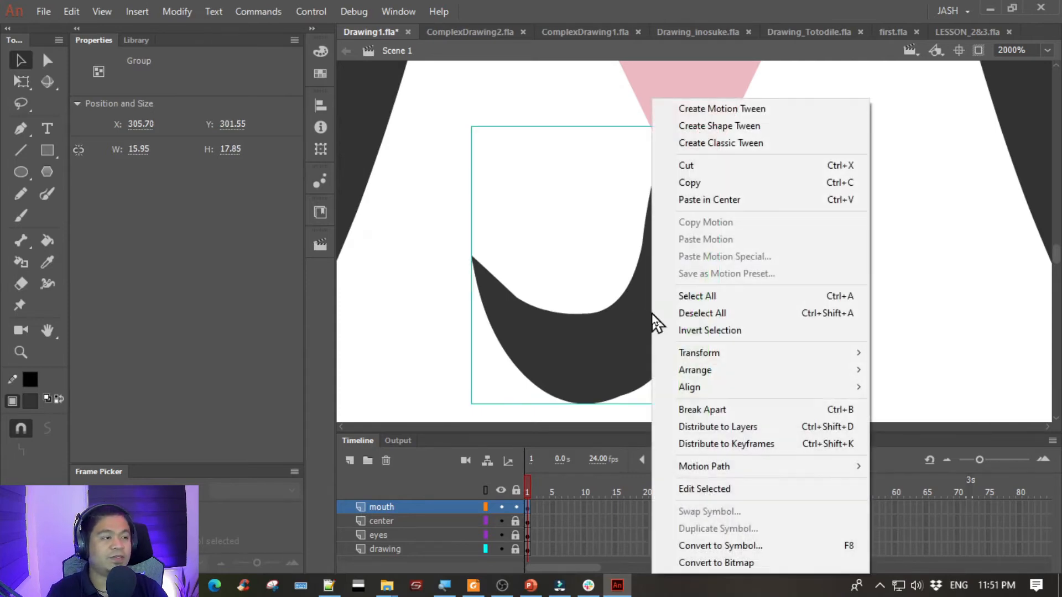
left_click(439, 216)
left_click(439, 216)
key("ctrl+minus")
key("ctrl+minus")
key("ctrl+minus")
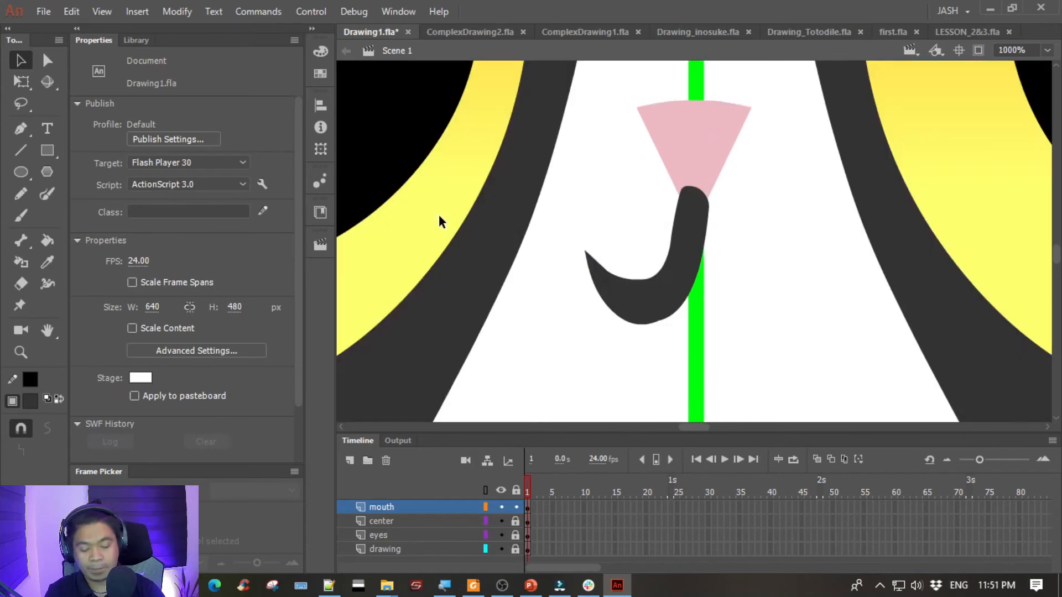
- Duplicate the half-mouth group in place and flip the copy horizontally
mouse_move(694, 256)
left_mouse_down()
mouse_move(630, 319)
mouse_move(696, 268)
left_mouse_up()
key("ctrl+minus")
key("ctrl+minus")
key("ctrl+minus")
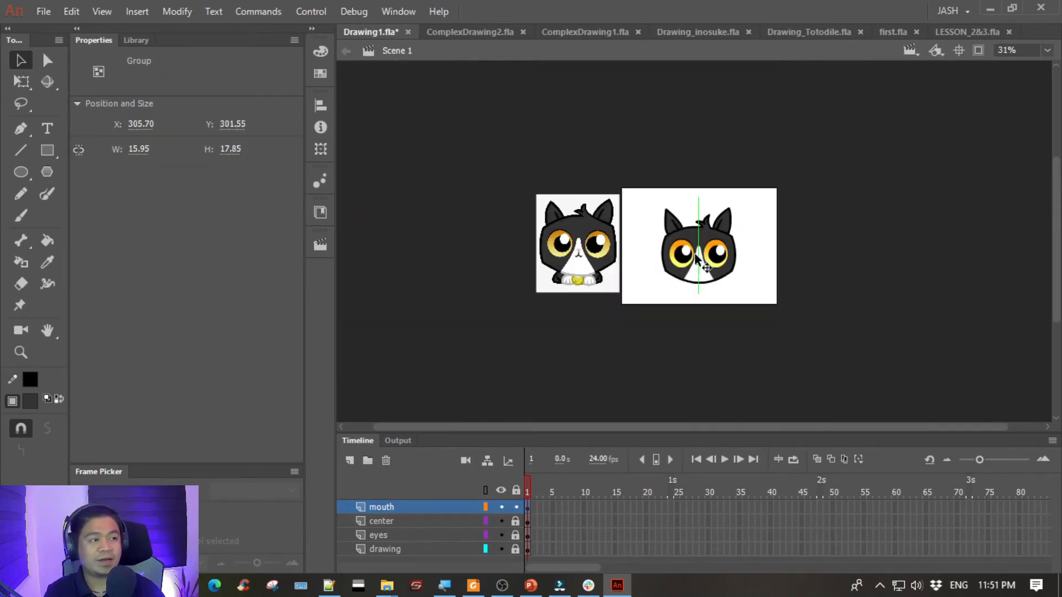
key("ctrl+equal")
key("ctrl+equal")
key("ctrl+equal")
key("space")
left_click_drag(695, 245, 656, 218)
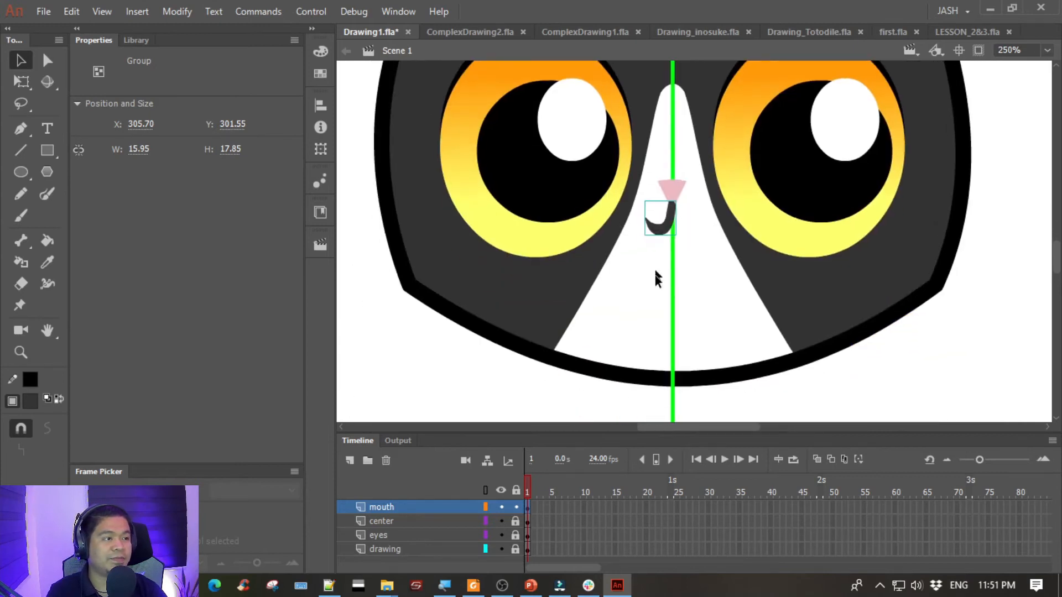
right_click(666, 224)
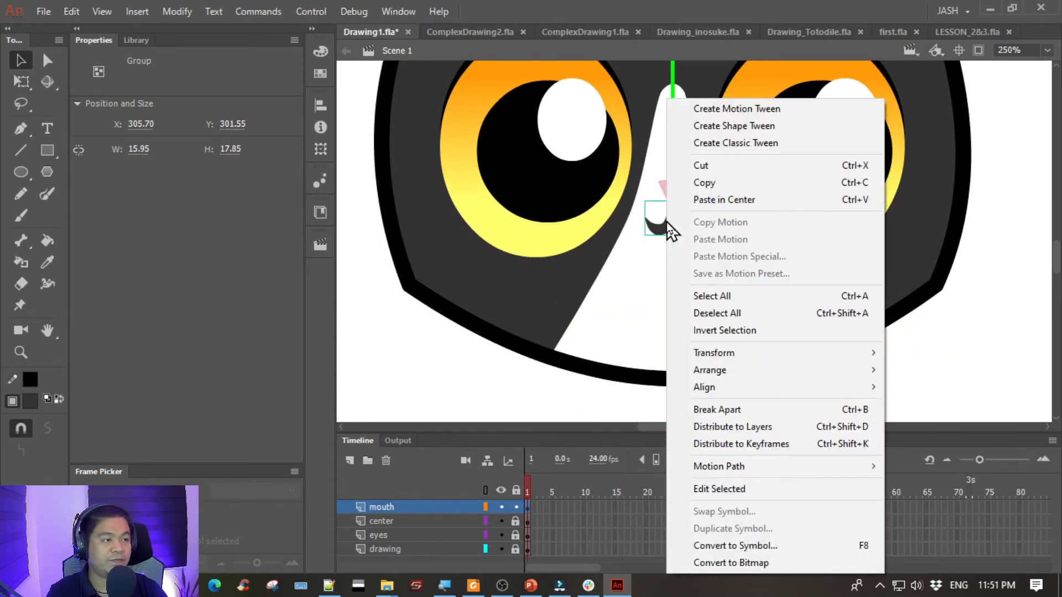
mouse_move(725, 356)
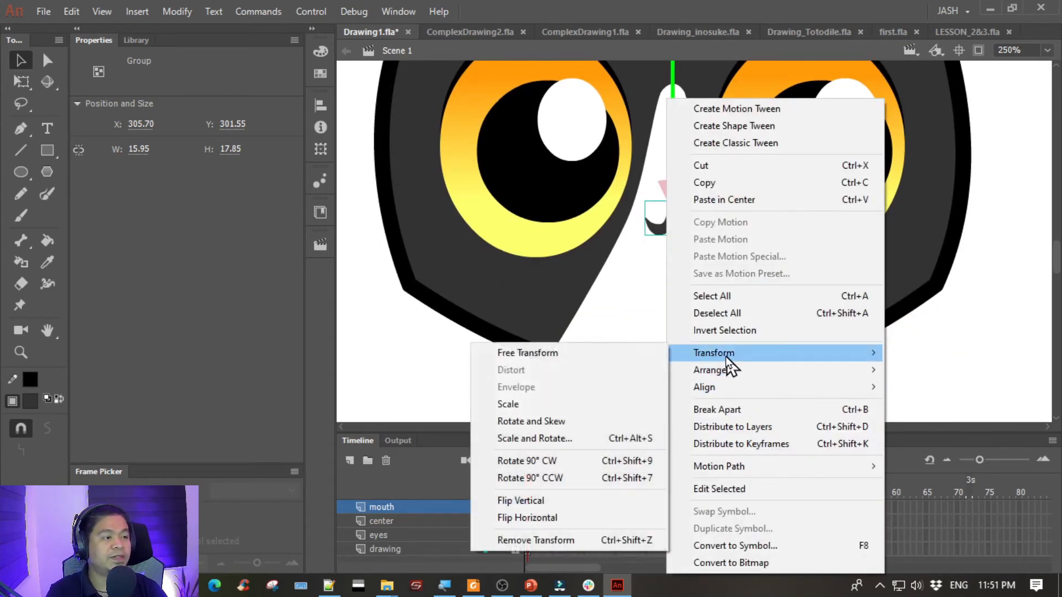
left_click(575, 520)
- Nudge the flipped half-mouth right to about X 317.65 so both halves meet at the center line, and deselect it
key("Right")
key("Right")
key("Right")
key("Right")
key("Right")
key("Right")
key("Right")
key("Right")
key("Right")
key("Right")
key("Right")
key("Right")
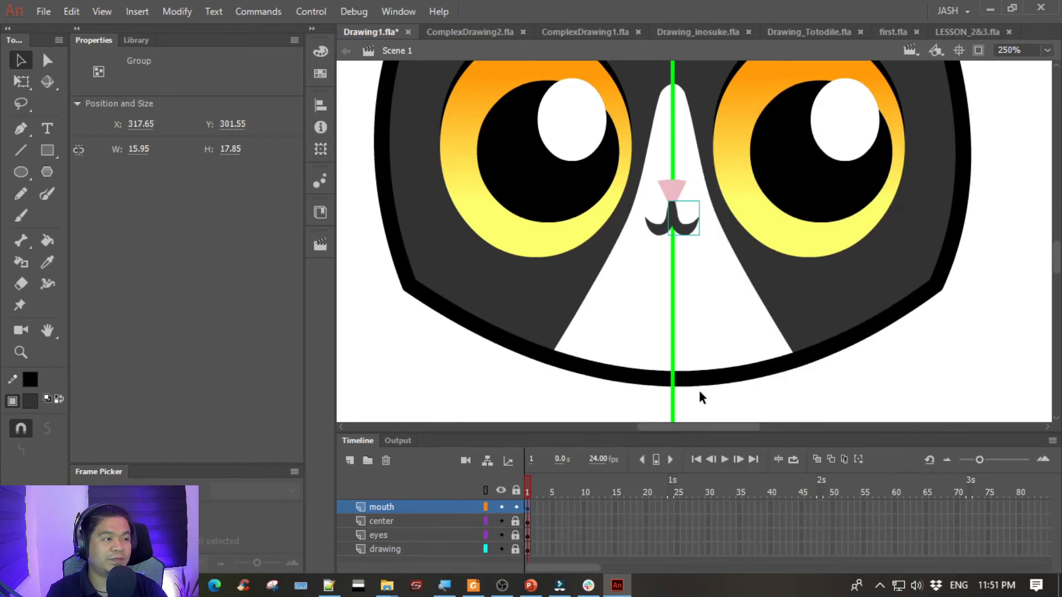
left_click(693, 316)
- Bring the pink nose group in front of both mouth halves and deselect it
key("space")
left_click_drag(700, 286, 647, 359)
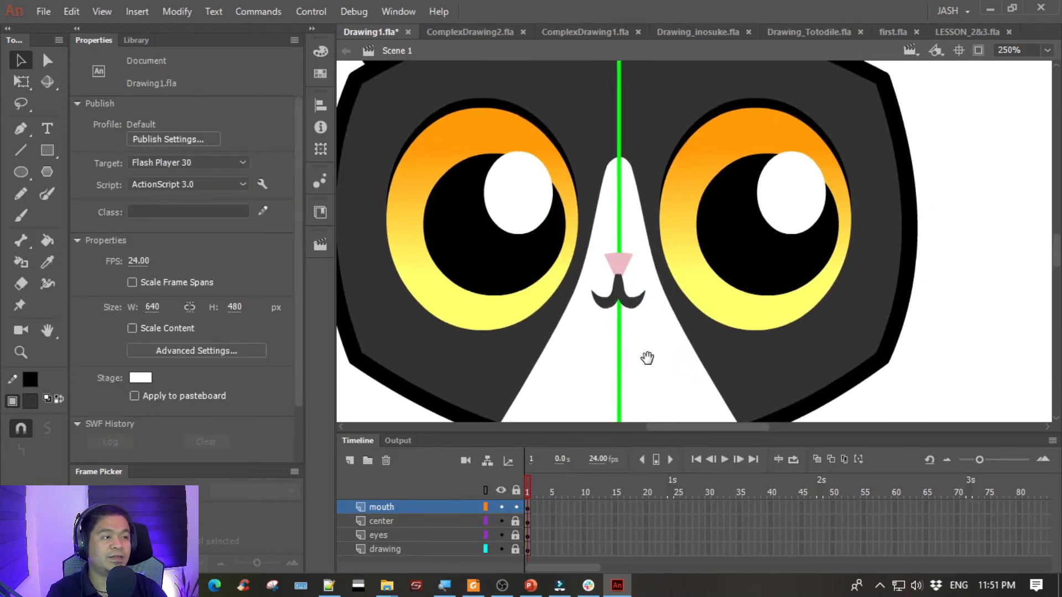
left_click(615, 262)
key("ctrl+equal")
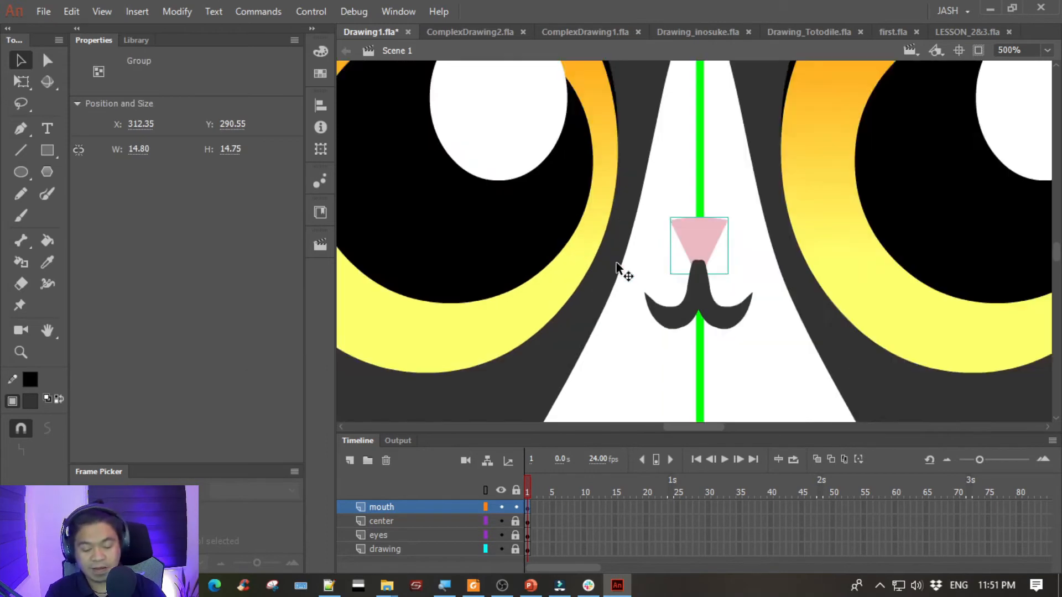
key("ctrl+equal")
right_click(688, 237)
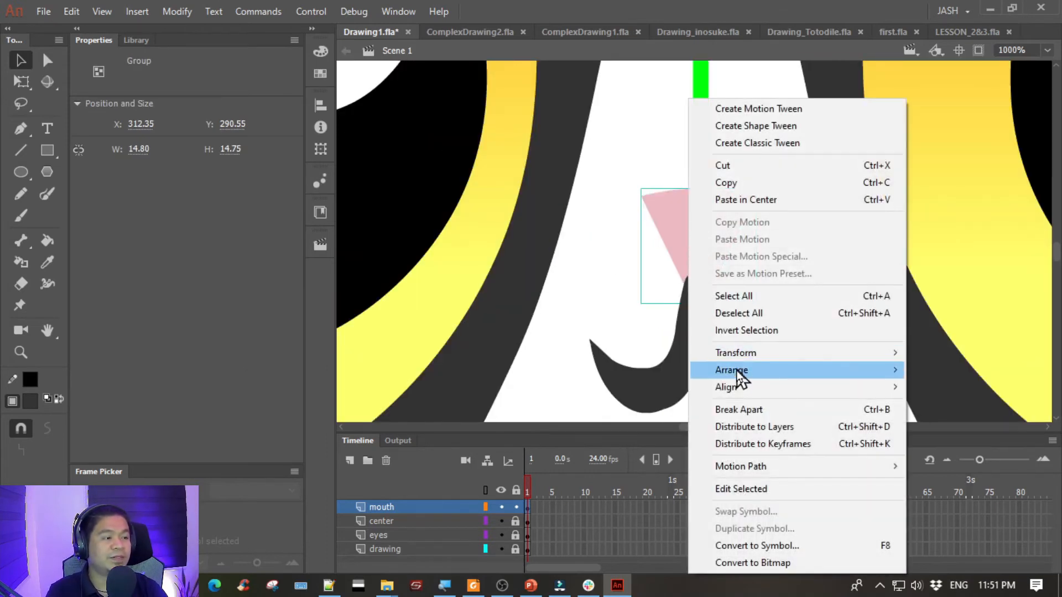
mouse_move(735, 376)
left_click(613, 375)
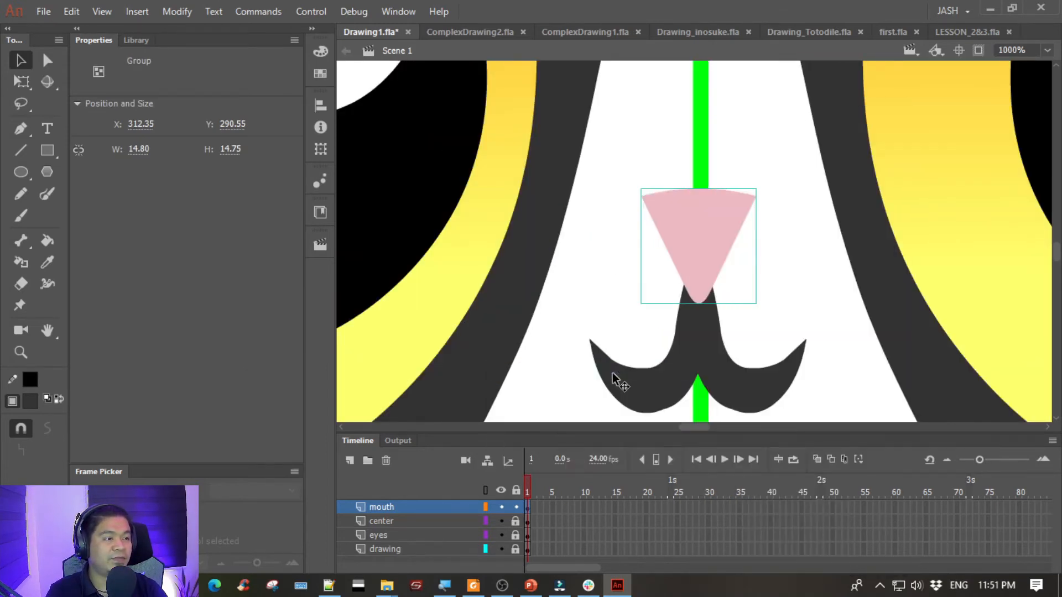
left_click(799, 270)
- Examine the nose and mouth in proportion to the whole cat face
key("ctrl+minus")
key("ctrl+minus")
key("ctrl+minus")
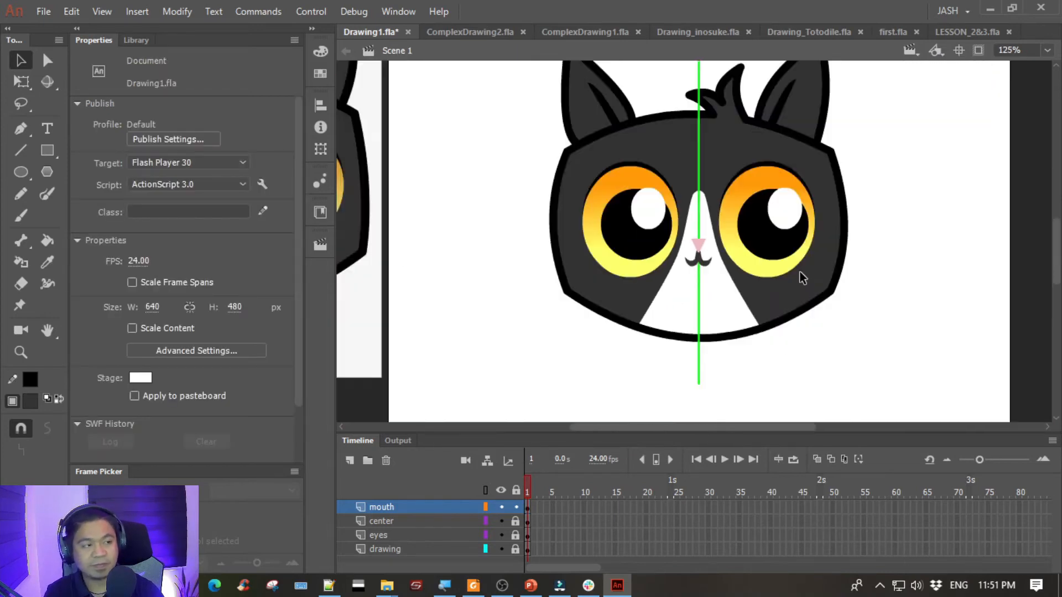
key("ctrl+minus")
key("ctrl+equal")
key("ctrl+equal")
key("ctrl+equal")
key("ctrl+minus")
key("ctrl+minus")
key("ctrl+minus")
key("ctrl+equal")
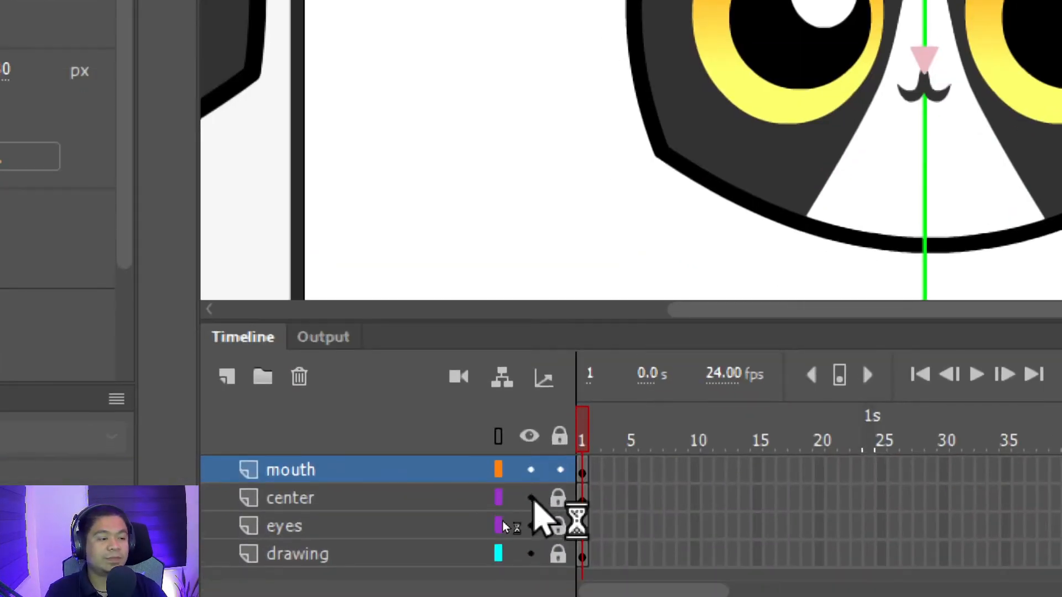
- Hide the center guide layer and reorder the layers so the mouth layer sits directly below it
left_click(531, 498)
left_click(437, 495)
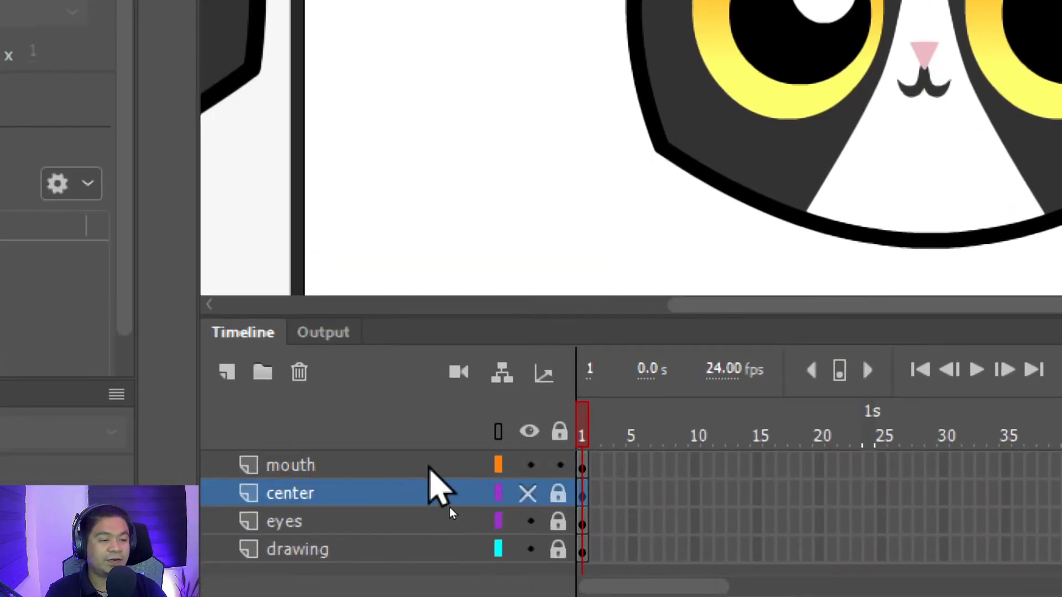
left_click_drag(416, 467, 418, 498)
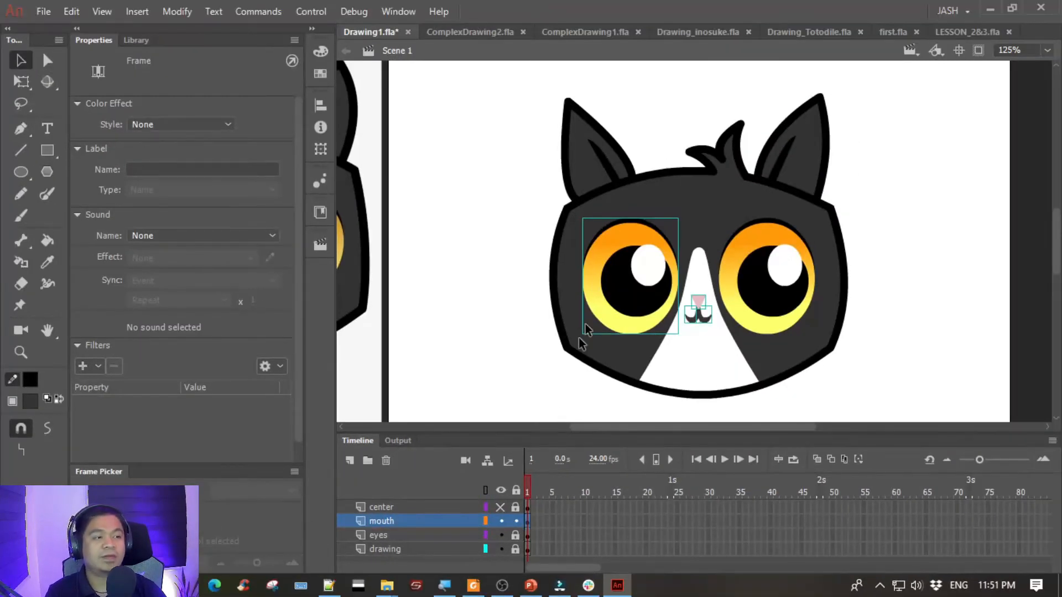
- Select the nose and both mouth halves together and nudge them to about X 306.50, Y 293.75, matching the reference
left_click(489, 293)
left_click_drag(452, 364, 488, 310)
mouse_move(525, 257)
left_mouse_down()
mouse_move(678, 253)
mouse_move(660, 263)
mouse_move(714, 297)
mouse_move(649, 273)
left_mouse_up()
left_click_drag(902, 318, 850, 257)
left_click(899, 311)
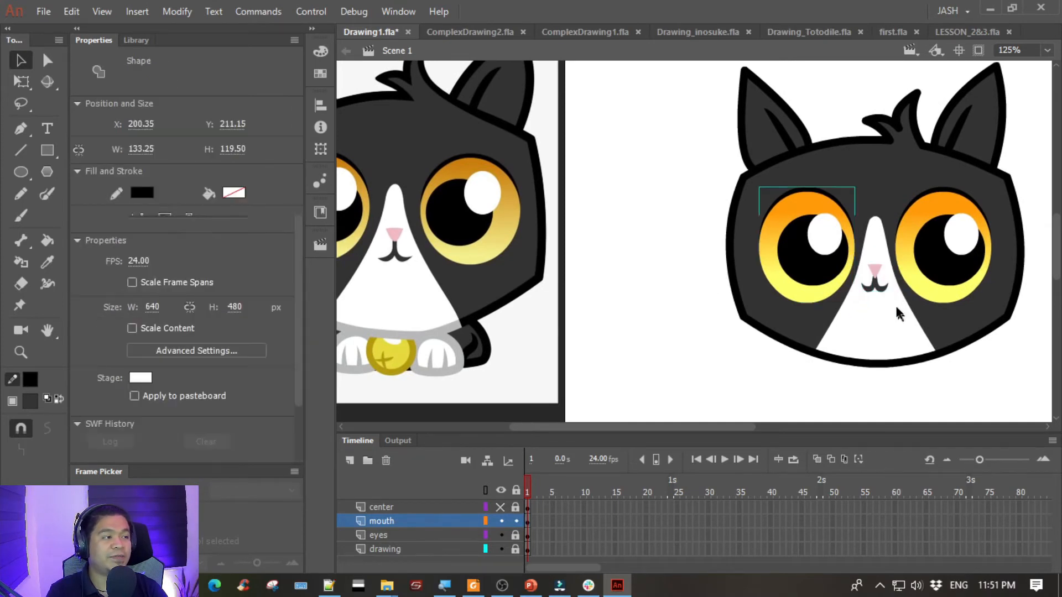
left_click(878, 284)
left_click(875, 271, "shift")
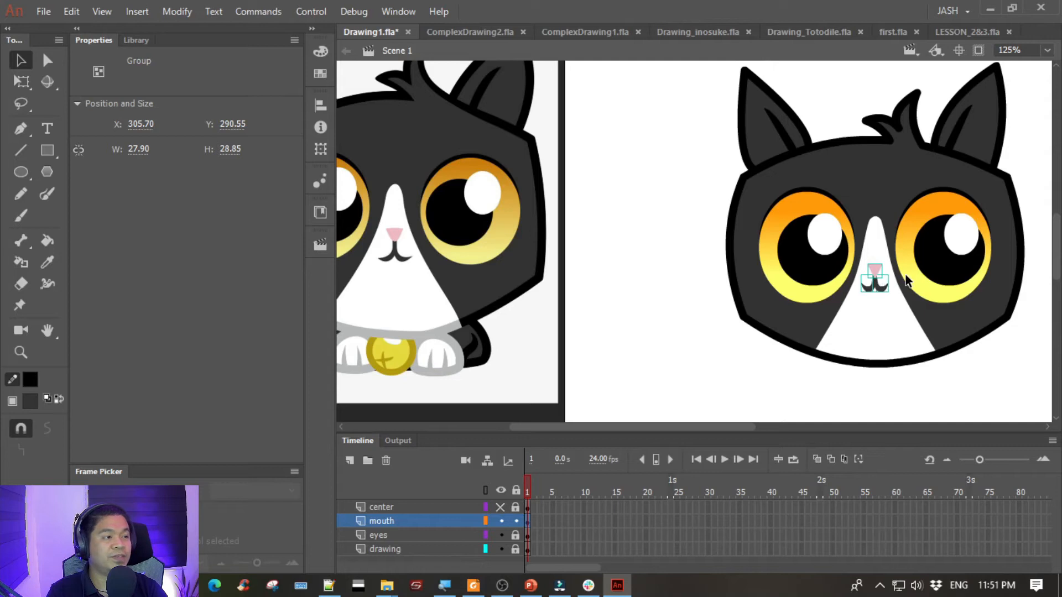
key("Right")
key("Right")
key("Left")
key("Down")
key("Down")
key("Down")
key("Down")
key("Down")
key("Up")
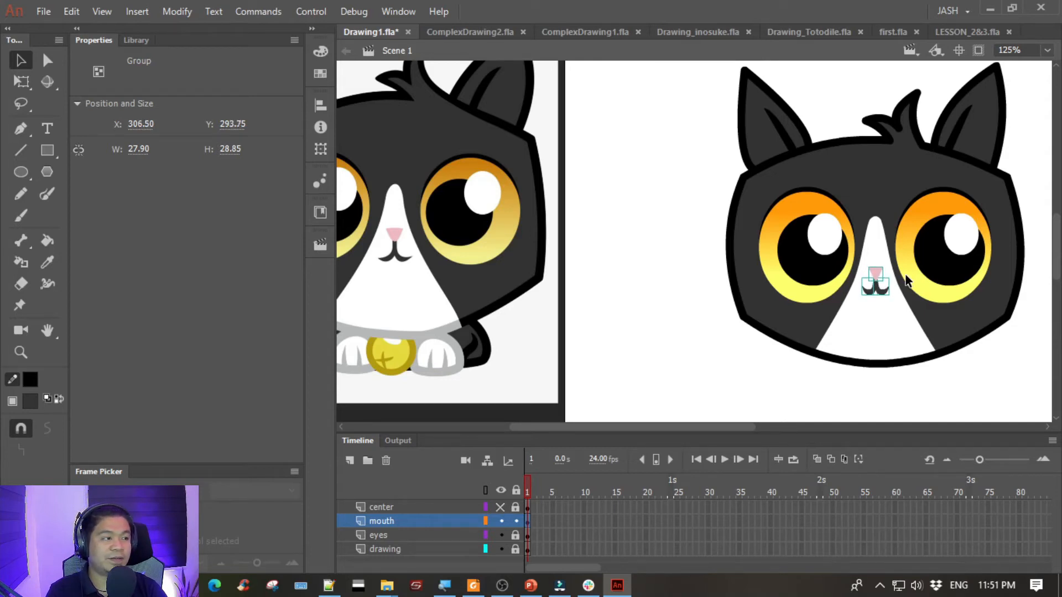
left_click(871, 331)
- Open the nose group for editing and smooth the pink nose shape
left_click_drag(885, 324, 777, 346)
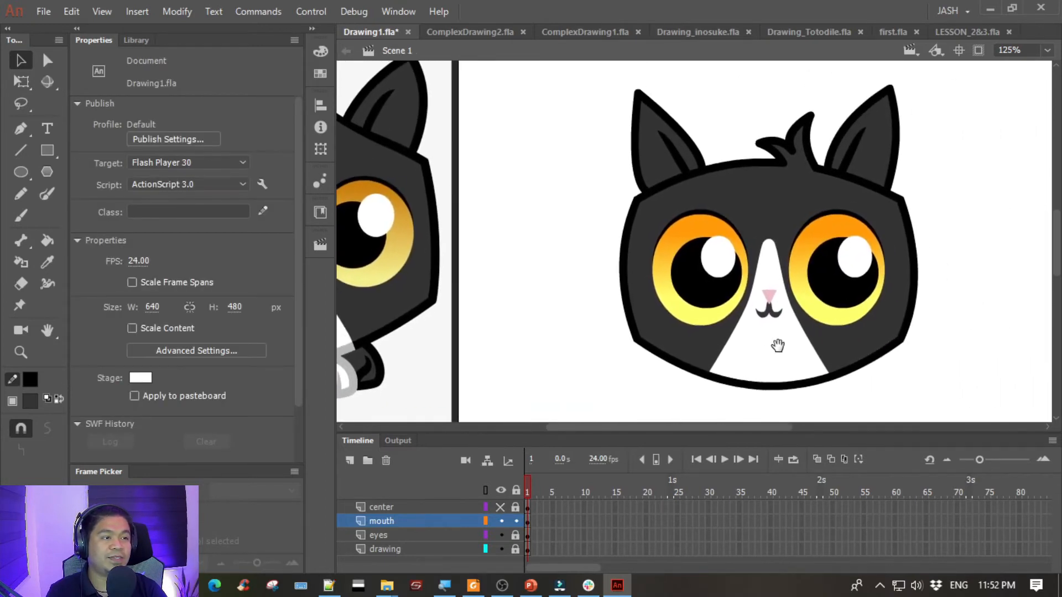
left_click(766, 295)
key("ctrl+equal")
key("ctrl+equal")
key("ctrl+equal")
key("ctrl+equal")
key("ctrl+equal")
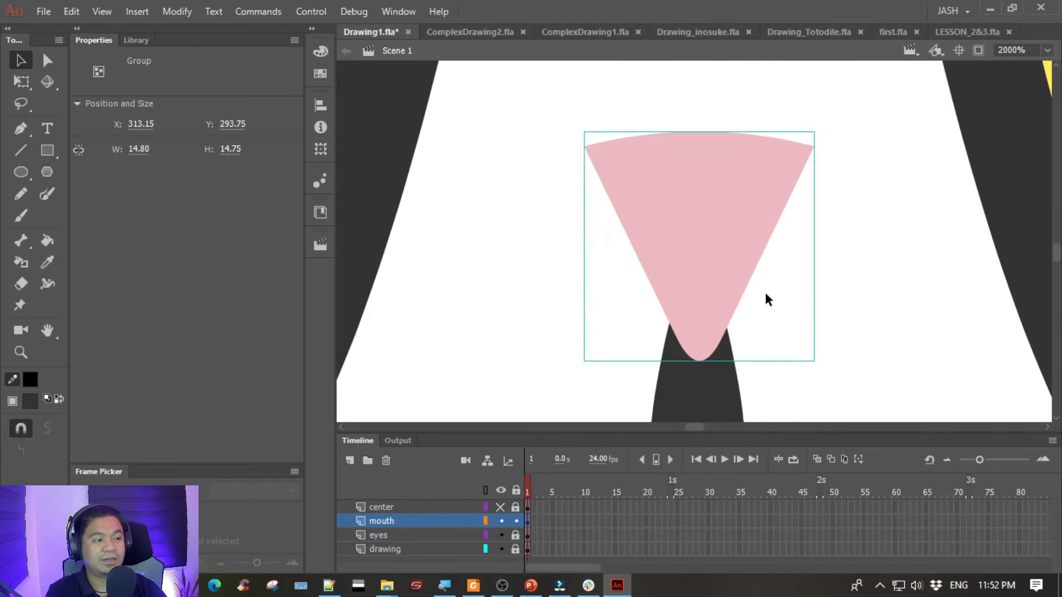
double_click(698, 293)
left_click(649, 314)
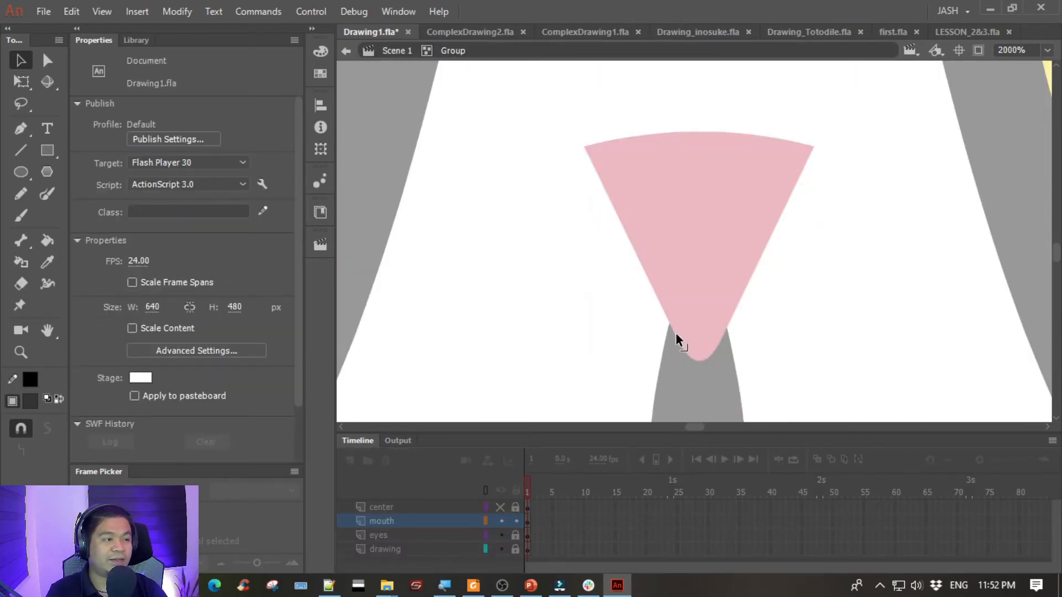
left_click(658, 208)
left_click(47, 431)
left_click(47, 431)
left_click(47, 431)
left_click(47, 431)
key("Escape")
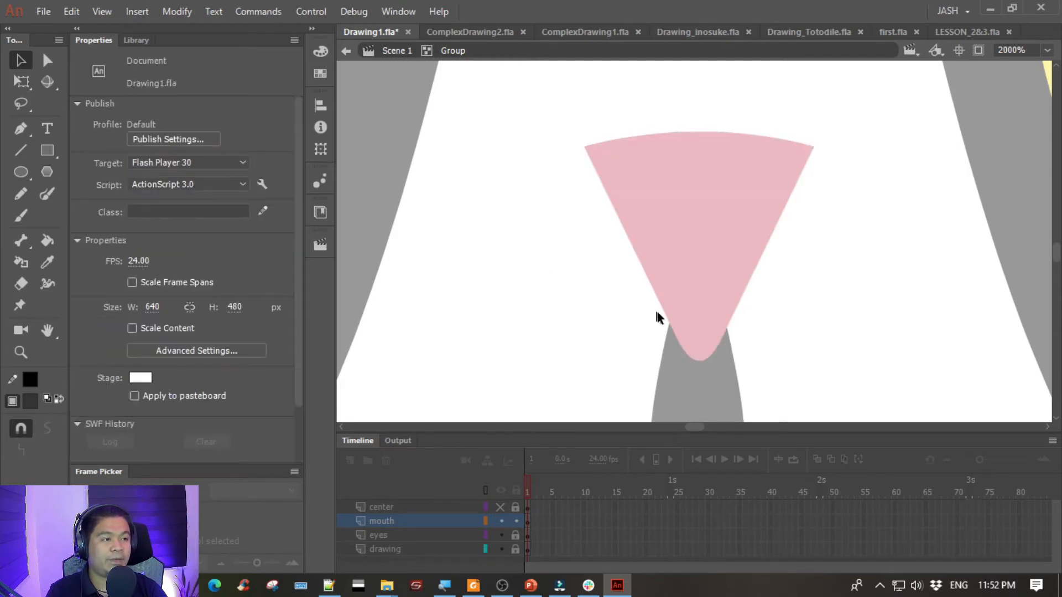
- Bulge the nose's left edge outward and overlay a horizontally flipped copy of the shape to make both sides symmetrical
left_click_drag(664, 311, 657, 337)
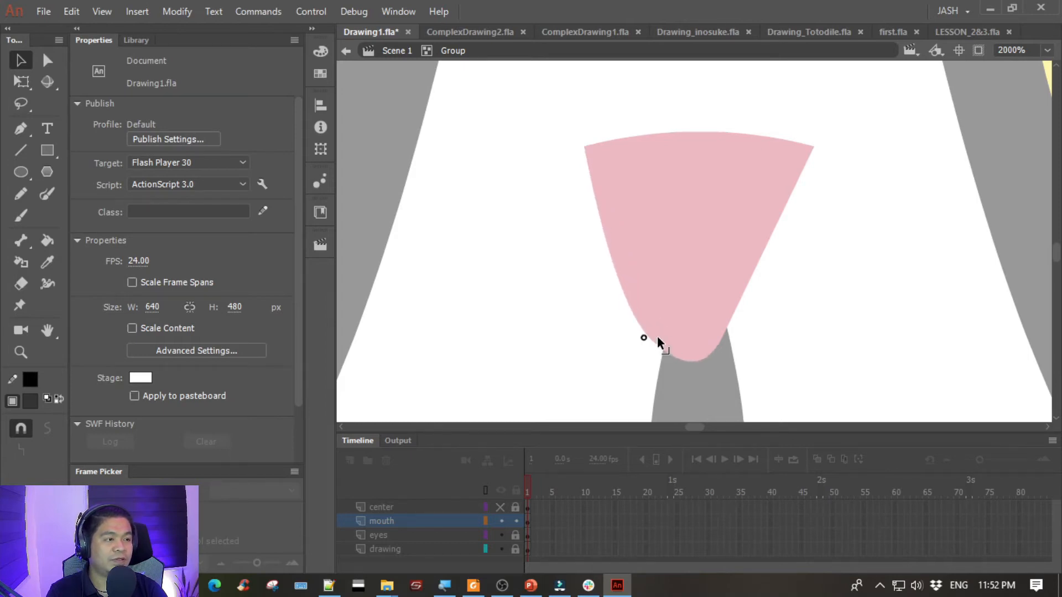
left_click(668, 190)
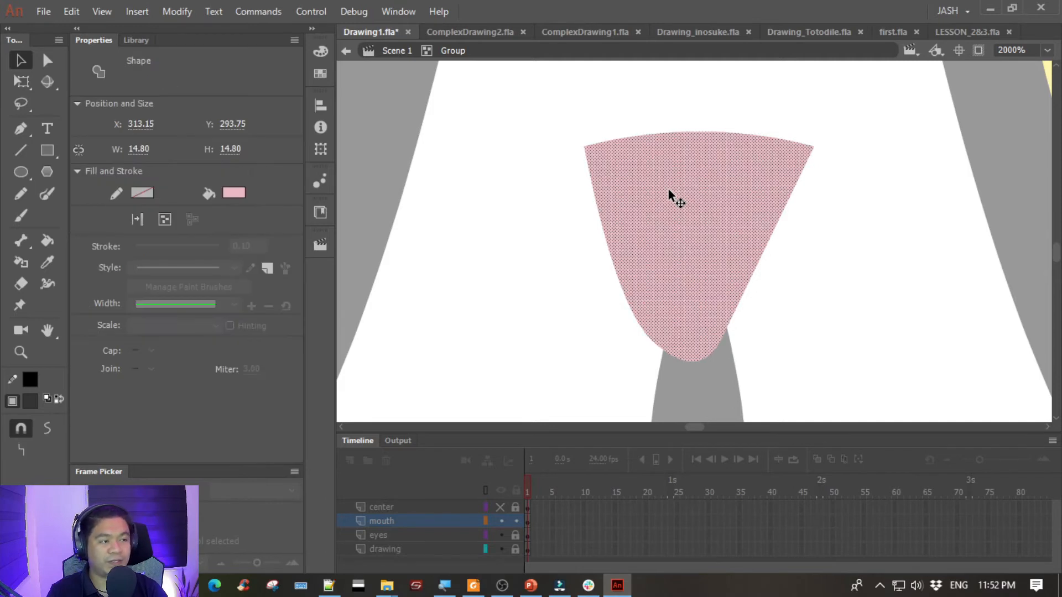
right_click(669, 202)
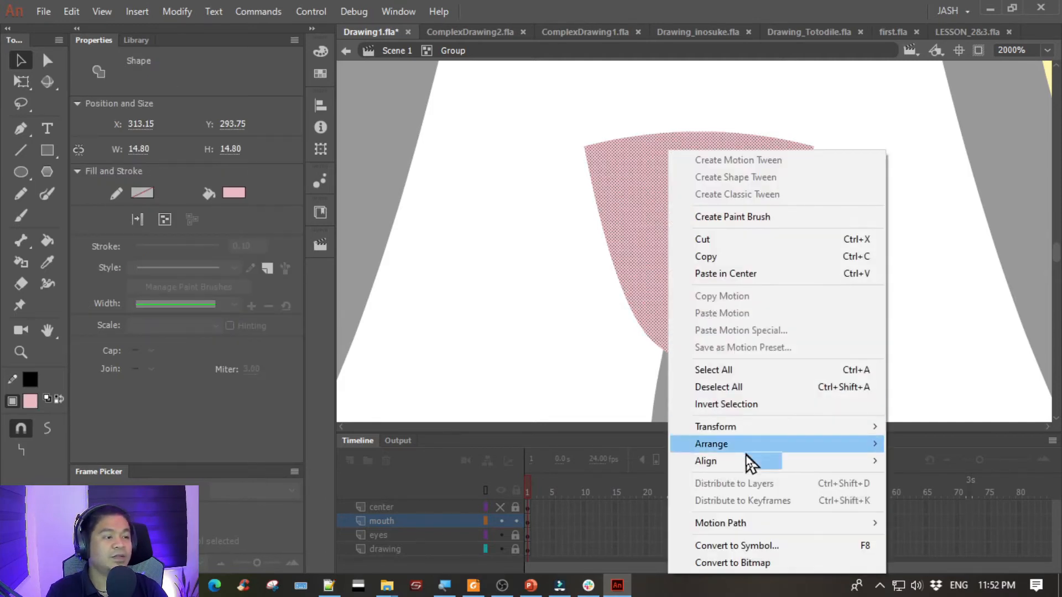
mouse_move(752, 447)
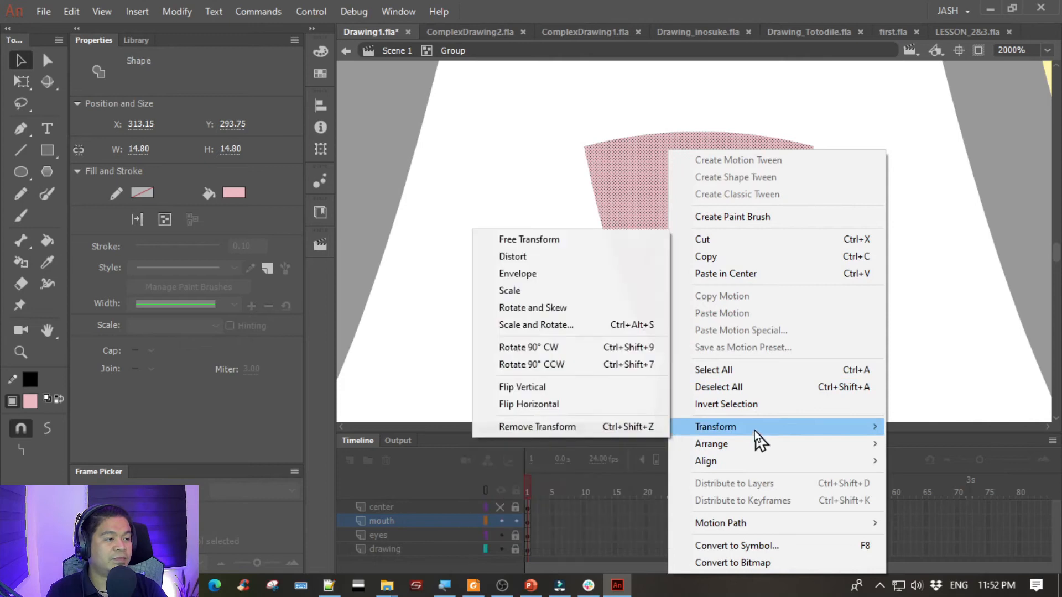
left_click(562, 405)
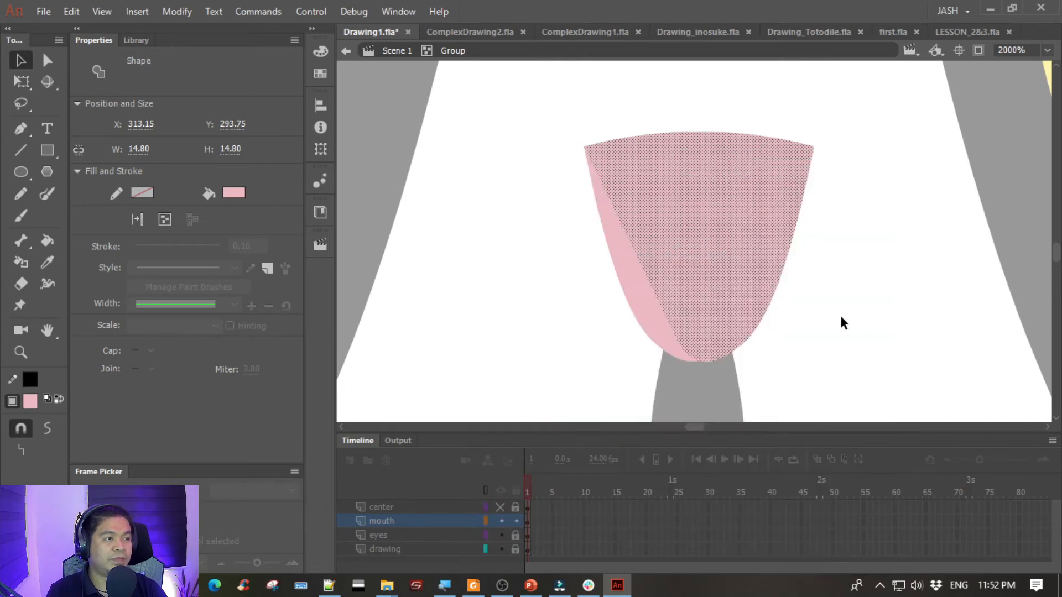
left_click(804, 271)
- Smooth the rounded bottom tip of the nose and exit the nose group
left_click_drag(636, 346, 751, 384)
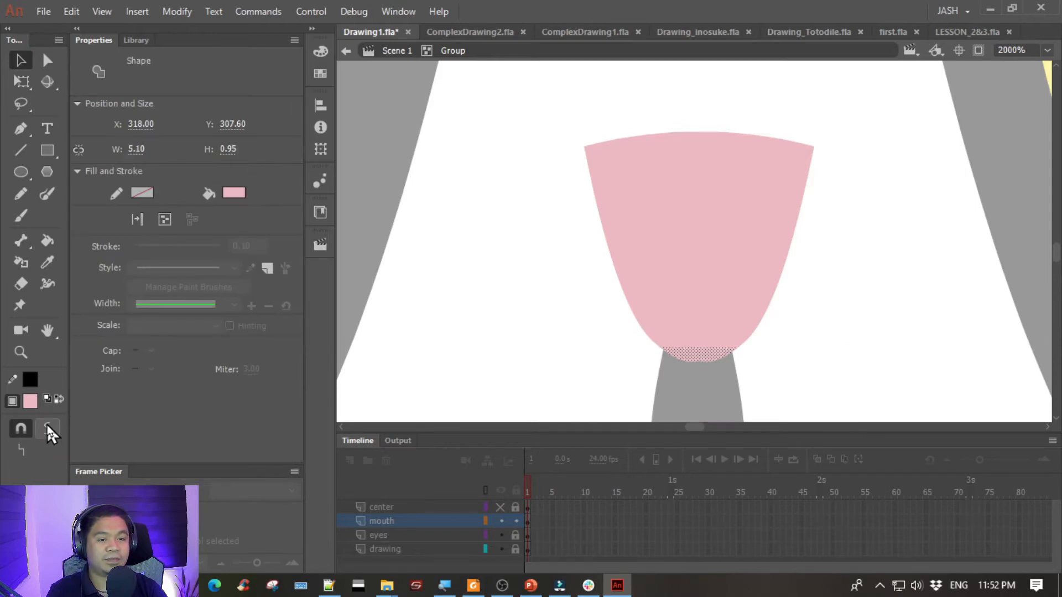
double_click(548, 266)
left_click(548, 267)
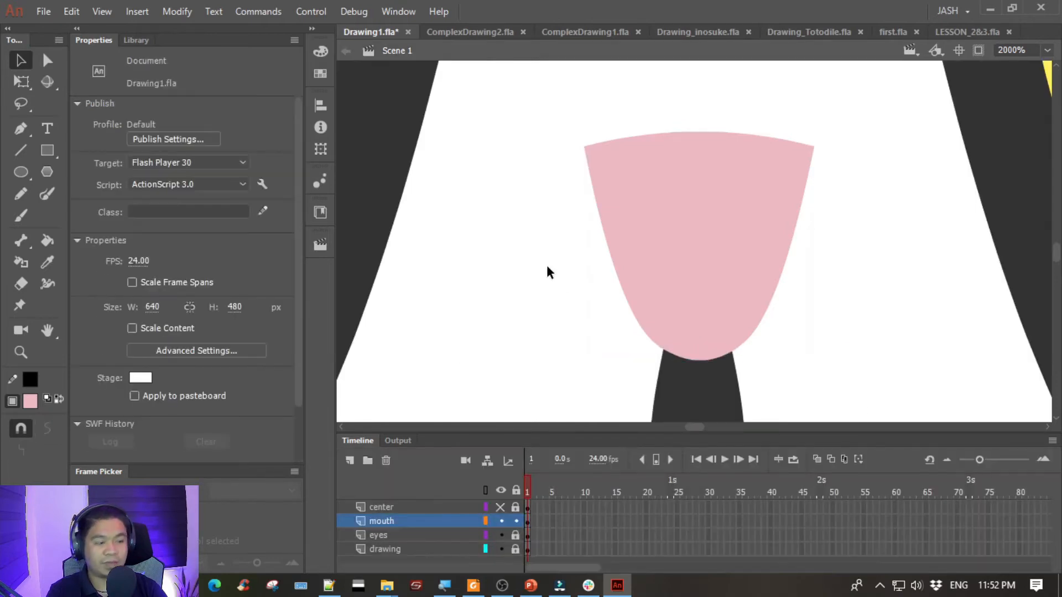
- Bring the whole cat head back into view and save the drawing
key("ctrl+minus")
key("ctrl+minus")
key("ctrl+minus")
key("ctrl+minus")
left_click_drag(450, 230, 432, 276)
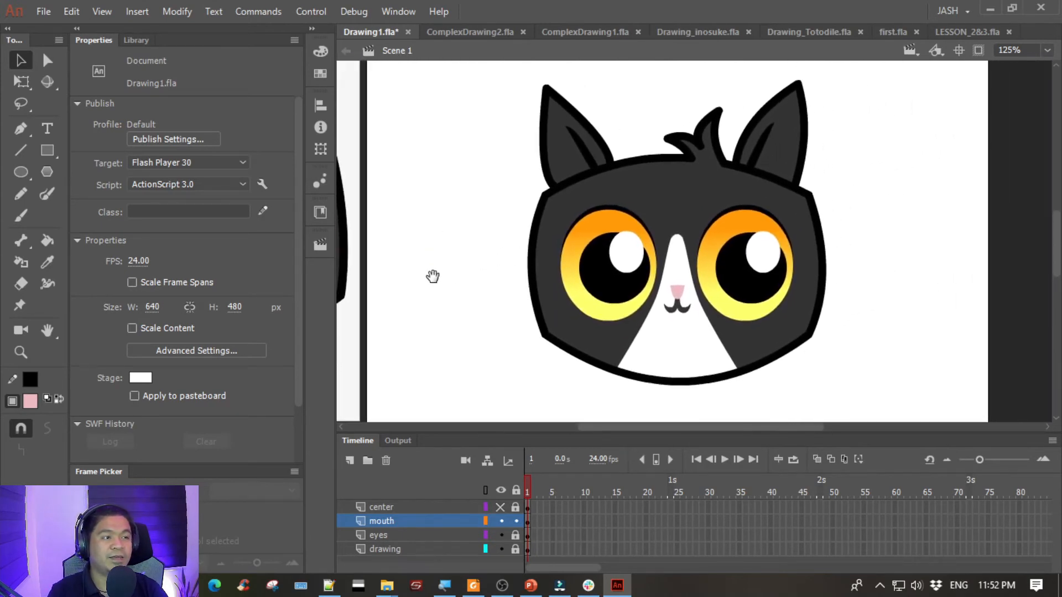
key("ctrl+s")
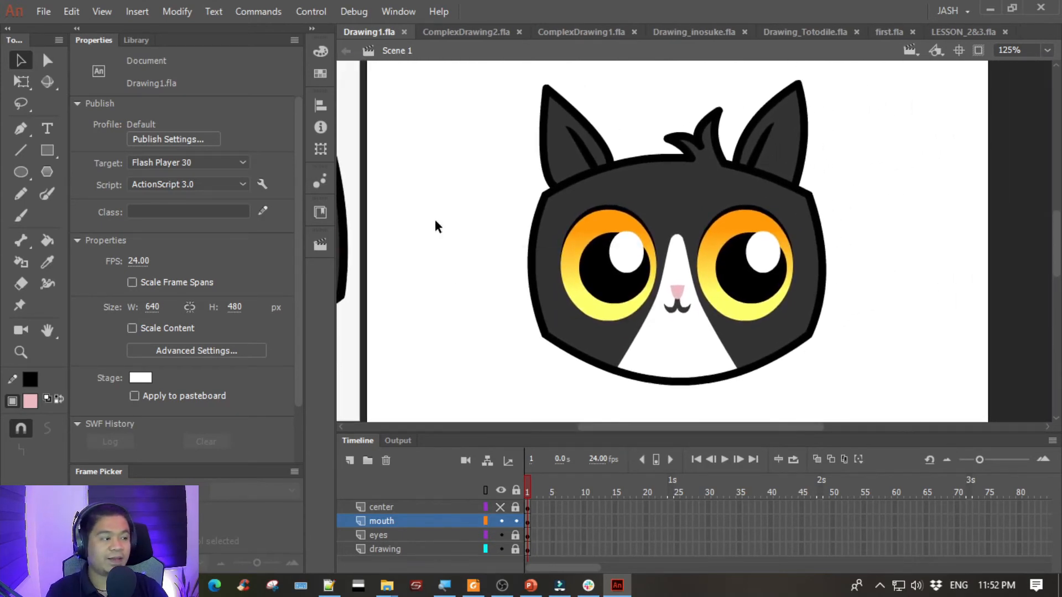
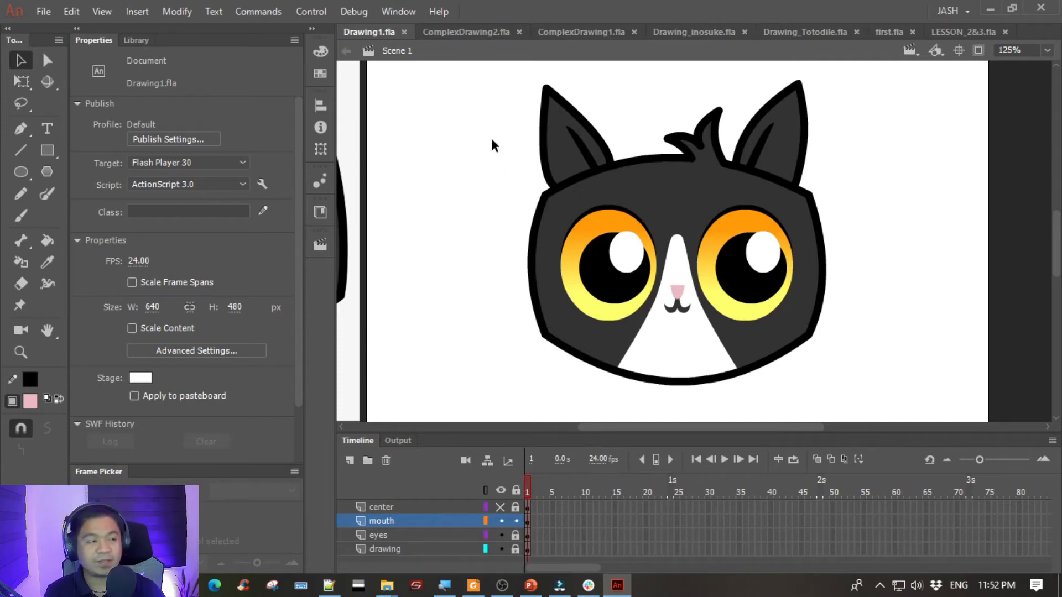
- Switch to ComplexDrawing1.fla and examine the finished cat's body, paws and bell up close
mouse_move(464, 166)
left_mouse_down()
mouse_move(718, 154)
mouse_move(803, 178)
mouse_move(682, 186)
mouse_move(708, 190)
mouse_move(695, 176)
left_mouse_up()
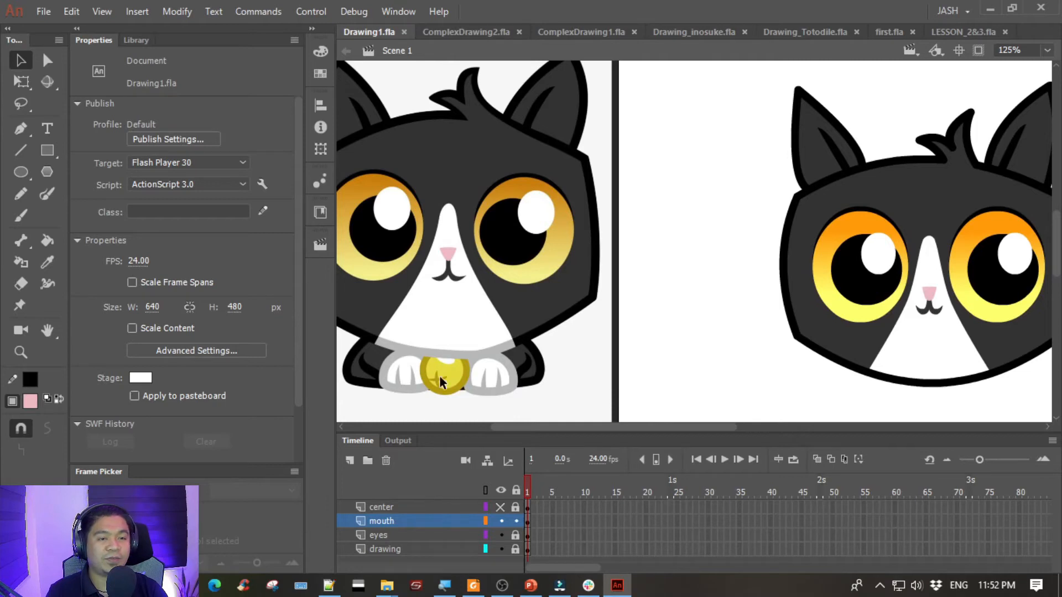
left_click(565, 28)
left_click_drag(819, 234, 683, 227)
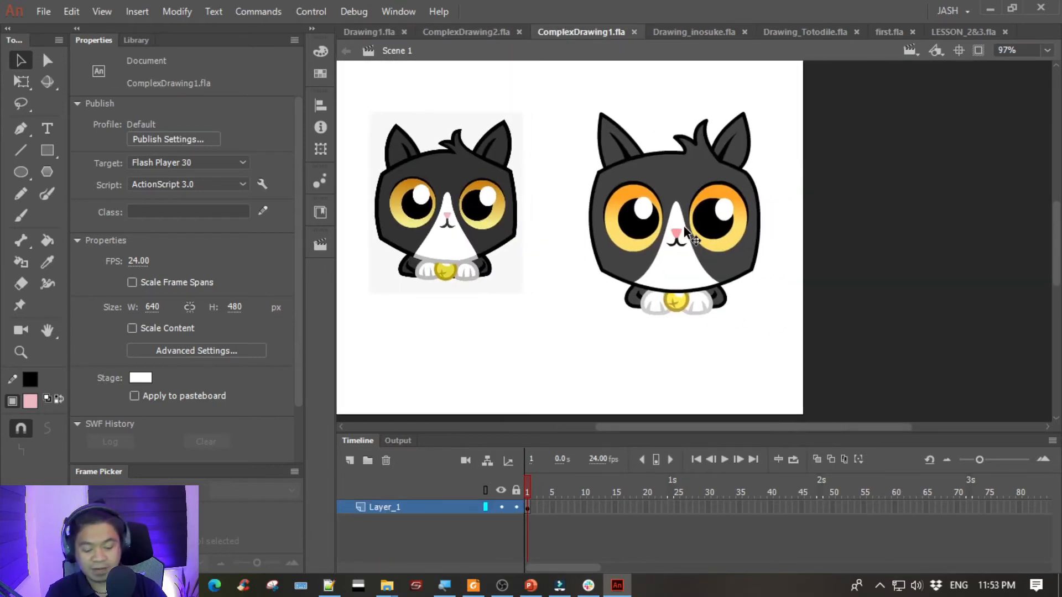
key("ctrl+equal")
key("ctrl+equal")
key("ctrl+equal")
key("ctrl+equal")
left_click_drag(608, 293, 774, 62)
left_click_drag(631, 277, 749, 81)
left_click_drag(672, 318, 750, 62)
left_click_drag(672, 248, 678, 136)
left_click(622, 194)
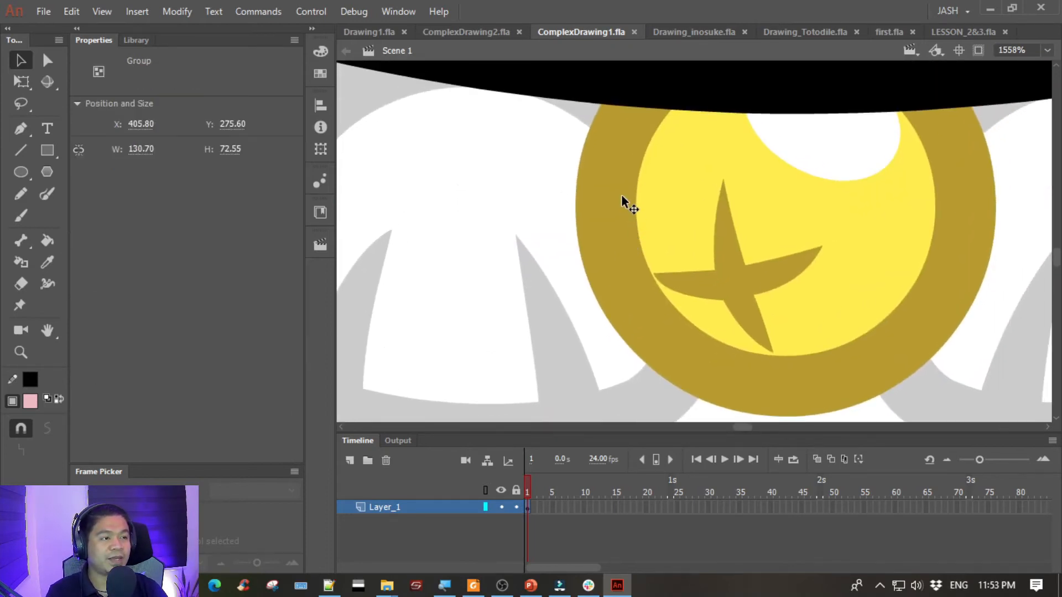
- Open the nested body and bell groups down to the bell's cross mark and examine how its shape is built
double_click(629, 182)
left_click(731, 173)
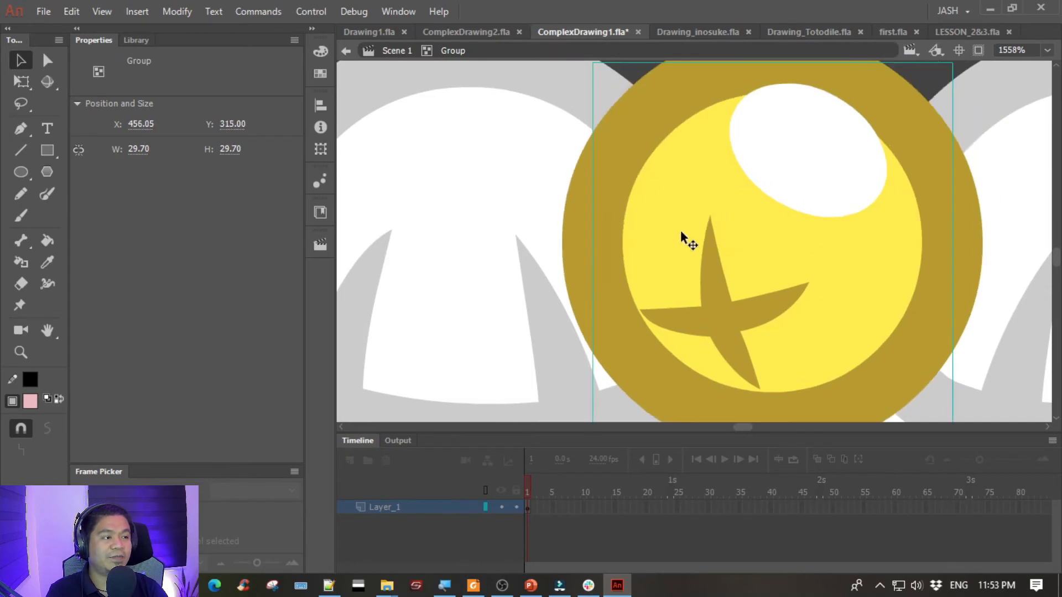
double_click(727, 233)
left_click(725, 247)
double_click(728, 237)
left_click(724, 252)
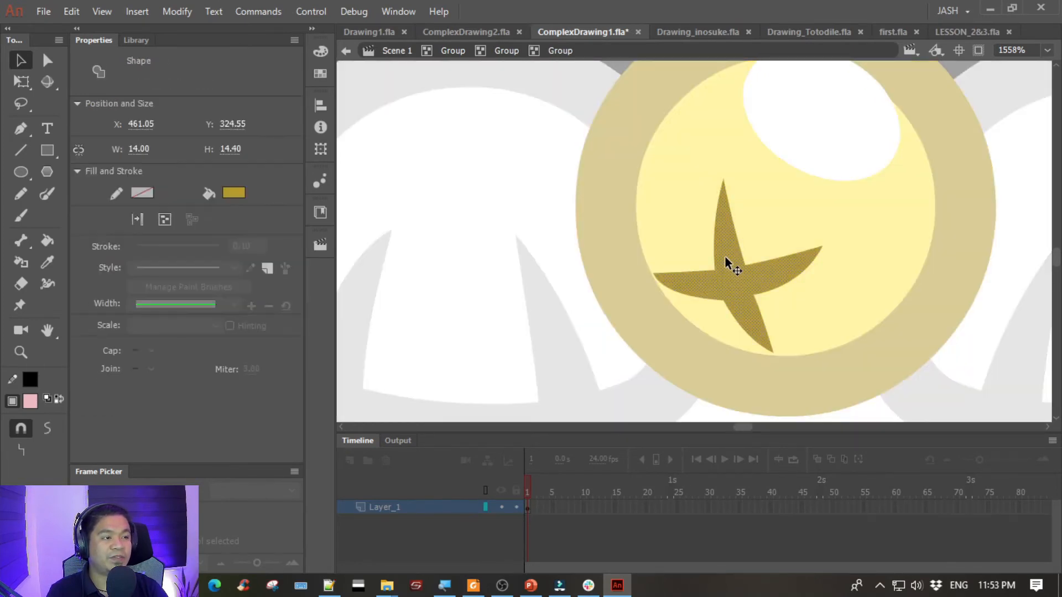
double_click(524, 191)
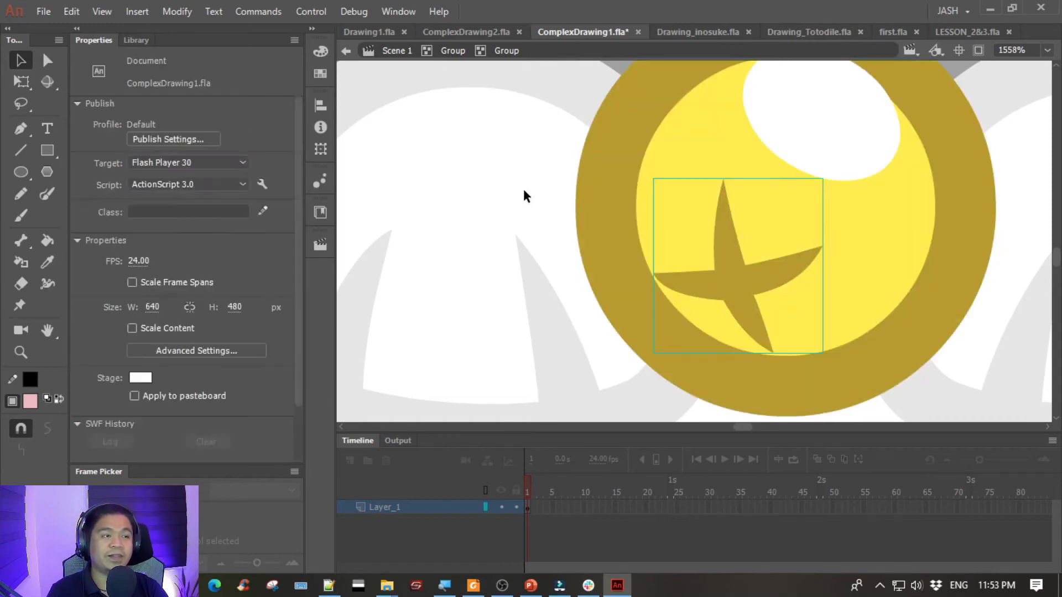
- Leave the nested bell groups for Scene 1 and reopen the body group at the cat's left paw
left_click_drag(474, 230, 716, 166)
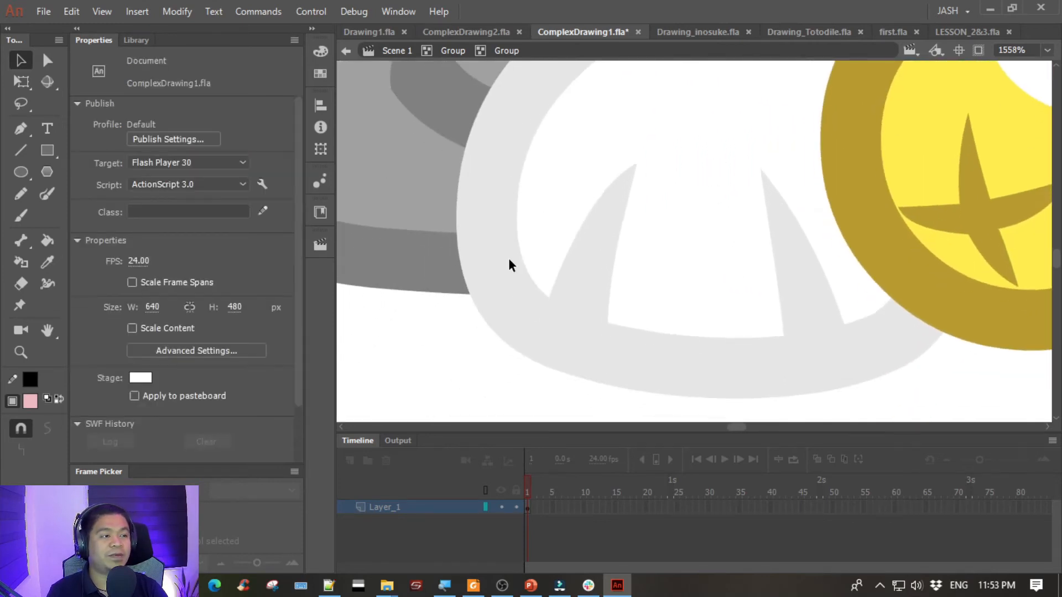
double_click(462, 347)
left_click(400, 53)
left_click(427, 312)
left_click(552, 299)
left_click_drag(701, 259, 658, 261)
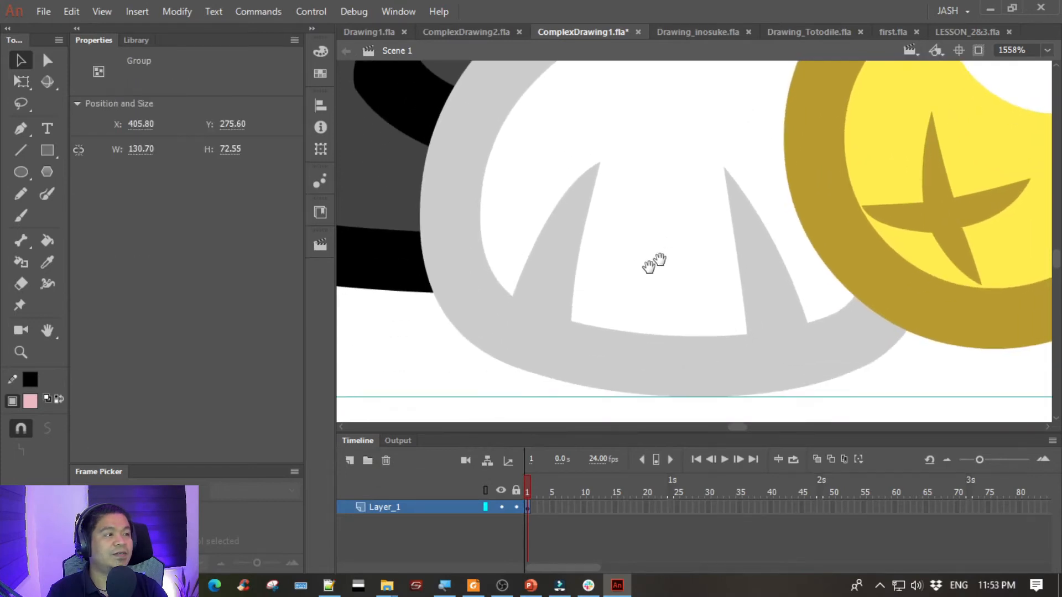
double_click(538, 307)
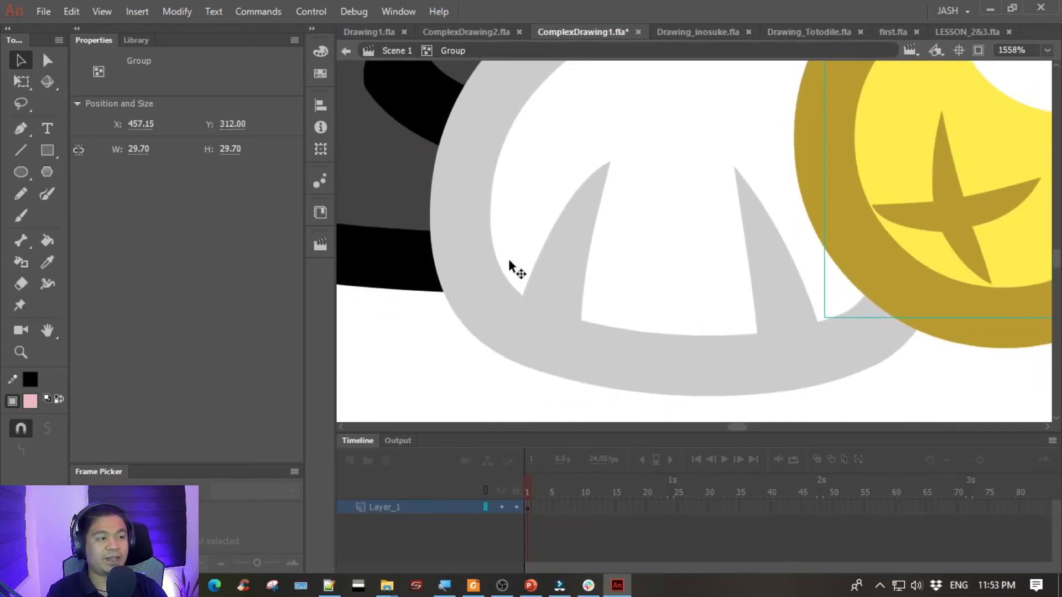
- Move the left paw down and away from the cat's body
left_click(589, 177)
key("ctrl+minus")
mouse_move(593, 183)
left_mouse_down()
mouse_move(446, 289)
mouse_move(504, 288)
left_mouse_up()
key("space")
left_click_drag(683, 296, 839, 184)
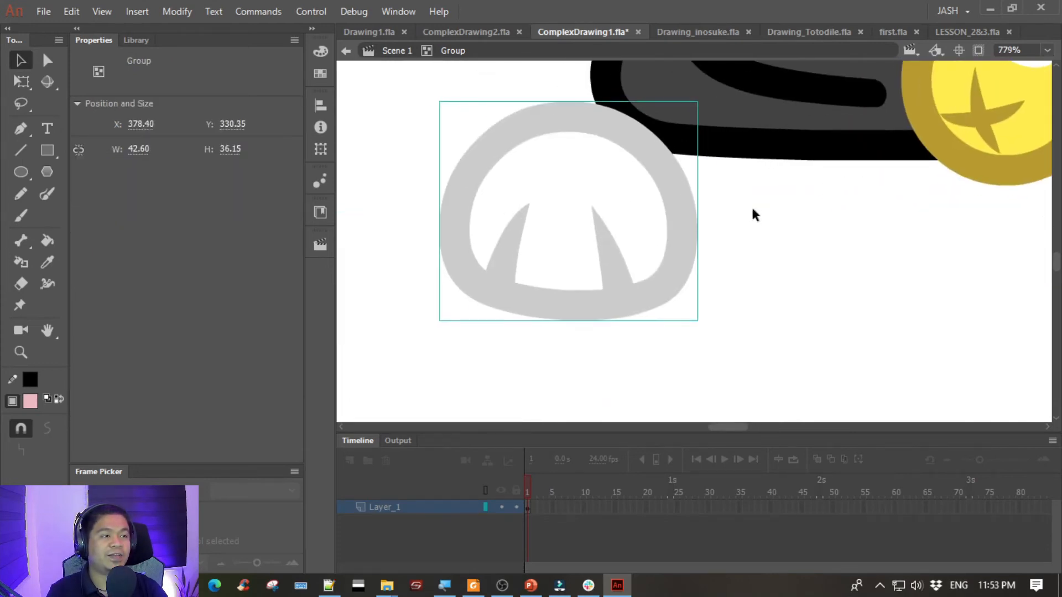
- Open the left paw's group, inspect its grey outline shape, and return to the body group with the paw's move undone
double_click(507, 241)
left_click(510, 243)
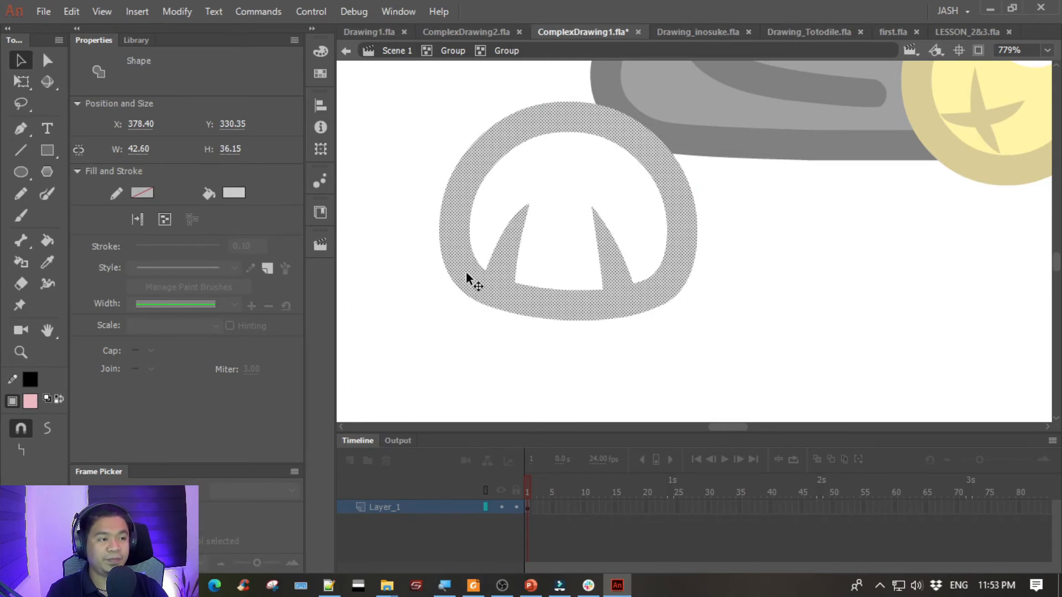
left_click(874, 221)
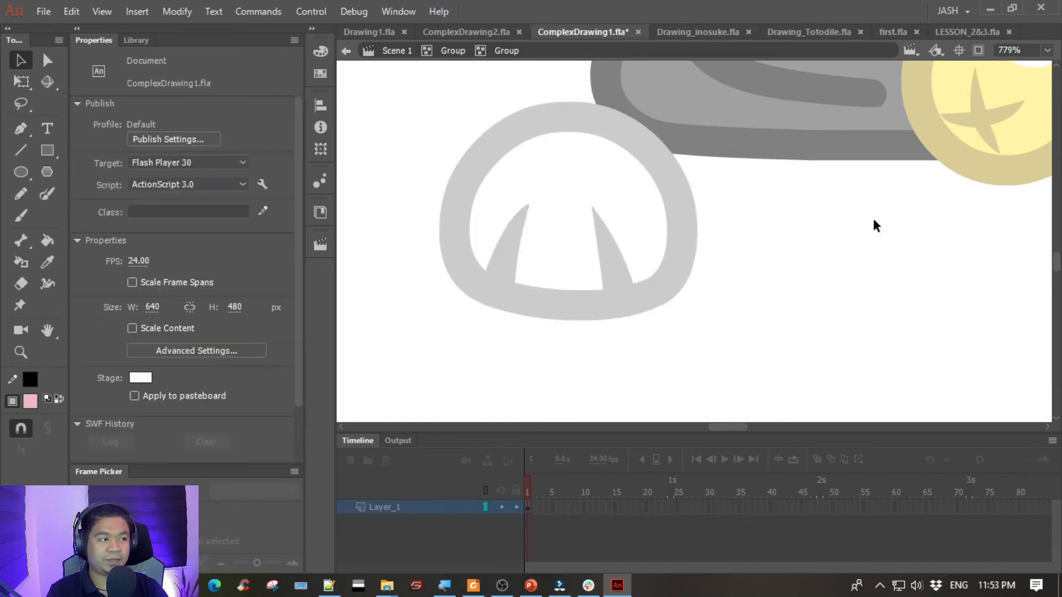
key("ctrl+z")
double_click(786, 287)
left_click(786, 287)
- Pull the dark grey body fill out of its black outline to expose the layers, and undo the move
key("ctrl+minus")
key("ctrl+minus")
key("ctrl+minus")
key("ctrl+equal")
key("space")
left_click_drag(841, 324, 482, 120)
left_click_drag(907, 353, 628, 126)
left_click_drag(808, 263, 542, 150)
left_click(698, 222)
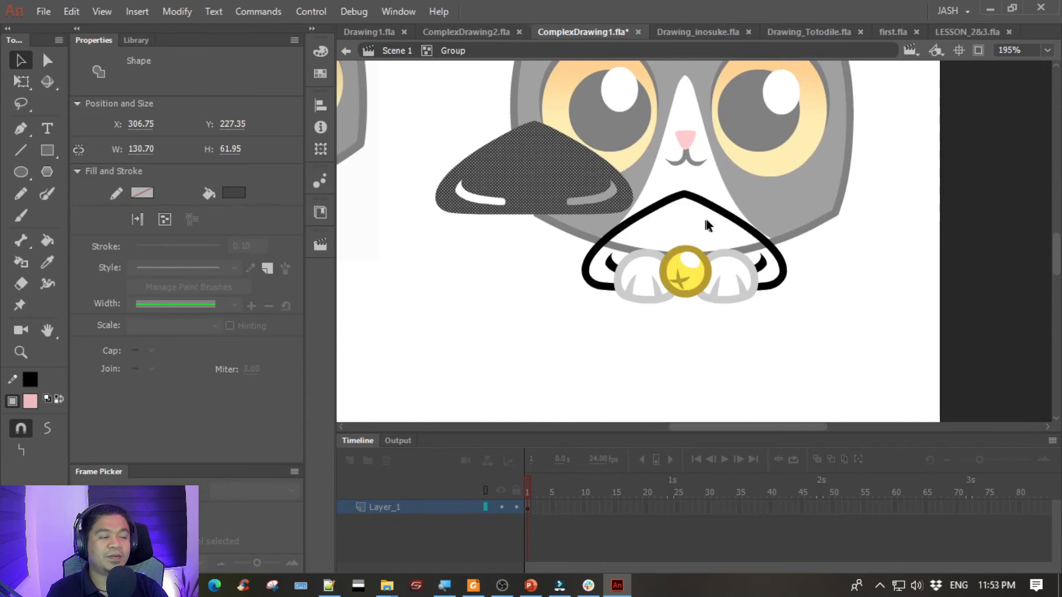
key("ctrl+z")
- Pull the black leg line beside the left paw out of the body, and undo the move
left_click(608, 259)
left_click_drag(609, 263, 553, 250)
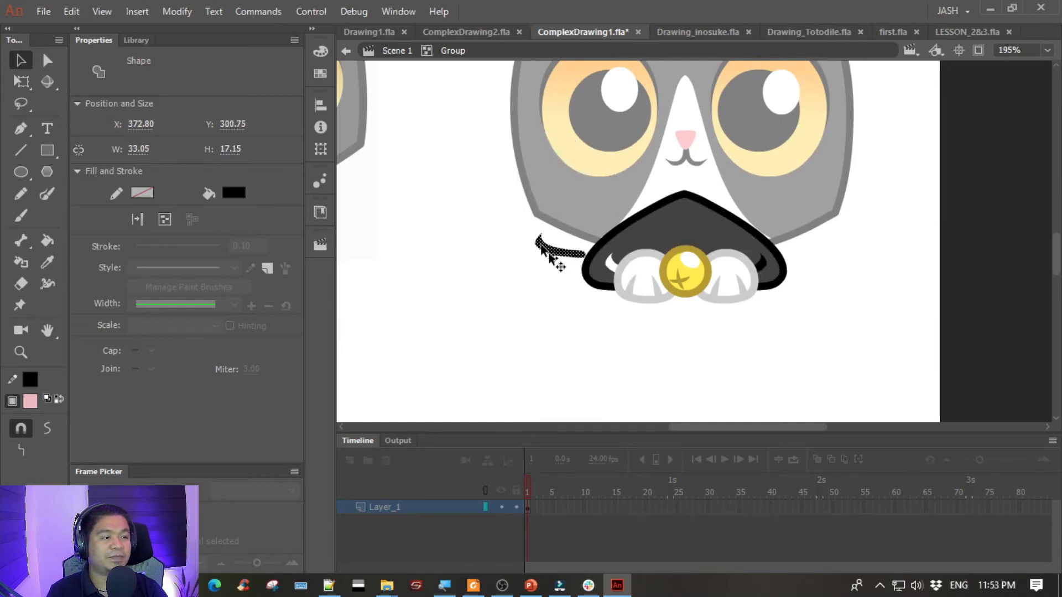
key("ctrl+z")
- Exit the body group and save ComplexDrawing1.fla
double_click(674, 340)
scroll(500, 336, "up", 4)
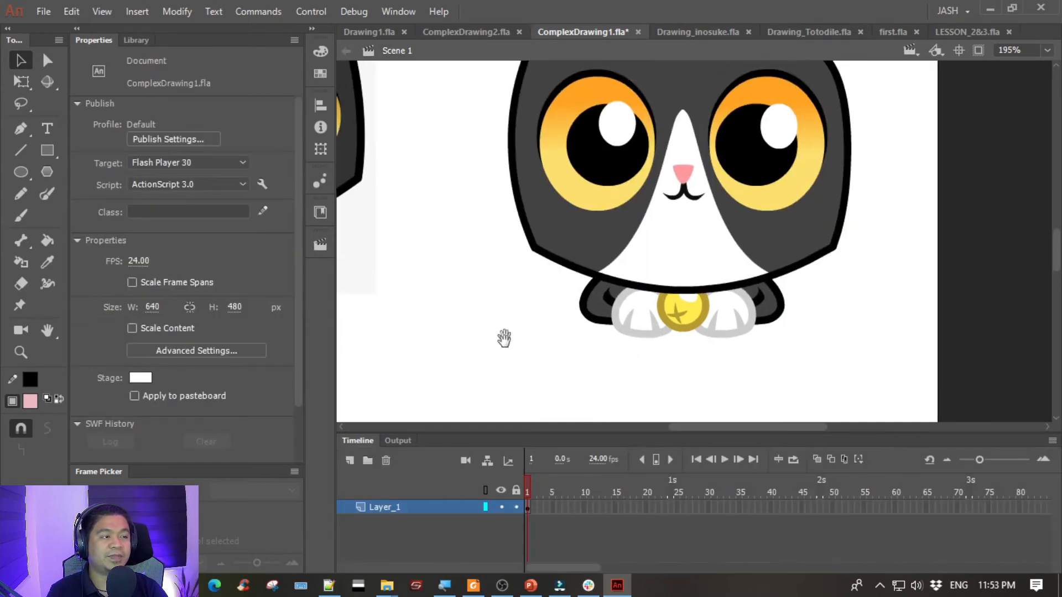
key("ctrl+s")
left_click_drag(464, 145, 392, 164)
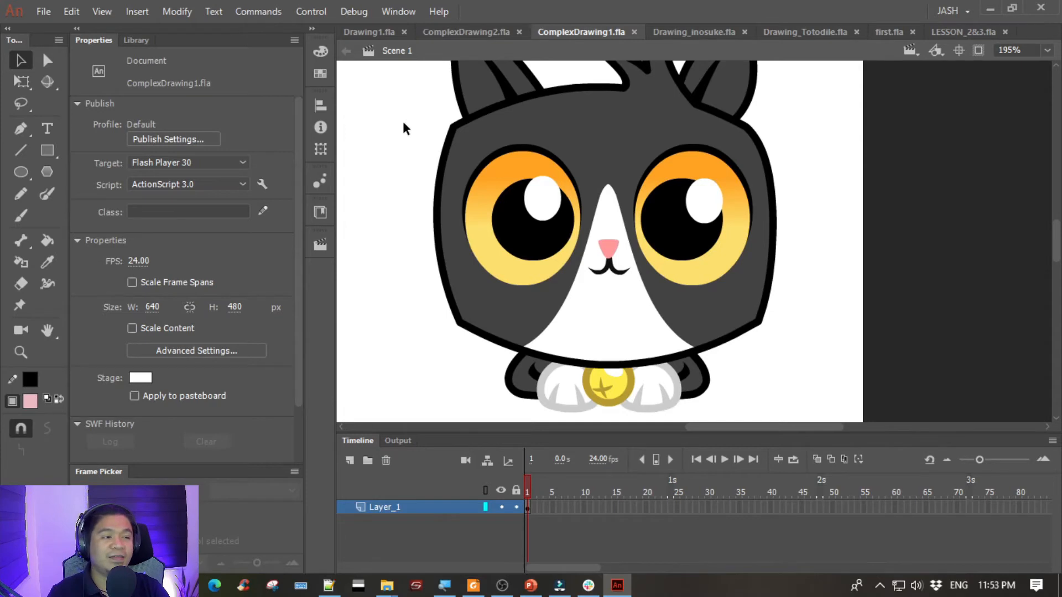
- Switch to ComplexDrawing2.fla and examine the blue character on its Traced and reference layers
left_click(456, 32)
mouse_move(546, 161)
left_mouse_down()
mouse_move(383, 131)
mouse_move(372, 158)
mouse_move(460, 180)
mouse_move(540, 132)
mouse_move(477, 158)
left_mouse_up()
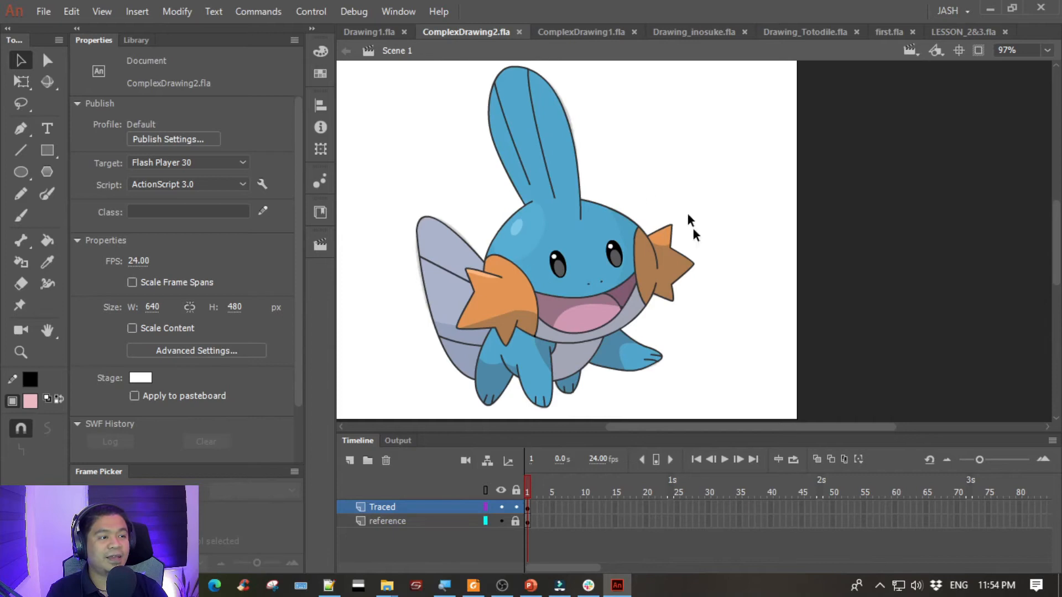
mouse_move(449, 148)
left_mouse_down()
mouse_move(675, 135)
mouse_move(628, 151)
mouse_move(407, 161)
mouse_move(428, 177)
left_mouse_up()
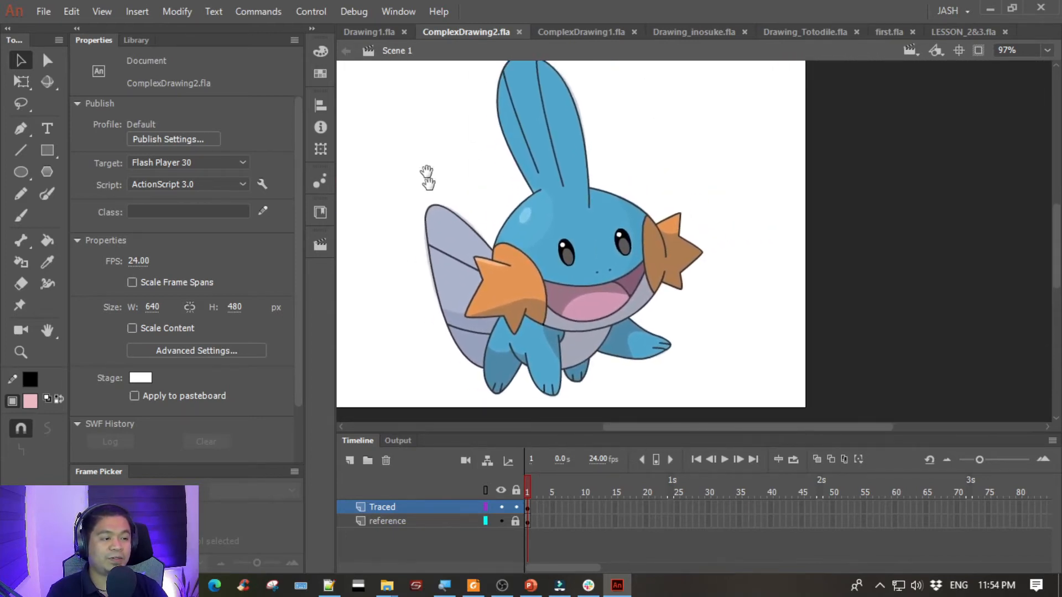
left_click(430, 521)
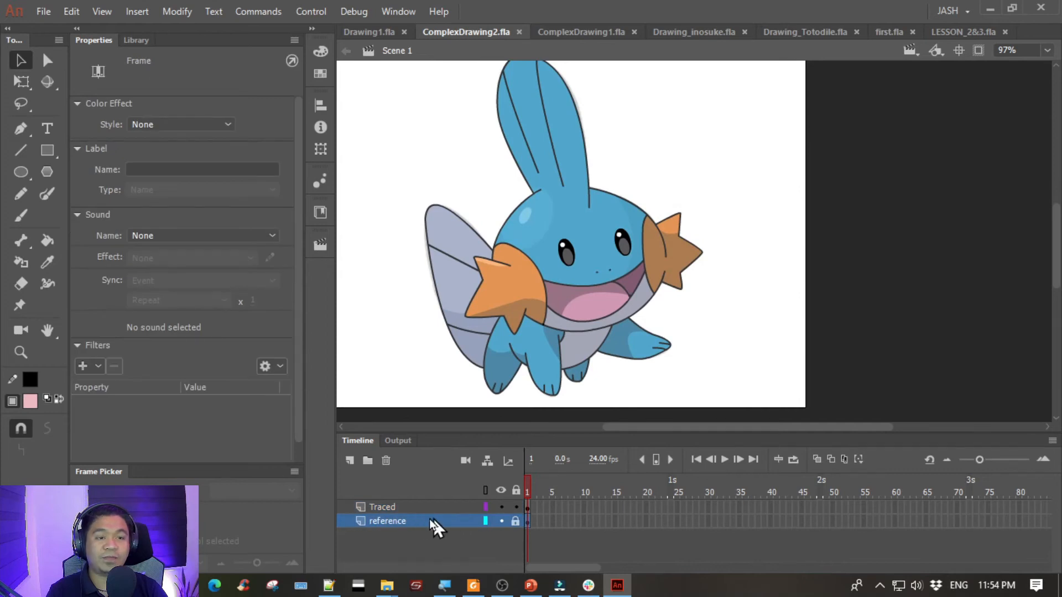
left_click(426, 509)
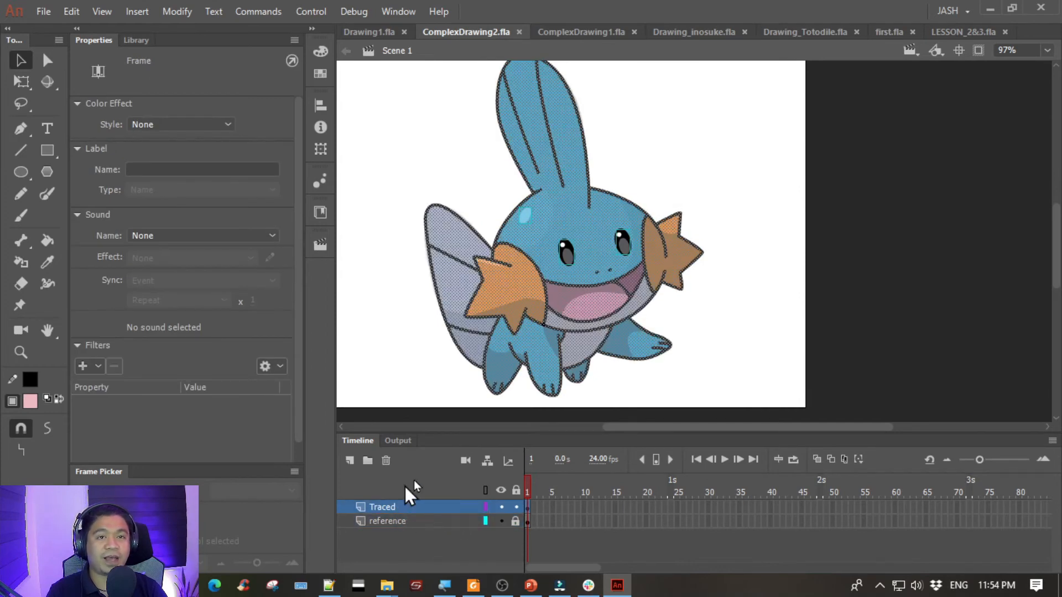
left_click(391, 292)
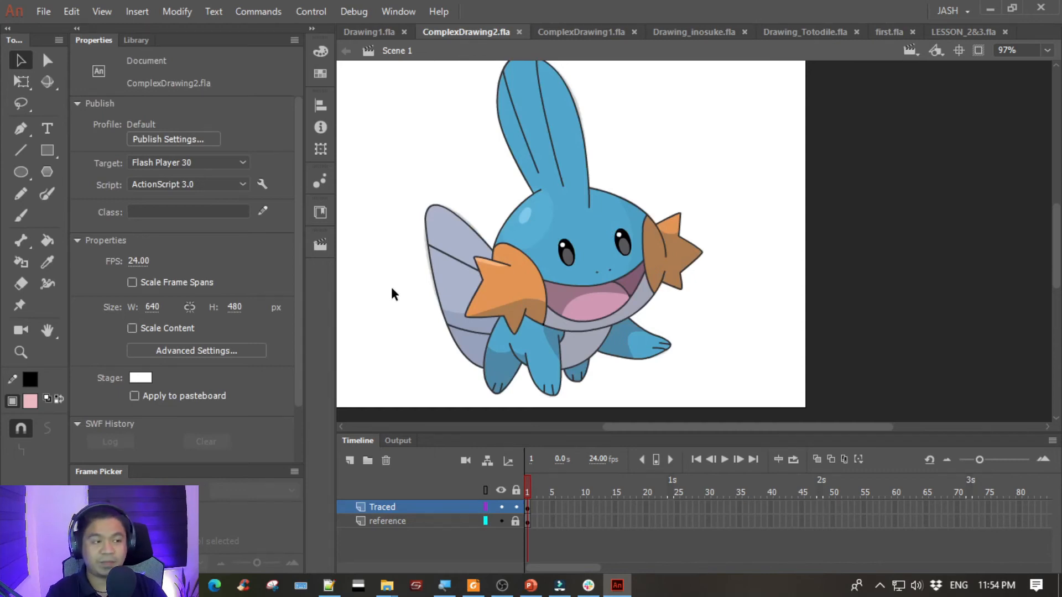
- Create a Standard 640 x 480 ActionScript 3.0 document and place it directly after Drawing1.fla in the document order
key("ctrl+Return")
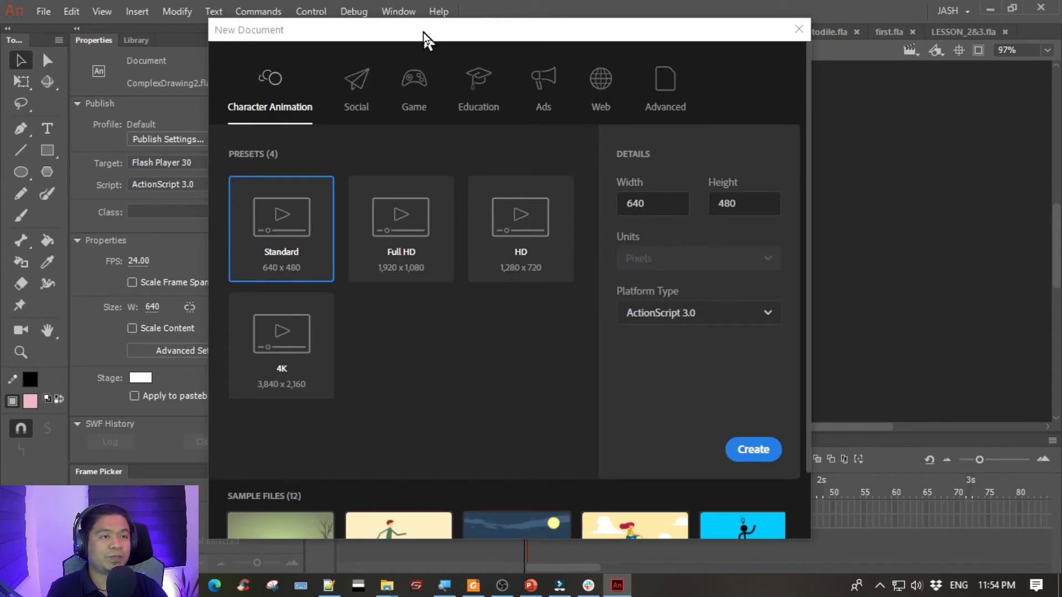
left_click_drag(445, 34, 563, 44)
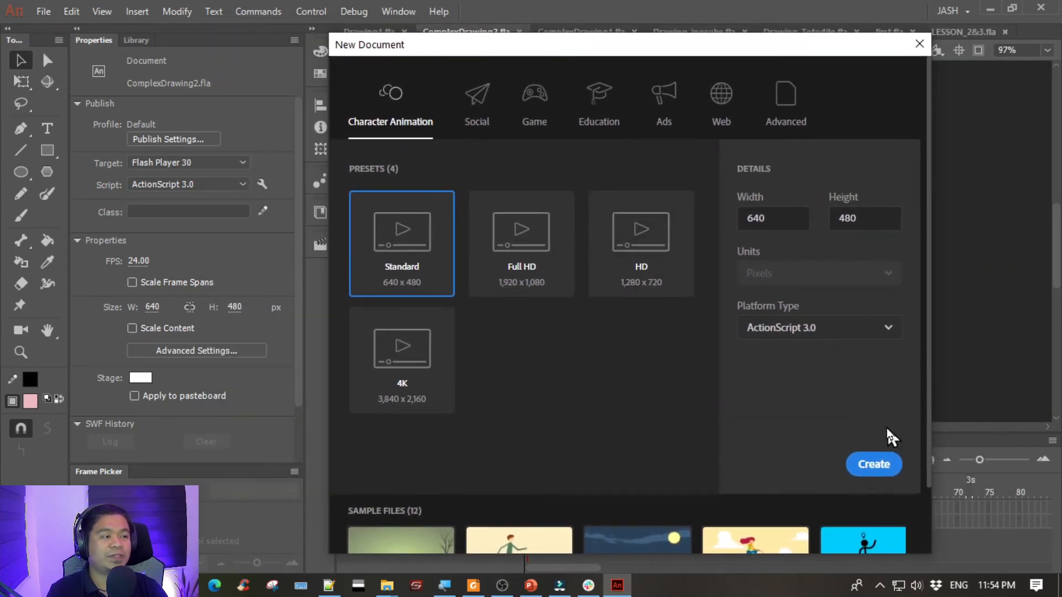
left_click(874, 464)
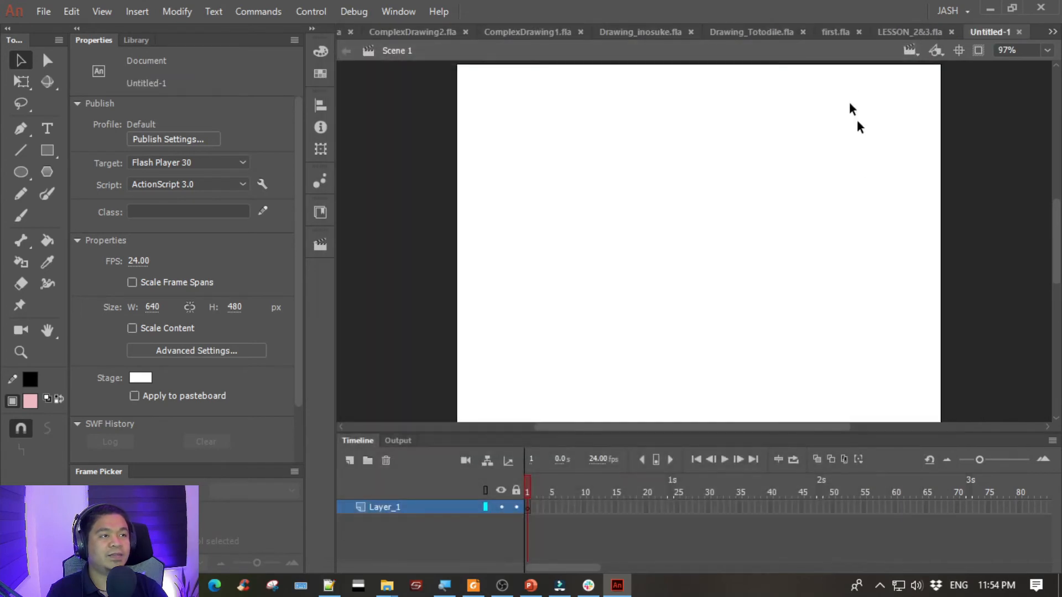
left_click_drag(990, 32, 456, 36)
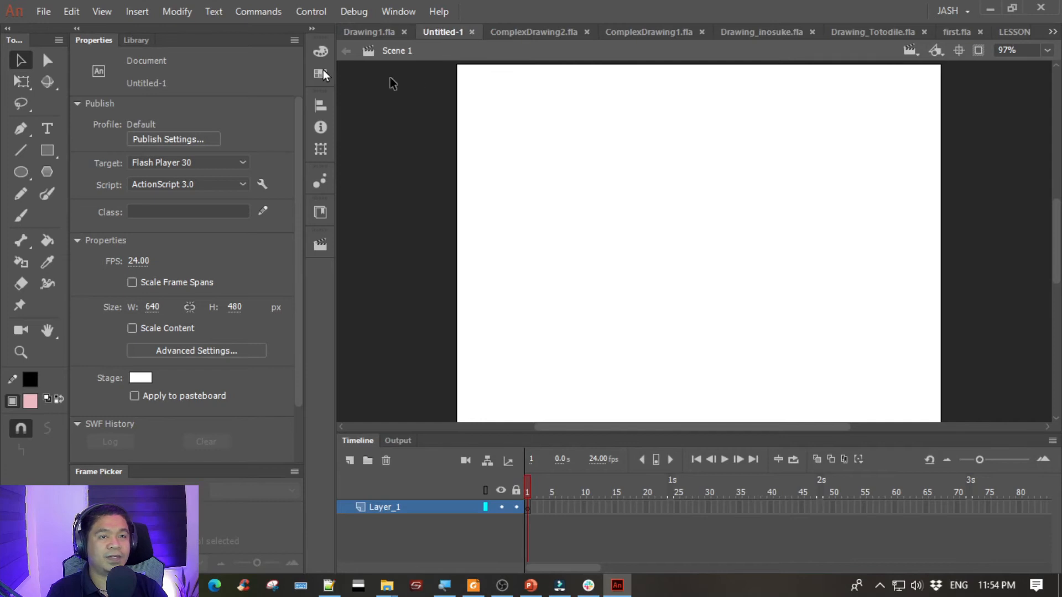
- Save the new document as Drawing2 in the Part 2 Output folder
left_click(43, 12)
left_click(88, 166)
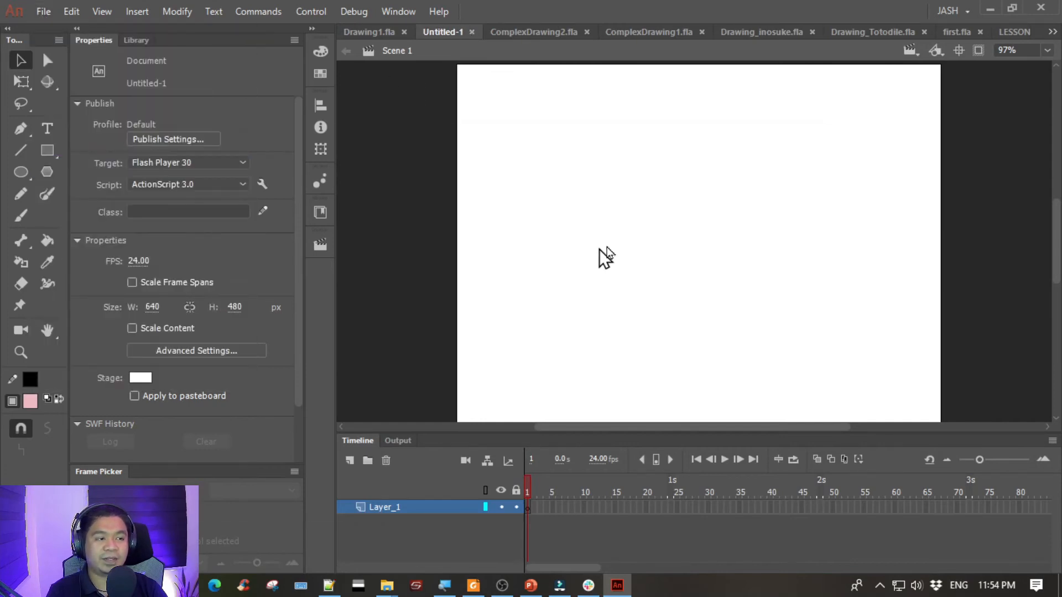
type("Drawing2")
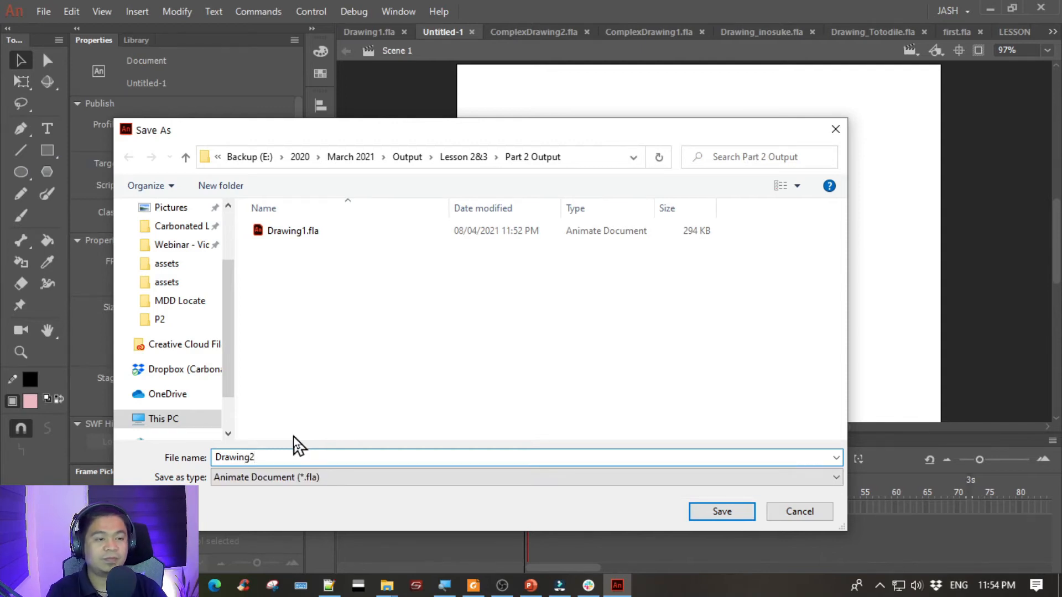
key("Return")
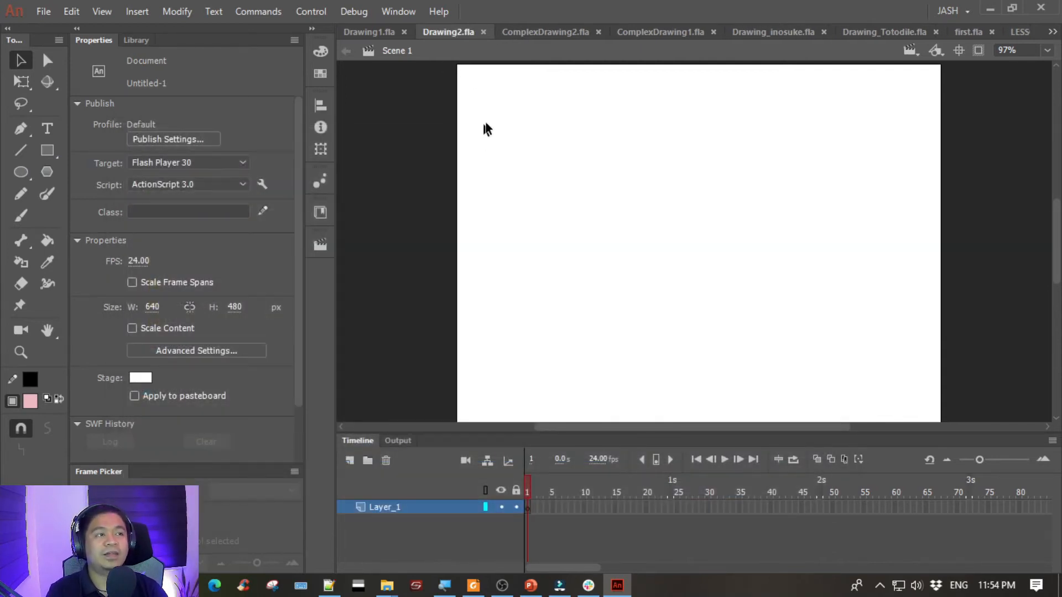
- Return to ComplexDrawing2.fla, lock and hide the Traced layer, and unlock the reference layer
left_click(525, 32)
mouse_move(534, 213)
left_mouse_down()
mouse_move(597, 218)
mouse_move(559, 201)
mouse_move(626, 195)
left_mouse_up()
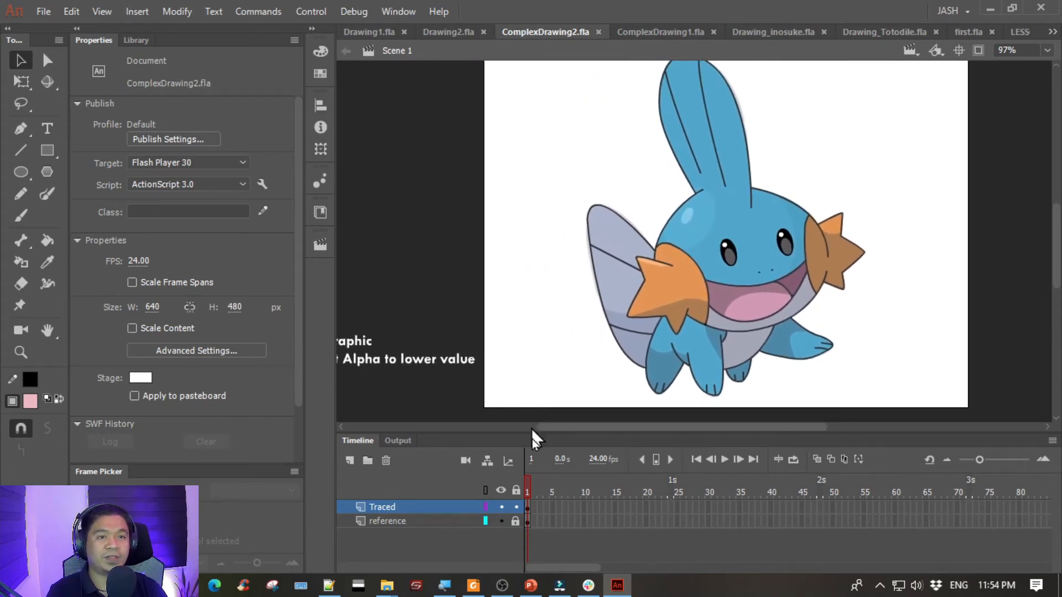
left_click(516, 507)
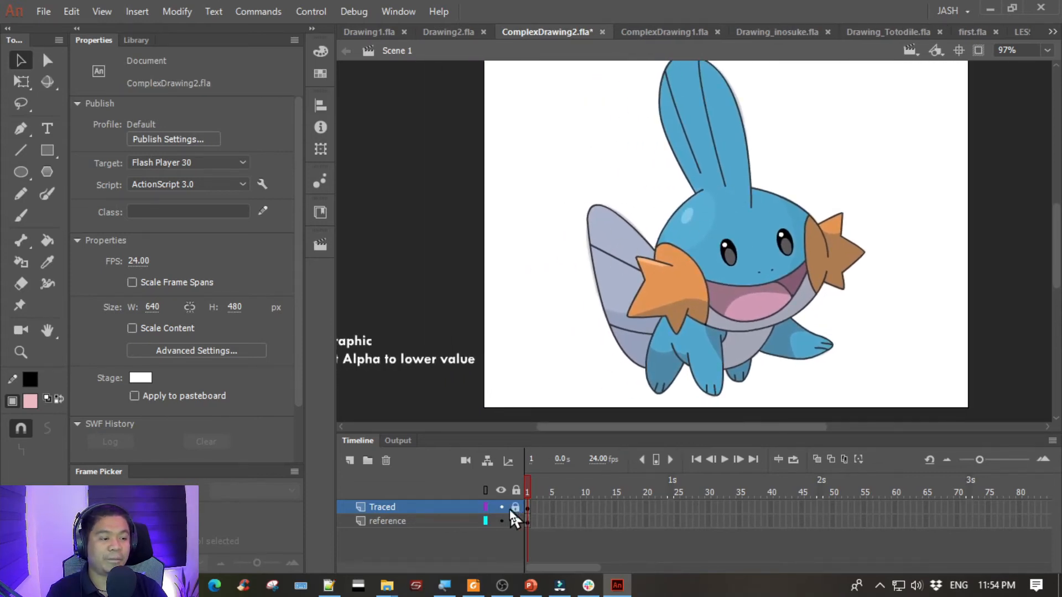
left_click(501, 507)
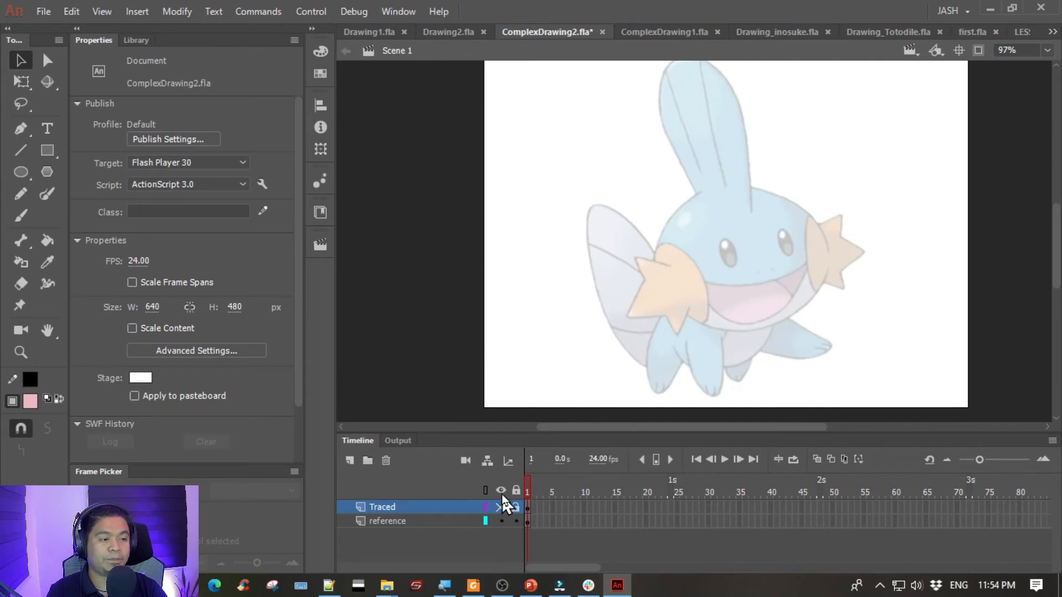
left_click_drag(455, 324, 355, 328)
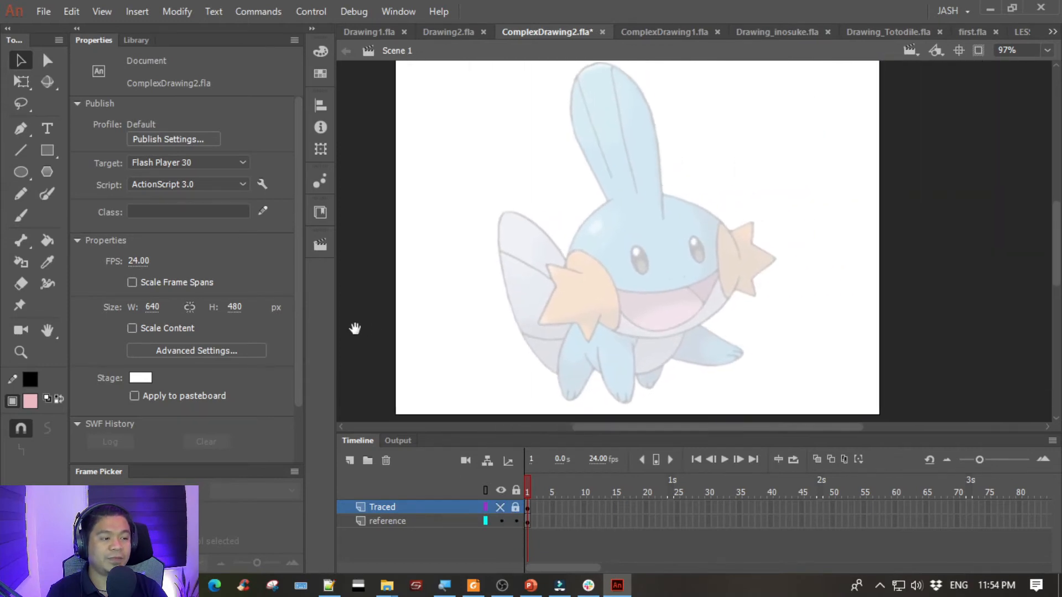
- Select the reference layer's graphic symbol, raise its alpha to 100%, and lower it again to fade the image
left_click(407, 520)
left_click_drag(626, 268, 501, 258)
key("ctrl+z")
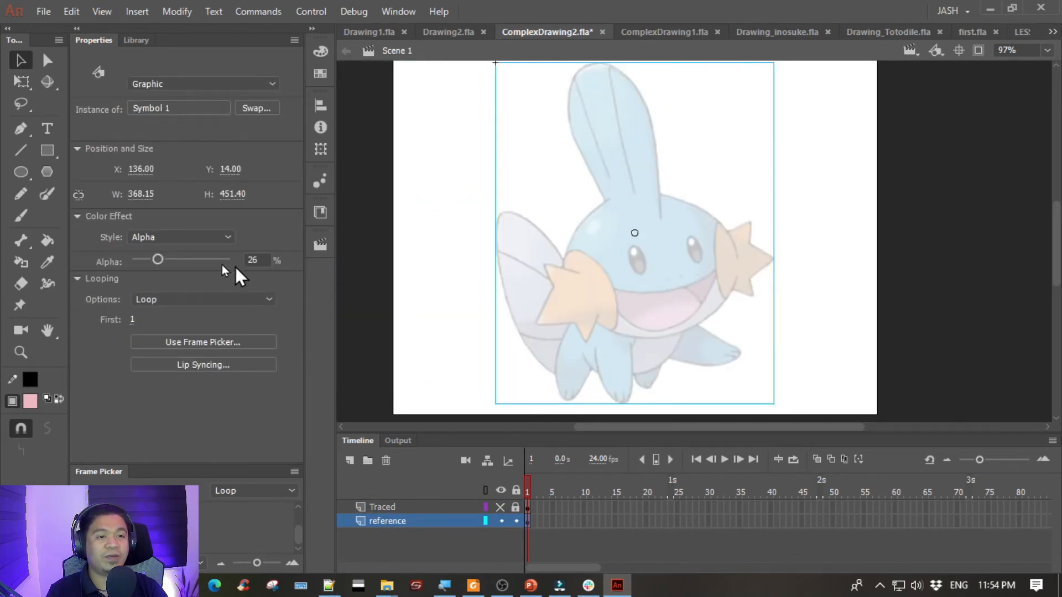
left_click_drag(159, 260, 301, 263)
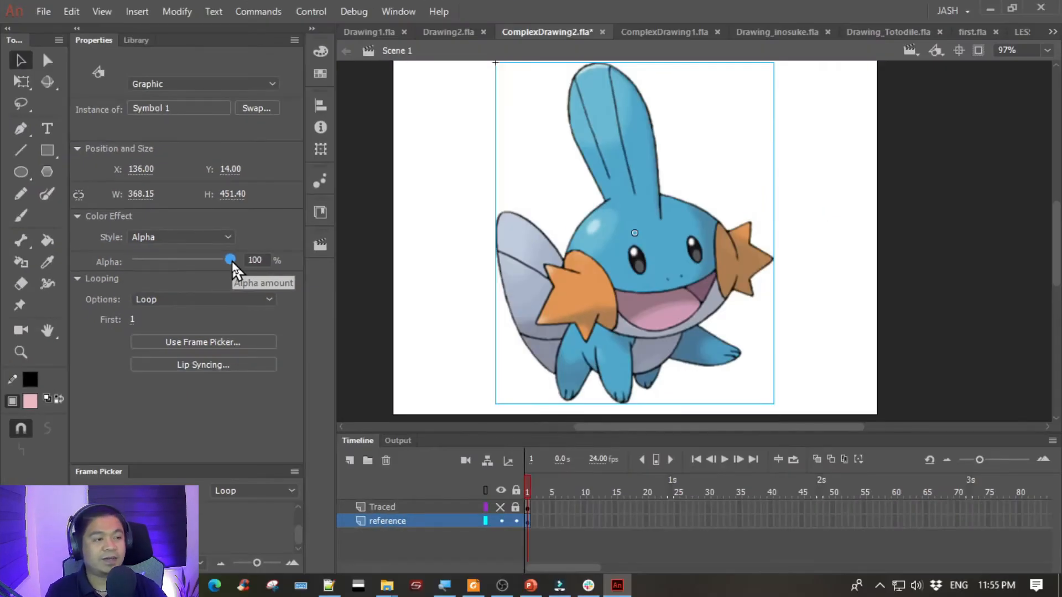
left_click_drag(232, 259, 173, 261)
left_click_drag(163, 261, 158, 262)
- Lock and hide the reference layer, and show and unlock the Traced layer
left_click(515, 521)
left_click(500, 521)
left_click(501, 507)
left_click(459, 345)
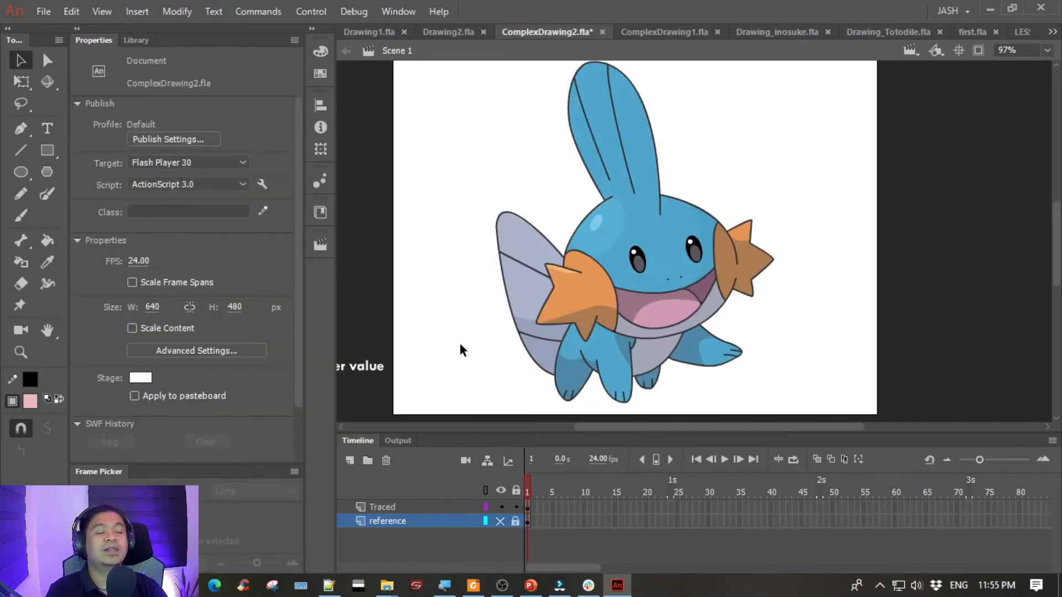
- Select the Traced layer's contents, deselect them, and examine the fading instructions beside the stage
left_click(421, 507)
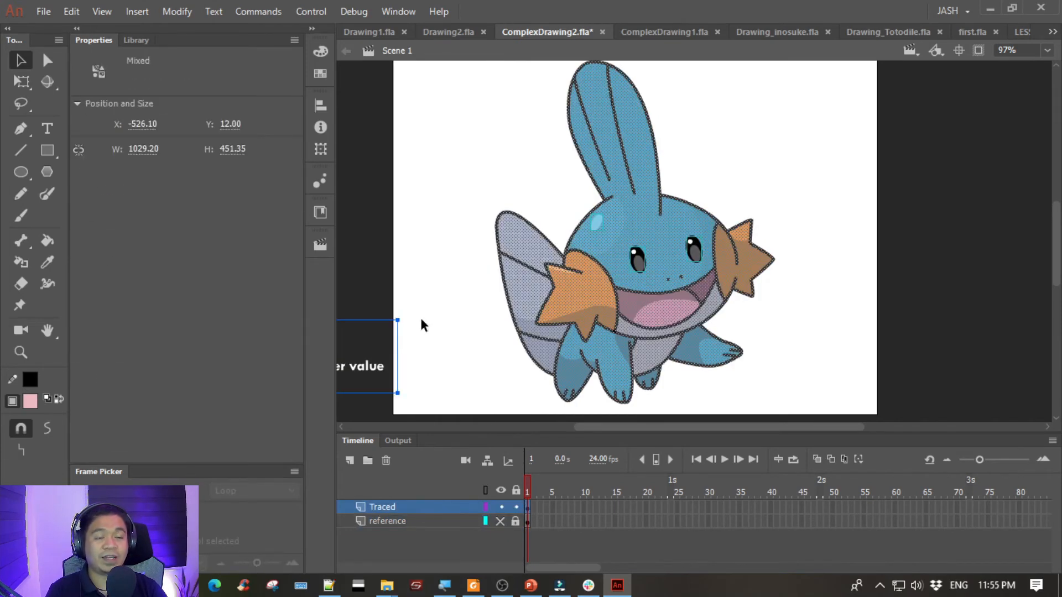
left_click(429, 235)
mouse_move(429, 234)
left_mouse_down()
mouse_move(616, 227)
mouse_move(773, 237)
mouse_move(699, 234)
mouse_move(619, 265)
mouse_move(636, 273)
mouse_move(602, 266)
left_mouse_up()
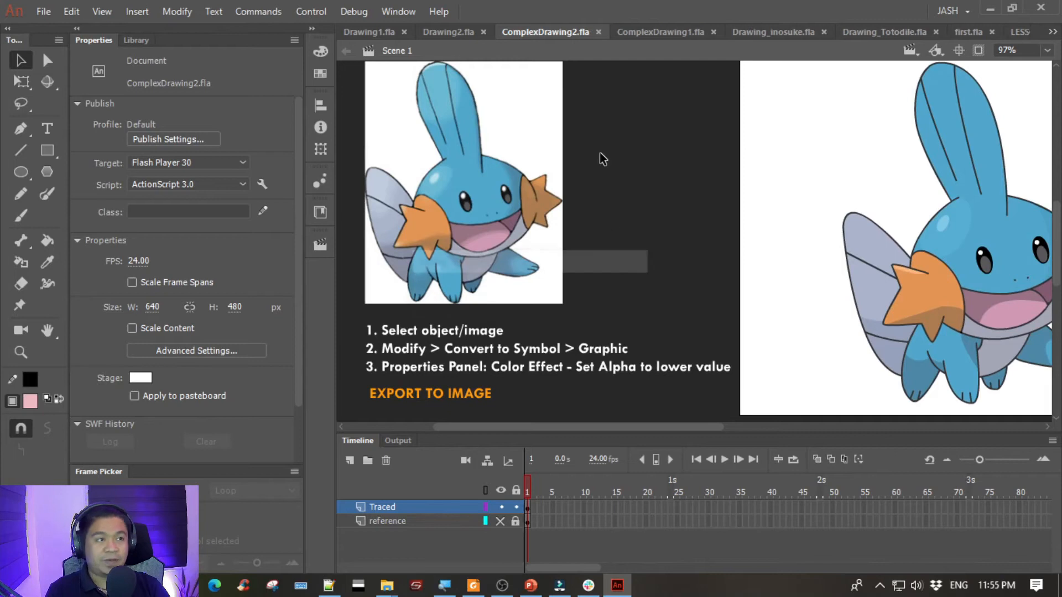
- Return to Drawing2.fla and import mudkip.jpg from the Act1 resource folder onto the stage
left_click(462, 29)
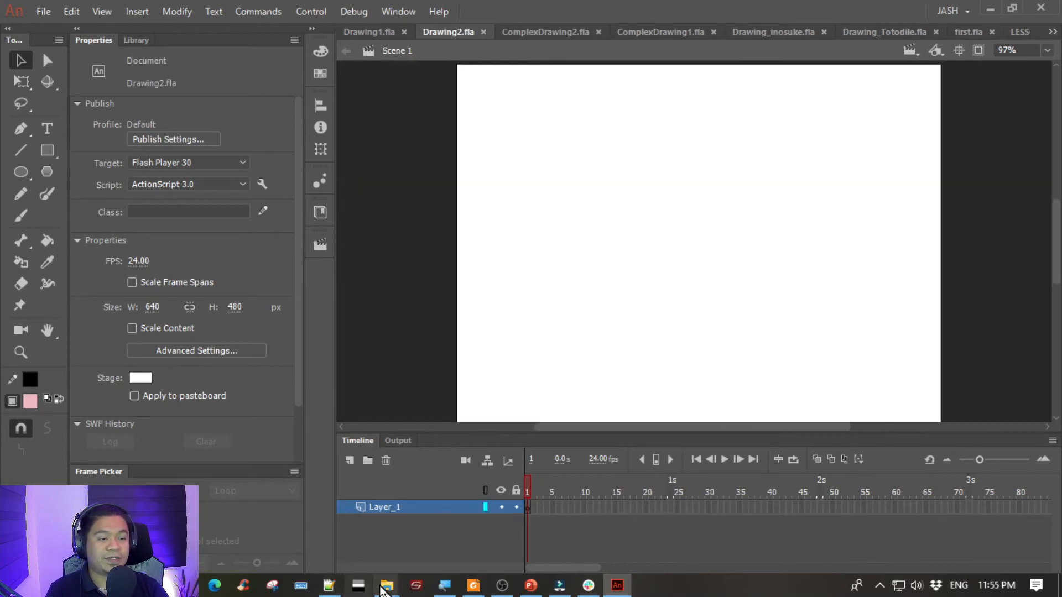
mouse_move(386, 585)
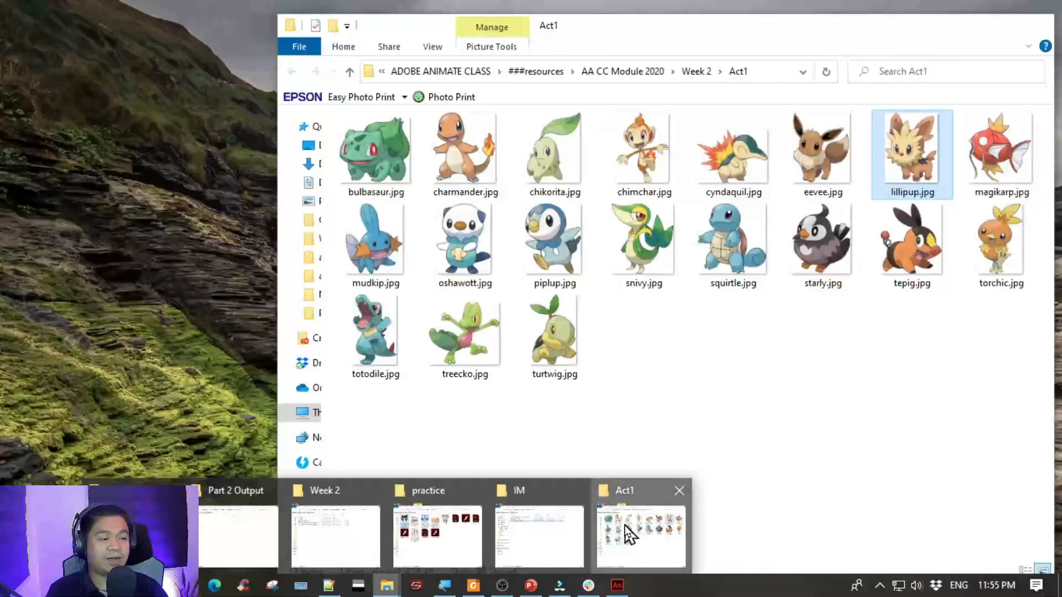
left_click(625, 526)
left_click(412, 285)
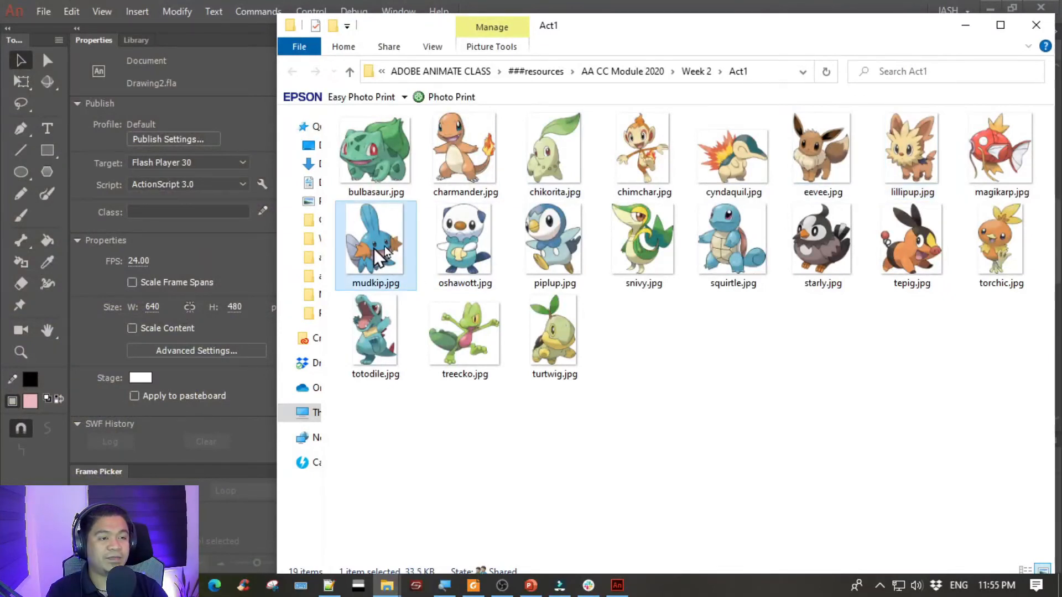
left_click_drag(575, 28, 878, 27)
left_click_drag(677, 249, 404, 227)
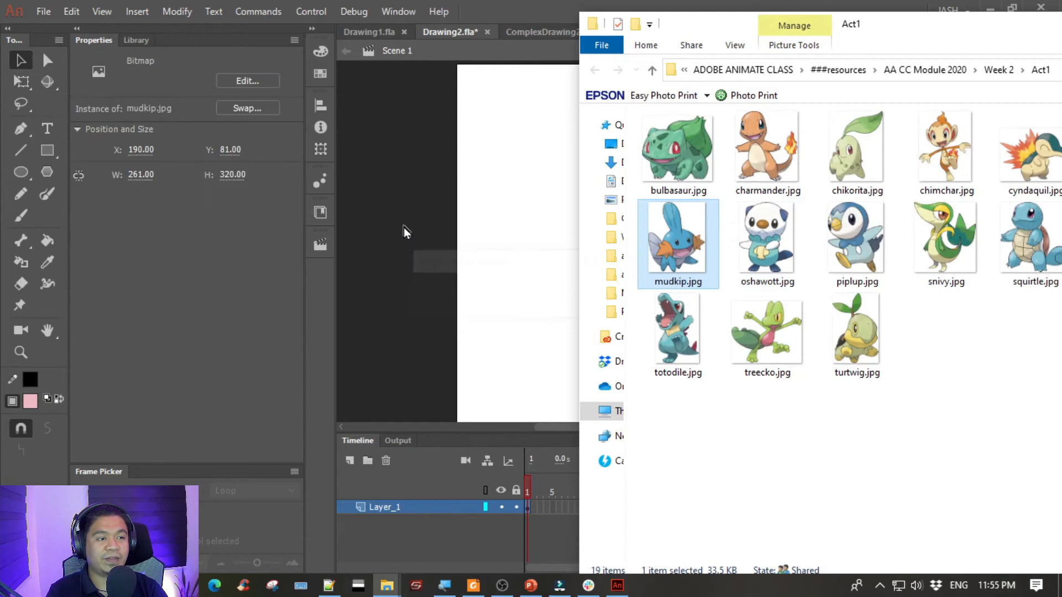
left_click(394, 173)
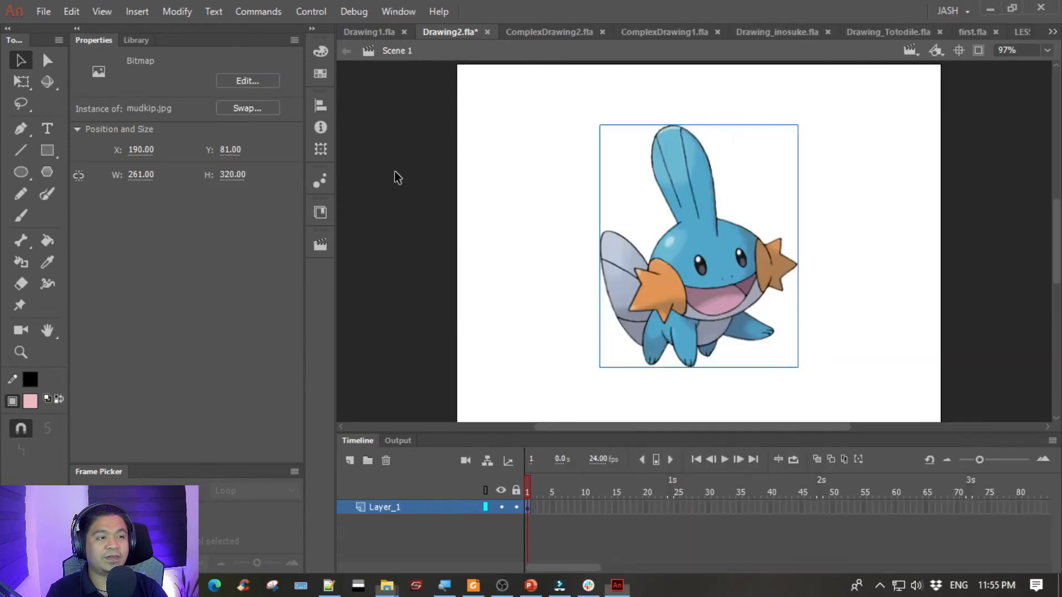
- Enlarge the imported image proportionally to about 375 × 460 px so it nearly fills the stage height, and leave it selected
left_click(738, 272)
key("q")
left_click_drag(799, 367, 859, 422)
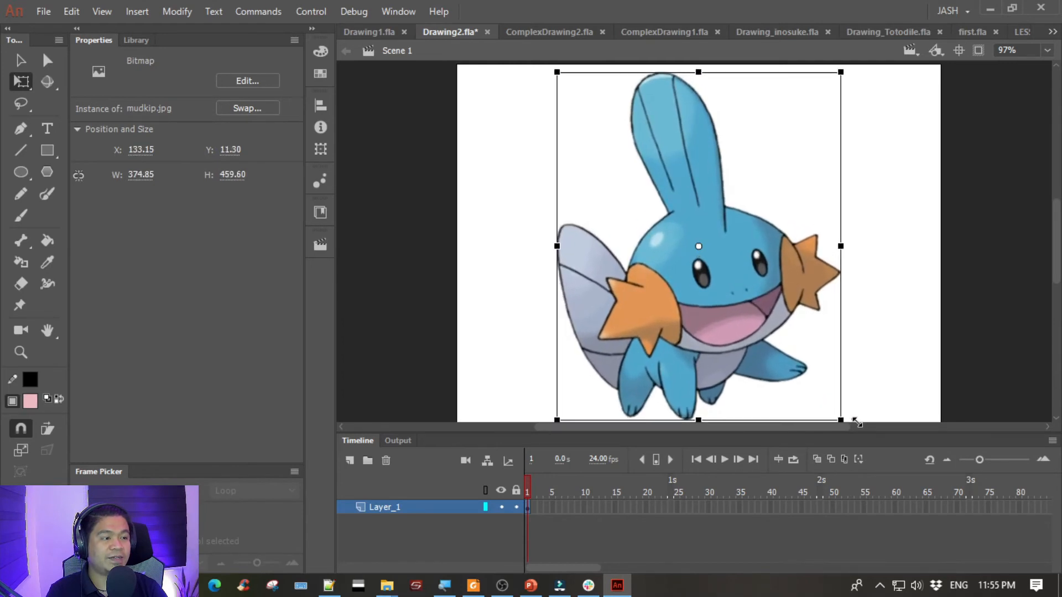
left_click(436, 255)
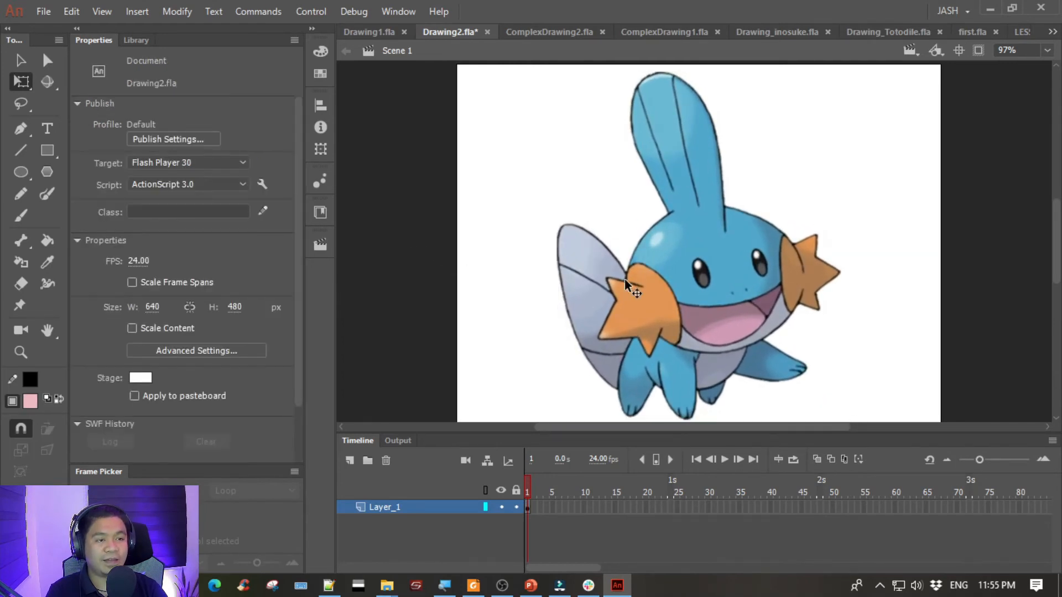
left_click(633, 293)
left_click(20, 59)
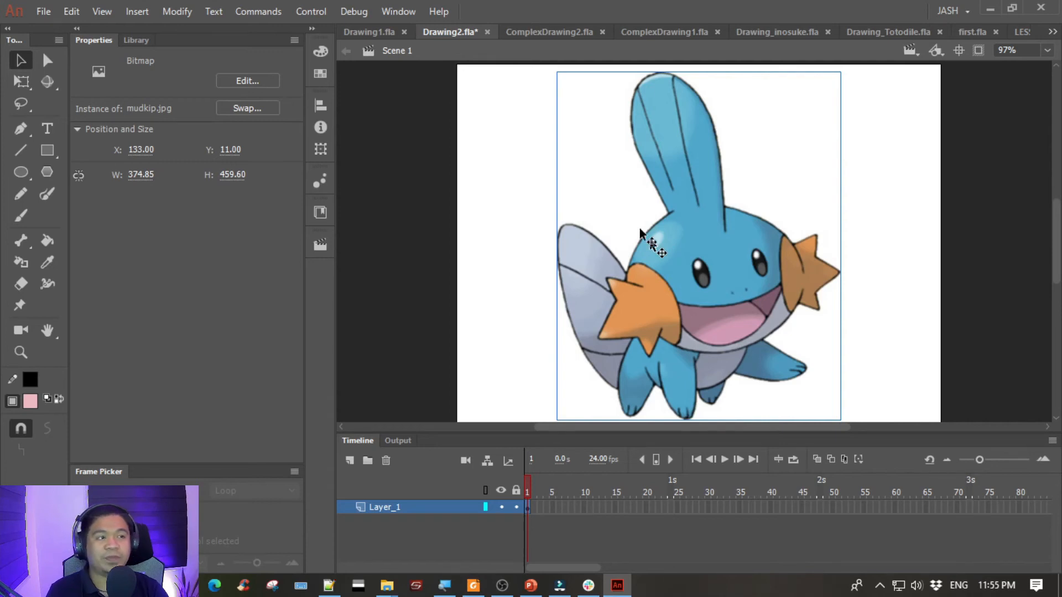
left_click(471, 197)
left_click(709, 257)
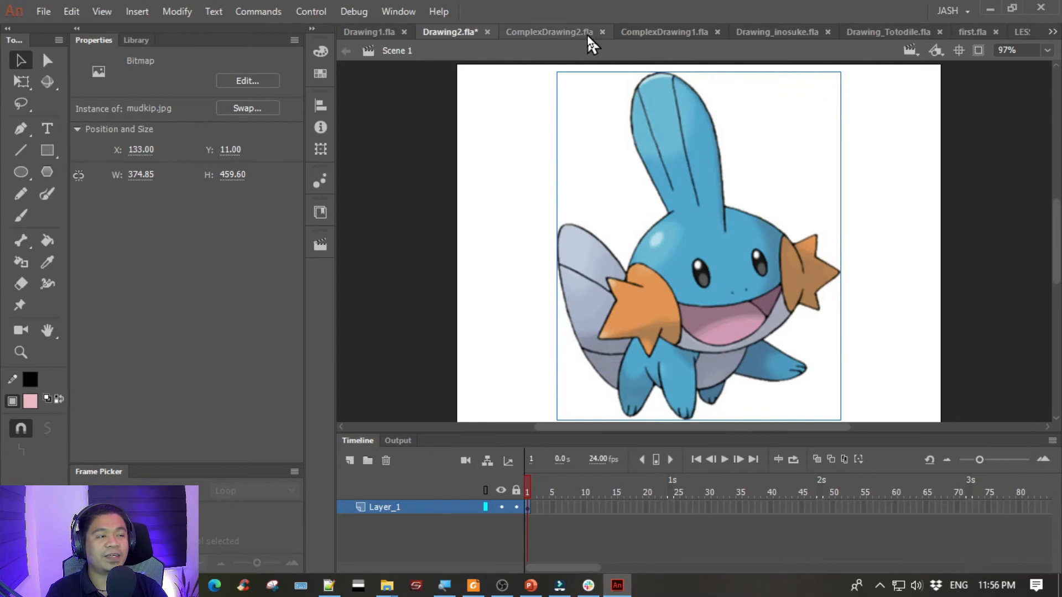
- Review the instructions for symbol conversion and alpha in ComplexDrawing2.fla, and return to Drawing2.fla
left_click(545, 33)
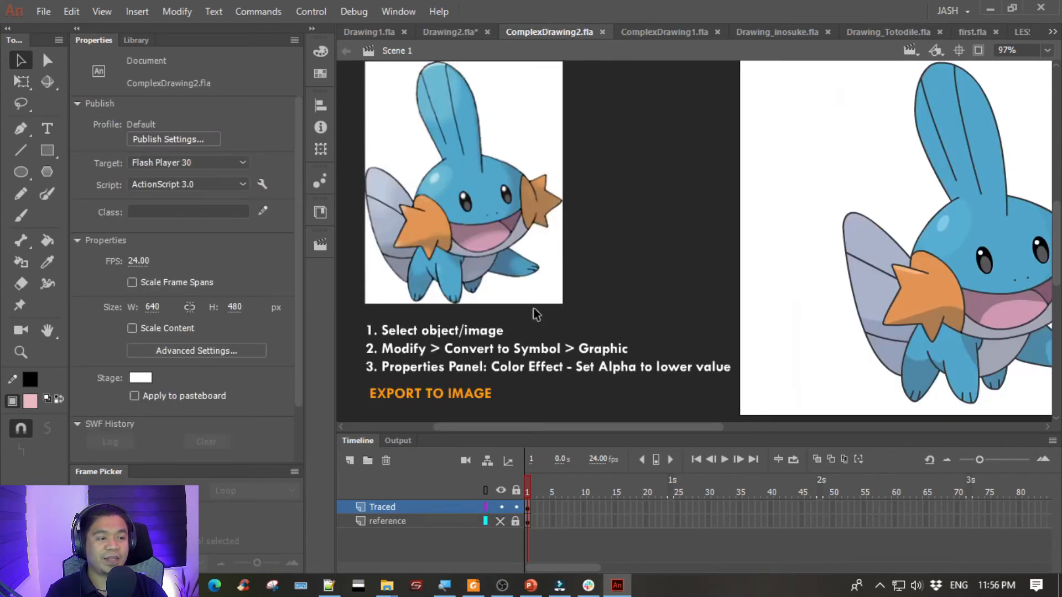
scroll(533, 307, "down", 1)
scroll(533, 307, "left", 1)
left_click(423, 300)
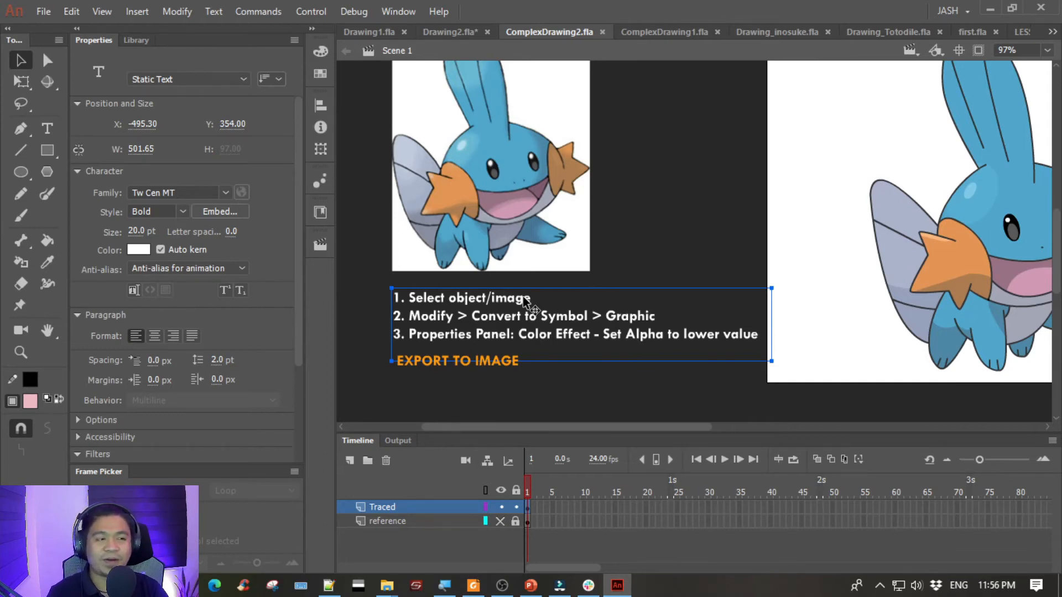
left_click(470, 30)
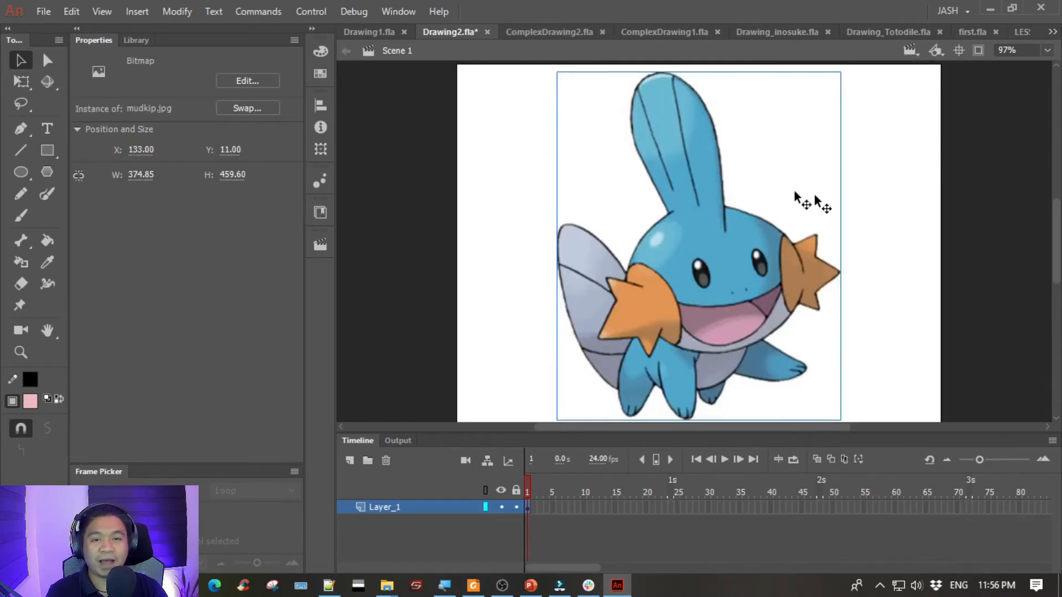
left_click(528, 31)
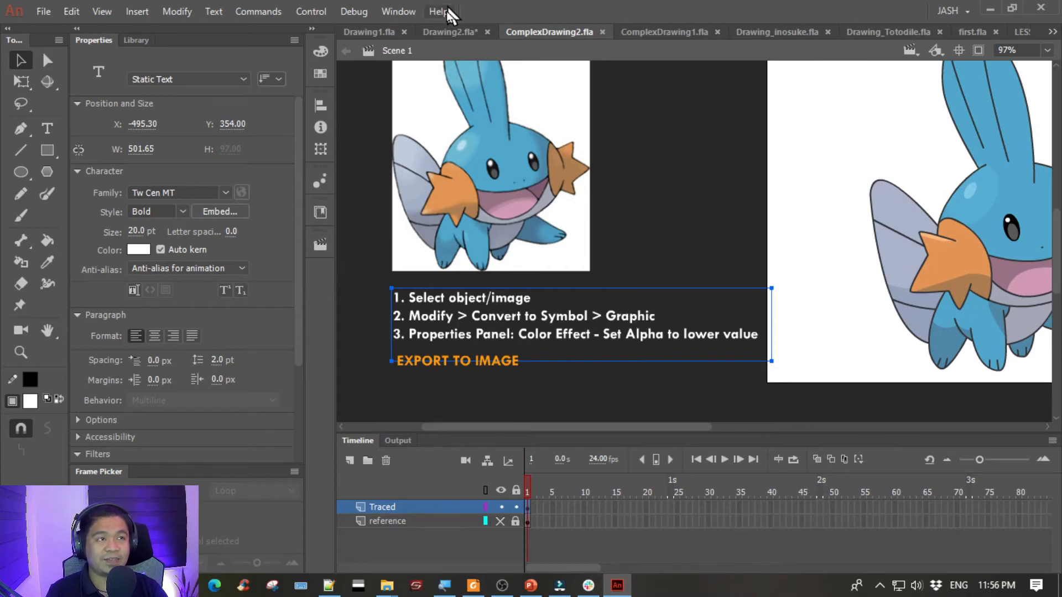
left_click(446, 27)
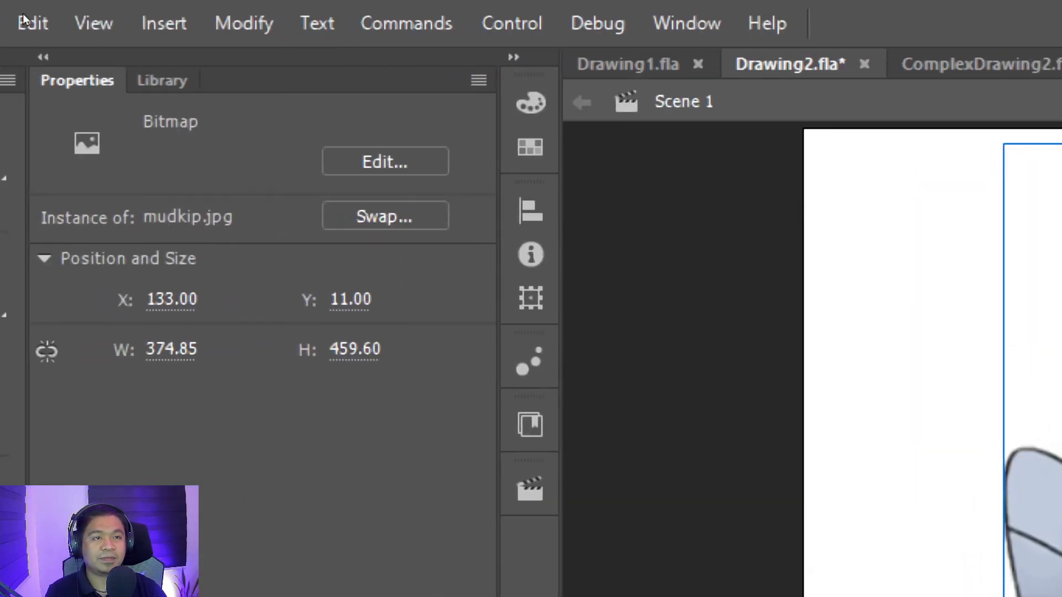
- Convert the selected image to a Graphic symbol named mudkip
left_click(244, 24)
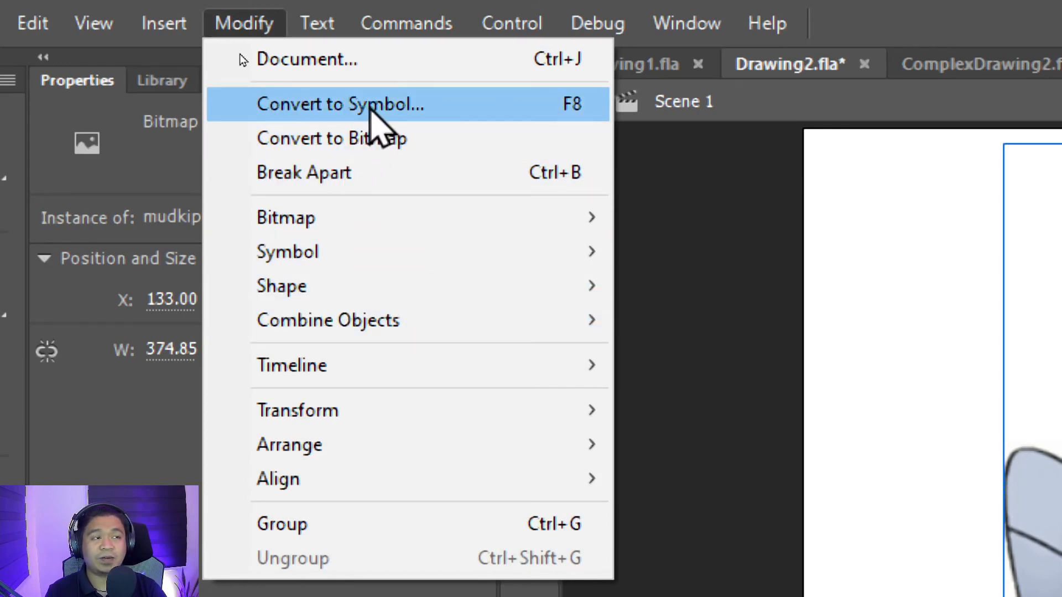
left_click(327, 104)
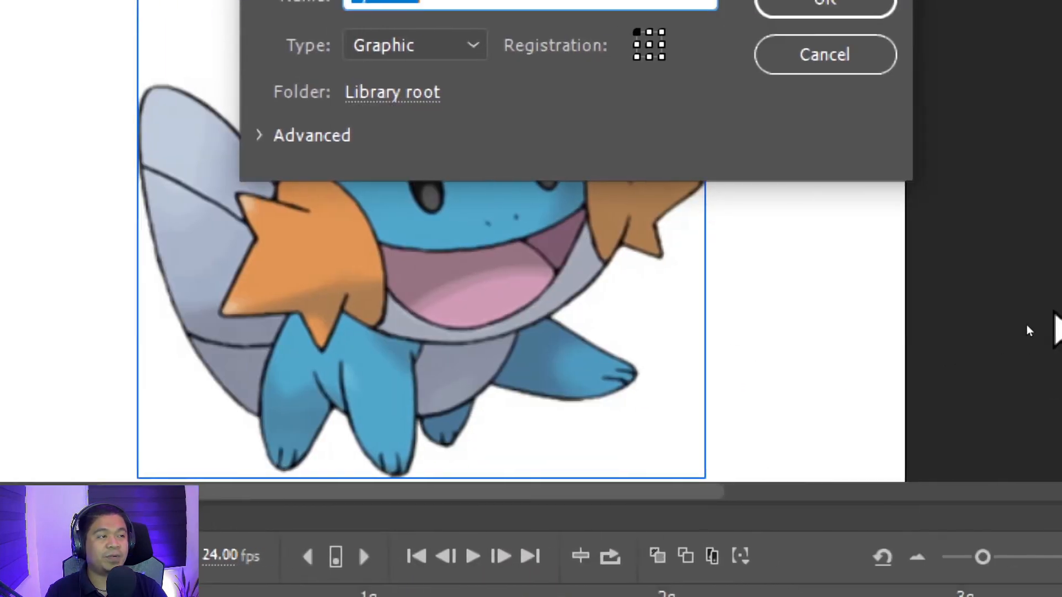
left_click(423, 47)
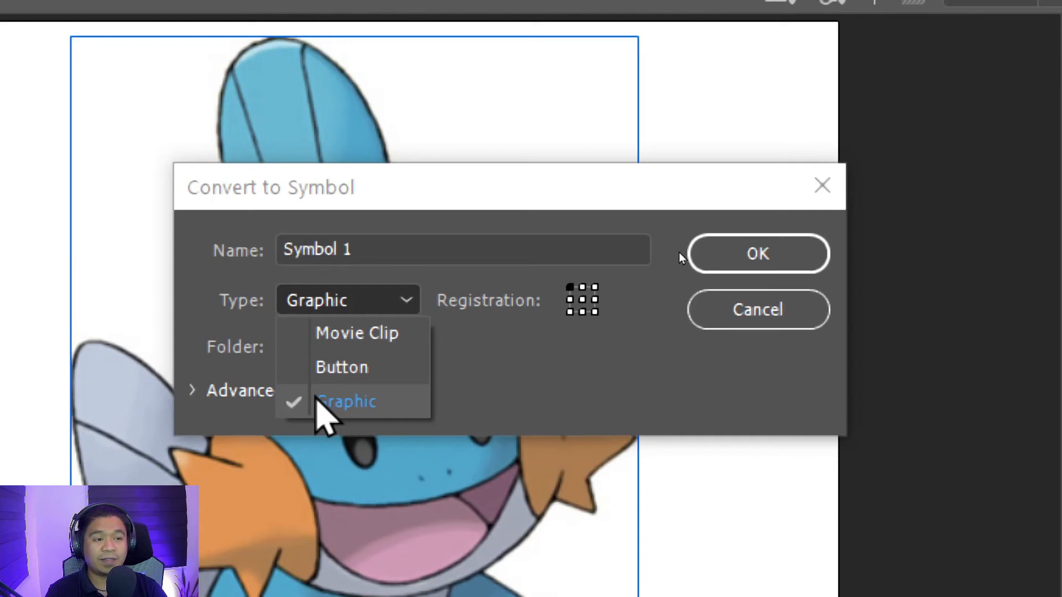
left_click(317, 399)
left_click_drag(390, 243, 219, 242)
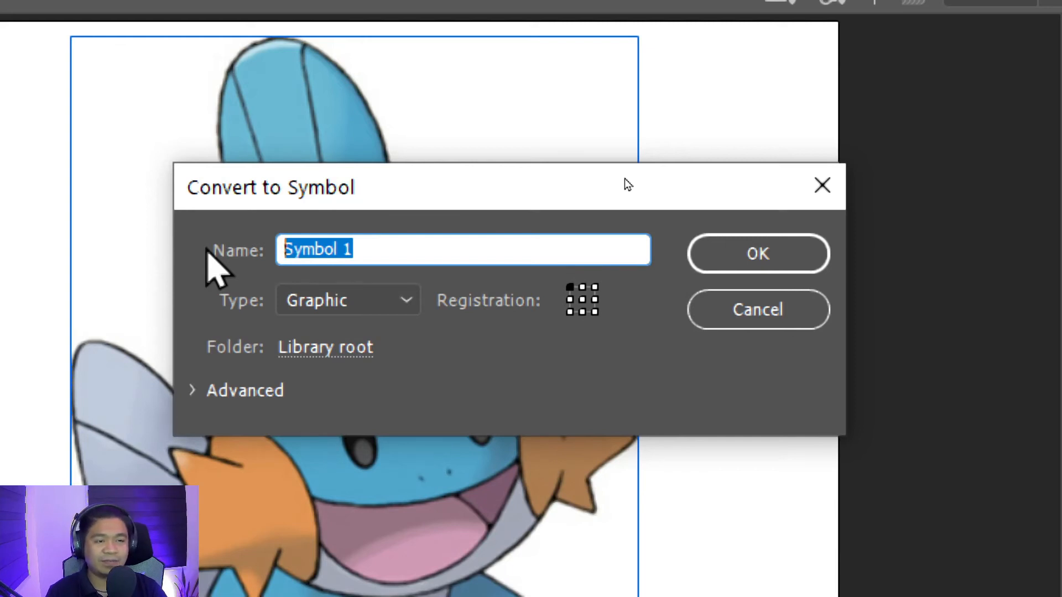
type("asasa")
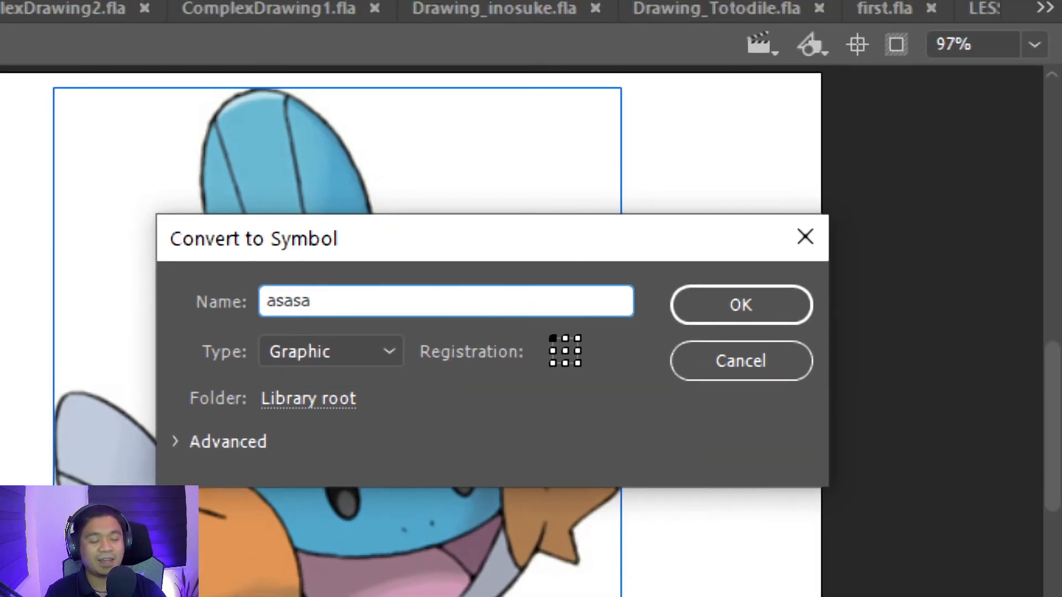
key("ctrl+a")
type("mudki")
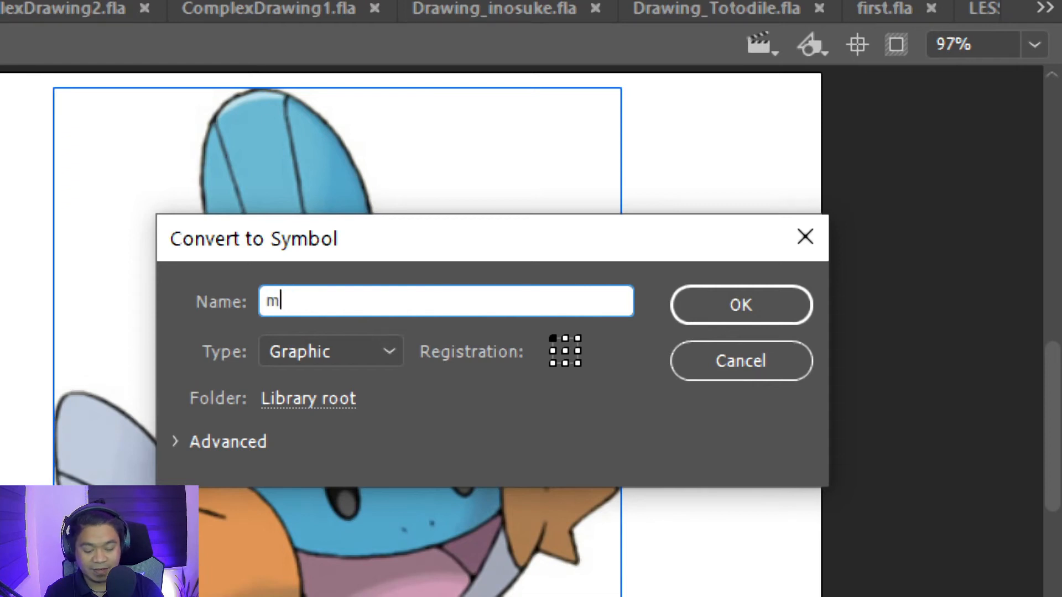
type("p")
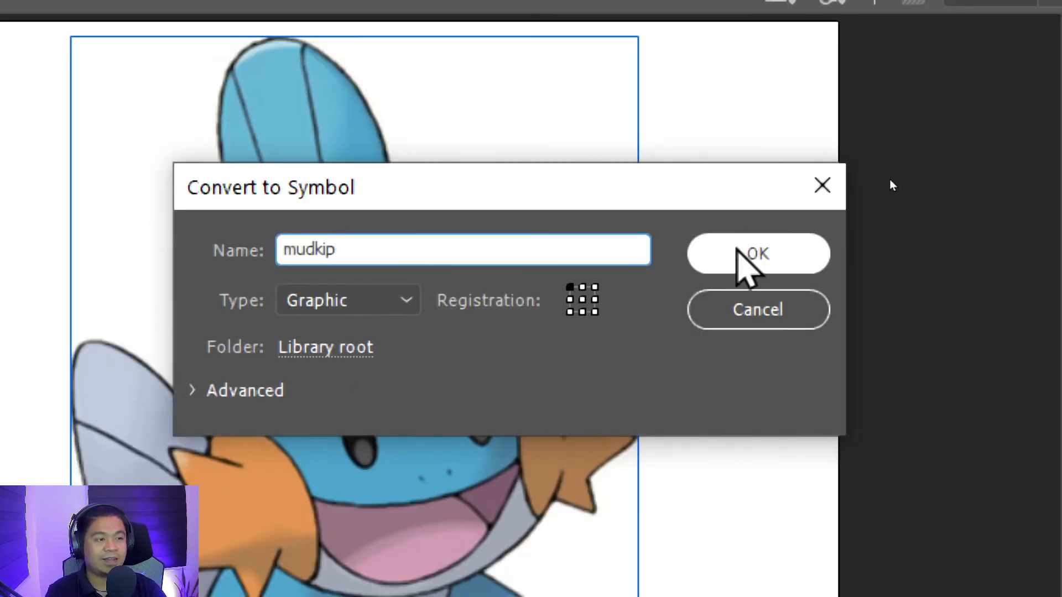
left_click(739, 255)
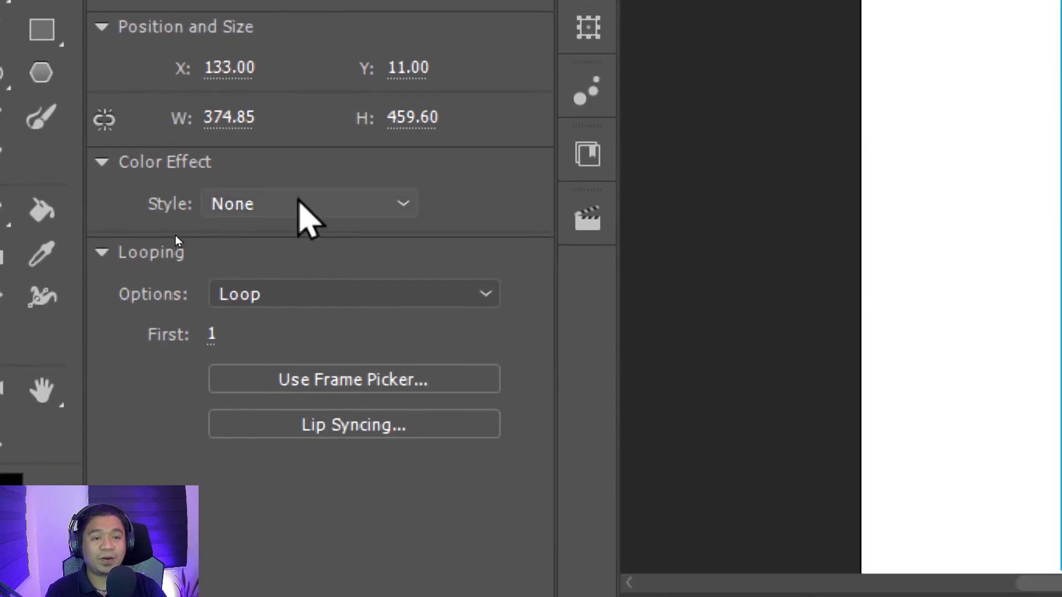
- Apply an Alpha color effect to the mudkip symbol and lower its amount to fade the image for tracing
left_click(300, 203)
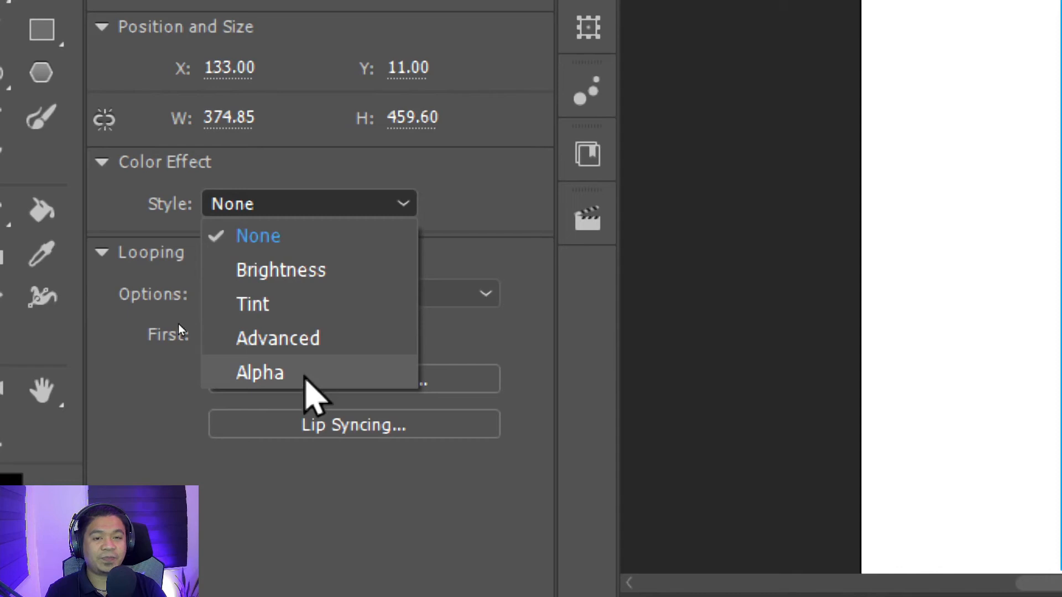
left_click(305, 375)
left_click_drag(261, 249, 446, 256)
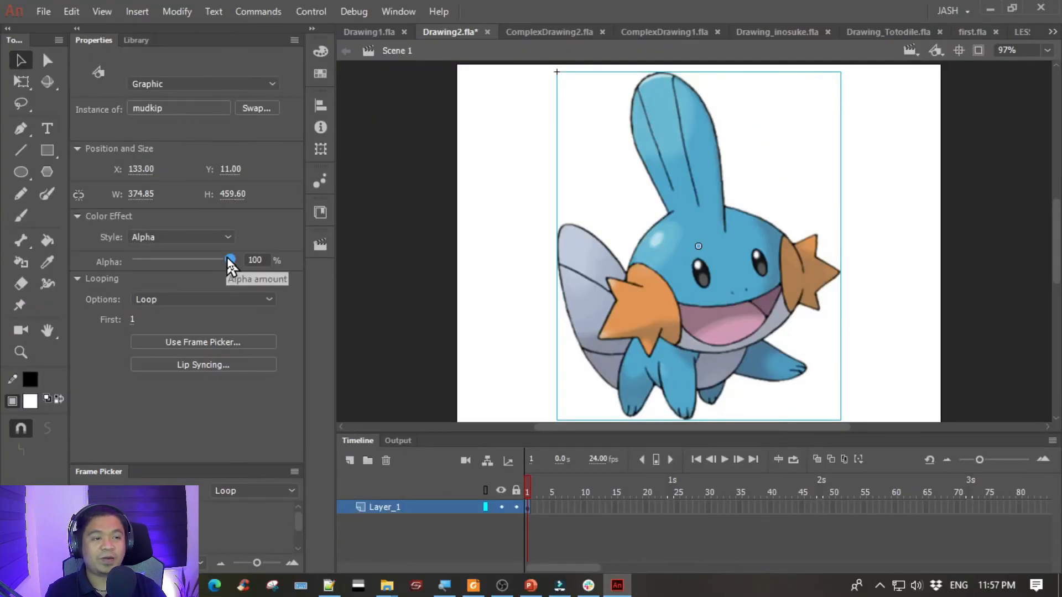
left_click_drag(228, 257, 155, 259)
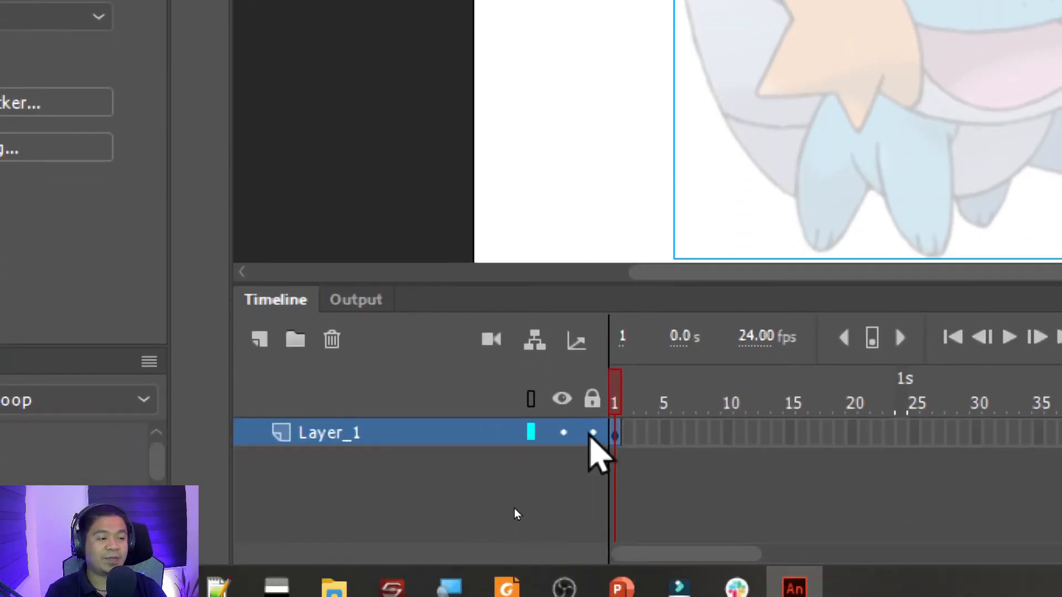
- Lock the layer holding the faded image and try to move the image on the stage
left_click(592, 432)
left_click_drag(901, 131, 701, 252)
left_click_drag(768, 172, 776, 289)
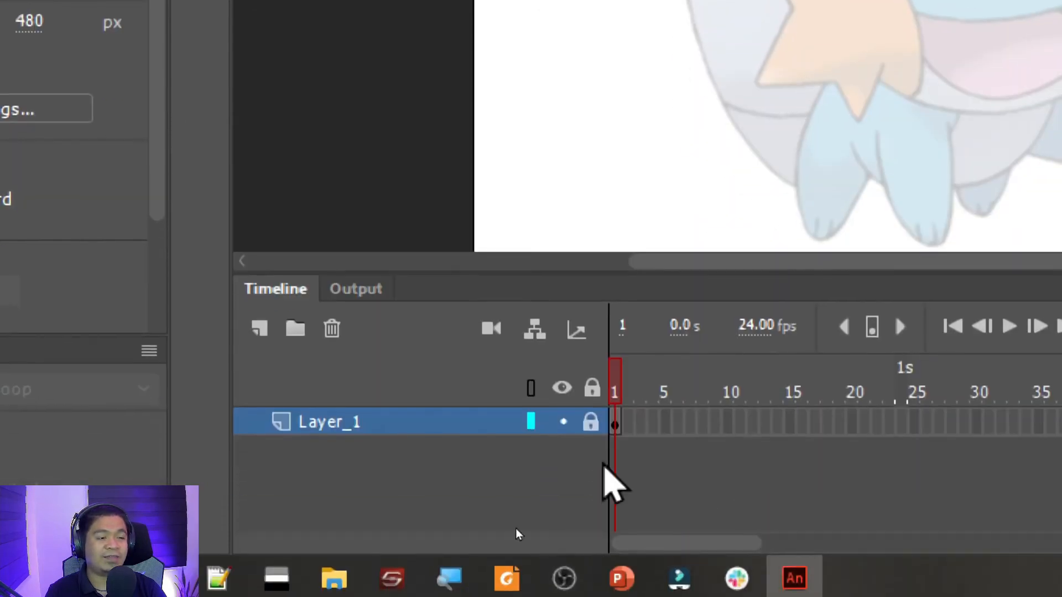
- Rename the locked layer as reference_image and deselect its frame
double_click(334, 421)
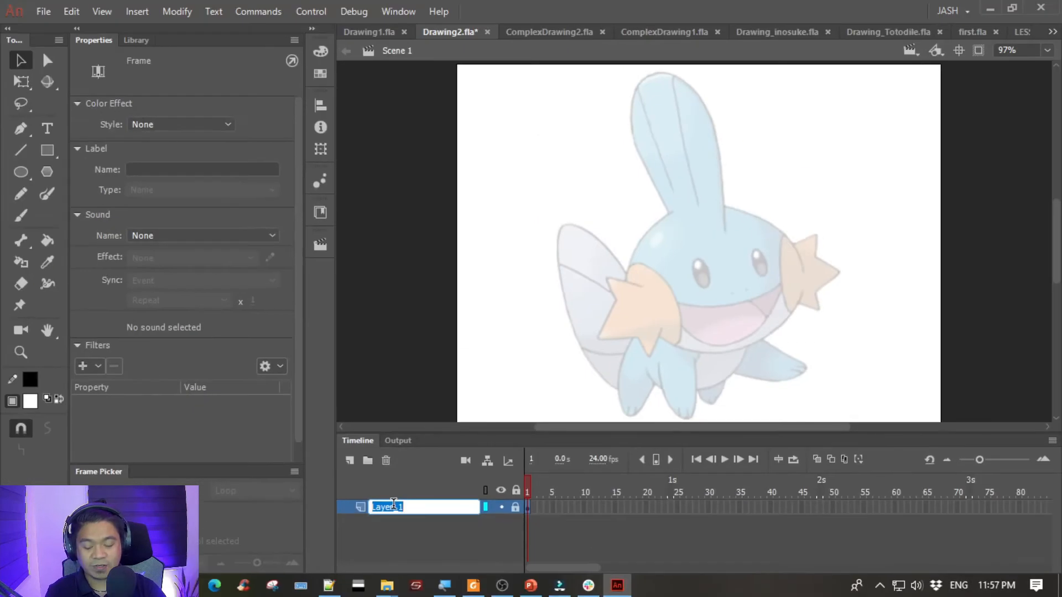
type("ref")
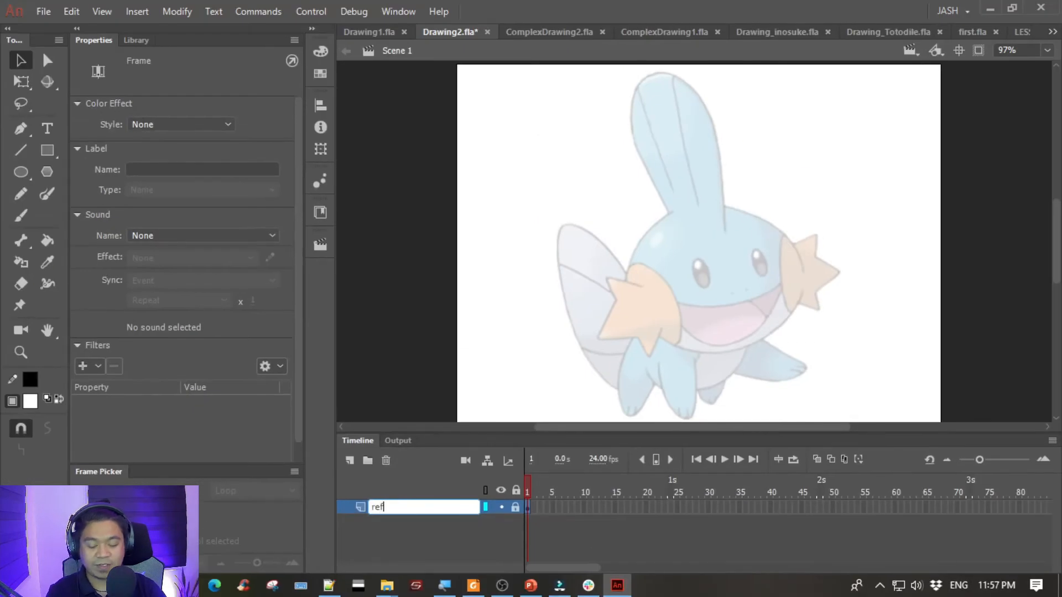
type("erence_image")
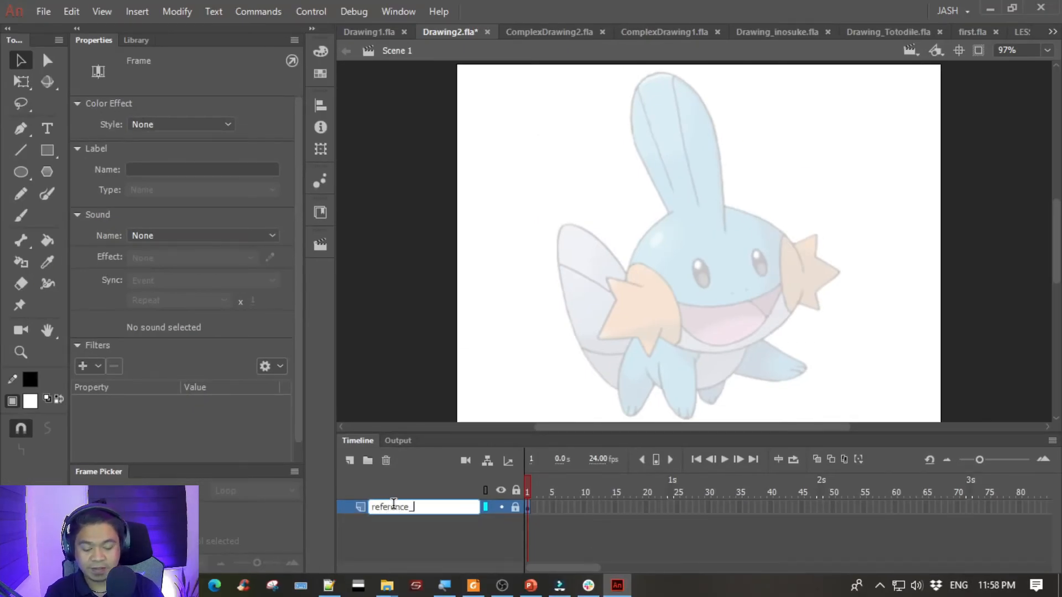
key("Return")
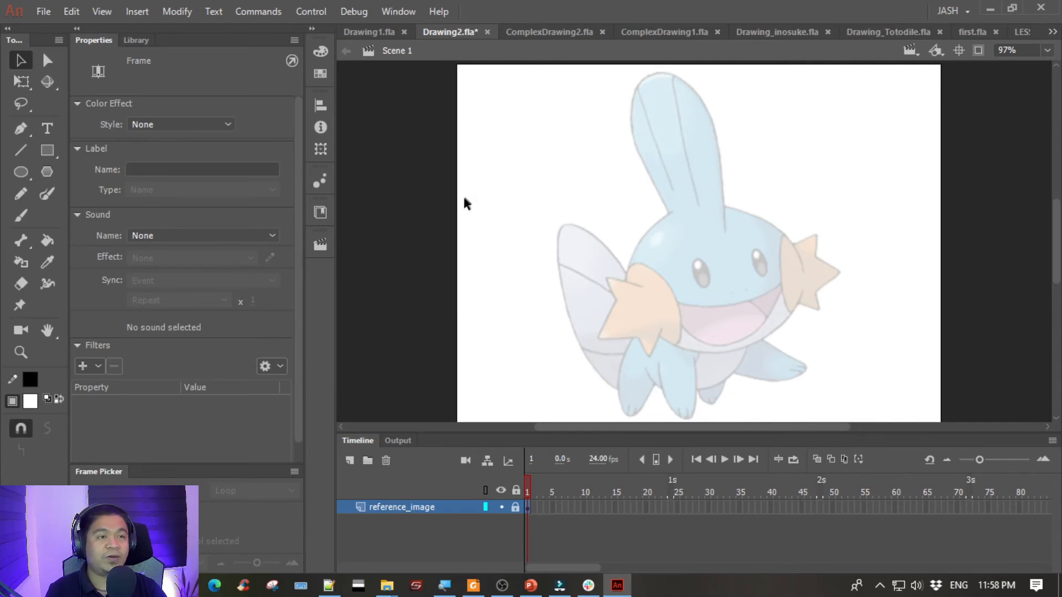
left_click(436, 221)
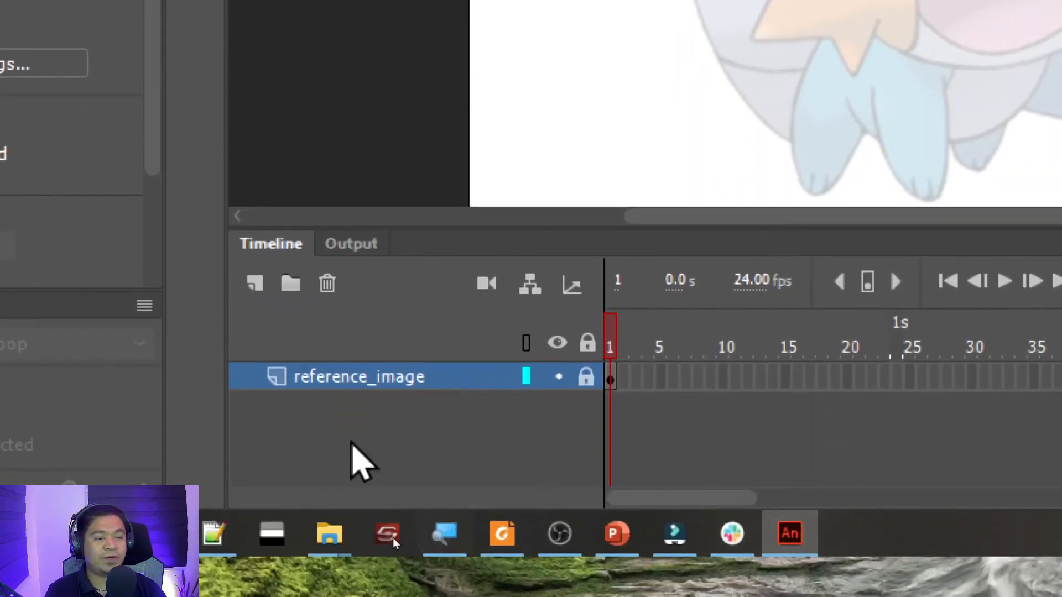
- Add a new layer above reference_image and rename it as drawing
left_click(255, 284)
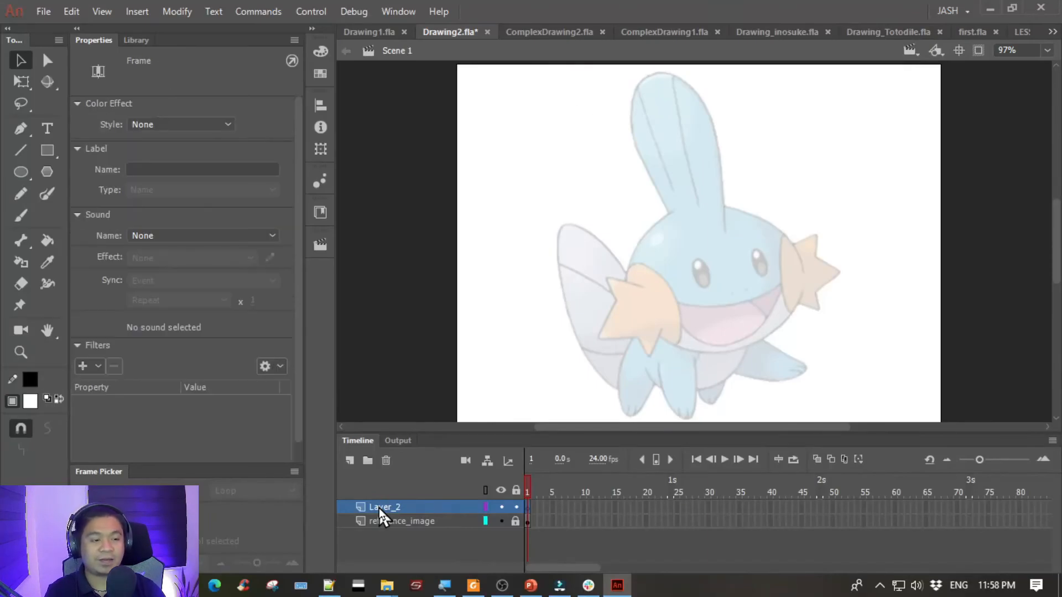
double_click(314, 379)
type("d")
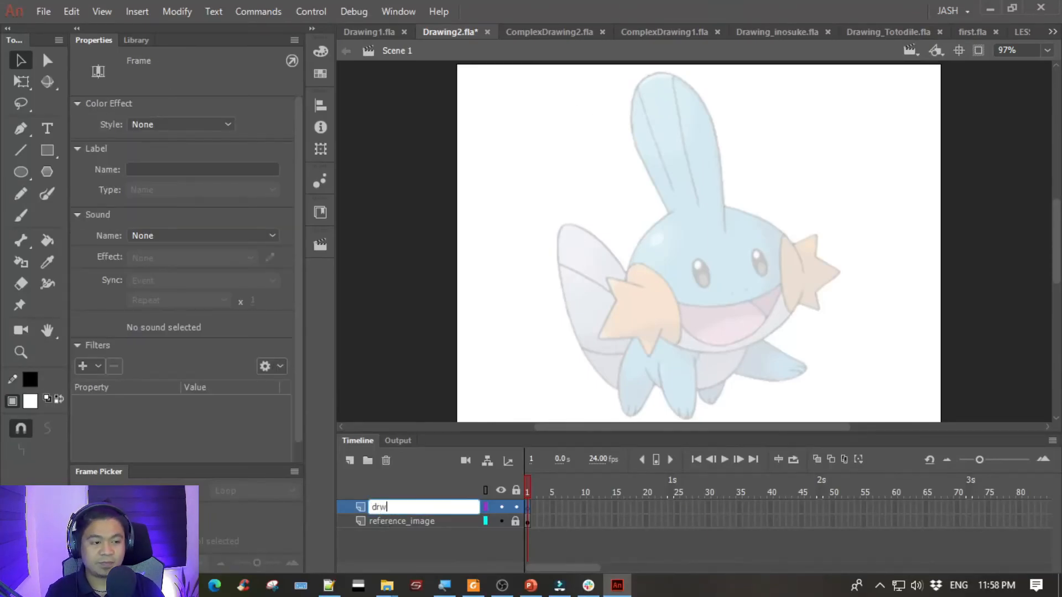
type("rawing")
key("Return")
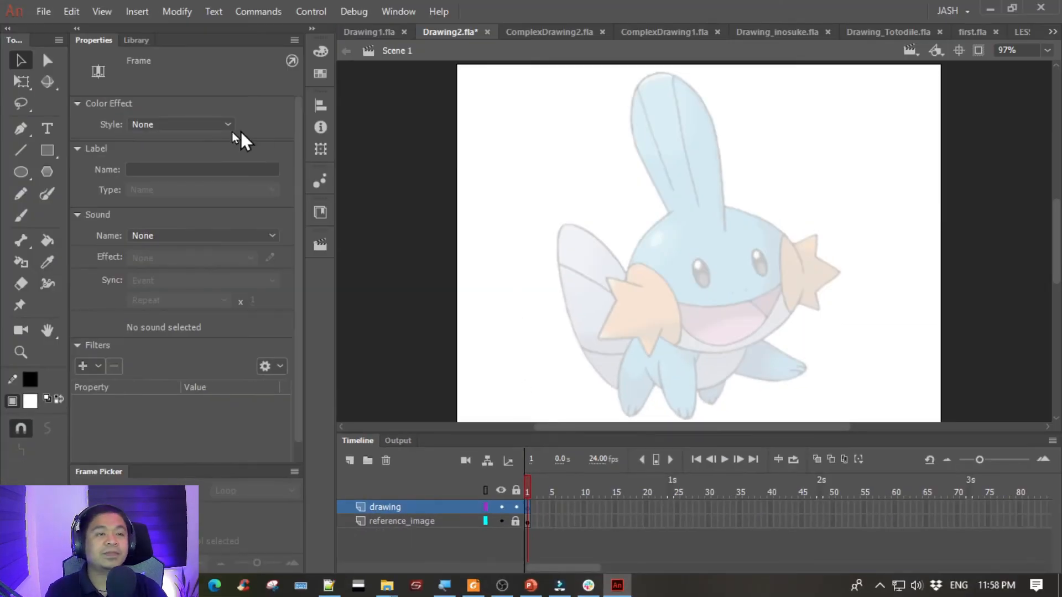
- Set up the Pen tool with a stroke size of 2 and a black stroke colour
left_click(22, 128)
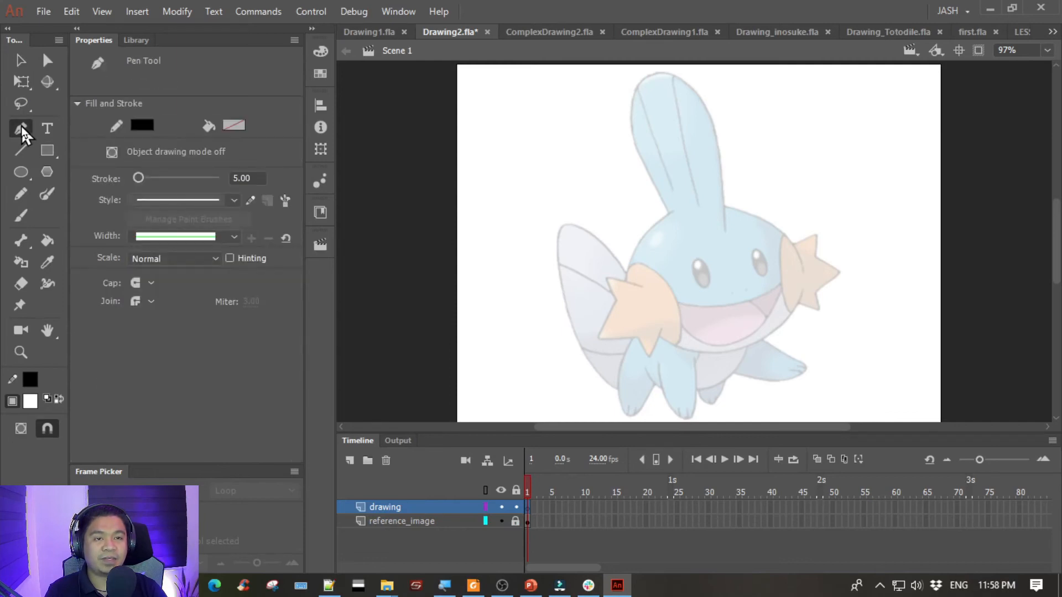
left_click(241, 178)
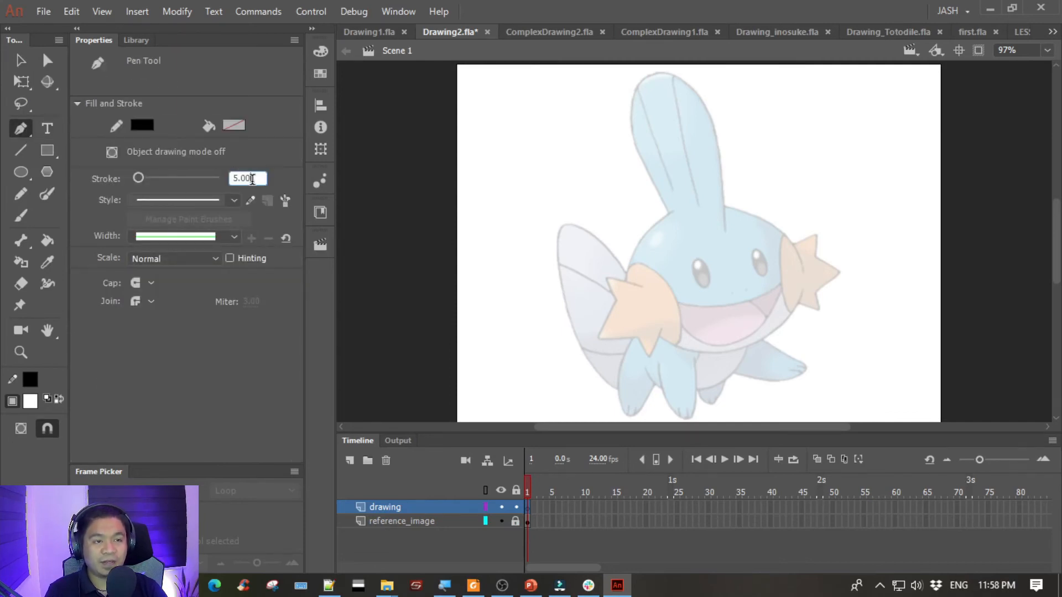
type("2")
left_click(563, 186)
left_click(537, 263)
key("ctrl+z")
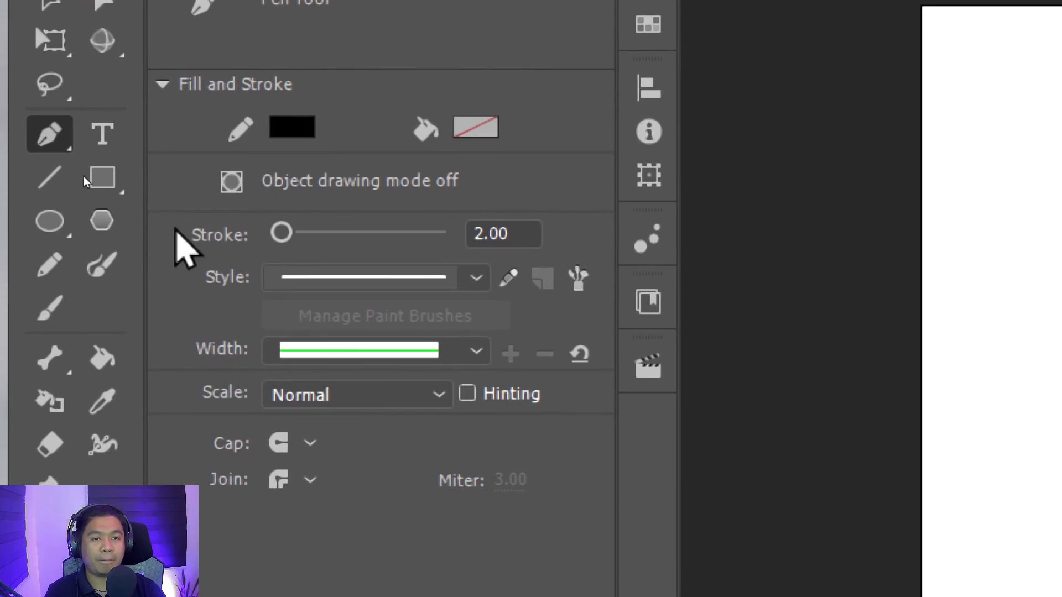
left_click(310, 126)
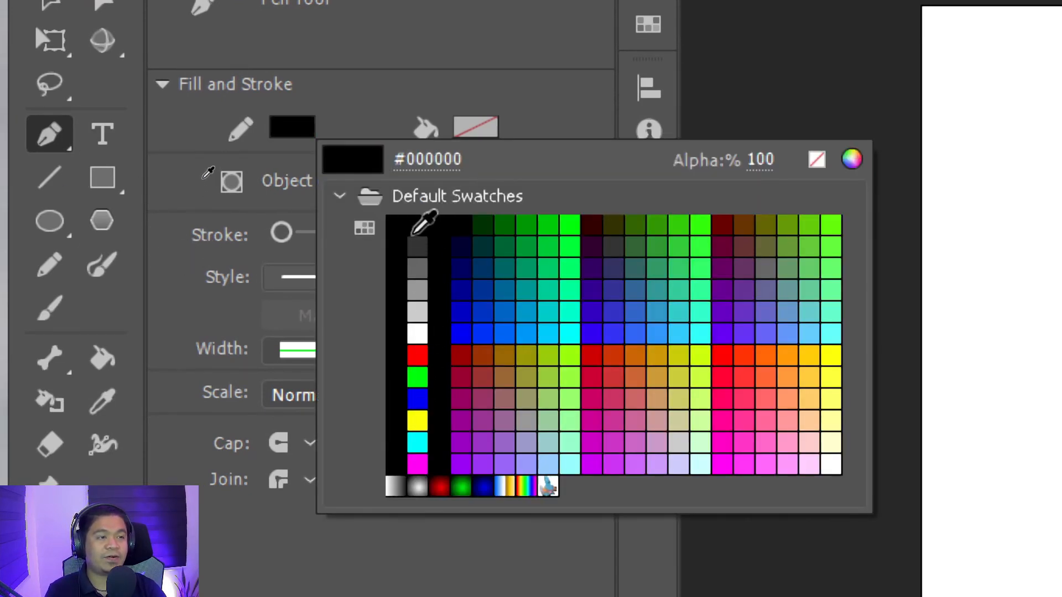
left_click(413, 225)
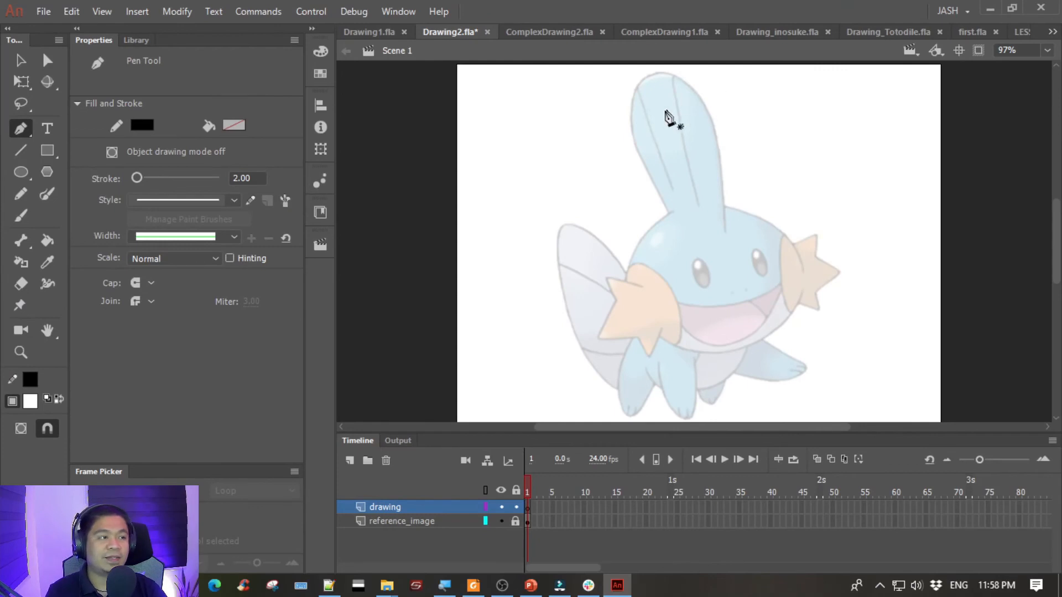
- Trace the right edge of the head fin with one curved Pen path from its base up to the tip
left_click_drag(648, 121, 720, 204)
key("ctrl+=")
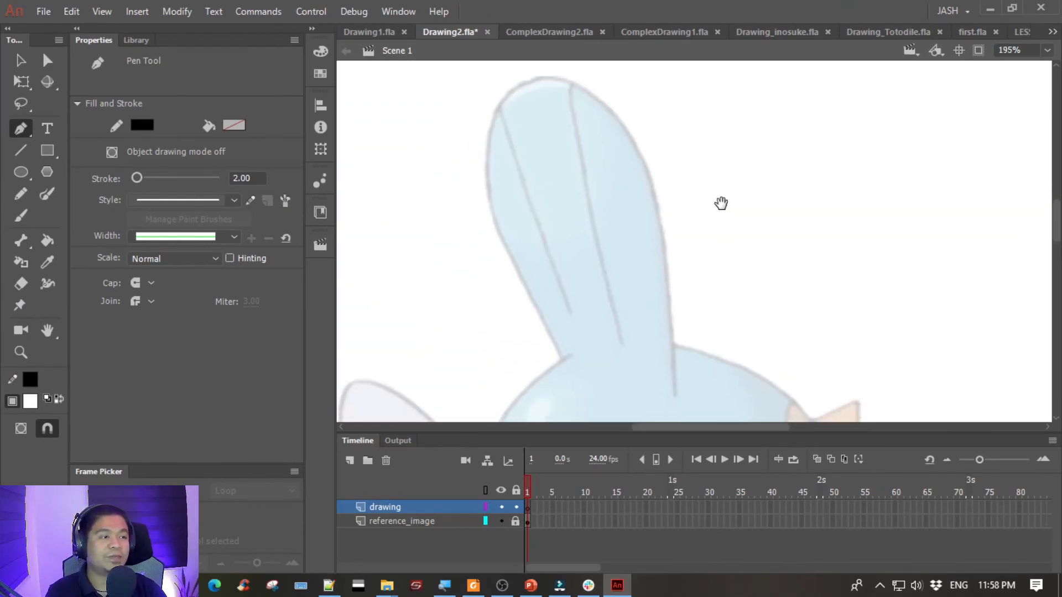
left_click(674, 396)
mouse_move(541, 77)
left_mouse_down()
mouse_move(446, 88)
mouse_move(410, 65)
mouse_move(397, 84)
mouse_move(390, 73)
left_mouse_up()
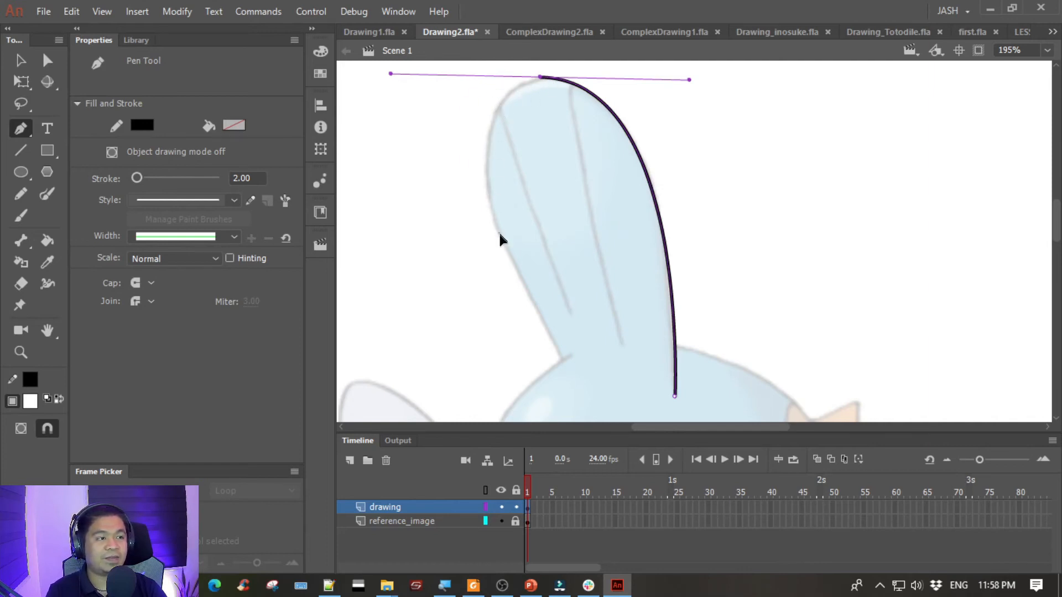
left_click(505, 250)
key("ctrl+z")
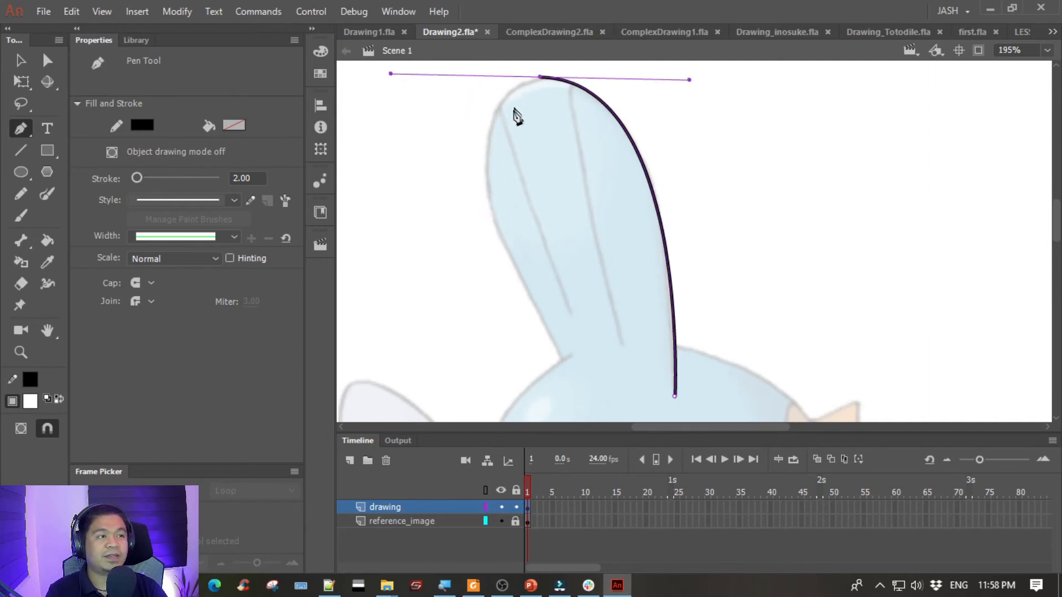
left_click_drag(525, 292, 545, 326)
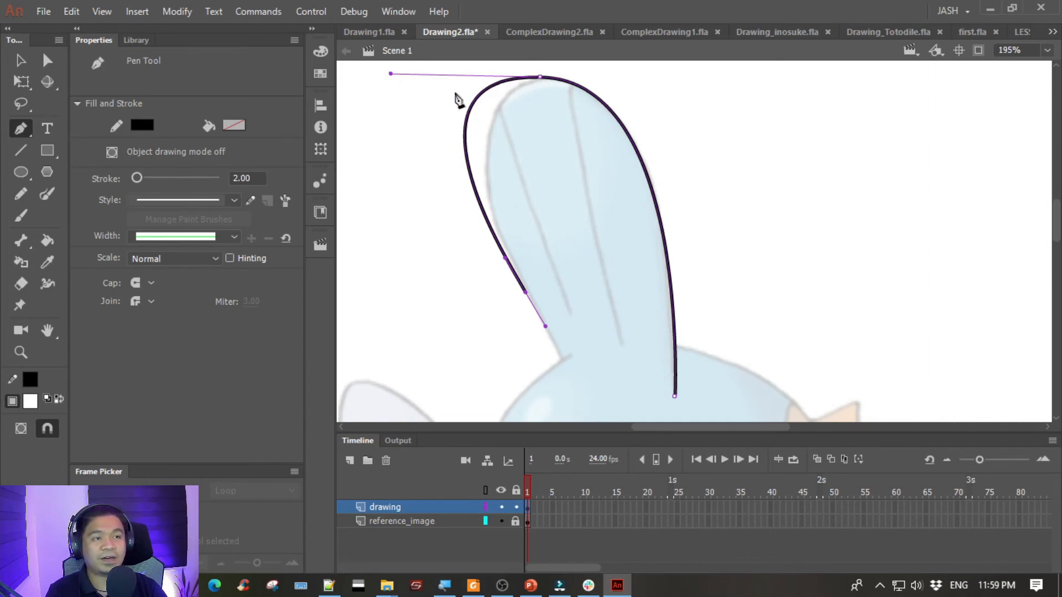
key("ctrl+z")
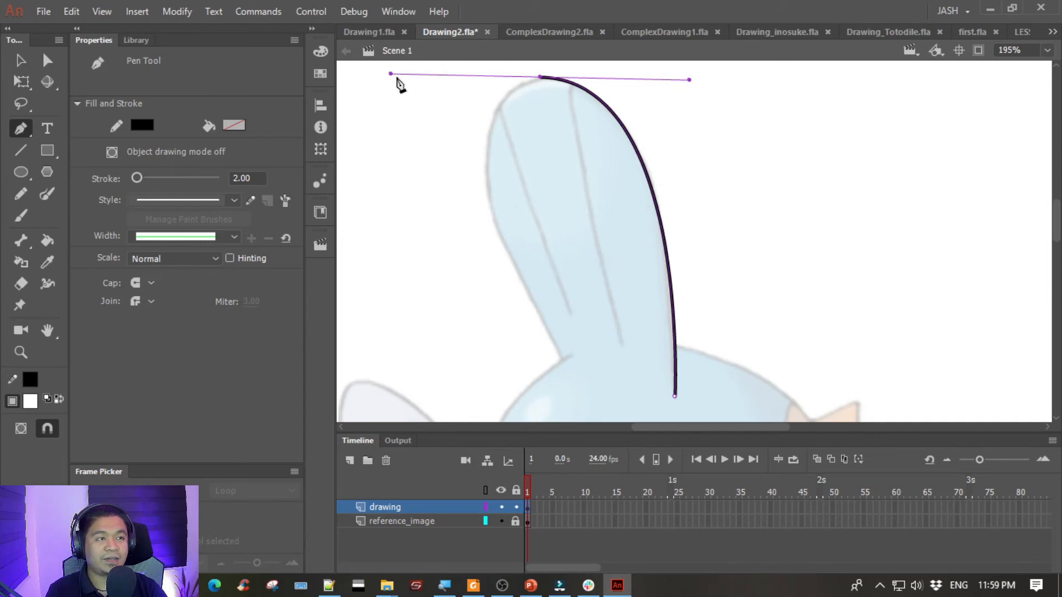
- Shorten the fin tip's left direction handle and continue the path down the fin's left edge, fitting the curve to the reference
key("ctrl")
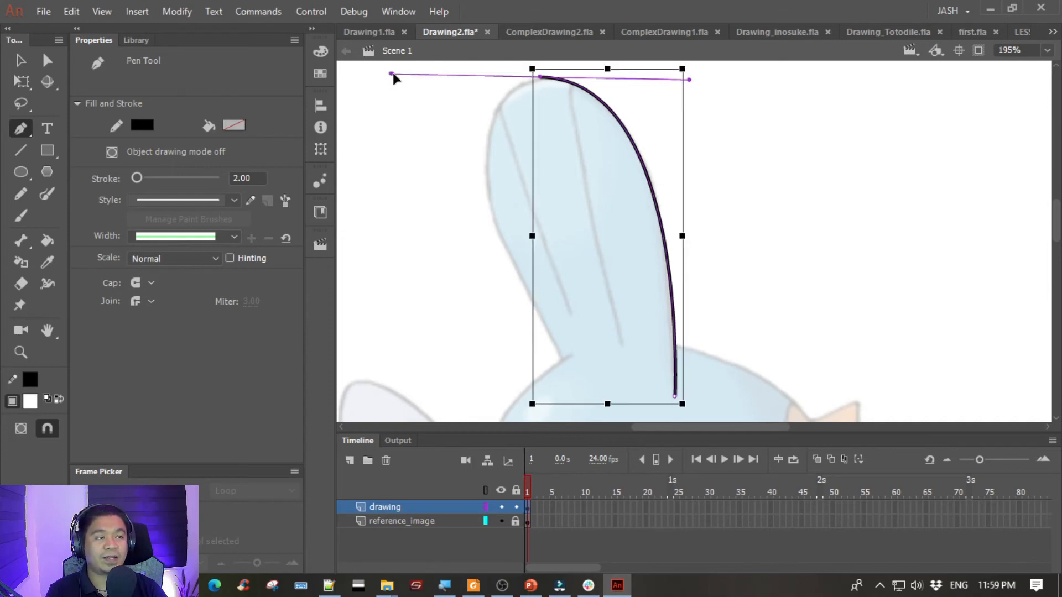
left_click_drag(431, 74, 456, 74)
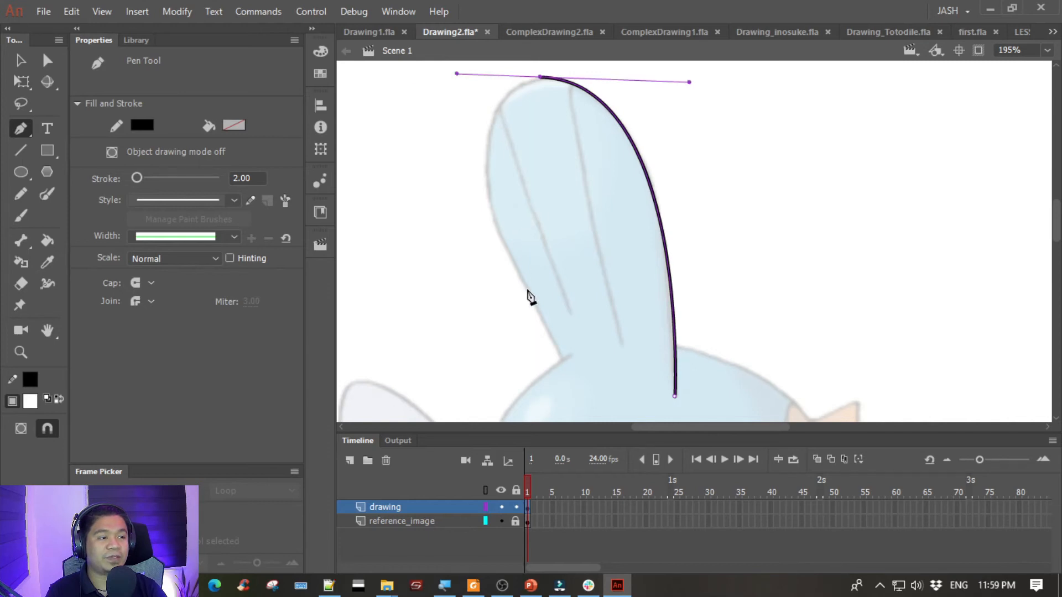
mouse_move(526, 288)
left_mouse_down()
mouse_move(572, 356)
mouse_move(603, 434)
mouse_move(634, 434)
left_mouse_up()
key("ctrl+z")
key("ctrl+z")
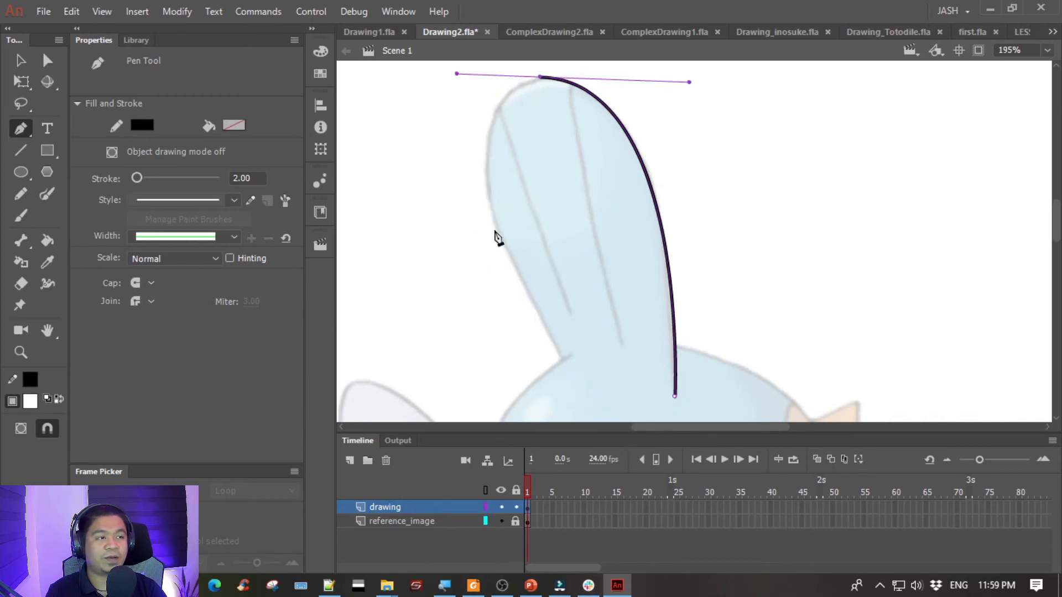
left_click_drag(504, 245, 525, 287)
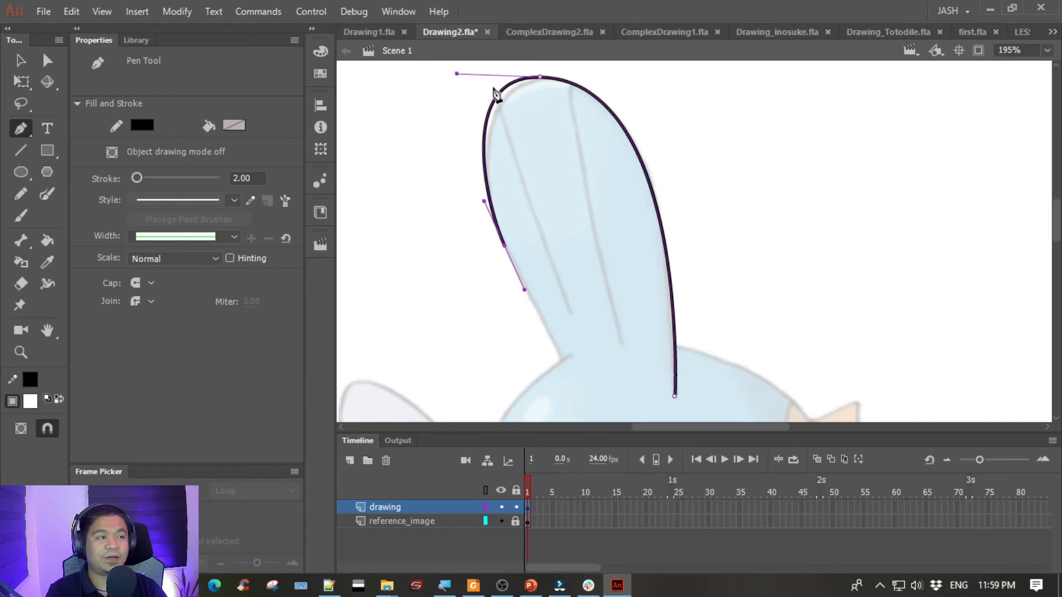
key("ctrl")
left_click_drag(456, 73, 471, 81)
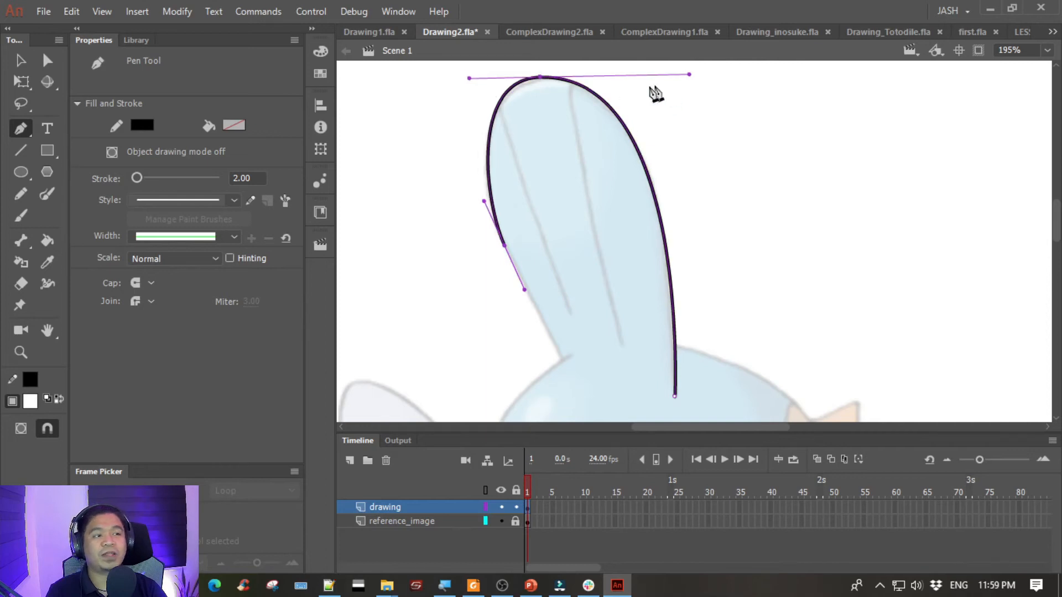
- Extend the fin outline with a straight segment to the base of its left edge and end the path
left_click(561, 360)
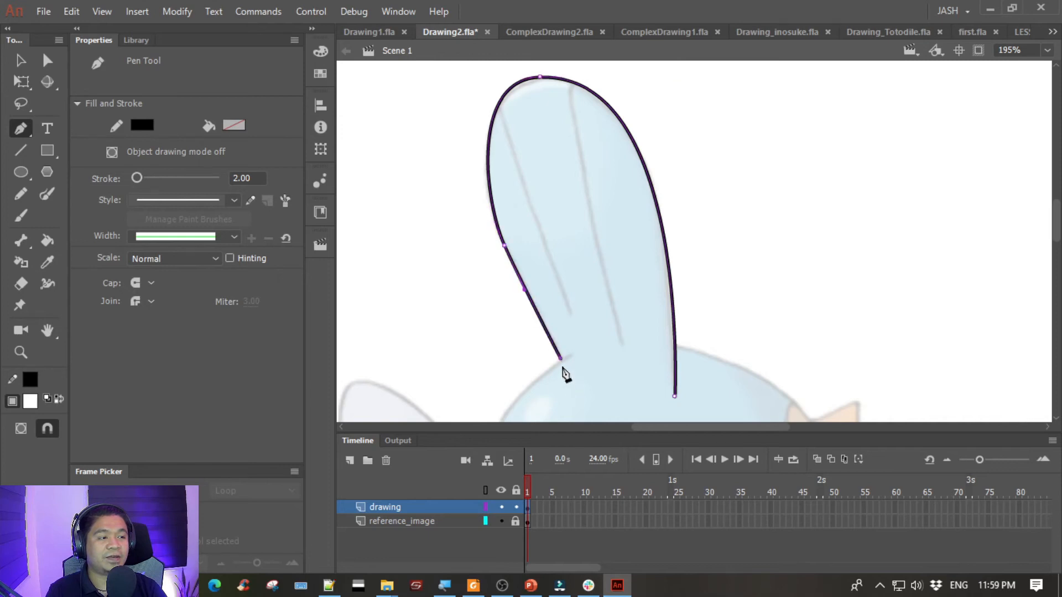
key("ctrl+z")
left_click(563, 368)
key("ctrl+z")
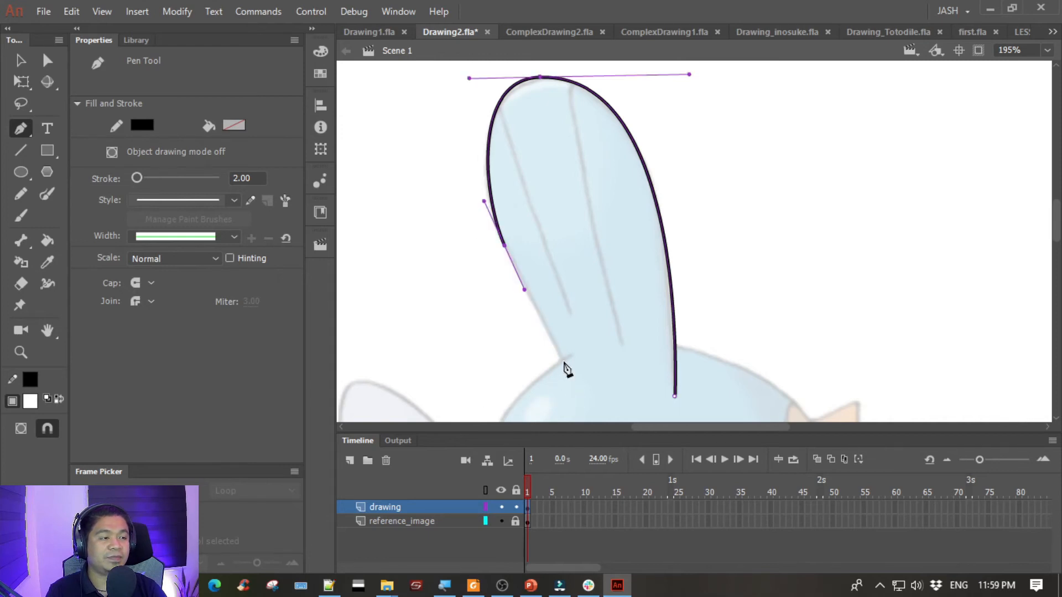
left_click(563, 365)
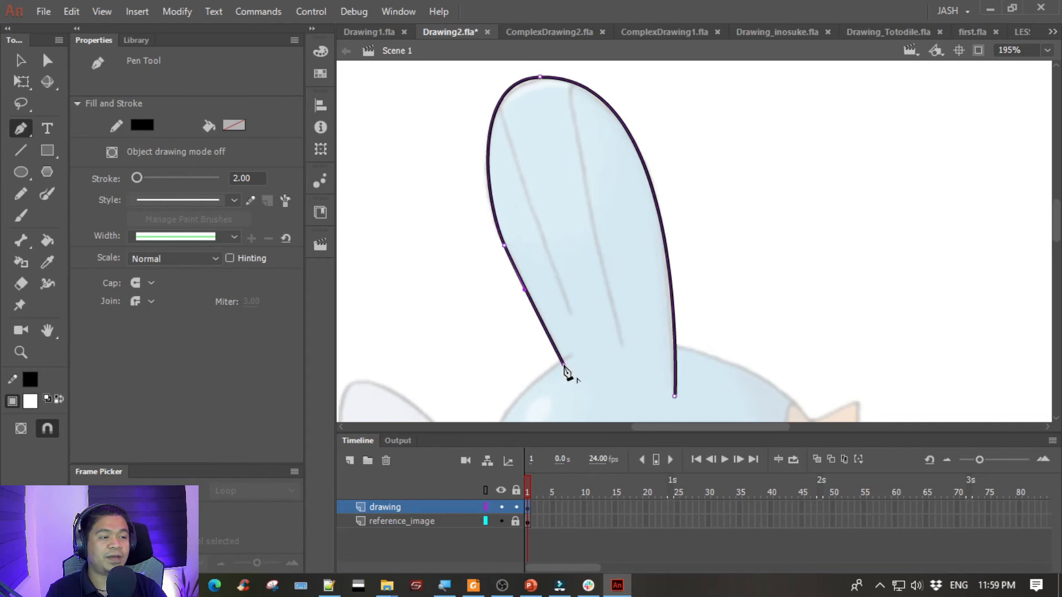
left_click(578, 242, "ctrl")
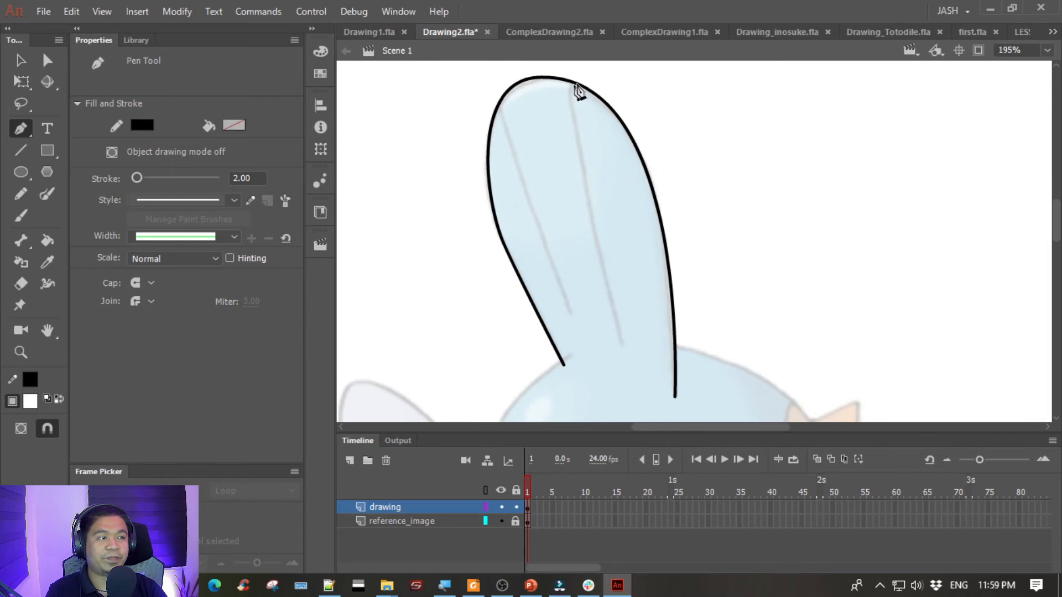
left_click(21, 61)
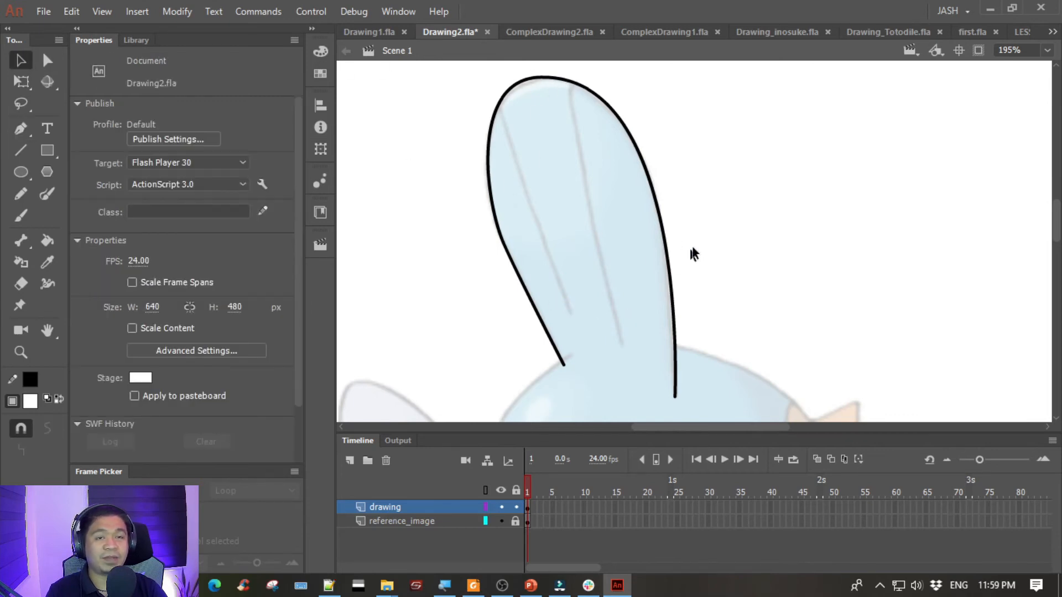
left_click(21, 130)
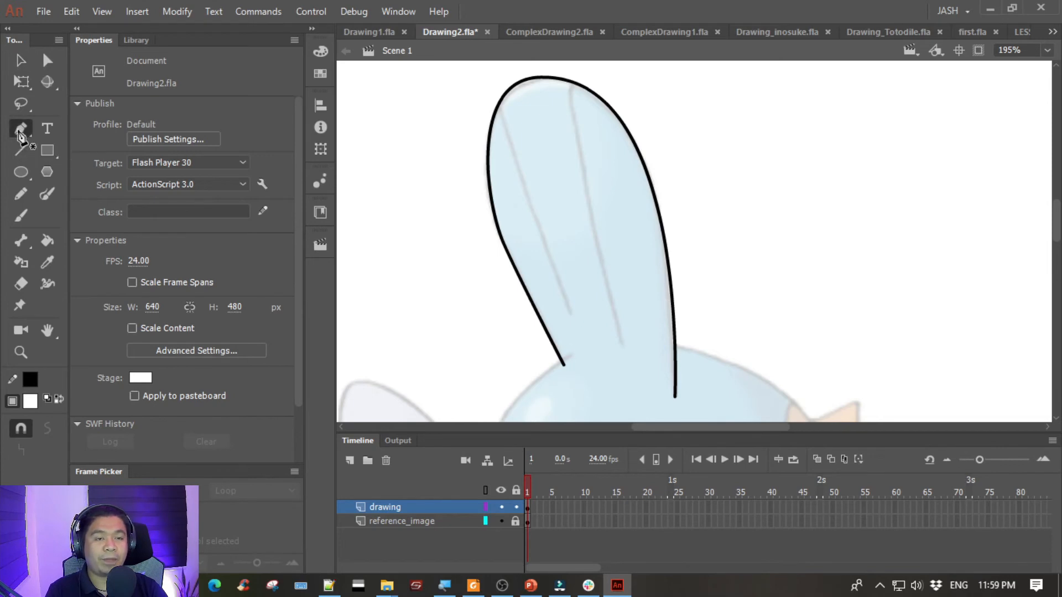
left_click(578, 78)
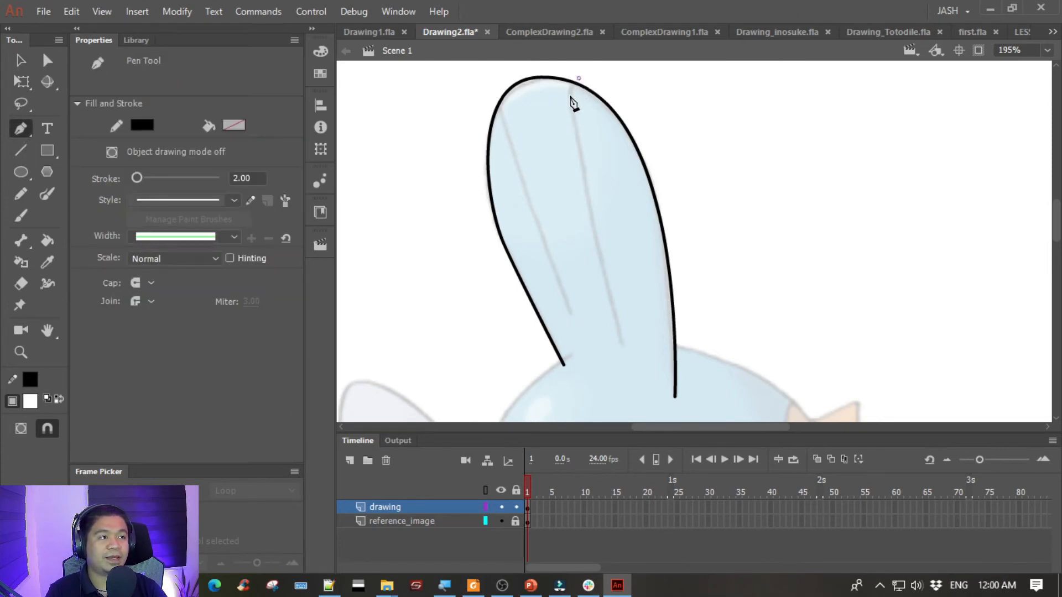
left_click_drag(570, 108, 574, 117)
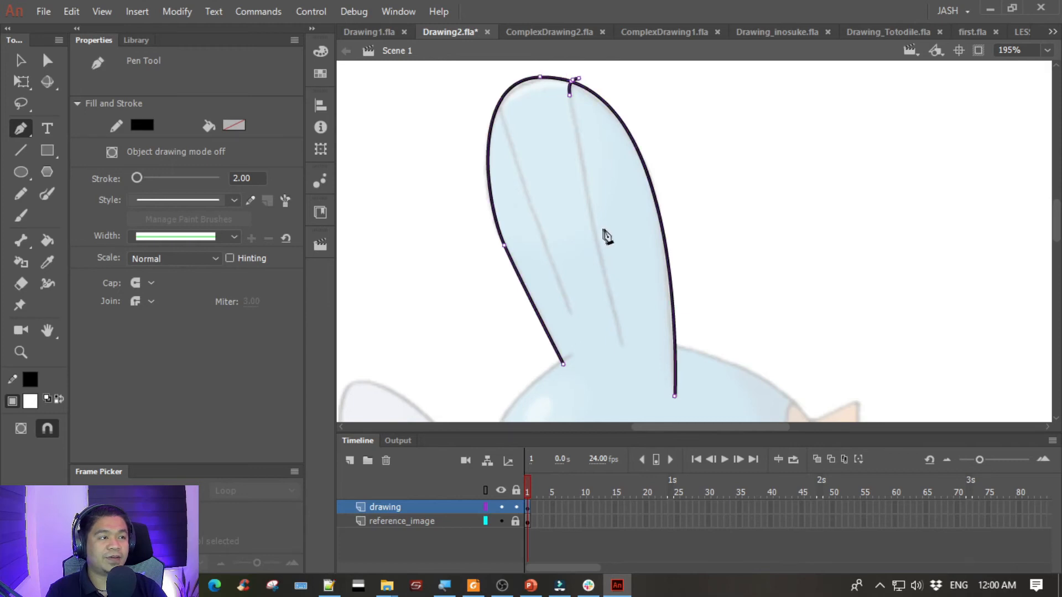
left_click(621, 344)
key("ctrl+z")
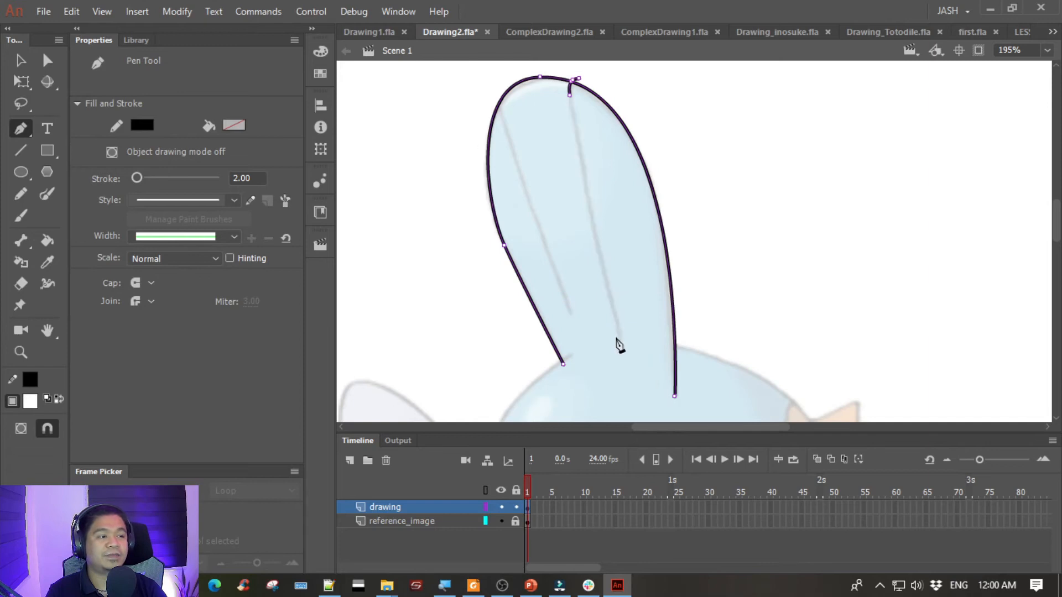
left_click_drag(630, 376, 658, 344)
key("ctrl+z")
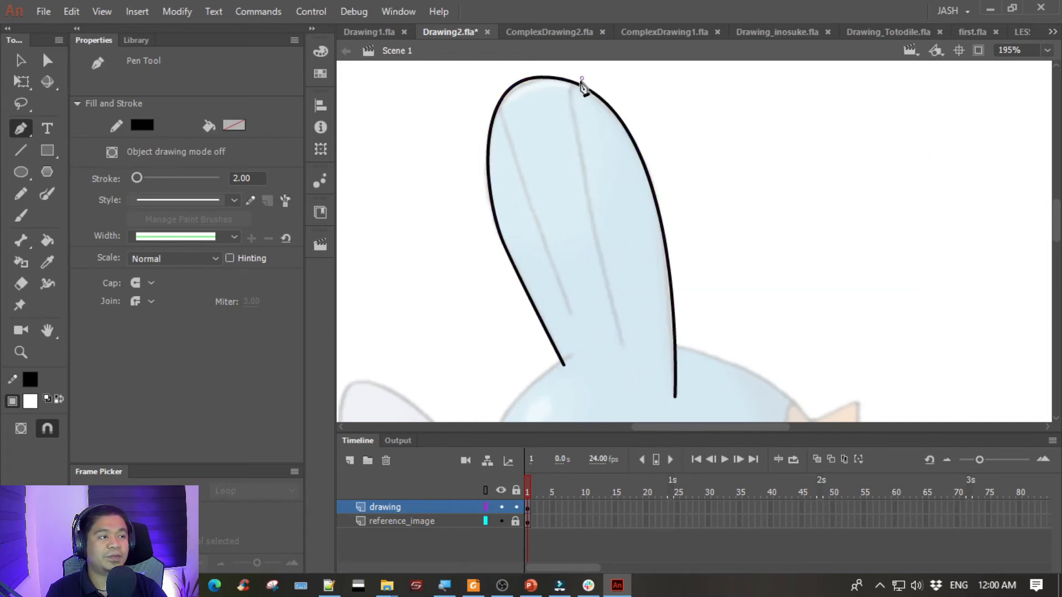
- Trace the fin's right inner line from the top outline down to its lower end and end the path
left_click(572, 129, "ctrl")
left_click(622, 346)
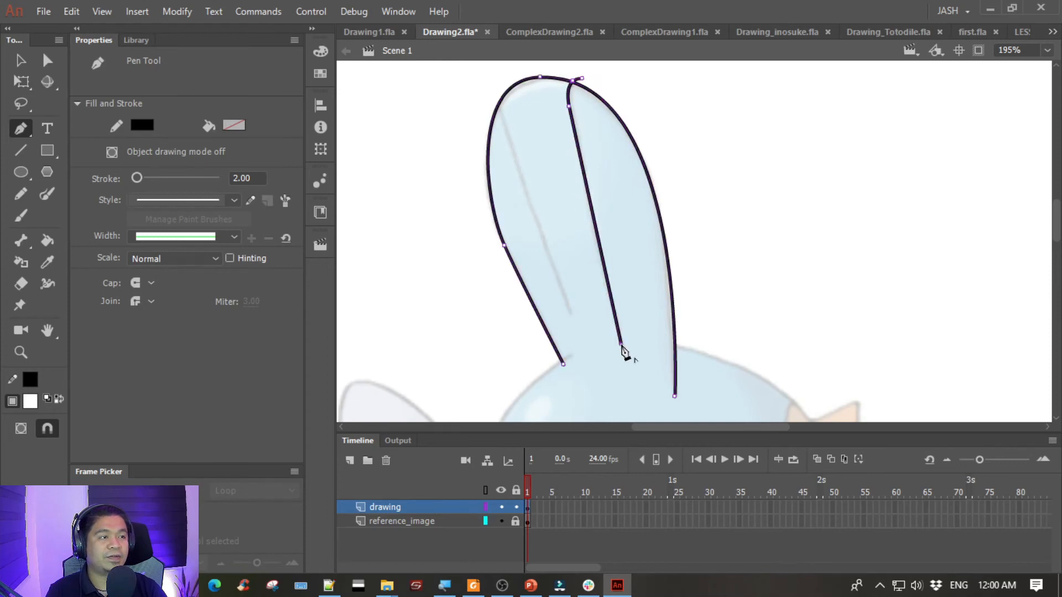
left_click(757, 157, "ctrl")
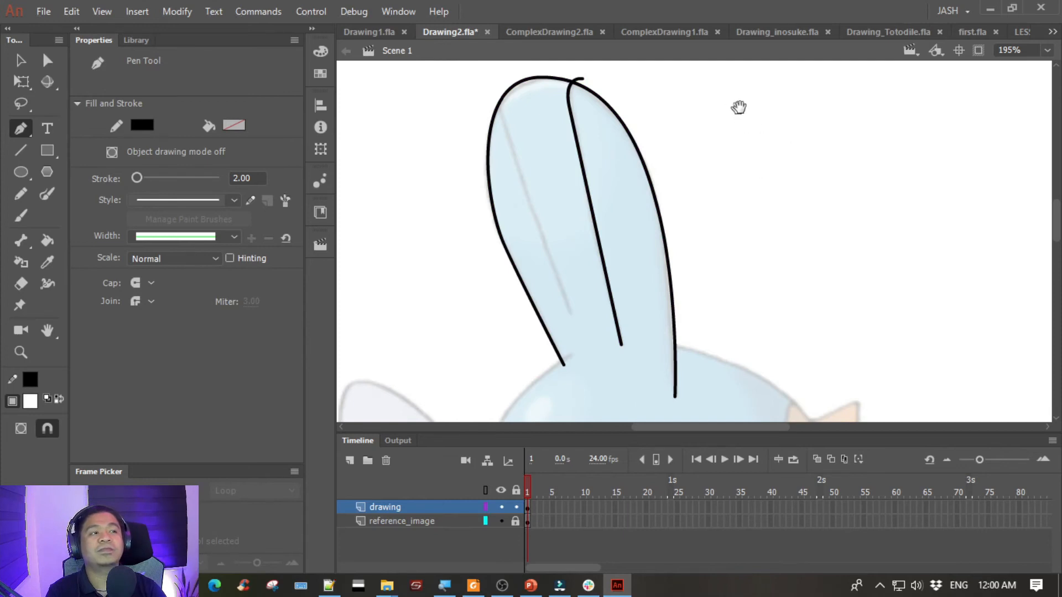
- Trace the fin's left inner line from the top outline down to its lower end
scroll(733, 113, "up", 1)
left_click(495, 93)
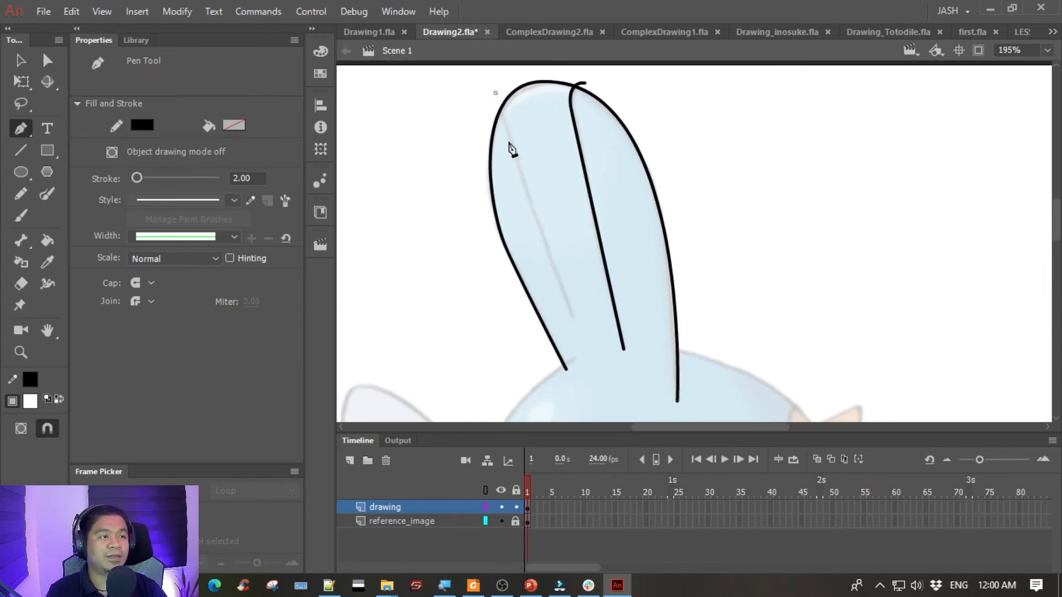
mouse_move(526, 184)
left_mouse_down()
mouse_move(549, 142)
mouse_move(548, 200)
mouse_move(520, 97)
left_mouse_up()
left_click_drag(555, 275, 507, 157)
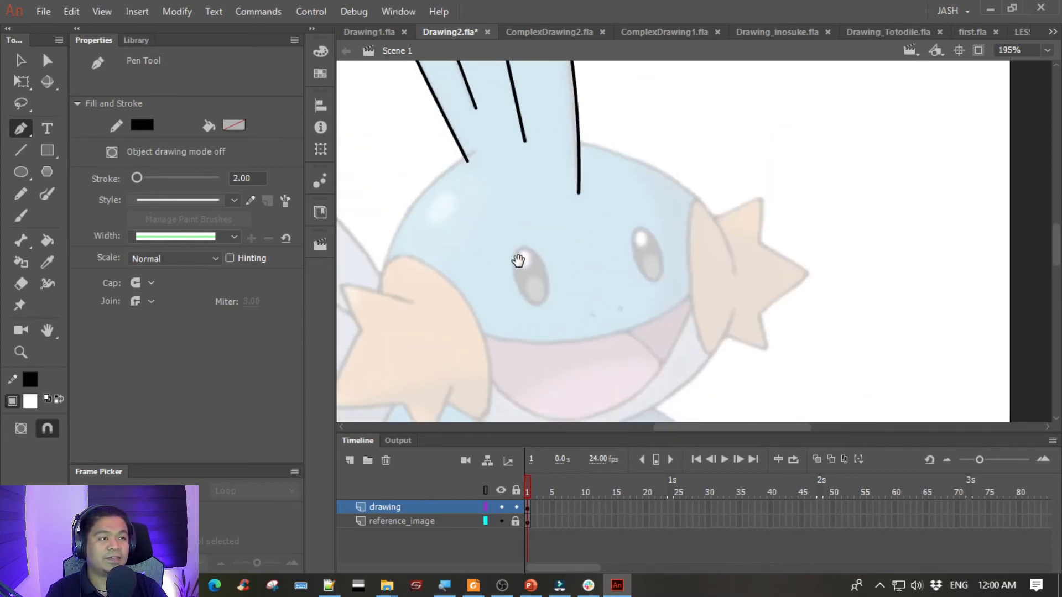
left_click(571, 142)
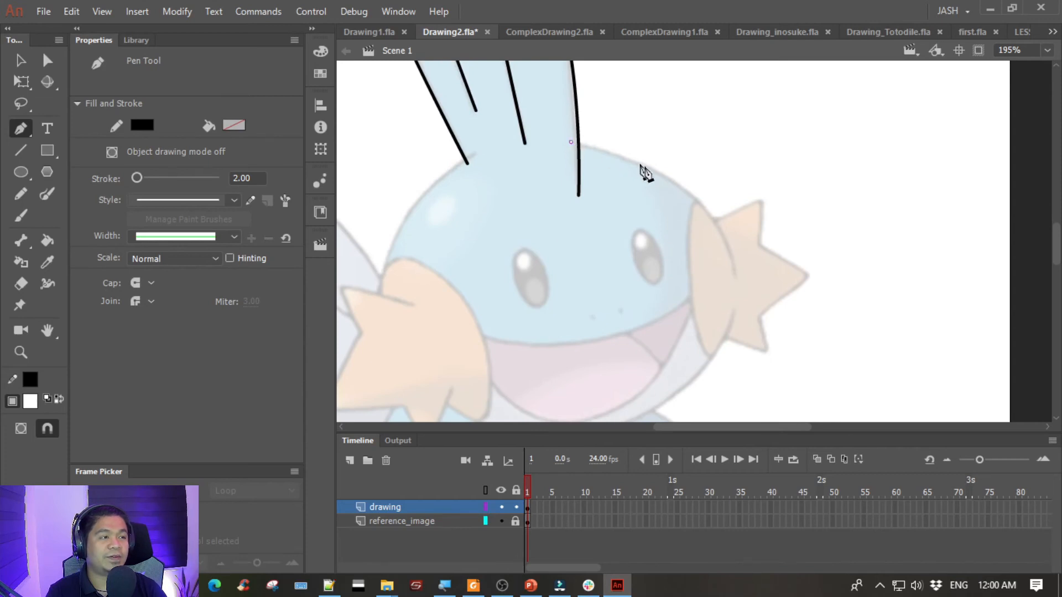
left_click_drag(710, 322, 737, 265)
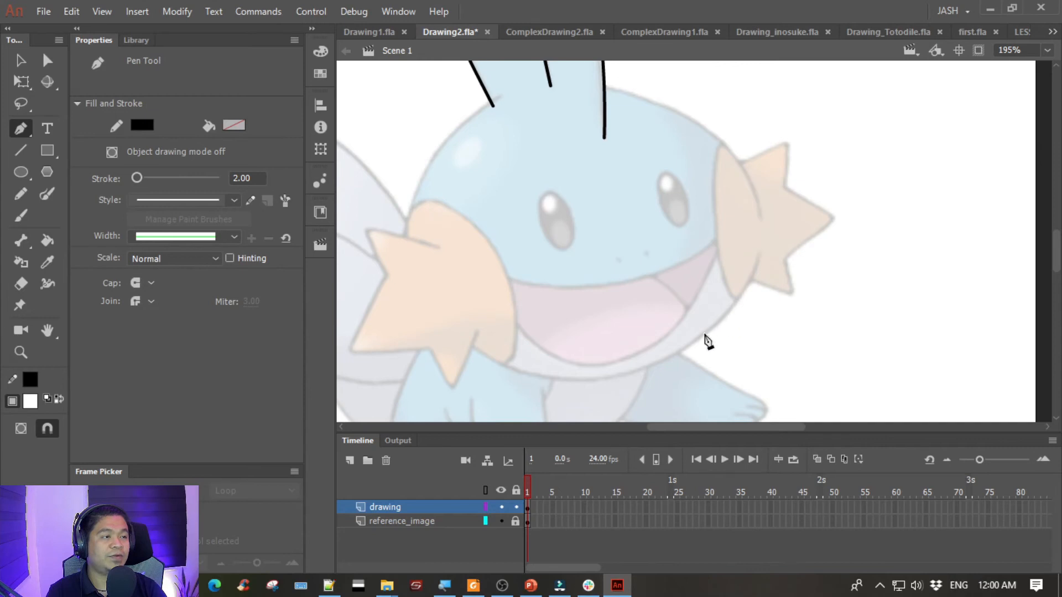
left_click_drag(699, 337, 533, 506)
key("ctrl+z")
- Trace the head outline from the fin's right base around the right side to the chin, shortening the last anchor's forward handle to fit
left_click(594, 86)
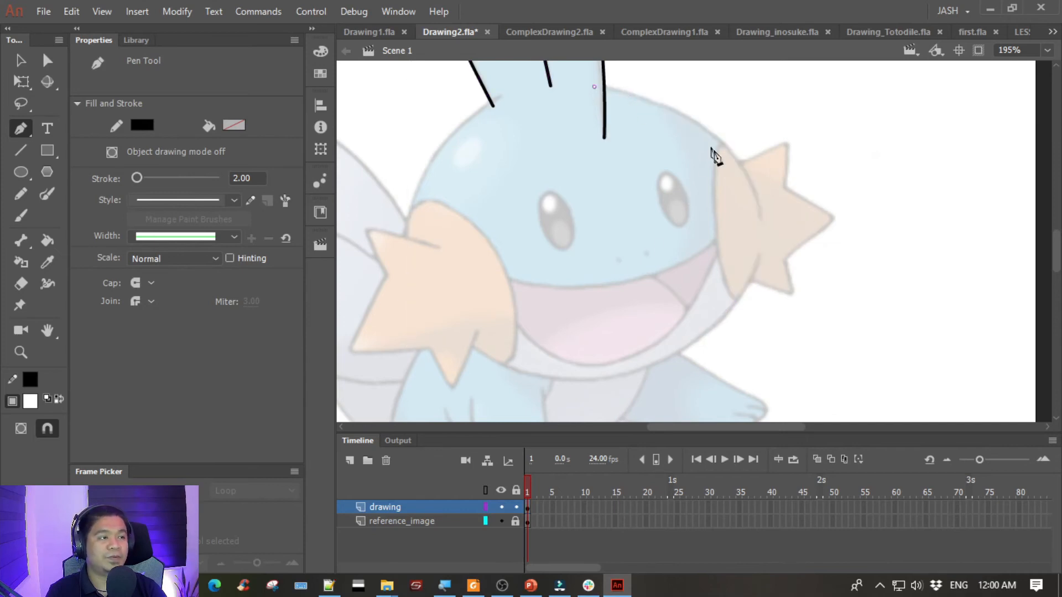
mouse_move(761, 220)
left_mouse_down()
mouse_move(761, 327)
mouse_move(779, 345)
left_mouse_up()
scroll(754, 285, "down", 2)
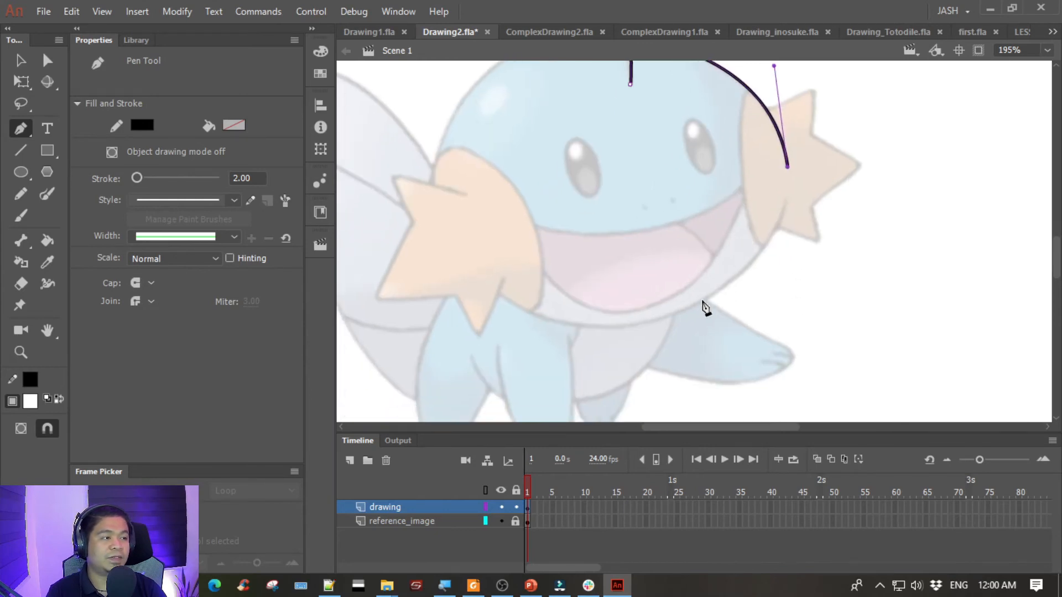
scroll(705, 308, "up", 2)
mouse_move(652, 359)
left_mouse_down()
mouse_move(501, 379)
mouse_move(497, 397)
left_mouse_up()
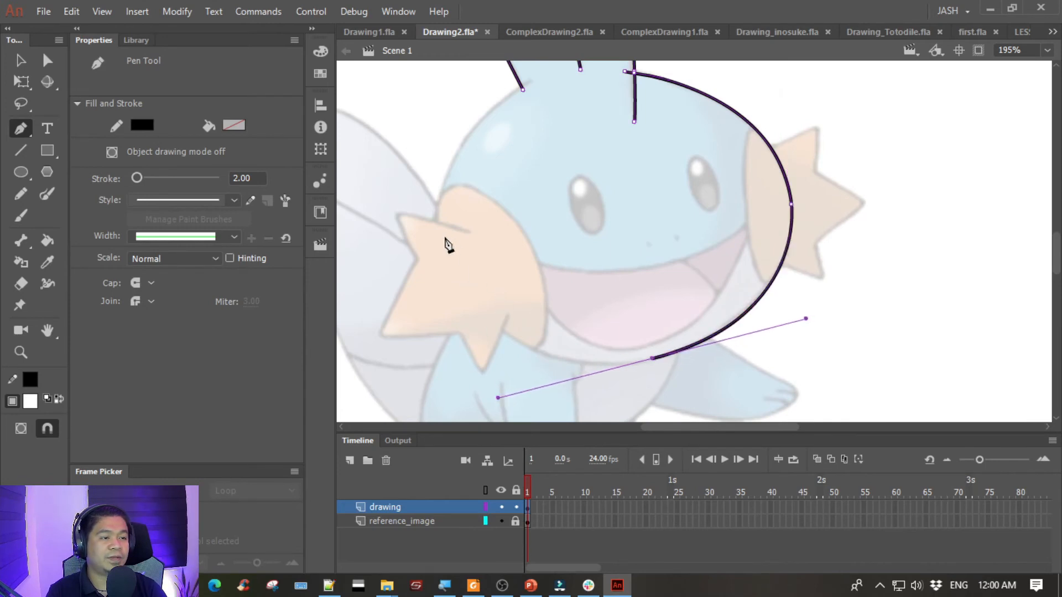
left_click_drag(478, 294, 453, 268)
key("ctrl+z")
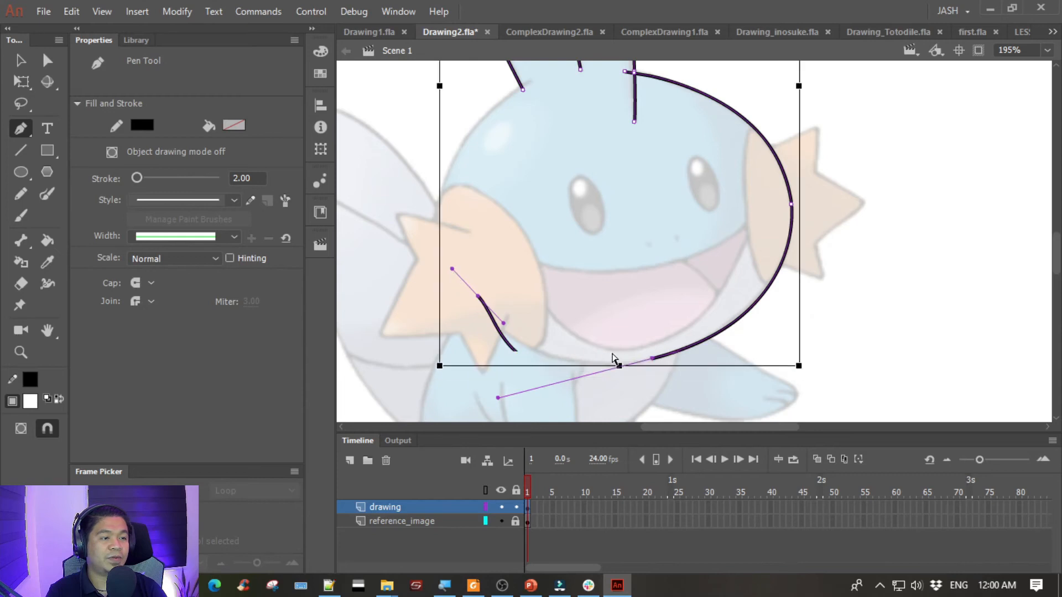
left_click_drag(498, 397, 549, 387, "ctrl")
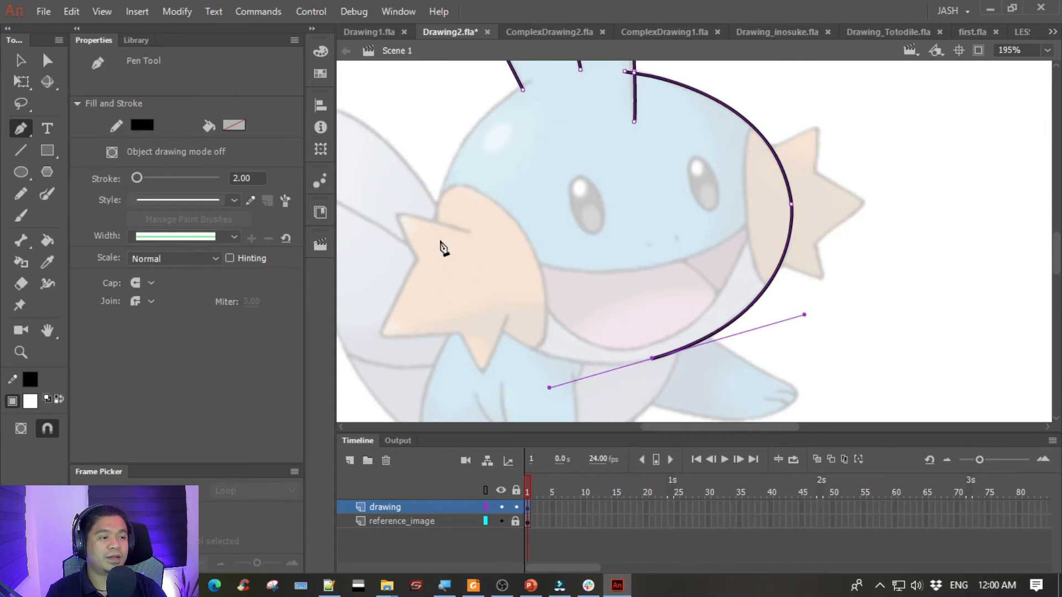
- Continue the head outline from the chin around the left side up to the fin's left base and end the path
mouse_move(434, 221)
left_mouse_down()
mouse_move(450, 178)
mouse_move(449, 134)
mouse_move(434, 125)
mouse_move(439, 133)
left_mouse_up()
key("space")
mouse_move(530, 152)
left_mouse_down()
mouse_move(457, 265)
mouse_move(465, 228)
mouse_move(506, 169)
left_mouse_up()
mouse_move(511, 119)
left_mouse_down()
mouse_move(548, 95)
mouse_move(531, 101)
left_mouse_up()
key("space")
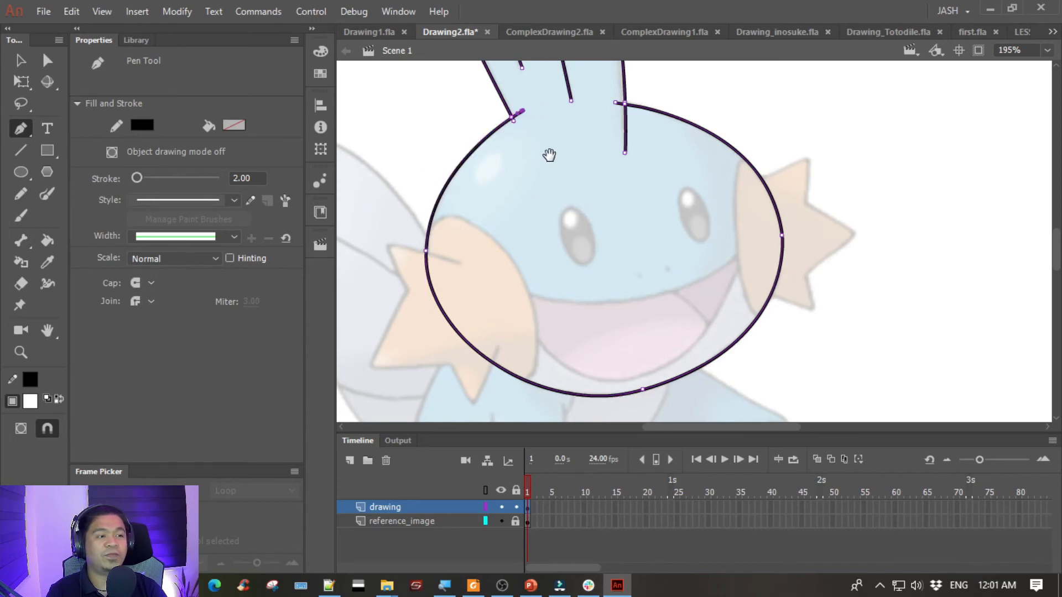
left_click_drag(549, 155, 556, 142)
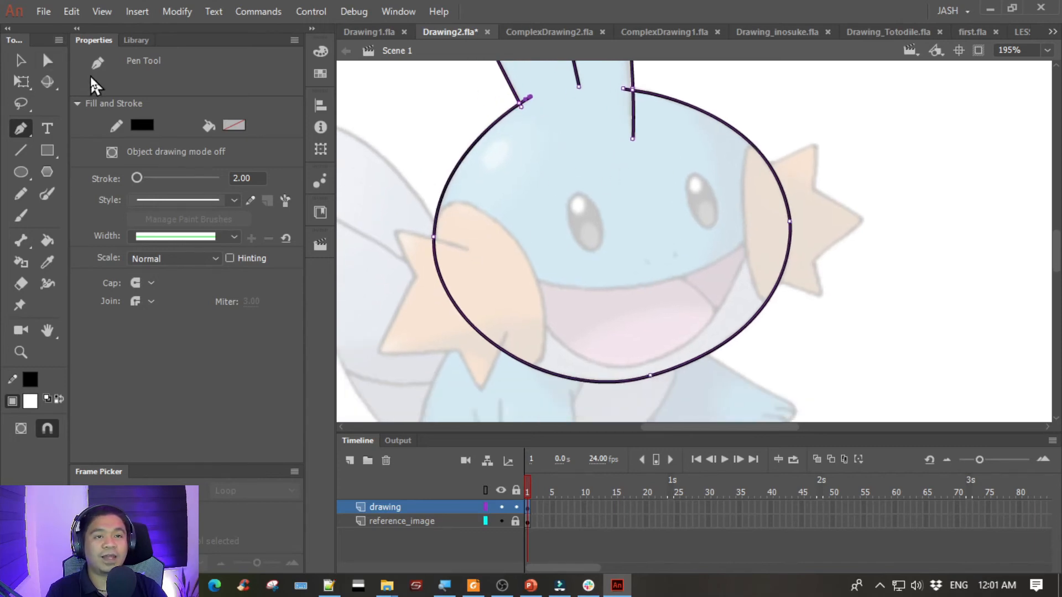
left_click_drag(621, 166, 550, 131)
left_click(507, 169, "ctrl")
left_click_drag(492, 170, 462, 178)
left_click(674, 124)
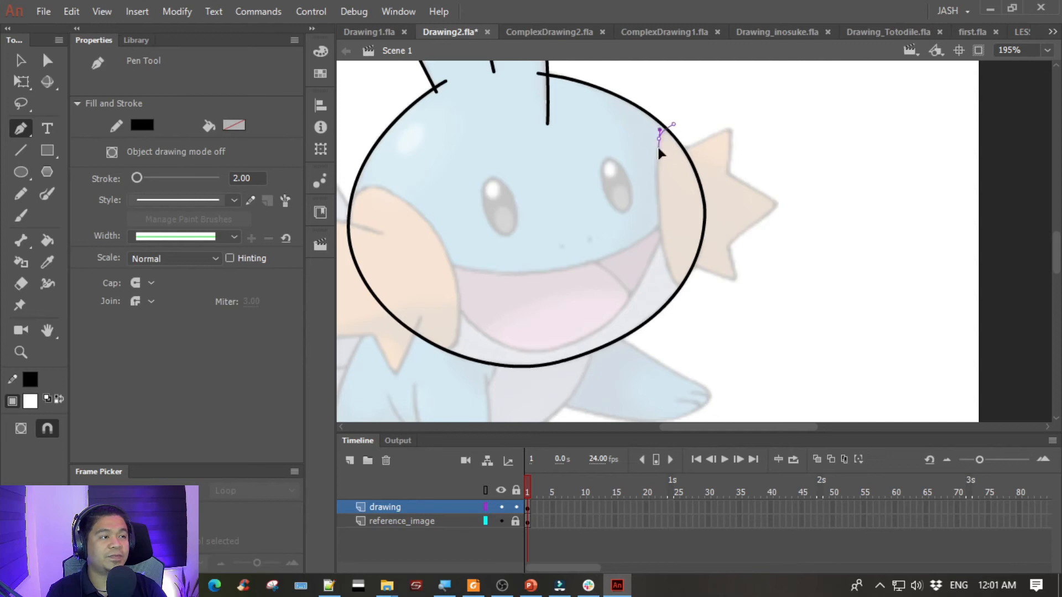
left_click_drag(685, 293, 728, 334)
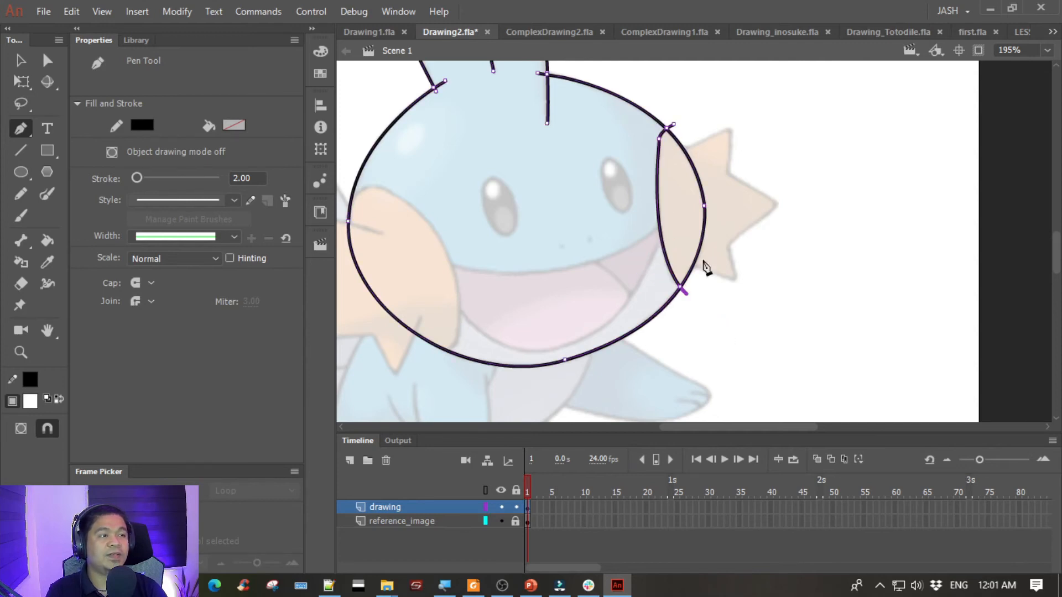
key("ctrl+z")
left_click(660, 153, "ctrl")
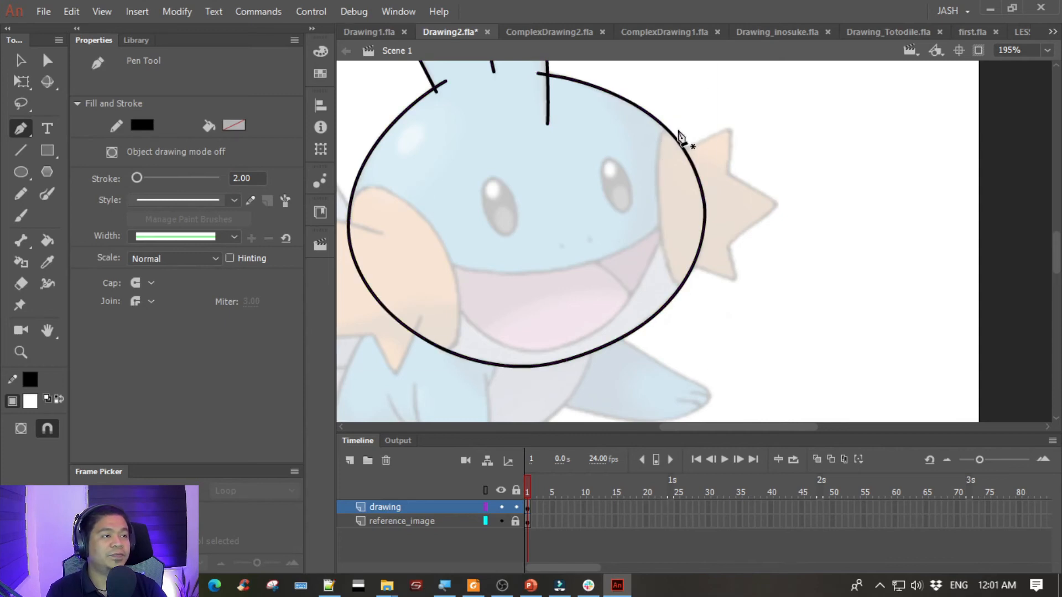
- Trace the right cheek's curved inner edge from the upper head outline down to its lower crossing and end the path
left_click(661, 138)
left_click_drag(690, 288, 737, 300)
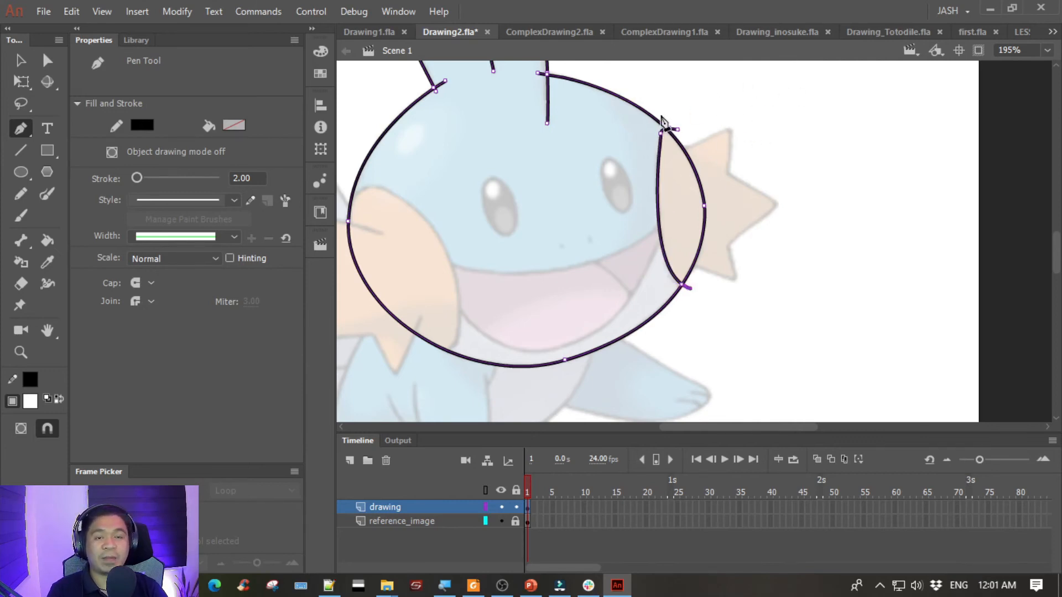
mouse_move(621, 171)
left_mouse_down()
mouse_move(728, 180)
mouse_move(755, 162)
left_mouse_up()
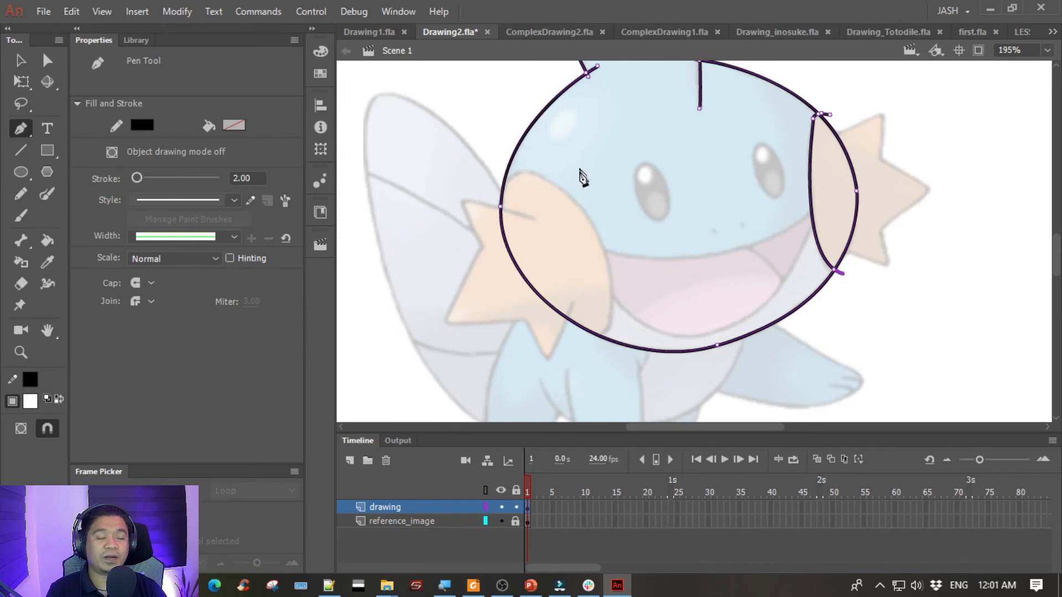
key("ctrl+a")
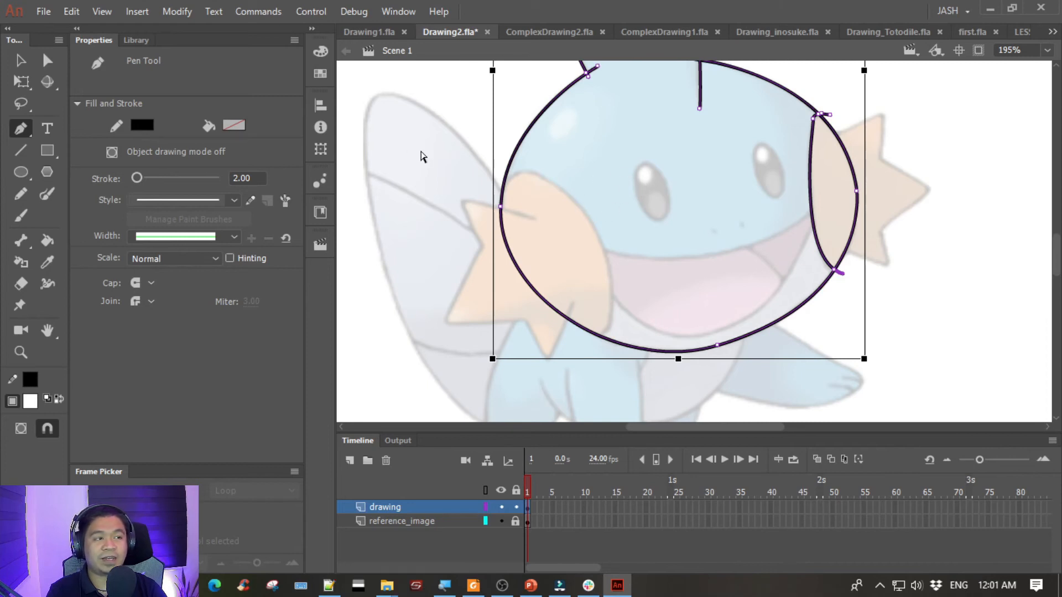
key("ctrl+shift+a")
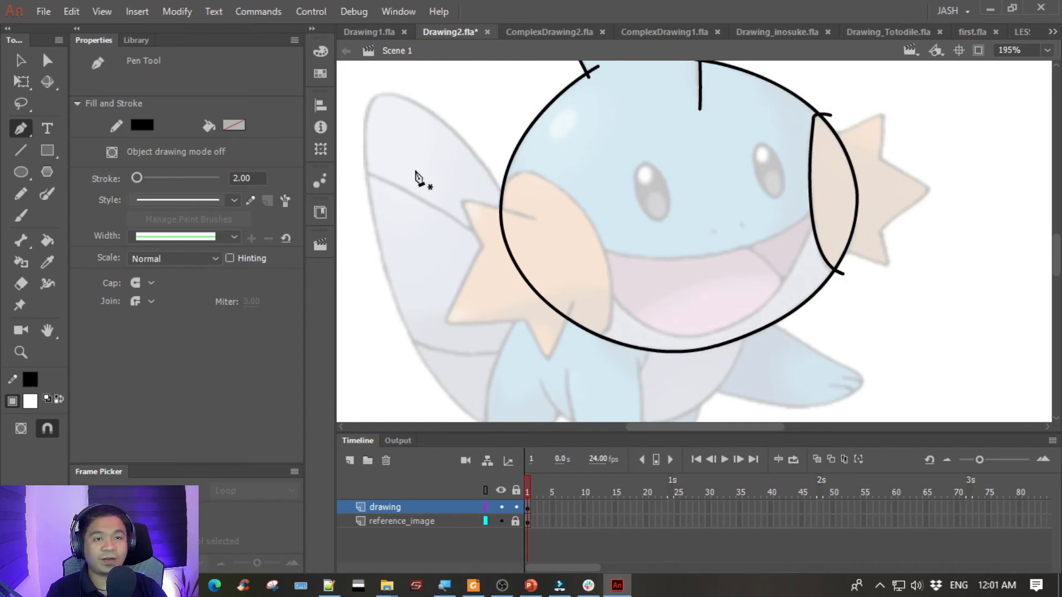
left_click(494, 194)
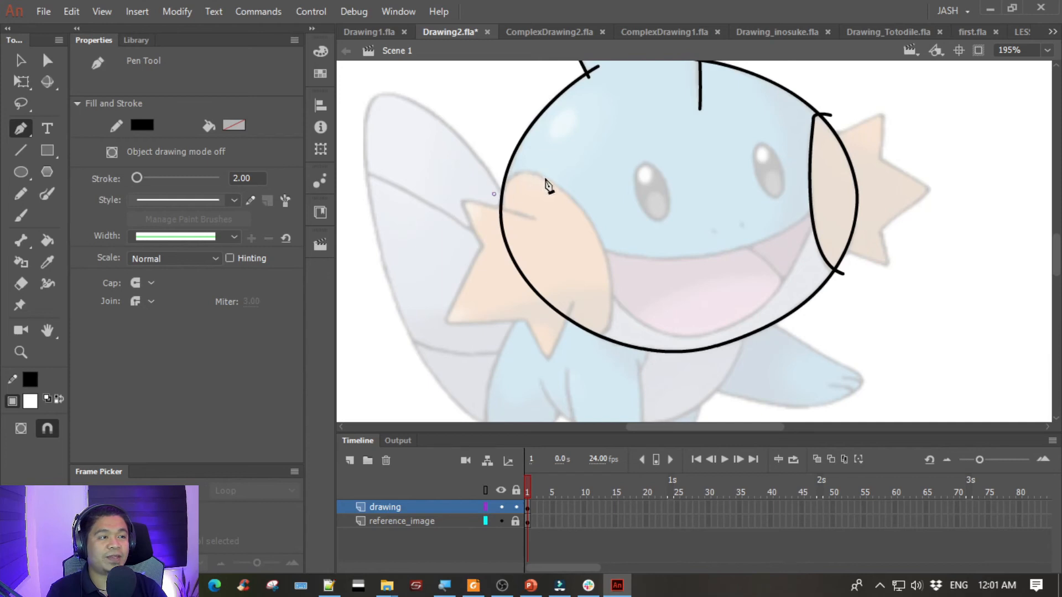
left_click_drag(566, 194, 574, 198)
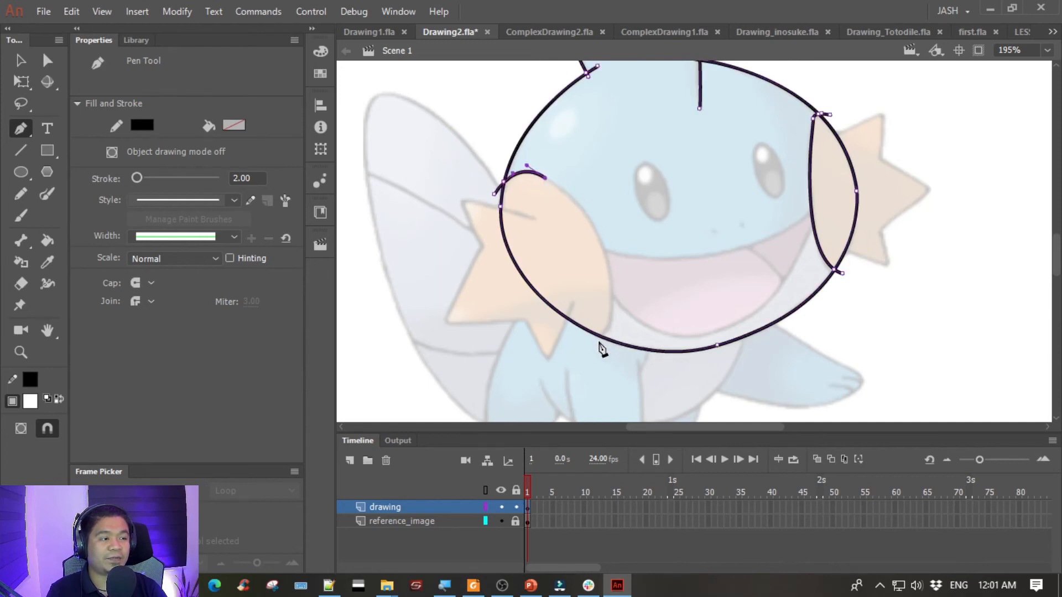
left_click_drag(594, 342, 546, 440)
key("ctrl+z")
left_click_drag(611, 313, 584, 405)
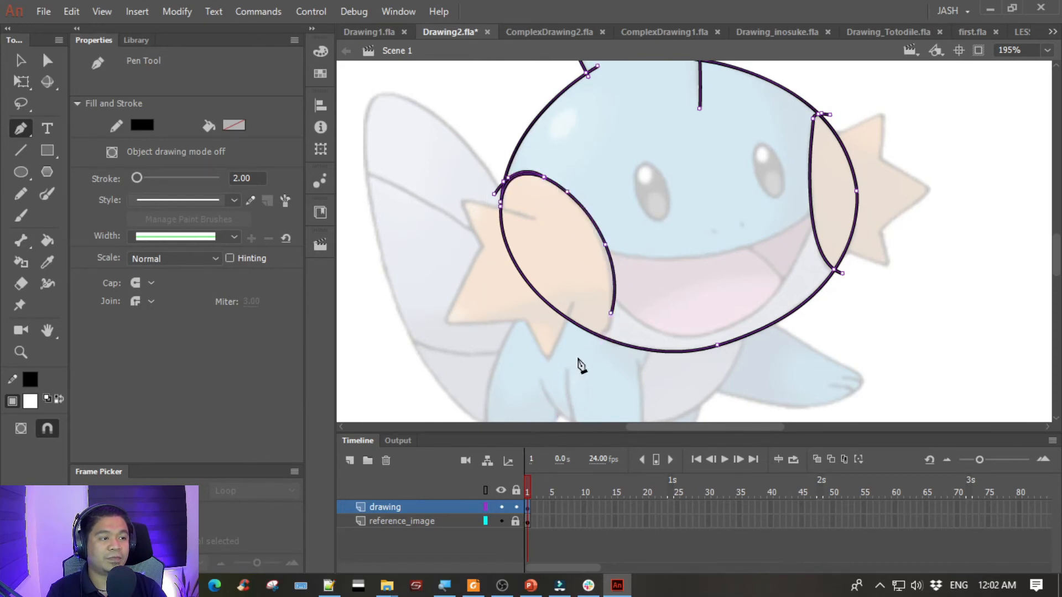
key("ctrl+z")
key("ctrl+z")
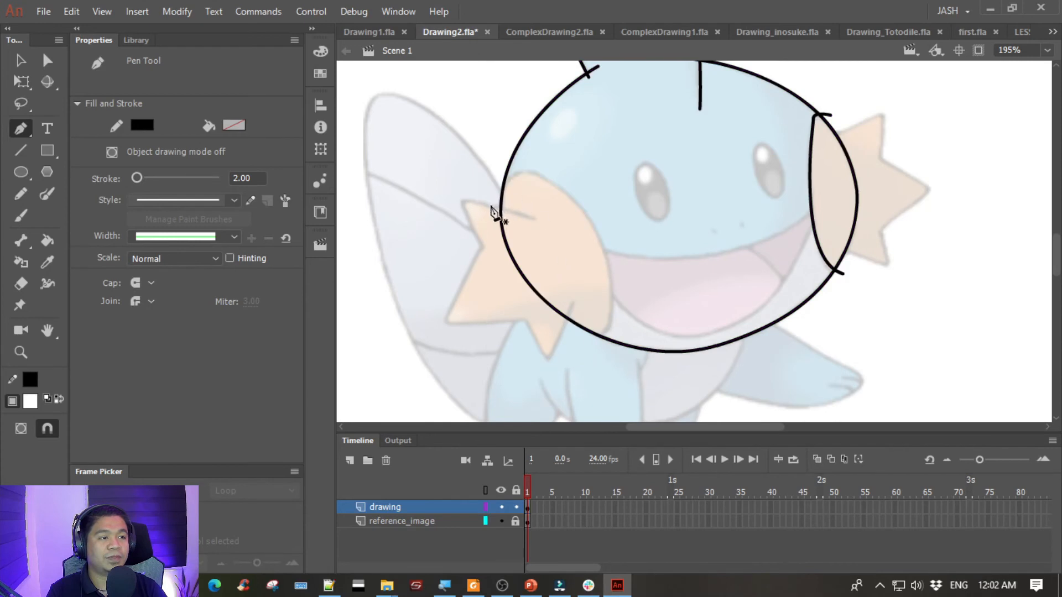
- Trace the left cheek's curved inner edge from outside the head outline over the top and down past the lower outline, ending the path
left_click(493, 202)
left_click_drag(571, 203, 594, 218)
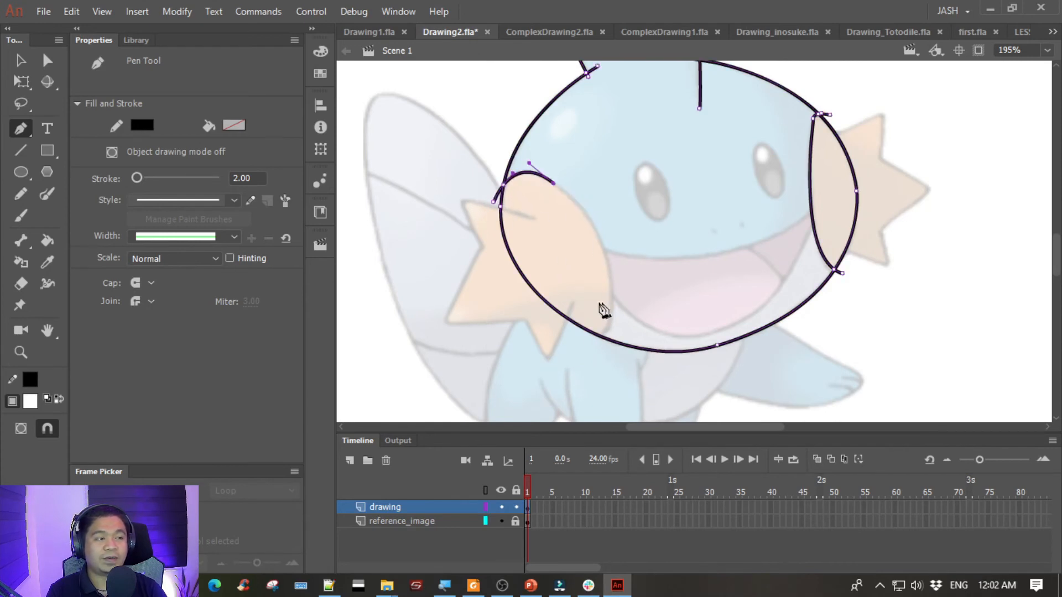
left_click_drag(595, 342, 545, 423)
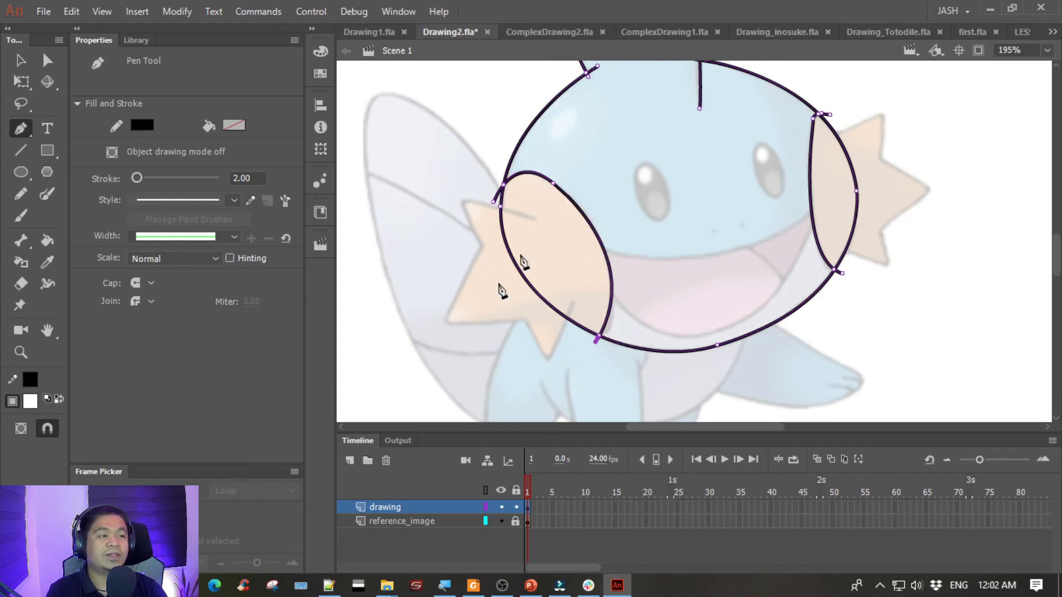
left_click(593, 144, "ctrl")
- Trace the left cheek's star-shaped spikes from the upper inner line around the three points to the lower inner line, ending the path
left_click(535, 217)
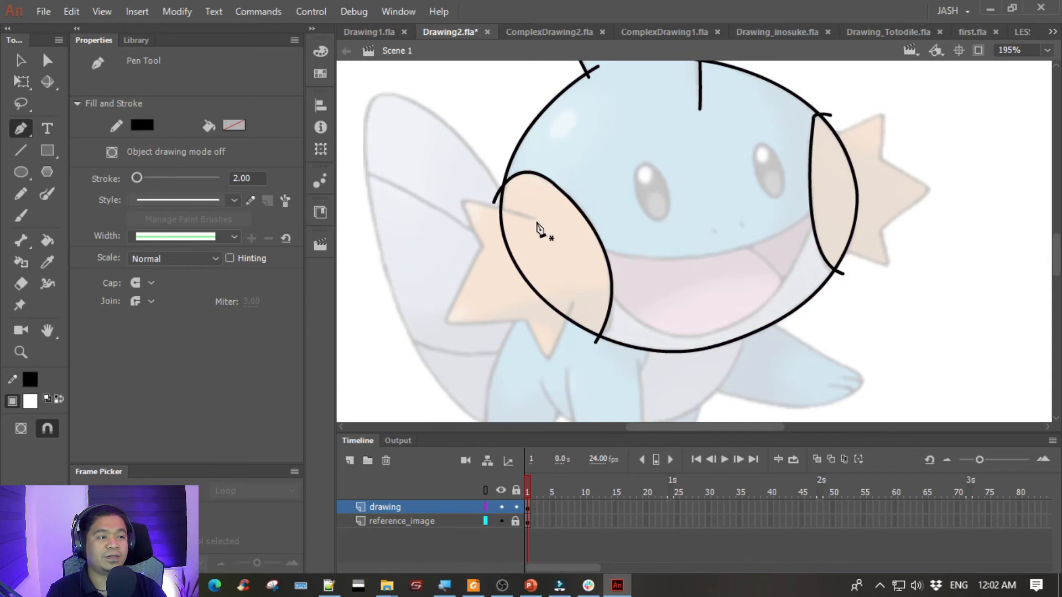
left_click_drag(465, 213, 466, 217)
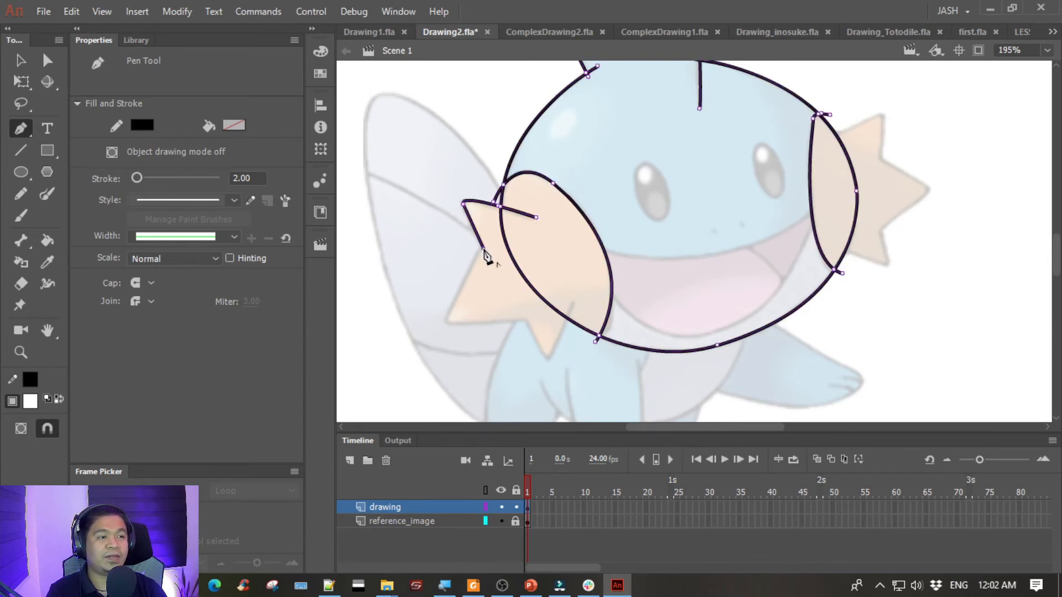
left_click_drag(455, 326, 456, 324)
left_click(526, 320)
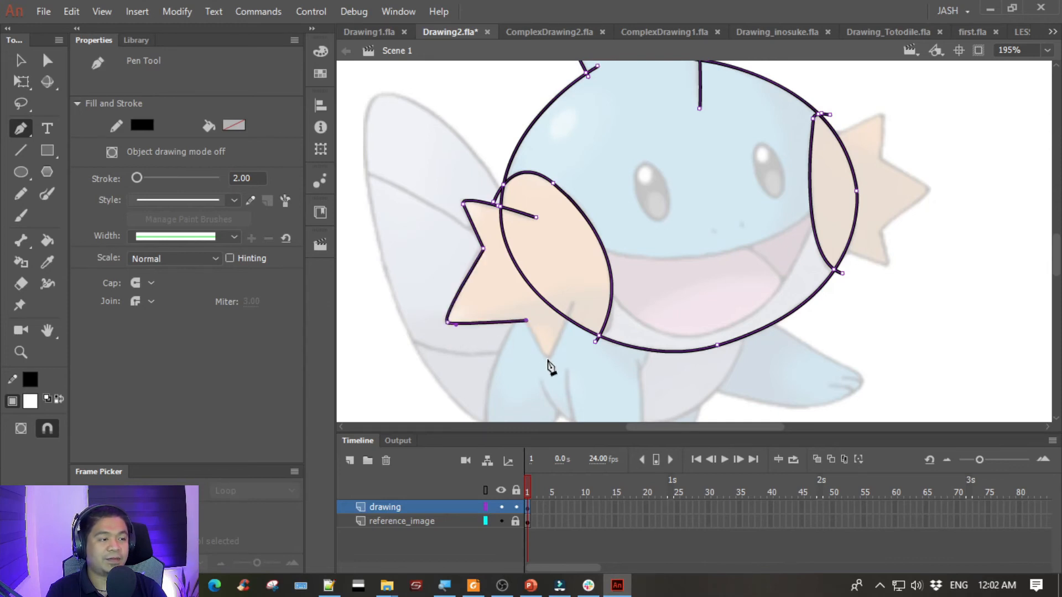
left_click_drag(552, 357, 552, 357)
left_click(572, 301)
key("Escape")
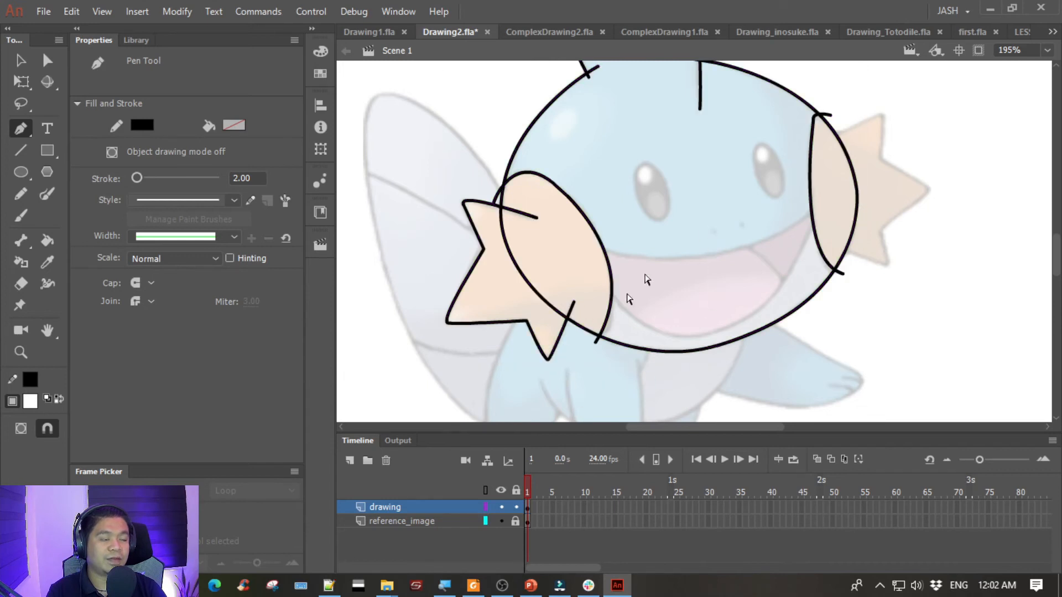
- Trace the right cheek's three spikes with straight segments from its upper edge to its lower edge inside the head outline
key("space")
left_click_drag(763, 195, 558, 247)
left_click(626, 189)
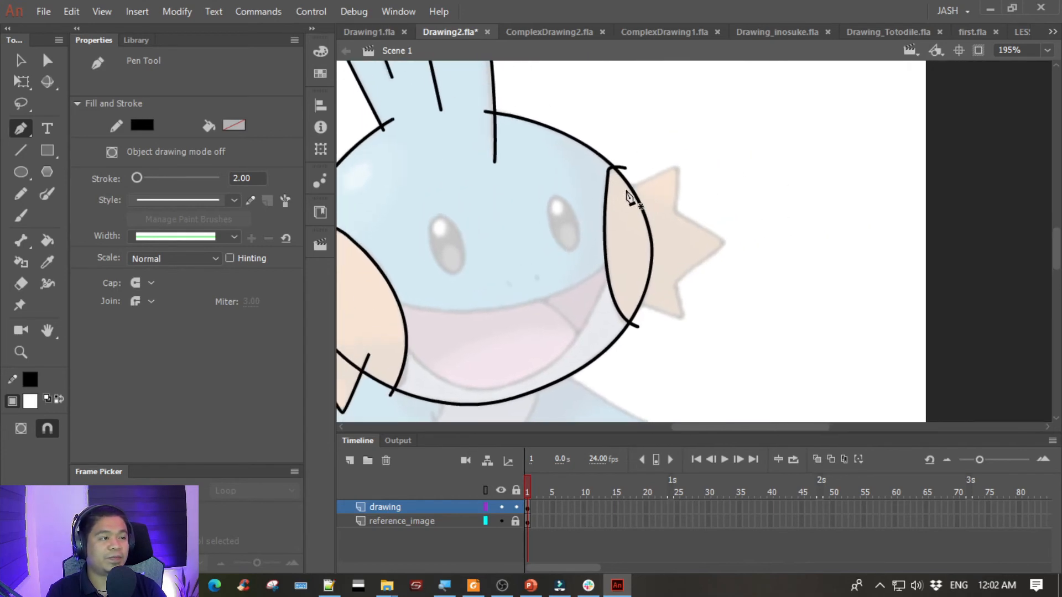
left_click(677, 165)
left_click(676, 212)
left_click(724, 244)
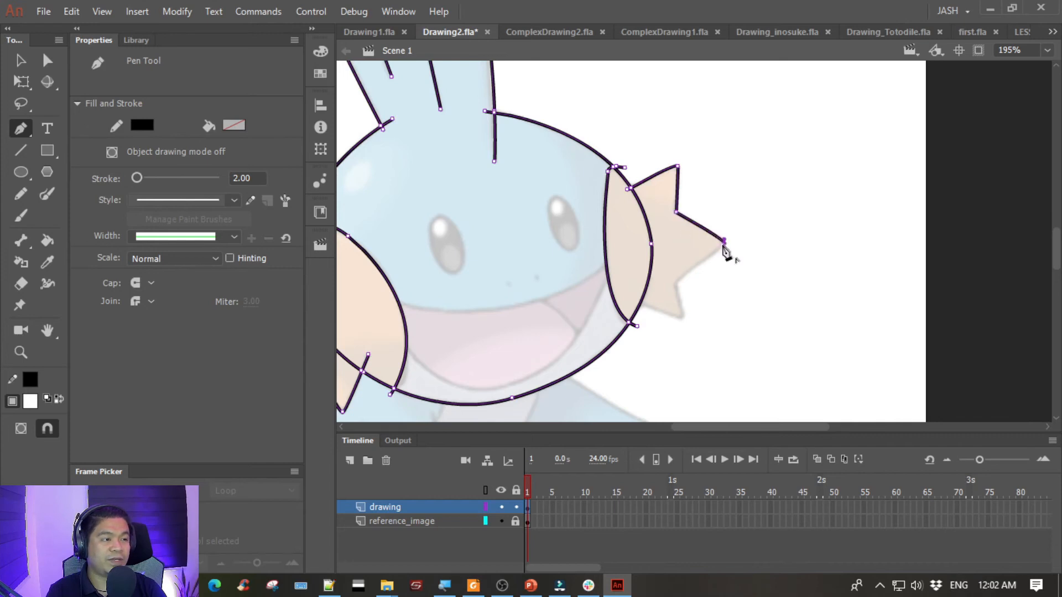
left_click(675, 284)
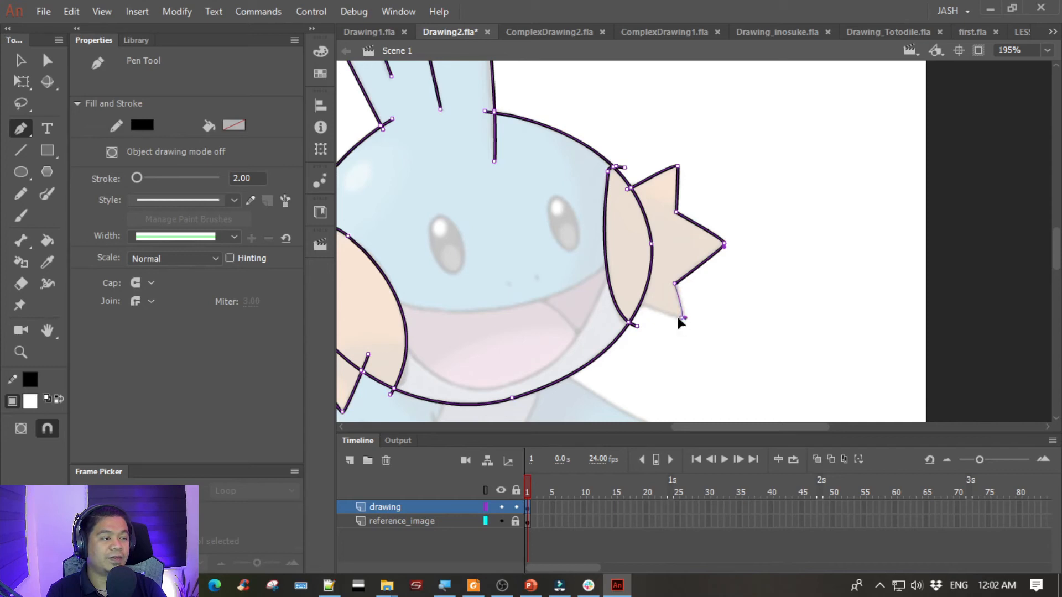
left_click(680, 318)
left_click(628, 302)
- Trace the mouth's upper edge as one curve from inside the left cheek to inside the right cheek and end the path
left_click_drag(493, 236, 718, 201)
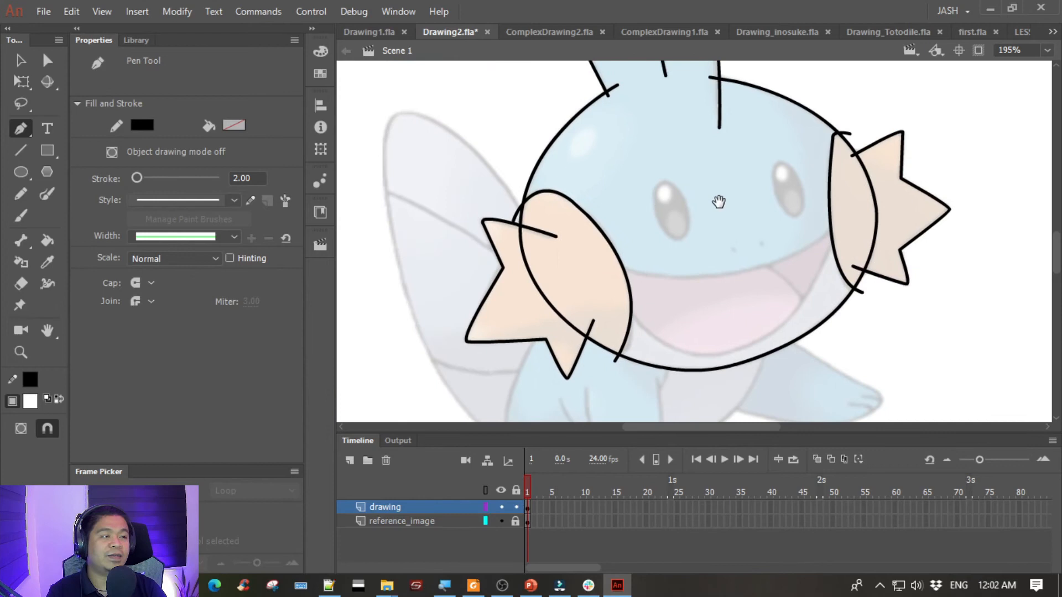
left_click(604, 258)
mouse_move(842, 217)
left_mouse_down()
mouse_move(944, 124)
mouse_move(940, 115)
mouse_move(965, 114)
left_mouse_up()
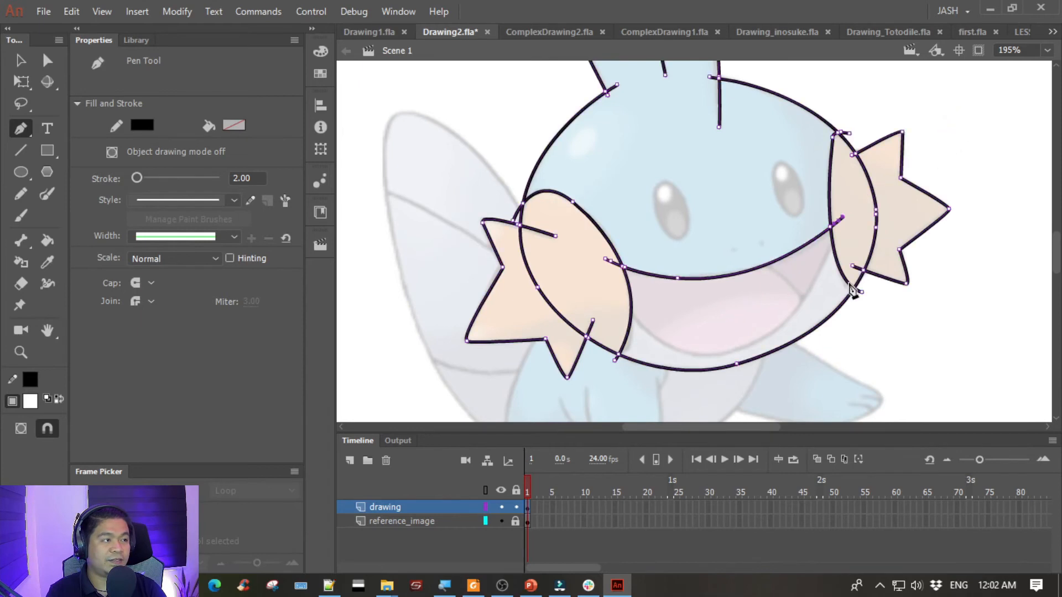
left_click(848, 243, "ctrl")
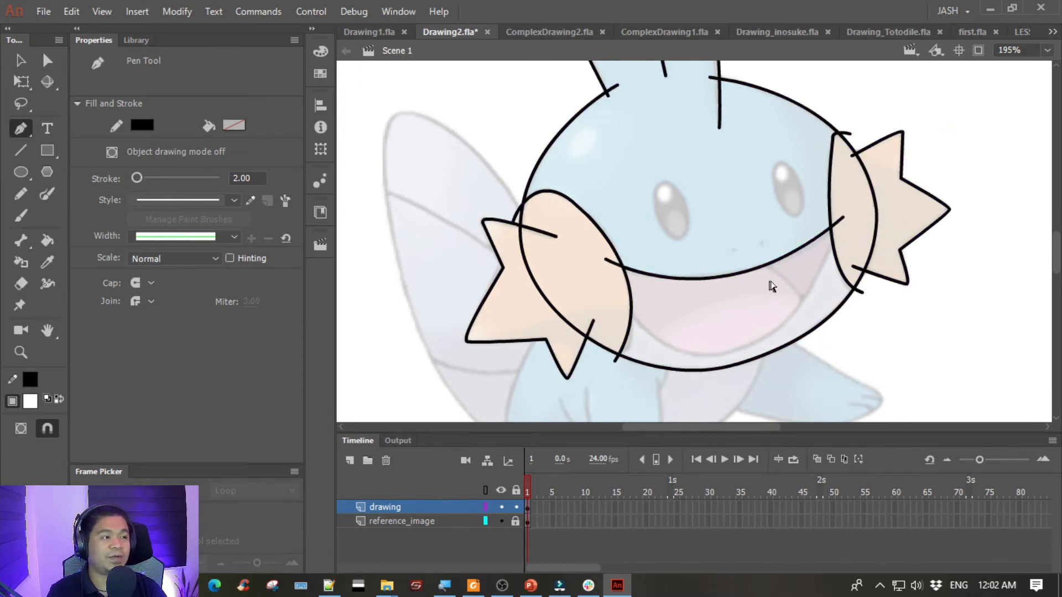
- Trace the mouth's lower edge as a curve from the right cheek around the bottom to inside the left cheek, ending the path
left_click(835, 230)
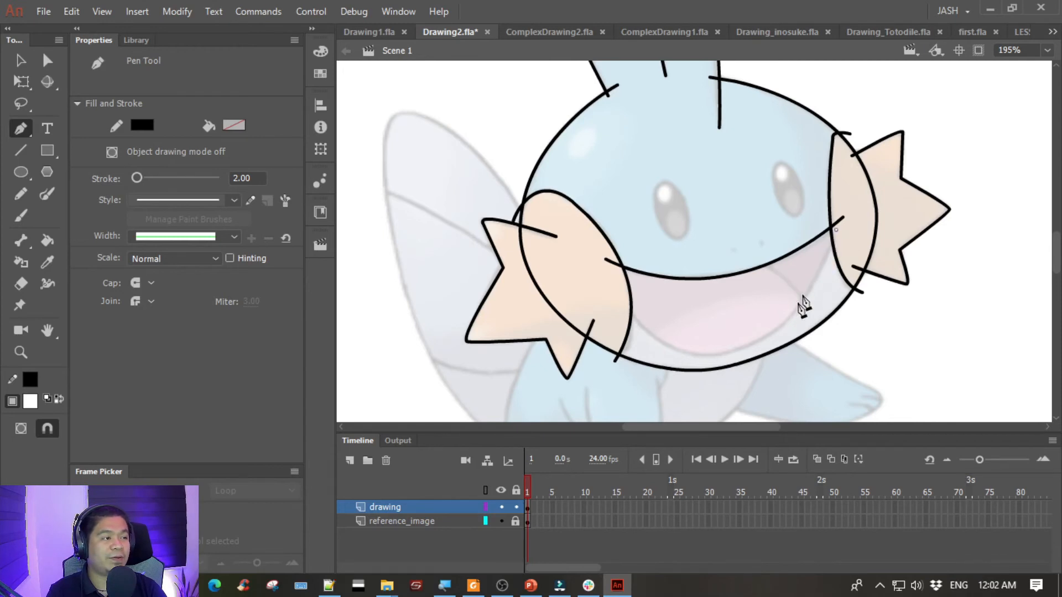
mouse_move(710, 354)
left_mouse_down()
mouse_move(617, 359)
mouse_move(633, 354)
left_mouse_up()
left_click_drag(613, 288, 580, 222)
key("Escape")
key("space")
left_click_drag(758, 281, 646, 277)
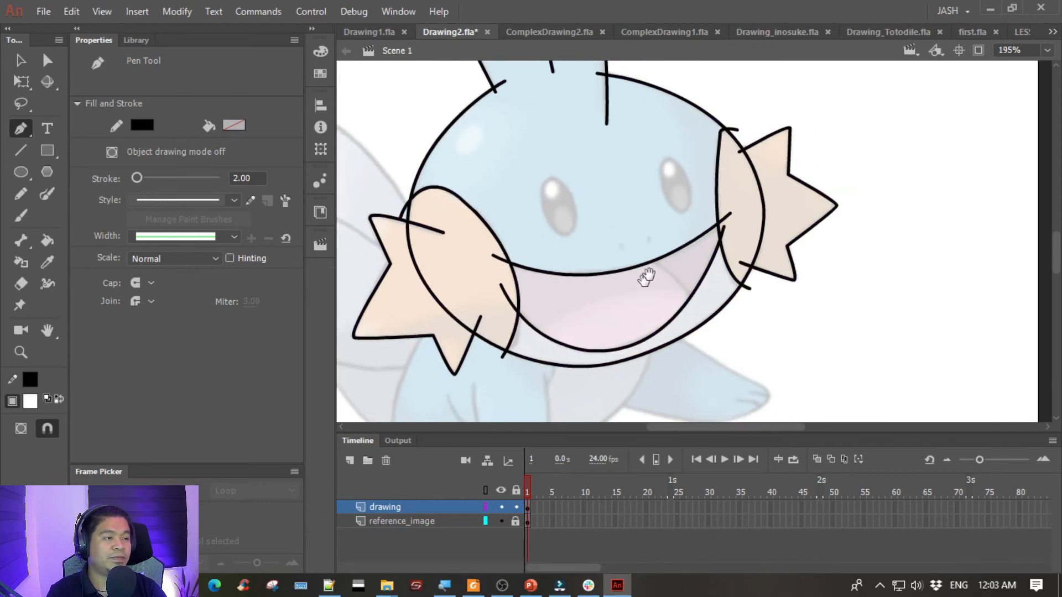
left_click(642, 253)
mouse_move(694, 302)
left_mouse_down()
mouse_move(689, 337)
mouse_move(700, 348)
left_mouse_up()
key("ctrl+z")
- Trace the curved line inside the mouth from just above its upper edge down to its lower right edge and end the path
left_click(629, 256)
left_click(647, 219, "ctrl")
- Draw the right nostril as a short slanted stroke over the reference mark above the mouth and end the path
key("space")
mouse_move(607, 171)
left_mouse_down()
mouse_move(586, 222)
mouse_move(700, 162)
mouse_move(606, 188)
left_mouse_up()
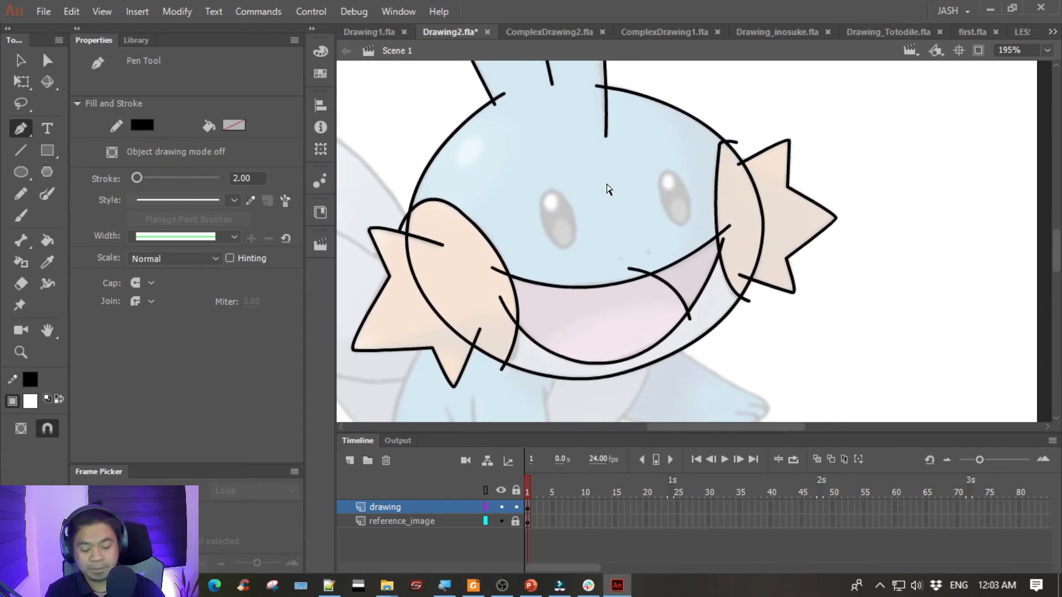
key("ctrl+equal")
key("ctrl+equal")
left_click_drag(460, 272, 585, 206)
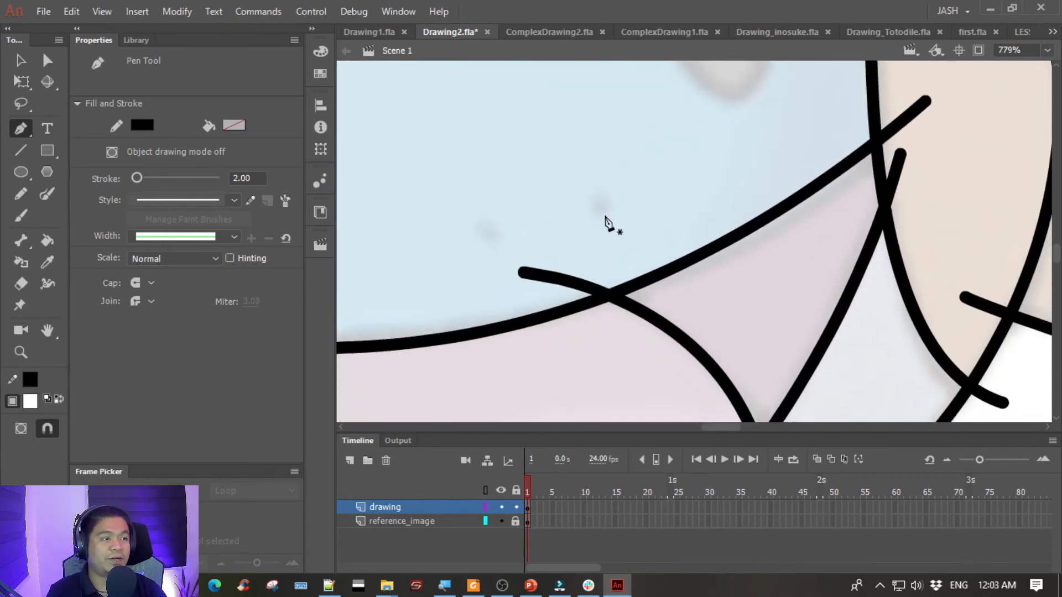
left_click(603, 199)
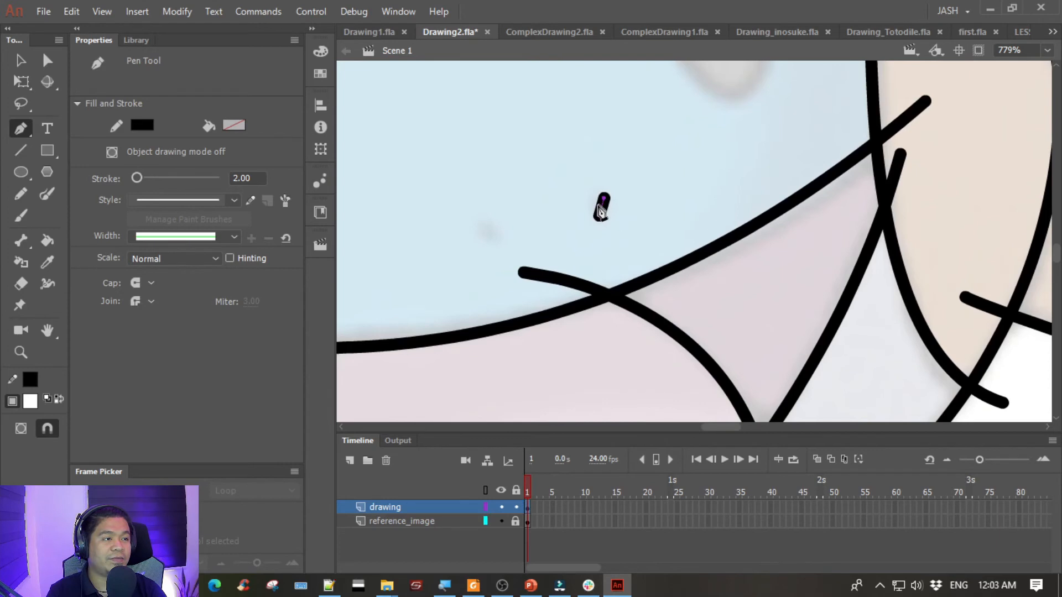
left_click_drag(547, 204, 631, 185)
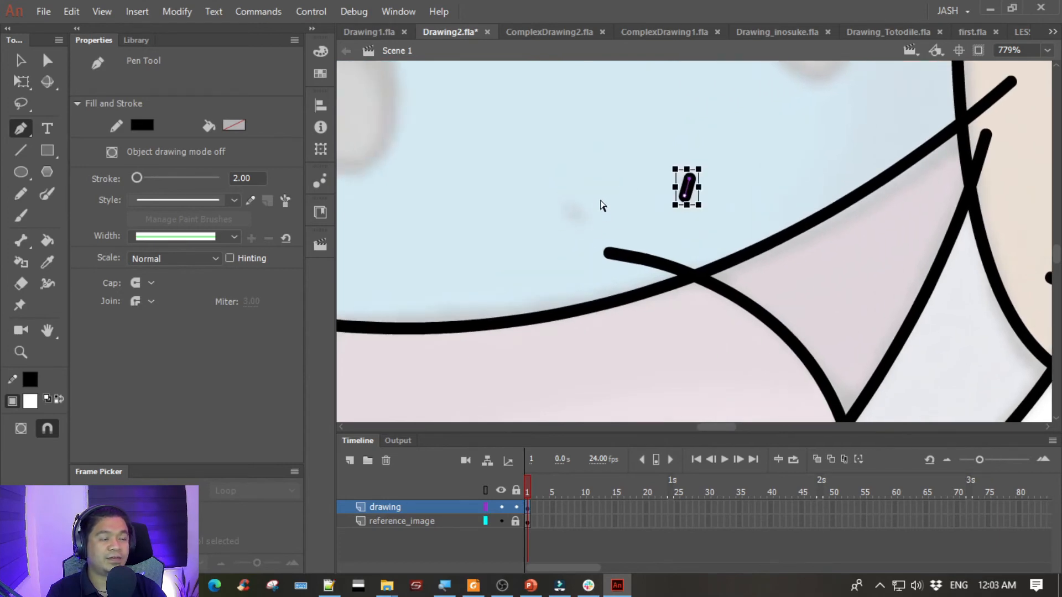
- Draw the left nostril as a short slanted stroke over the reference mark above the mouth and end the path
left_click(608, 150, "ctrl")
left_click(579, 220)
left_click(563, 209)
left_click(590, 155, "ctrl")
key("ctrl+minus")
key("ctrl+minus")
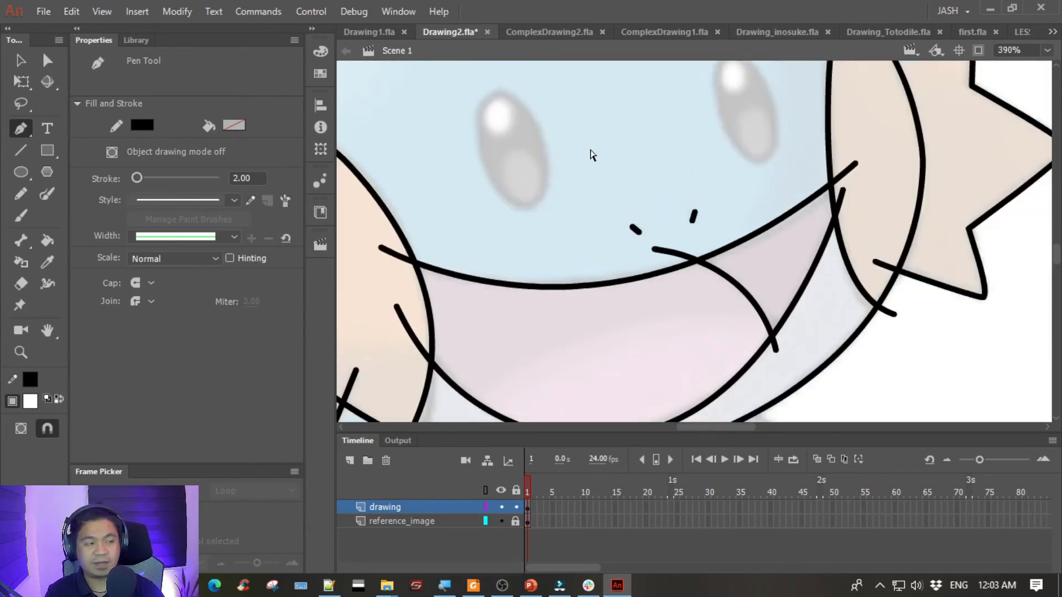
mouse_move(586, 150)
left_mouse_down()
mouse_move(546, 233)
mouse_move(583, 170)
mouse_move(584, 207)
left_mouse_up()
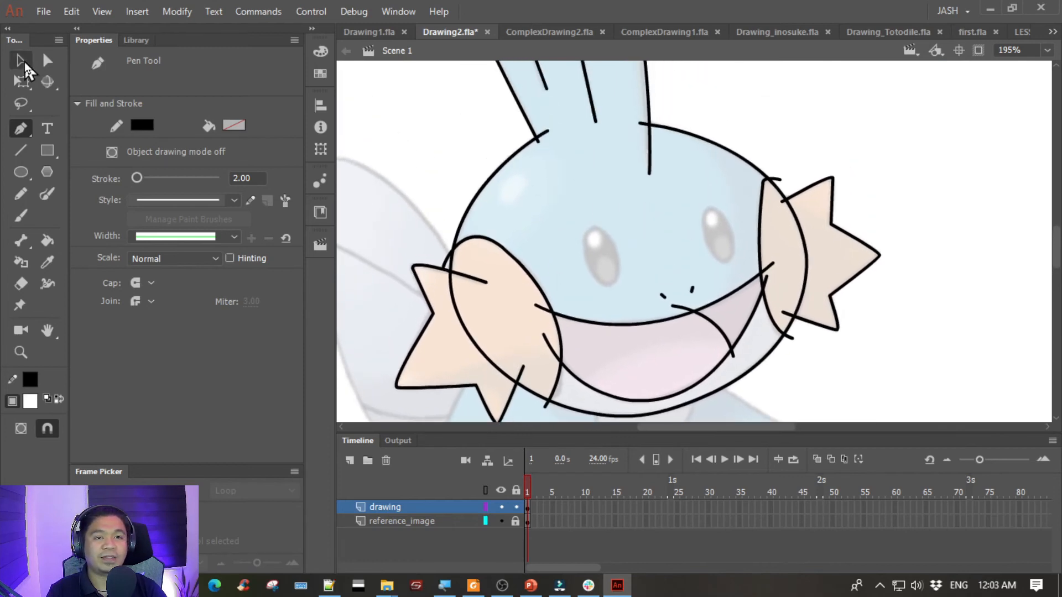
- Draw a white-filled oval about 18 by 39.6 px over the left reference eye and move it into the empty area on the eye's left
left_click(21, 62)
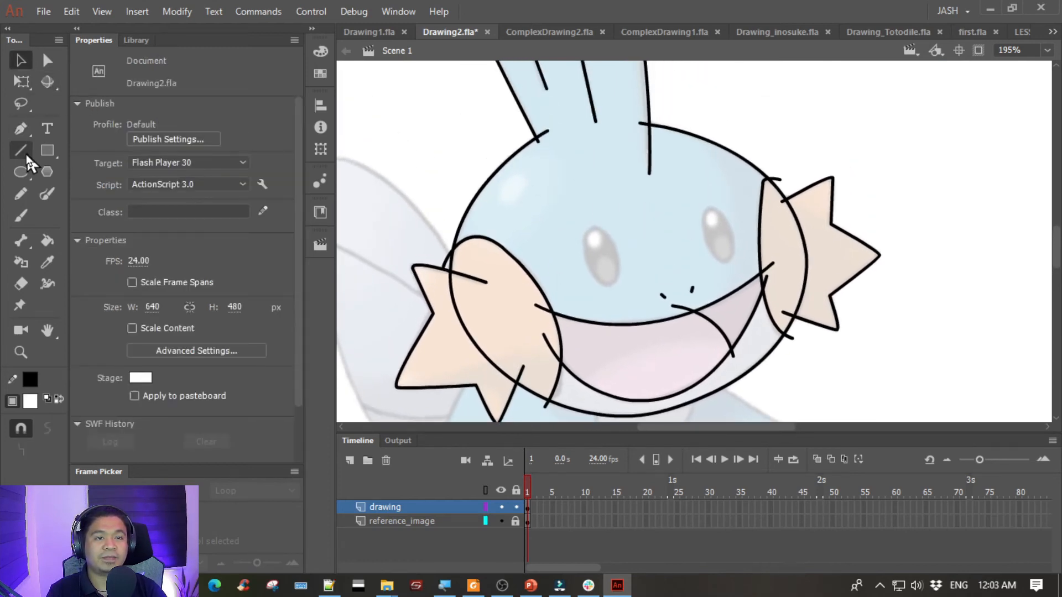
left_click(21, 172)
left_click_drag(583, 231, 610, 290)
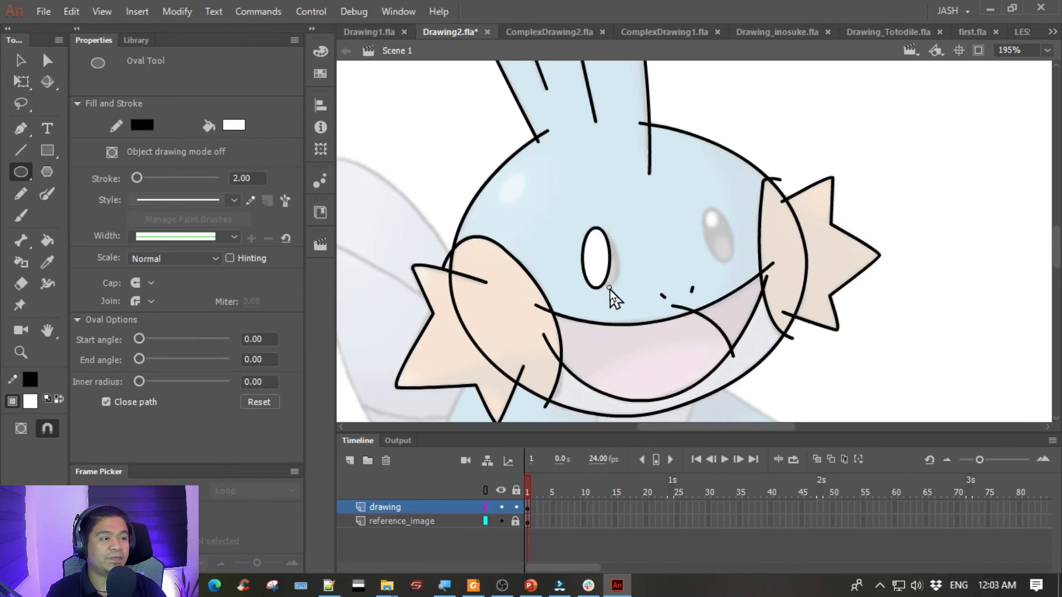
left_click(21, 61)
left_click_drag(567, 205, 540, 236)
left_click(577, 216)
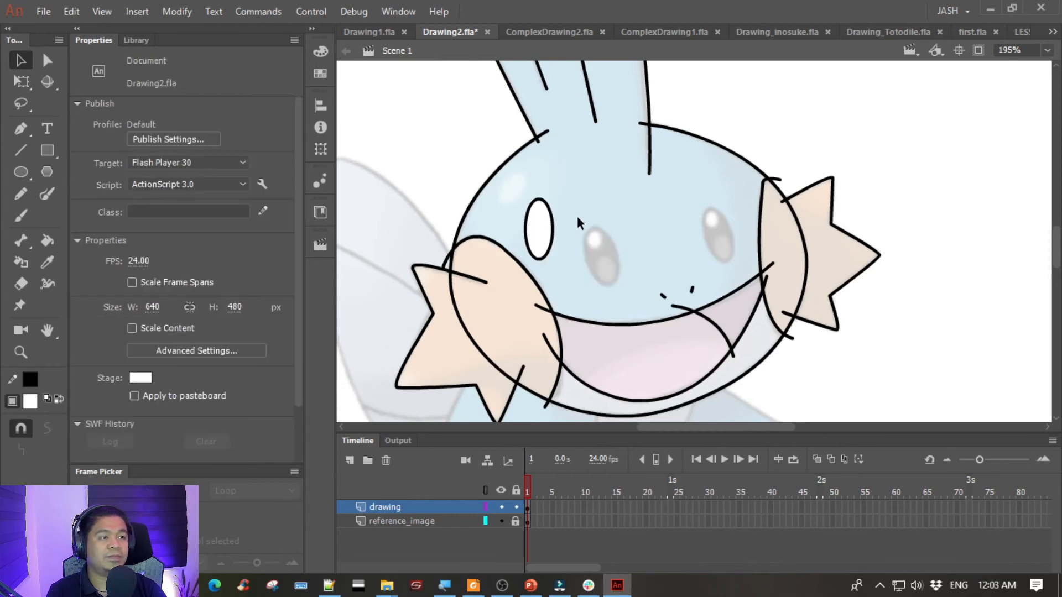
mouse_move(523, 191)
left_mouse_down()
mouse_move(565, 260)
mouse_move(523, 188)
left_mouse_up()
left_click(609, 246)
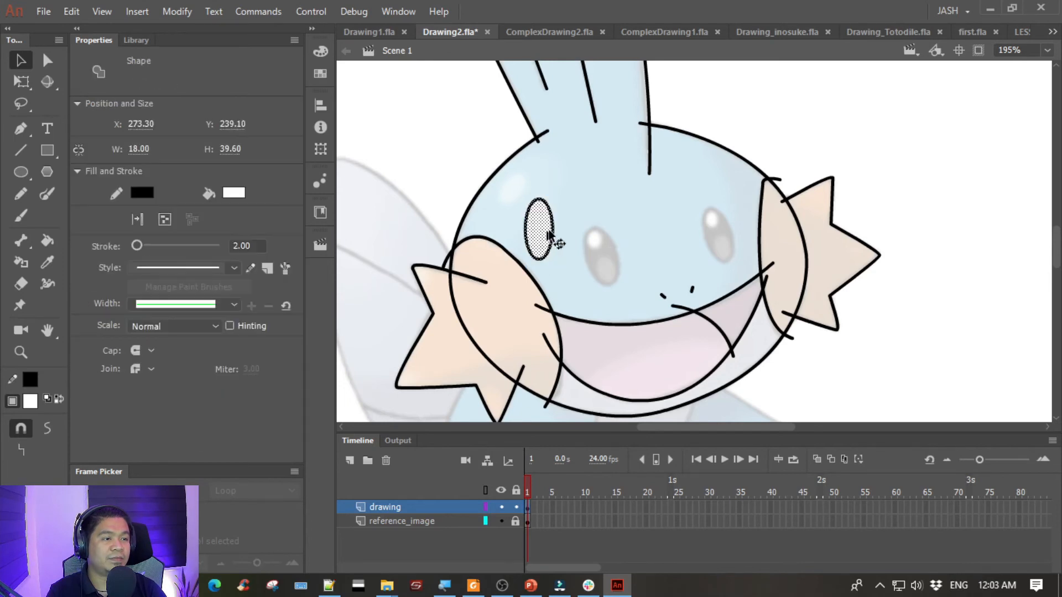
- Shift the whole oval, fill and outline together, slightly right, closer to the left reference eye
left_click(573, 224)
left_click(529, 208)
left_click(537, 226, "shift")
left_click_drag(536, 226, 553, 226)
- Delete the white fill of the eye oval, keeping only its black outline
left_click(650, 170)
left_click_drag(632, 184, 614, 192)
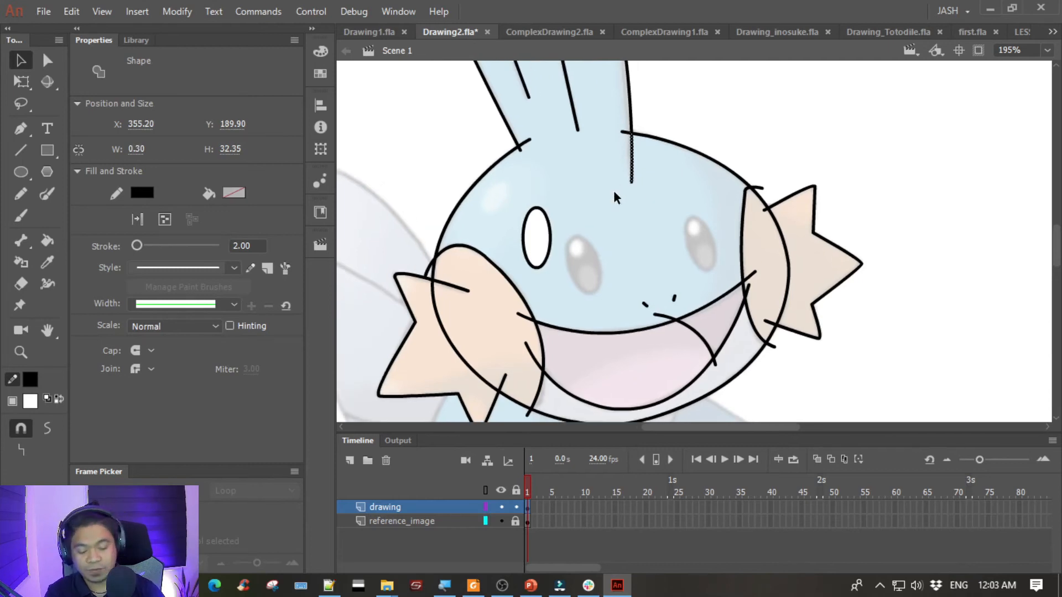
key("ctrl+equal")
key("ctrl+equal")
left_click_drag(577, 223, 741, 94)
left_click_drag(602, 387, 633, 203)
left_click_drag(613, 250, 593, 215)
left_click(622, 173)
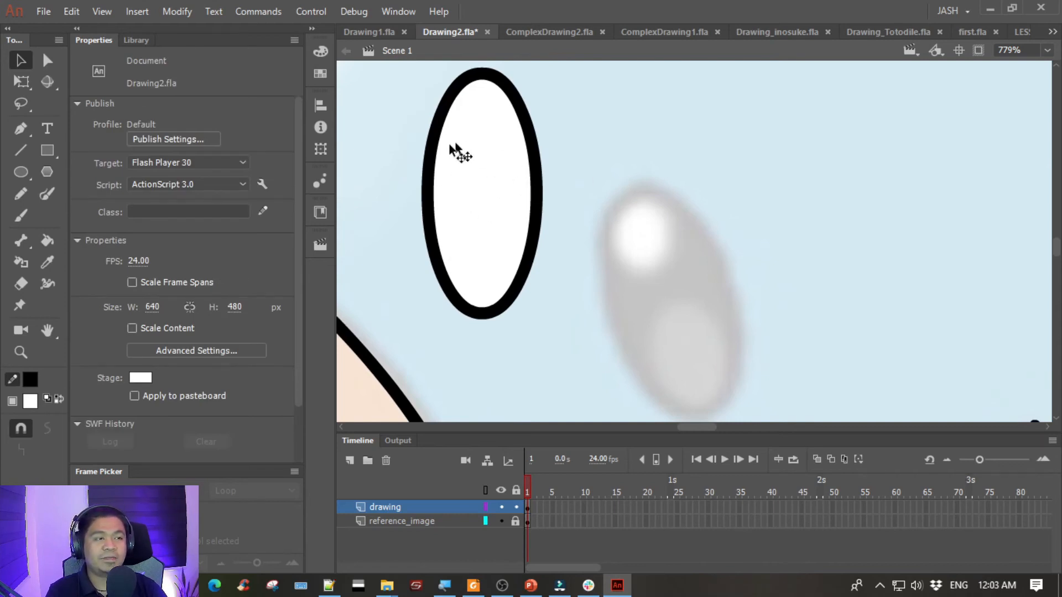
left_click(479, 158)
key("Delete")
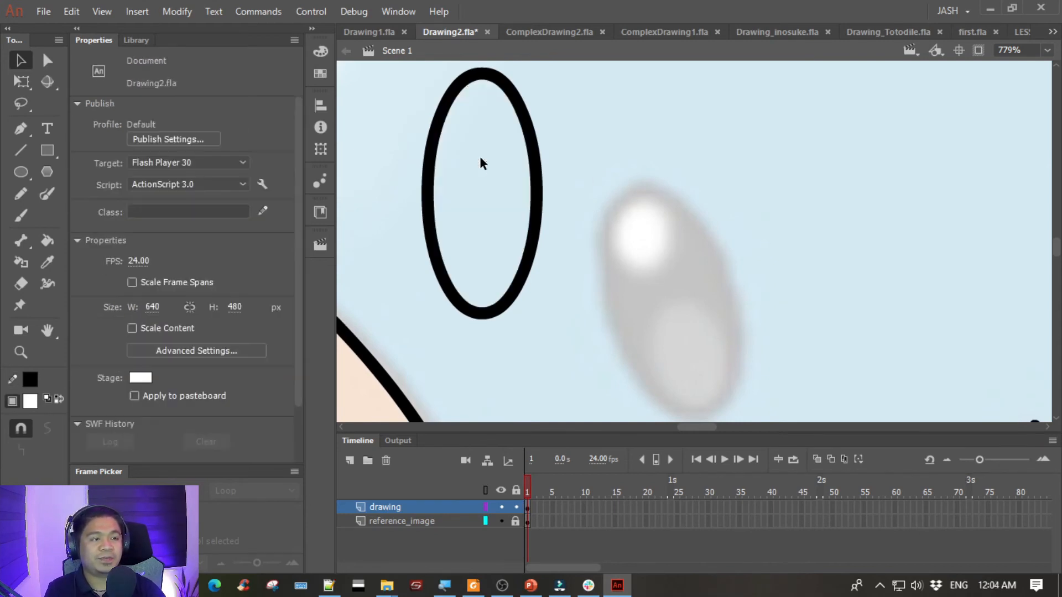
- Draw a small oval inside the upper part of the eye outline and delete its white fill
left_click(21, 172)
mouse_move(465, 108)
left_mouse_down()
mouse_move(507, 187)
mouse_move(509, 178)
left_mouse_up()
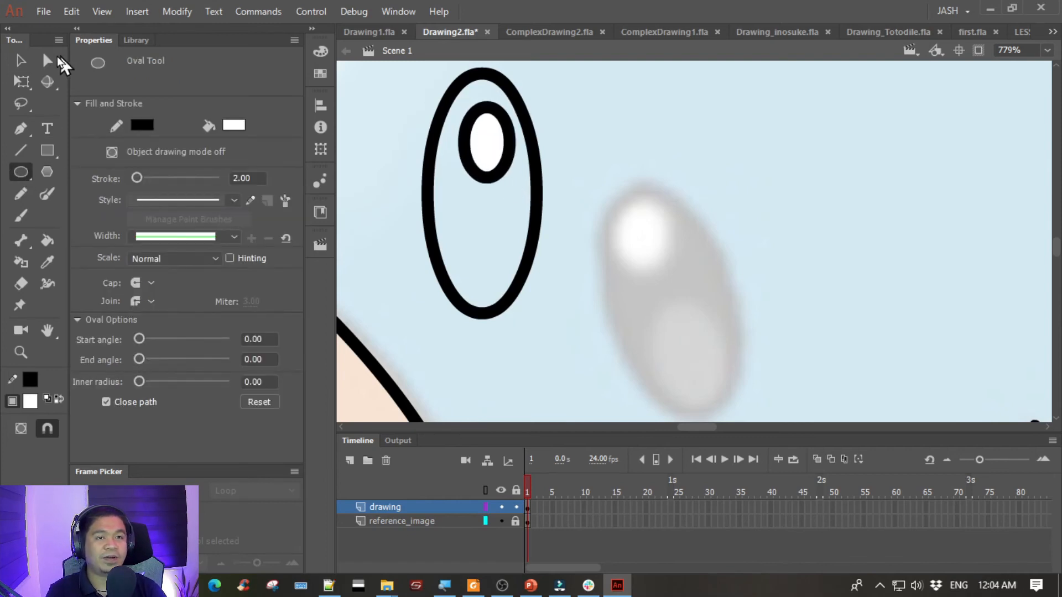
left_click(21, 60)
left_click(491, 128)
key("Delete")
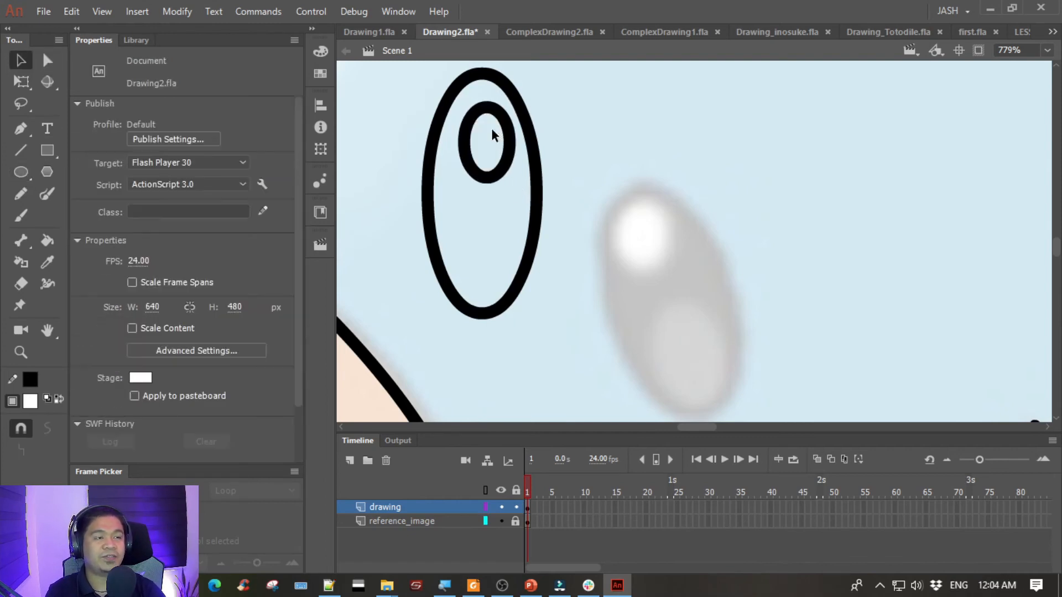
- Move the small oval up to the top of the eye outline, widen it to about 8.8 px and nudge it to the centre
left_click(505, 164)
left_click_drag(507, 163, 497, 148)
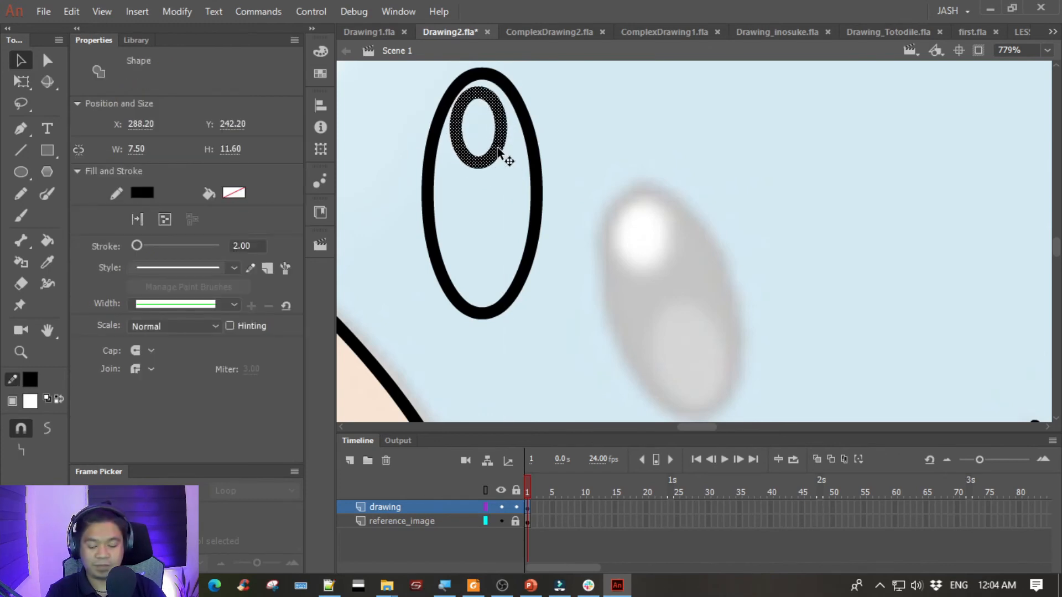
key("q")
left_click_drag(509, 126, 524, 126)
left_click_drag(459, 110, 457, 102)
key("Right")
key("Down")
key("Left")
key("Left")
key("Up")
key("Right")
- Duplicate the small oval into the lower part of the eye outline and stretch the copy to about 15.55 px tall
left_click(20, 60)
left_click_drag(494, 163, 514, 295)
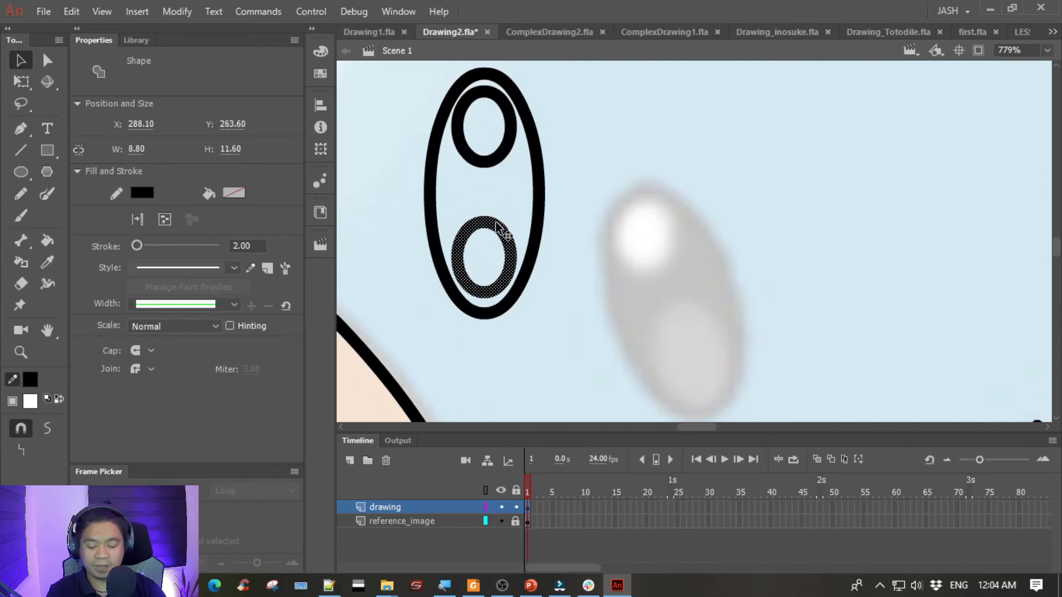
key("q")
left_click_drag(483, 216, 484, 191)
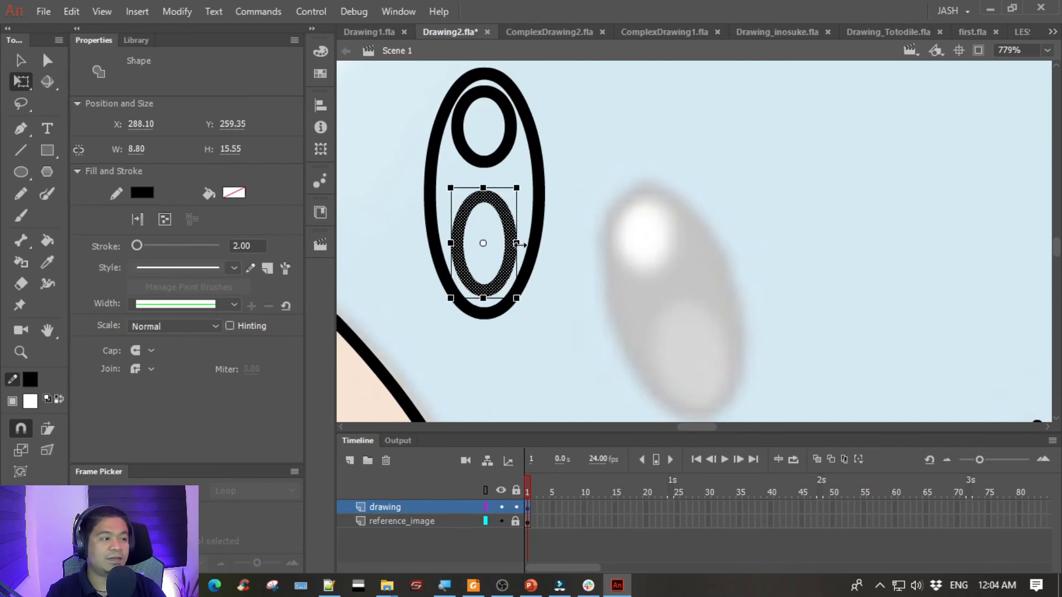
- Nudge the lower inner oval down against the bottom of the eye outline and widen it to about 9.3 px
left_click(19, 62)
key("Down")
key("Down")
key("Left")
key("Left")
key("Left")
key("Down")
key("Down")
key("Down")
key("Right")
key("Right")
key("Down")
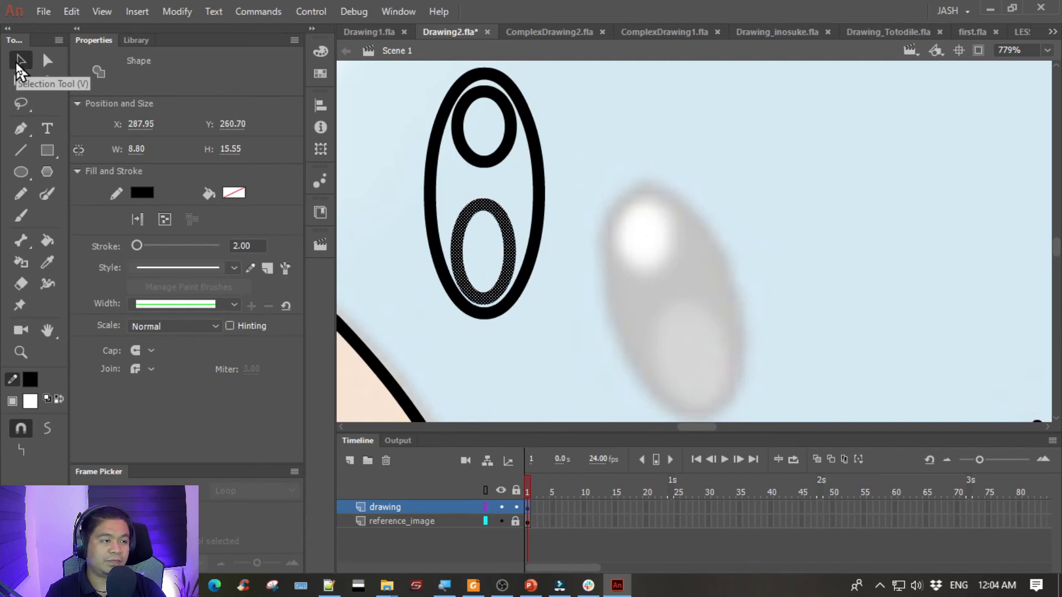
key("q")
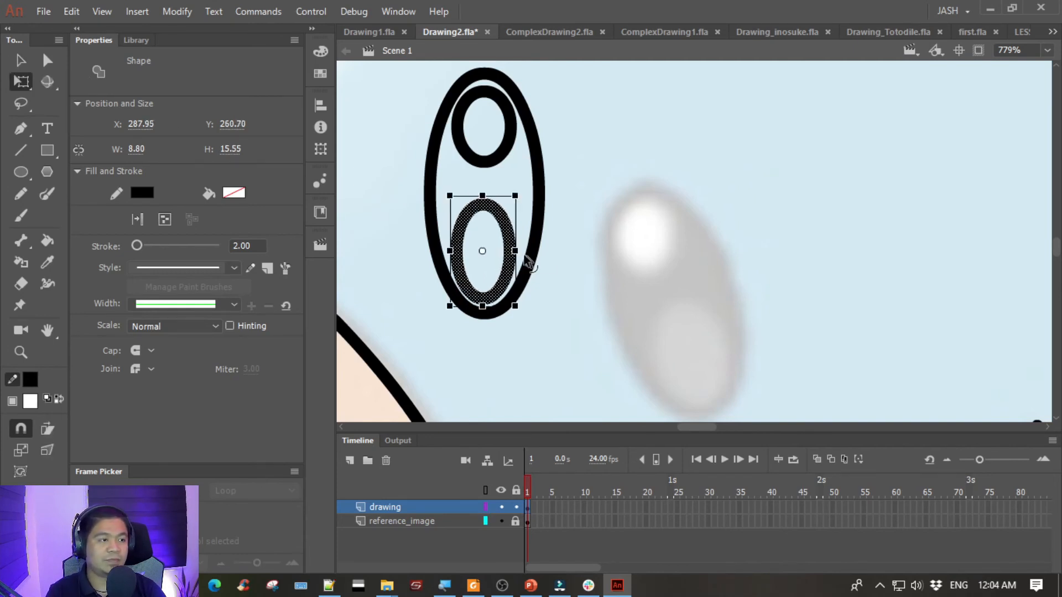
left_click_drag(520, 251, 524, 250)
key("Left")
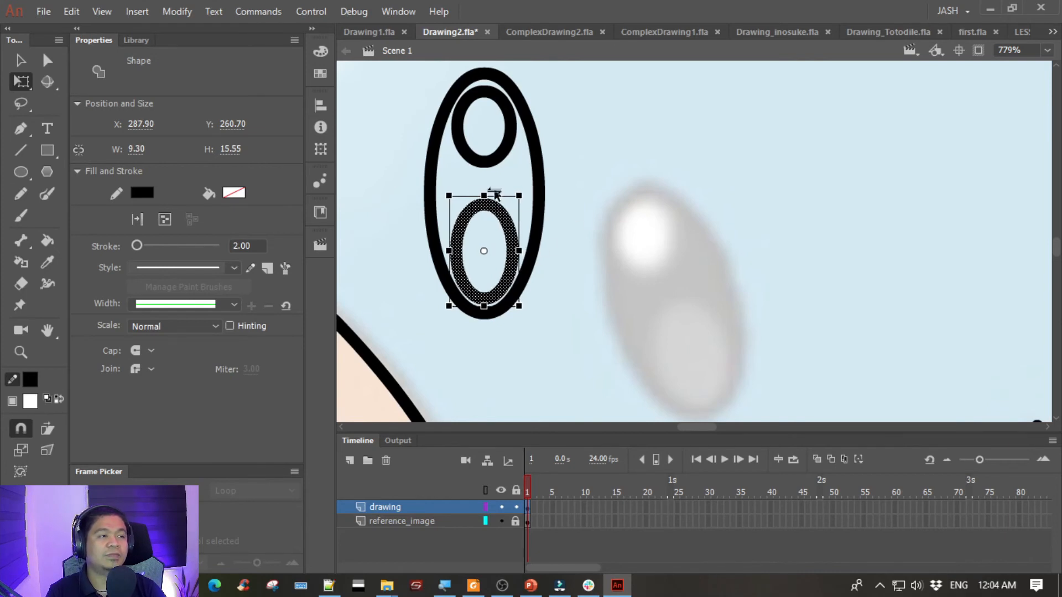
- Nudge the upper inner oval slightly up toward the top of the eye outline
left_click(485, 162)
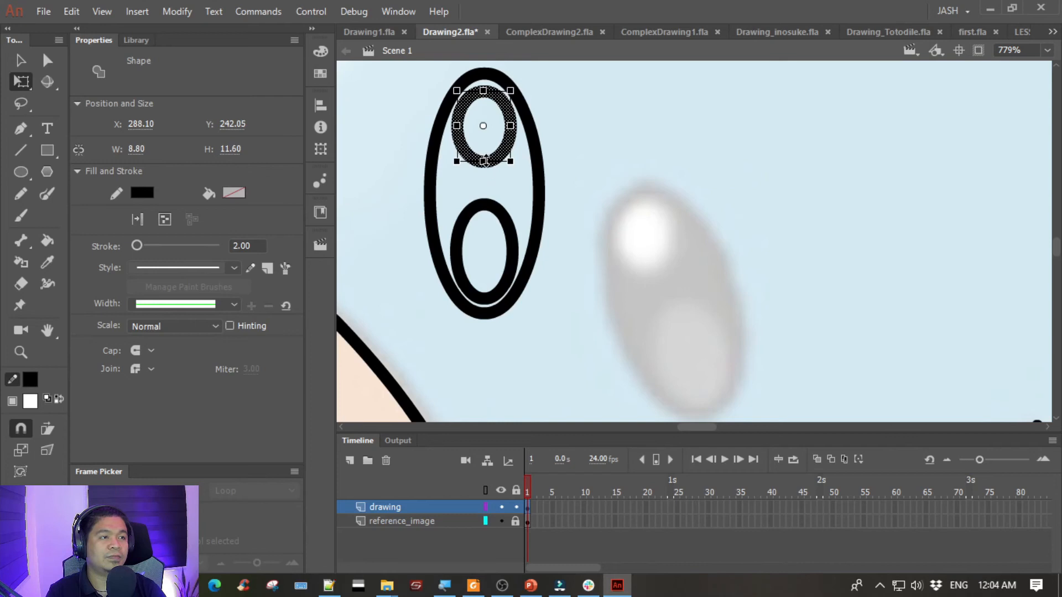
key("Up")
key("Up")
key("Up")
left_click(588, 177)
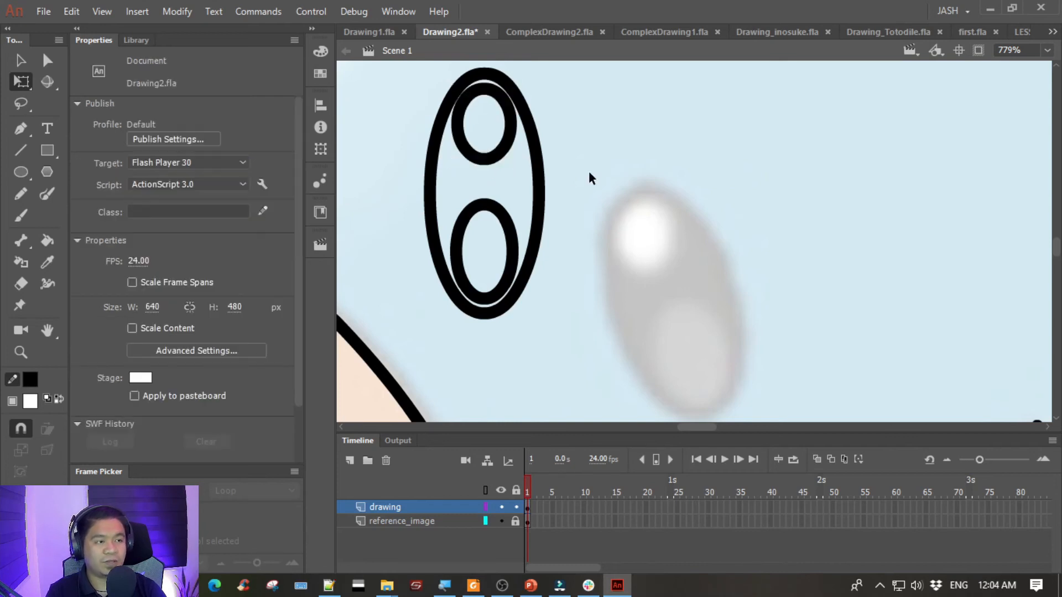
- Select the complete eye with the Lasso and move it off the face to the blank area left of the tail fin
key("ctrl+2")
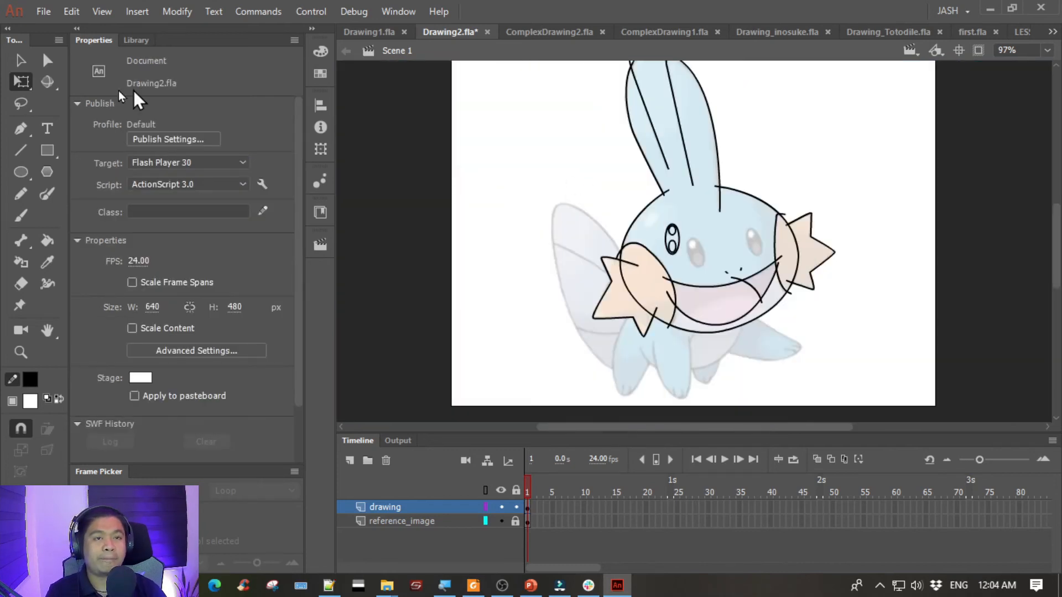
left_click(20, 59)
scroll(680, 251, "up", 3)
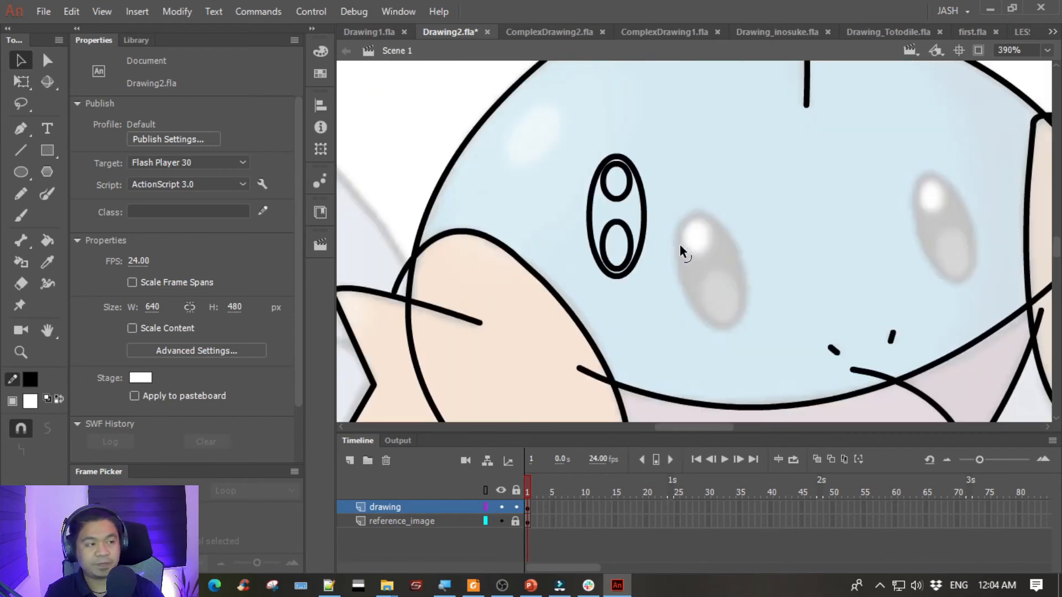
left_click(21, 104)
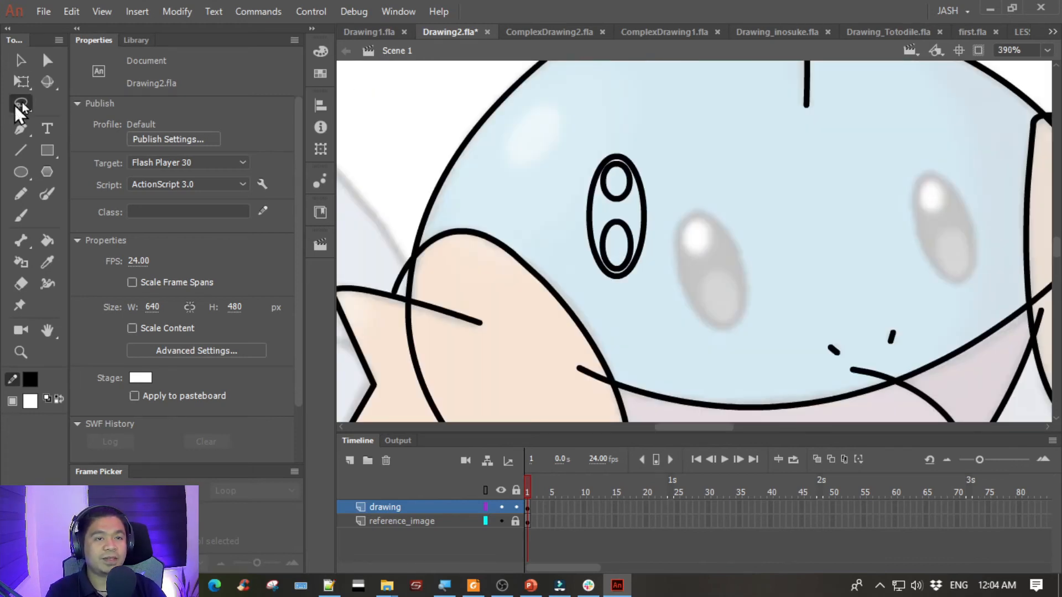
mouse_move(585, 145)
left_mouse_down()
mouse_move(639, 135)
mouse_move(672, 229)
mouse_move(646, 302)
mouse_move(598, 287)
mouse_move(565, 244)
mouse_move(576, 166)
mouse_move(630, 126)
left_mouse_up()
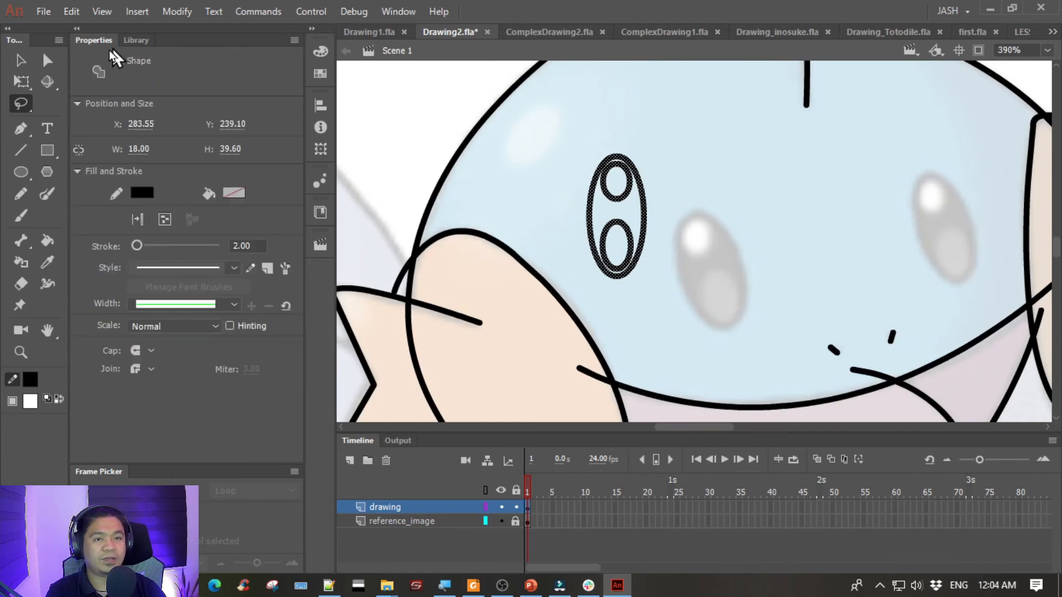
left_click(20, 60)
mouse_move(588, 197)
left_mouse_down()
mouse_move(920, 166)
mouse_move(927, 178)
mouse_move(409, 149)
mouse_move(396, 137)
left_mouse_up()
left_click(454, 182)
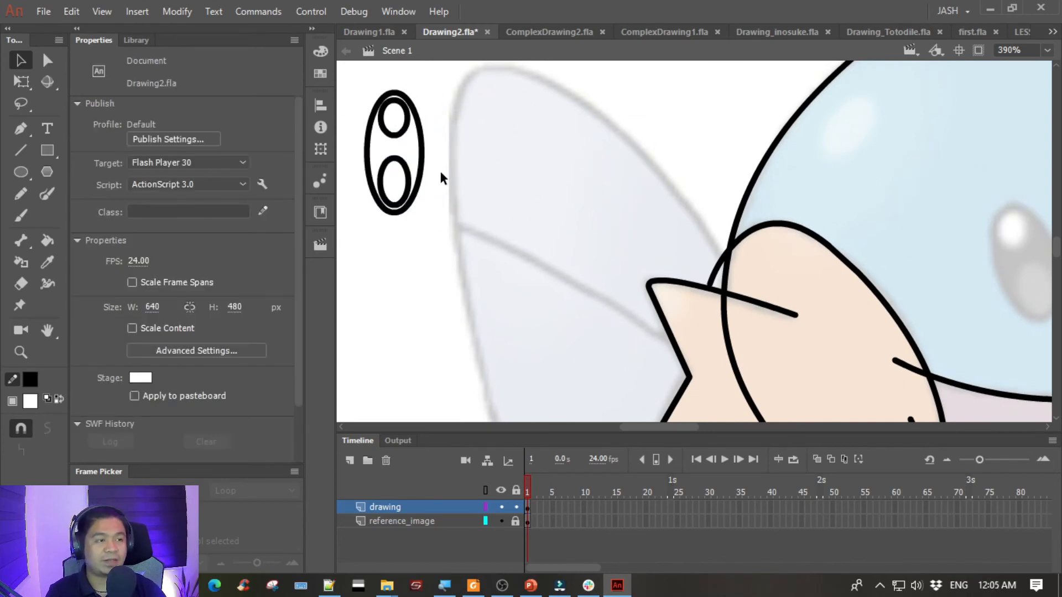
- Place the mudkip.jpg bitmap from the library on the drawing layer, to the left of the traced character
key("ctrl+minus")
left_click_drag(699, 145, 469, 232)
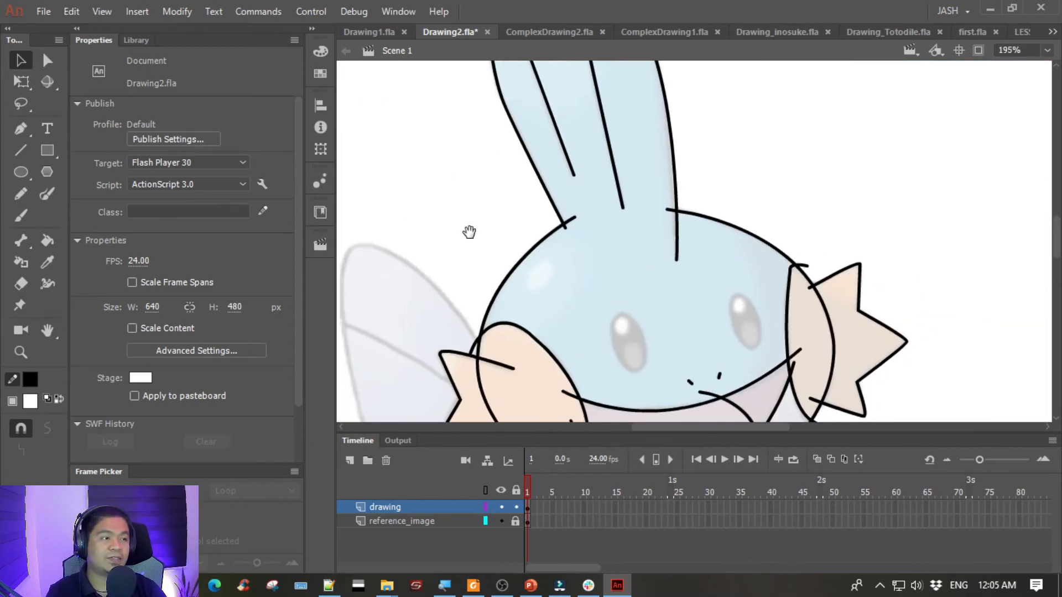
key("ctrl+minus")
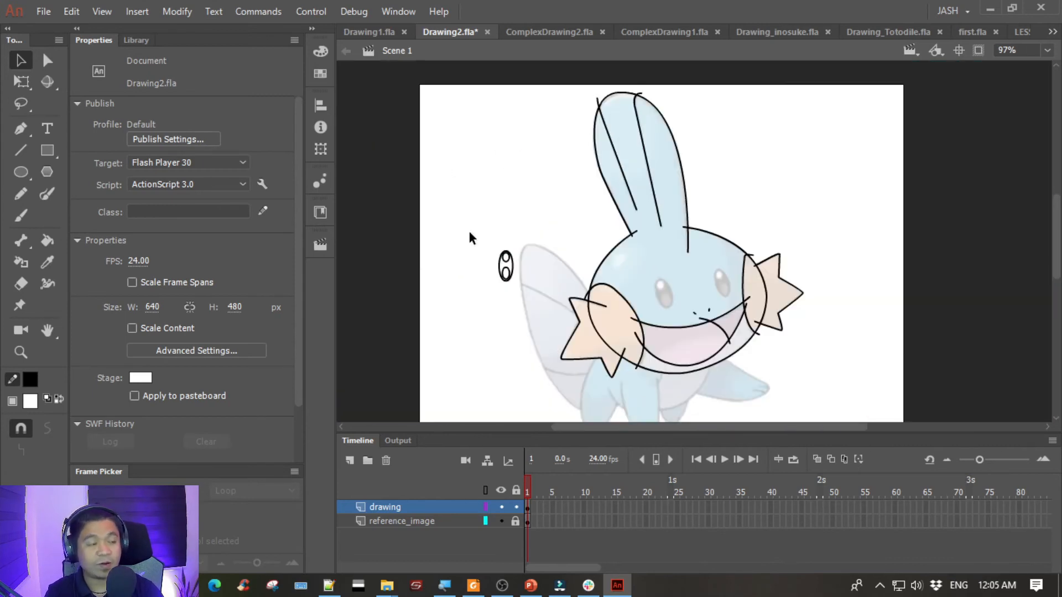
mouse_move(618, 261)
left_mouse_down()
mouse_move(668, 185)
mouse_move(649, 236)
left_mouse_up()
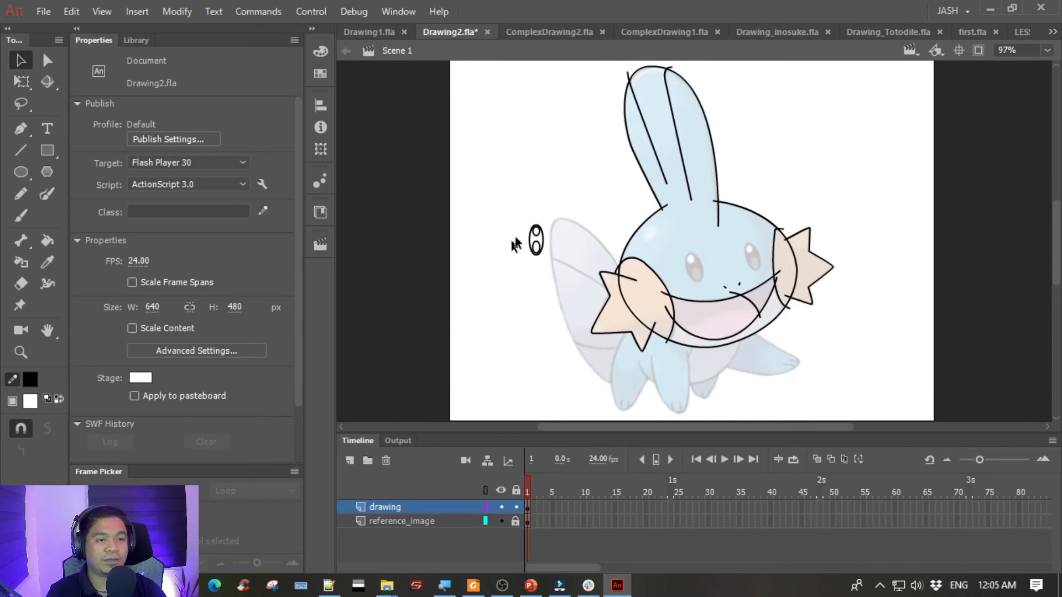
left_click(138, 42)
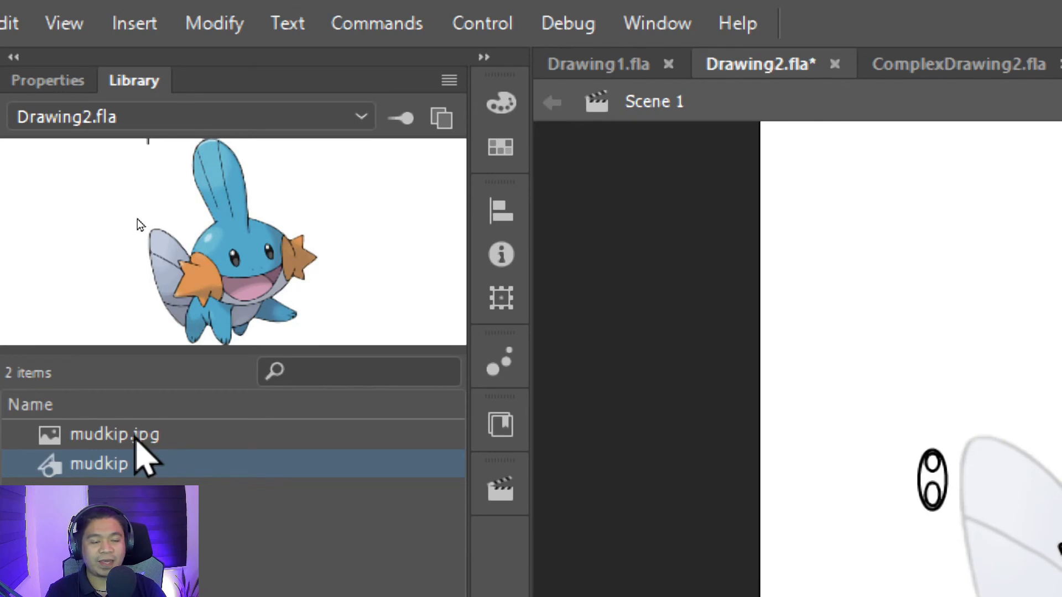
left_click(146, 436)
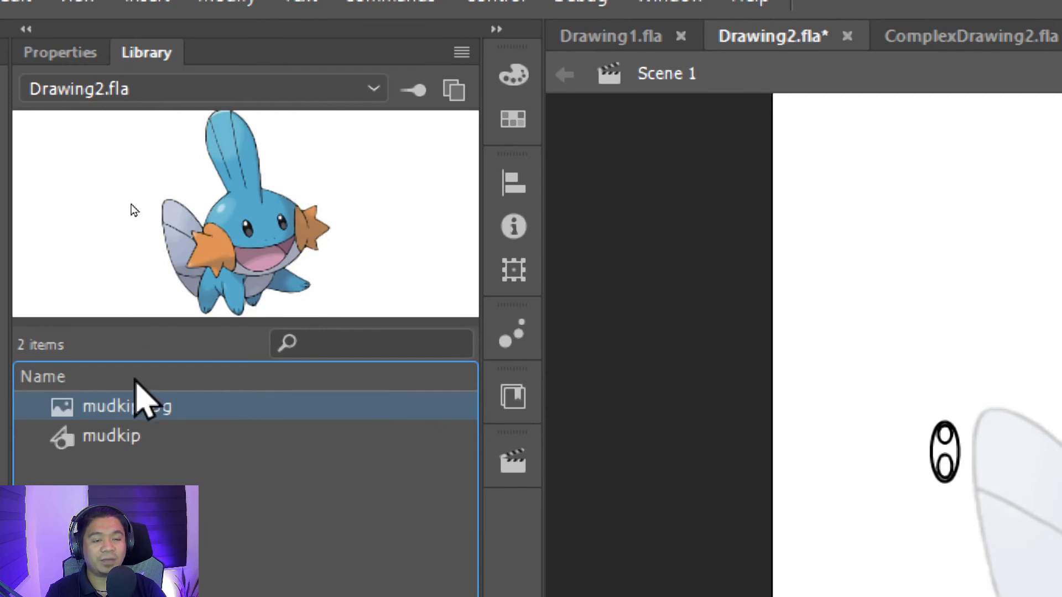
key("ctrl+minus")
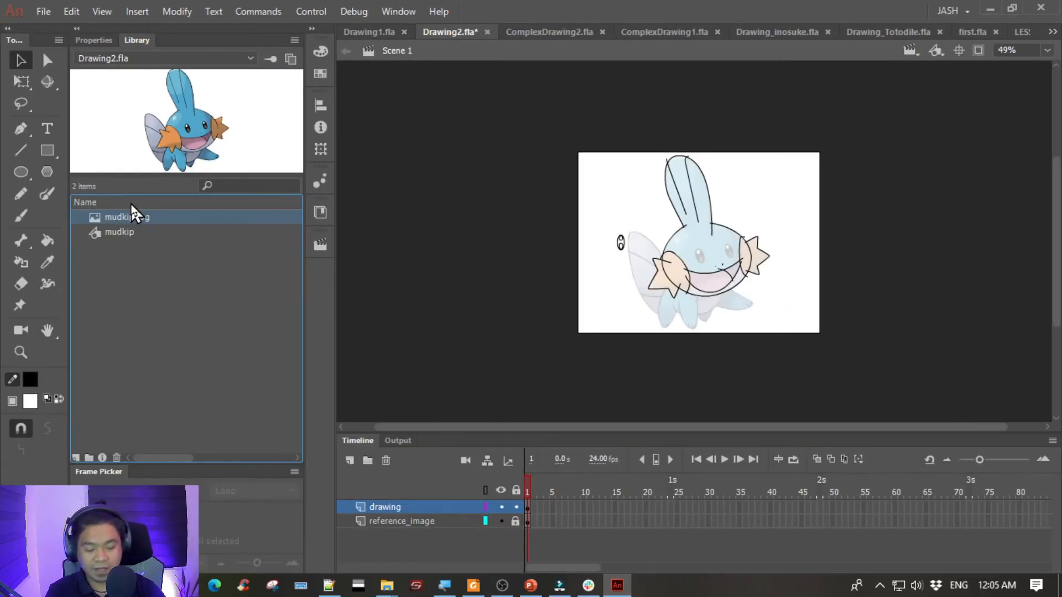
key("ctrl+equal")
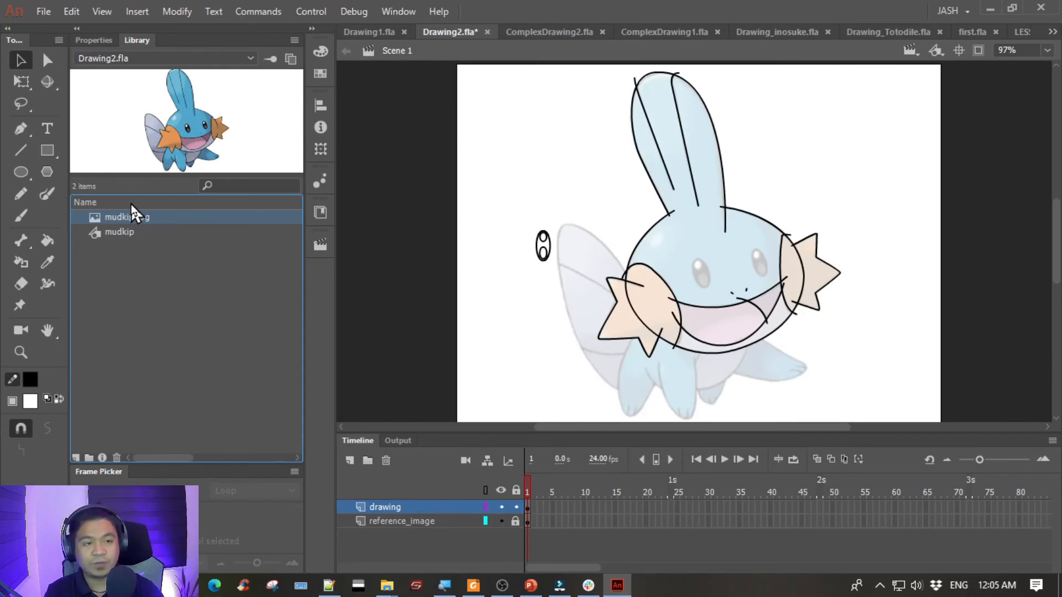
key("ctrl+equal")
key("ctrl+minus")
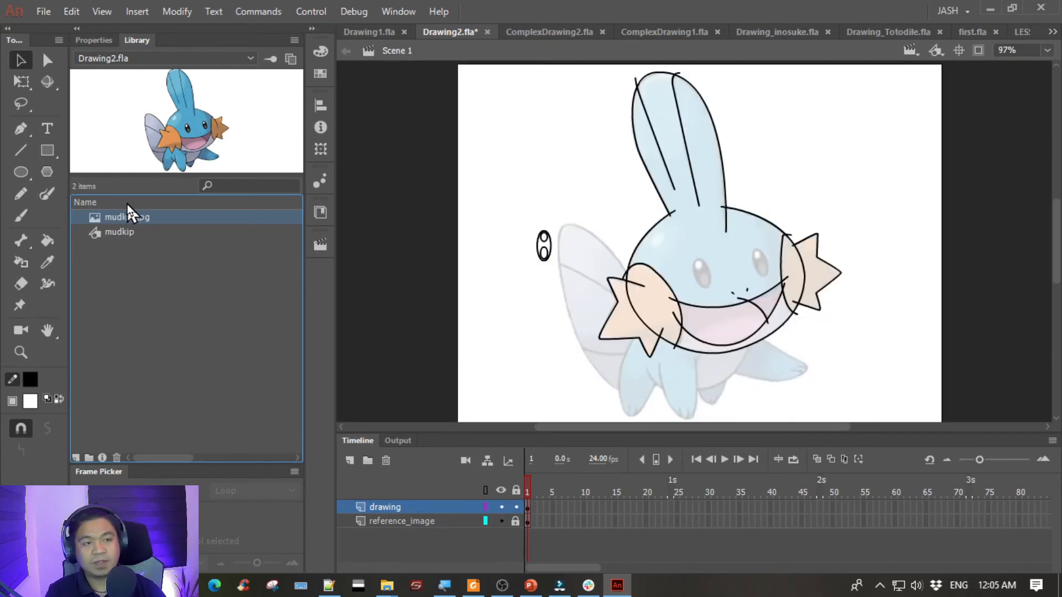
left_click_drag(113, 217, 412, 218)
scroll(526, 142, "left", 5)
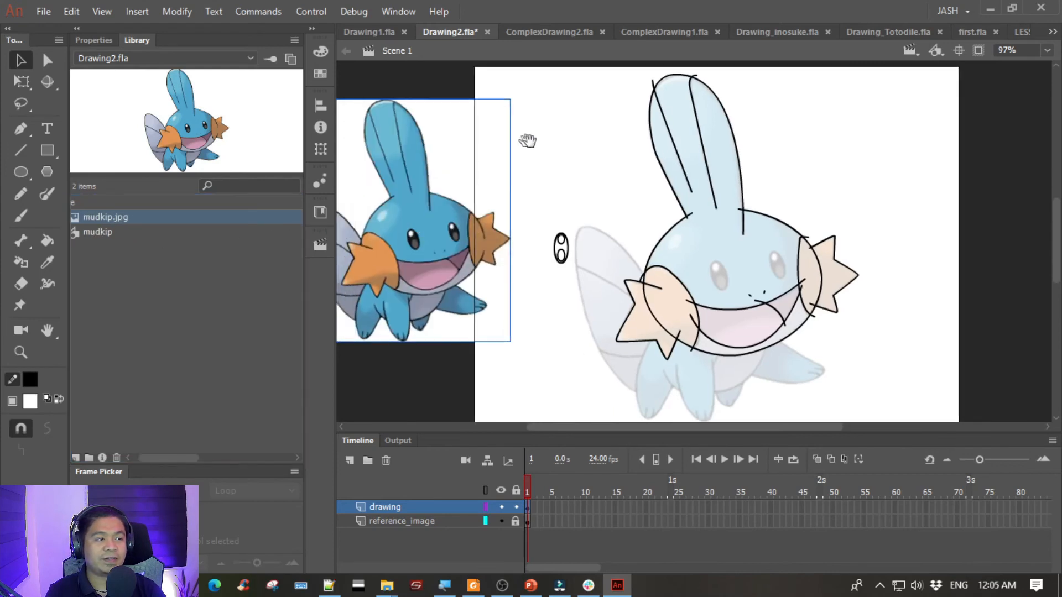
- Scale the placed mudkip.jpg up to roughly the traced character's size and move it off the stage's left edge
key("q")
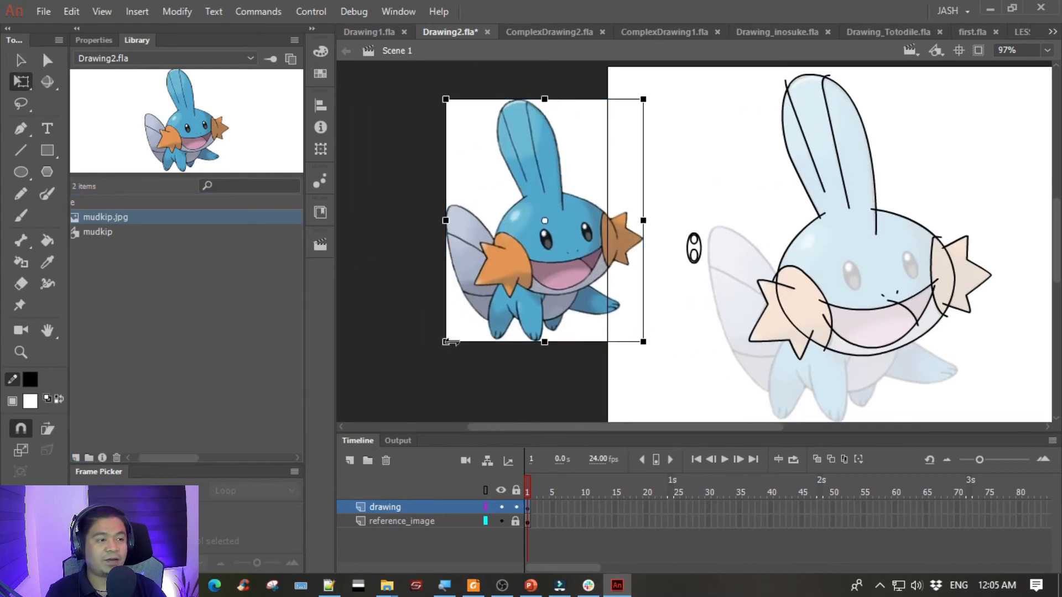
left_click_drag(441, 349, 417, 376)
left_click_drag(586, 262, 508, 278)
left_click(681, 288)
left_click_drag(696, 289, 647, 285)
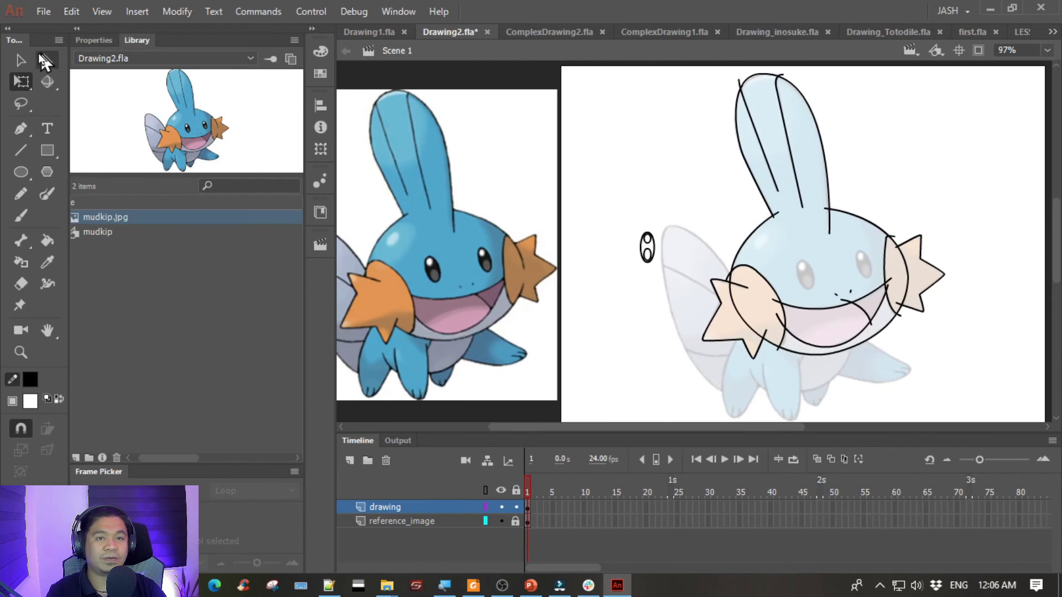
- Frame the detached eye outline at 390% zoom together with the coloured reference's right eye for comparison
left_click(21, 59)
mouse_move(619, 198)
left_mouse_down()
mouse_move(668, 281)
mouse_move(505, 99)
mouse_move(473, 82)
mouse_move(441, 327)
mouse_move(407, 423)
mouse_move(414, 408)
left_mouse_up()
key("space")
left_click_drag(493, 355, 521, 227)
left_click_drag(444, 279, 504, 311)
key("ctrl+equal")
key("ctrl+equal")
key("space")
mouse_move(679, 220)
left_mouse_down()
mouse_move(622, 301)
mouse_move(606, 351)
mouse_move(692, 237)
mouse_move(837, 244)
left_mouse_up()
key("space")
mouse_move(874, 277)
left_mouse_down()
mouse_move(529, 353)
mouse_move(726, 223)
mouse_move(732, 207)
left_mouse_up()
key("space")
mouse_move(632, 215)
left_mouse_down()
mouse_move(697, 407)
mouse_move(771, 470)
left_mouse_up()
left_click_drag(645, 256, 636, 309)
mouse_move(833, 417)
left_mouse_down()
mouse_move(806, 127)
mouse_move(823, 124)
left_mouse_up()
key("space")
left_click_drag(652, 170, 693, 311)
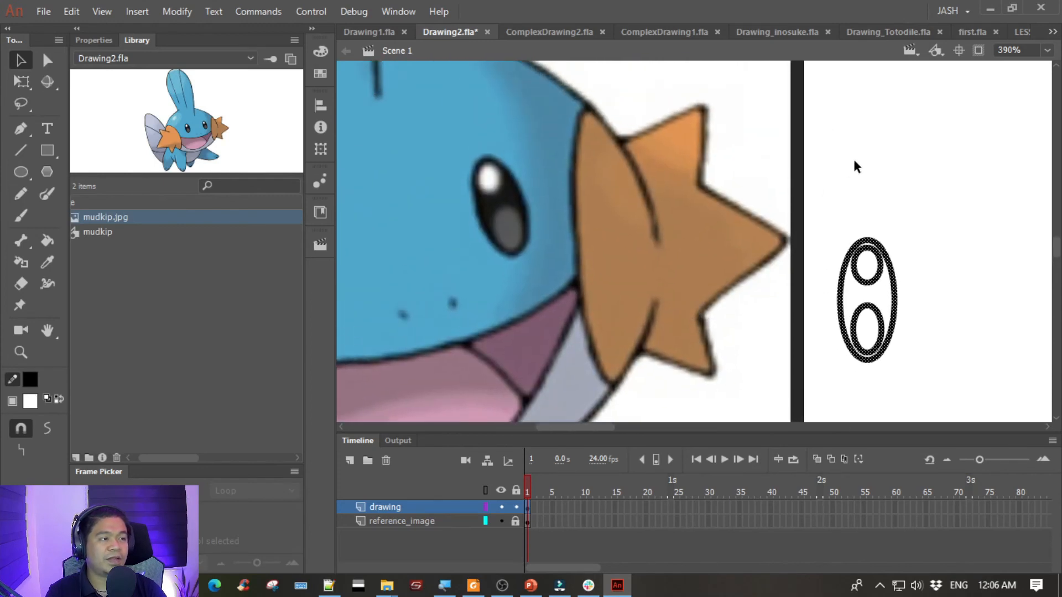
left_click(854, 166)
- Sample the brown of the reference's right cheek as the Paint Bucket fill colour
left_click(47, 239)
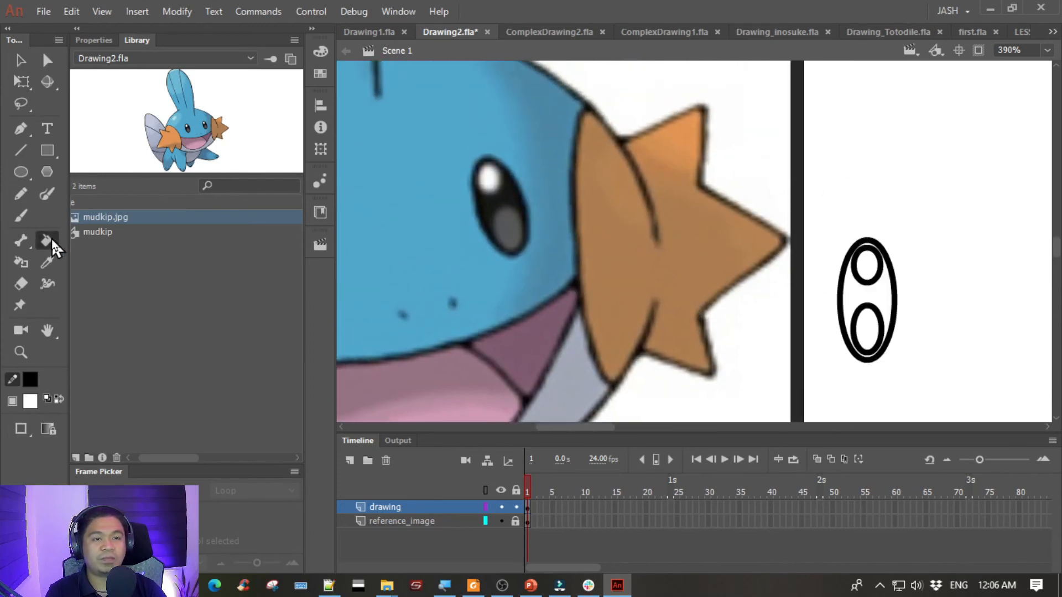
left_click(91, 41)
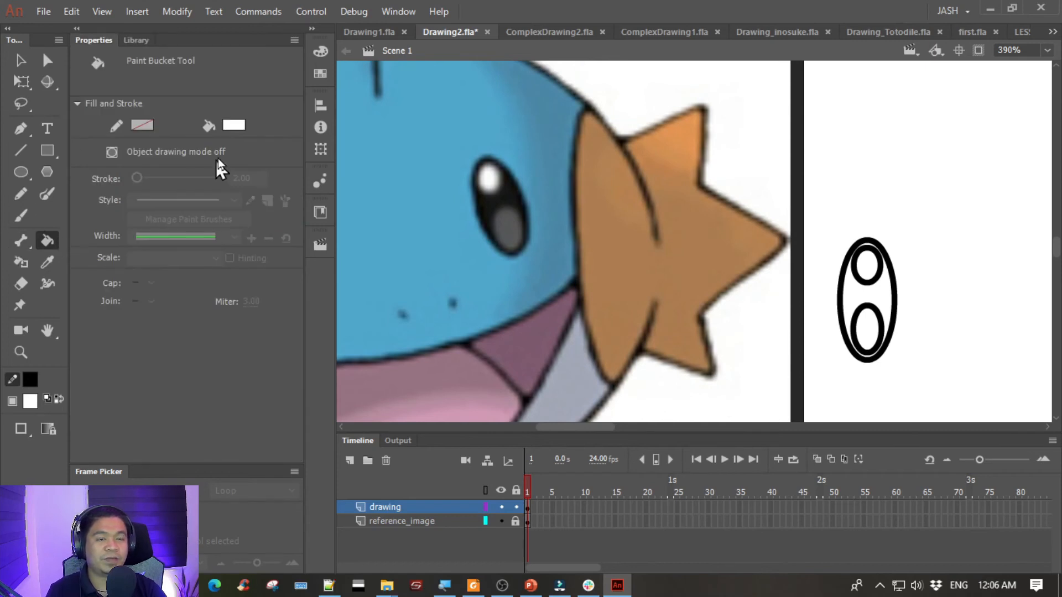
left_click(233, 125)
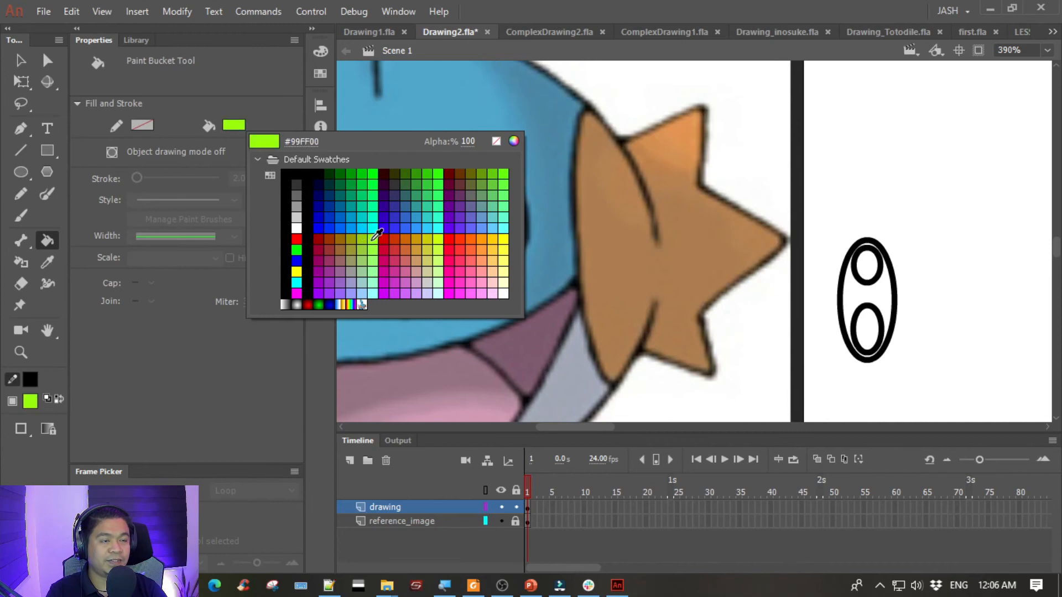
left_click(594, 220)
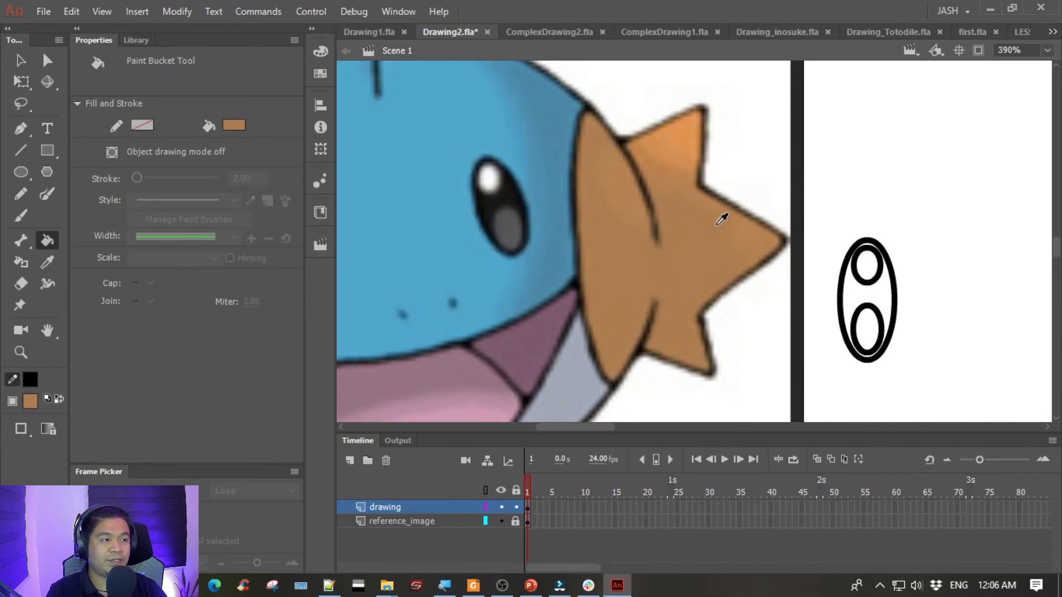
- Sample the near-black of the reference's right eye and fill the detached eye's body around the inner ovals
scroll(629, 190, "left", 3)
left_click_drag(629, 190, 653, 185)
left_click(235, 130)
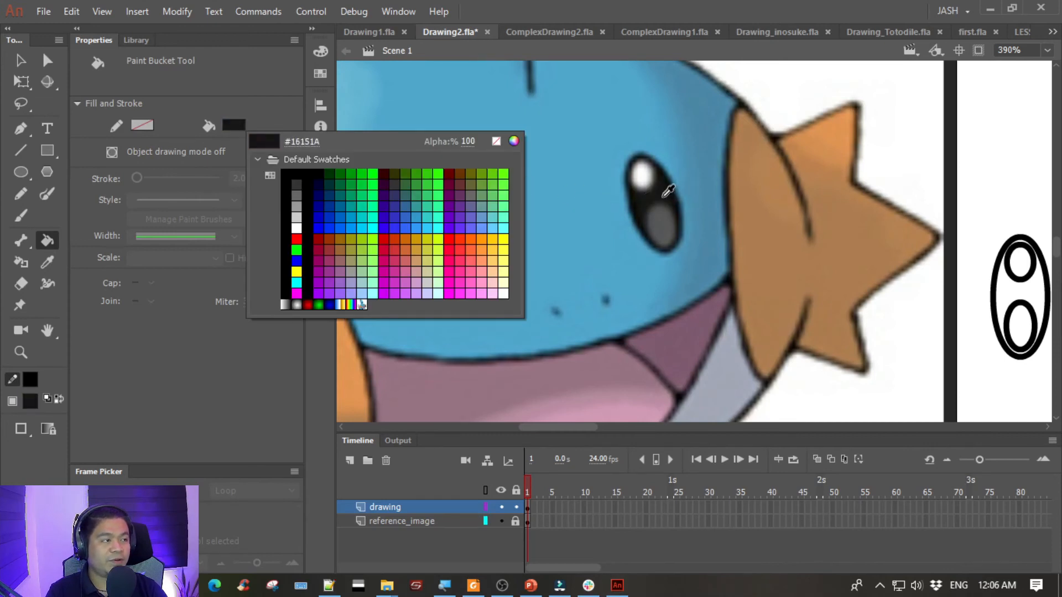
left_click(664, 188)
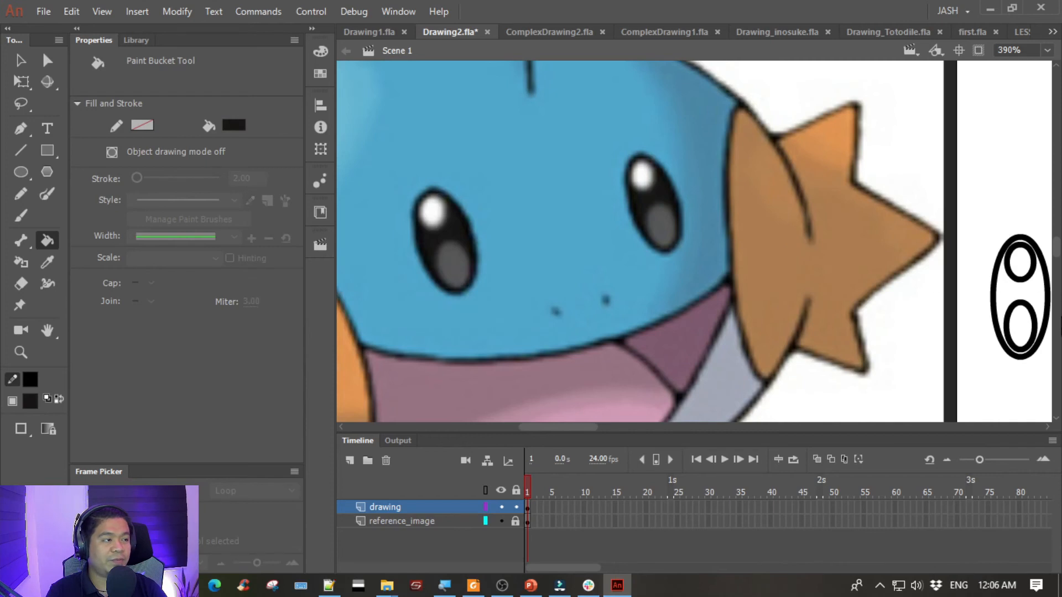
scroll(990, 297, "right", 3)
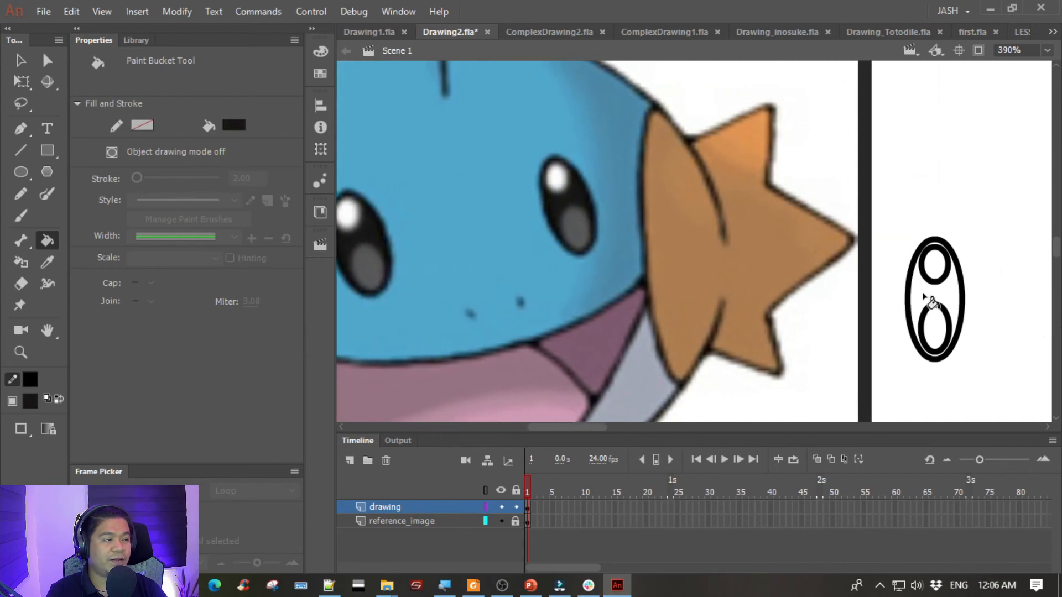
left_click(930, 301)
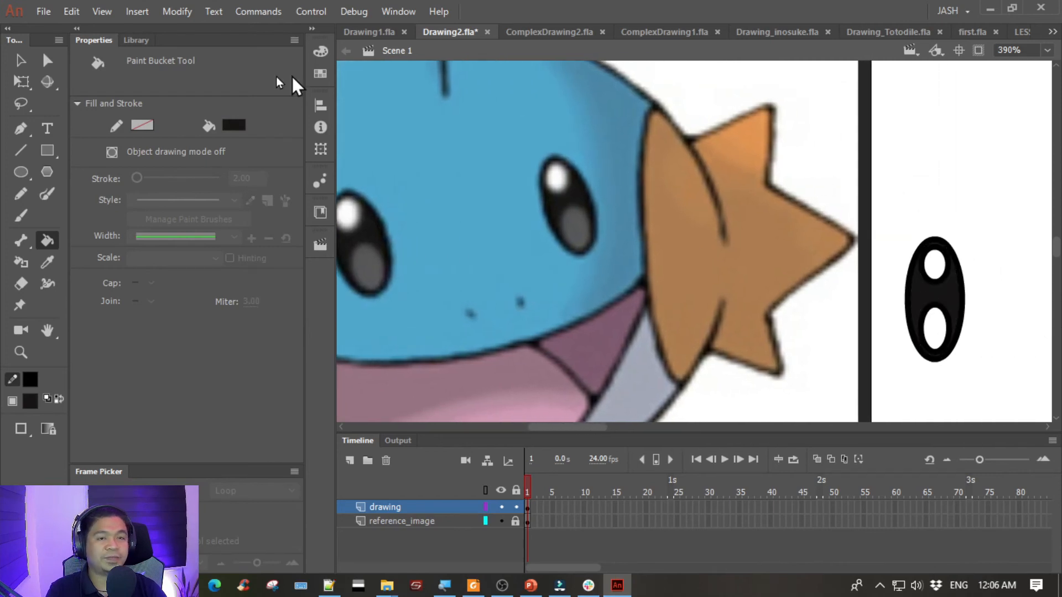
- Fill the eye's upper inner oval with white using the Paint Bucket
left_click(21, 60)
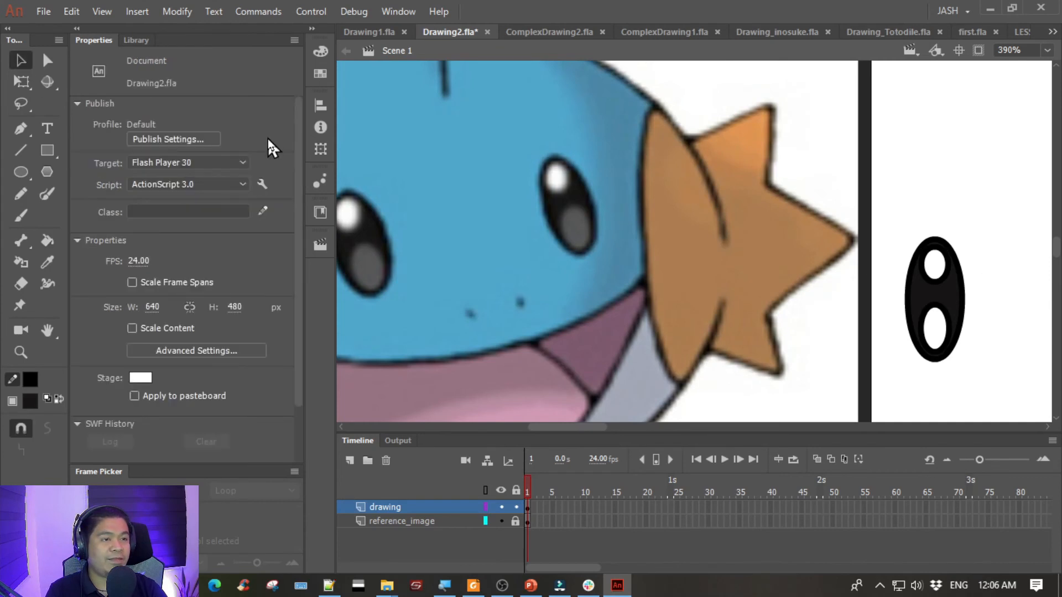
left_click(48, 238)
left_click(233, 125)
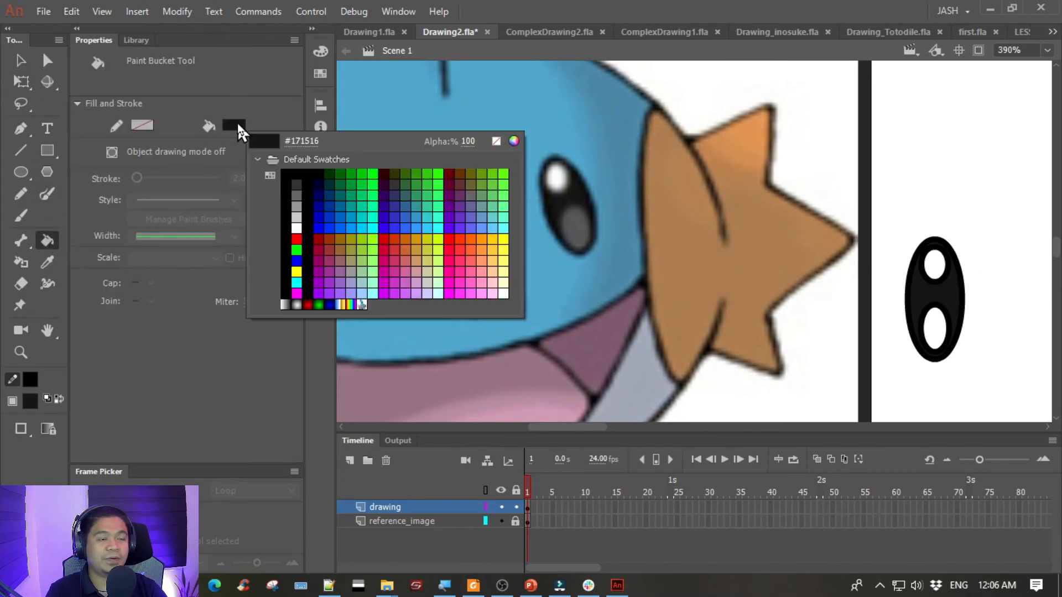
left_click(299, 228)
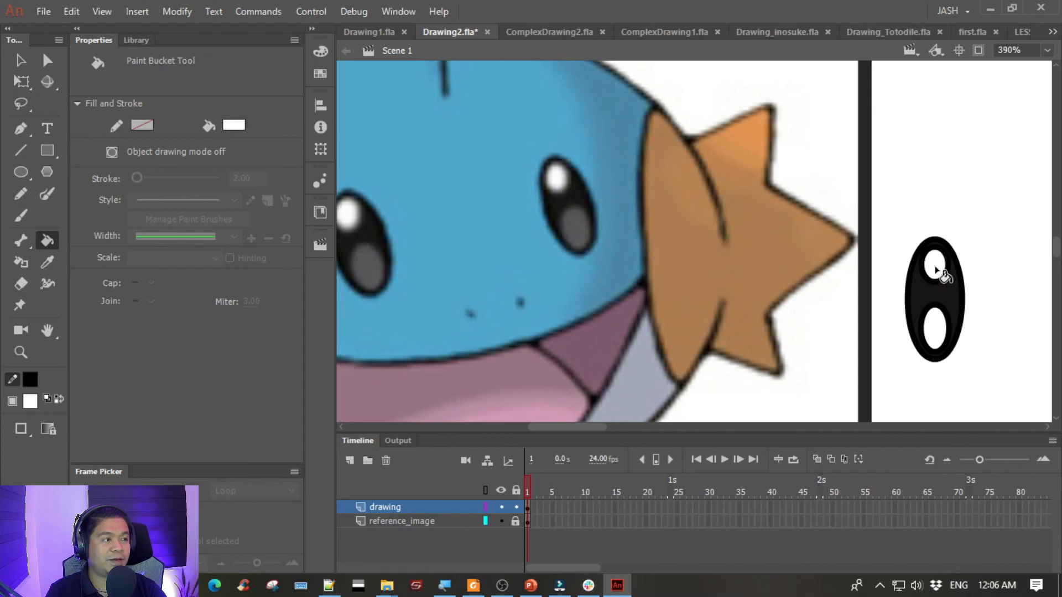
- Sample the grey from the lower part of the reference's eye and fill the lower inner oval with it
left_click(238, 126)
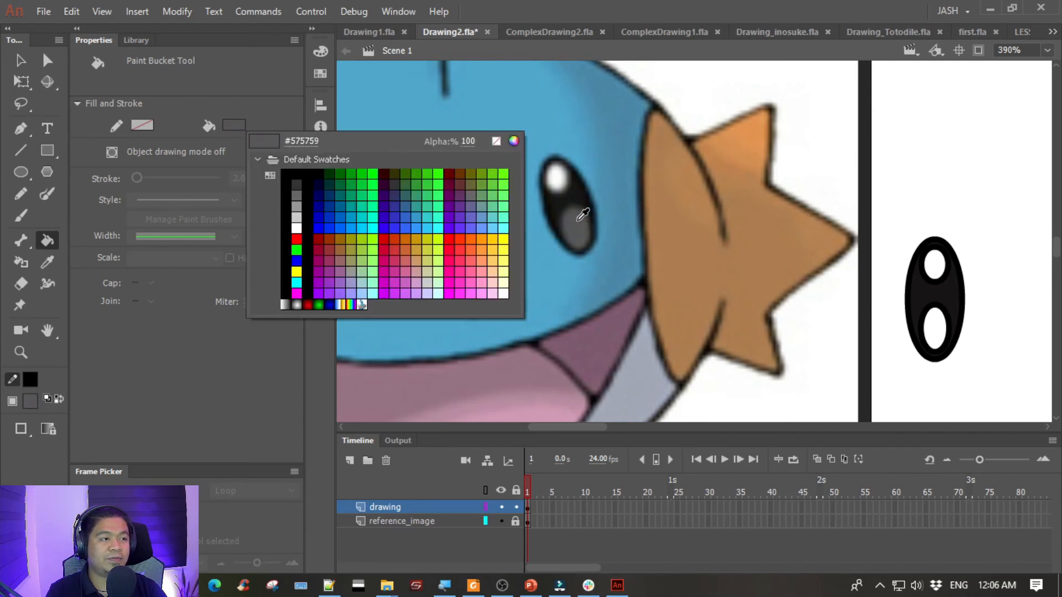
left_click(582, 214)
left_click(941, 338)
- Delete the black outlines around the eye's lower and upper inner ovals, keeping their fills
left_click(20, 60)
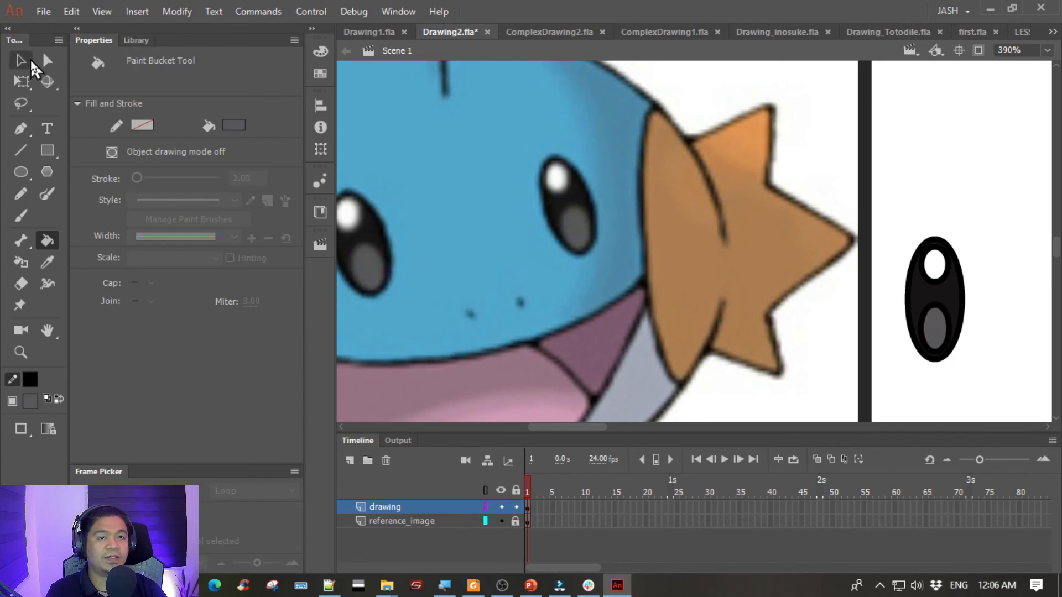
left_click(942, 311)
key("Delete")
left_click(941, 281)
key("Delete")
mouse_move(959, 180)
left_mouse_down()
mouse_move(773, 135)
mouse_move(962, 171)
left_mouse_up()
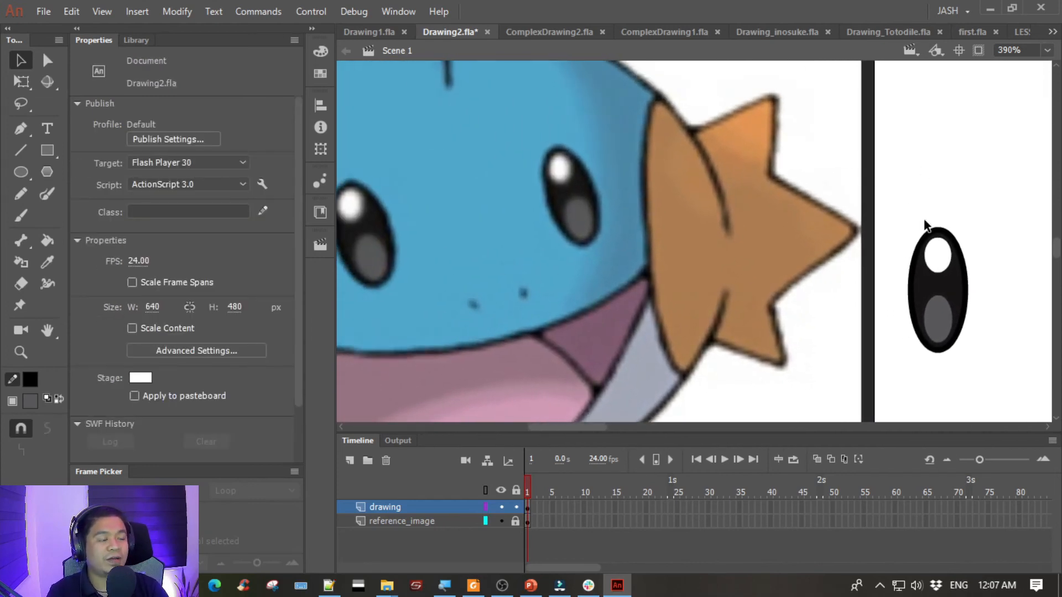
- Group the white and grey ovals separately and move each out of the eye onto the reference's right cheek
left_click(936, 254)
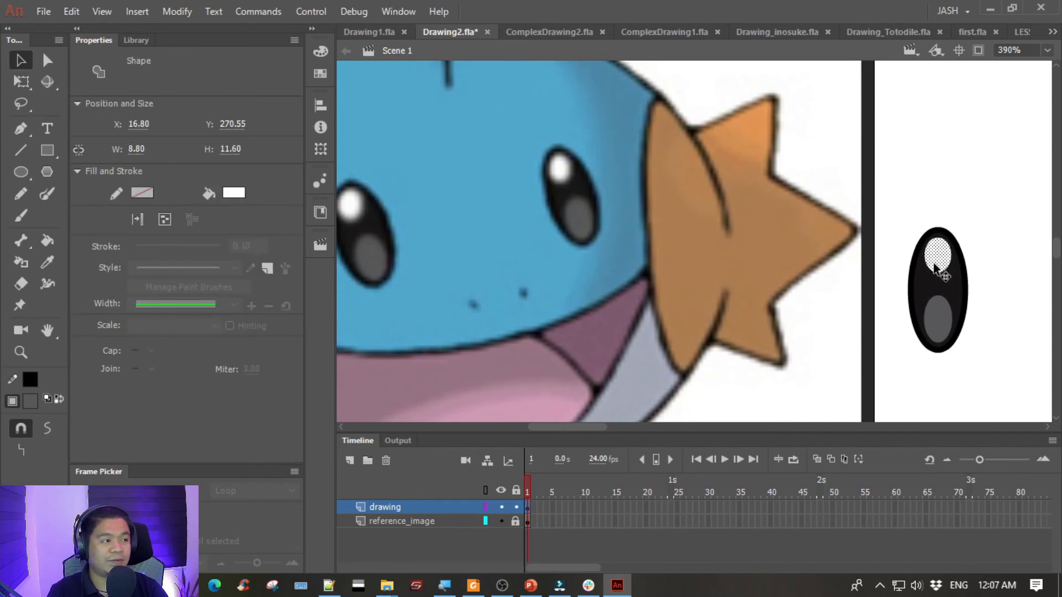
key("ctrl+g")
left_click_drag(938, 263, 778, 192)
left_click(937, 318)
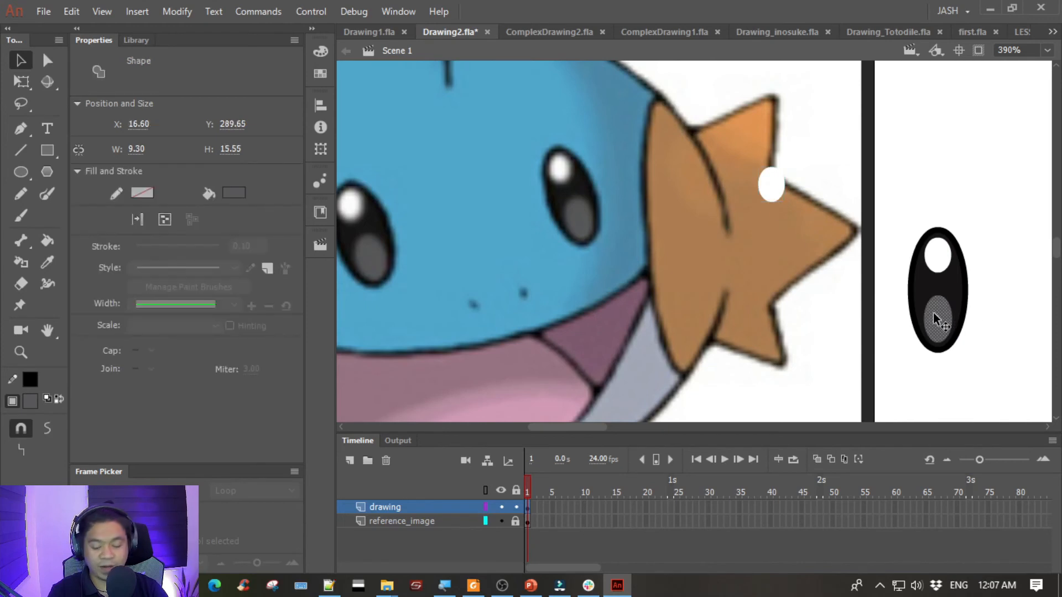
left_click_drag(945, 310, 786, 258)
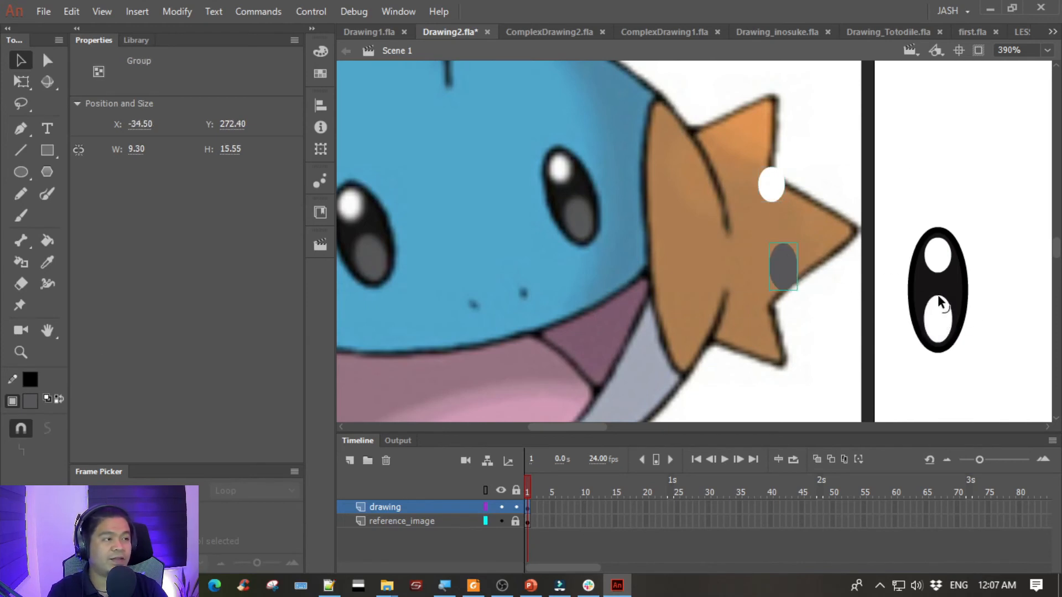
- Pull the near-black fill with its two holes out of the eye outline and delete it
left_click(949, 297)
left_click_drag(949, 298, 897, 214)
scroll(902, 221, "up", 3)
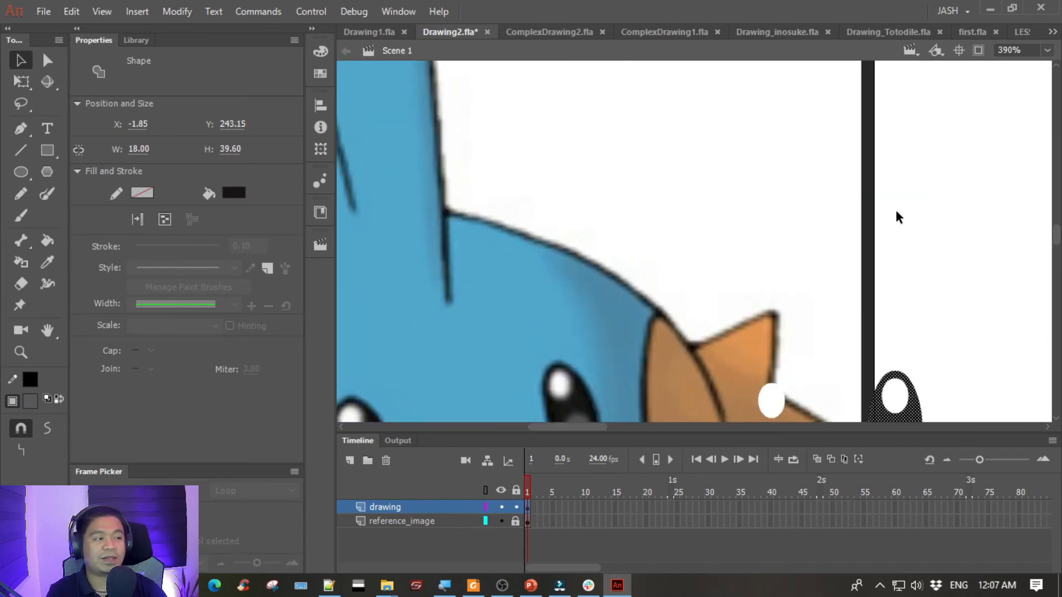
scroll(903, 161, "down", 3)
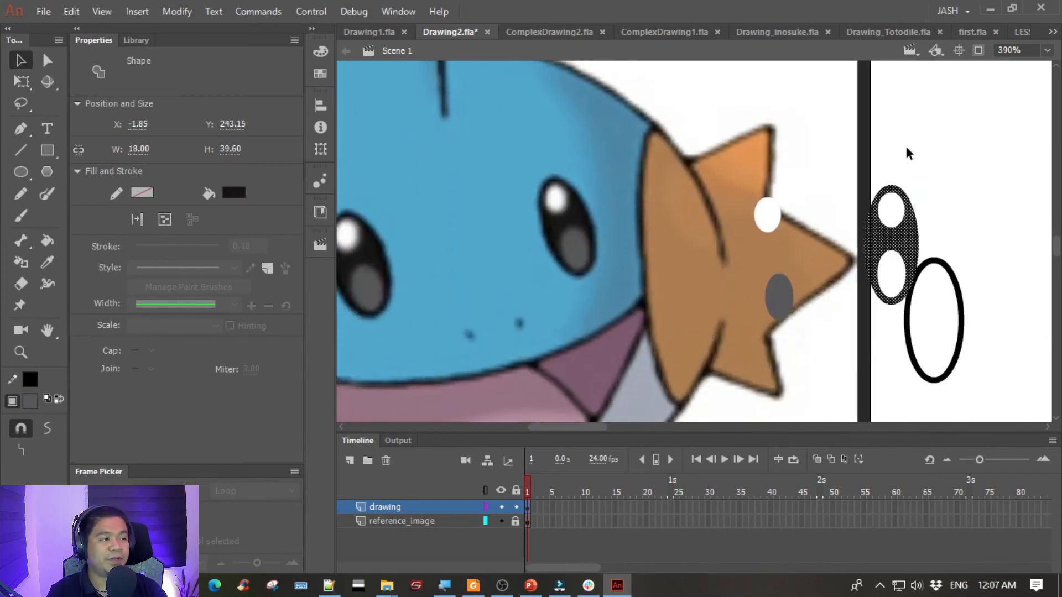
key("Delete")
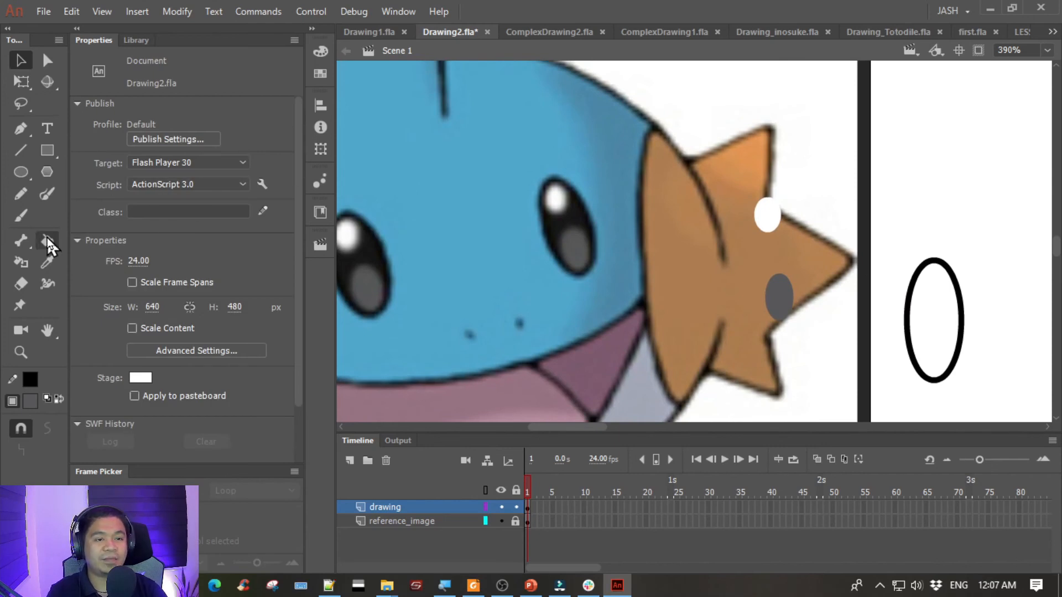
- Refill the empty eye outline with a near-black sampled from the reference's right eye
left_click(48, 242)
left_click(233, 125)
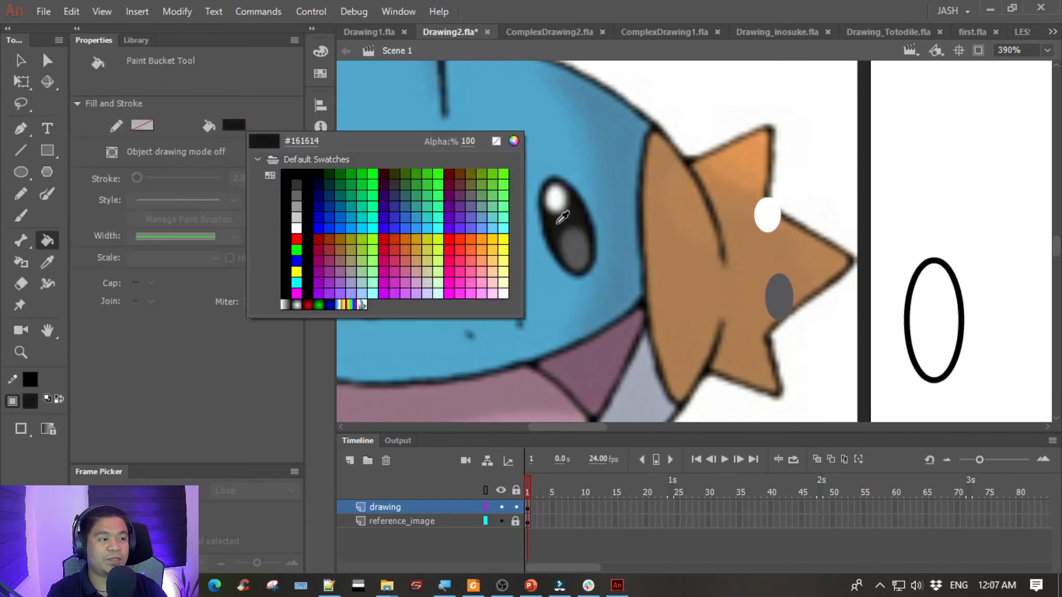
left_click(558, 221)
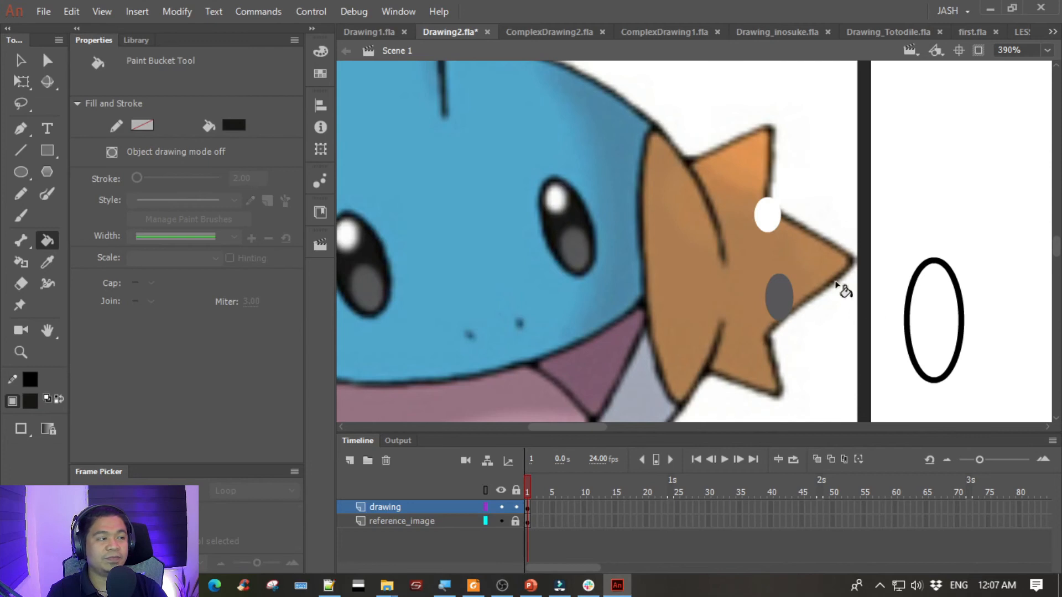
left_click(919, 310)
- Group the eye's outline with its fill, and move the coloured reference bitmap further left of the stage
left_click(21, 60)
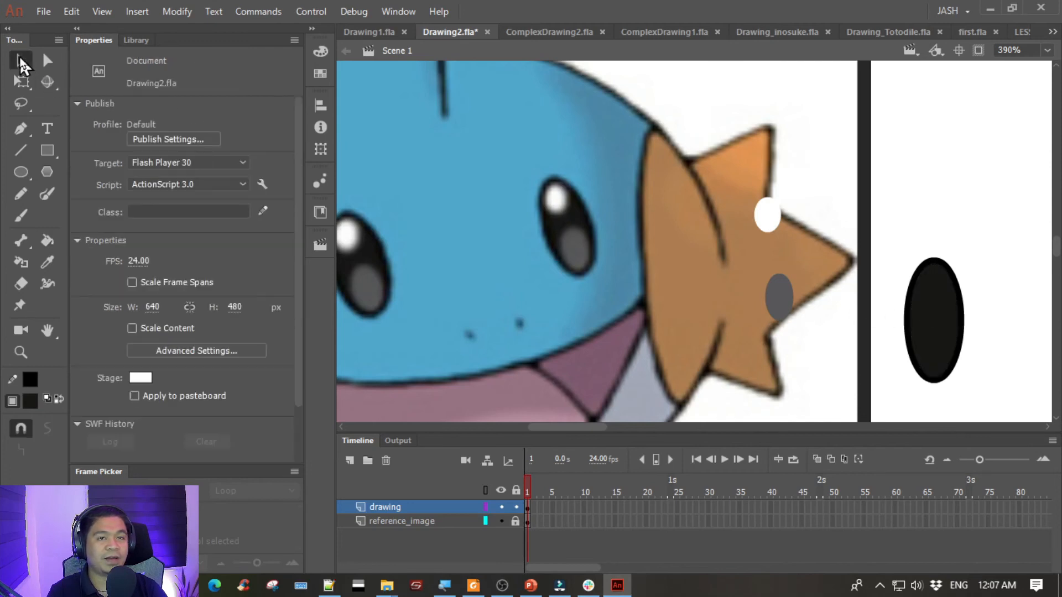
left_click_drag(862, 222, 994, 400)
key("ctrl+g")
left_click_drag(676, 273, 591, 274)
left_click(845, 216)
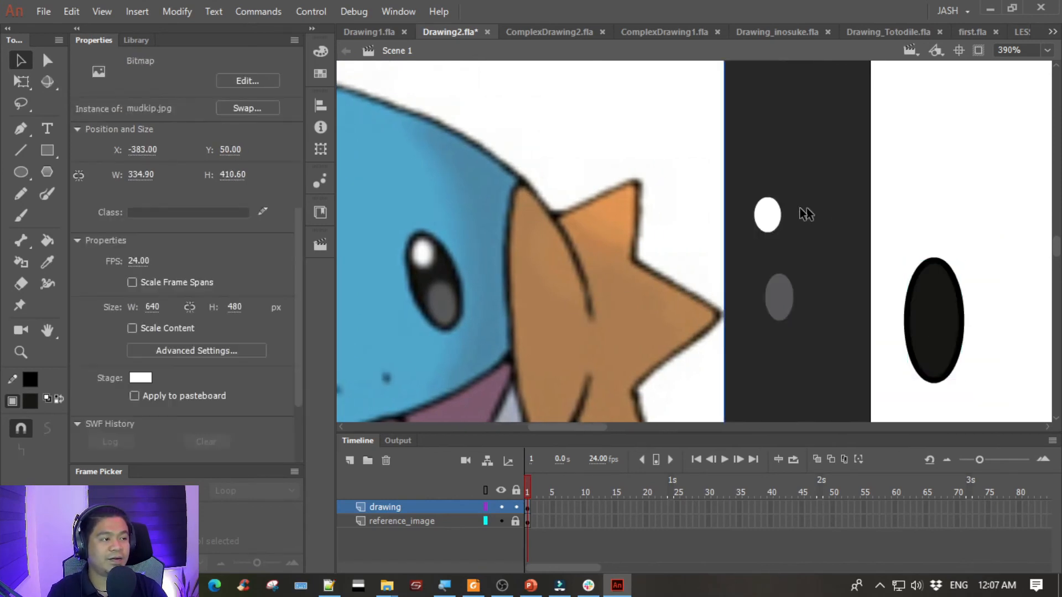
- Move the white oval to the eye, bring it to the front and place it in the eye's upper part
left_click(774, 214)
left_click_drag(774, 216, 908, 300)
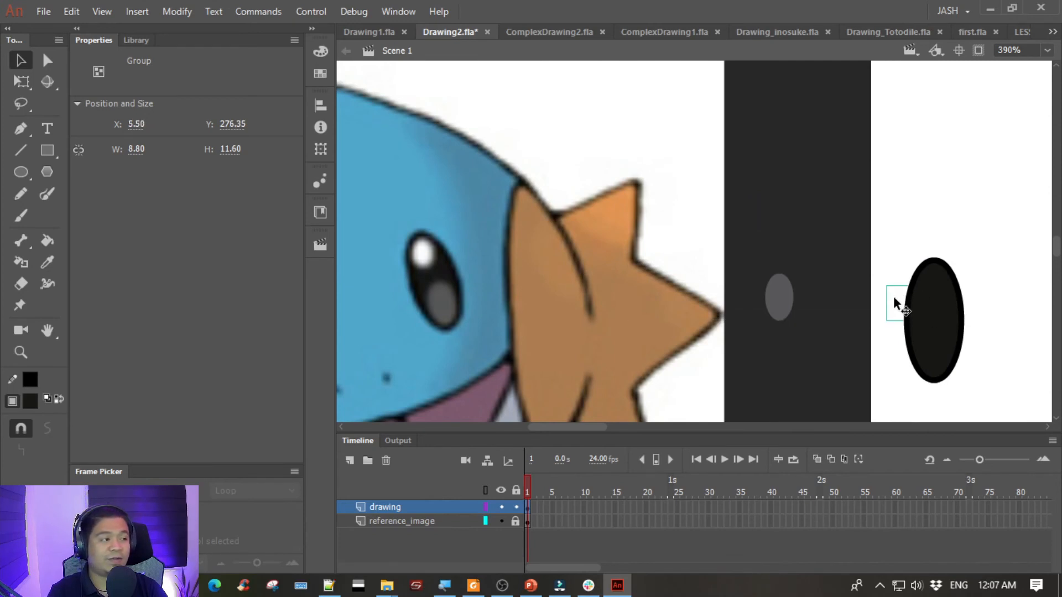
right_click(893, 297)
left_click(790, 350)
left_click(791, 349)
key("space")
left_click_drag(778, 332, 535, 234)
left_click(656, 208)
right_click(648, 200)
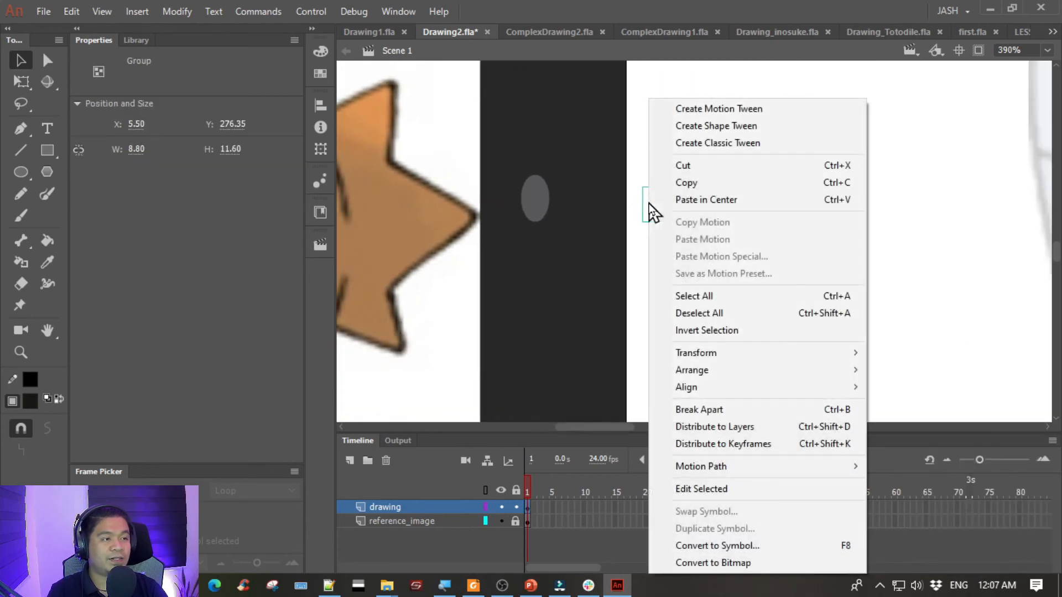
mouse_move(740, 371)
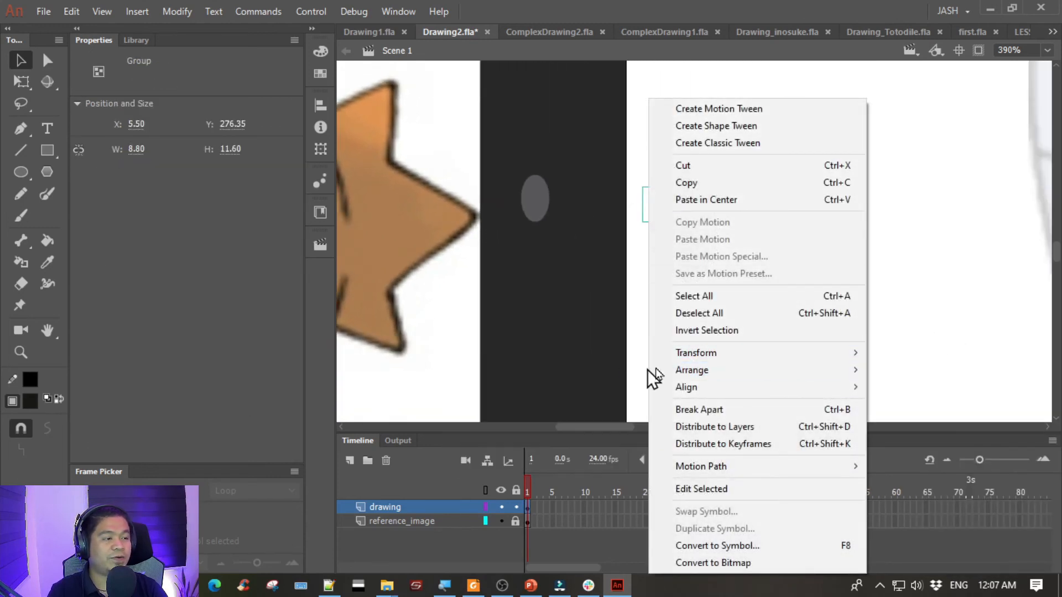
left_click(620, 370)
left_click_drag(656, 212, 681, 200)
- Move the grey oval to the eye, bring it to the front and place it in the eye's lower part
left_click(543, 190)
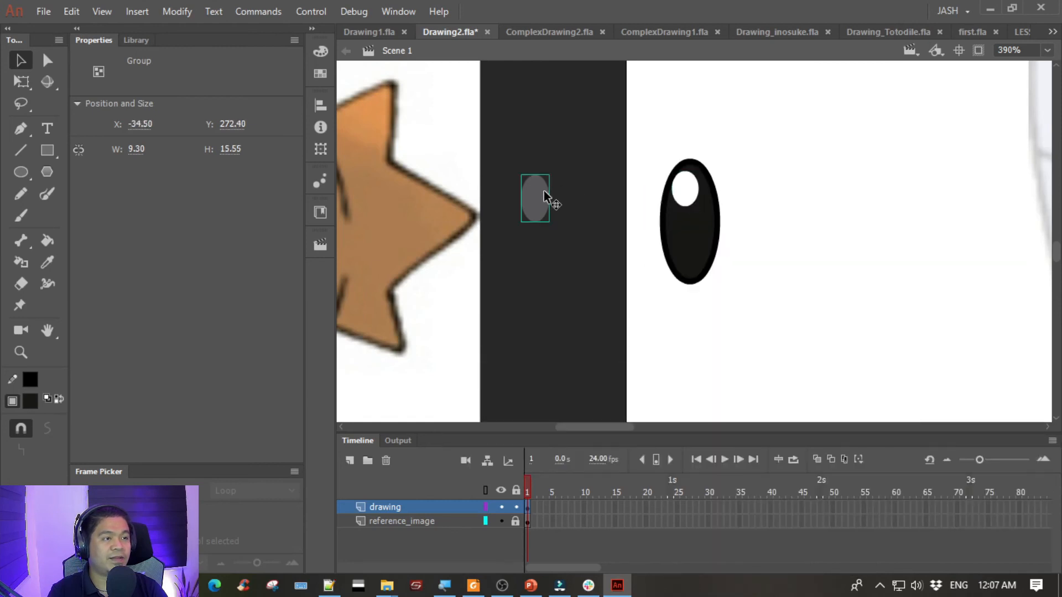
left_click_drag(543, 195, 659, 237)
right_click(658, 245)
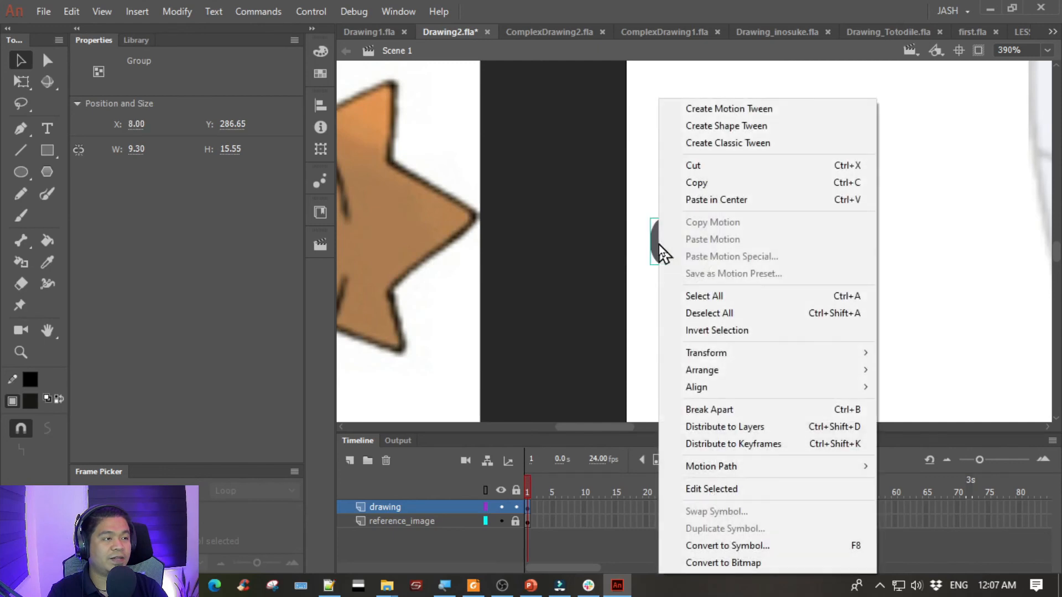
mouse_move(702, 370)
left_click(622, 369)
left_click_drag(659, 234, 687, 246)
- Adjust the white oval's position slightly, and group all parts of the eye together
left_click(758, 253)
left_click(692, 198)
left_click_drag(693, 201, 694, 200)
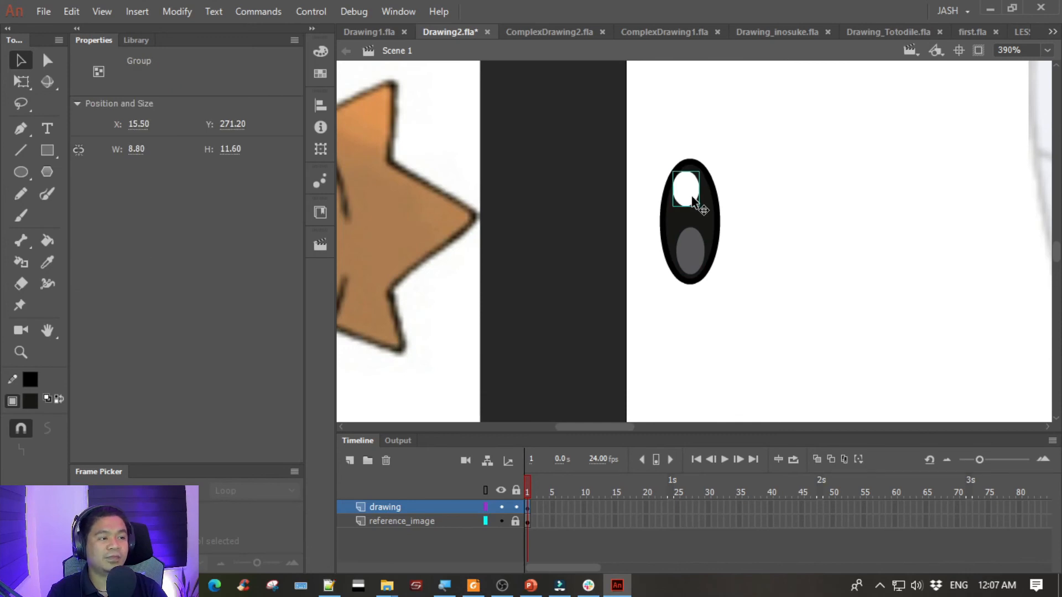
left_click(815, 268)
left_click_drag(605, 131, 802, 387)
key("ctrl+g")
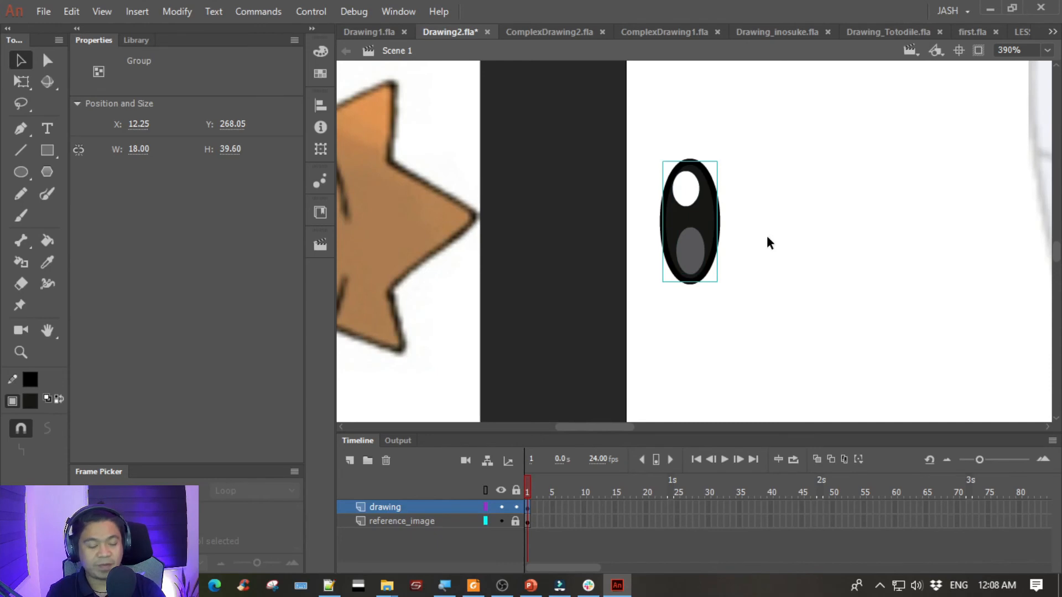
- Move the grouped eye onto the traced face, just right of the faded left eye
key("ctrl+minus")
left_click_drag(766, 239, 578, 243)
left_click_drag(509, 217, 976, 194)
left_click(768, 111)
left_click_drag(781, 108, 483, 113)
mouse_move(656, 197)
left_mouse_down()
mouse_move(645, 196)
mouse_move(672, 198)
left_mouse_up()
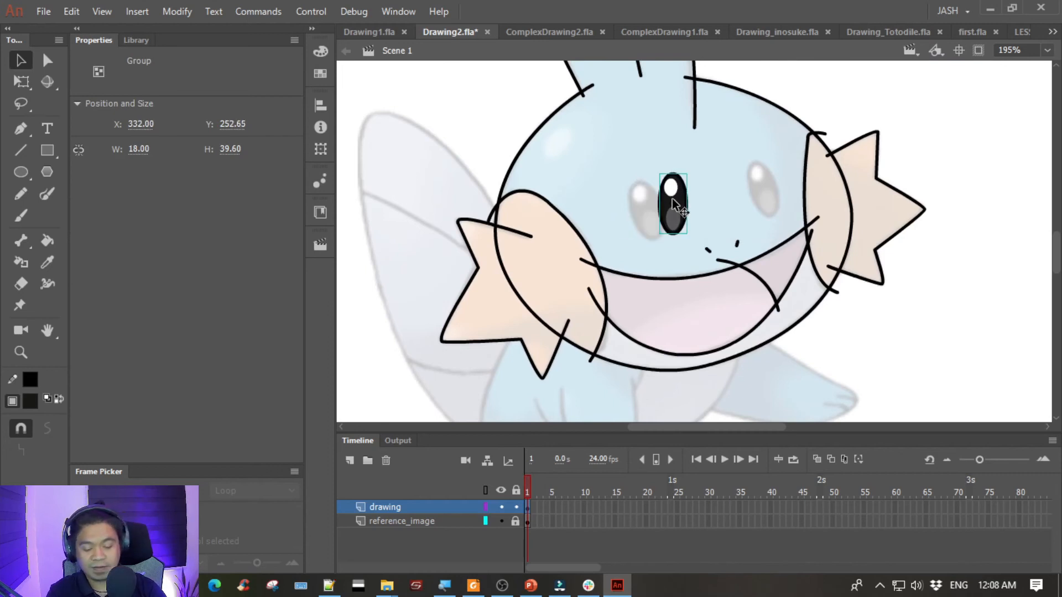
- Tilt the grouped eye slightly counter-clockwise with Free Transform and place it over the faded left eye
key("ctrl+equal")
key("ctrl+equal")
key("q")
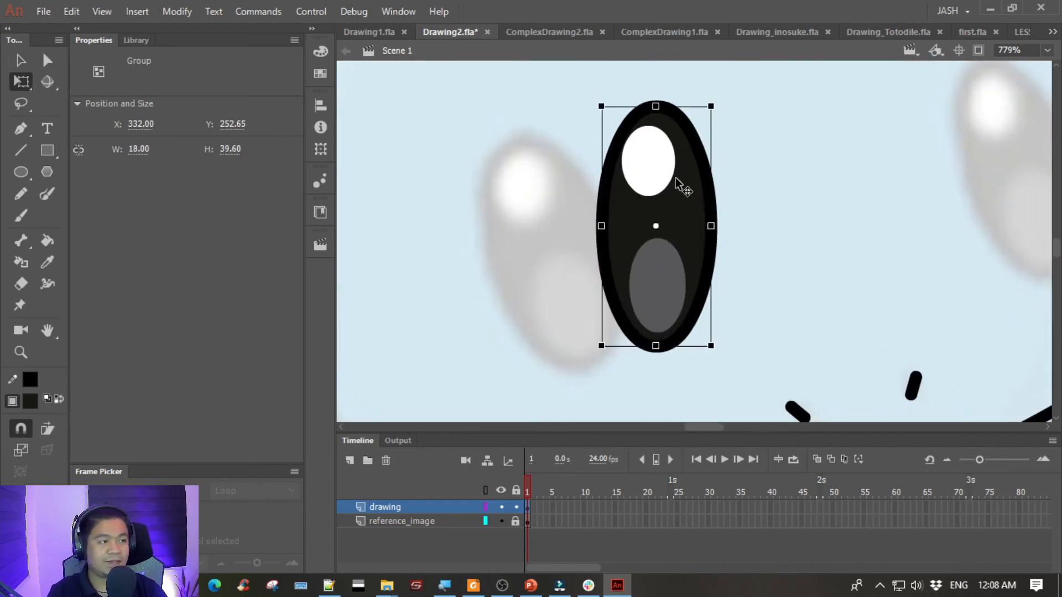
left_click_drag(711, 105, 699, 107)
left_click_drag(683, 192, 578, 219)
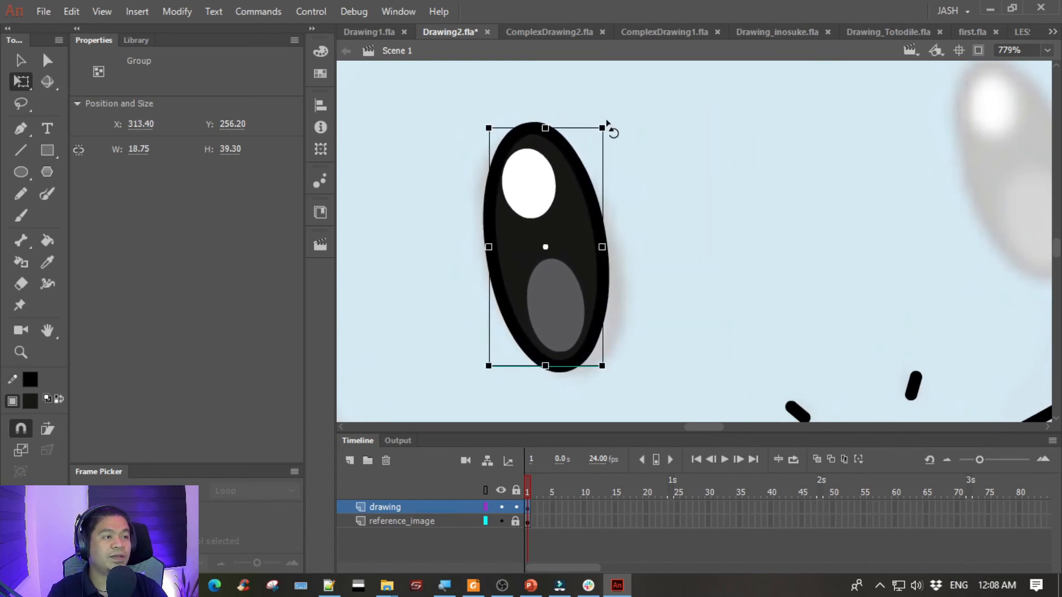
left_click_drag(607, 124, 596, 126)
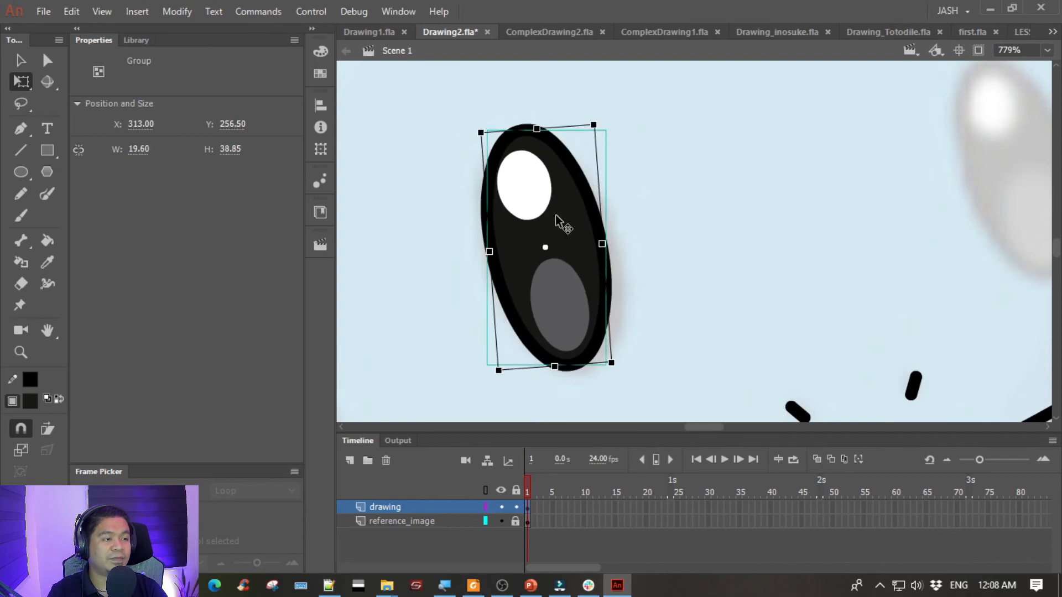
left_click_drag(555, 215, 560, 220)
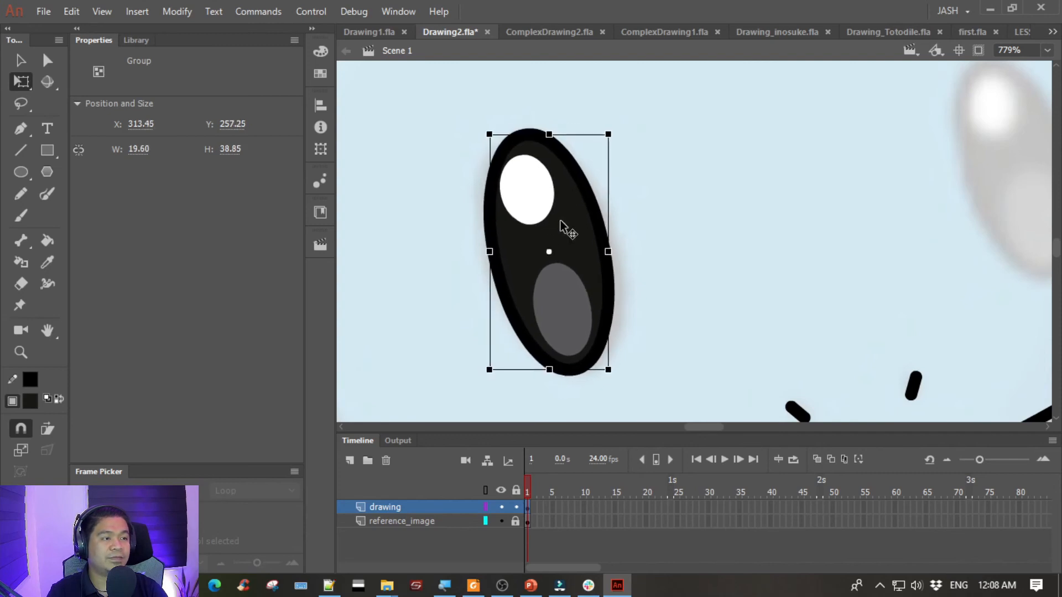
key("ctrl+minus")
key("ctrl+minus")
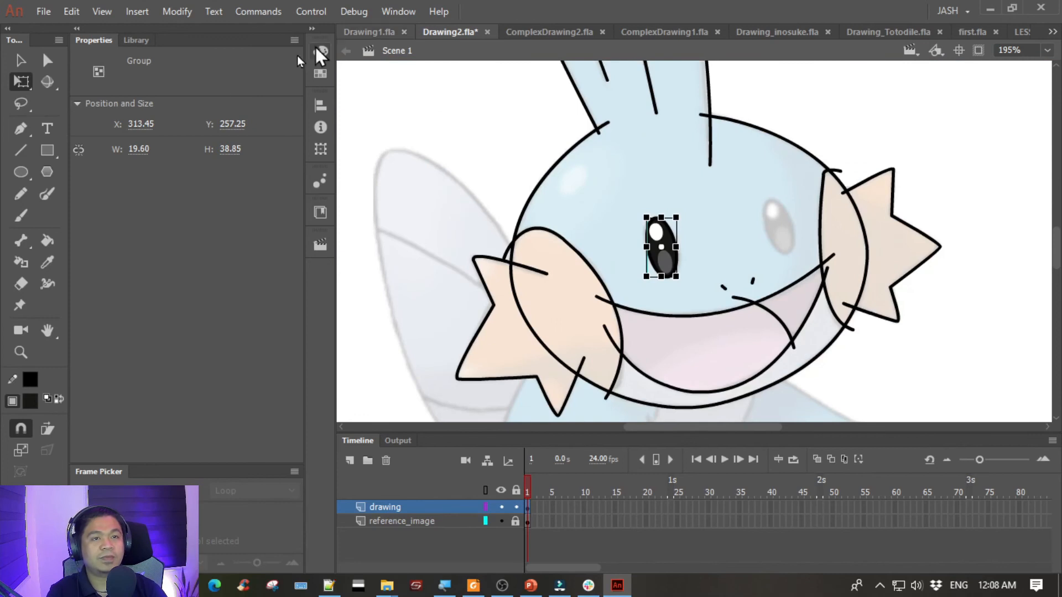
- Duplicate the tilted eye group and place the copy over the faded right eye
left_click(22, 64)
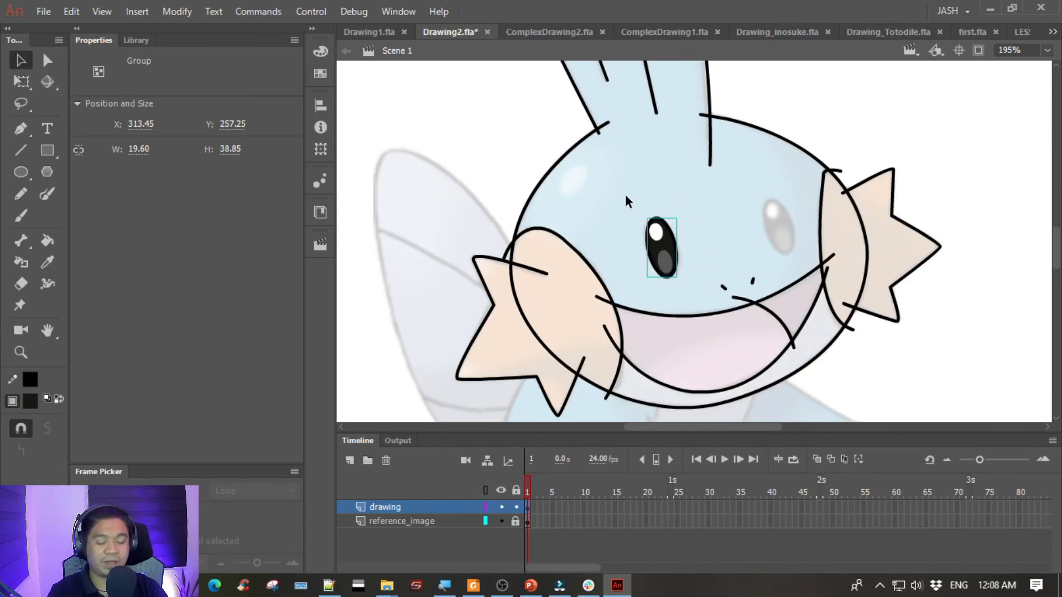
left_click_drag(664, 260, 779, 230)
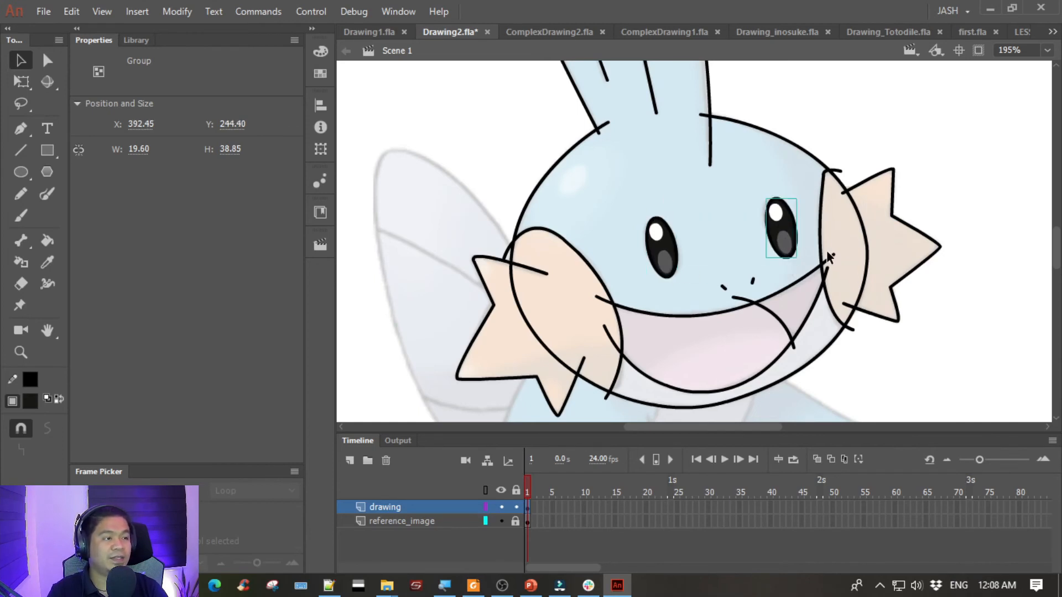
key("ctrl+minus")
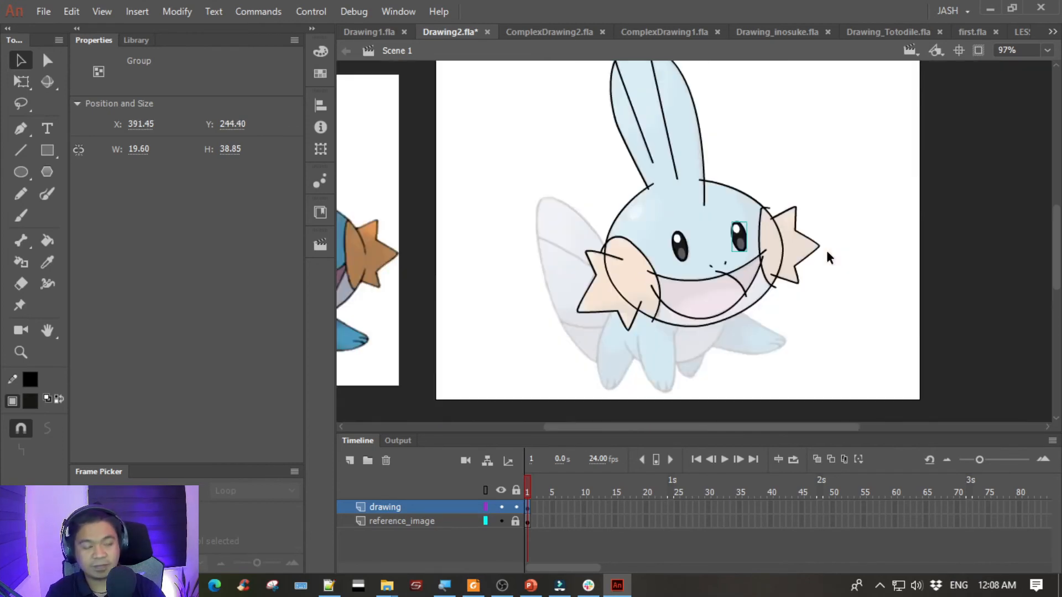
- Delete the line ends that stick out past the outline at the top of the head fin
left_click(505, 118)
left_click_drag(505, 119, 663, 150)
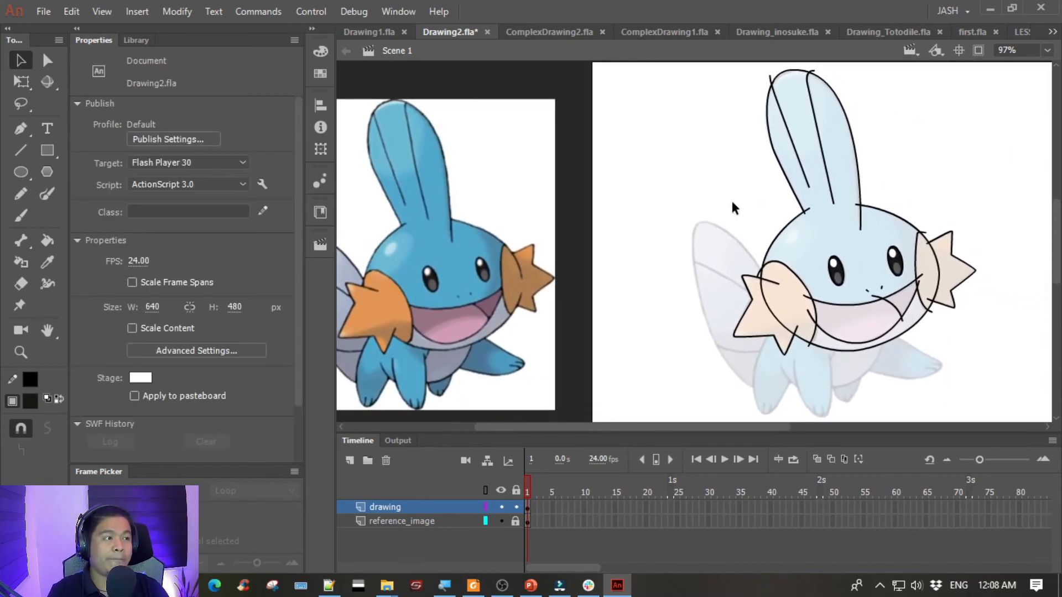
left_click_drag(704, 191, 676, 220)
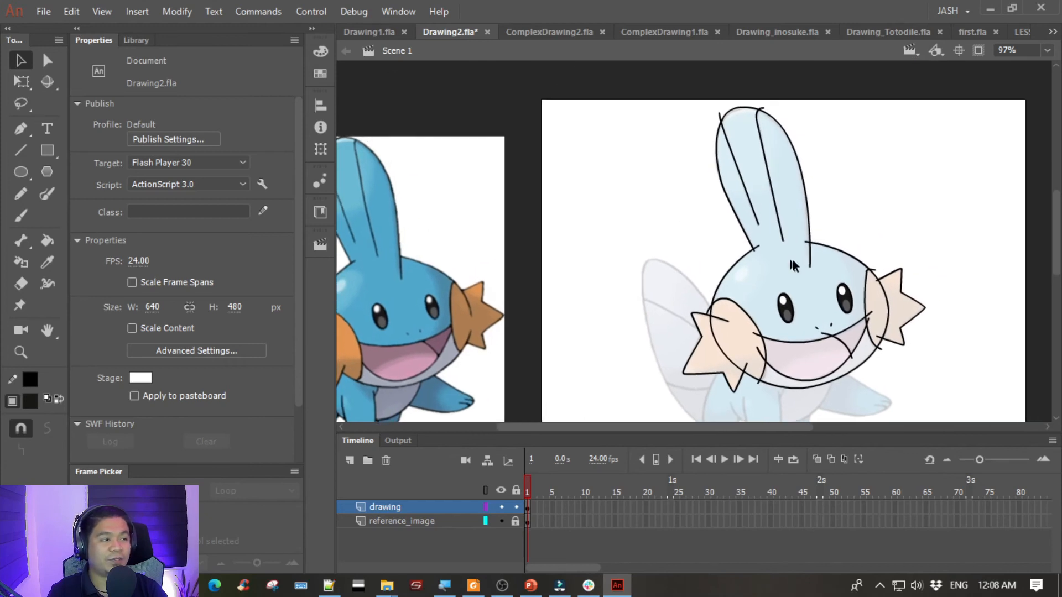
left_click_drag(606, 251, 625, 240)
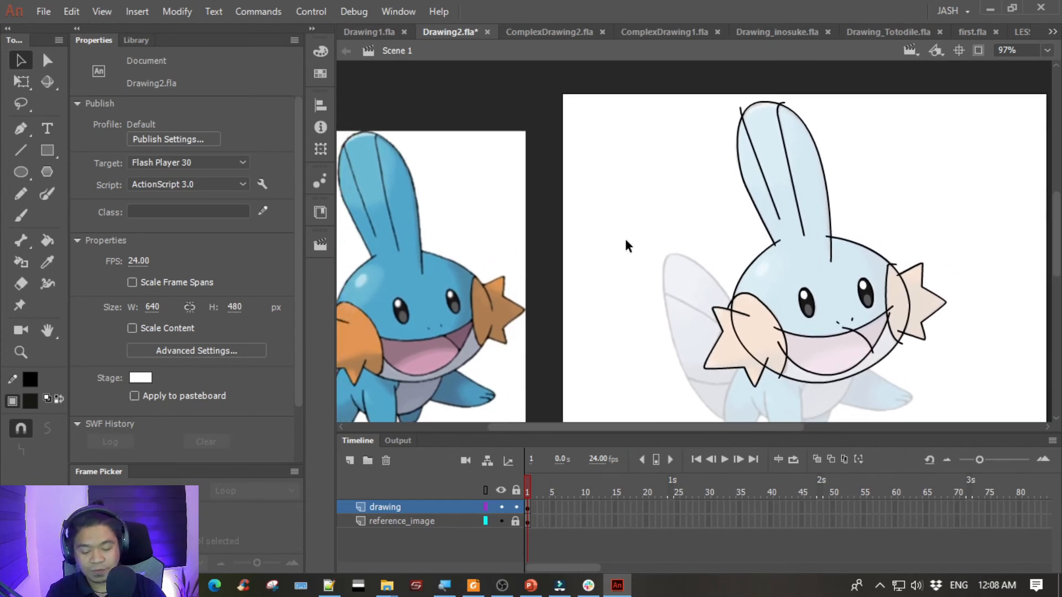
key("ctrl+equal")
key("ctrl+equal")
left_click(585, 245)
key("Delete")
left_click_drag(640, 126, 651, 385)
left_click_drag(604, 147, 573, 268)
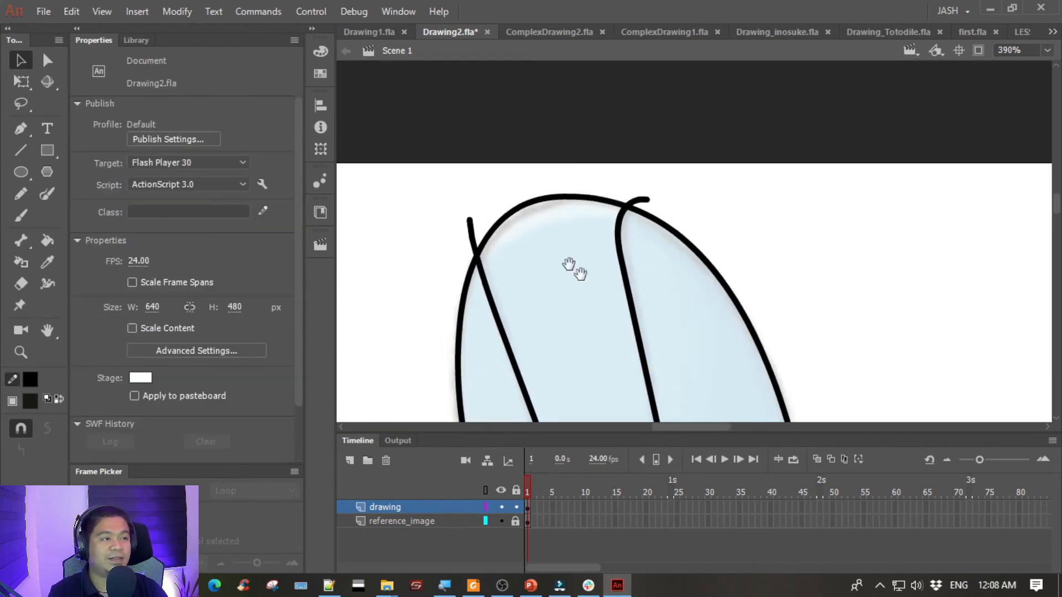
left_click(642, 202)
key("Delete")
left_click(475, 244)
key("Delete")
- Delete the overshooting line ends at the upper edge of the right cheek and its star-shaped gill
left_click_drag(588, 308, 528, 83)
left_click_drag(636, 321, 557, 78)
left_click_drag(600, 332, 564, 108)
left_click_drag(787, 282, 551, 271)
left_click(663, 113)
key("Delete")
left_click(679, 157)
key("Delete")
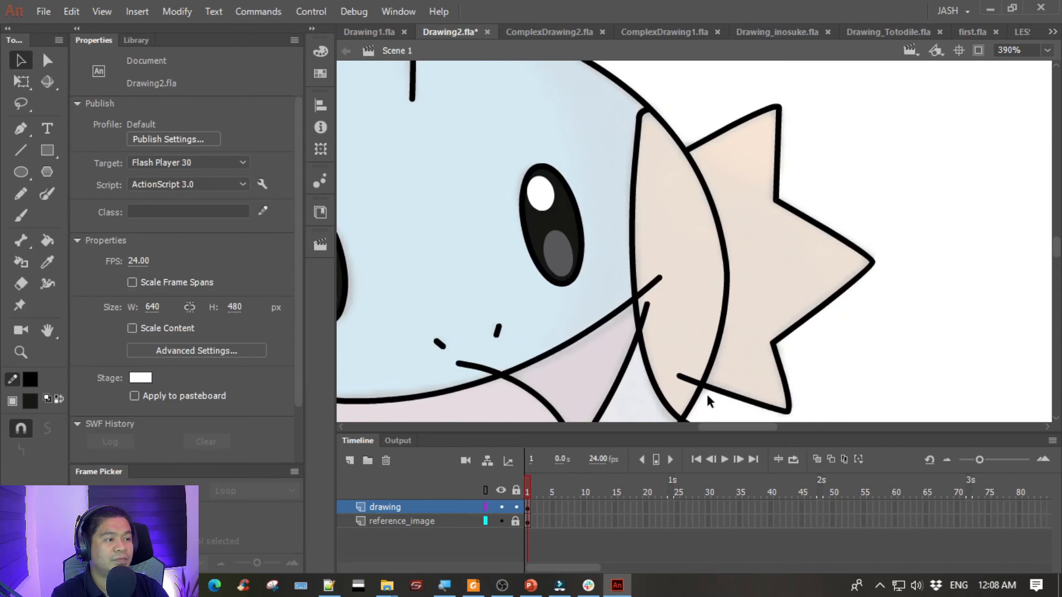
- Delete the ends of the lower gill line and the two mouth lines that cross into the right cheek
left_click(690, 381)
key("Delete")
left_click(646, 313)
key("Delete")
left_click(647, 287)
key("Delete")
- Trim the overshooting ends of the short curve in the mouth's right part
mouse_move(531, 338)
left_mouse_down()
mouse_move(687, 204)
mouse_move(779, 83)
left_mouse_up()
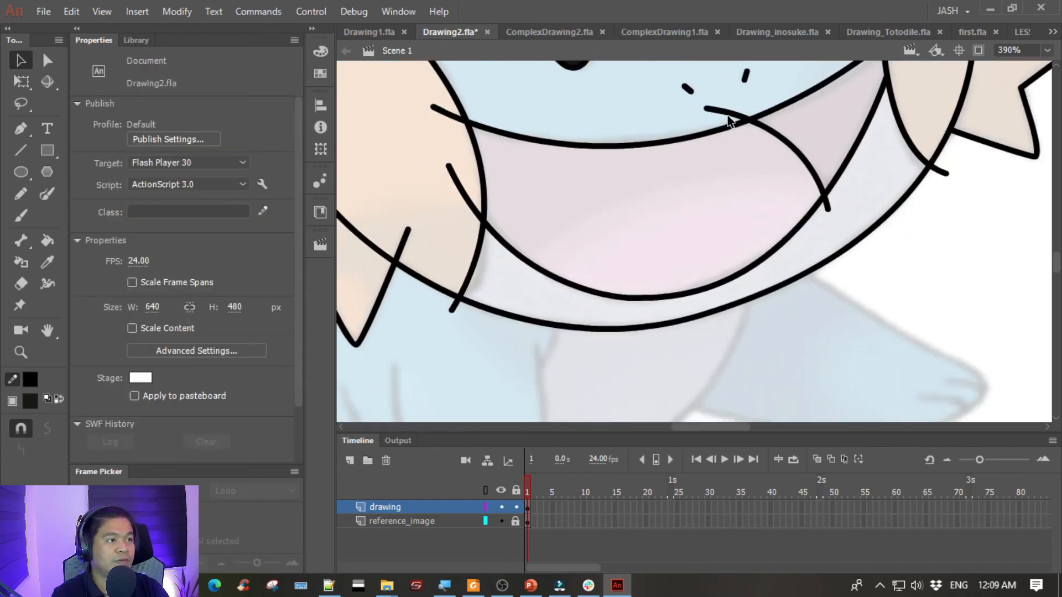
left_click(826, 209)
key("Delete")
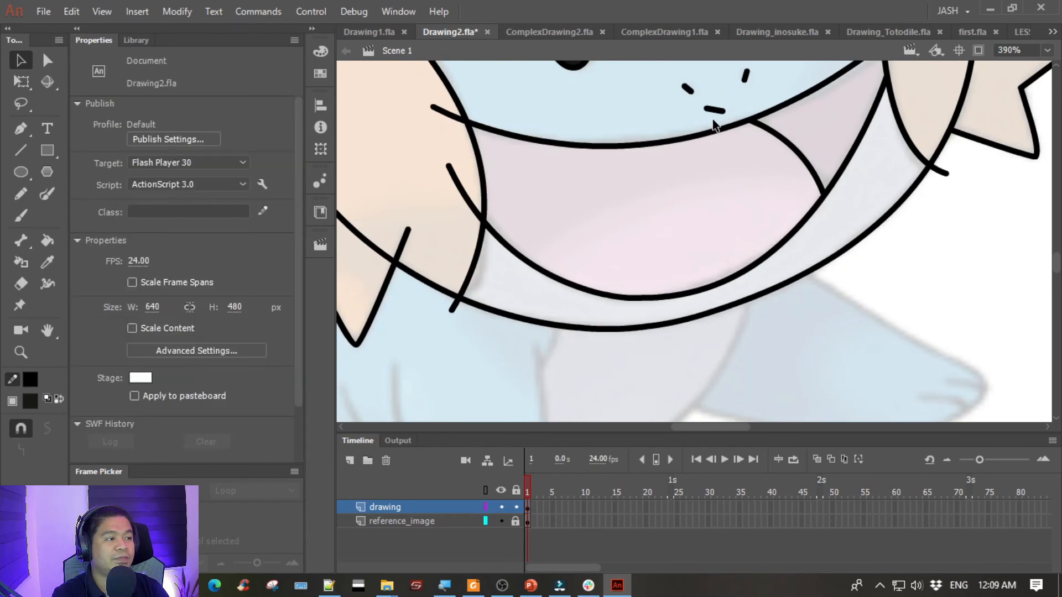
- Delete the mouth line ends inside the left cheek and the cheek outline's overshoot below the chin
left_click(451, 119)
key("Delete")
left_click(459, 185)
key("Delete")
left_click(435, 110)
key("Delete")
left_click(452, 310)
key("Delete")
left_click(404, 235)
key("Delete")
key("ctrl+z")
- Delete the head outline and the gill line ends that run inside the left cheek
left_click(412, 166)
key("space")
left_click_drag(392, 151, 659, 221)
scroll(658, 218, "down", 6)
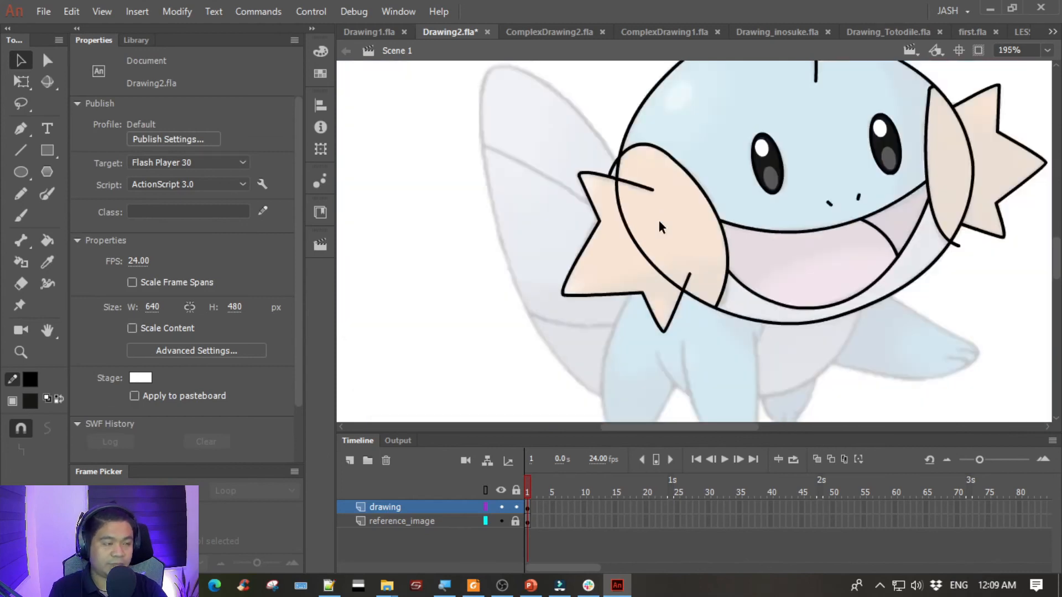
scroll(658, 221, "up", 4)
left_click_drag(650, 283, 794, 216)
left_click(773, 229)
key("Delete")
left_click(768, 213)
key("Delete")
- Delete the line end sticking out past the chin at the bottom of the right cheek
left_click_drag(841, 255, 772, 263)
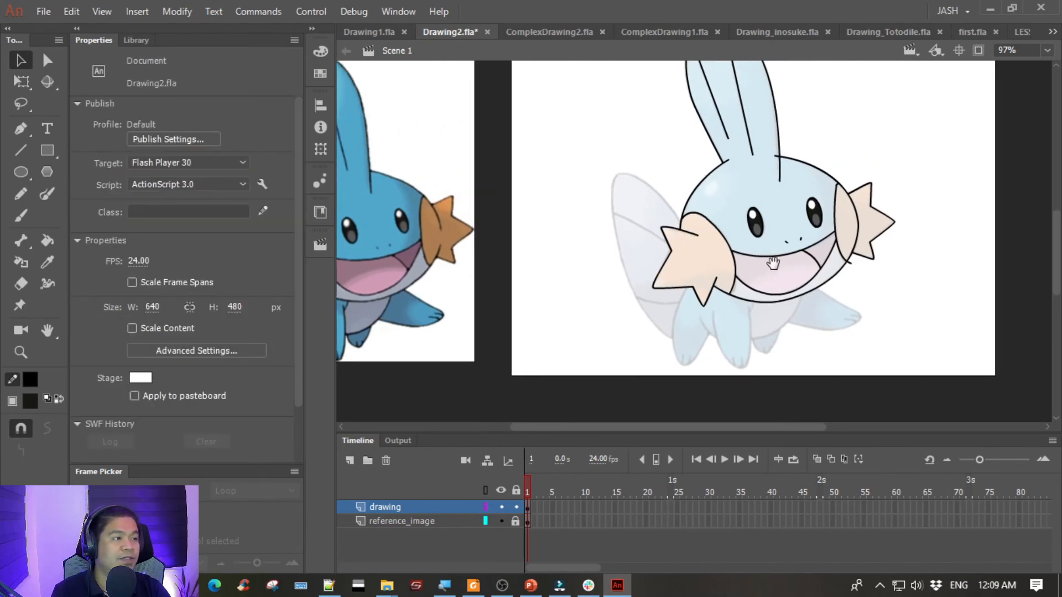
left_click(849, 261)
key("Delete")
- Delete the middle section of the curve between the right cheek and its star-shaped gill, leaving a gap
left_click_drag(658, 245, 745, 236)
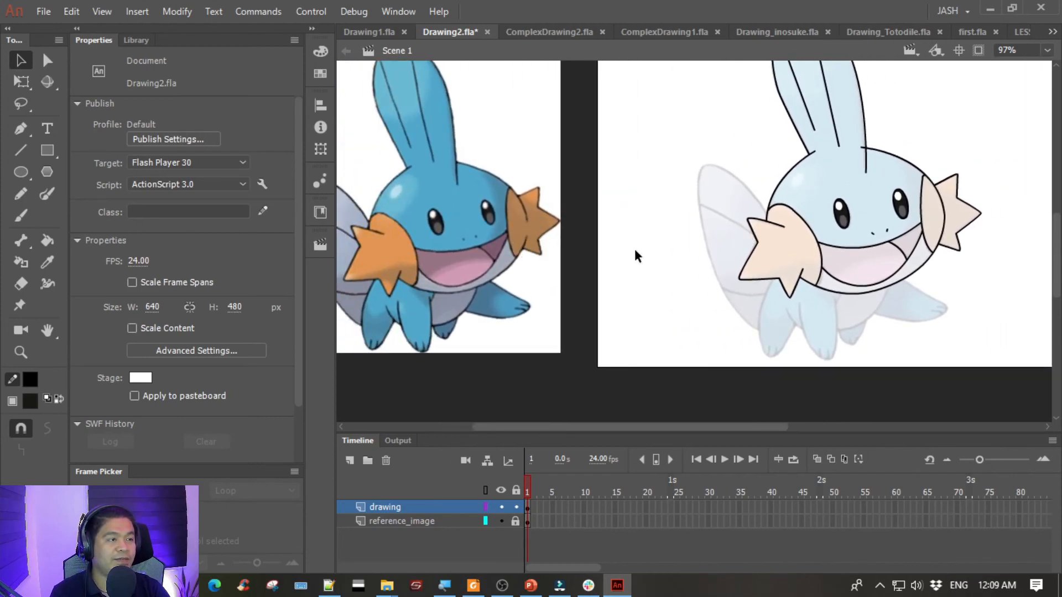
scroll(662, 278, "up", 6)
left_click_drag(1038, 267, 569, 242)
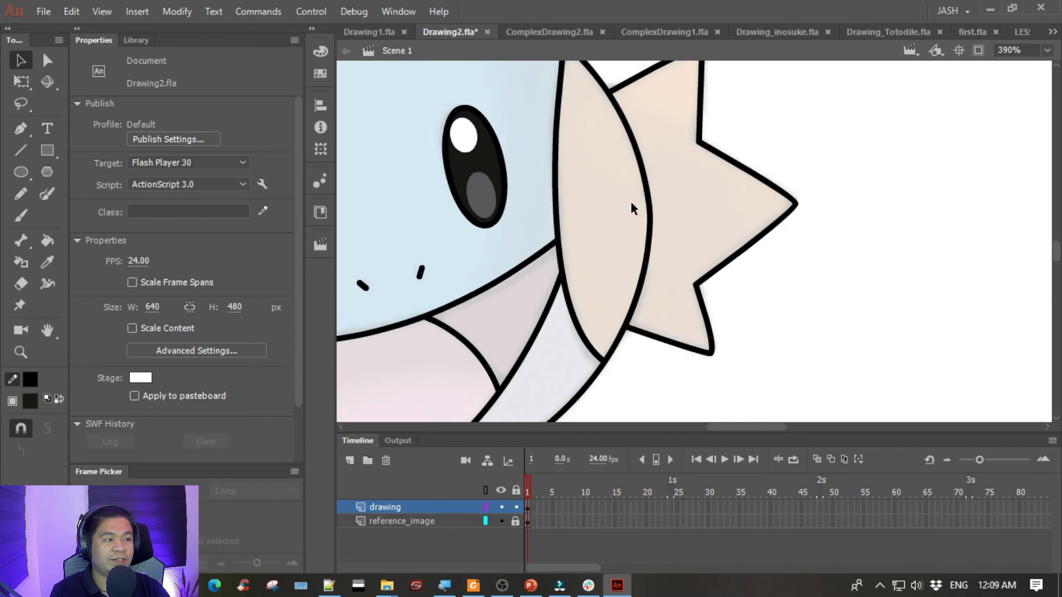
left_click_drag(662, 260, 662, 260)
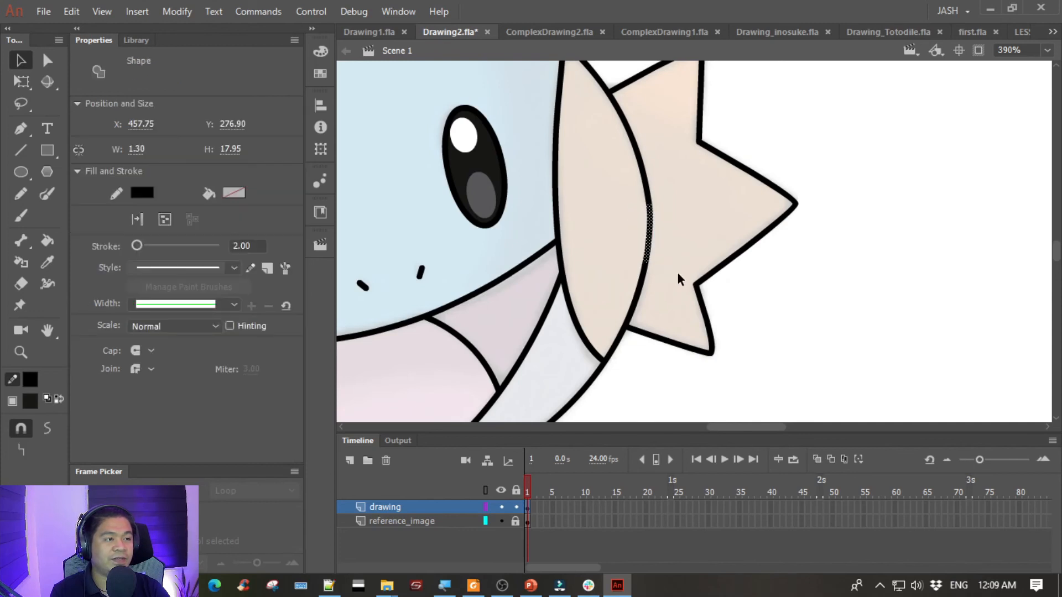
left_click(739, 273)
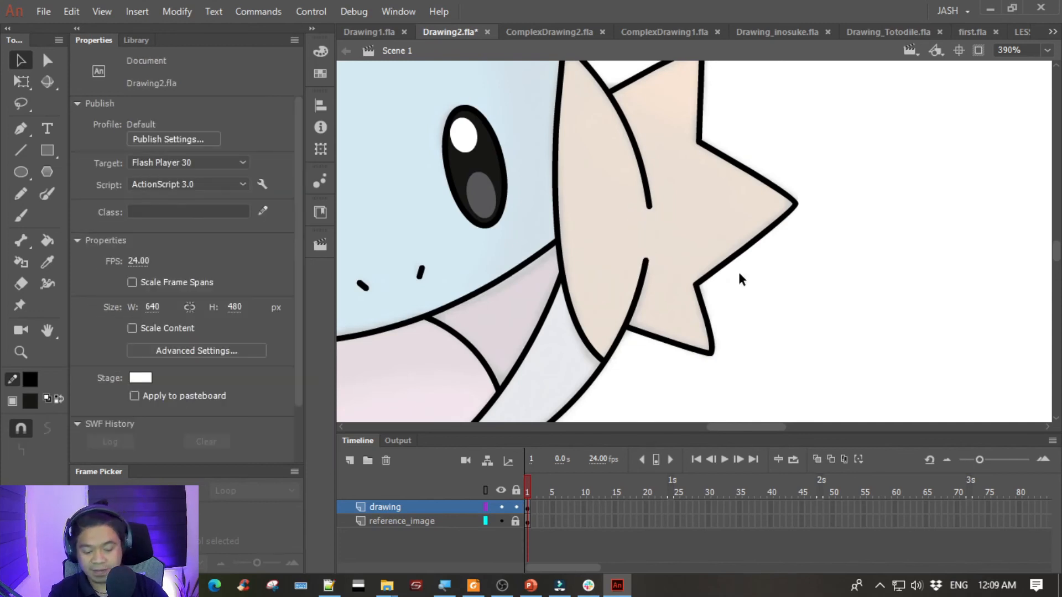
key("ctrl+2")
left_click_drag(460, 149, 708, 180)
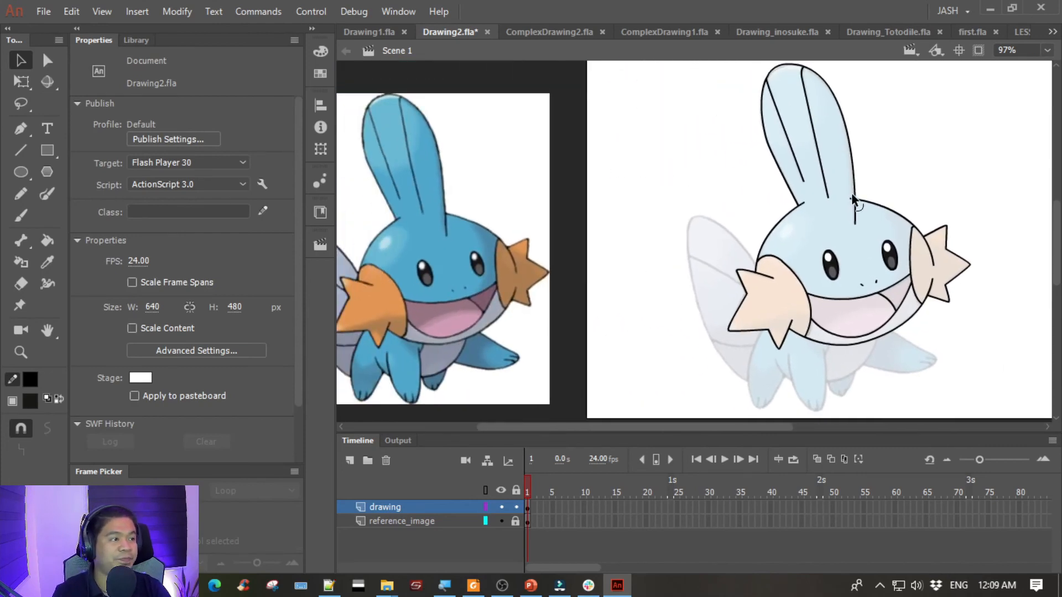
mouse_move(902, 154)
left_mouse_down()
mouse_move(846, 182)
mouse_move(916, 147)
left_mouse_up()
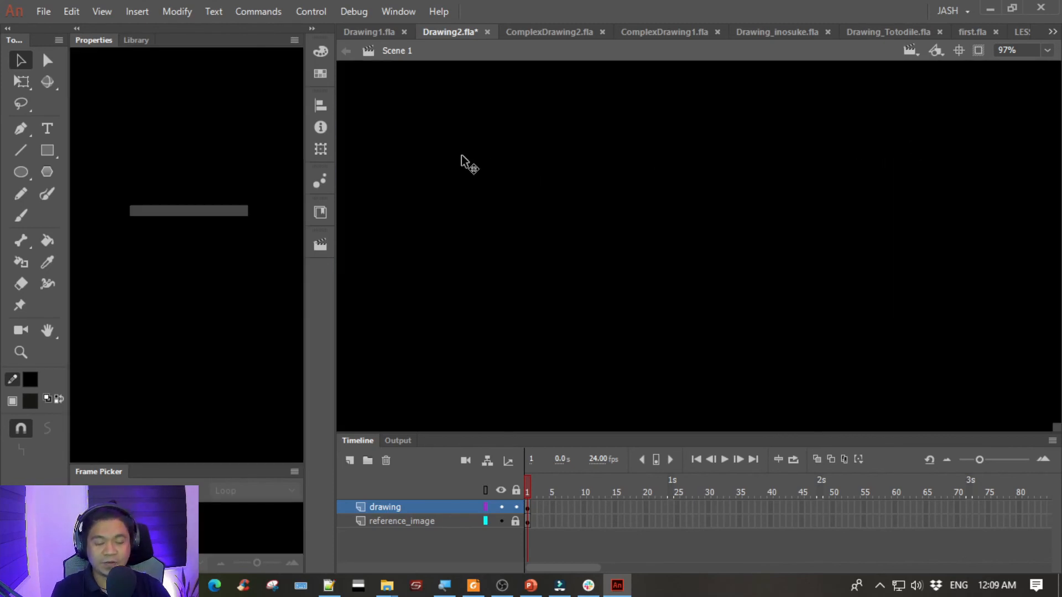
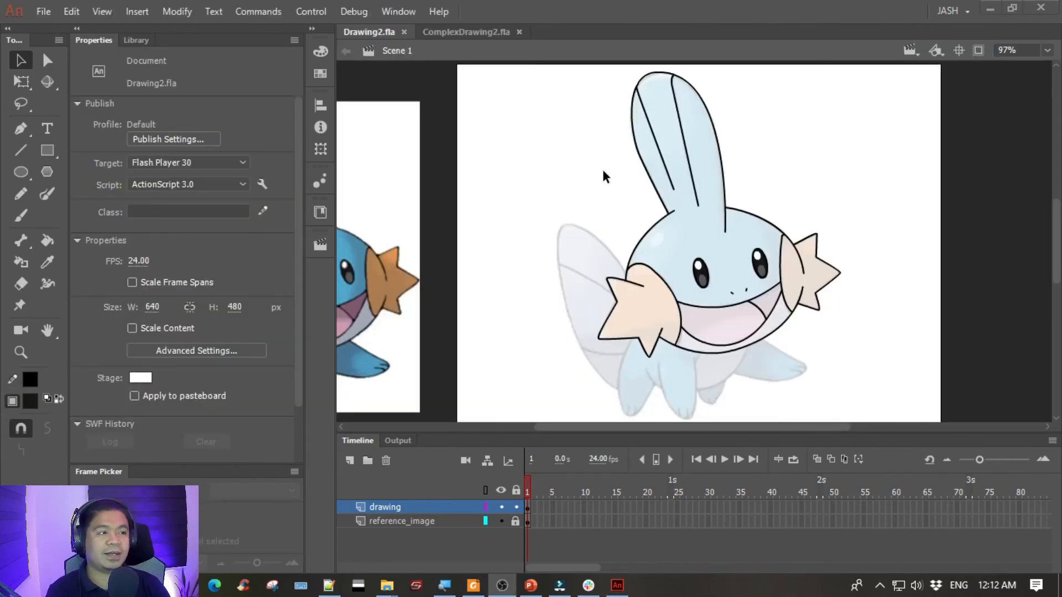
- Sample the blue from the reference mudkip's head and fill the traced head and fin with it using the Paint Bucket
mouse_move(612, 230)
left_mouse_down()
mouse_move(562, 214)
mouse_move(487, 212)
mouse_move(532, 219)
left_mouse_up()
scroll(436, 160, "left", 4)
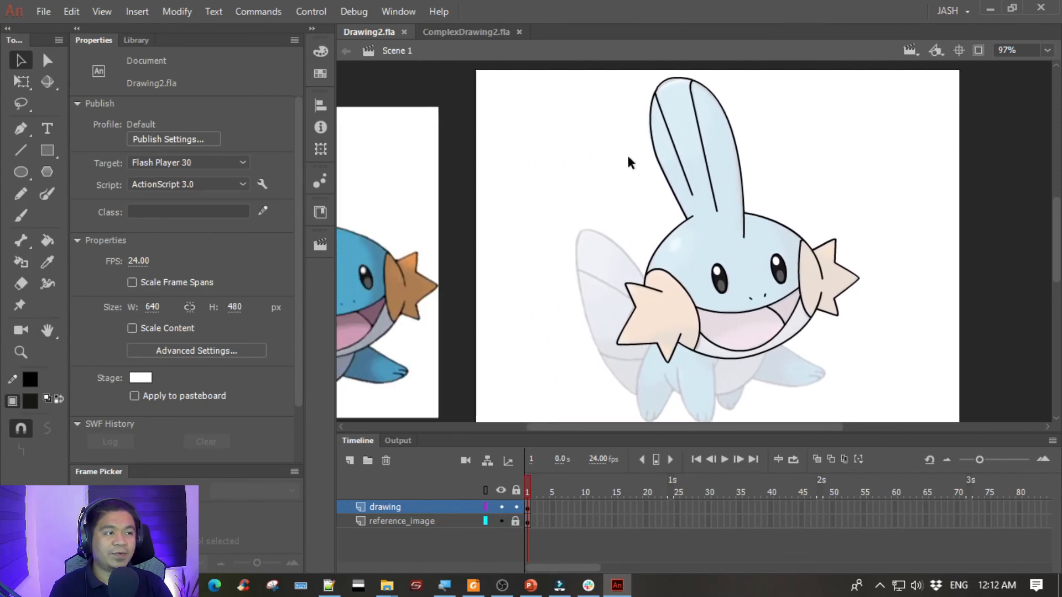
left_click_drag(582, 178, 733, 166)
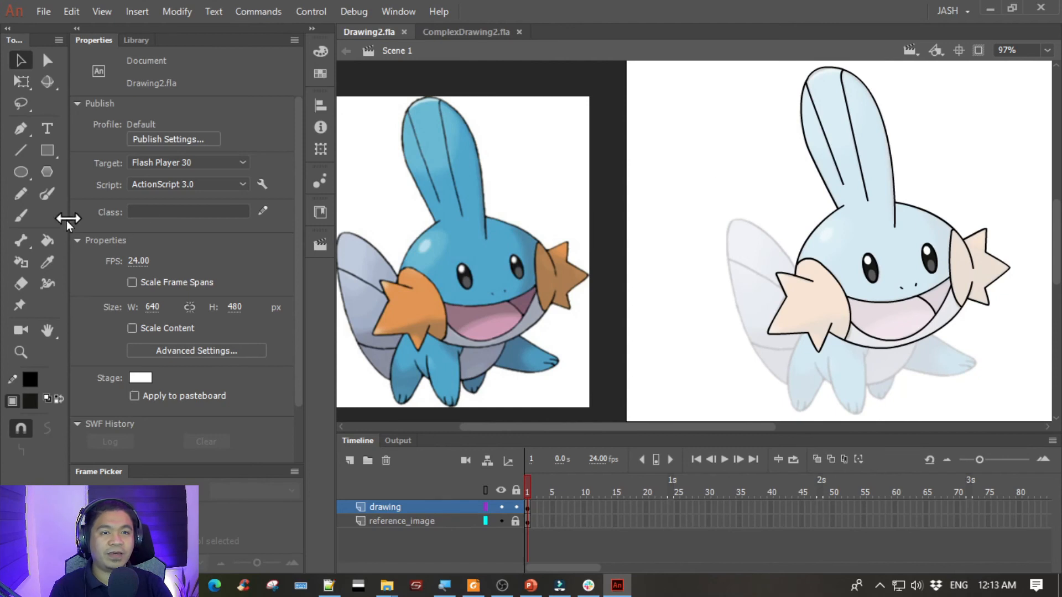
left_click(47, 241)
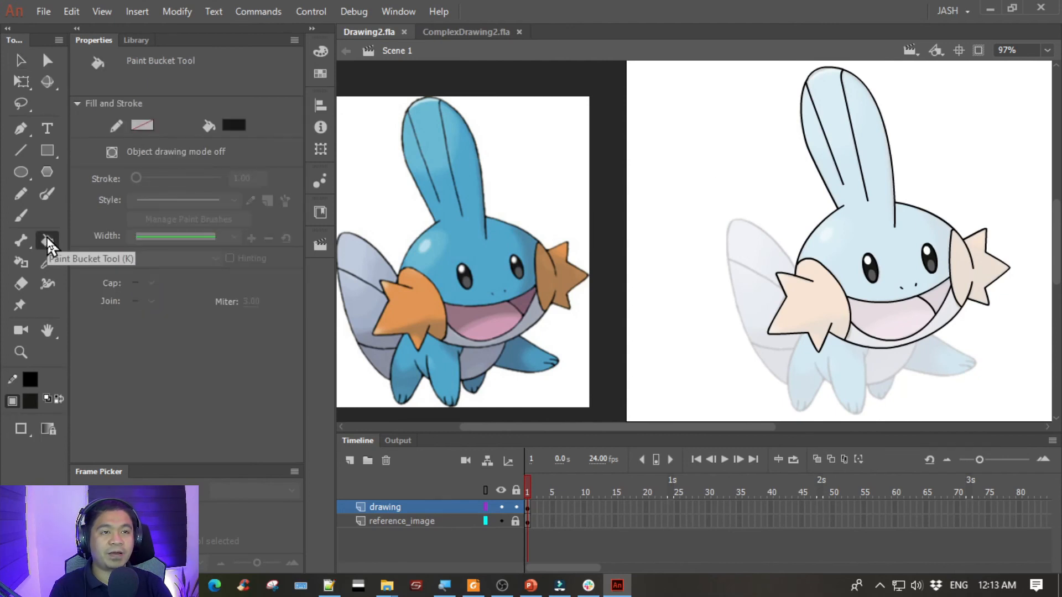
left_click(234, 126)
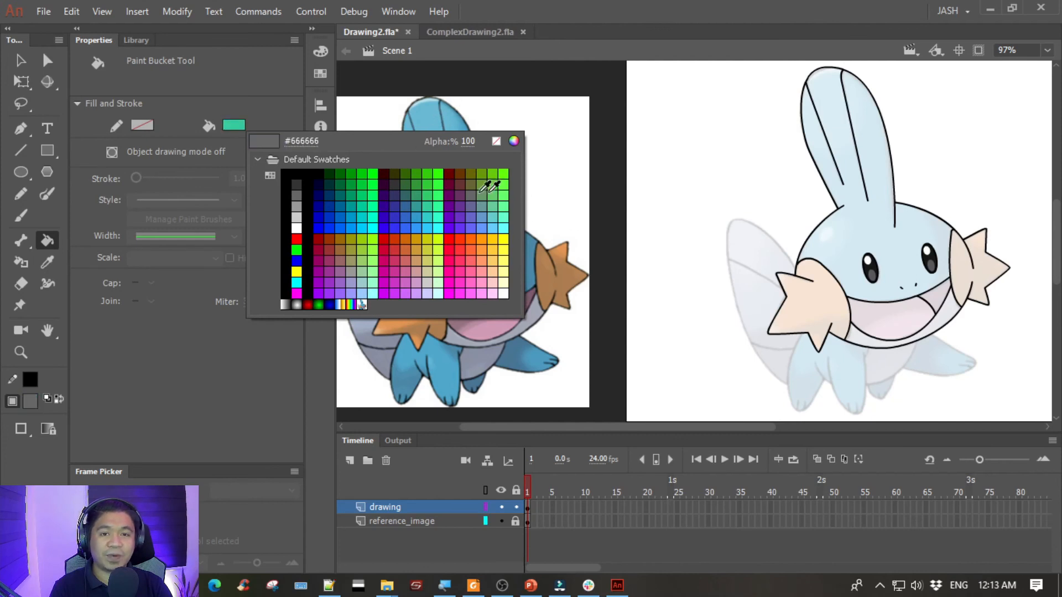
left_click(501, 192)
left_click_drag(411, 206, 522, 204)
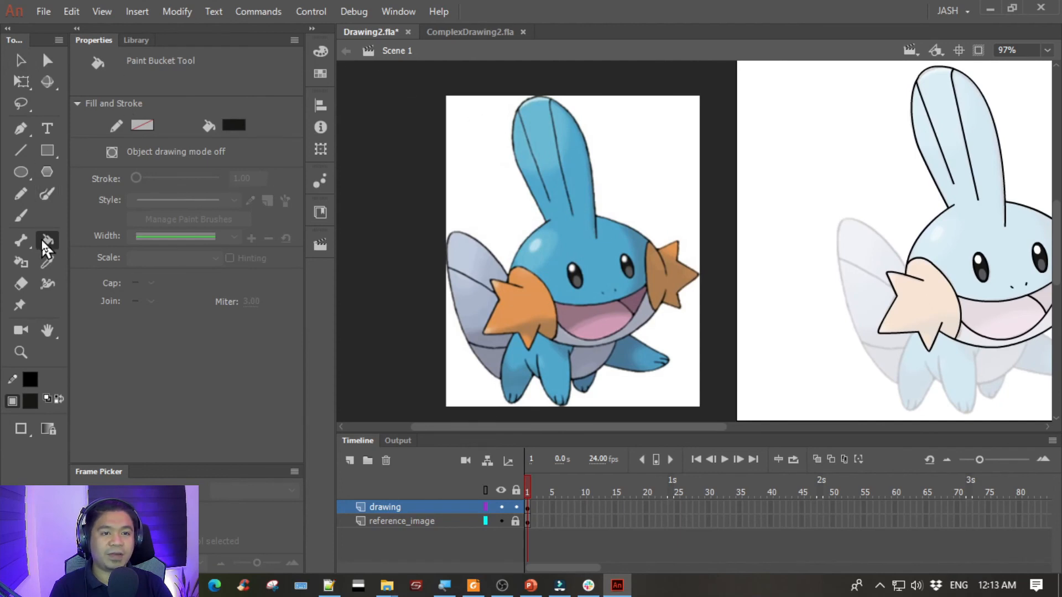
left_click(233, 125)
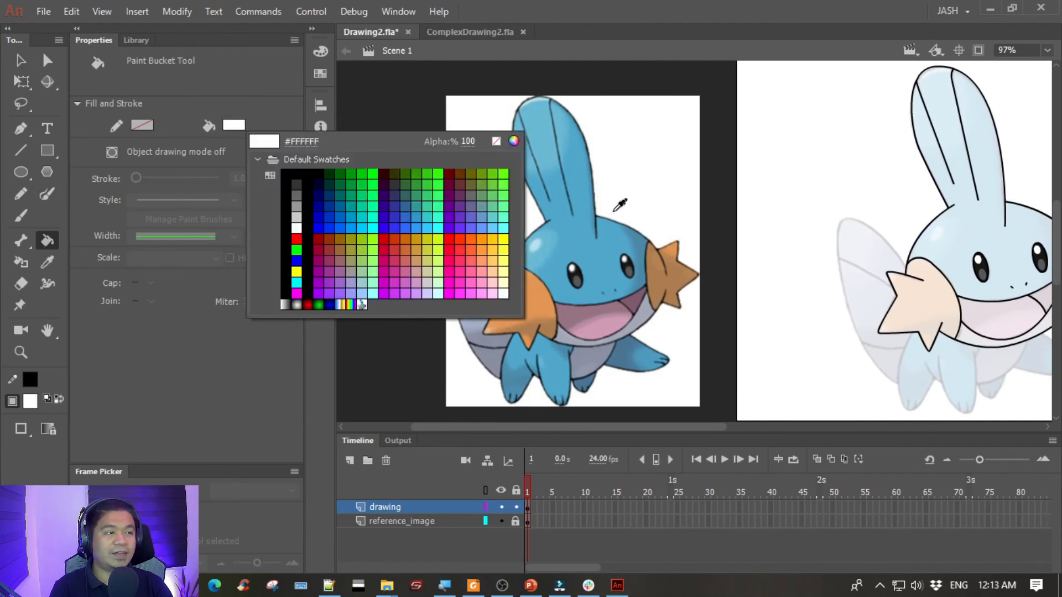
left_click(601, 257)
mouse_move(818, 211)
left_mouse_down()
mouse_move(598, 197)
mouse_move(741, 227)
left_mouse_up()
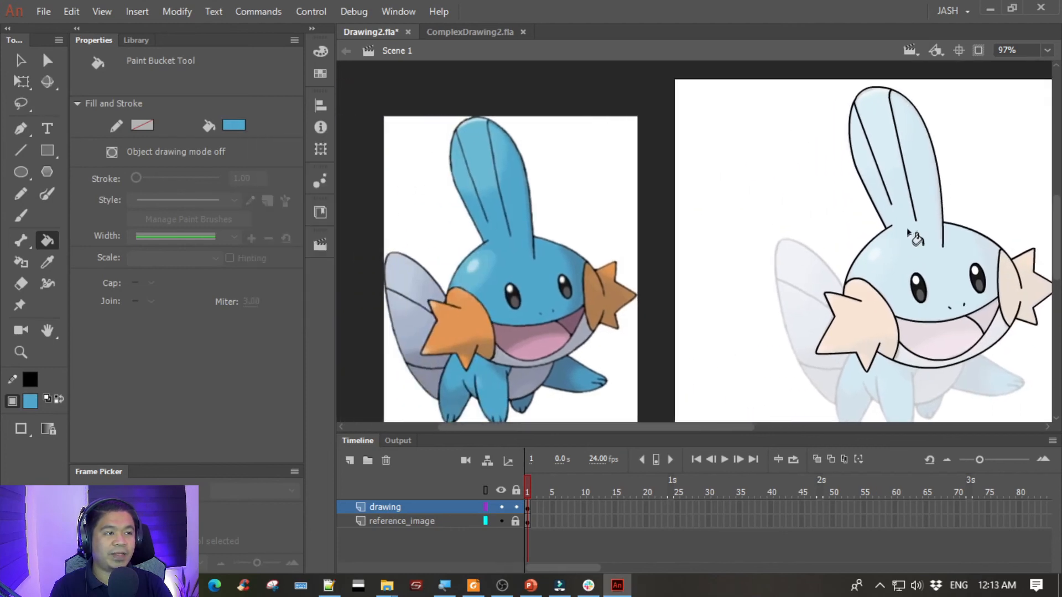
left_click(914, 247)
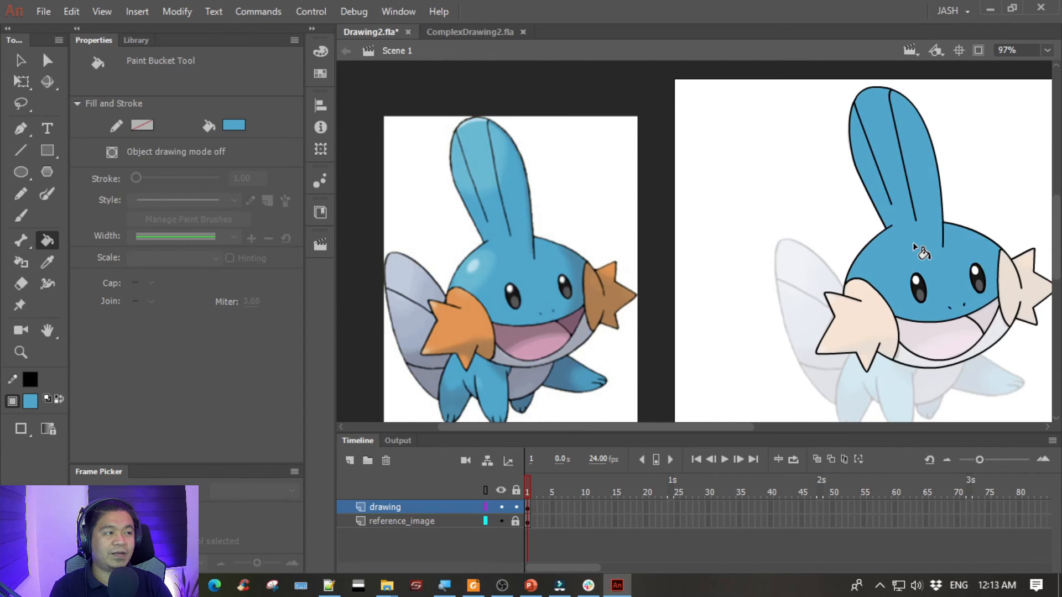
- Sample the greyish lavender from the reference mudkip's chin and fill the traced chin area below the mouth with it
left_click_drag(724, 241, 661, 225)
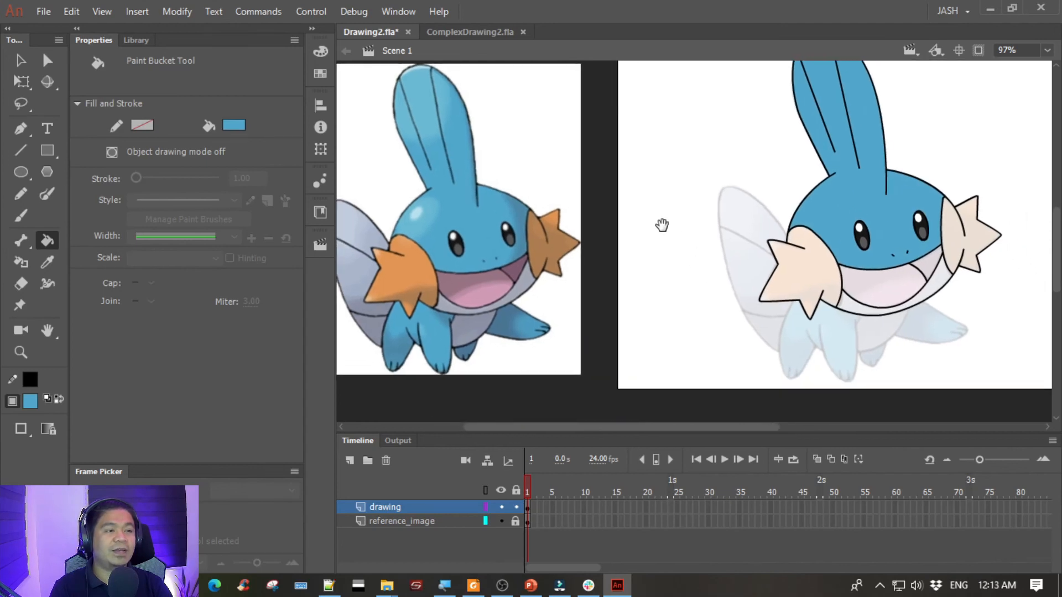
left_click(235, 126)
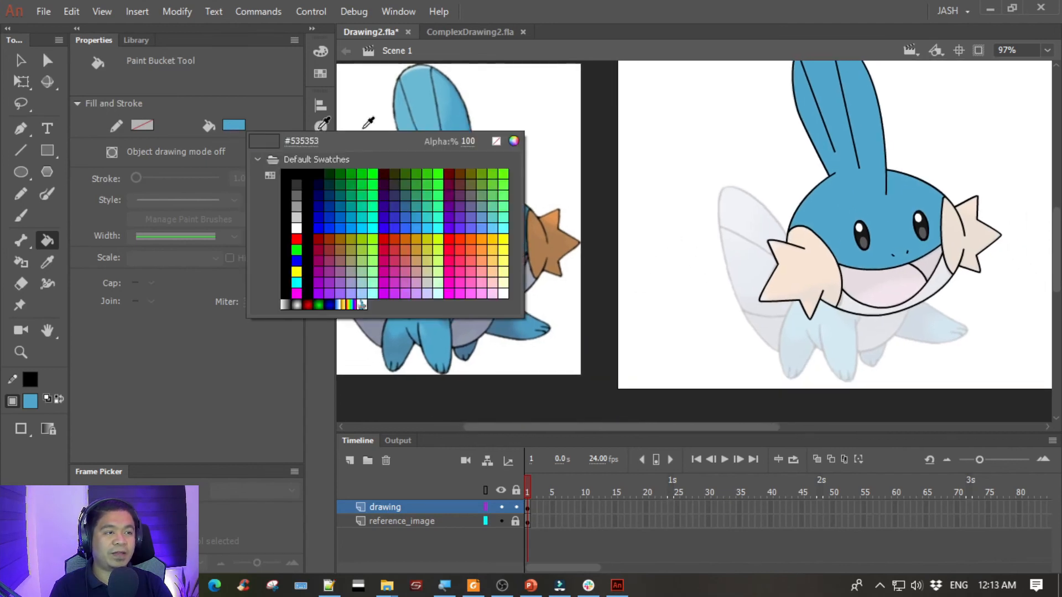
left_click(531, 282)
left_click_drag(508, 248, 649, 219)
left_click(234, 126)
left_click(669, 247)
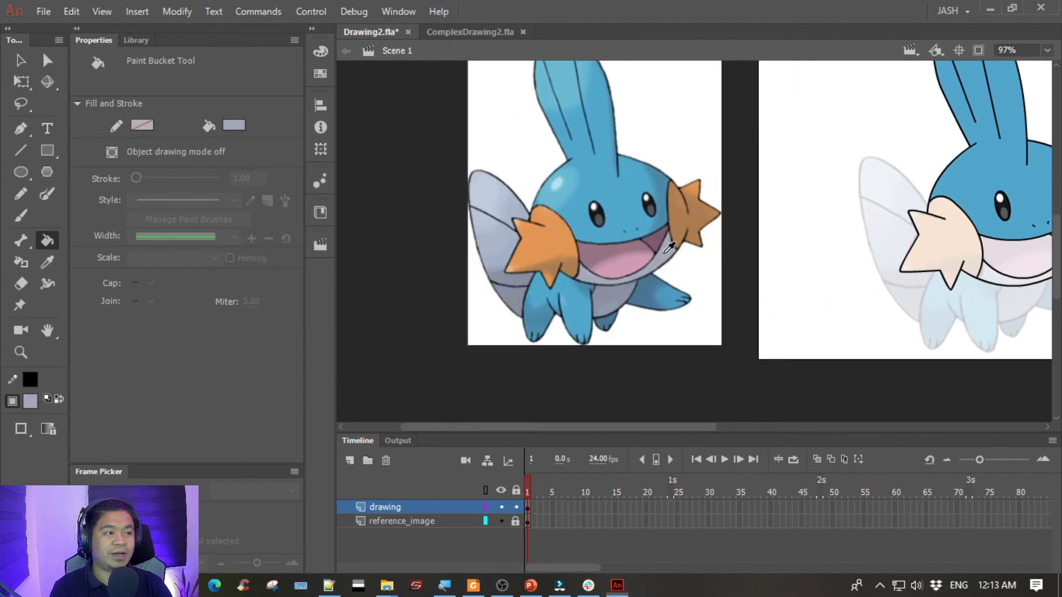
left_click_drag(774, 214, 588, 223)
left_click(813, 289)
scroll(711, 256, "left", 3)
- Sample the orange from the reference mudkip's gill and fill both traced cheeks and their star-shaped gills with it
left_click(239, 127)
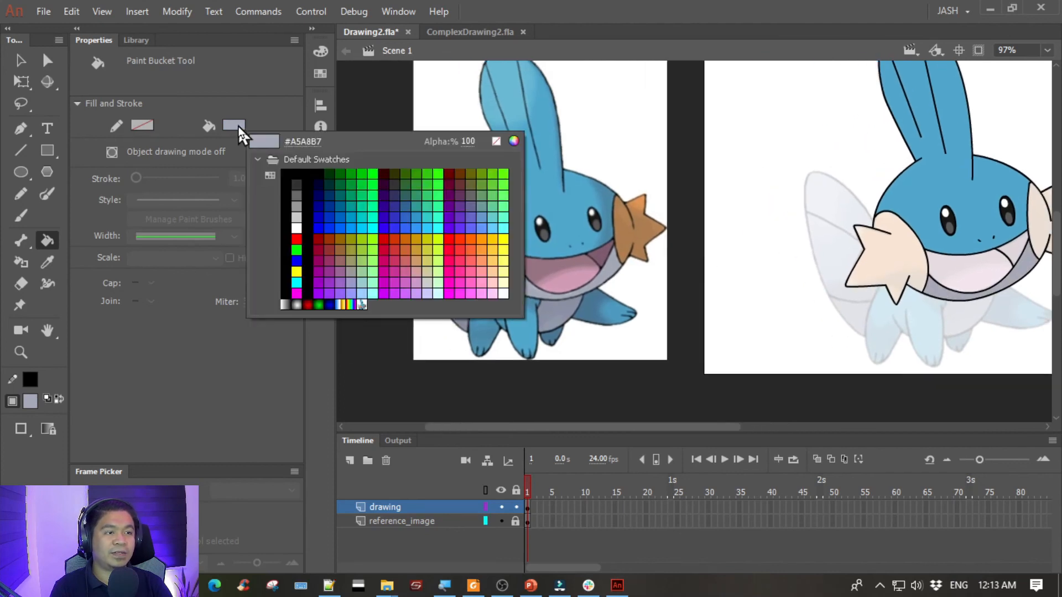
left_click(647, 213)
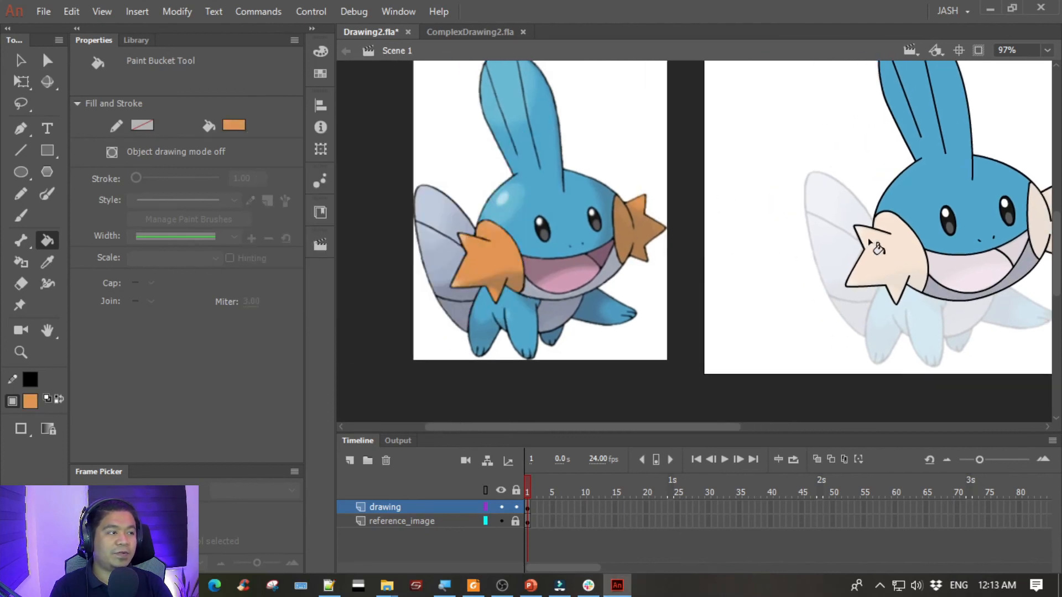
left_click(878, 248)
scroll(936, 213, "right", 3)
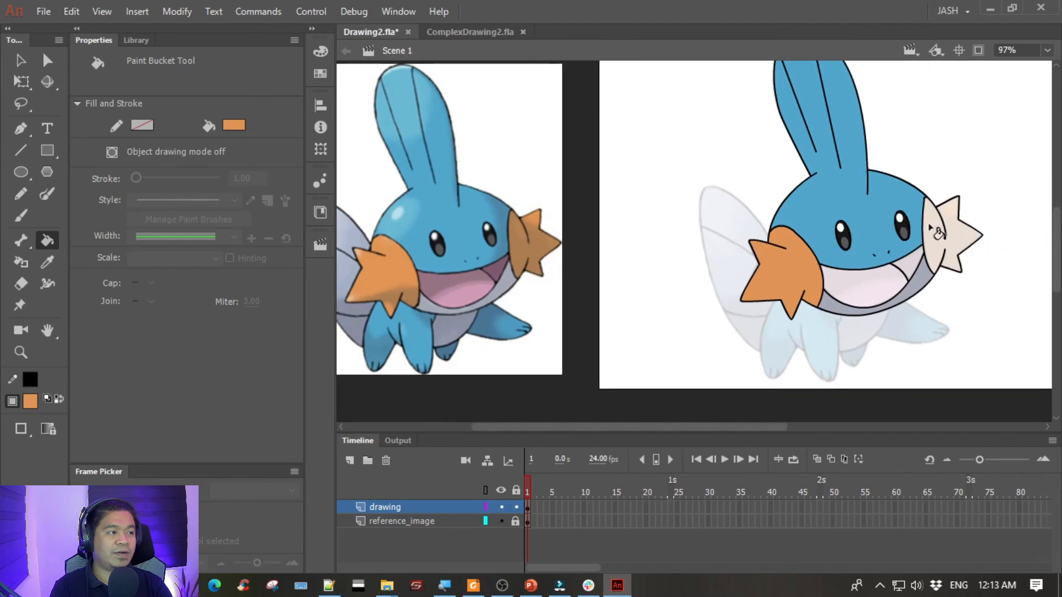
left_click(934, 231)
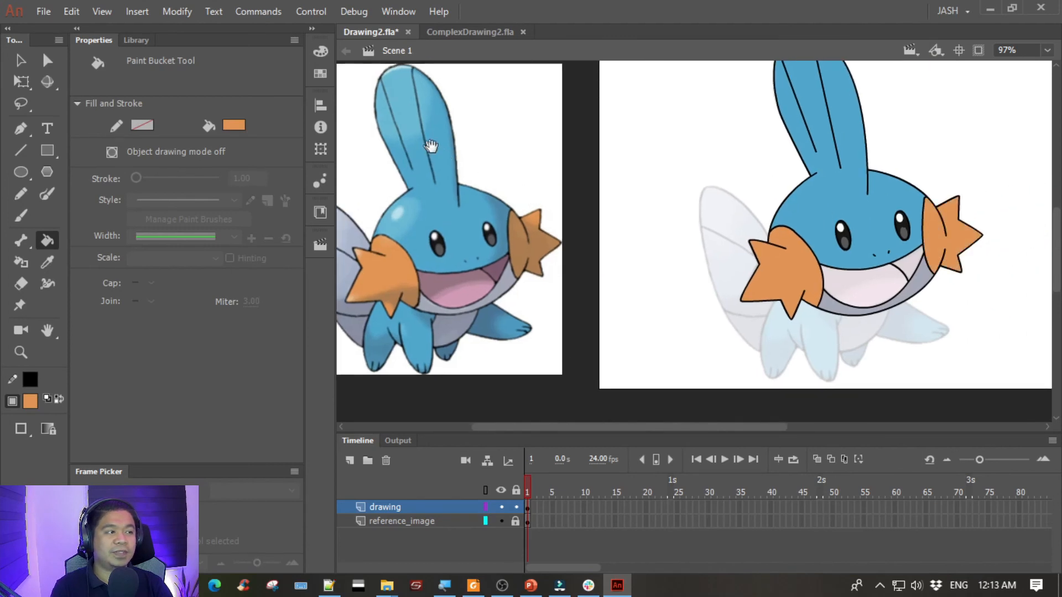
- Fill the tongue with the reference's pink and the dark corner of the open mouth with its mauve, both sampled from the reference
left_click_drag(431, 146, 497, 162)
left_click(234, 125)
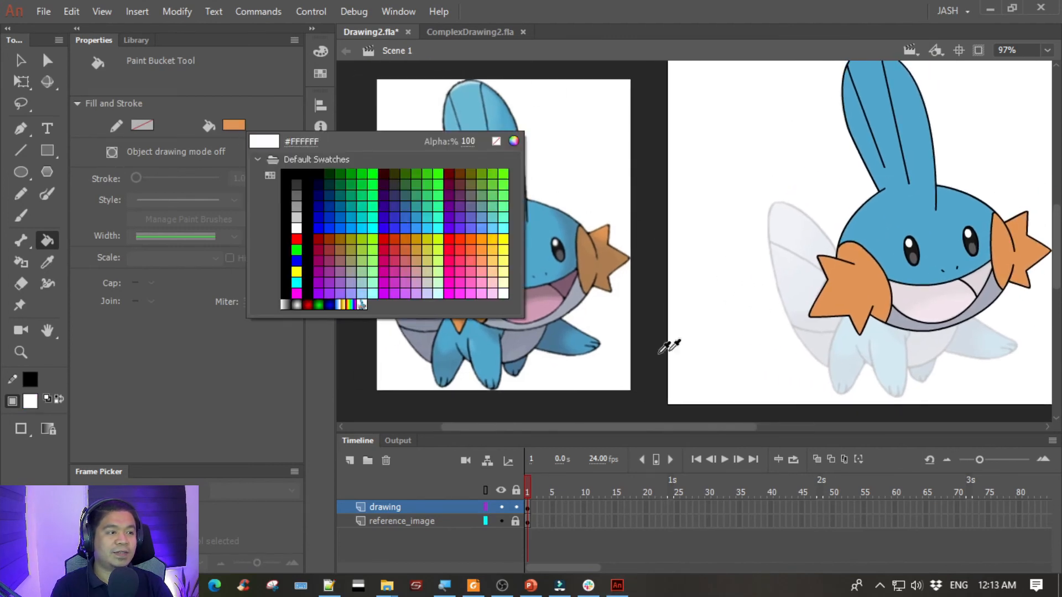
left_click(544, 301)
left_click(927, 308)
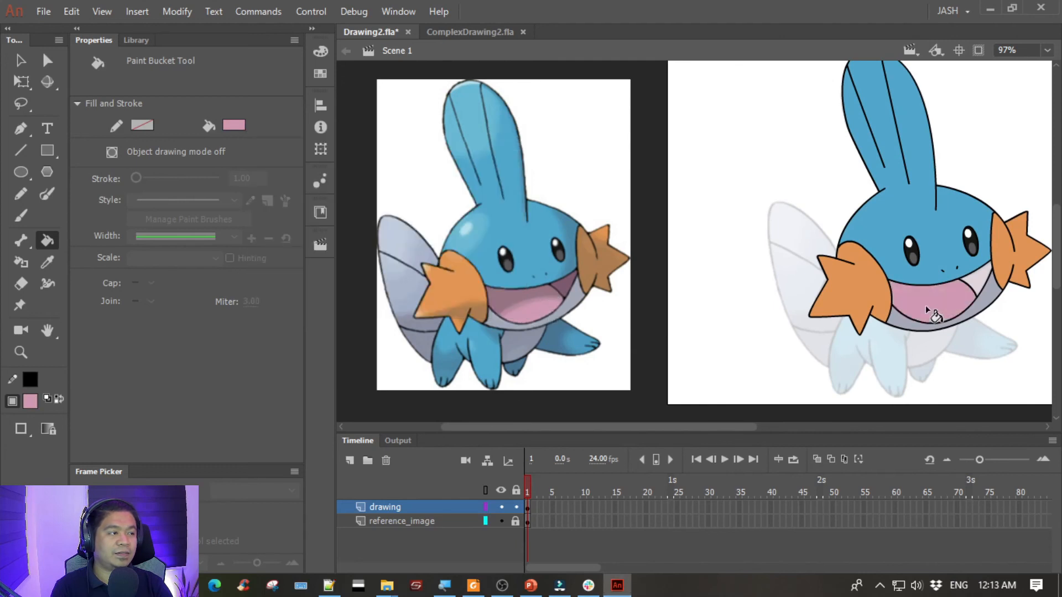
left_click(234, 125)
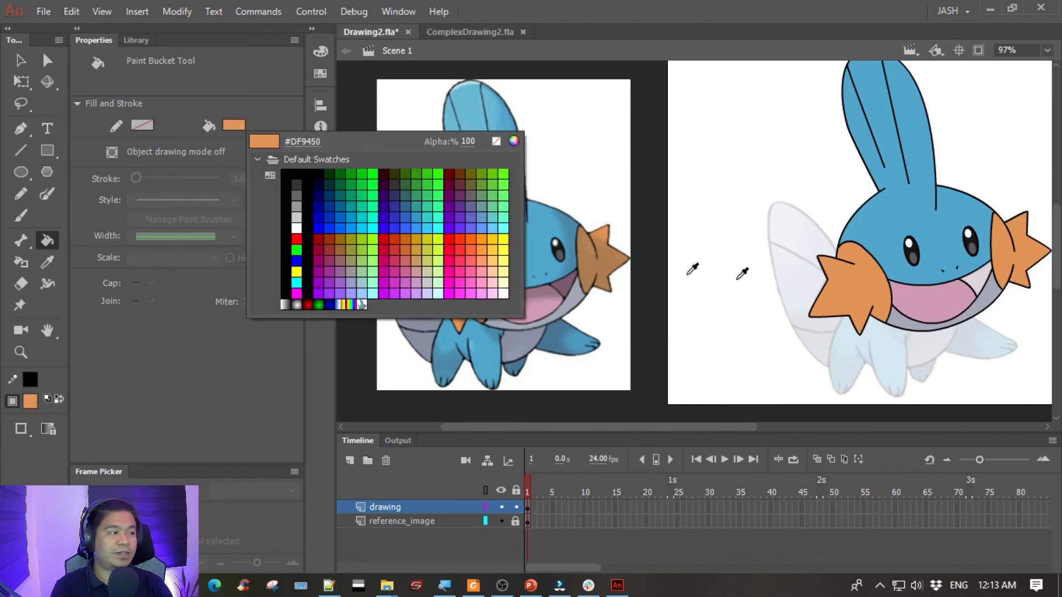
left_click(571, 298)
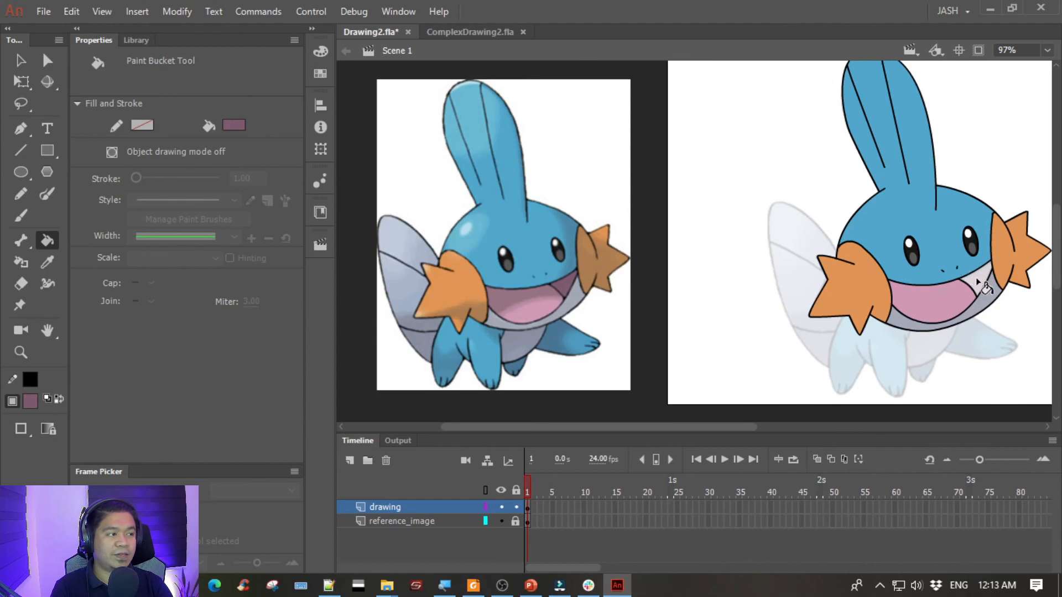
mouse_move(704, 207)
left_mouse_down()
mouse_move(647, 213)
mouse_move(675, 215)
mouse_move(688, 200)
mouse_move(700, 212)
left_mouse_up()
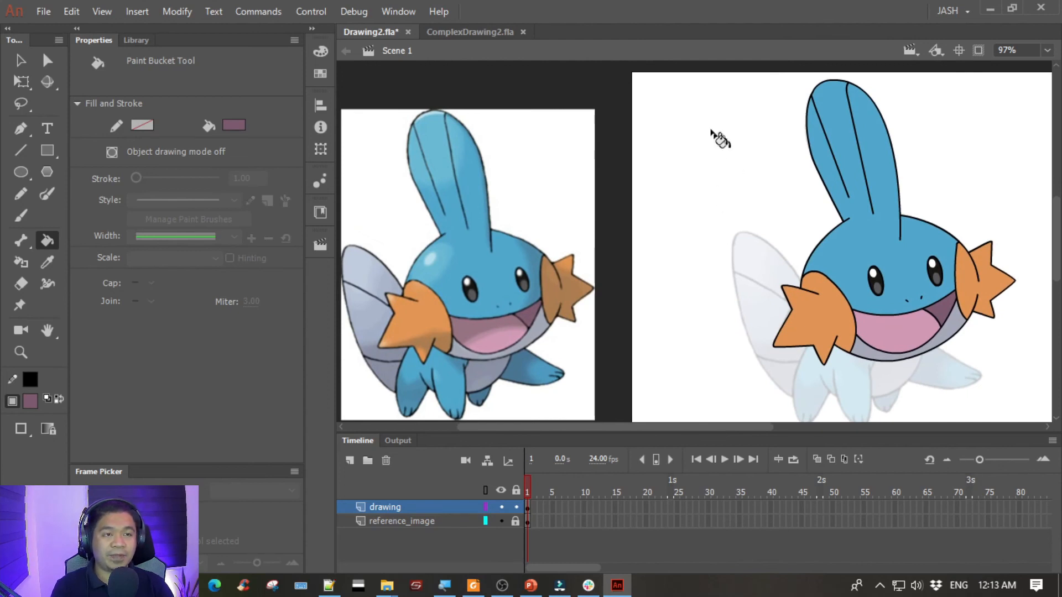
- Save the file and move the full-colour mudkip.jpg bitmap closer to the stage, to X -341, Y 47
left_click(25, 60)
left_click(566, 178)
key("ctrl+s")
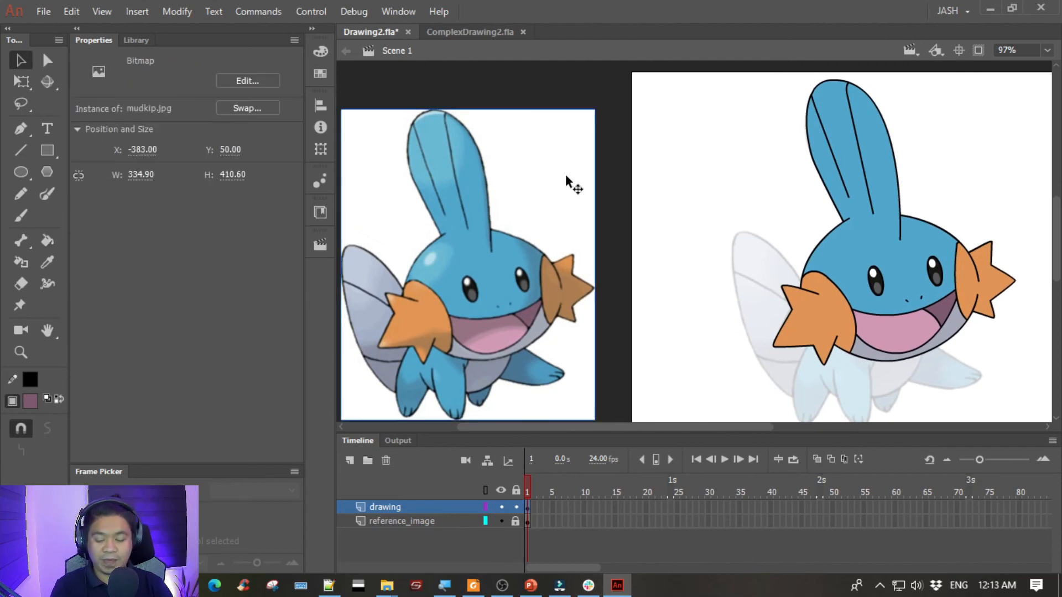
left_click_drag(513, 194, 544, 181)
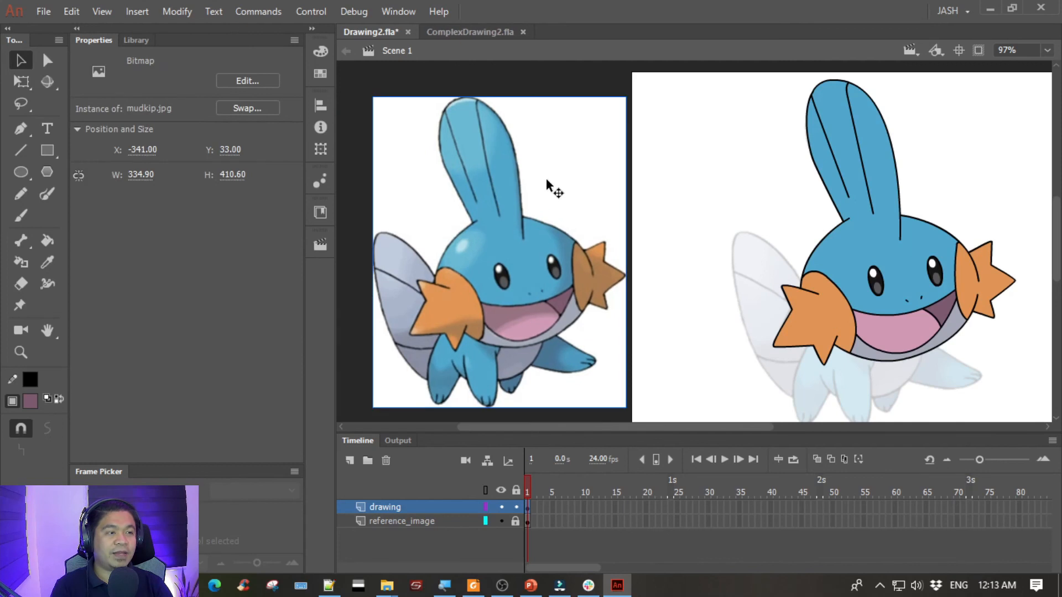
left_click_drag(478, 182, 480, 192)
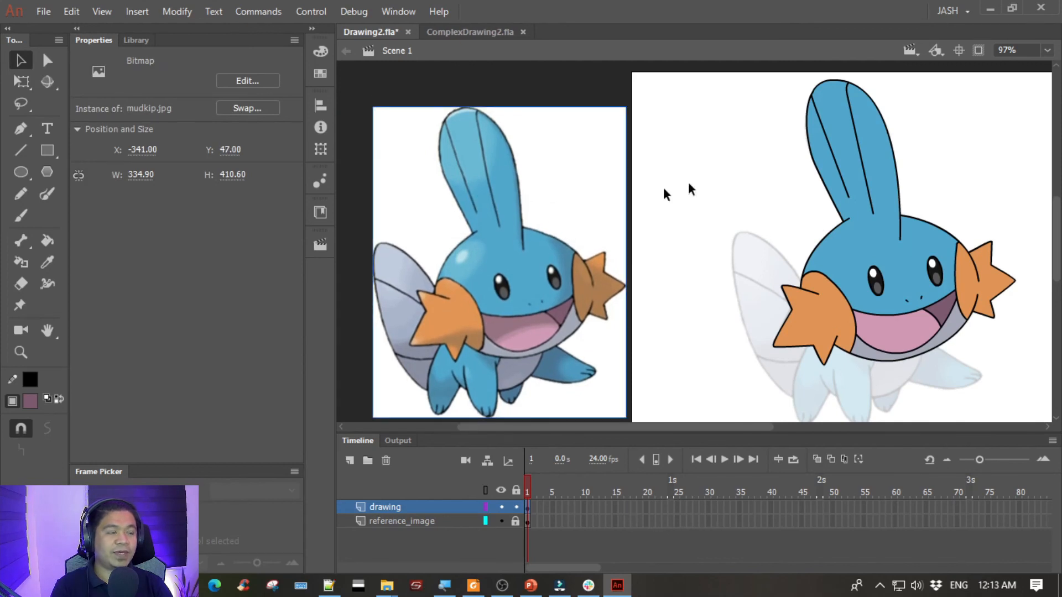
left_click(745, 159)
left_click_drag(738, 184, 708, 178)
left_click(497, 199)
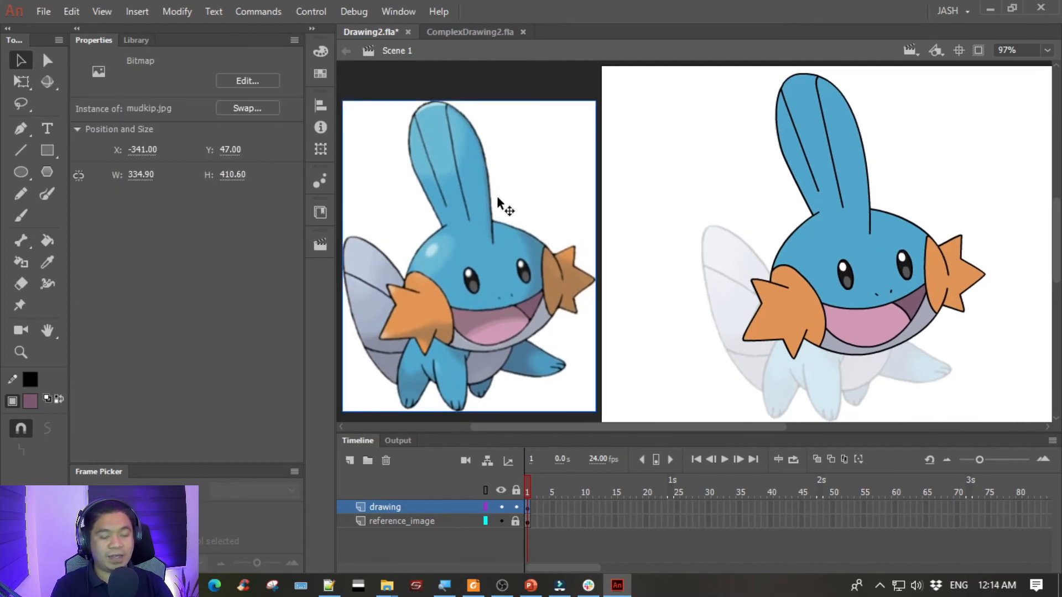
key("Delete")
left_click(477, 520)
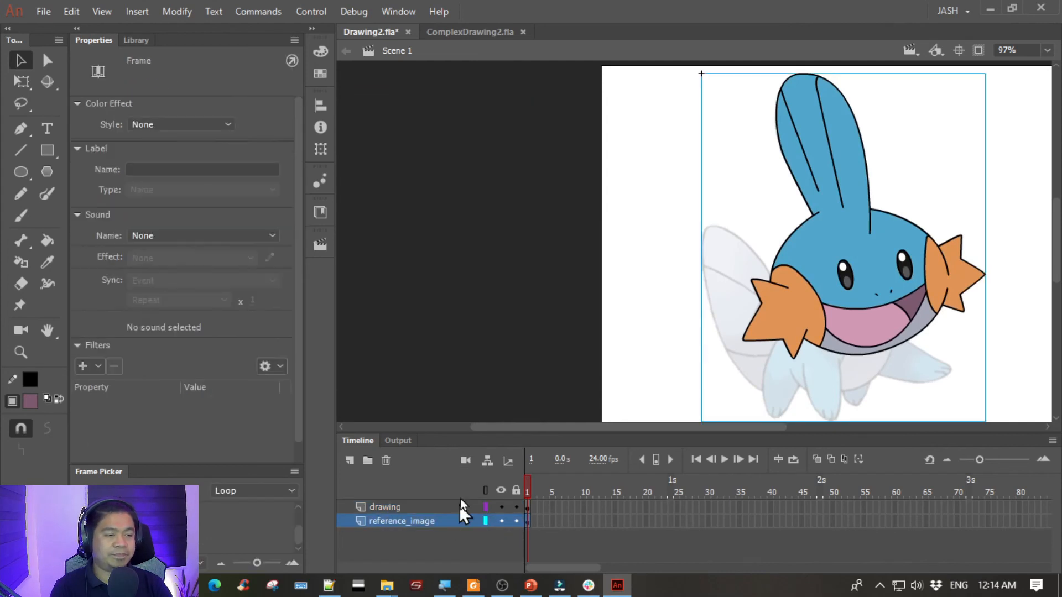
key("ctrl+z")
left_click(517, 521)
left_click(472, 507)
left_click(628, 132)
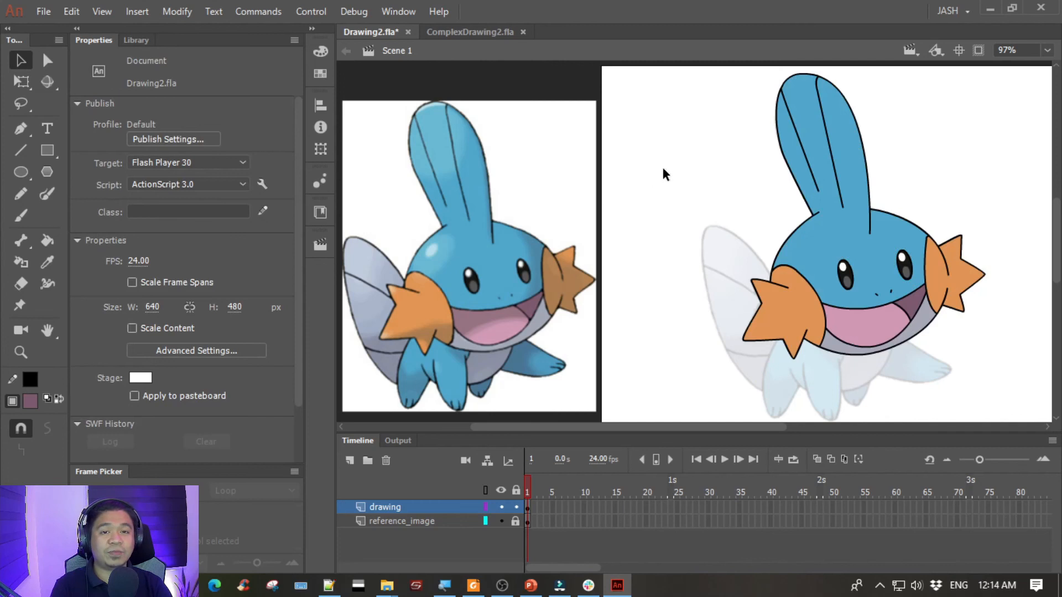
- Save Drawing2.fla with the coloured head
left_click_drag(664, 174, 630, 166)
key("ctrl+s")
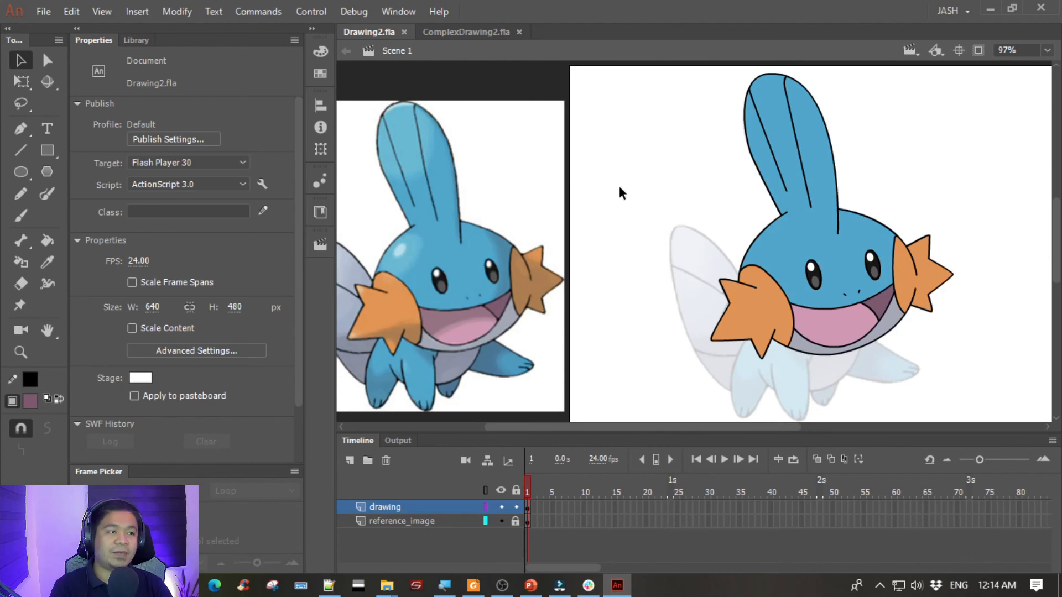
left_click_drag(612, 256, 675, 230)
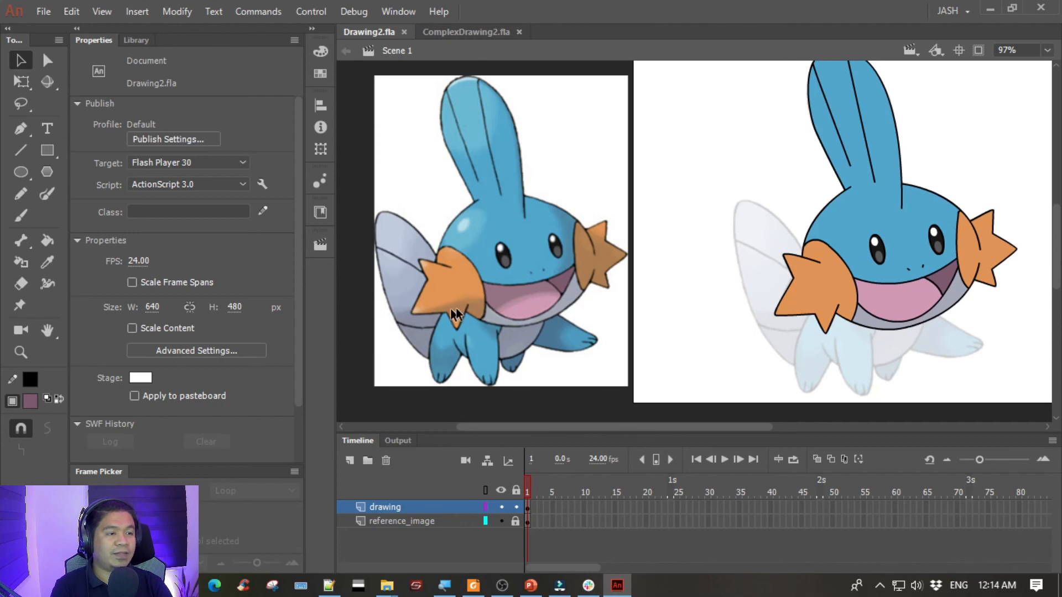
- Draw a two-segment shading line with the Pen tool from the left gill's lower outer tip across the cheek to just past its inner edge
left_click(21, 129)
left_click_drag(751, 277, 704, 275)
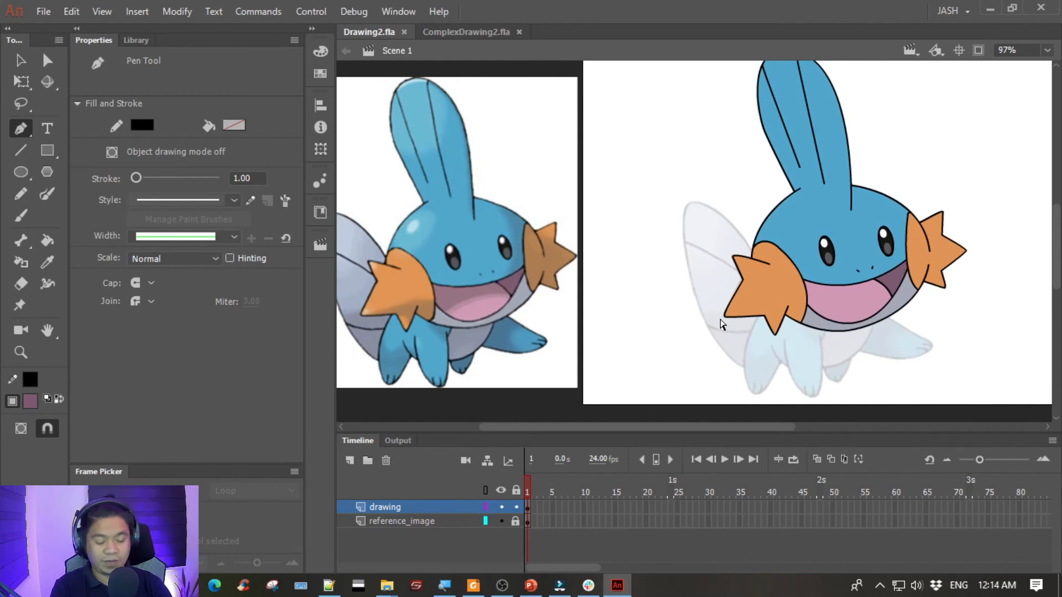
key("ctrl+=")
left_click_drag(564, 313, 921, 218)
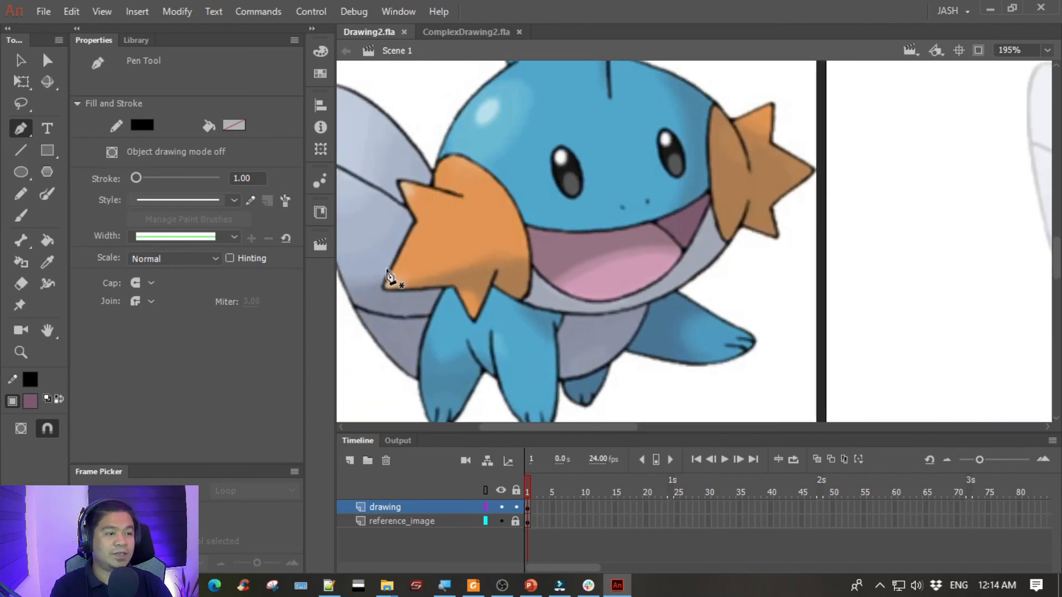
left_click_drag(877, 281, 592, 276)
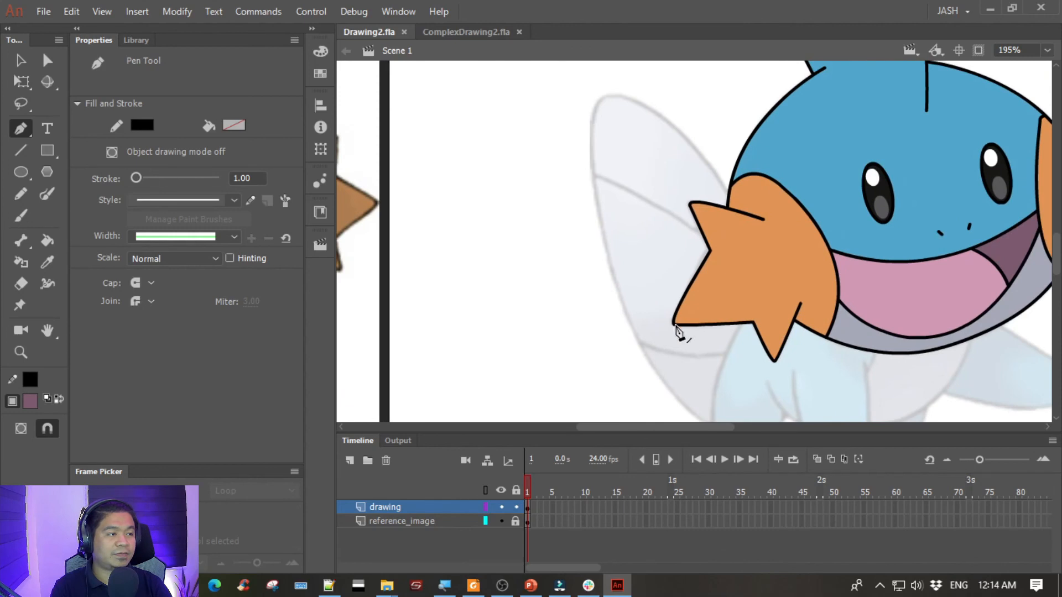
left_click(804, 292)
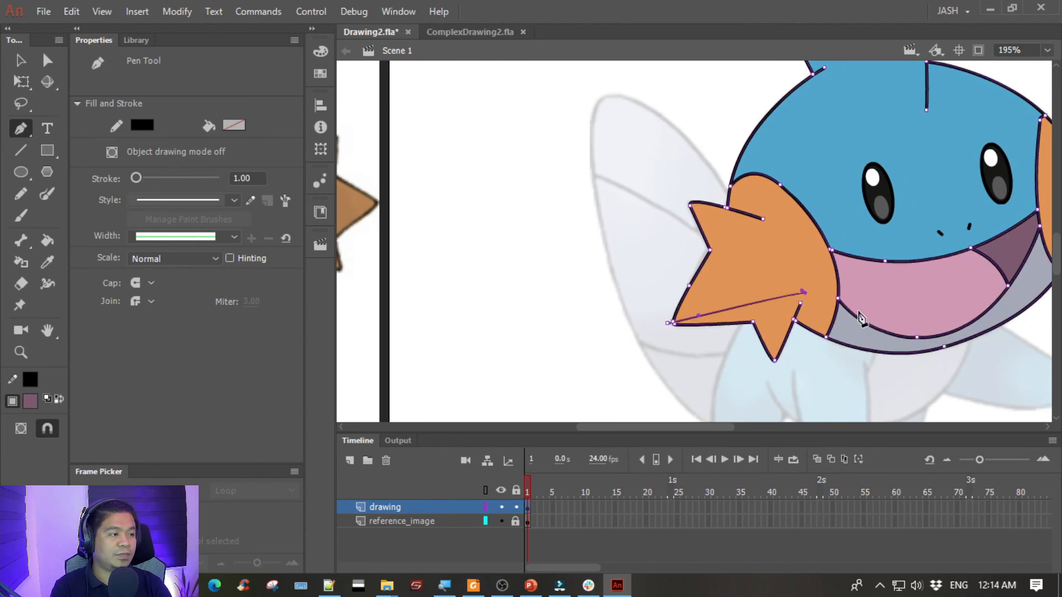
mouse_move(524, 295)
left_mouse_down()
mouse_move(953, 237)
mouse_move(862, 259)
mouse_move(520, 276)
left_mouse_up()
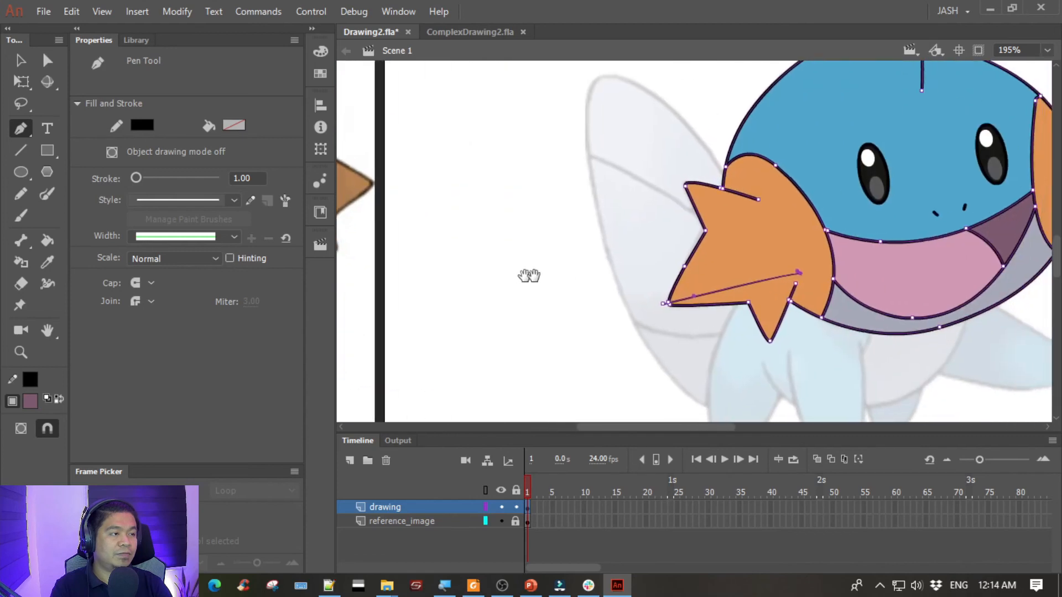
key("Escape")
- Fill the left gill's area below the shading line with the darker orange-brown sampled from the reference's gill shadow
left_click(21, 60)
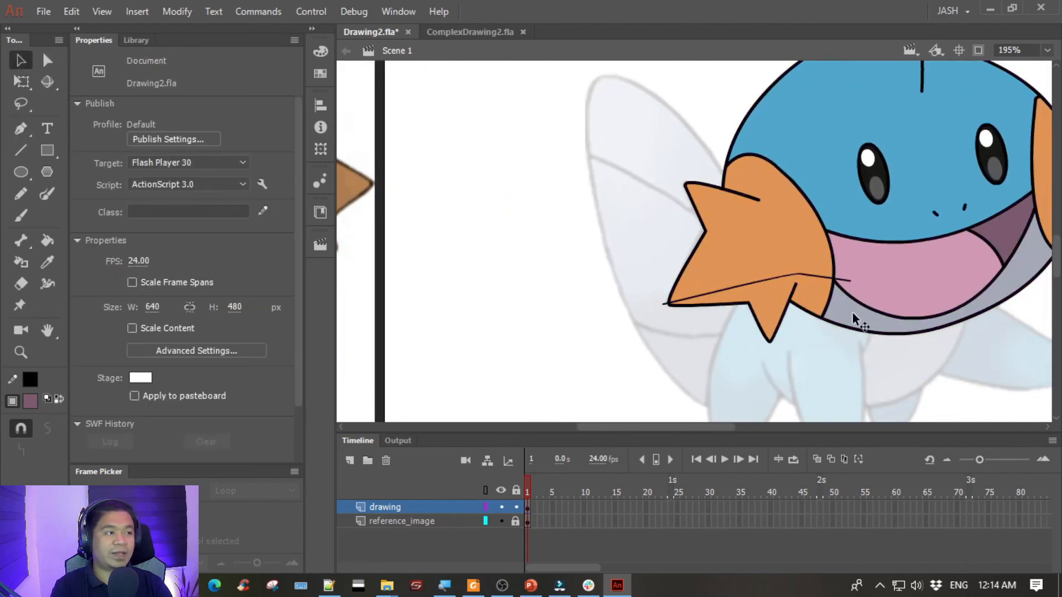
left_click(812, 284)
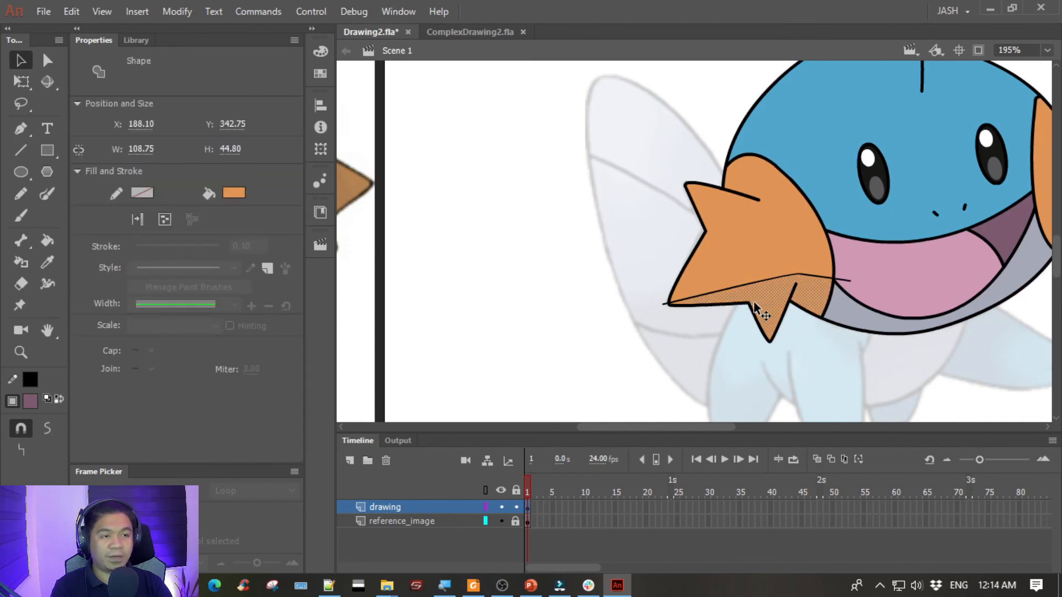
key("ctrl+minus")
left_click_drag(592, 266, 684, 295)
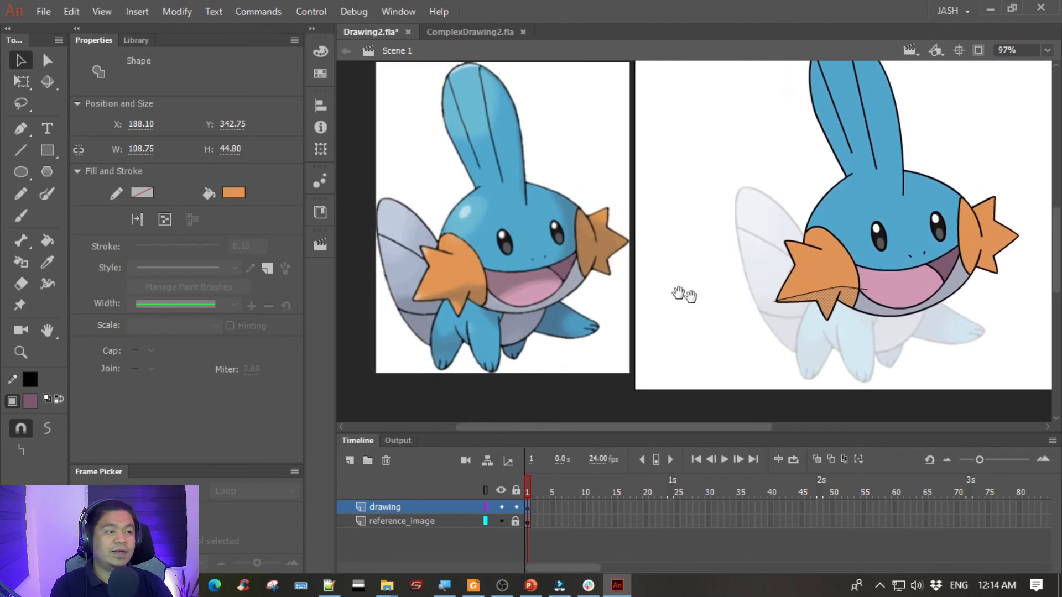
left_click(233, 191)
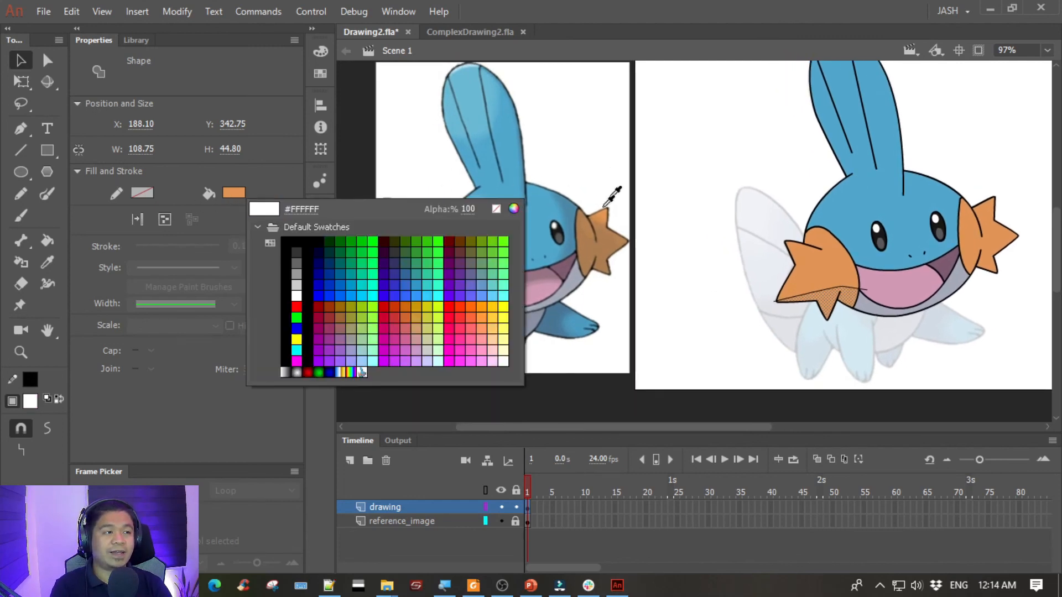
key("Escape")
left_click_drag(529, 244, 629, 215)
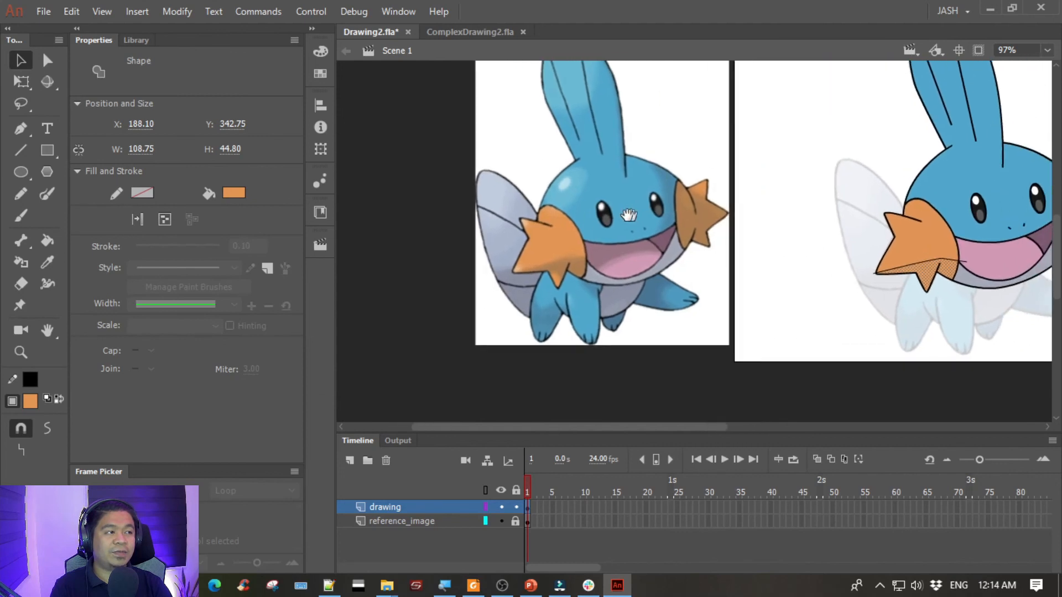
left_click(233, 192)
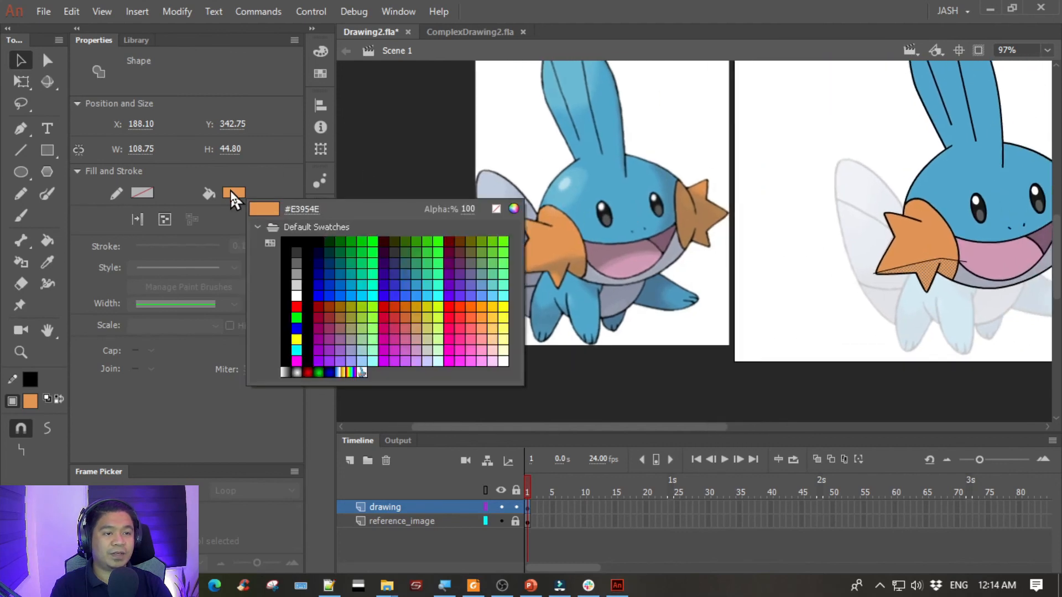
left_click(565, 259)
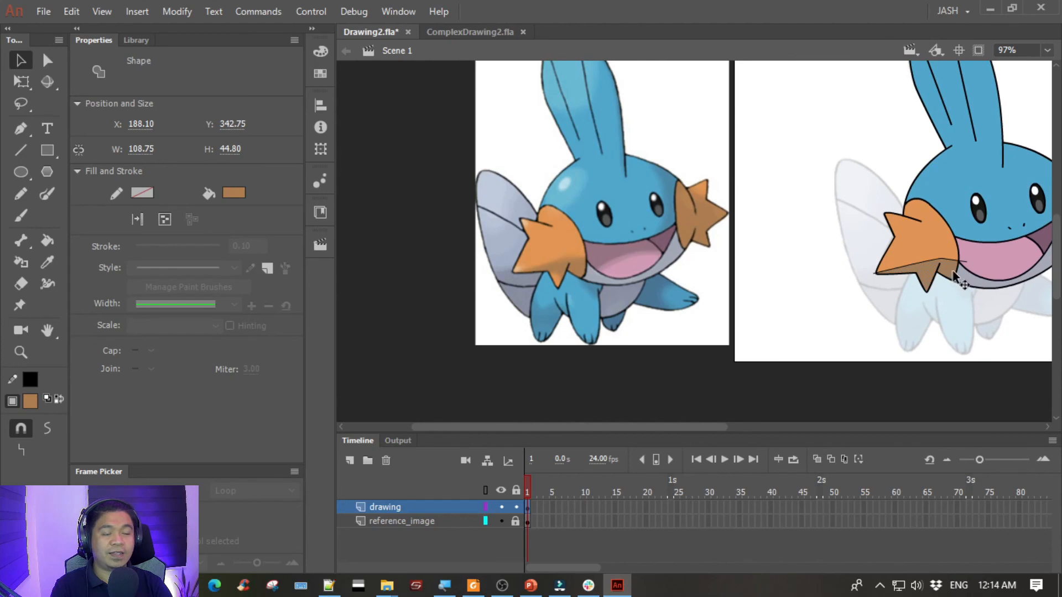
left_click(815, 251)
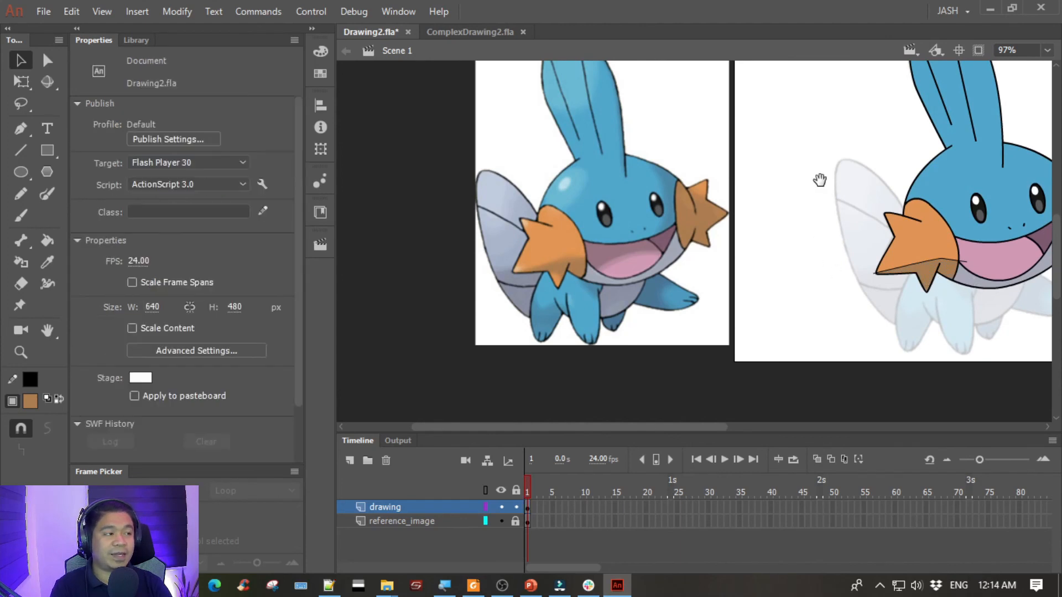
- Delete every segment of the shading line on the left gill, including the part extending past its inner edge
left_click_drag(816, 182, 588, 221)
left_click(653, 303)
key("Delete")
left_click(664, 301)
key("Delete")
left_click(719, 291)
key("Delete")
left_click(731, 296)
key("Delete")
left_click(749, 298)
key("Delete")
mouse_move(536, 234)
left_mouse_down()
mouse_move(648, 221)
mouse_move(677, 198)
left_mouse_up()
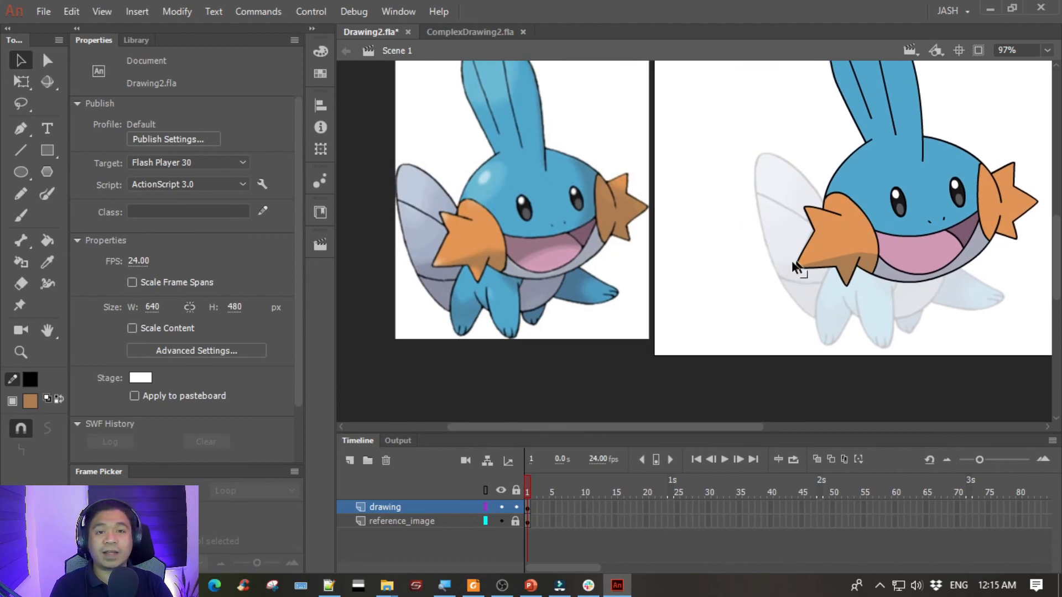
left_click_drag(751, 198, 634, 225)
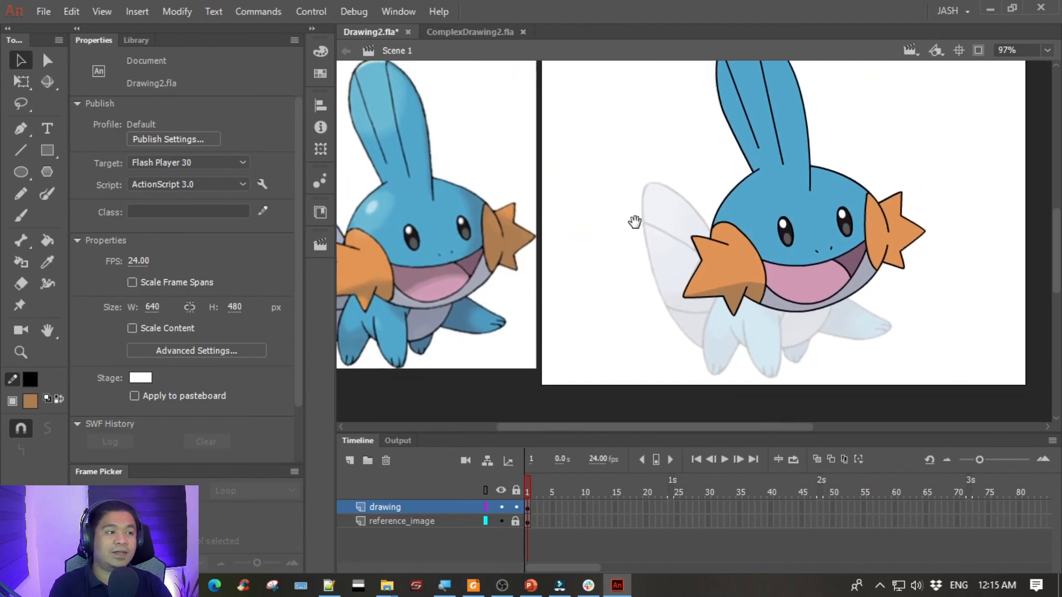
left_click(24, 128)
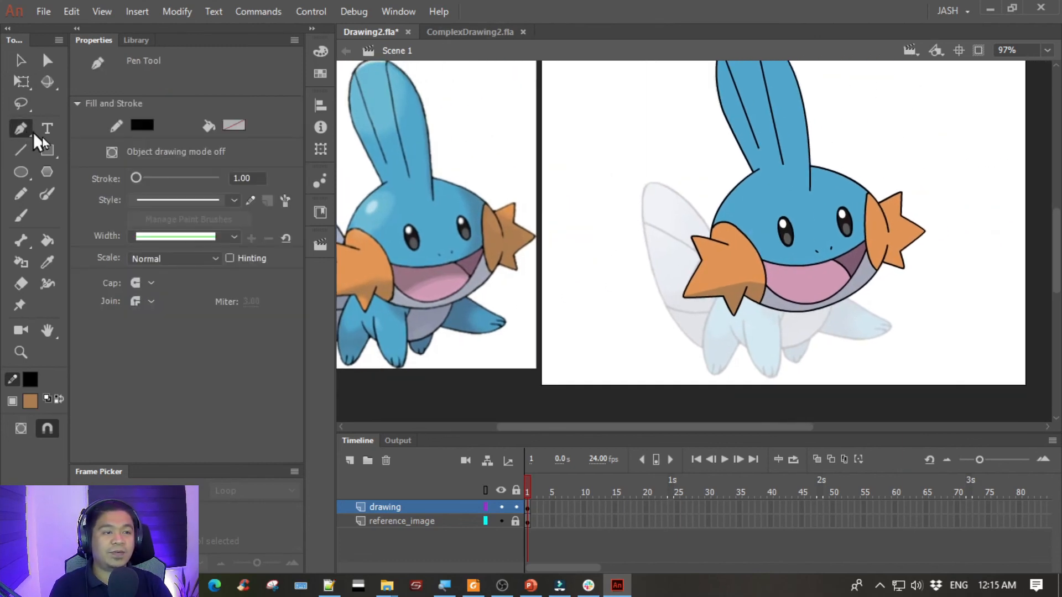
left_click(852, 274)
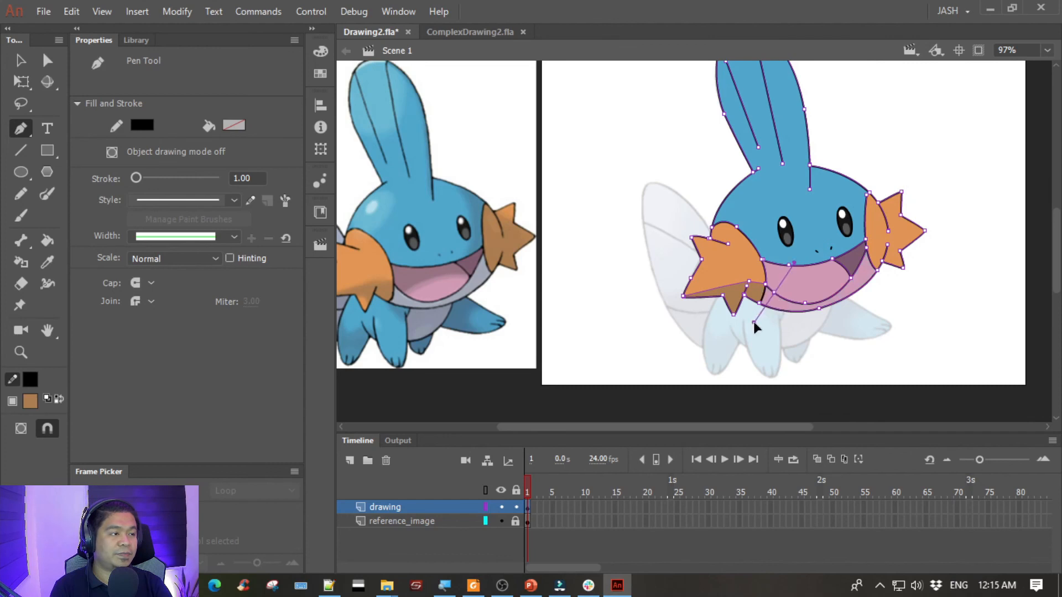
key("ctrl")
left_click(971, 312, "ctrl")
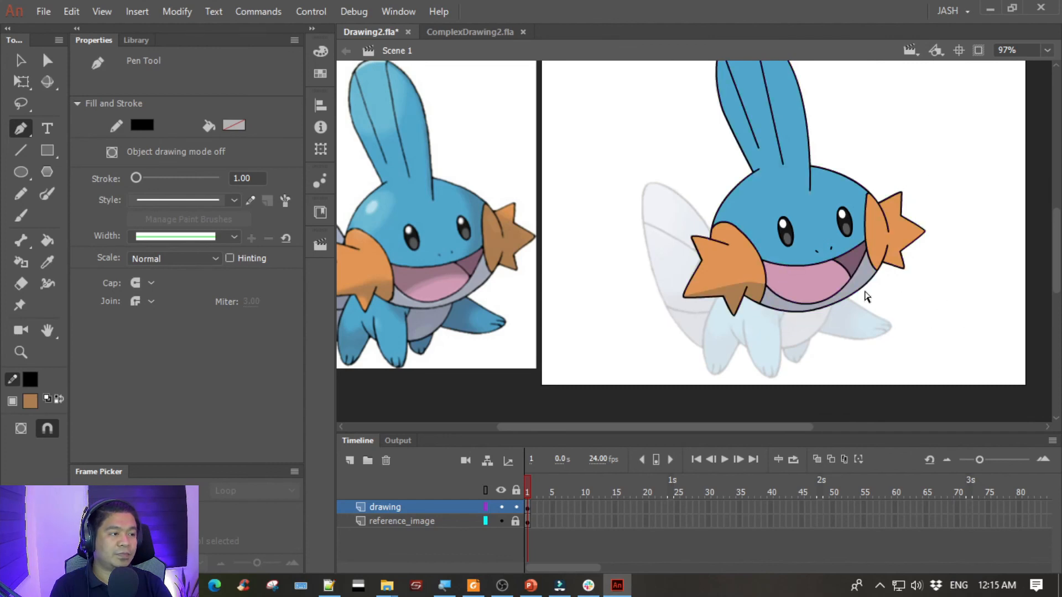
- Draw two nearly parallel upward-arching curves with the Pen tool across the tongue, from beyond the chin's right side to the lower-left lip
left_click(880, 280)
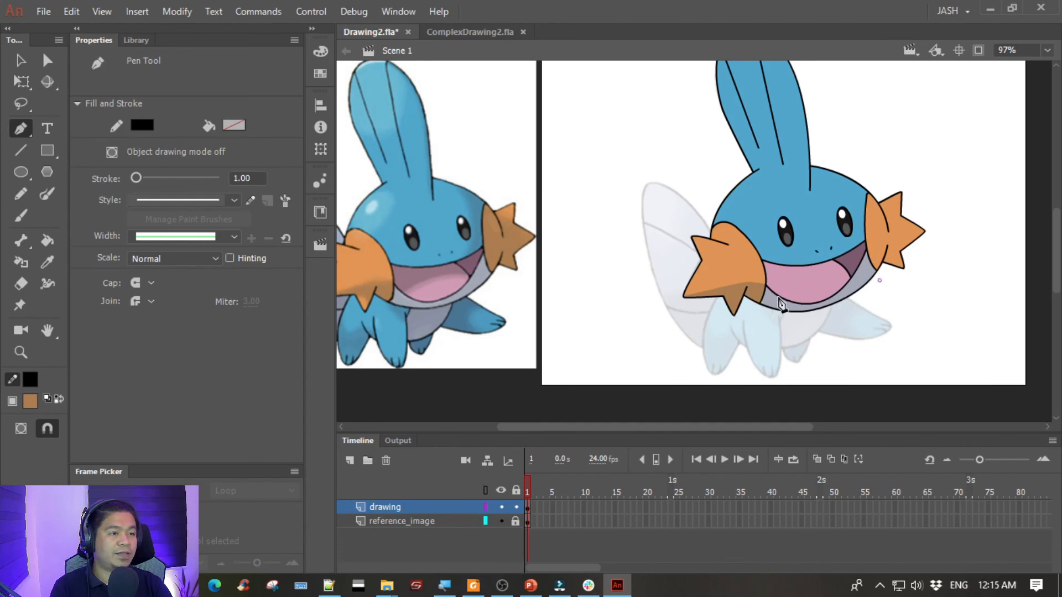
left_click_drag(769, 297, 719, 340)
key("Escape")
left_click(877, 283)
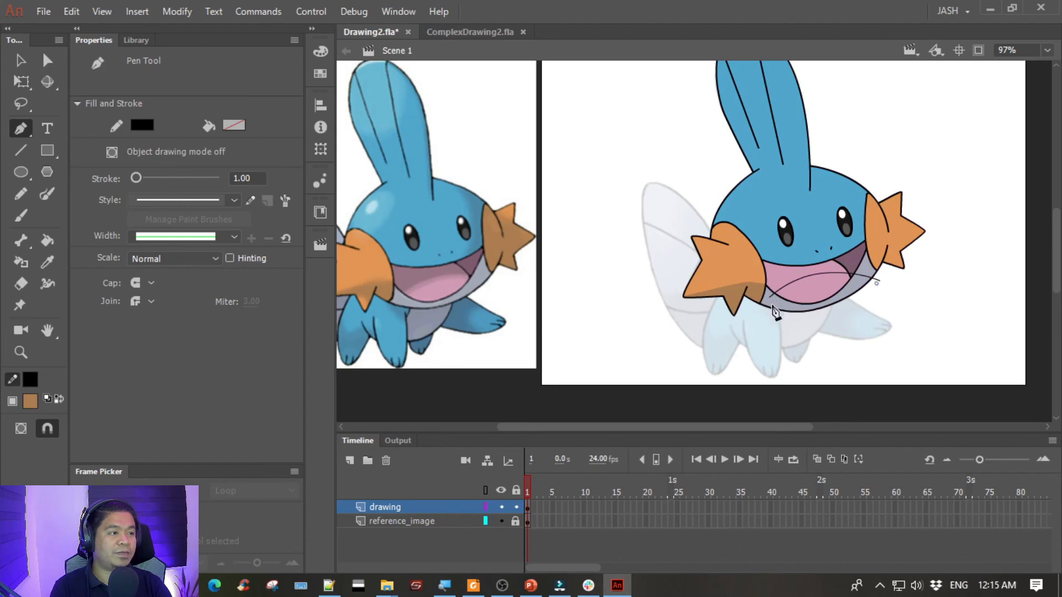
left_click_drag(772, 300, 724, 343)
left_click(871, 344, "ctrl")
- Fill the narrow strip between the two arcs on the tongue with the darker pink sampled from the reference's tongue
left_click(17, 59)
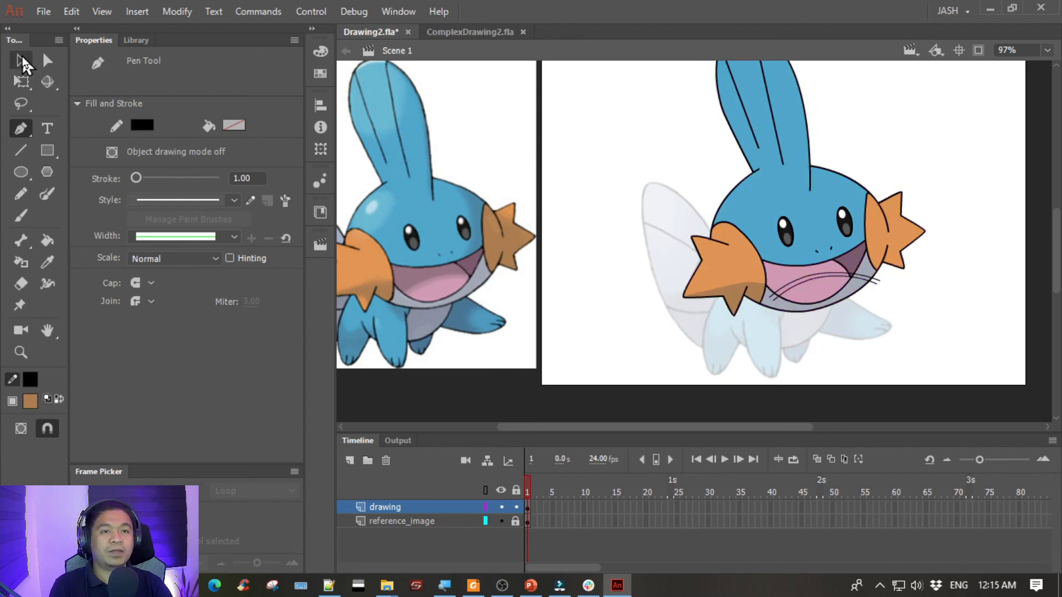
left_click(781, 290)
left_click(778, 292)
key("ctrl+=")
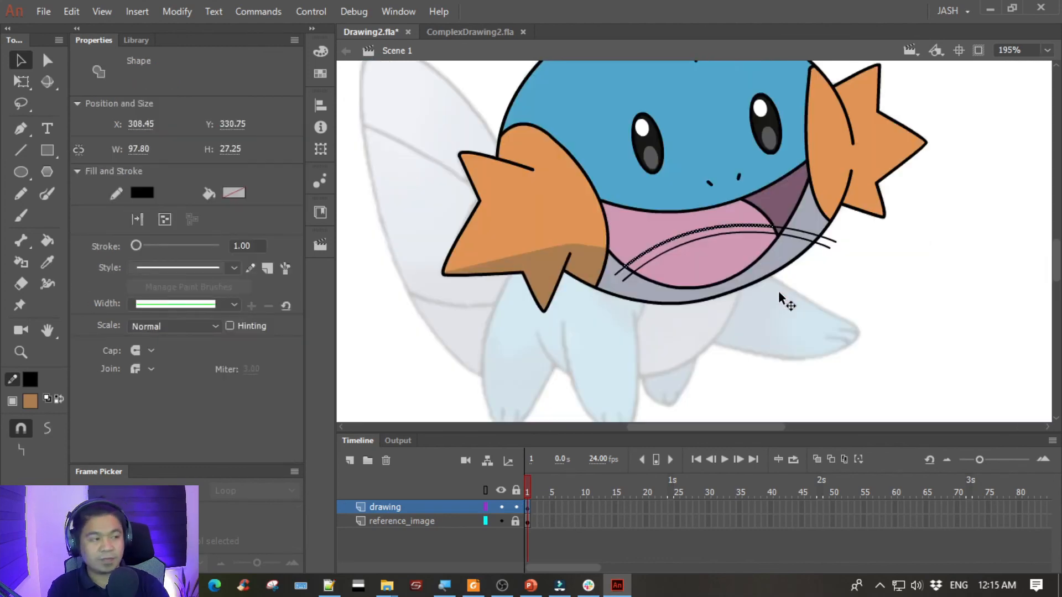
left_click(778, 292)
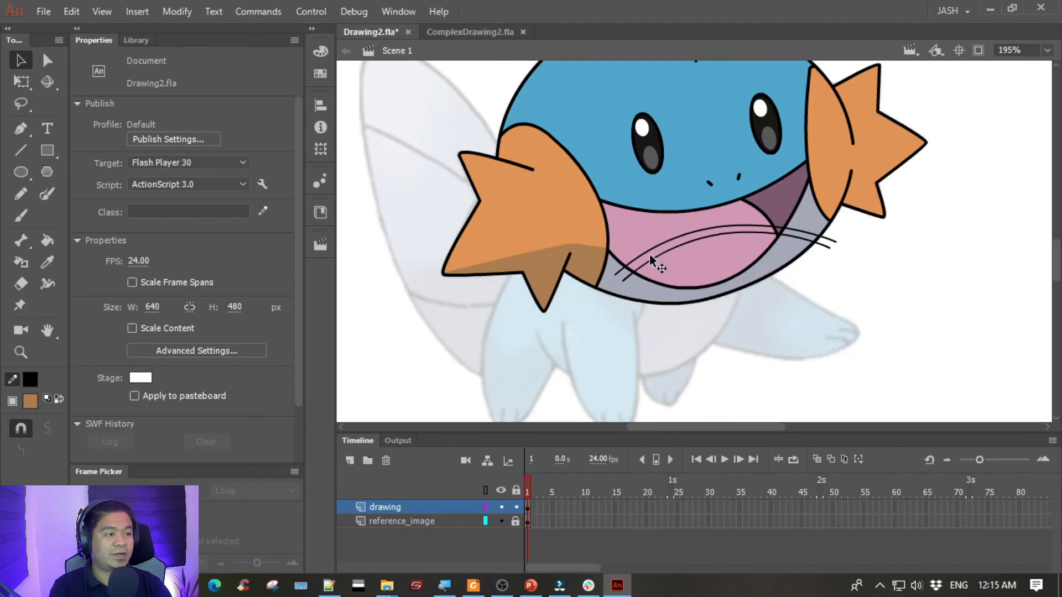
left_click(651, 256)
key("space")
left_click_drag(346, 279, 948, 243)
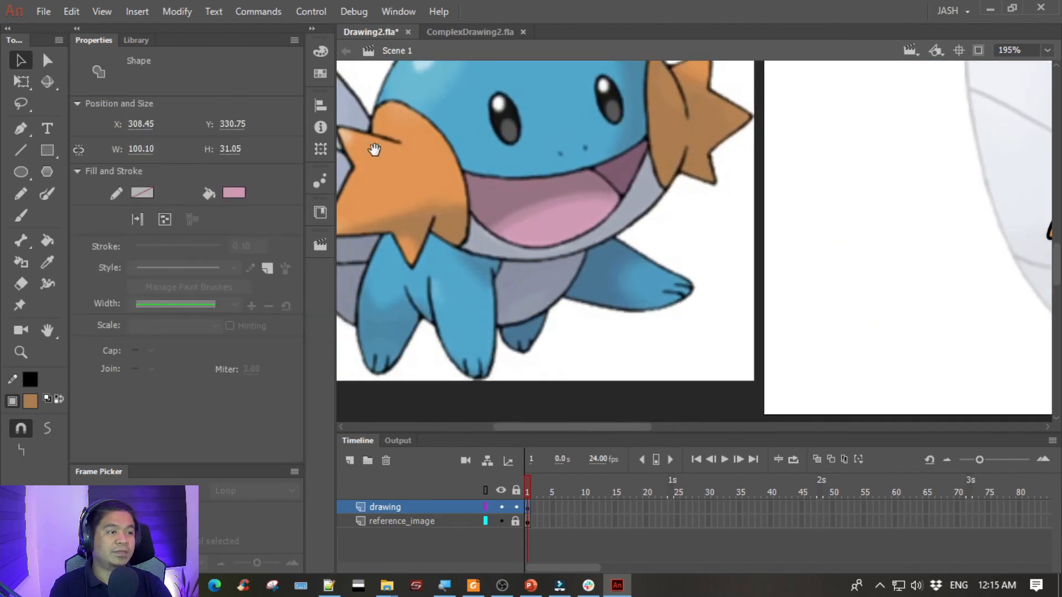
left_click(227, 191)
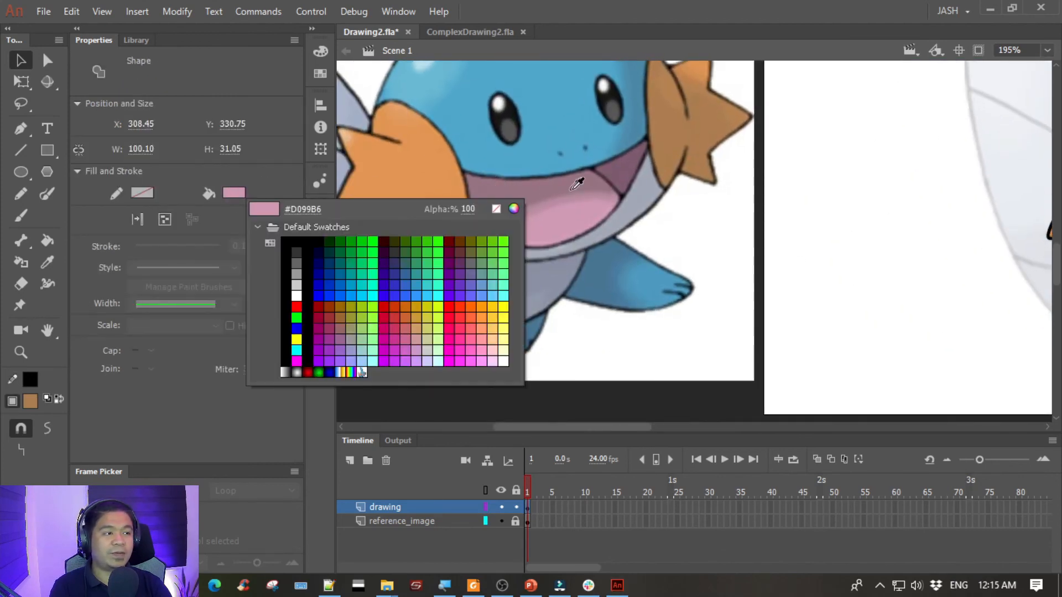
left_click(602, 197)
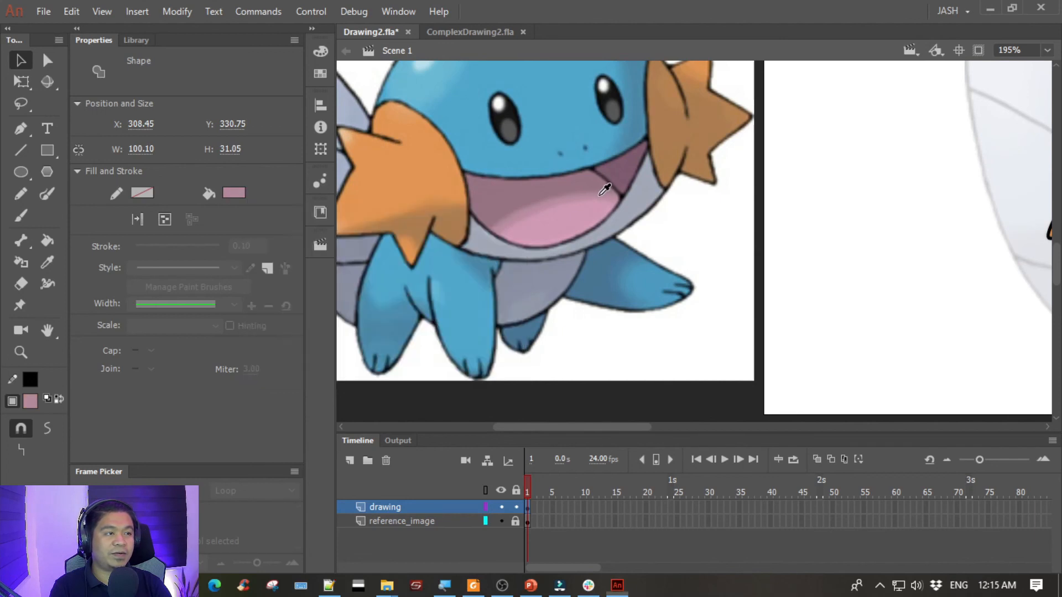
- Fill the mouth area above the upper arc with the dark mauve sampled from just below the reference's upper lip
left_click(760, 230)
key("space")
left_click_drag(852, 178, 332, 183)
left_click(730, 251)
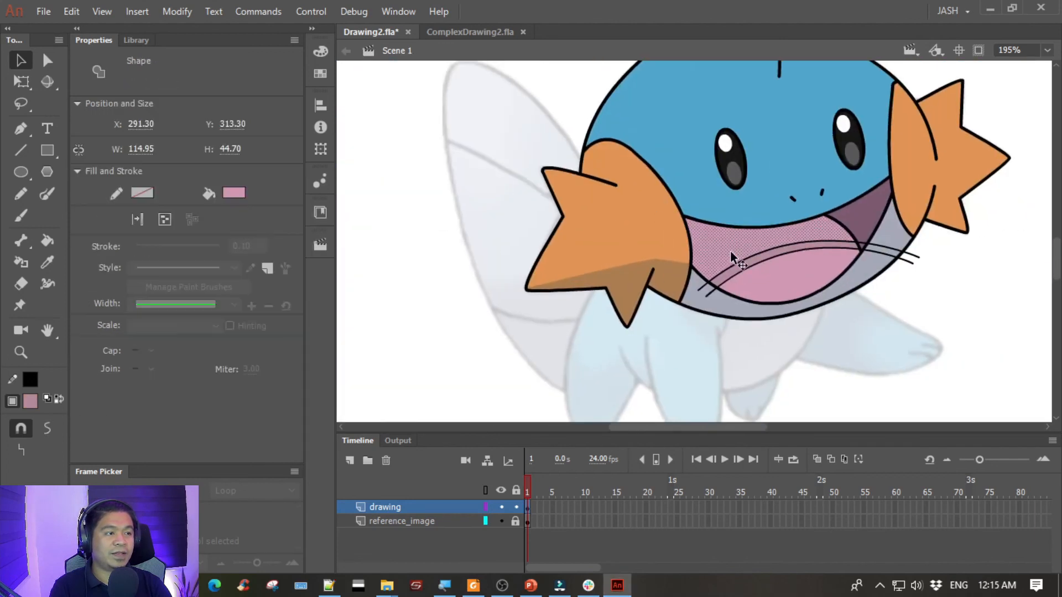
key("space")
left_click_drag(387, 288, 673, 299)
left_click(227, 191)
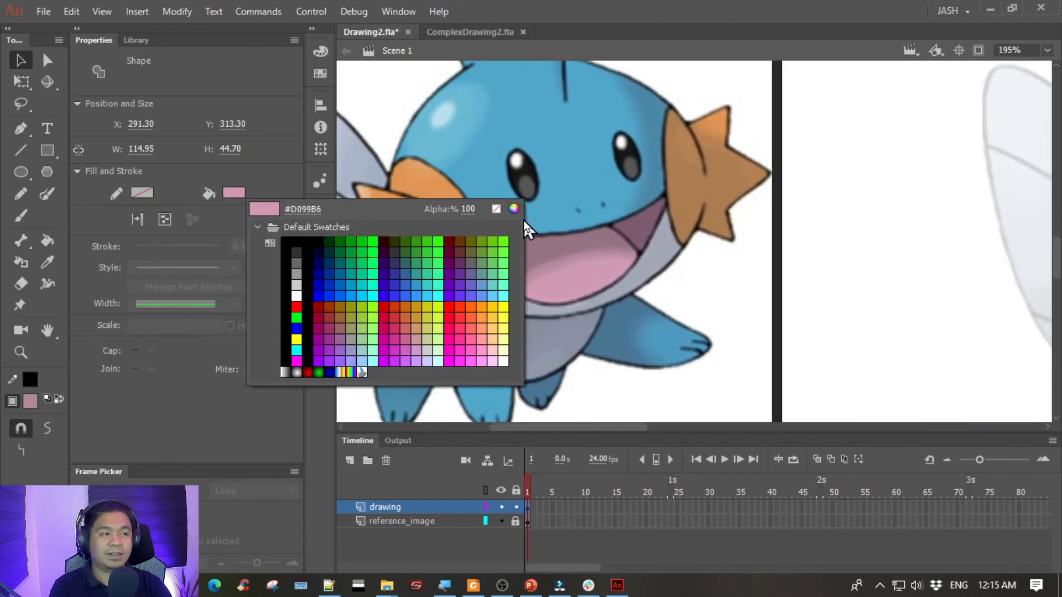
left_click(559, 235)
left_click(842, 208)
- Delete all segments of the two shading arcs across the mouth and chin, including the stubs outside the face outline
key("space")
left_click_drag(893, 177, 337, 197)
left_click_drag(459, 249, 387, 237)
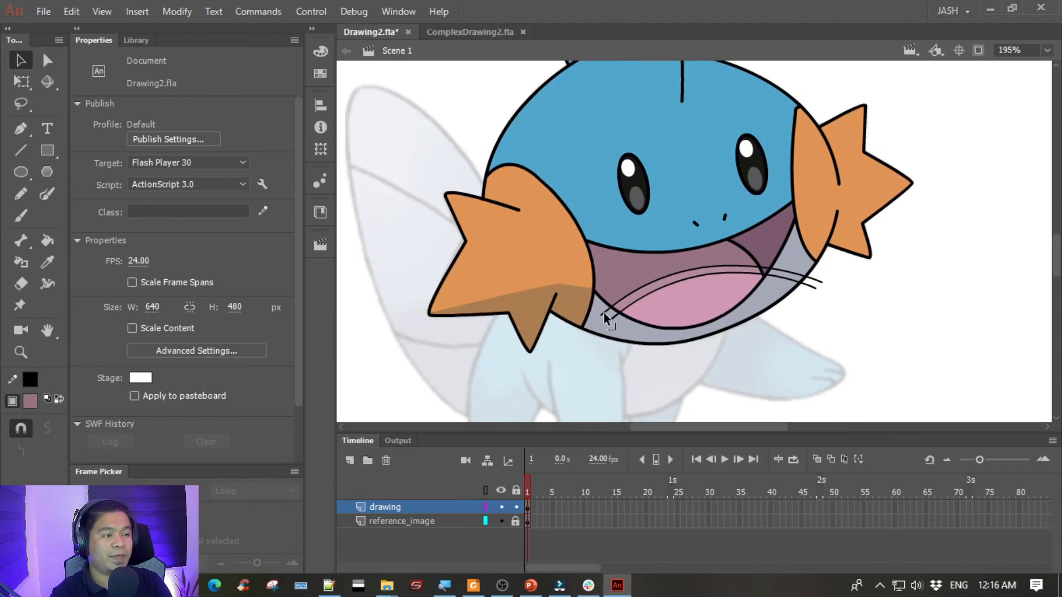
left_click(628, 307)
key("Delete")
left_click(625, 294)
key("Delete")
left_click(764, 273)
key("Delete")
left_click(775, 275)
key("Delete")
left_click(778, 269)
key("Delete")
left_click(764, 270)
key("Delete")
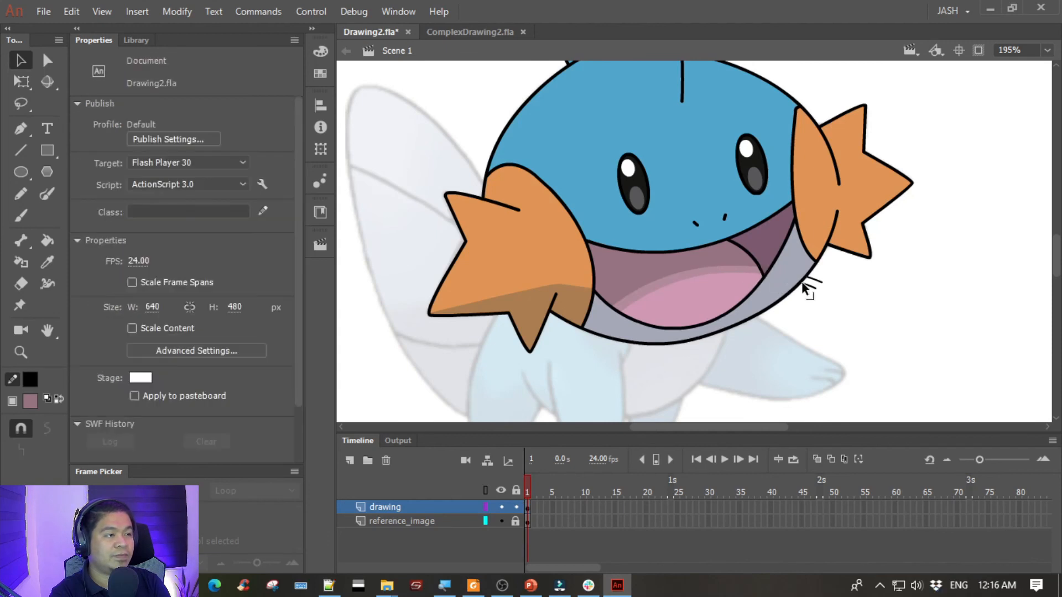
left_click(811, 282)
key("Delete")
left_click(817, 286)
key("Delete")
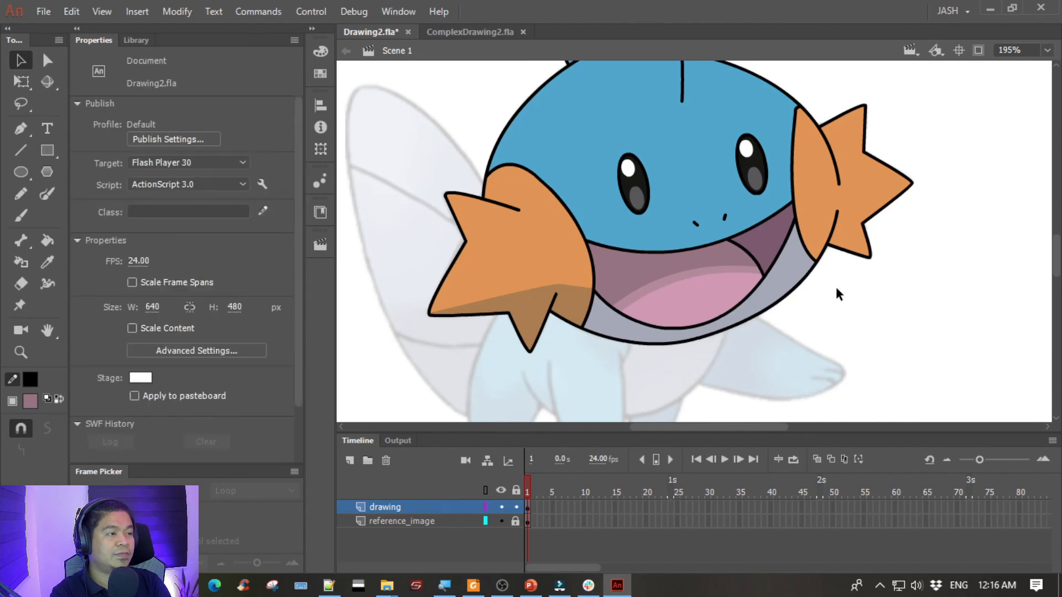
- Draw a line across the base of the right gill's upper tip and bend it into a slight downward curve
left_click_drag(350, 264, 872, 245)
mouse_move(628, 259)
left_mouse_down()
mouse_move(606, 294)
mouse_move(569, 303)
left_mouse_up()
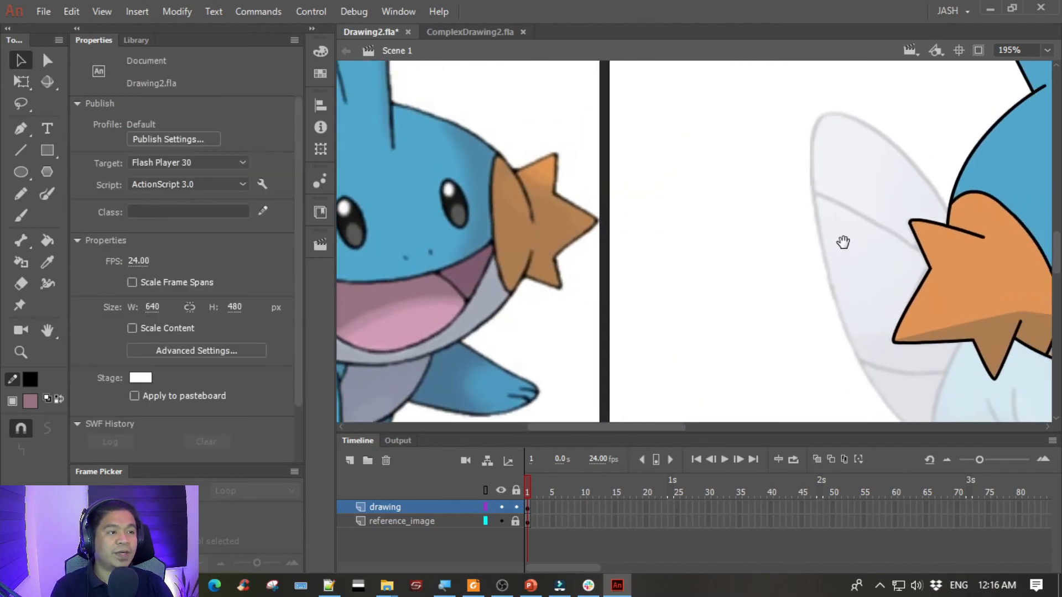
left_click_drag(843, 242, 388, 233)
left_click_drag(746, 188, 684, 199)
left_click(20, 150)
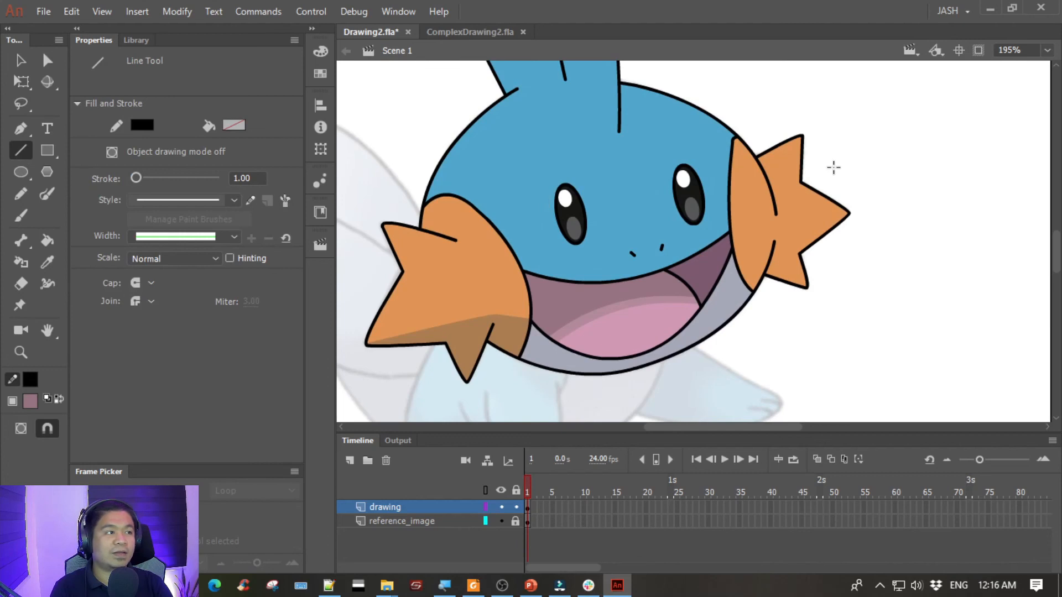
left_click_drag(753, 148, 841, 202)
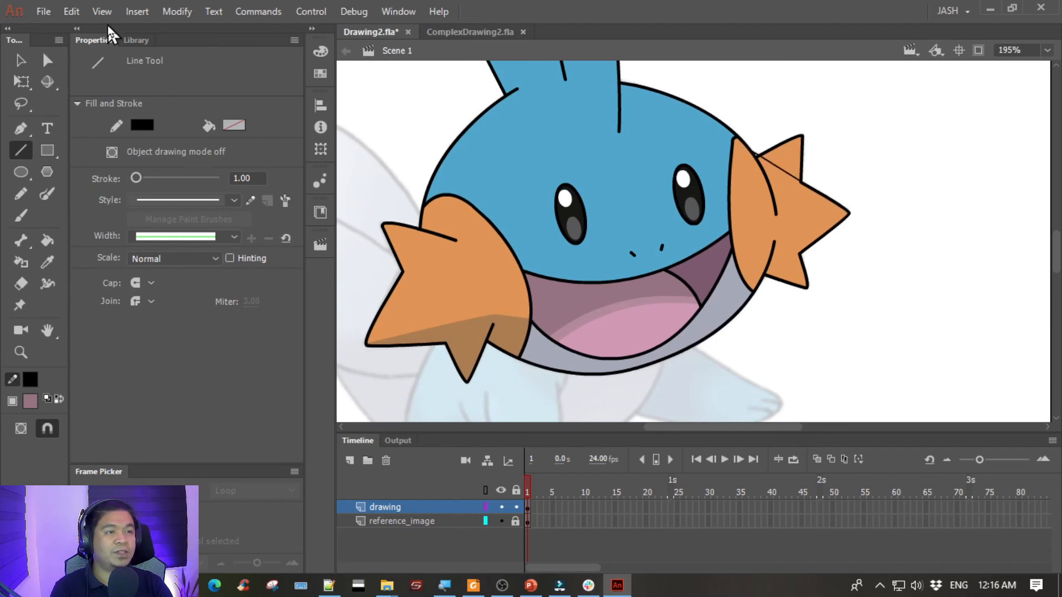
left_click(20, 61)
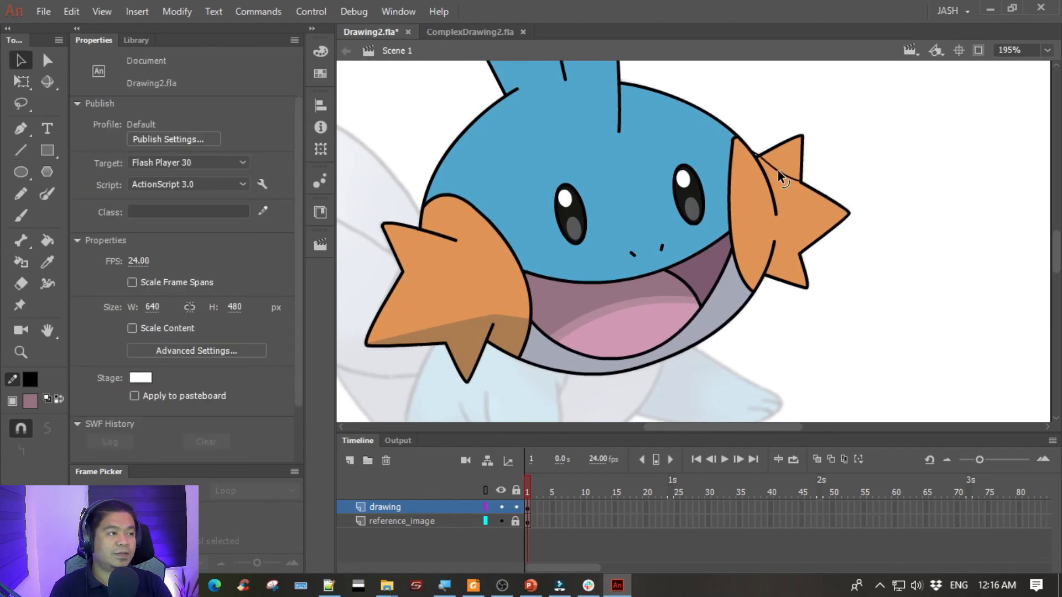
left_click(758, 154)
key("Delete")
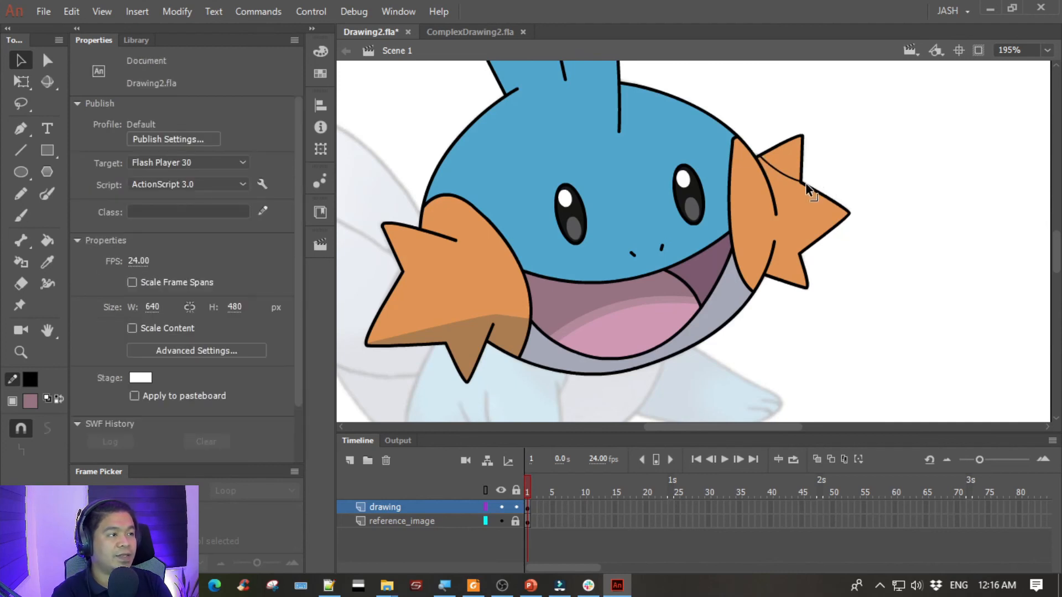
left_click(807, 183)
left_click(808, 186)
left_click(804, 180)
- Fill the right gill's upper tip with the darker orange-brown sampled from the left gill's shaded area
left_click(790, 165)
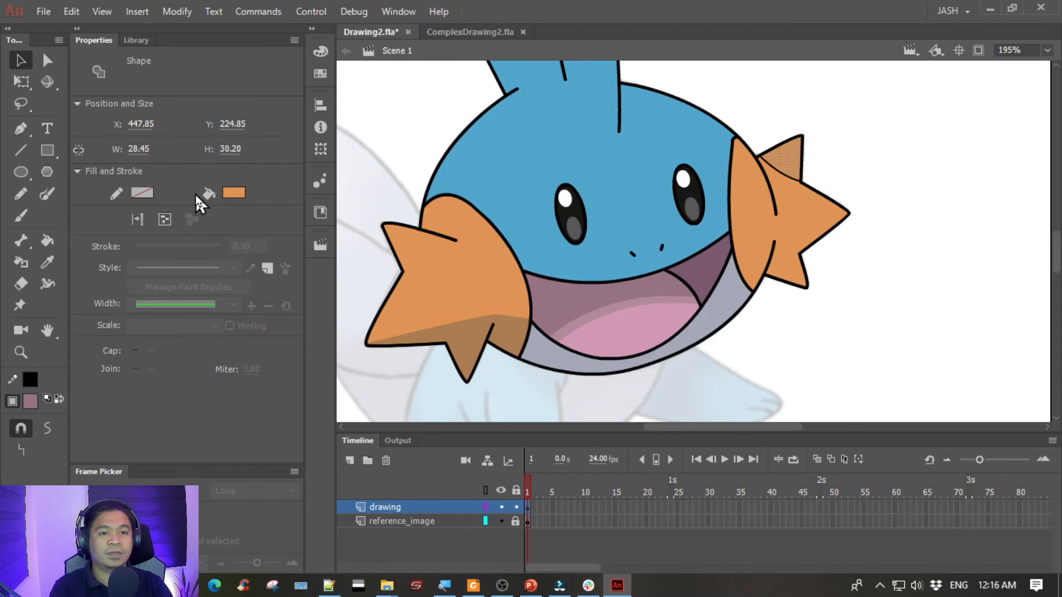
left_click(231, 195)
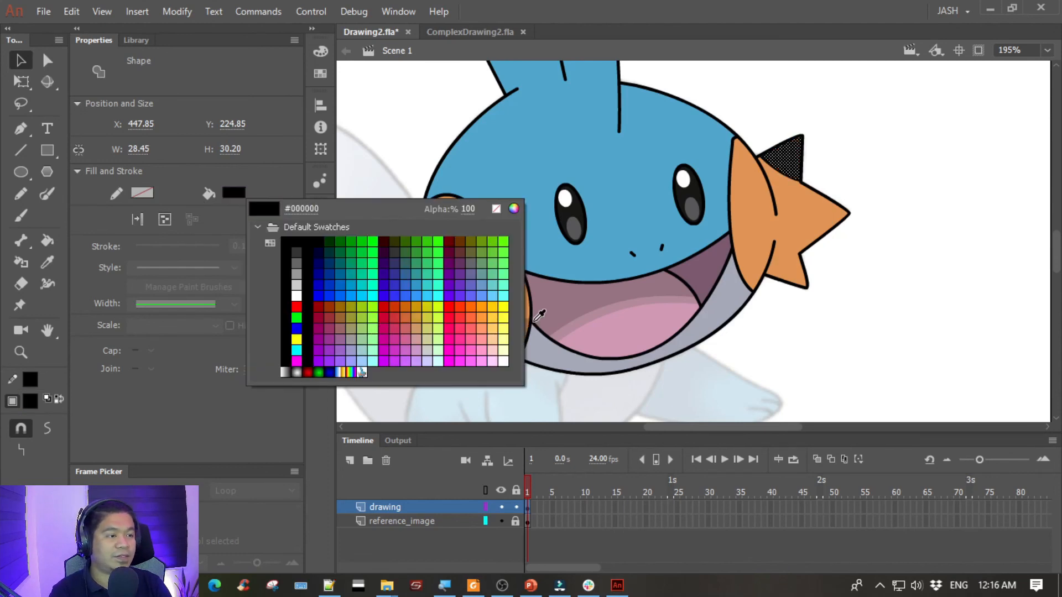
left_click(529, 323)
left_click_drag(544, 325, 647, 314)
left_click(235, 194)
left_click(558, 313)
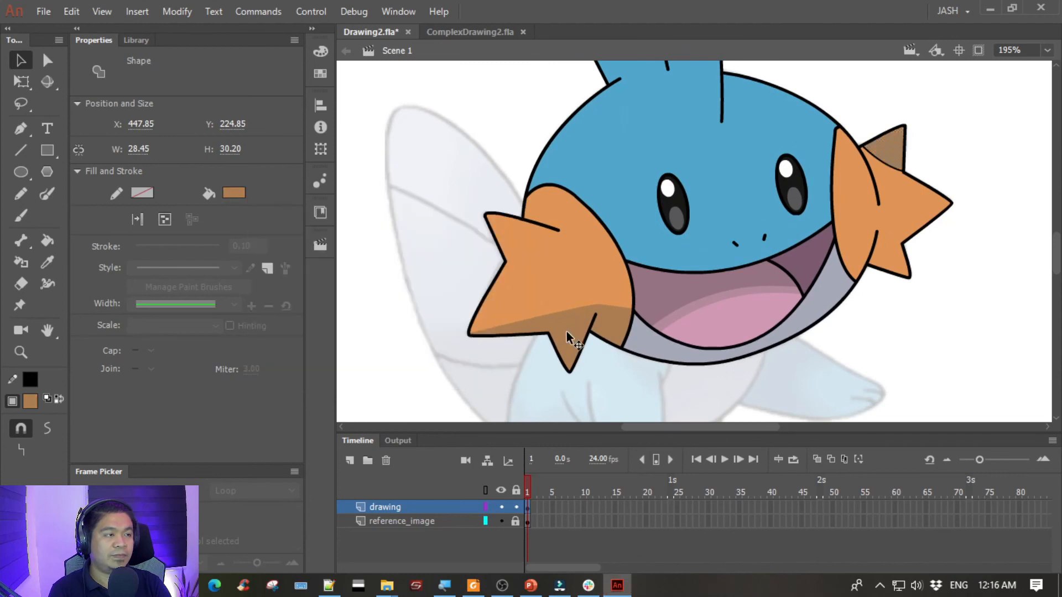
left_click(407, 396)
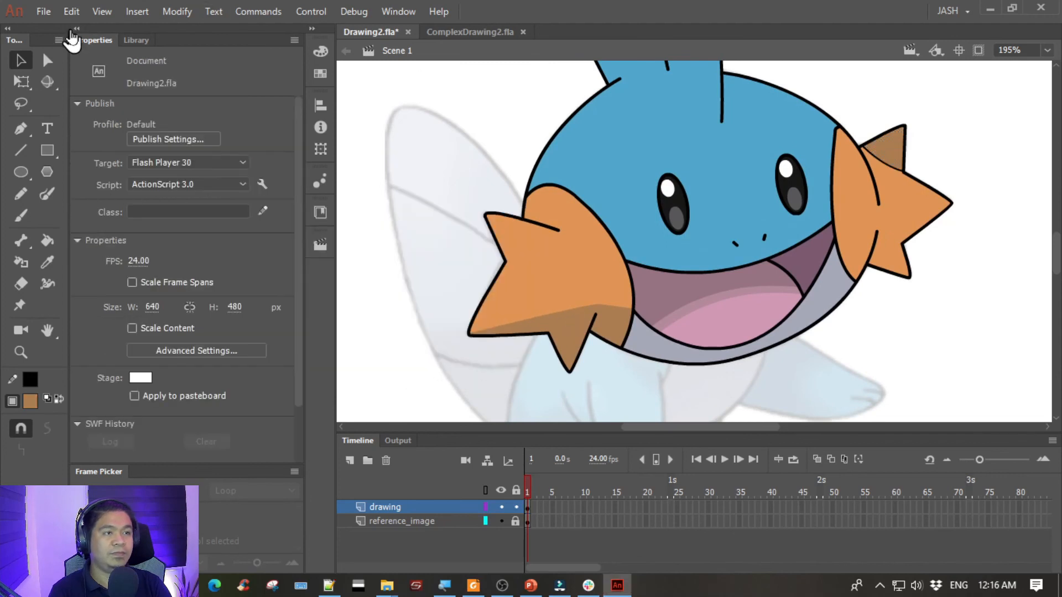
- Delete the curved boundary line across the base of the right gill's upper tip
left_click(882, 163)
left_click(962, 166)
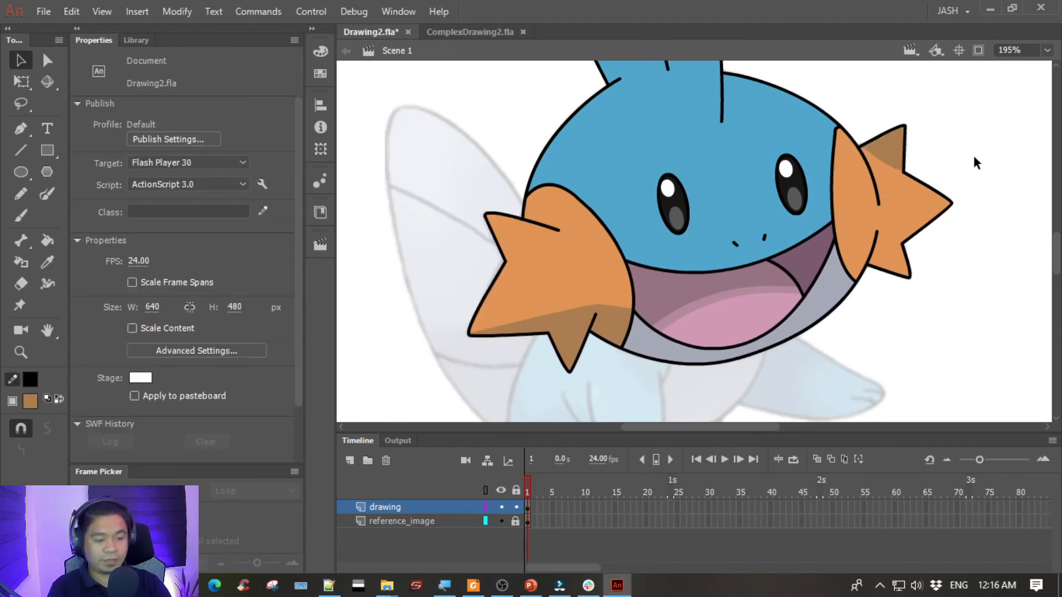
- Draw a curved shading line from above the head past the right eye into the mouth with the Pen tool, and delete its segment inside the mouth
key("ctrl+minus")
left_click_drag(610, 174, 715, 199)
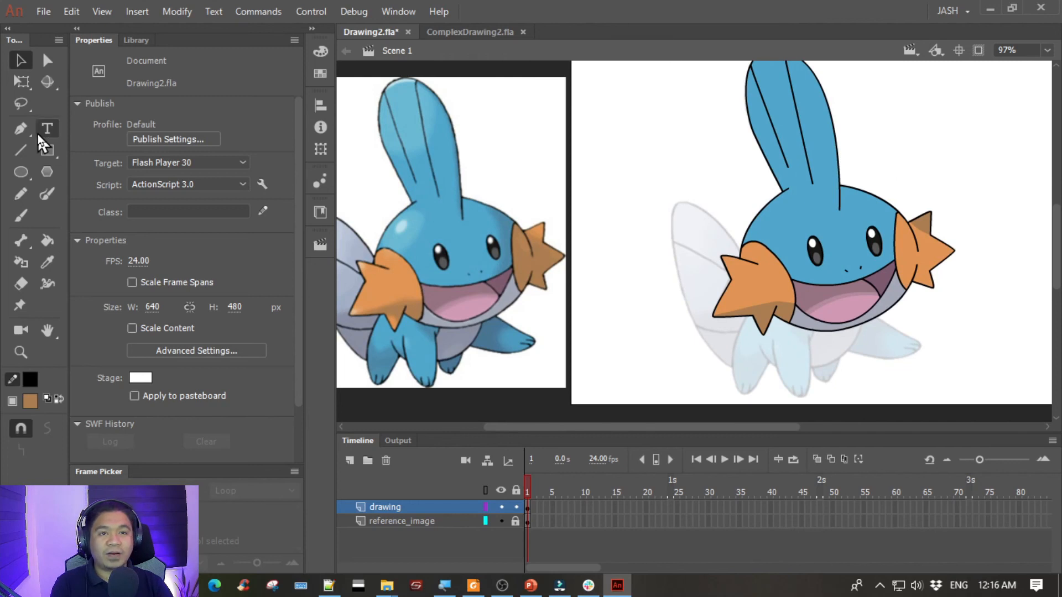
left_click(21, 129)
left_click(858, 173)
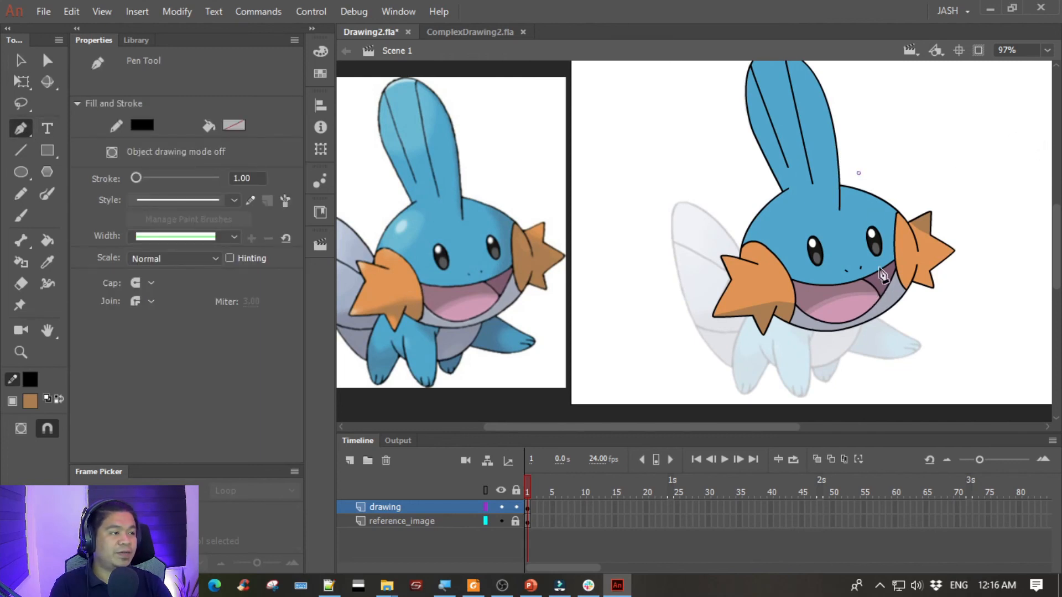
left_click_drag(874, 281, 844, 340)
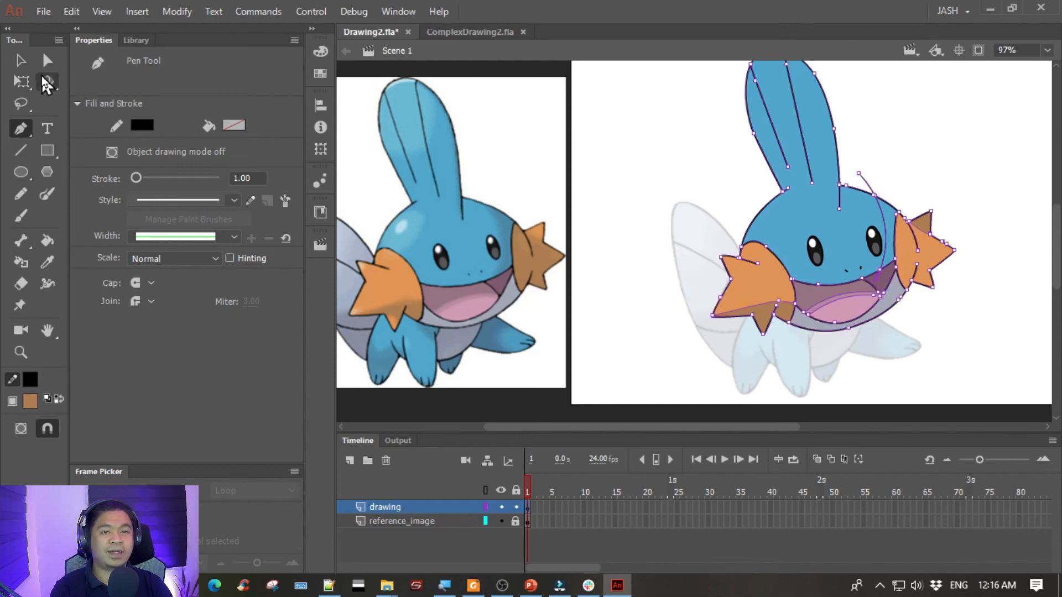
left_click(20, 59)
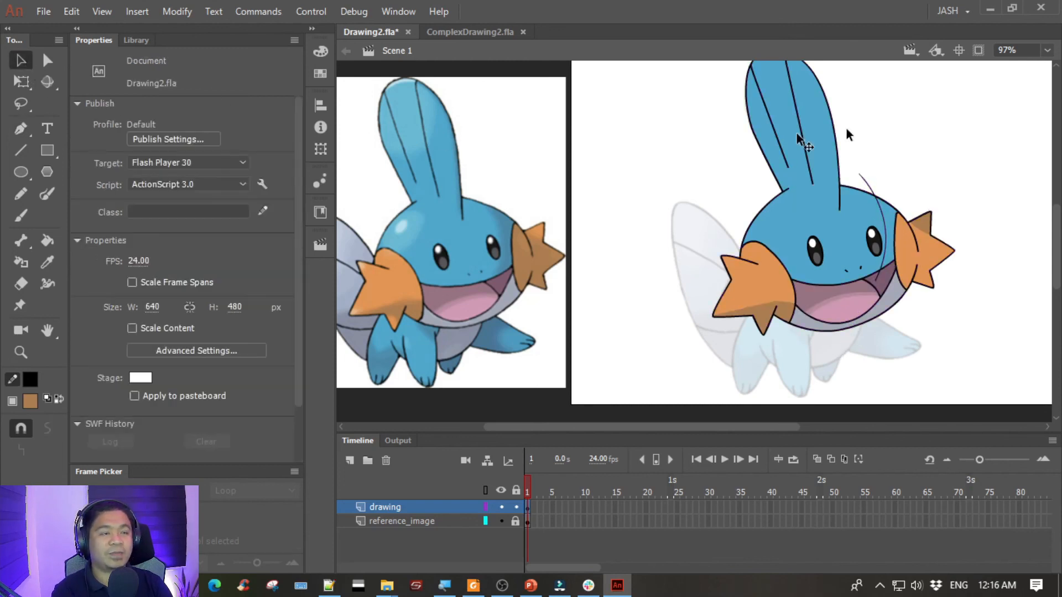
left_click(879, 274)
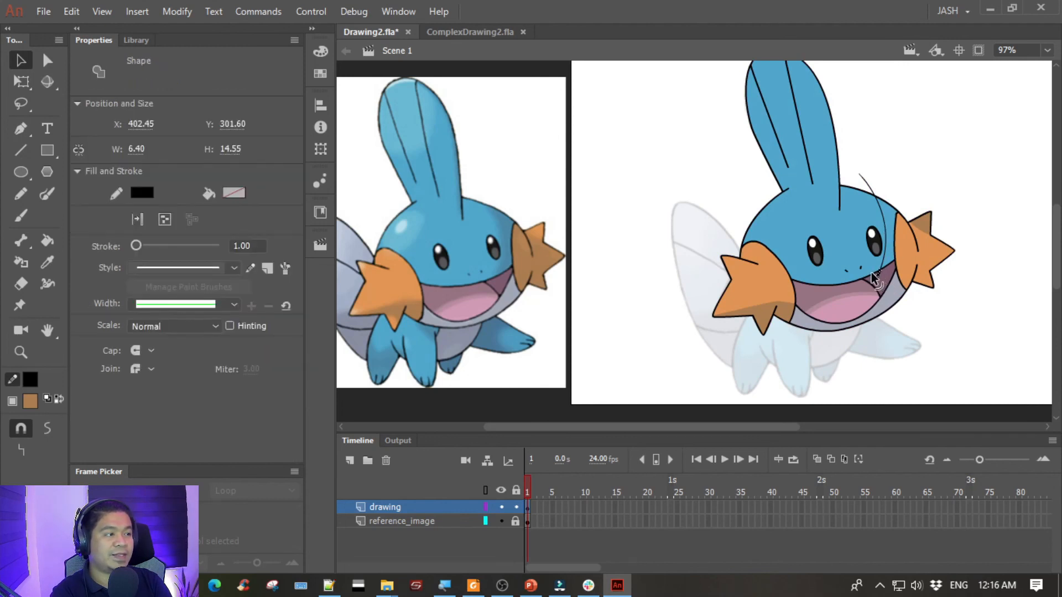
key("Delete")
- Fill the face area between the curved shading line and the right gill with the darker blue sampled beside the reference's right gill
left_click(888, 215)
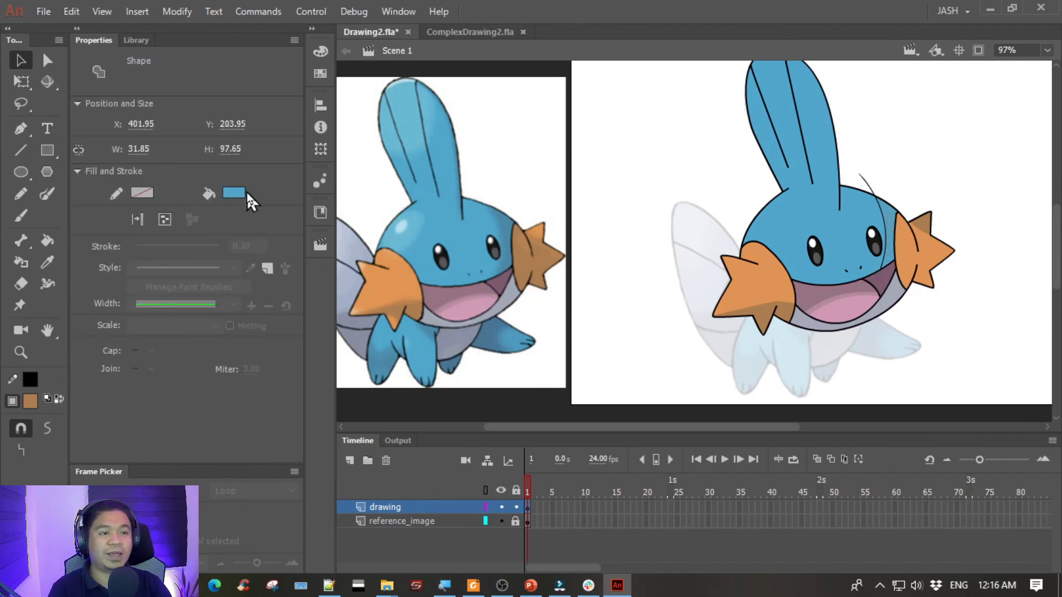
left_click(238, 192)
left_click(547, 187)
left_click_drag(592, 201, 639, 161)
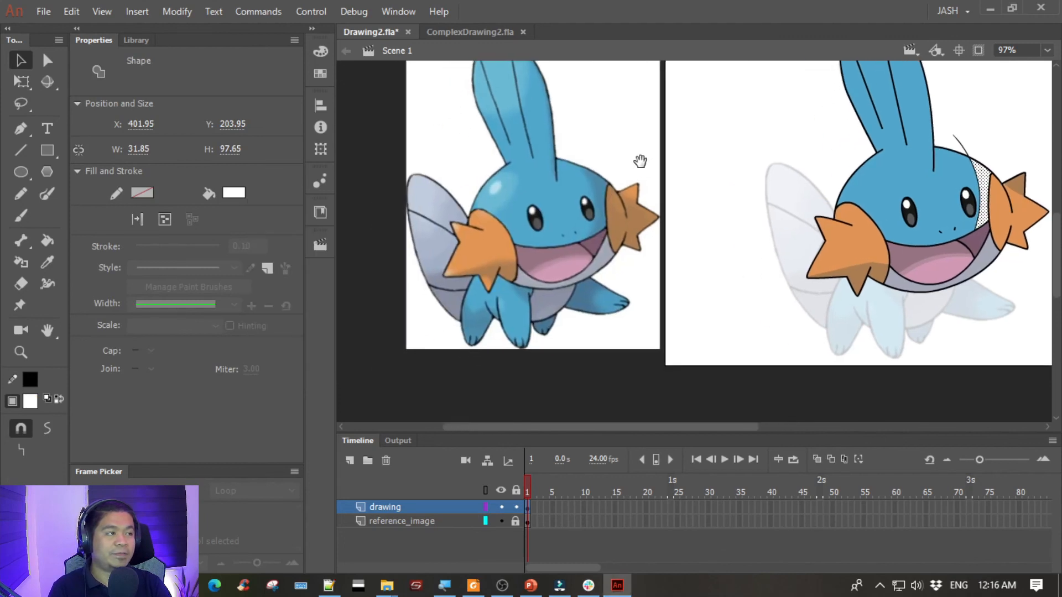
left_click(234, 195)
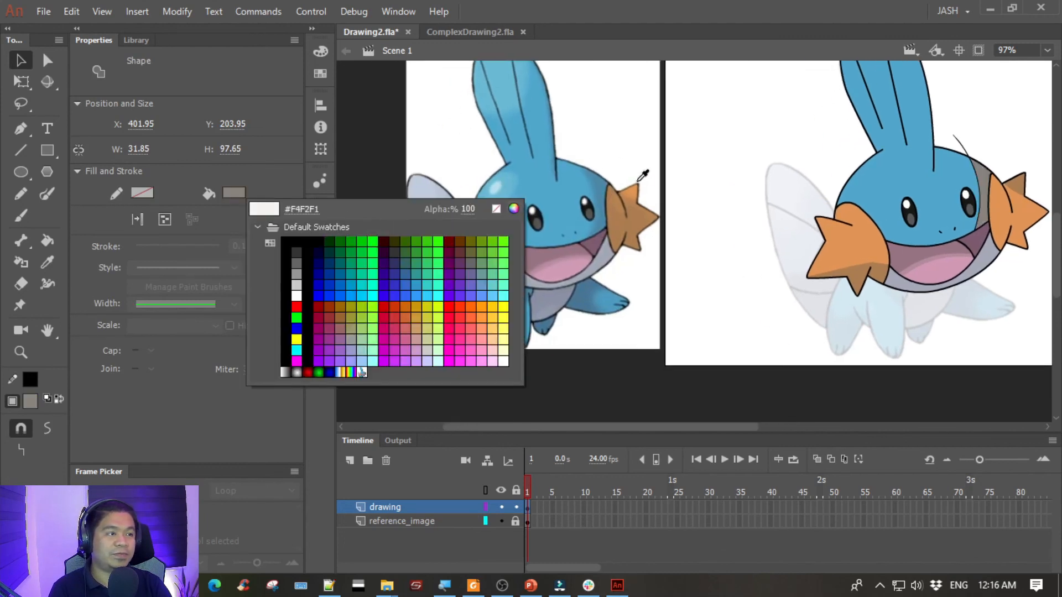
left_click(604, 178)
left_click(684, 162)
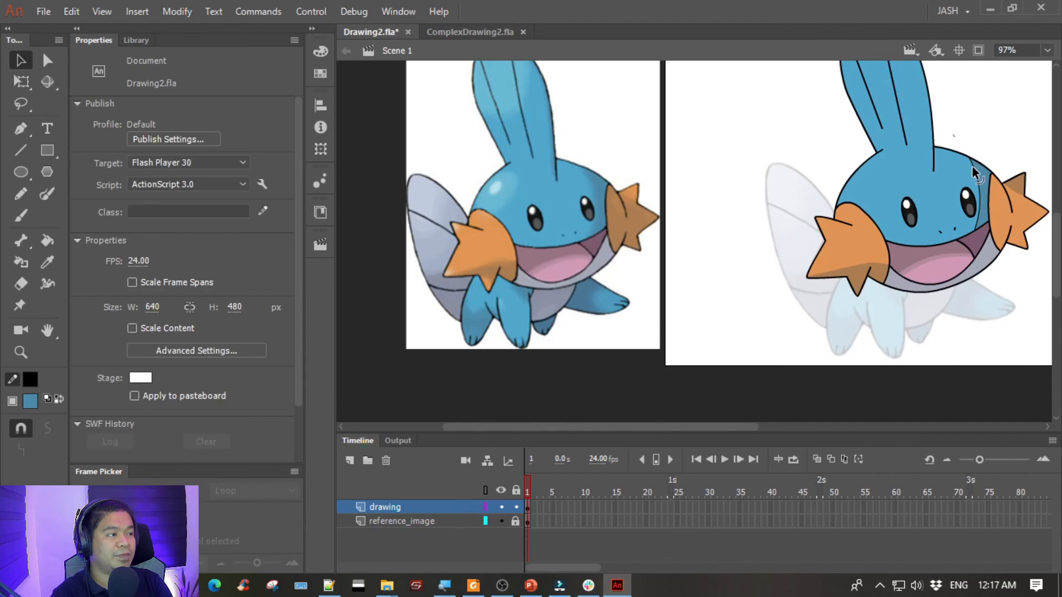
- Delete the curved shading line on the face, including its stub outside the head outline
left_click(973, 168)
key("Delete")
left_click(953, 136)
key("Delete")
- Hide the reference_image layer and save Drawing2.fla
left_click_drag(976, 84, 819, 189)
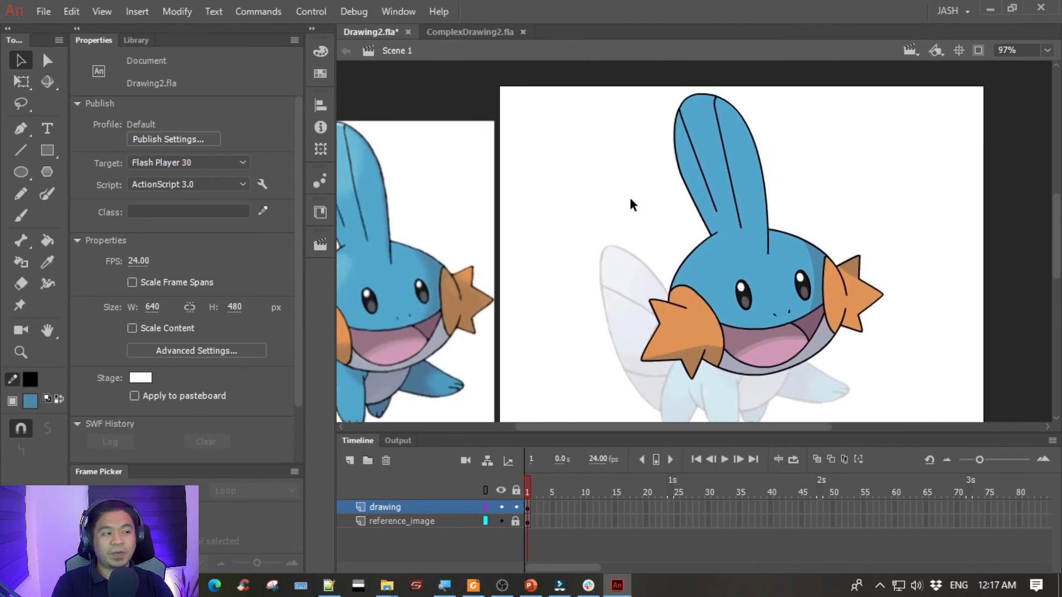
left_click_drag(632, 205, 531, 204)
left_click(501, 521)
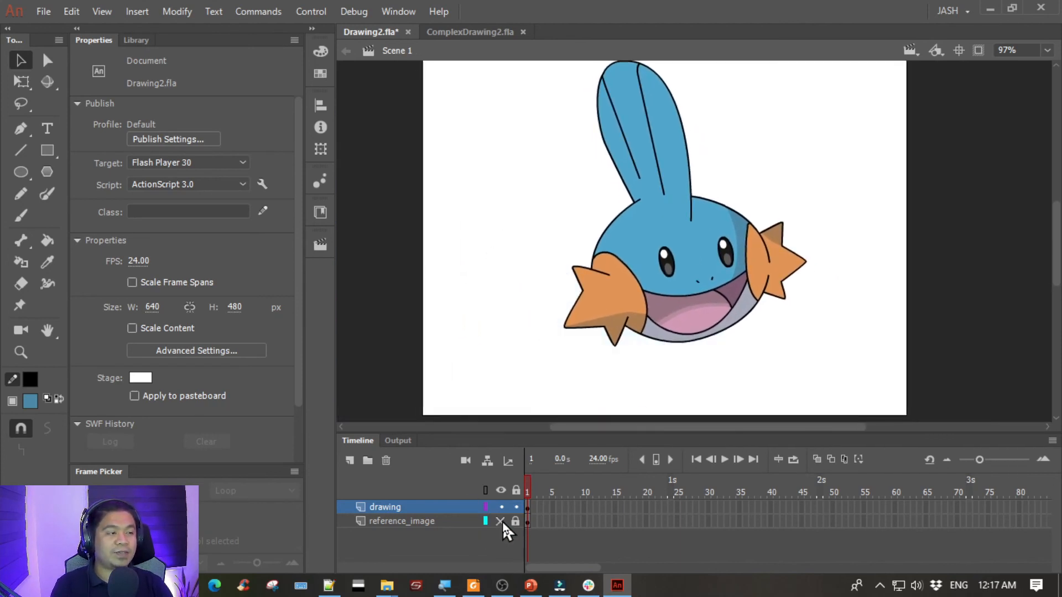
left_click_drag(782, 194, 741, 219)
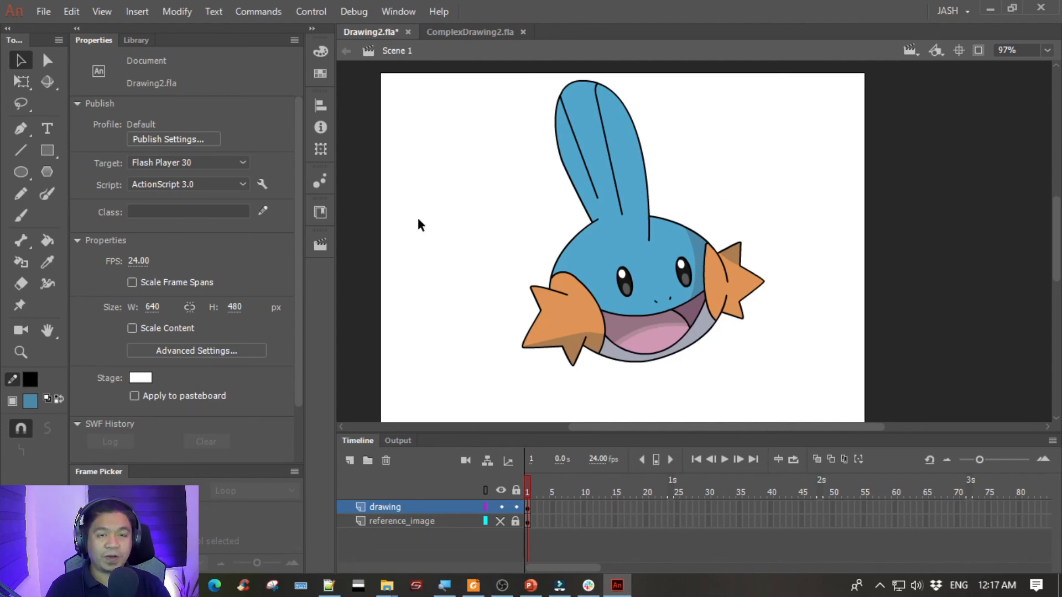
key("ctrl+s")
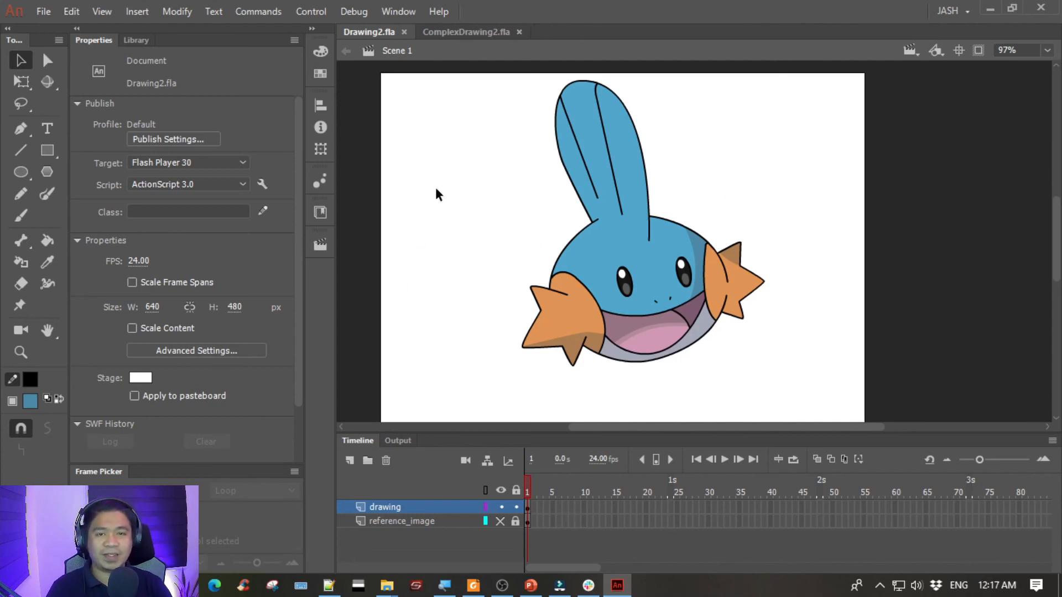
- Compare the drawing in Drawing2.fla with the finished character in ComplexDrawing2.fla
left_click(480, 29)
left_click_drag(532, 204, 499, 203)
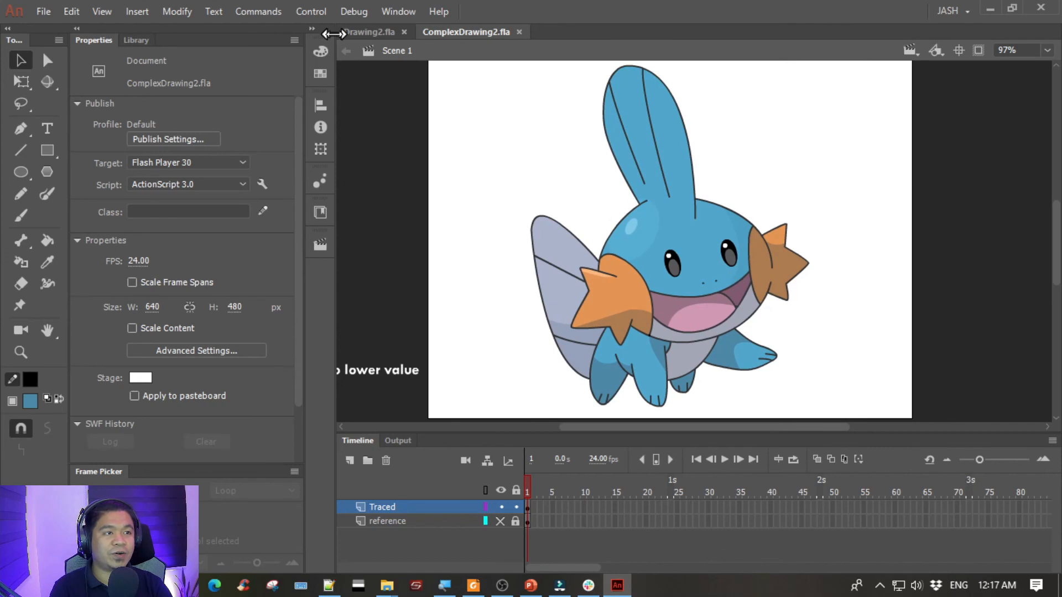
left_click(376, 32)
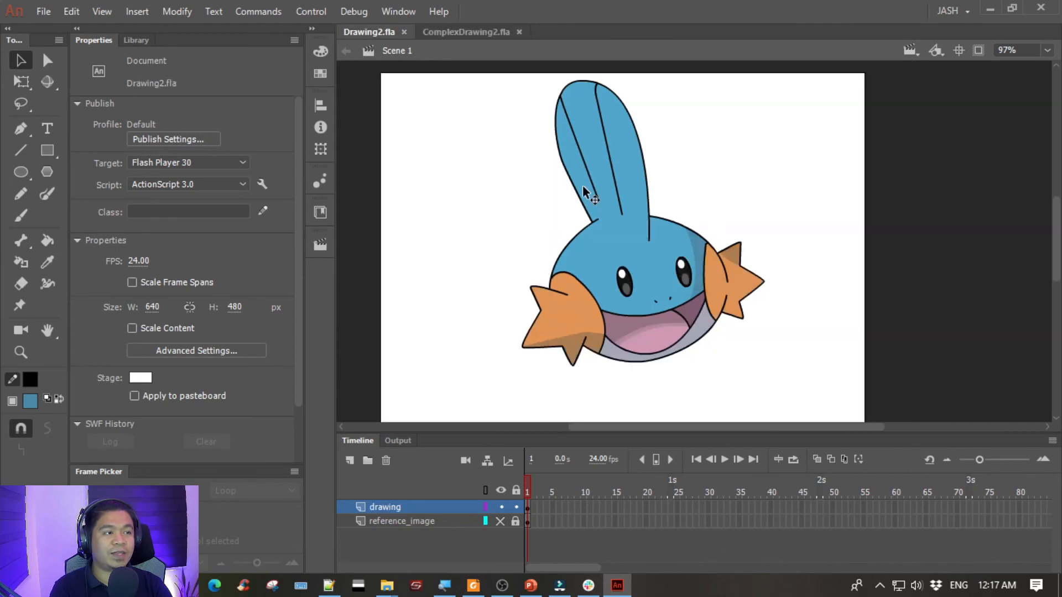
left_click(466, 32)
left_click_drag(806, 183, 727, 202)
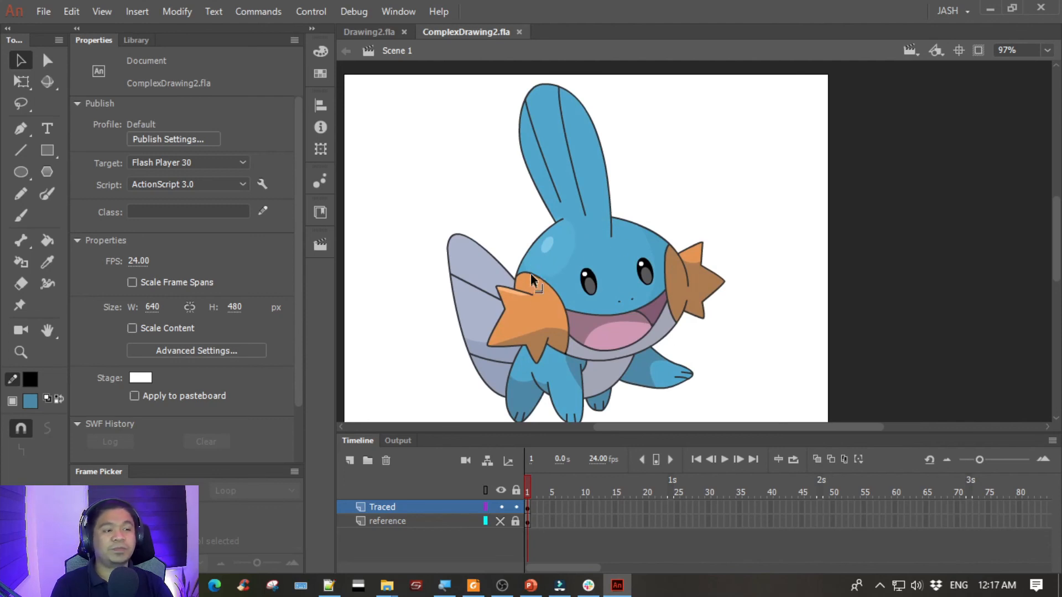
- Examine the light shading and highlight shapes on the forehead, moving the highlight aside and undoing the move
left_click(545, 261)
left_click(499, 218)
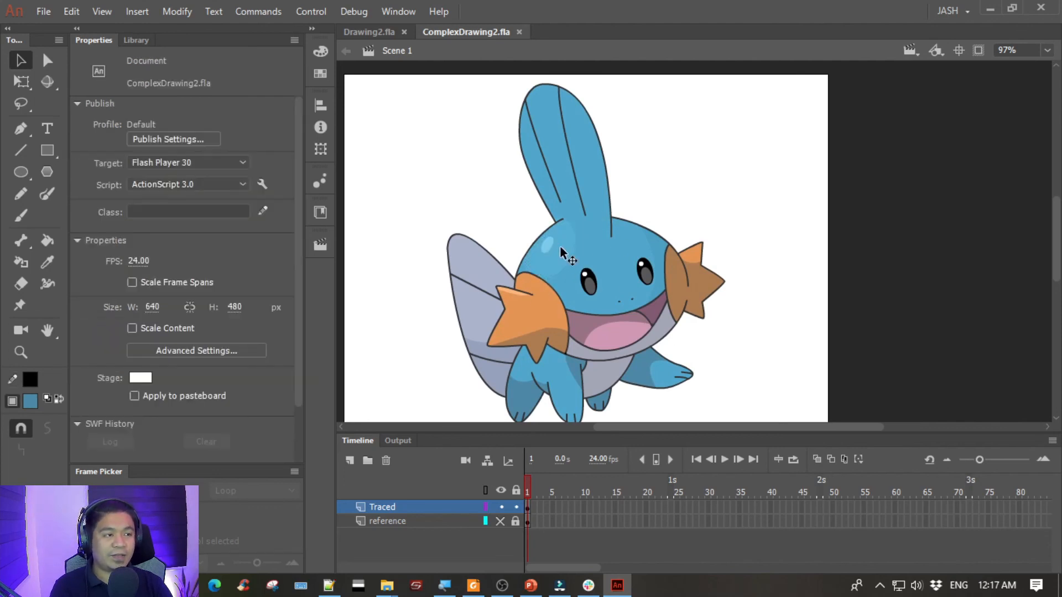
left_click(550, 248)
left_click(535, 225)
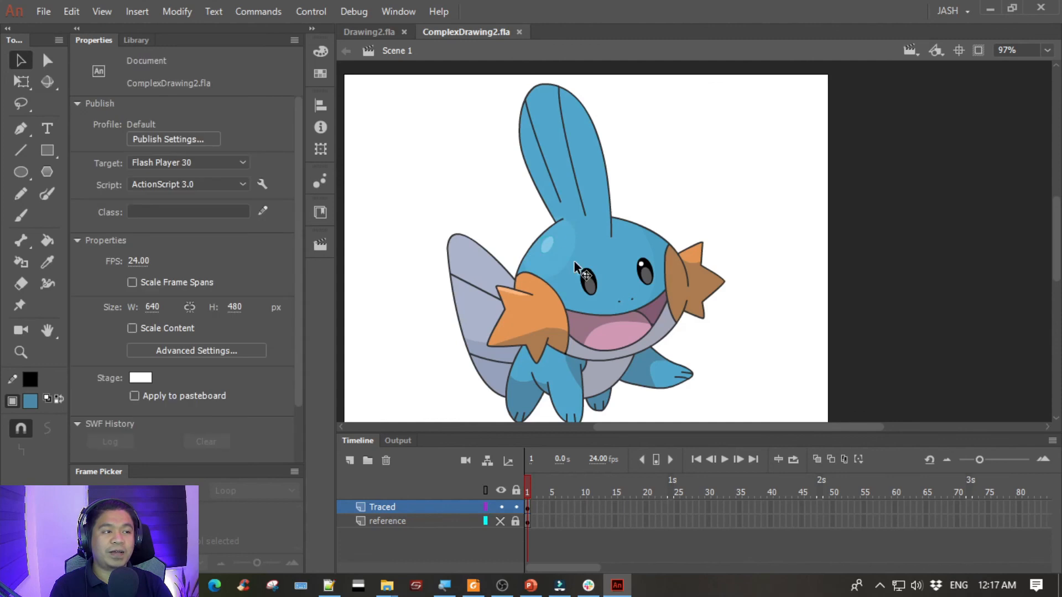
left_click(550, 256)
left_click(547, 249)
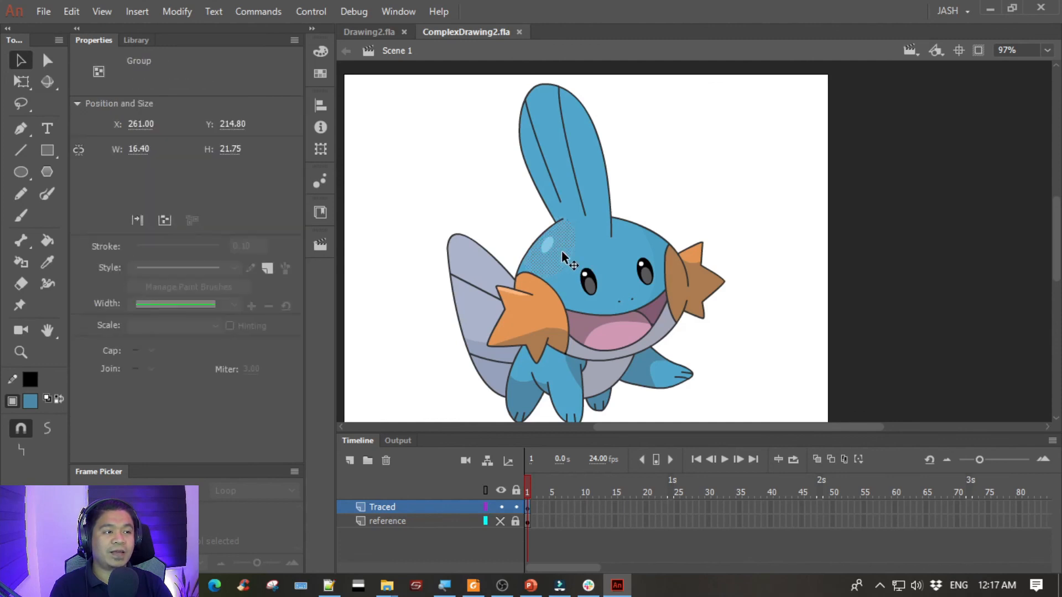
left_click_drag(550, 253, 573, 188)
key("ctrl+z")
left_click(559, 261)
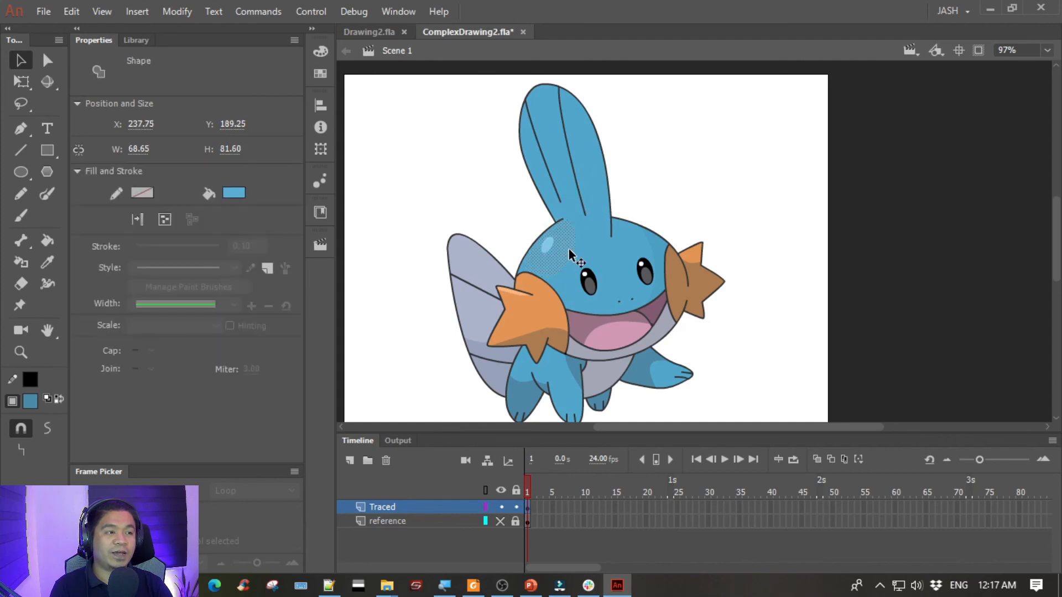
- Examine the separate fill shapes of the face, front legs and tail fin in the finished drawing
left_click(717, 178)
key("space")
left_click_drag(737, 254, 775, 210)
left_click(572, 283)
left_click(727, 244)
left_click(771, 293)
key("space")
left_click_drag(726, 317, 712, 334)
left_click(543, 372)
left_click(592, 364)
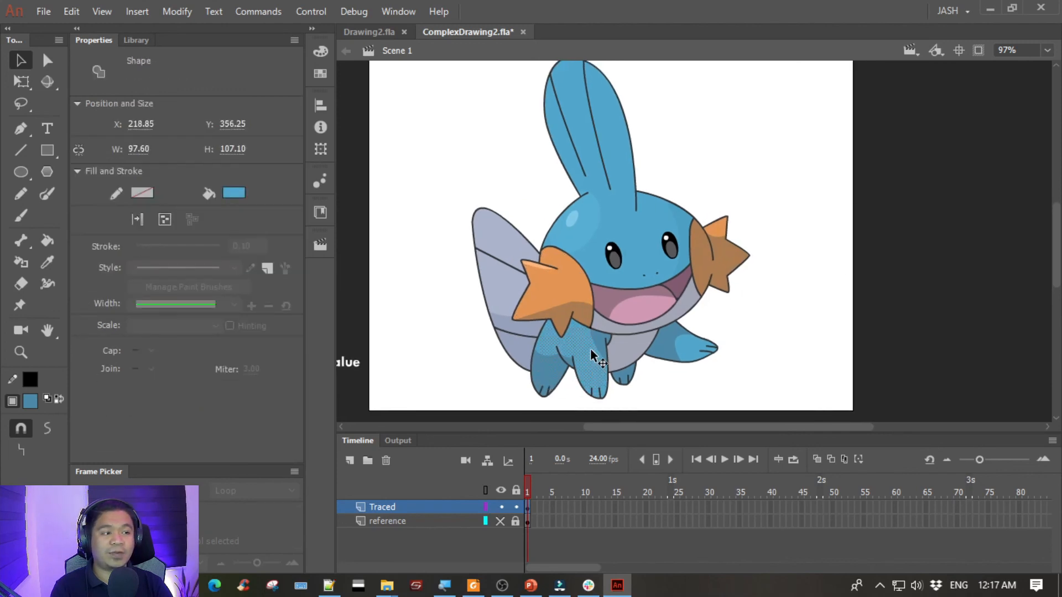
left_click(497, 294)
left_click(438, 293)
- Save ComplexDrawing2.fla and test the movie, closing the preview after viewing the drawing
key("ctrl+s")
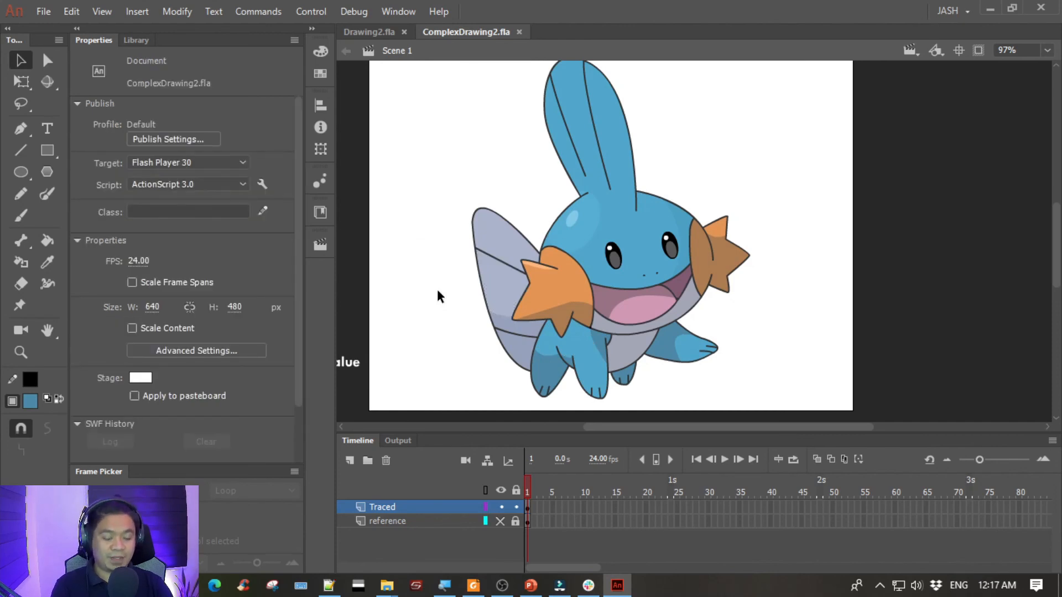
key("ctrl+Return")
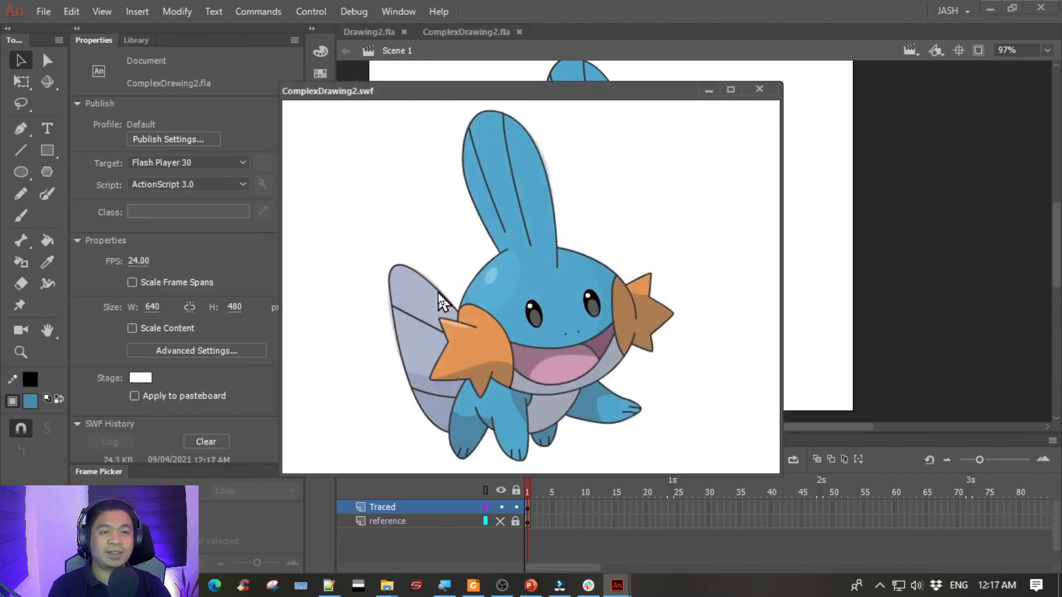
mouse_move(575, 91)
left_mouse_down()
mouse_move(519, 82)
mouse_move(558, 86)
left_mouse_up()
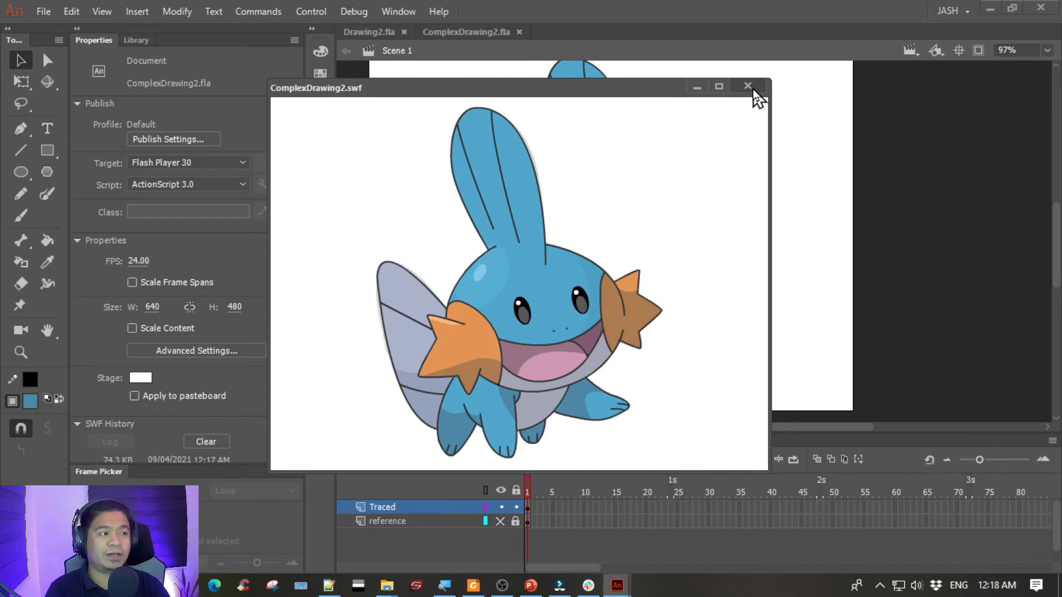
left_click(747, 87)
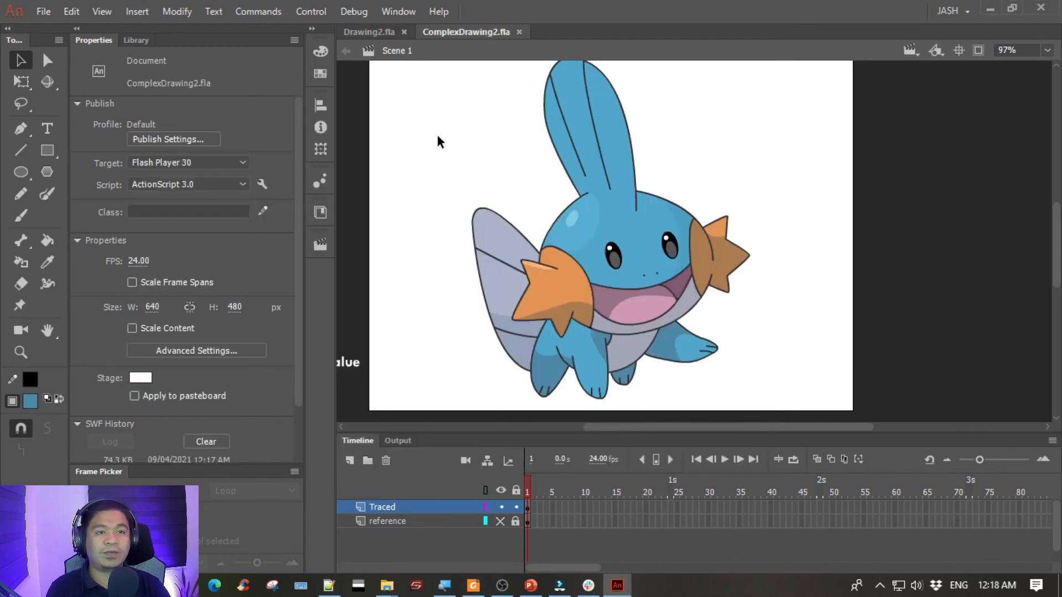
- Check Drawing2.fla briefly, return to ComplexDrawing2.fla, and open the image export settings for the finished drawing
left_click(374, 36)
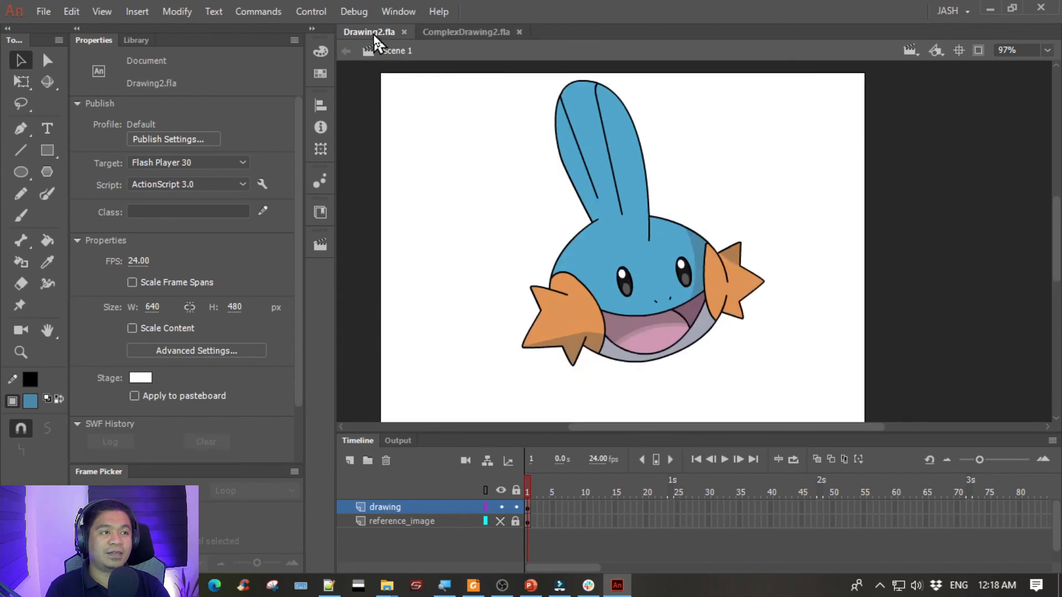
left_click(443, 34)
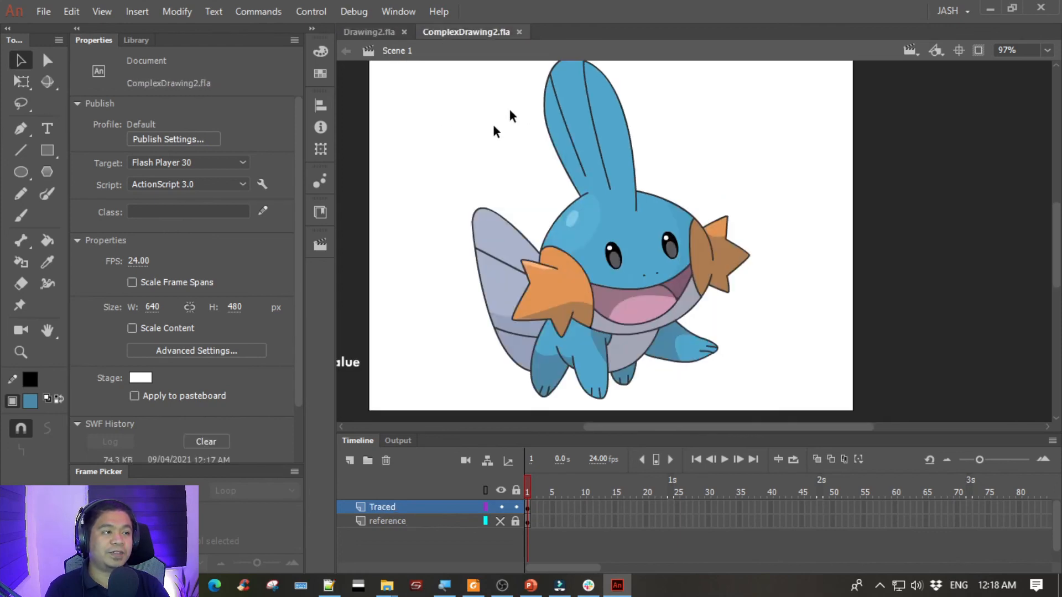
left_click(42, 12)
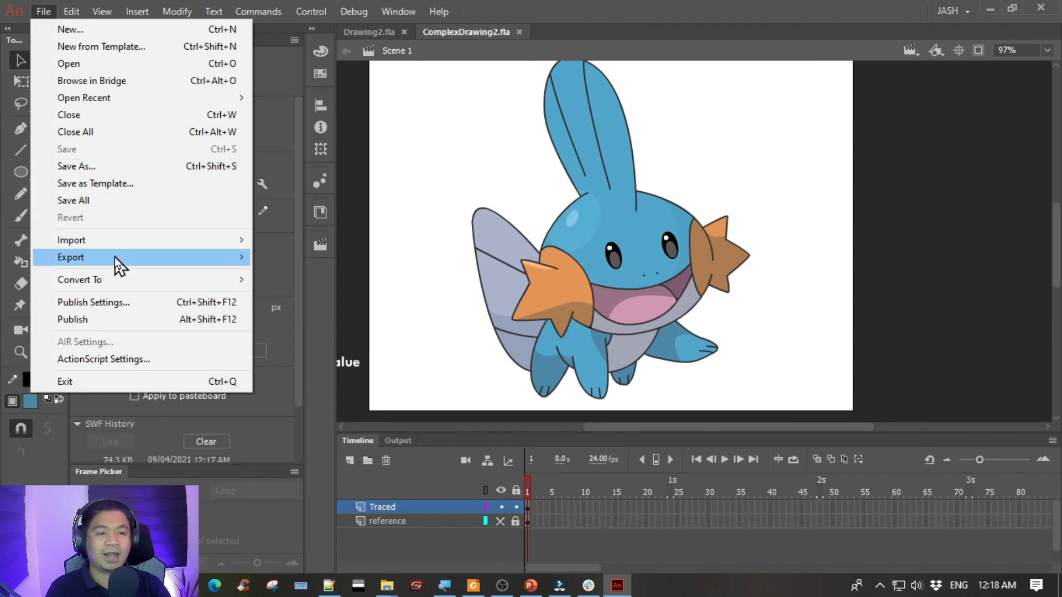
mouse_move(114, 257)
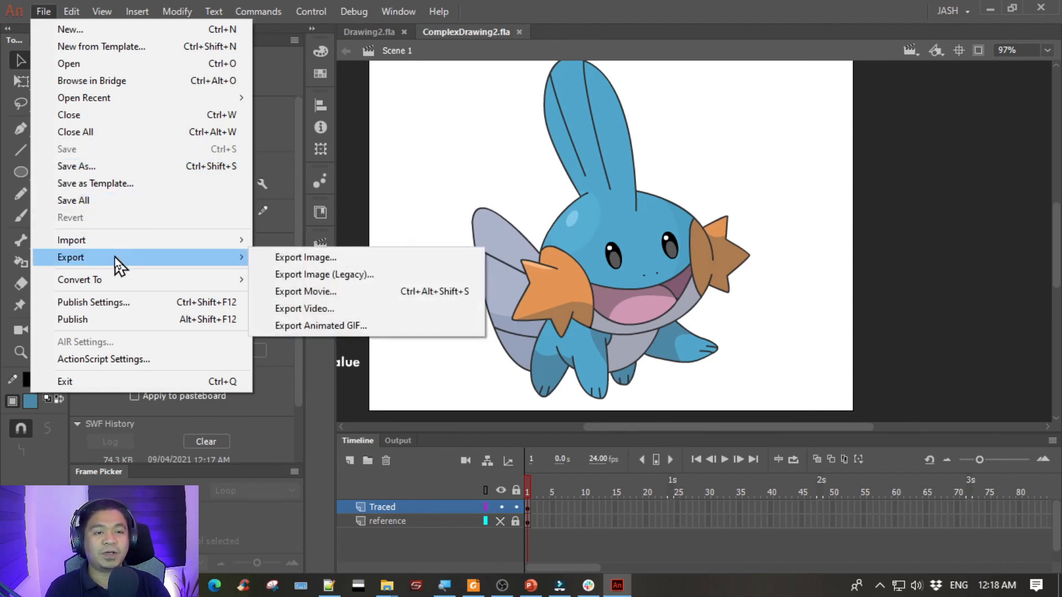
left_click(301, 258)
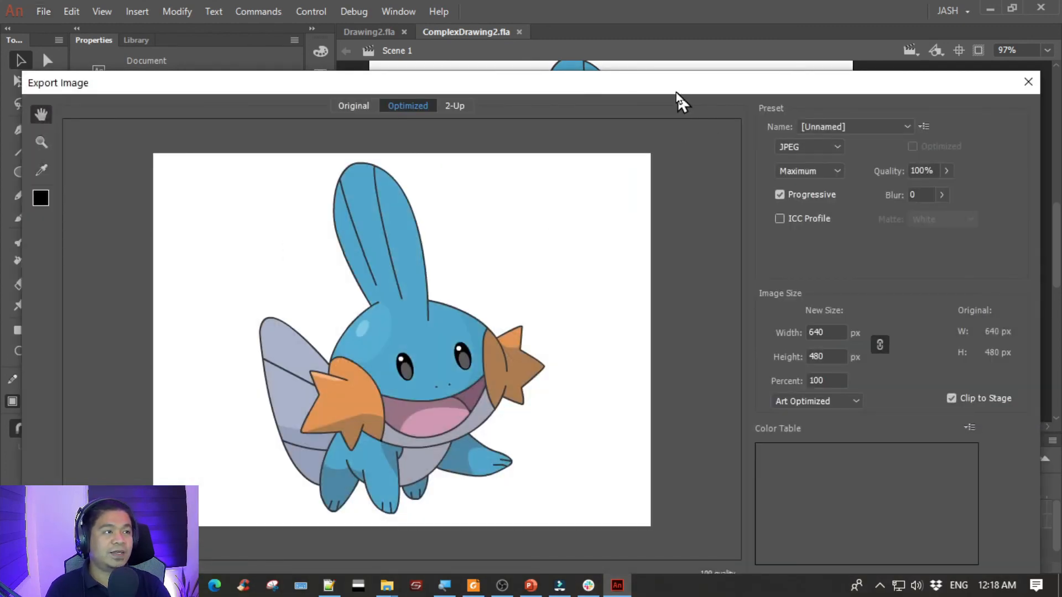
left_click_drag(676, 92, 603, 52)
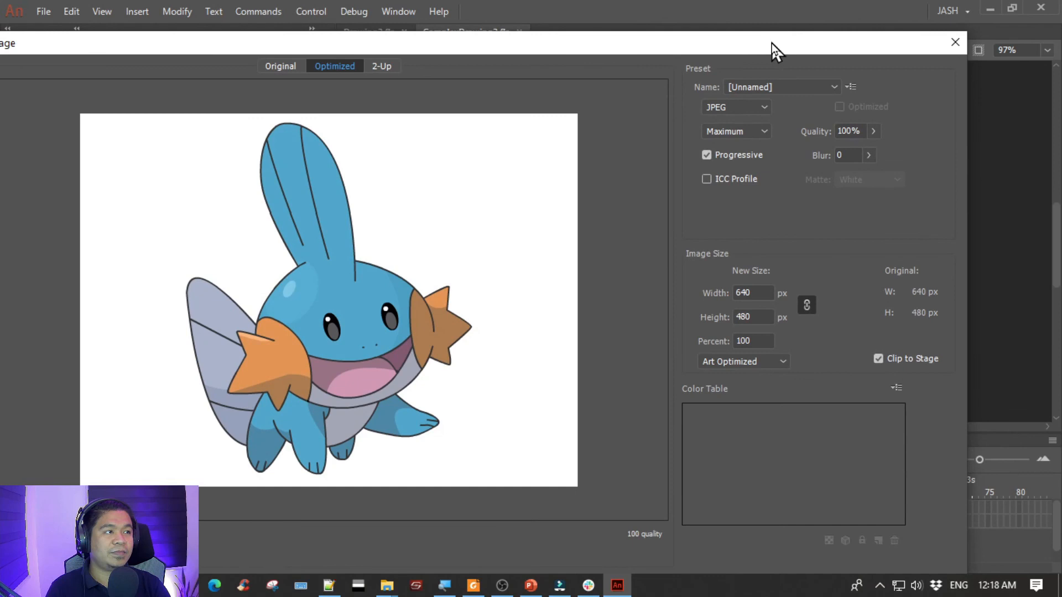
left_click_drag(771, 48, 684, 7)
left_click_drag(597, 9, 701, 33)
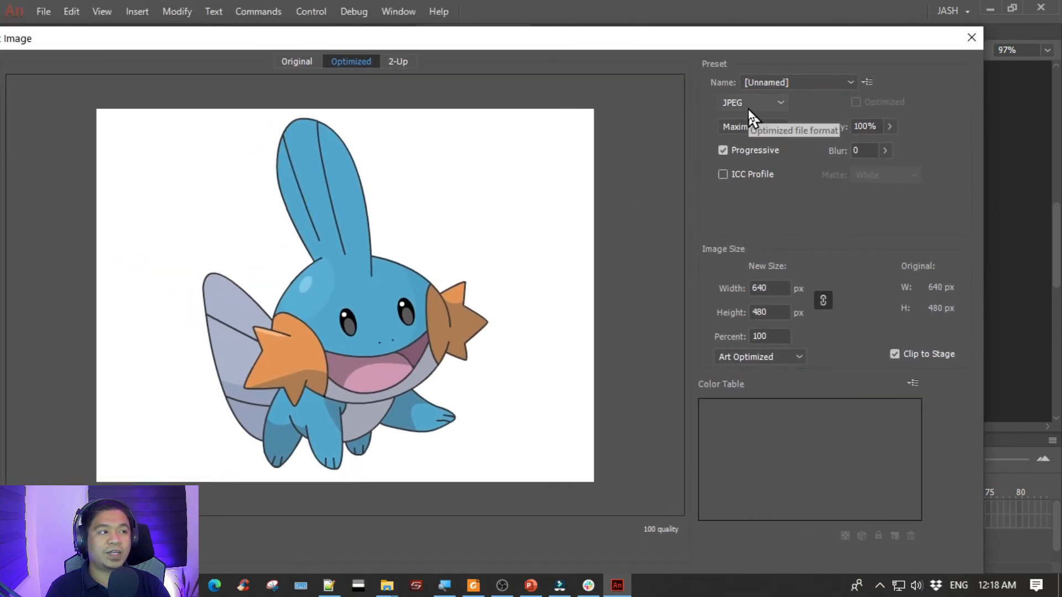
- Set the image export format to JPEG with Maximum quality at 100%
left_click(775, 101)
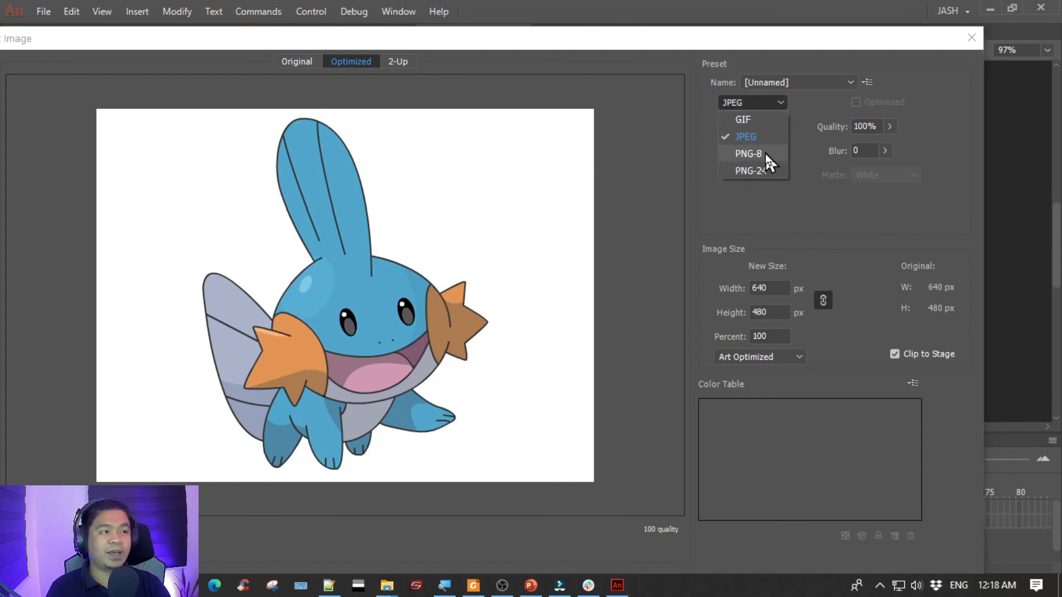
left_click(765, 102)
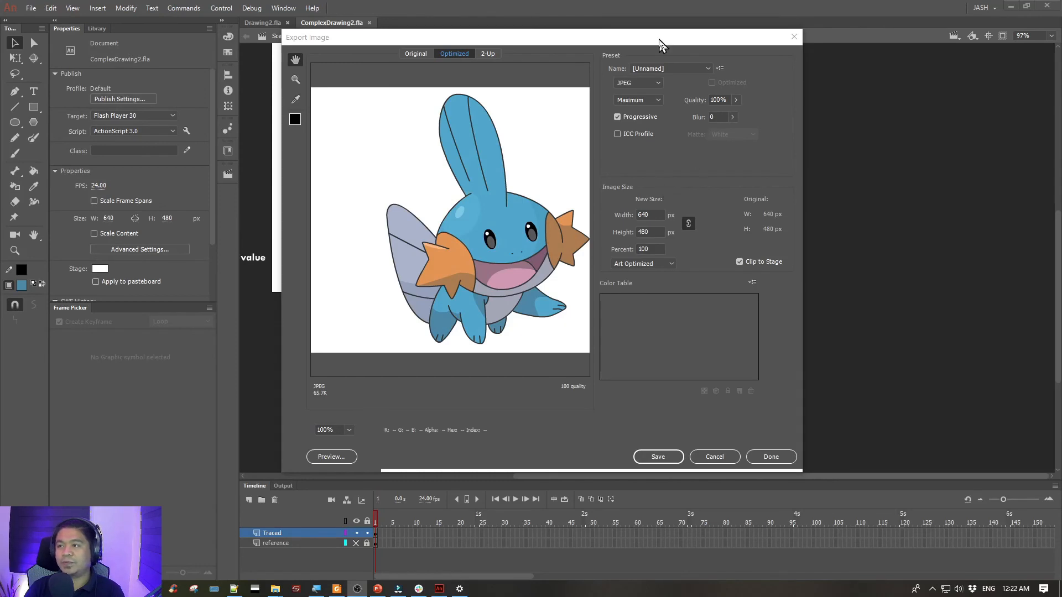
left_click_drag(636, 41, 550, 47)
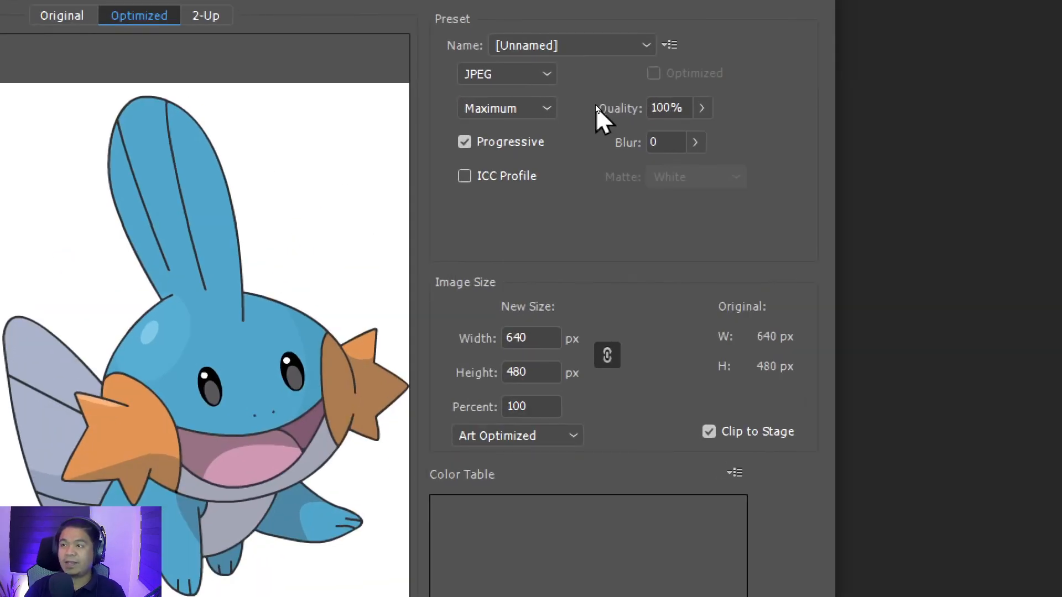
left_click(535, 72)
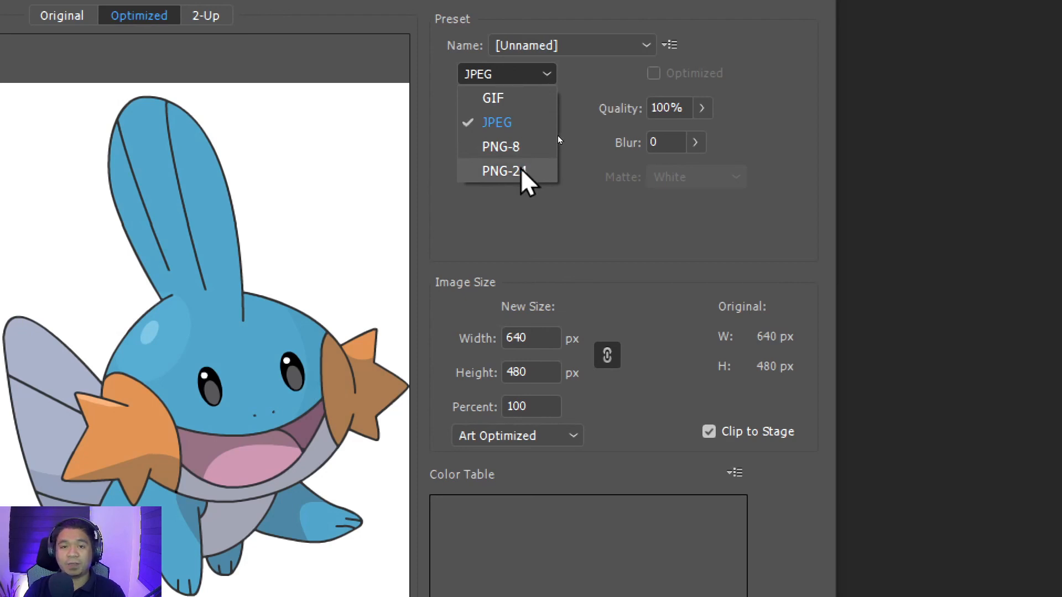
left_click(517, 126)
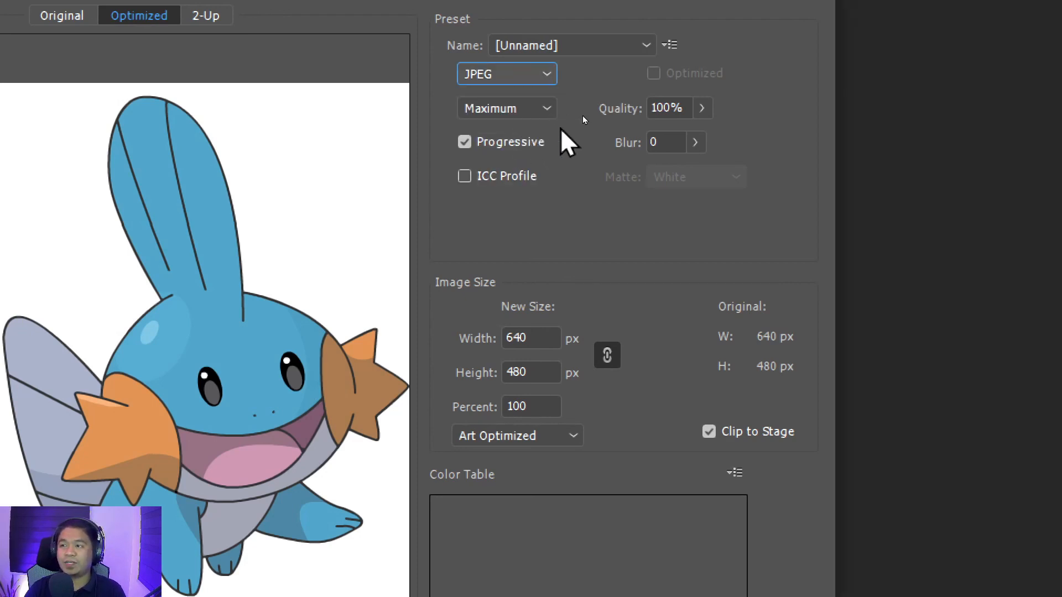
left_click(696, 109)
left_click(732, 109)
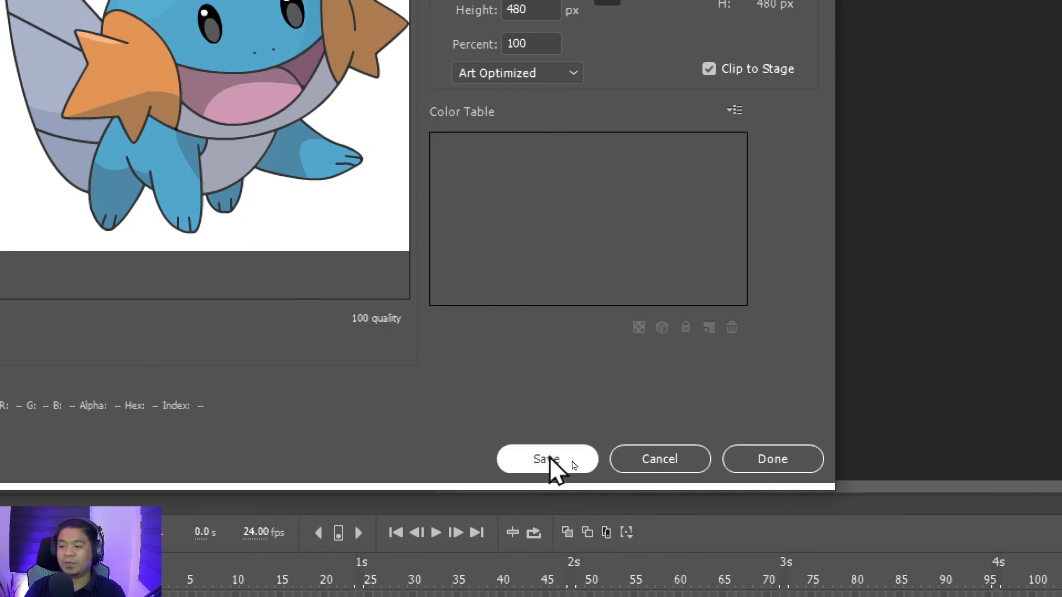
- Save the exported image as ComplexDrawing2.jpg with the JPEG Image file type
left_click(548, 458)
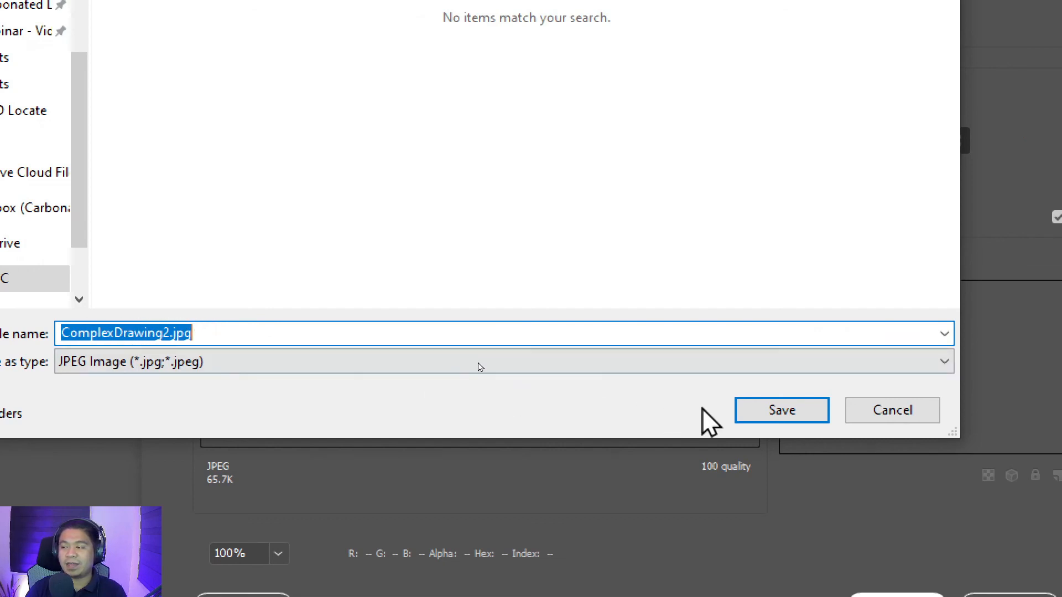
left_click(762, 410)
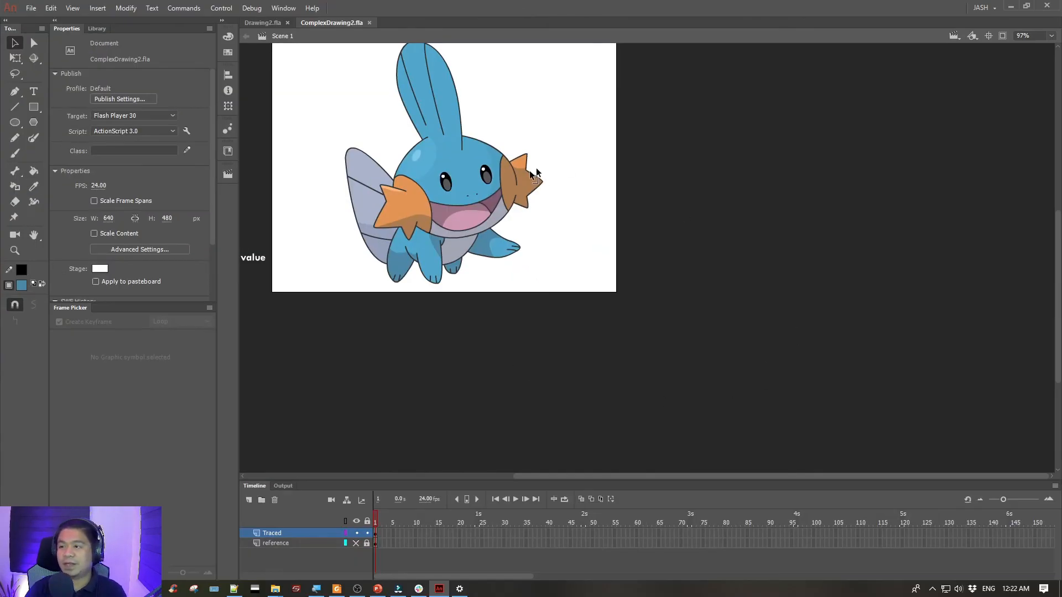
mouse_move(641, 139)
left_mouse_down()
mouse_move(645, 159)
mouse_move(713, 220)
left_mouse_up()
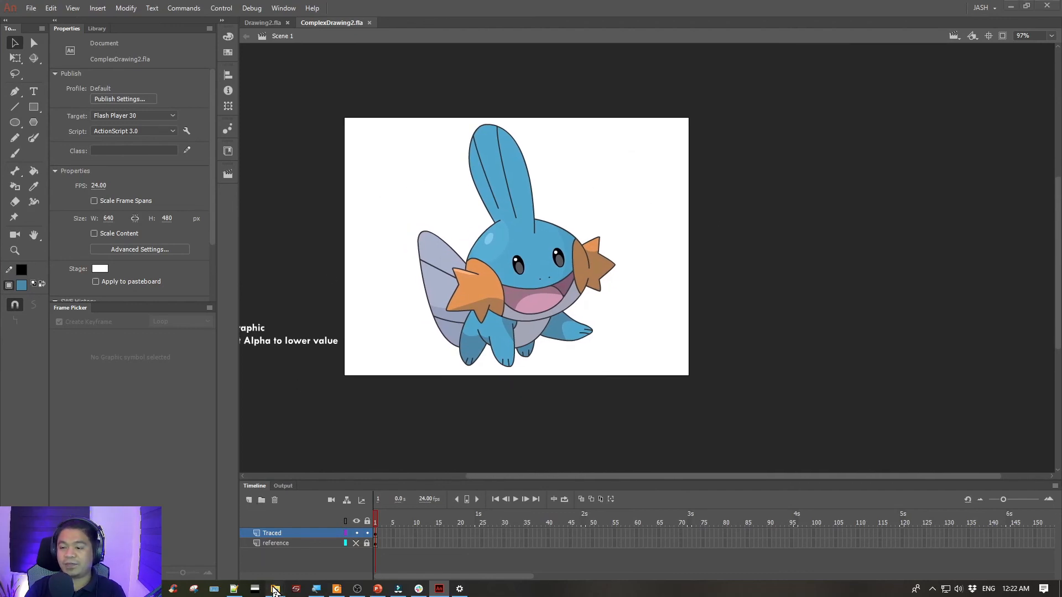
- Switch to the Part 2 Output folder in File Explorer and open ComplexDrawing2.jpg in Photos to view the exported drawing
mouse_move(275, 588)
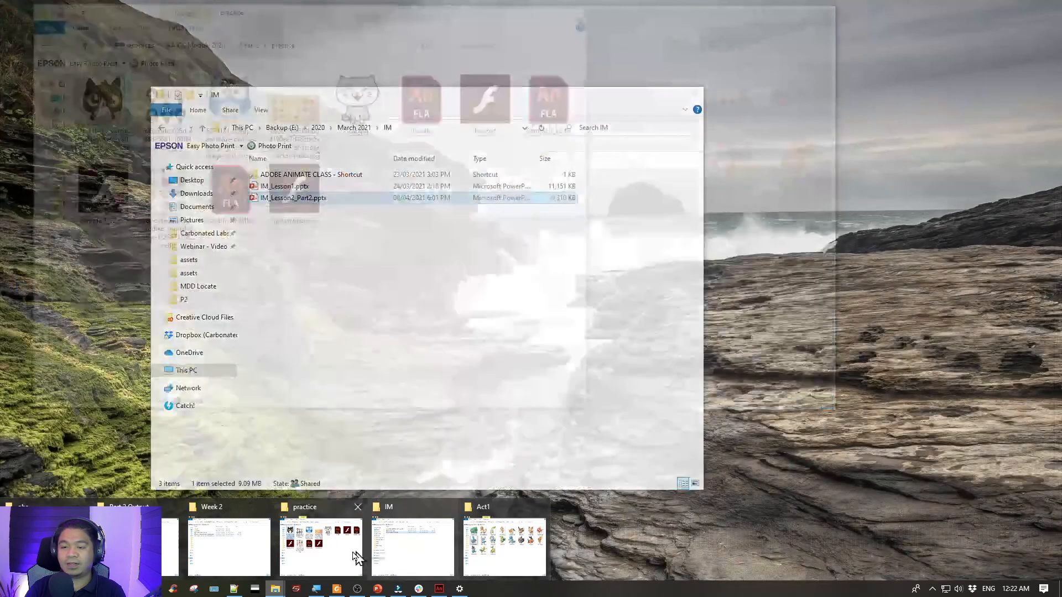
left_click(172, 548)
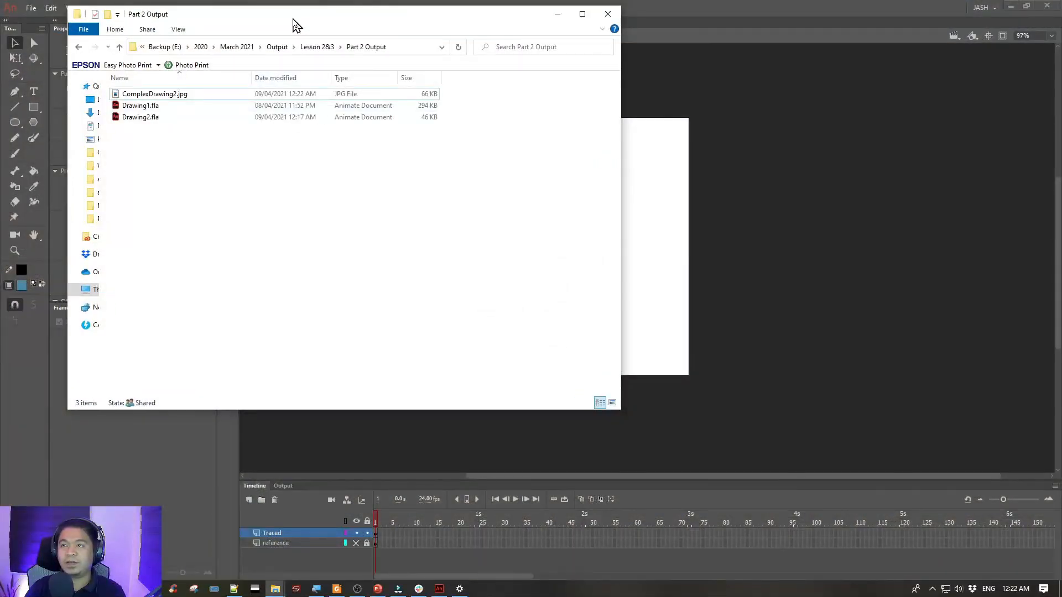
left_click_drag(296, 25, 489, 89)
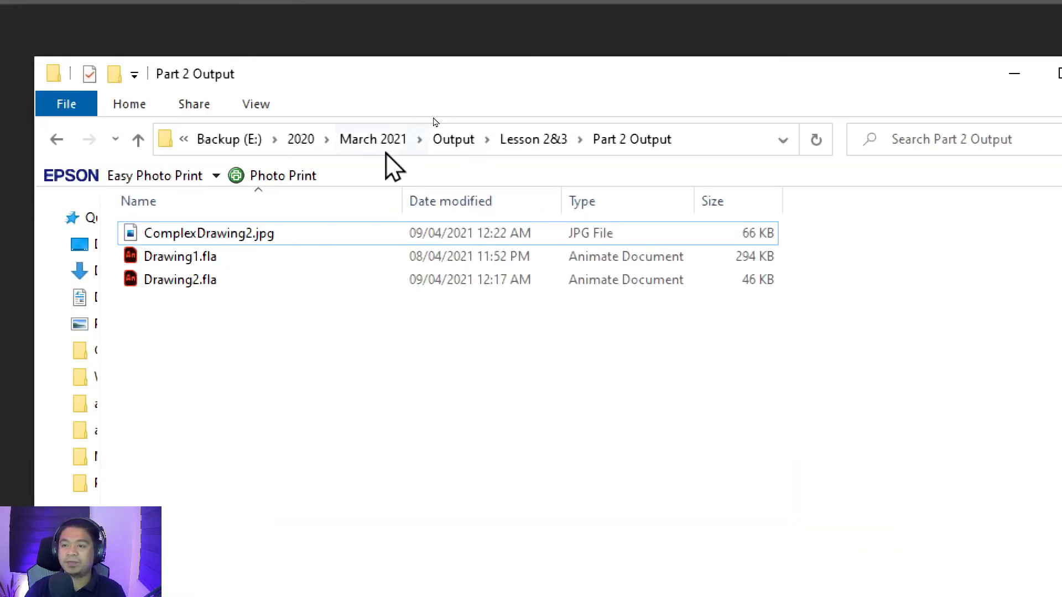
left_click(379, 158)
left_click(275, 233)
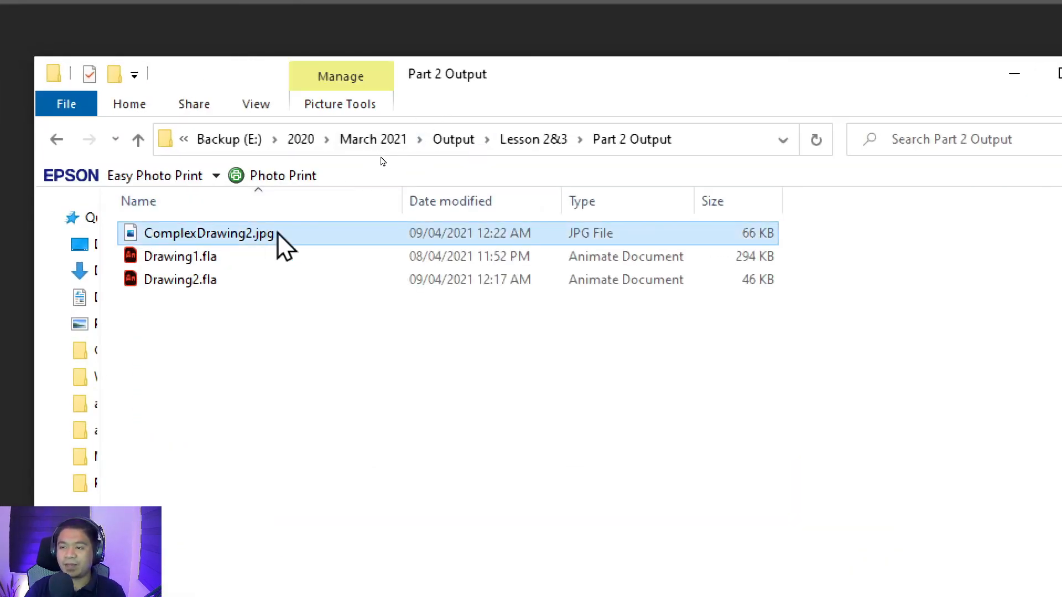
double_click(214, 231)
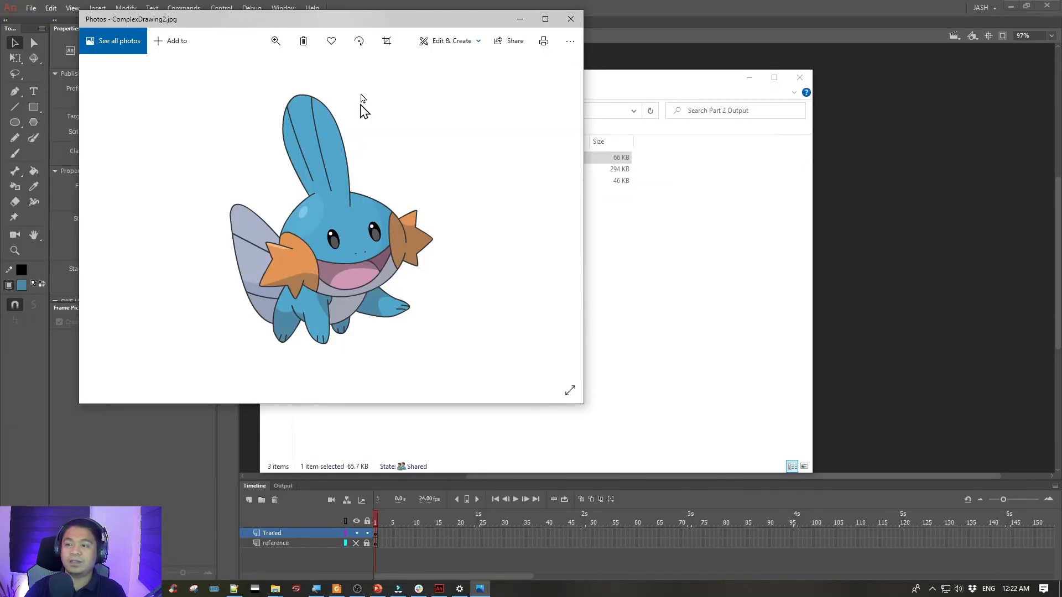
left_click_drag(341, 25, 503, 76)
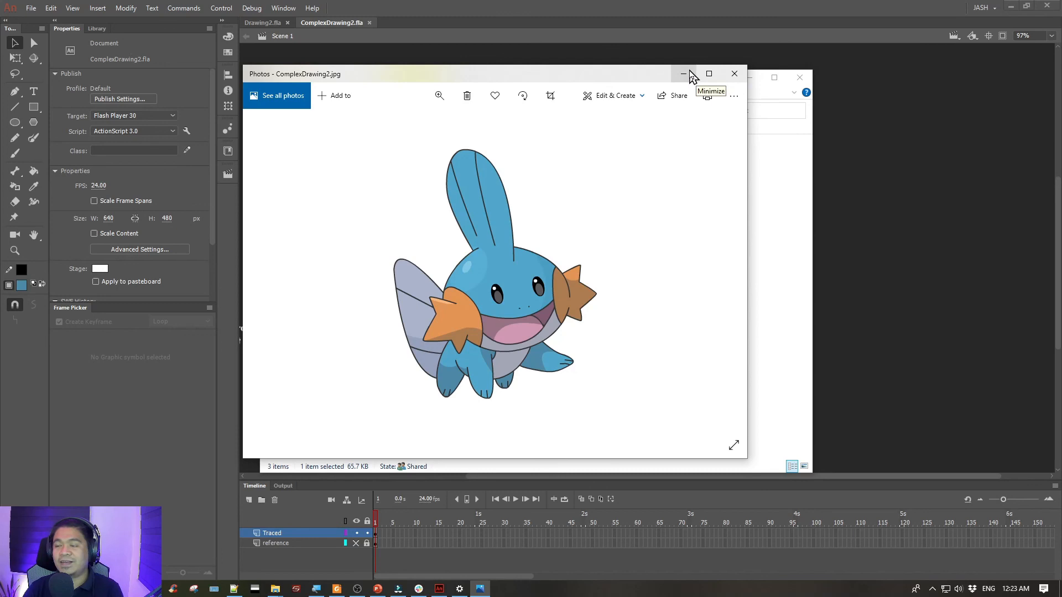
- Minimize Photos and File Explorer to look at the drawing in Animate, and bring the exported image back up in Photos
left_click(684, 73)
left_click(749, 78)
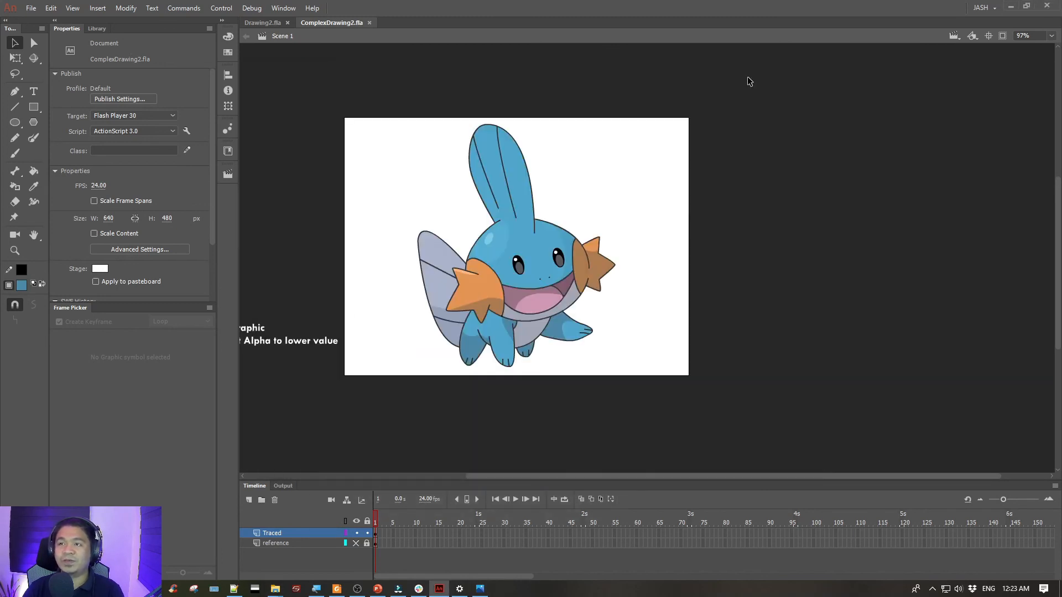
left_click_drag(500, 124, 481, 105)
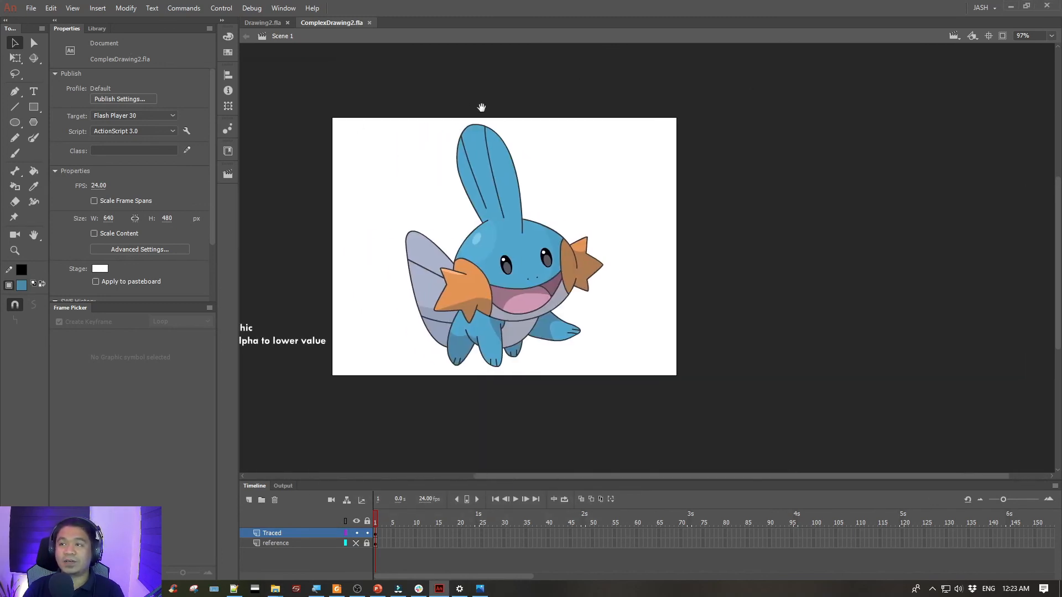
left_click(479, 589)
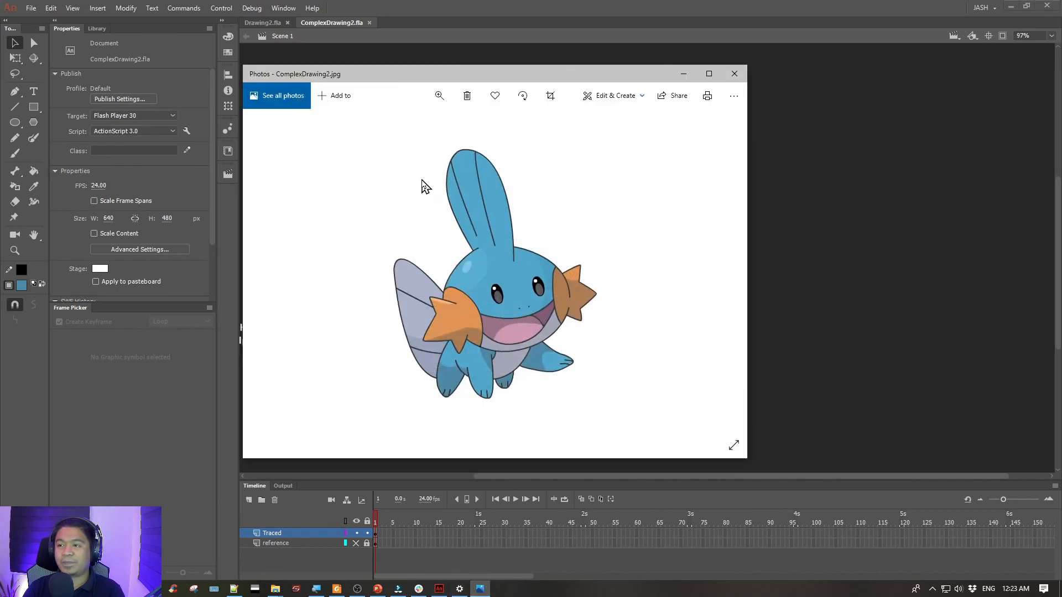
left_click_drag(446, 77, 409, 87)
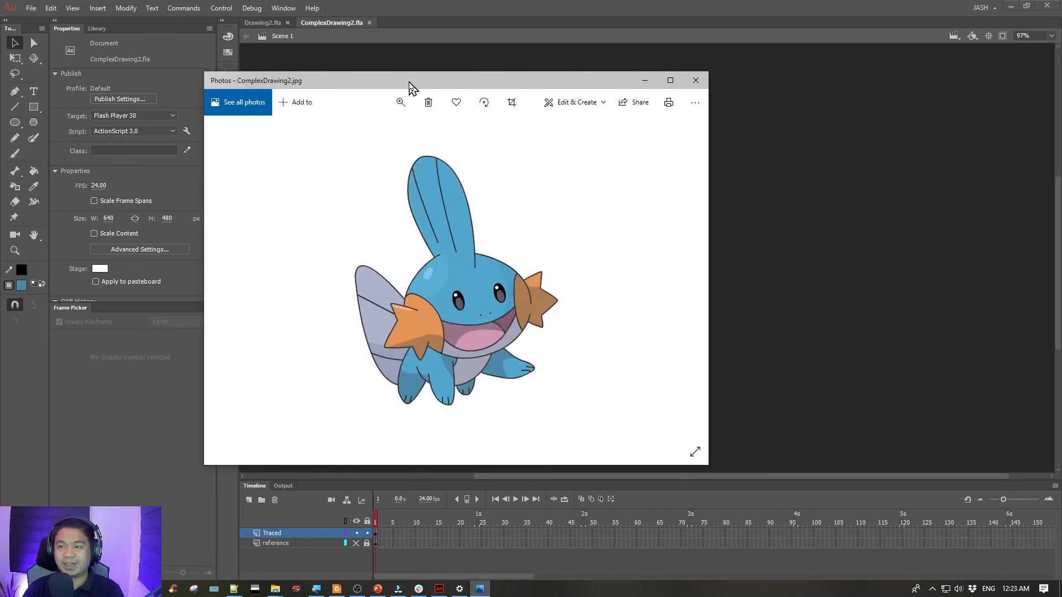